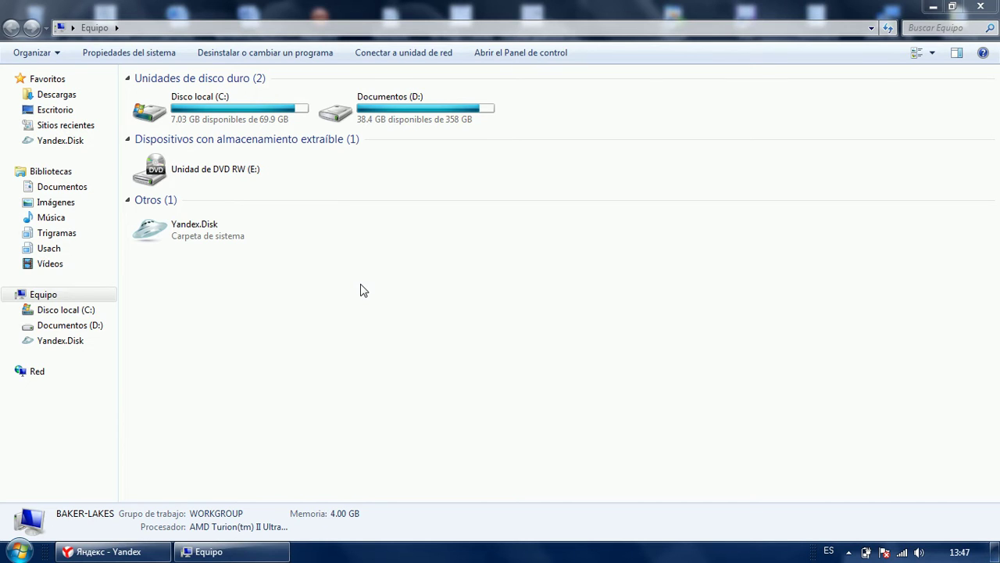
Step: Launch Excel 2010 by running 'excel' from the Run dialog
{"action": "key", "text": "super"}
{"action": "type", "text": "e"}
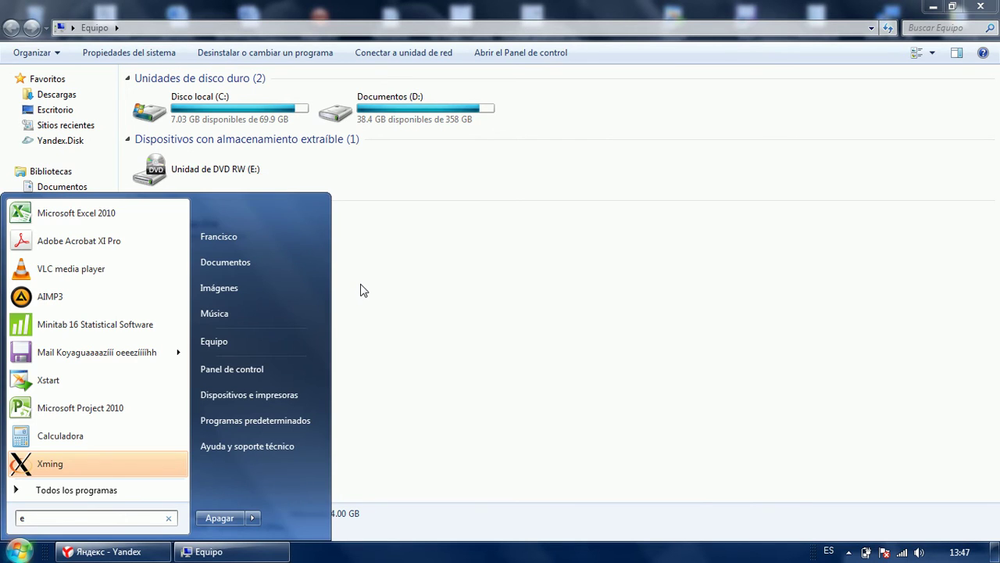
{"action": "type", "text": "xc"}
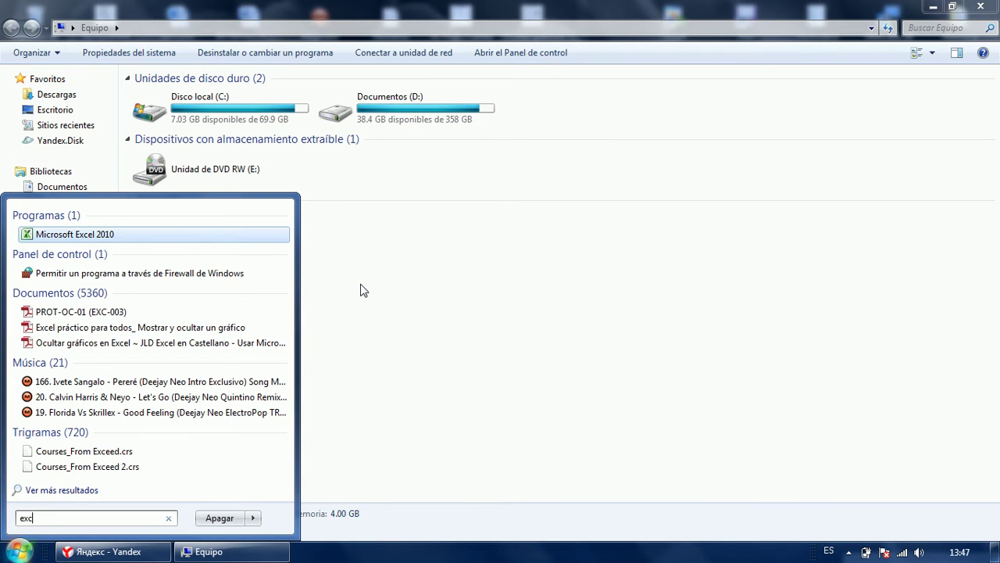
{"action": "key", "text": "Return"}
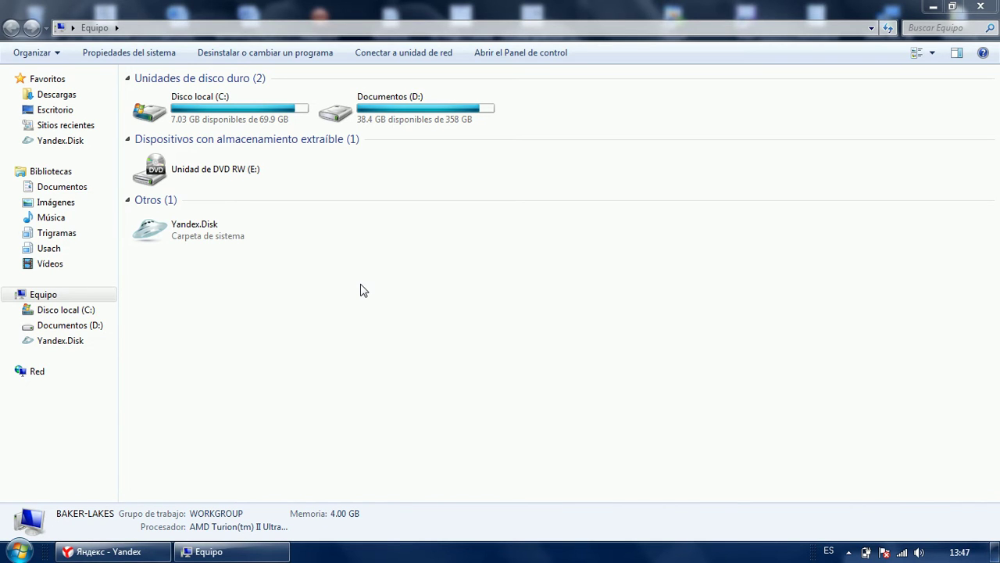
{"action": "key", "text": "super+r"}
{"action": "type", "text": "excel"}
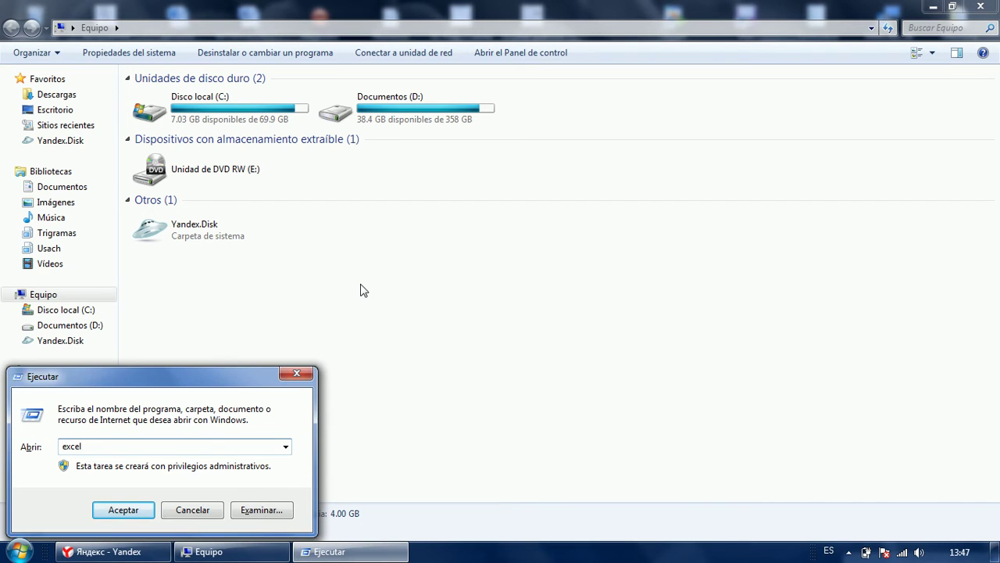
{"action": "key", "text": "Return"}
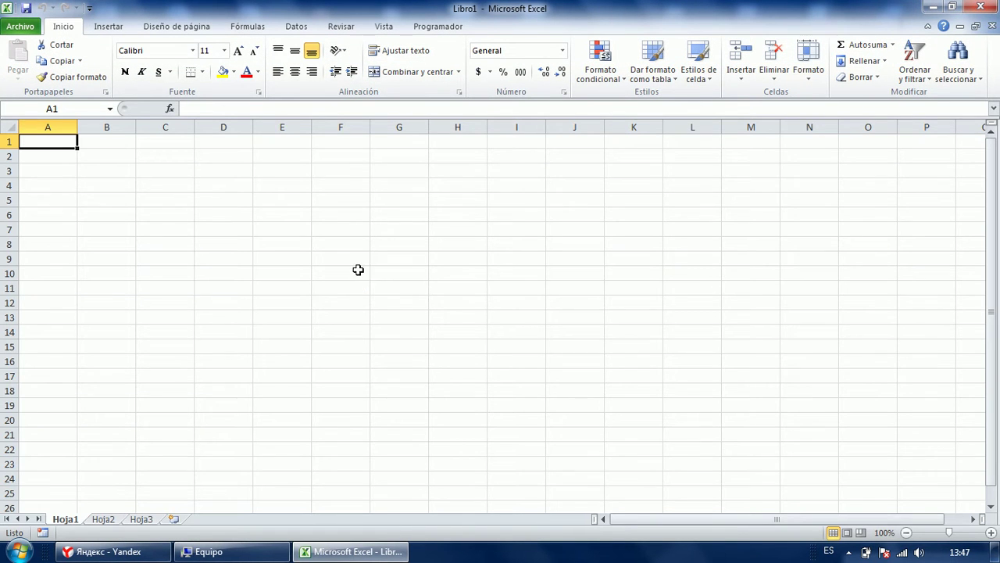
{"action": "left_click", "coordinate": [98, 196]}
{"action": "left_click", "coordinate": [101, 167]}
{"action": "left_click", "coordinate": [59, 169]}
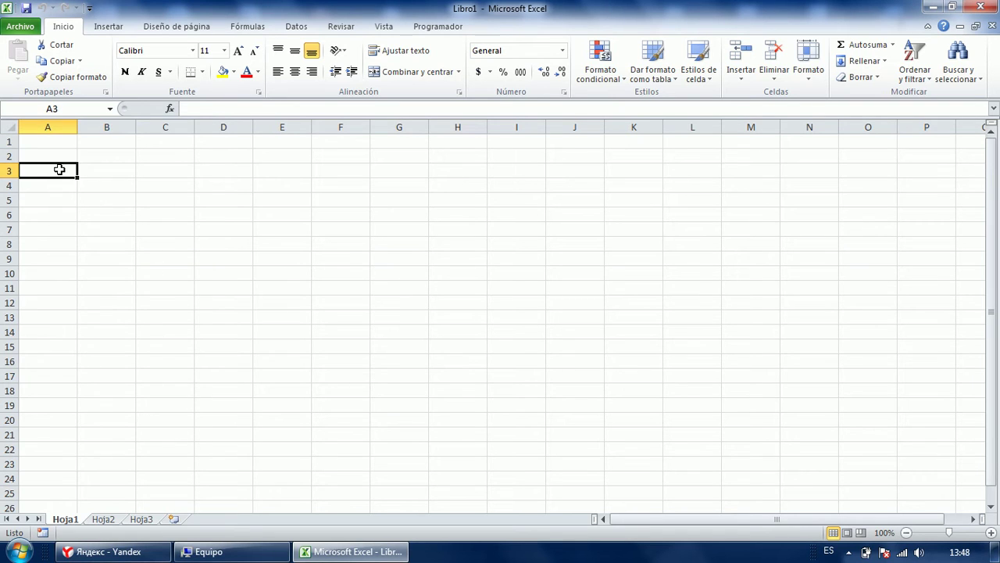
{"action": "left_click", "coordinate": [9, 170]}
{"action": "left_click", "coordinate": [99, 126]}
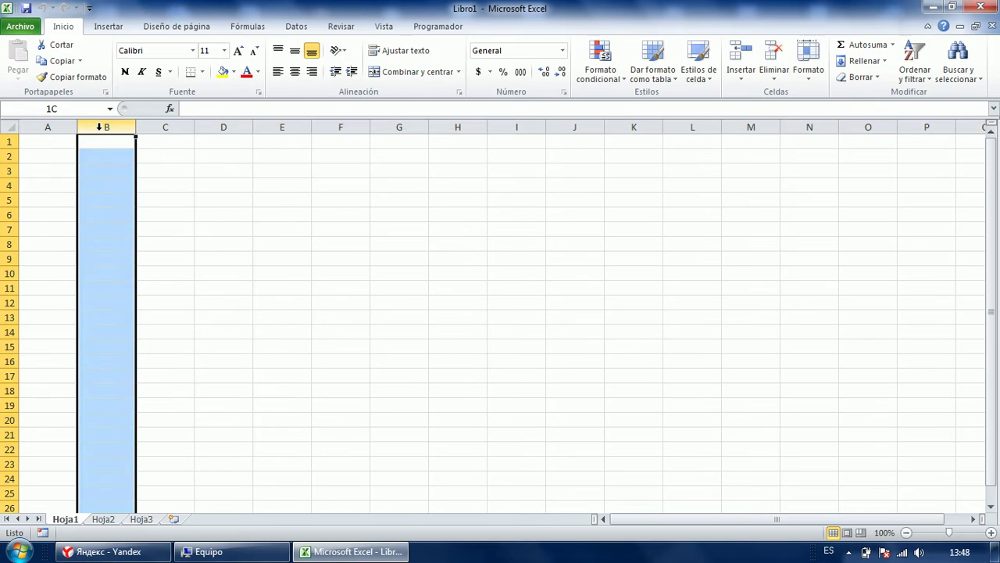
{"action": "left_click", "coordinate": [52, 172]}
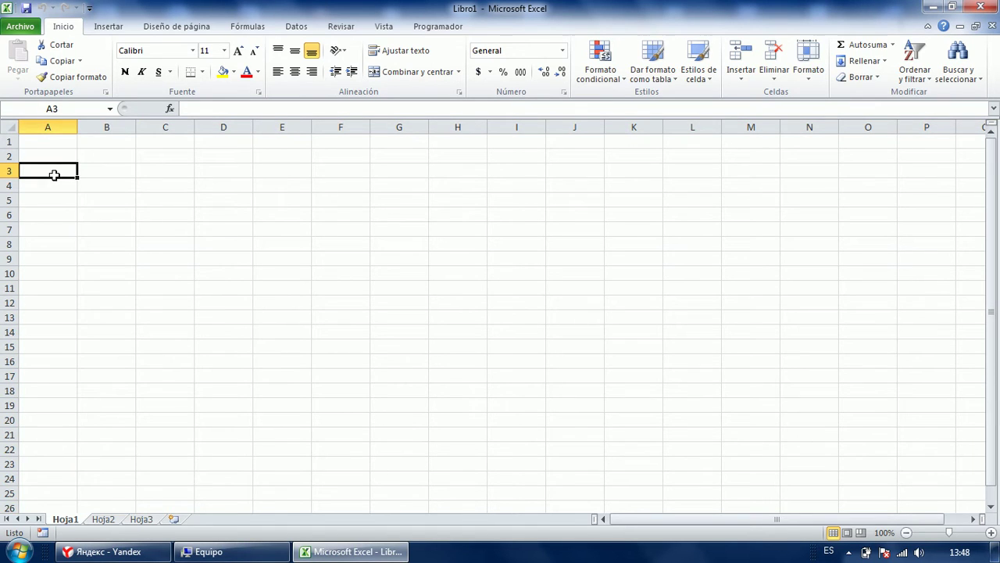
{"action": "left_click", "coordinate": [6, 156]}
{"action": "left_click_drag", "start_coordinate": [7, 156], "coordinate": [8, 250]}
{"action": "left_click_drag", "start_coordinate": [88, 126], "coordinate": [273, 128]}
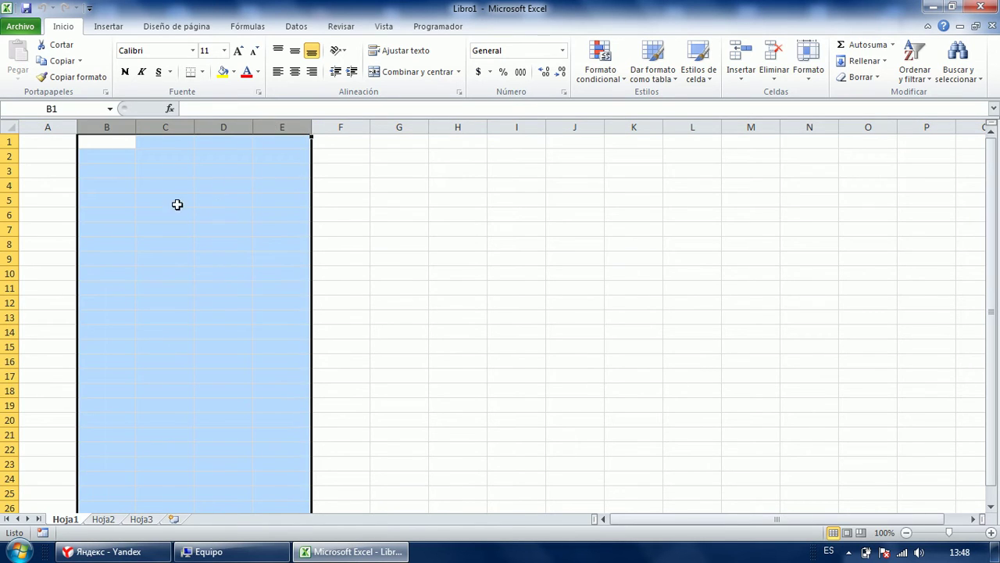
{"action": "left_click", "coordinate": [166, 201]}
{"action": "left_click", "coordinate": [101, 171]}
{"action": "left_click", "coordinate": [59, 171]}
{"action": "left_click", "coordinate": [113, 171]}
{"action": "left_click", "coordinate": [105, 214]}
{"action": "left_click", "coordinate": [56, 160]}
{"action": "left_click", "coordinate": [112, 172]}
{"action": "left_click", "coordinate": [205, 187]}
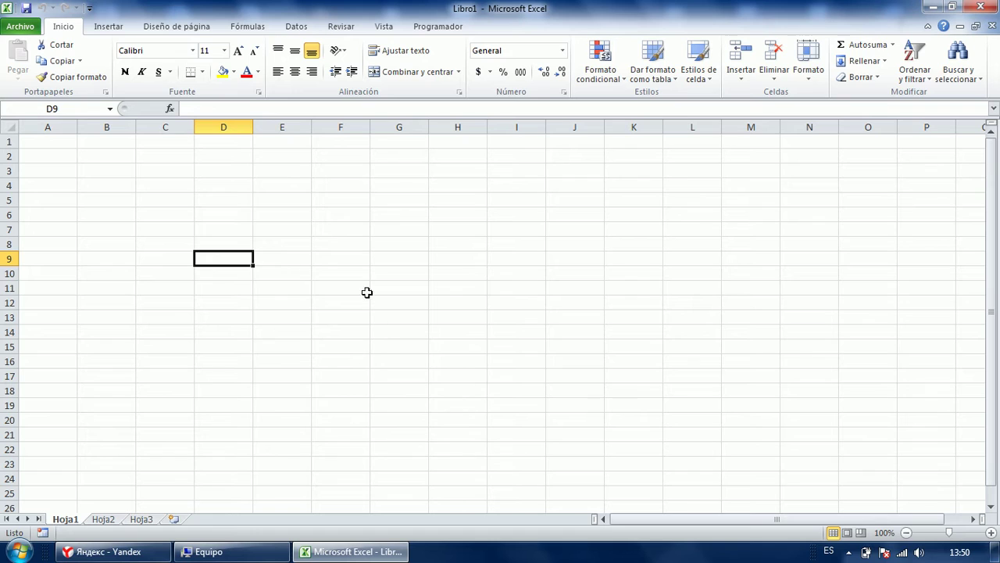
Step: Enter sdefrd in cell C5
{"action": "left_click", "coordinate": [157, 200]}
{"action": "left_click", "coordinate": [122, 189]}
{"action": "left_click", "coordinate": [176, 193]}
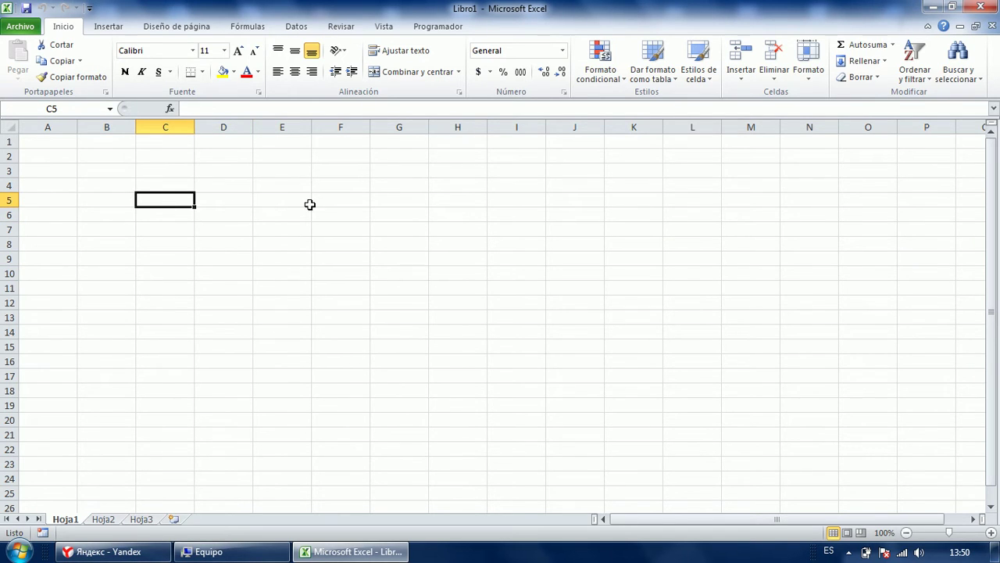
{"action": "type", "text": "sdefrd"}
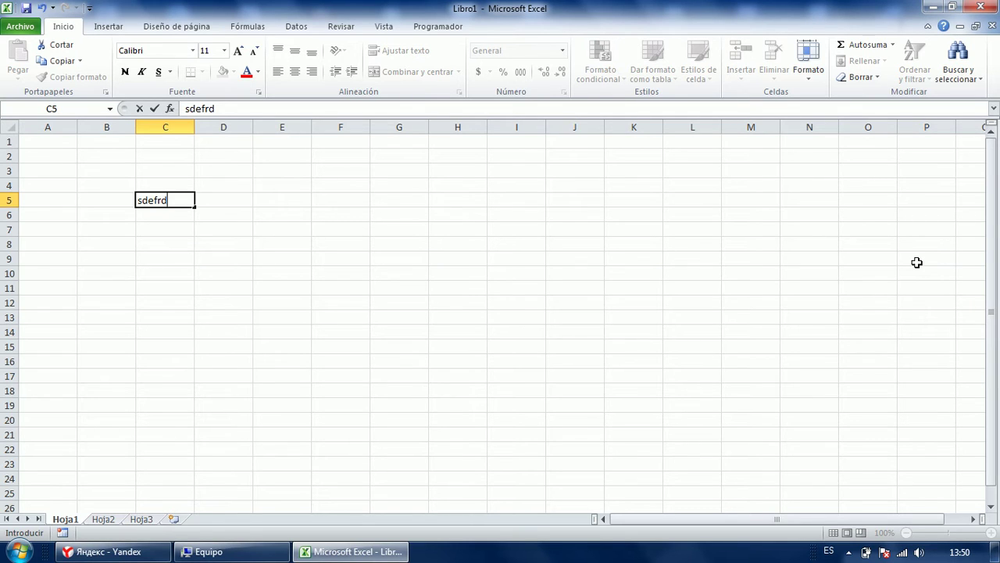
{"action": "key", "text": "ctrl+Return"}
Step: Enter silla in E5 and hhjdhd in E8
{"action": "key", "text": "Down"}
{"action": "key", "text": "Down"}
{"action": "key", "text": "Down"}
{"action": "key", "text": "Down"}
{"action": "key", "text": "Right"}
{"action": "key", "text": "Right"}
{"action": "key", "text": "Up"}
{"action": "key", "text": "Up"}
{"action": "key", "text": "Up"}
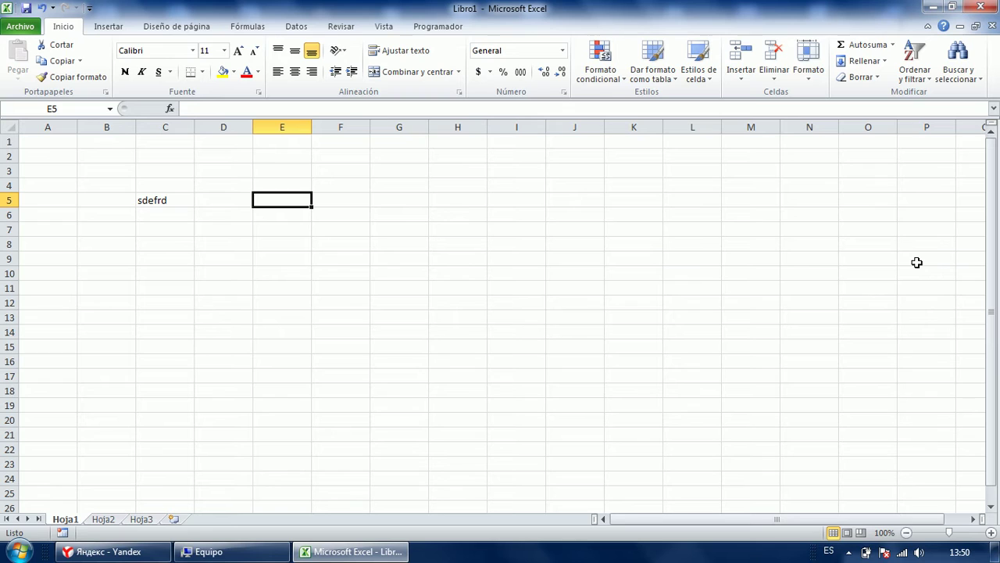
{"action": "type", "text": "silla"}
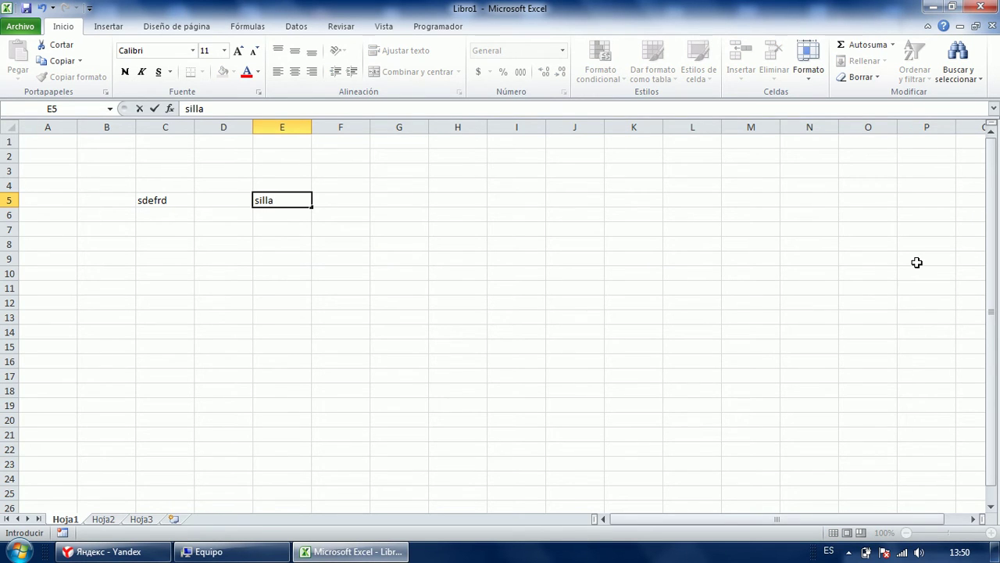
{"action": "key", "text": "Return"}
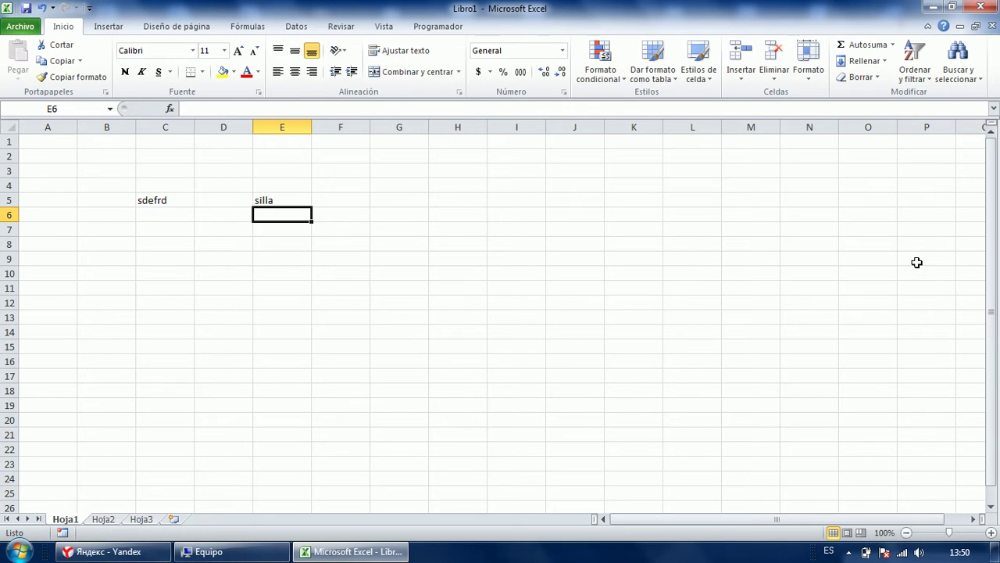
{"action": "key", "text": "Down"}
{"action": "key", "text": "Down"}
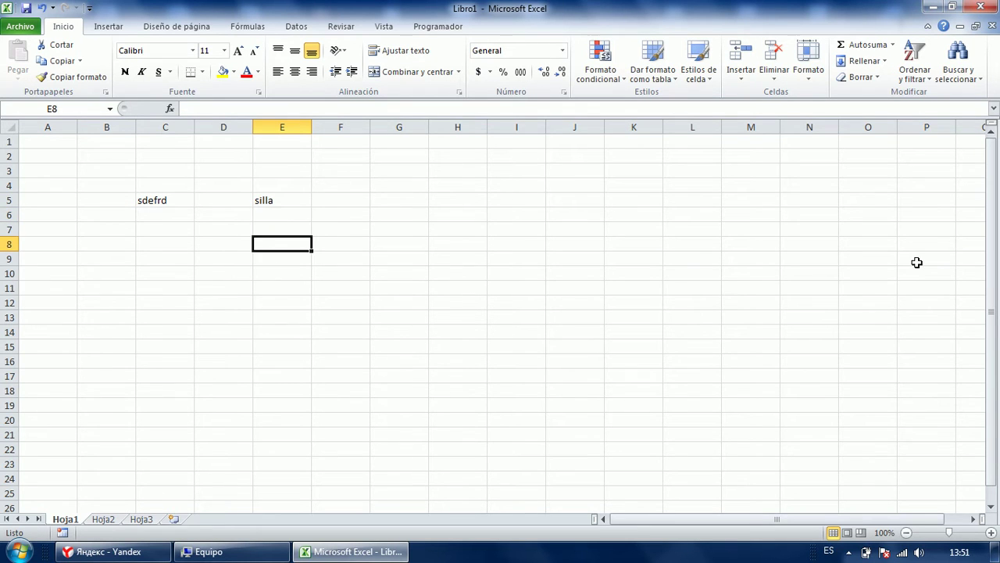
{"action": "type", "text": "hhjdhd"}
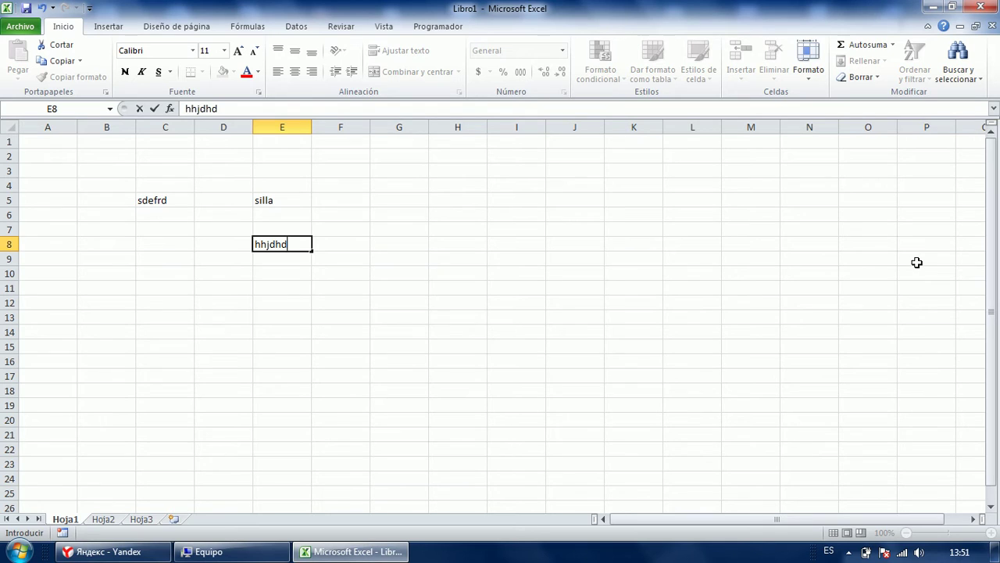
{"action": "key", "text": "Up"}
Step: Enter kjhgahfkj in H8 and kjhfamjvf in H5
{"action": "key", "text": "Right"}
{"action": "key", "text": "Right"}
{"action": "key", "text": "Right"}
{"action": "key", "text": "Down"}
{"action": "type", "text": "kjhgahfkj"}
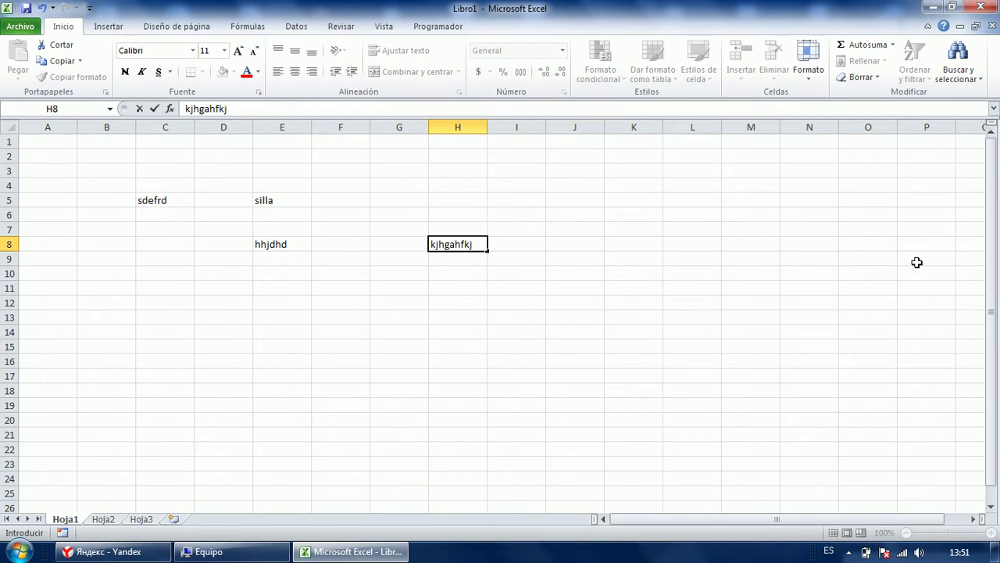
{"action": "key", "text": "Right"}
{"action": "key", "text": "Up"}
{"action": "key", "text": "Left"}
{"action": "key", "text": "Left"}
{"action": "key", "text": "Up"}
{"action": "key", "text": "Up"}
{"action": "key", "text": "Right"}
{"action": "type", "text": "kjhfamjvf"}
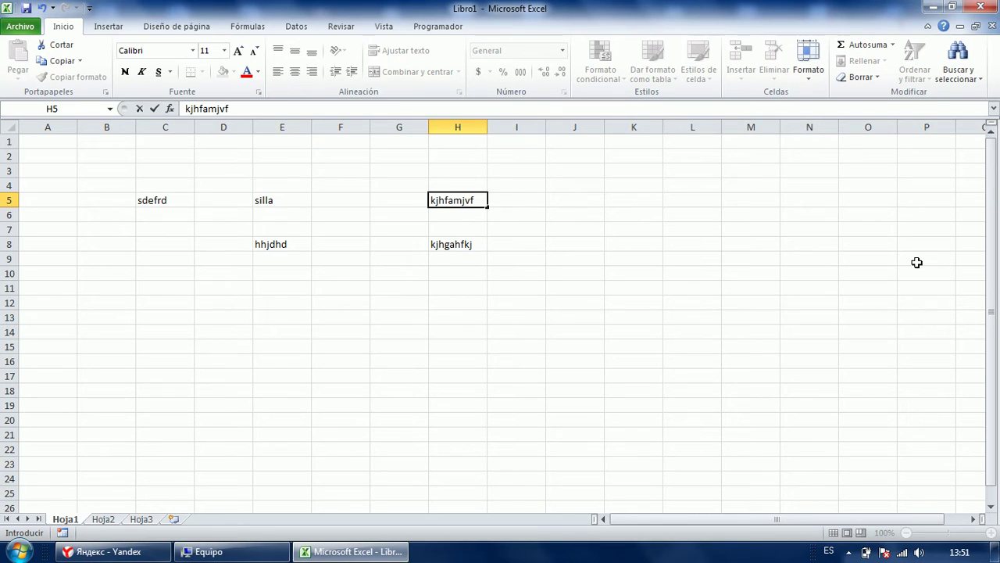
{"action": "key", "text": "Left"}
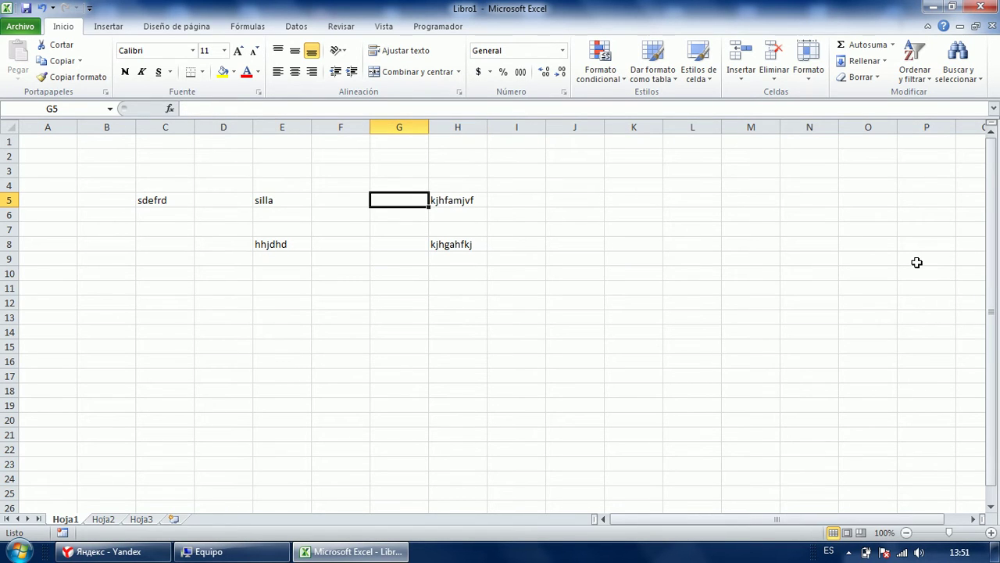
Step: Move the active cell around rows 5–14, ending in column D near D9
{"action": "key", "text": "Left"}
{"action": "key", "text": "Left"}
{"action": "key", "text": "Left"}
{"action": "key", "text": "Left"}
{"action": "key", "text": "Right"}
{"action": "key", "text": "Right"}
{"action": "key", "text": "Right"}
{"action": "key", "text": "Down"}
{"action": "key", "text": "Down"}
{"action": "key", "text": "Down"}
{"action": "key", "text": "Up"}
{"action": "key", "text": "Up"}
{"action": "key", "text": "Up"}
{"action": "key", "text": "Left"}
{"action": "key", "text": "Left"}
{"action": "key", "text": "Down"}
{"action": "key", "text": "Down"}
{"action": "key", "text": "Down"}
{"action": "key", "text": "Down"}
{"action": "key", "text": "Down"}
{"action": "key", "text": "Down"}
{"action": "key", "text": "Down"}
{"action": "key", "text": "Down"}
{"action": "key", "text": "Down"}
{"action": "key", "text": "Up"}
{"action": "key", "text": "Up"}
{"action": "key", "text": "Up"}
{"action": "key", "text": "Up"}
{"action": "key", "text": "Up"}
{"action": "key", "text": "Up"}
{"action": "key", "text": "Right"}
{"action": "key", "text": "Right"}
{"action": "key", "text": "Right"}
{"action": "key", "text": "Right"}
{"action": "key", "text": "Right"}
{"action": "key", "text": "Left"}
{"action": "key", "text": "Left"}
{"action": "key", "text": "Left"}
{"action": "key", "text": "Left"}
{"action": "key", "text": "Left"}
{"action": "key", "text": "Down"}
{"action": "key", "text": "Down"}
{"action": "key", "text": "Down"}
{"action": "key", "text": "Down"}
{"action": "key", "text": "Down"}
{"action": "key", "text": "Right"}
{"action": "key", "text": "Left"}
{"action": "key", "text": "Down"}
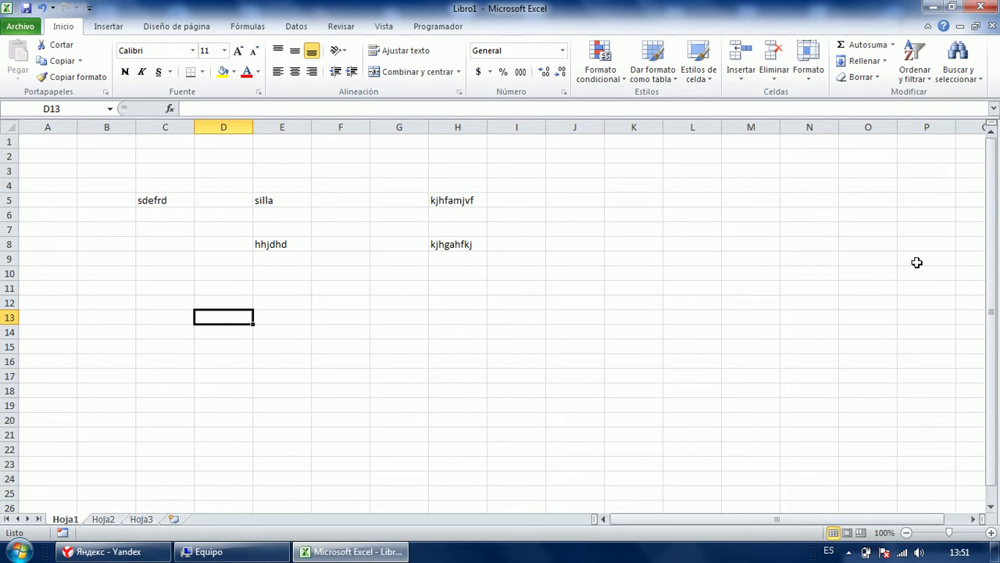
Step: Enter fgh, rty and jhgty across D11:F11
{"action": "key", "text": "Up"}
{"action": "key", "text": "Up"}
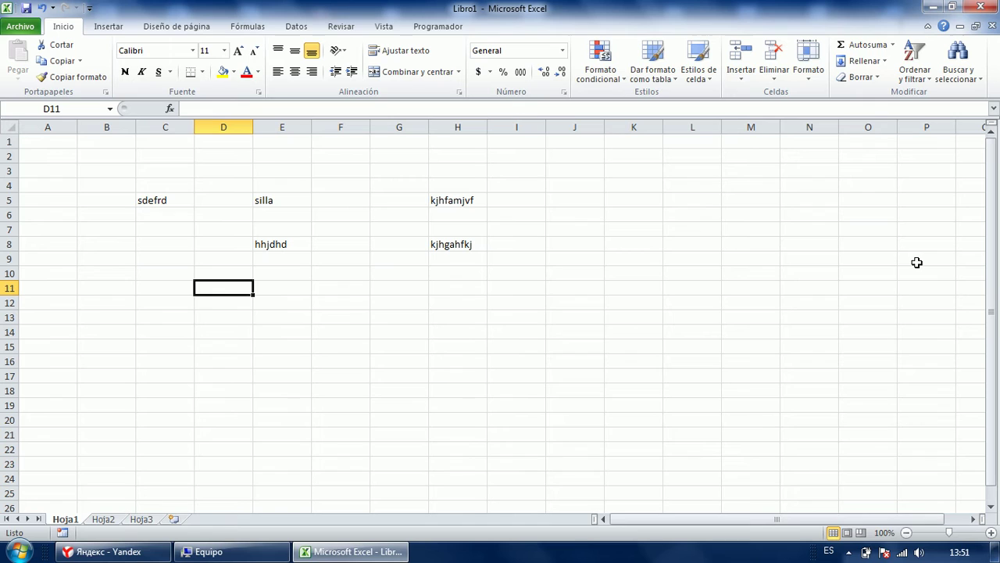
{"action": "type", "text": "fgh"}
{"action": "key", "text": "Tab"}
{"action": "type", "text": "rty"}
{"action": "key", "text": "Tab"}
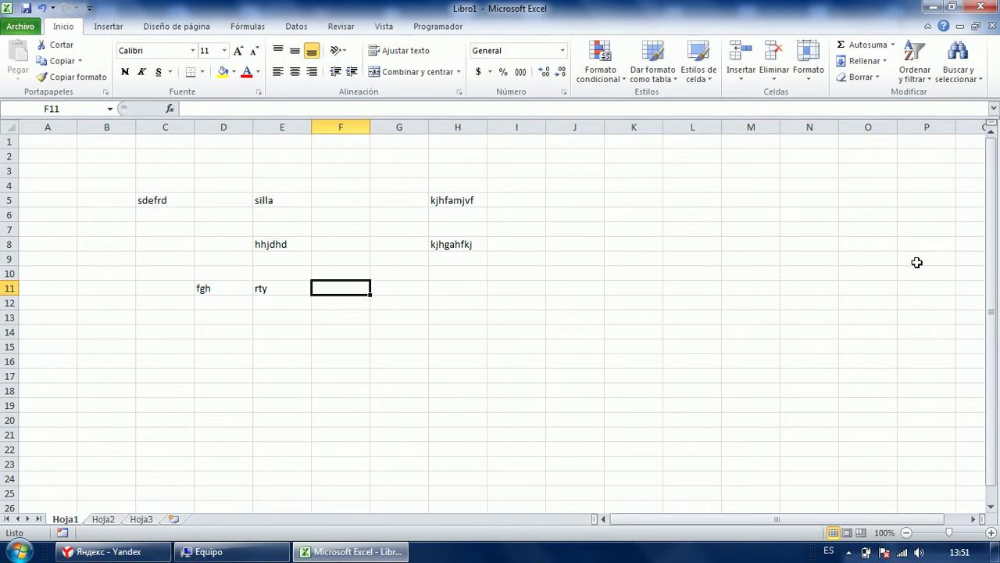
{"action": "type", "text": "jhgty"}
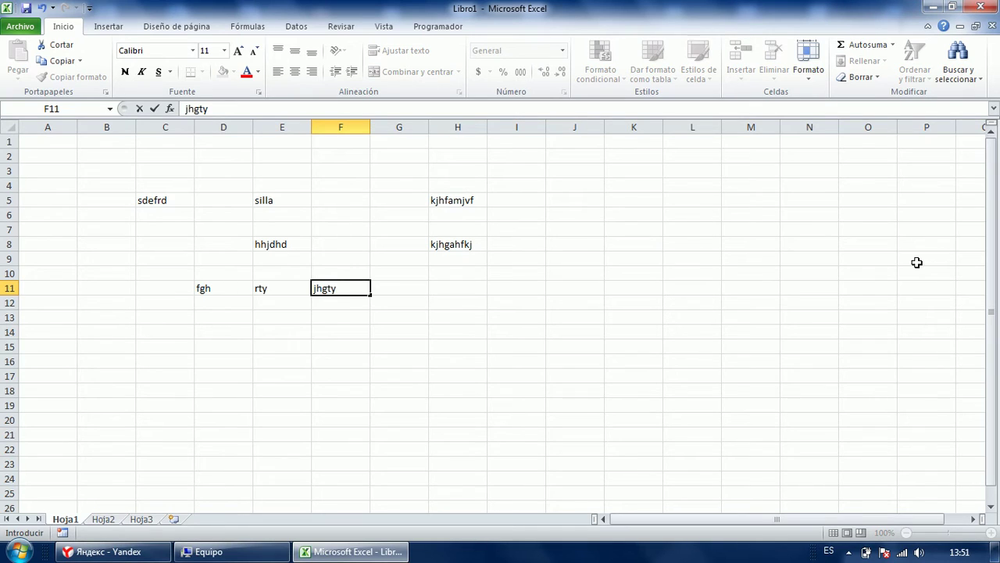
{"action": "key", "text": "Return"}
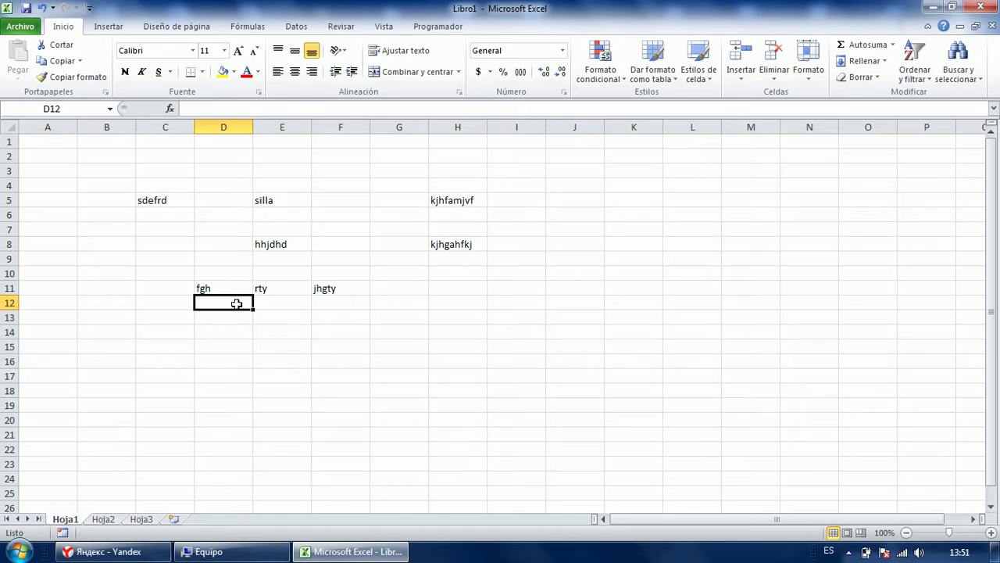
Step: Enter kjhfhjf, khyjfk and jfjgf across D12:F12, then select cell H12
{"action": "type", "text": "kjhfhjf"}
{"action": "key", "text": "Tab"}
{"action": "type", "text": "khyjfk"}
{"action": "key", "text": "Tab"}
{"action": "type", "text": "jfjgf"}
{"action": "key", "text": "Return"}
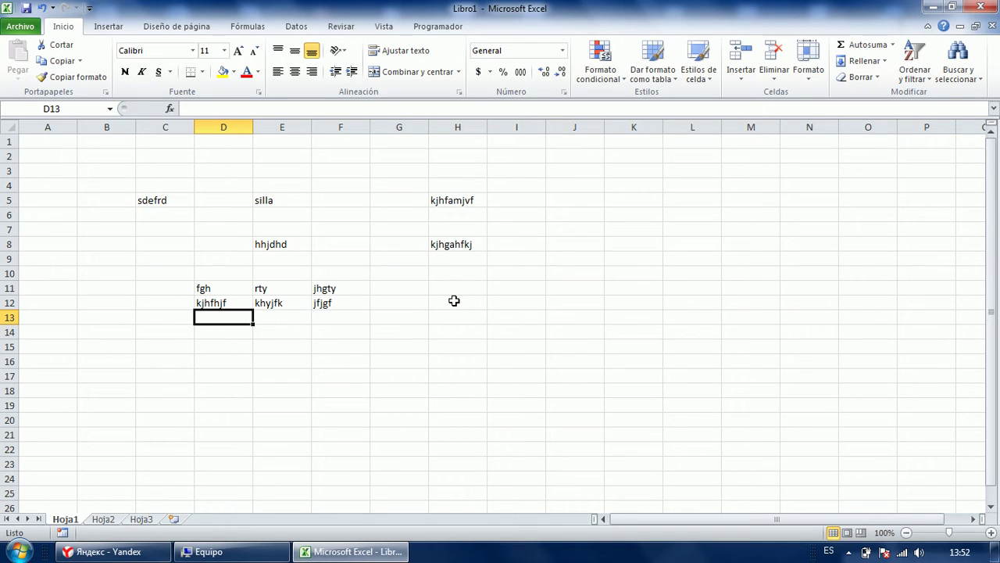
{"action": "left_click", "coordinate": [454, 300]}
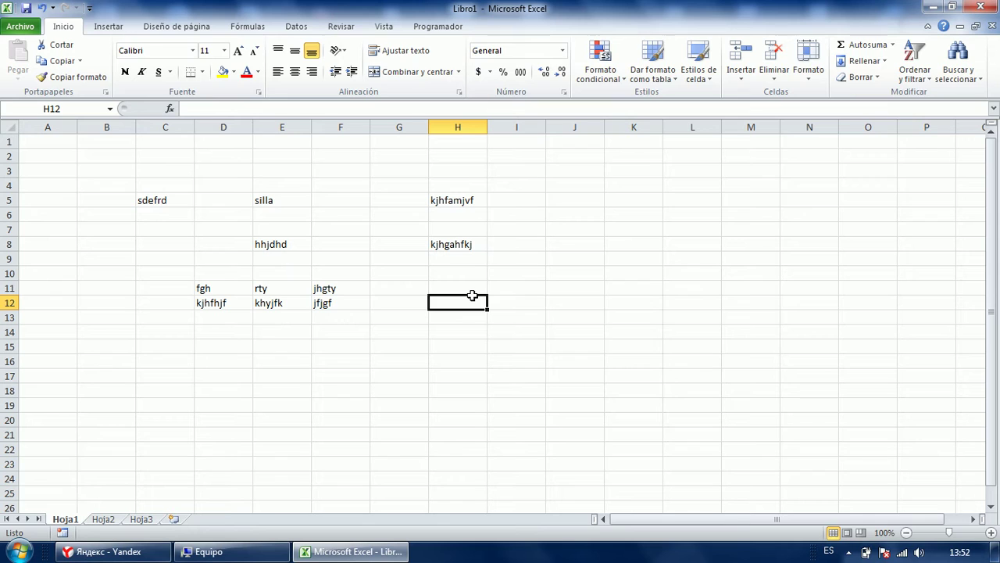
Step: Build the formula =E5 in H12 by pointing at cell E5
{"action": "type", "text": "="}
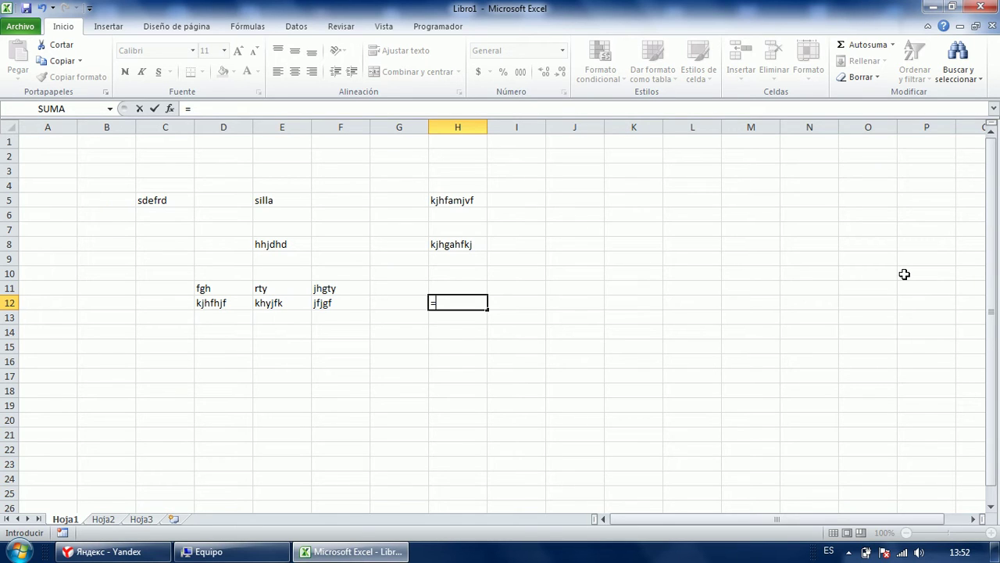
{"action": "key", "text": "Up"}
{"action": "key", "text": "Up"}
{"action": "key", "text": "Up"}
{"action": "key", "text": "Left"}
{"action": "key", "text": "Left"}
{"action": "key", "text": "Right"}
{"action": "key", "text": "Right"}
{"action": "key", "text": "Left"}
{"action": "key", "text": "Left"}
{"action": "key", "text": "Left"}
{"action": "key", "text": "Left"}
{"action": "key", "text": "Right"}
{"action": "key", "text": "Up"}
{"action": "key", "text": "Up"}
Step: Replace silla in E5 with texto
{"action": "key", "text": "Up"}
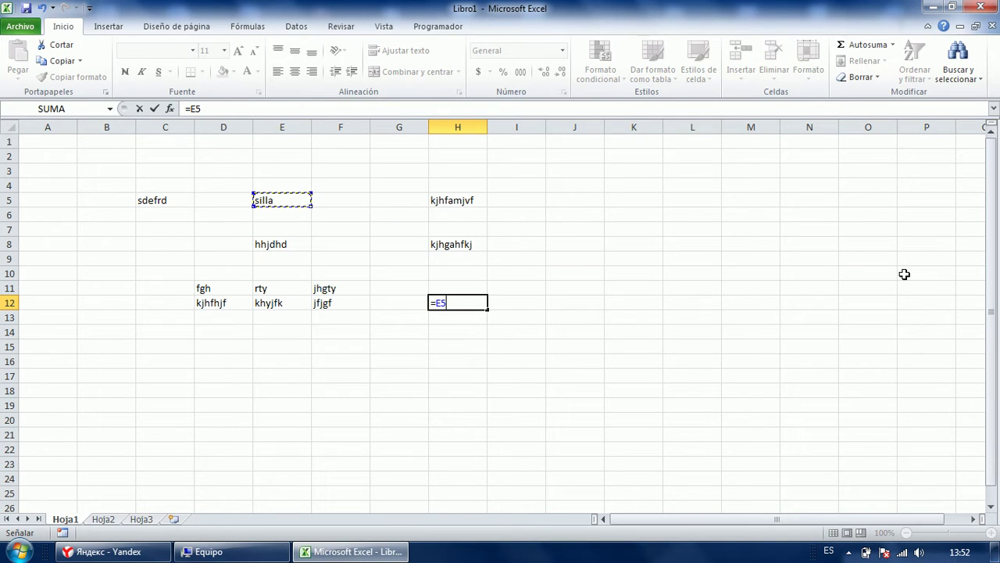
{"action": "key", "text": "Left"}
{"action": "key", "text": "Left"}
{"action": "key", "text": "Left"}
{"action": "key", "text": "Right"}
{"action": "key", "text": "Right"}
{"action": "key", "text": "Right"}
{"action": "key", "text": "Return"}
{"action": "key", "text": "Up"}
{"action": "key", "text": "Left"}
{"action": "key", "text": "Left"}
{"action": "key", "text": "Up"}
{"action": "key", "text": "Up"}
{"action": "key", "text": "Up"}
{"action": "key", "text": "Up"}
{"action": "key", "text": "Up"}
{"action": "key", "text": "Up"}
{"action": "key", "text": "Left"}
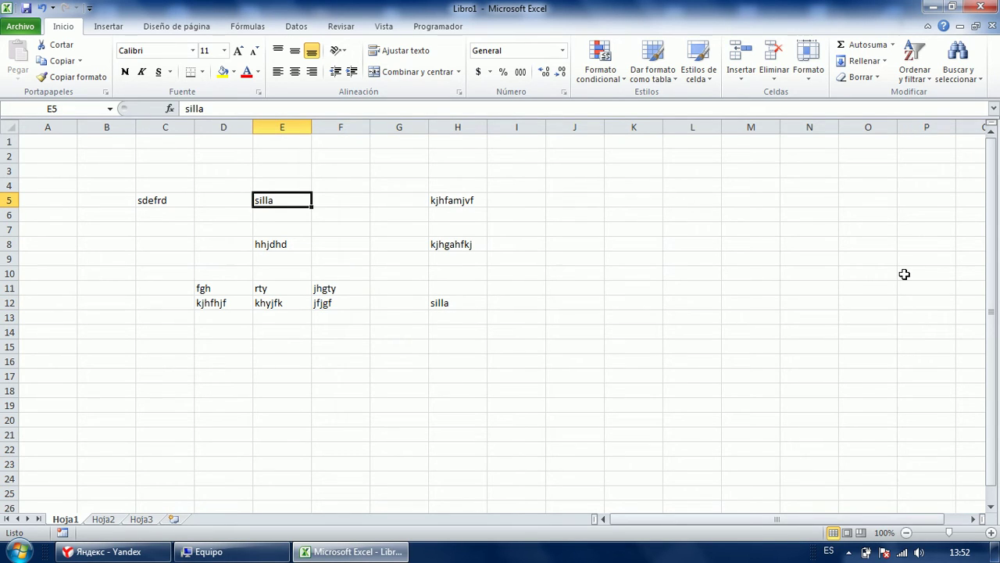
{"action": "type", "text": "texto"}
{"action": "key", "text": "Return"}
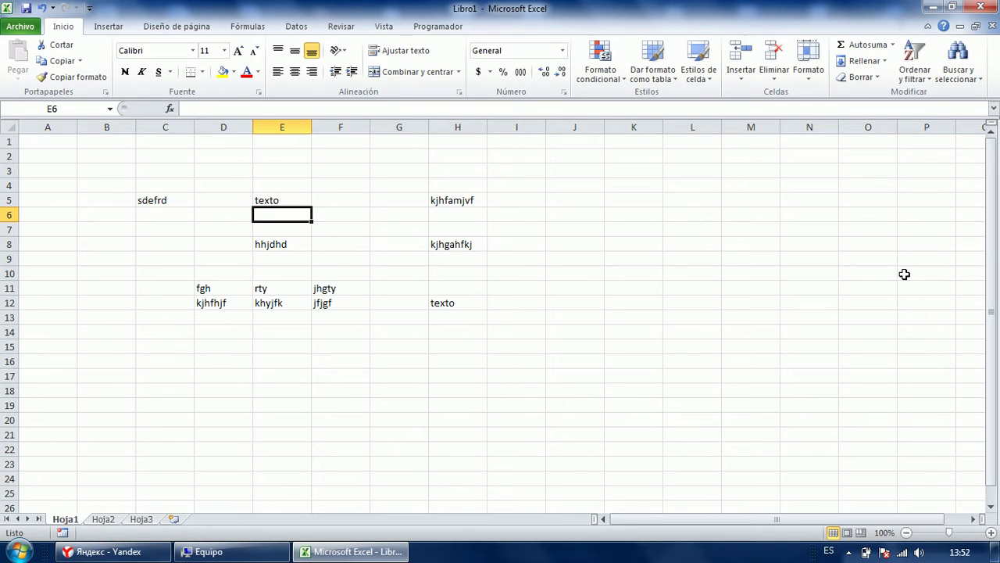
Step: Check that H12 now shows texto, then move to cell I10
{"action": "left_click", "coordinate": [445, 301]}
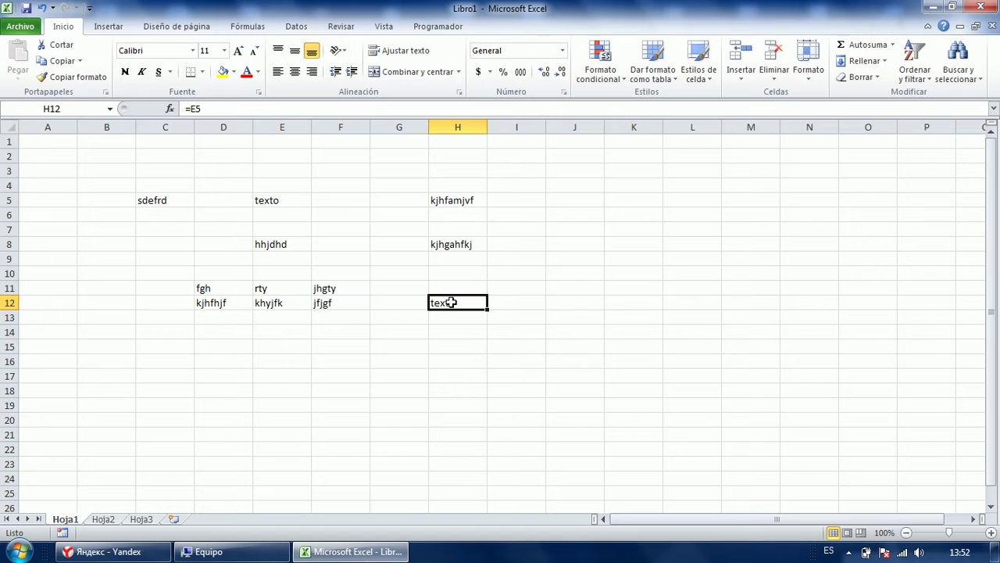
{"action": "key", "text": "Right"}
{"action": "key", "text": "Up"}
{"action": "key", "text": "Up"}
{"action": "key", "text": "Up"}
{"action": "key", "text": "Right"}
{"action": "key", "text": "Down"}
{"action": "key", "text": "Left"}
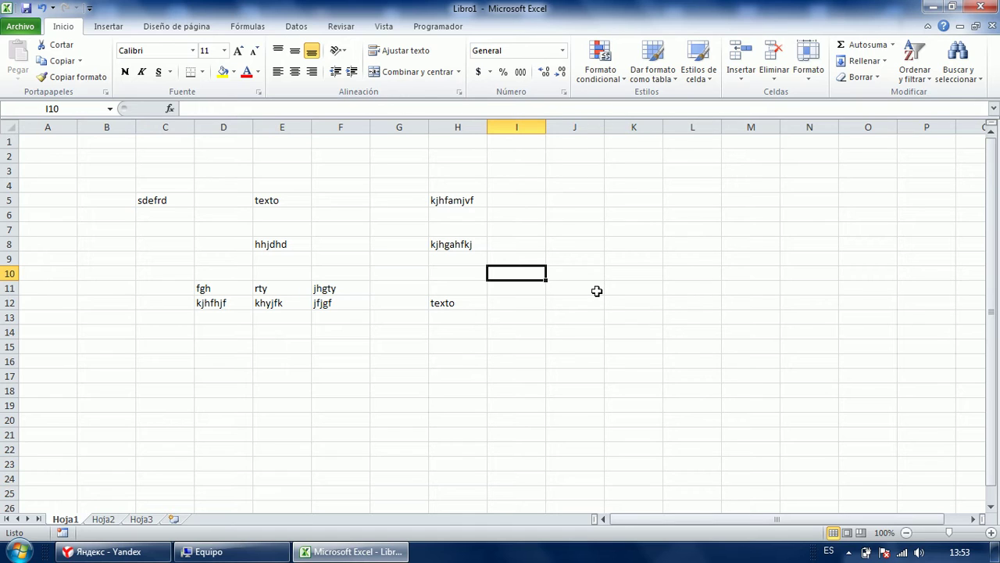
Step: Enter a lone = in cell I10
{"action": "type", "text": "="}
{"action": "key", "text": "Return"}
{"action": "key", "text": "Up"}
{"action": "key", "text": "Right"}
{"action": "key", "text": "Left"}
{"action": "key", "text": "Right"}
{"action": "key", "text": "Left"}
Step: Enter =jota in I15, producing the #¿NOMBRE? error
{"action": "key", "text": "Down"}
{"action": "key", "text": "Up"}
{"action": "key", "text": "Down"}
{"action": "key", "text": "Down"}
{"action": "key", "text": "Down"}
{"action": "key", "text": "Down"}
{"action": "key", "text": "Down"}
{"action": "type", "text": "="}
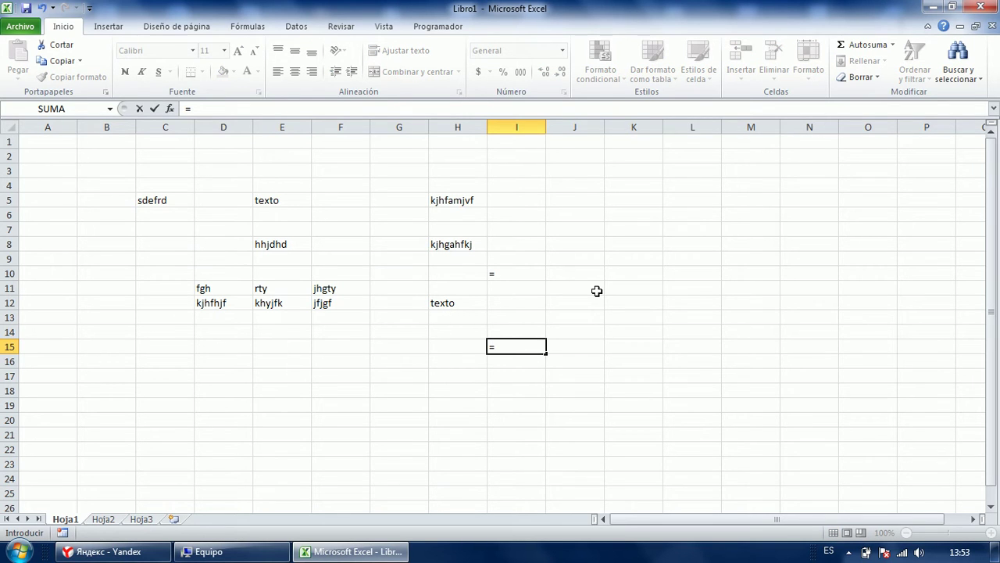
{"action": "type", "text": "jota"}
{"action": "key", "text": "Return"}
{"action": "key", "text": "Up"}
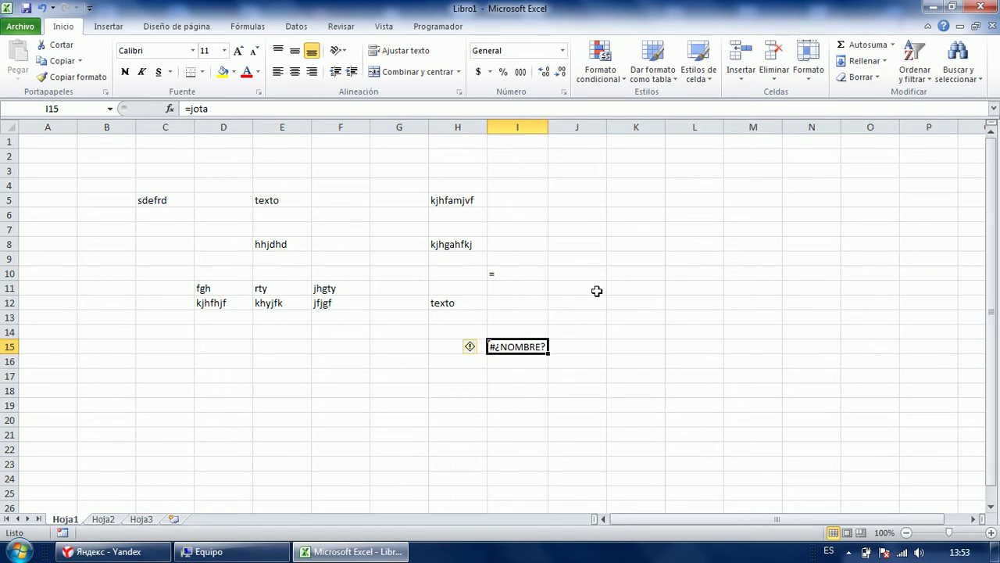
Step: Show =jota as text via '=jota in I3 and ="=jota" in I4
{"action": "key", "text": "Up"}
{"action": "key", "text": "Up"}
{"action": "key", "text": "Up"}
{"action": "key", "text": "Up"}
{"action": "key", "text": "Up"}
{"action": "key", "text": "Up"}
{"action": "key", "text": "Up"}
{"action": "key", "text": "Up"}
{"action": "key", "text": "Up"}
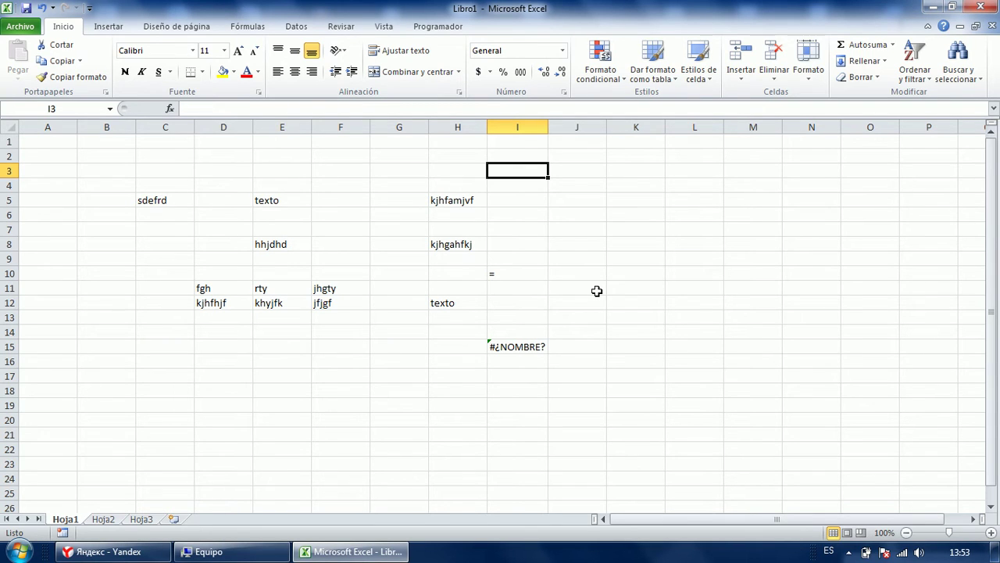
{"action": "type", "text": "'=jota"}
{"action": "key", "text": "Return"}
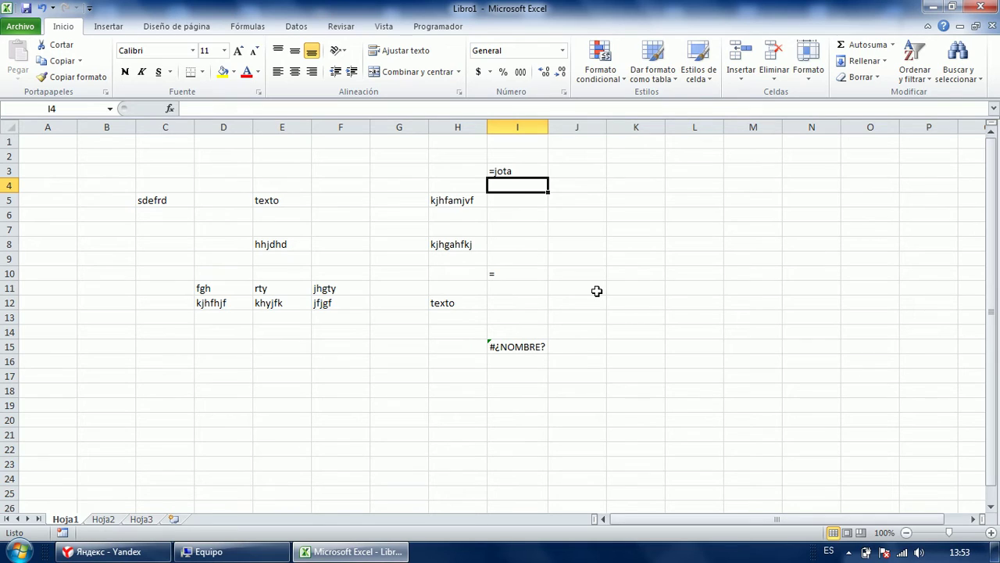
{"action": "type", "text": "=\"=jota\""}
{"action": "key", "text": "Return"}
{"action": "key", "text": "Up"}
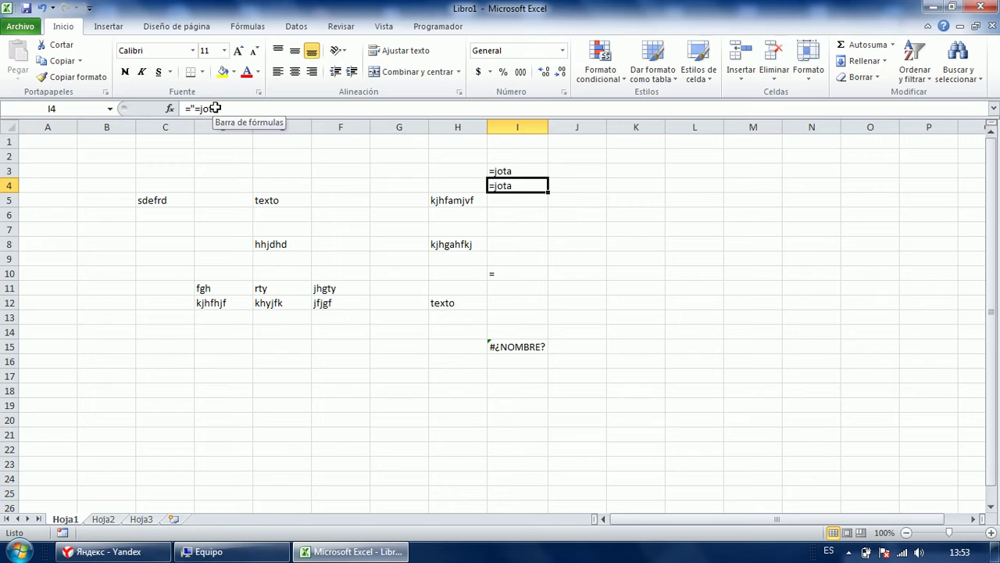
{"action": "key", "text": "Up"}
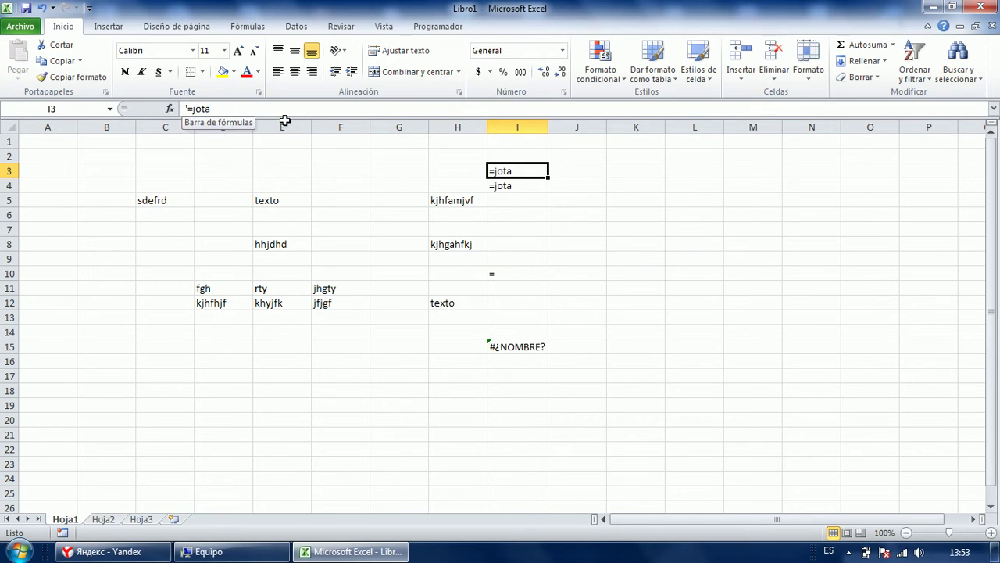
{"action": "left_click", "coordinate": [169, 377]}
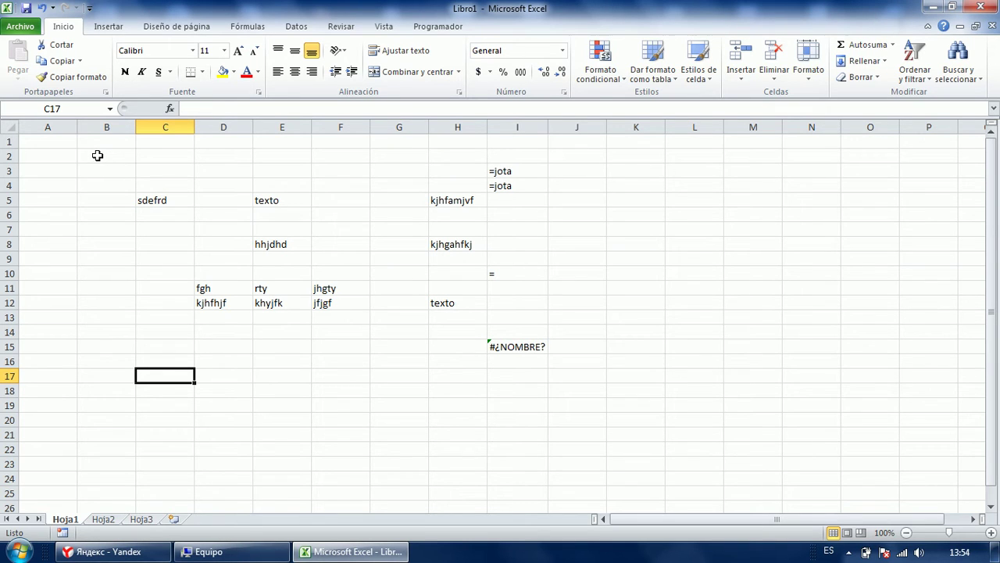
Step: Select B2:J19, delete all its contents, and return to cell B2
{"action": "mouse_move", "coordinate": [97, 155]}
{"action": "left_mouse_down"}
{"action": "mouse_move", "coordinate": [335, 436]}
{"action": "mouse_move", "coordinate": [514, 364]}
{"action": "mouse_move", "coordinate": [565, 382]}
{"action": "mouse_move", "coordinate": [591, 355]}
{"action": "mouse_move", "coordinate": [616, 397]}
{"action": "mouse_move", "coordinate": [580, 410]}
{"action": "left_mouse_up"}
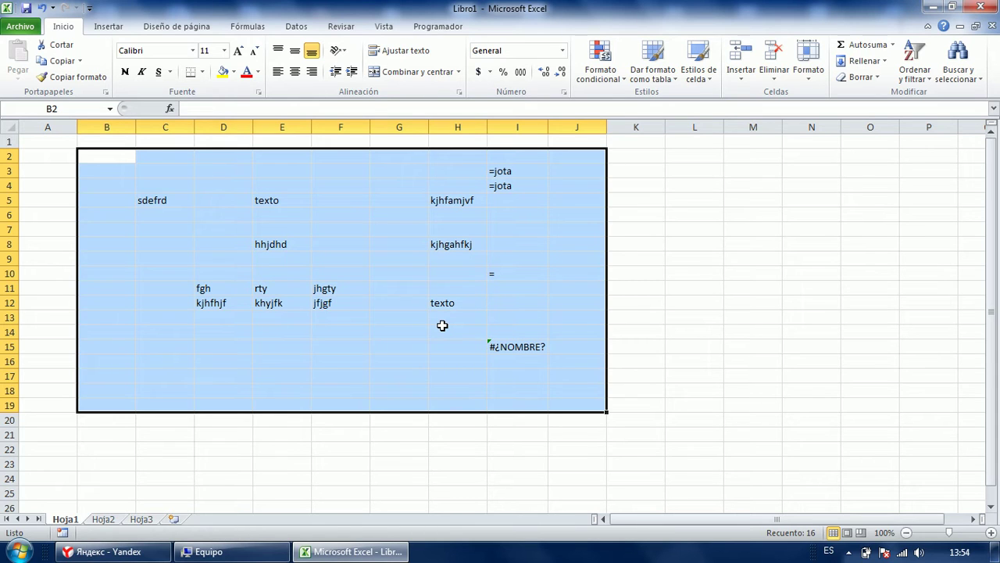
{"action": "key", "text": "Delete"}
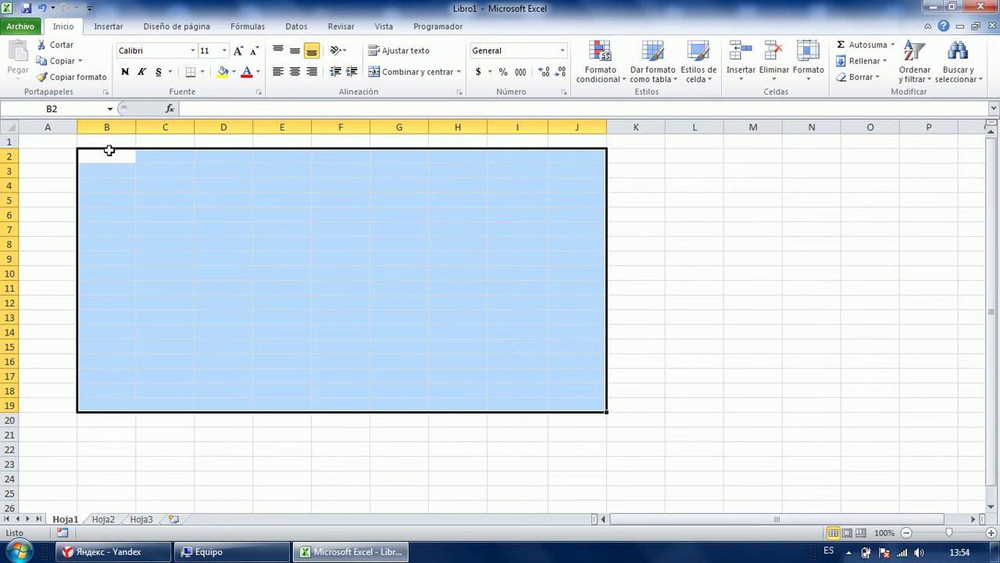
{"action": "key", "text": "Right"}
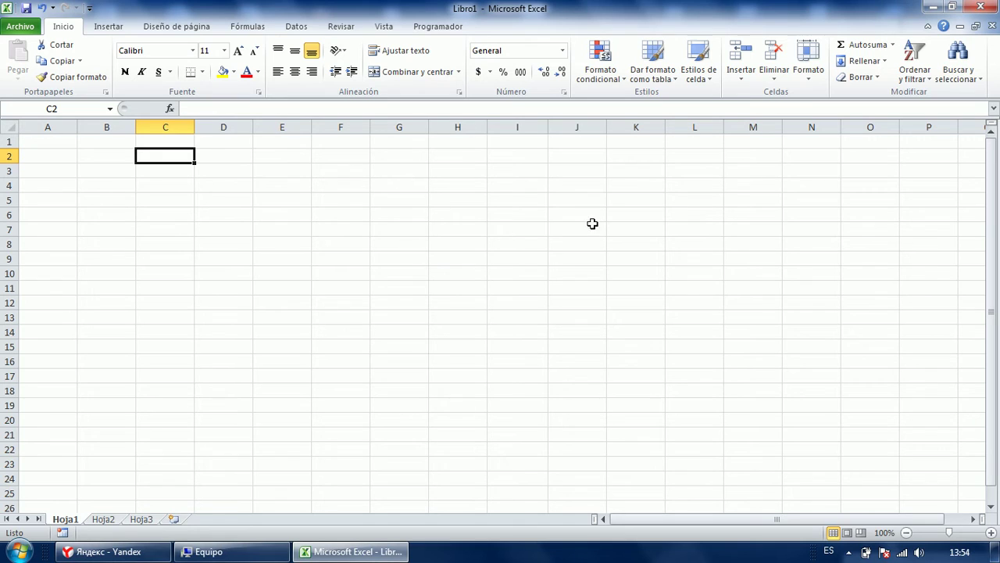
{"action": "key", "text": "Left"}
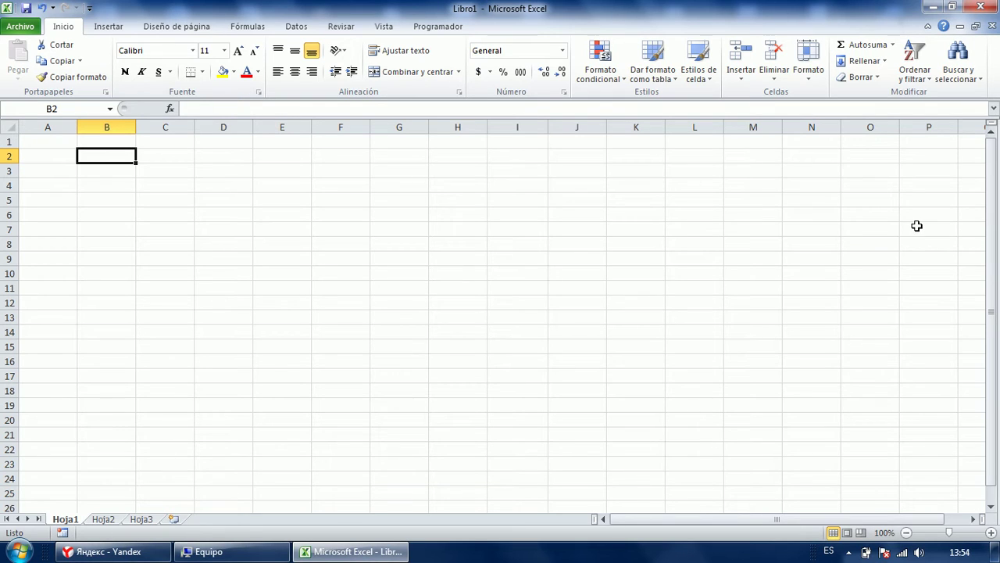
{"action": "key", "text": "shift+Right"}
{"action": "key", "text": "shift+Right"}
{"action": "key", "text": "shift+Right"}
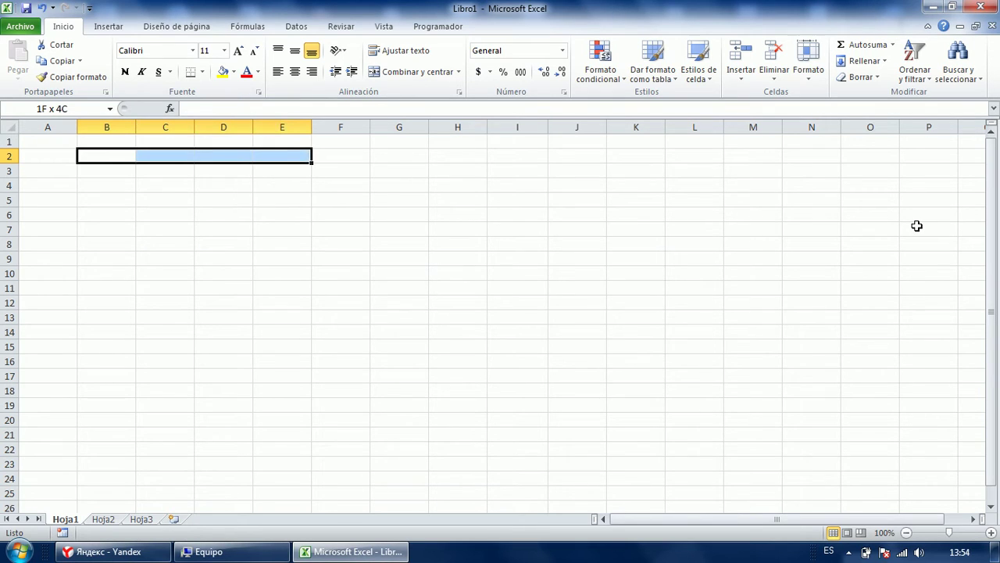
{"action": "key", "text": "shift+Right"}
{"action": "key", "text": "shift+Right"}
{"action": "key", "text": "shift+Right"}
{"action": "key", "text": "shift+Right"}
{"action": "key", "text": "shift+Down"}
{"action": "key", "text": "shift+Down"}
{"action": "key", "text": "shift+Down"}
{"action": "key", "text": "shift+Down"}
{"action": "key", "text": "shift+Down"}
{"action": "key", "text": "shift+Down"}
{"action": "key", "text": "shift+Down"}
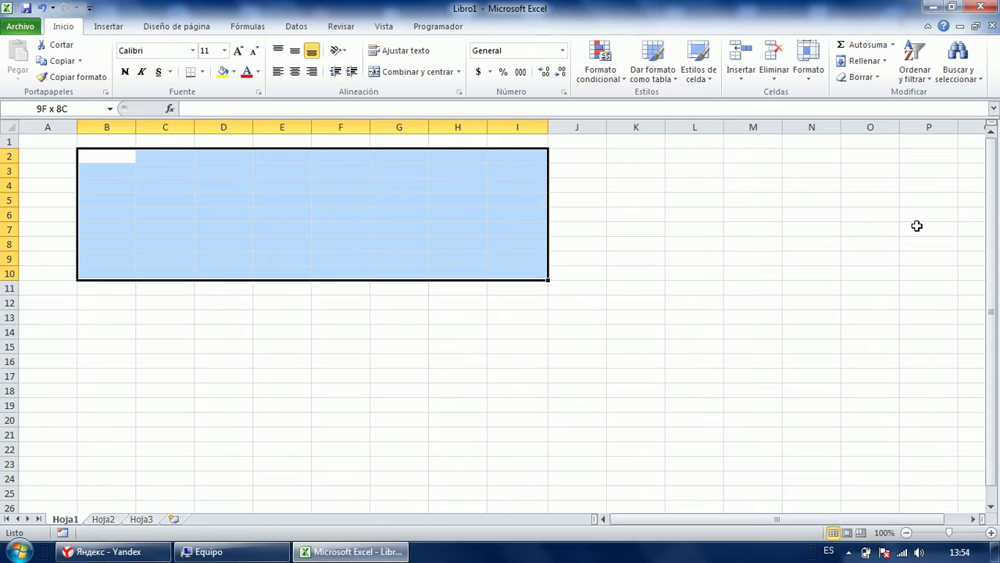
{"action": "key", "text": "shift+Down"}
{"action": "key", "text": "shift+Down"}
{"action": "key", "text": "shift+Down"}
{"action": "key", "text": "shift+Down"}
{"action": "key", "text": "shift+Down"}
{"action": "key", "text": "shift+Down"}
{"action": "key", "text": "shift+Down"}
{"action": "key", "text": "shift+Down"}
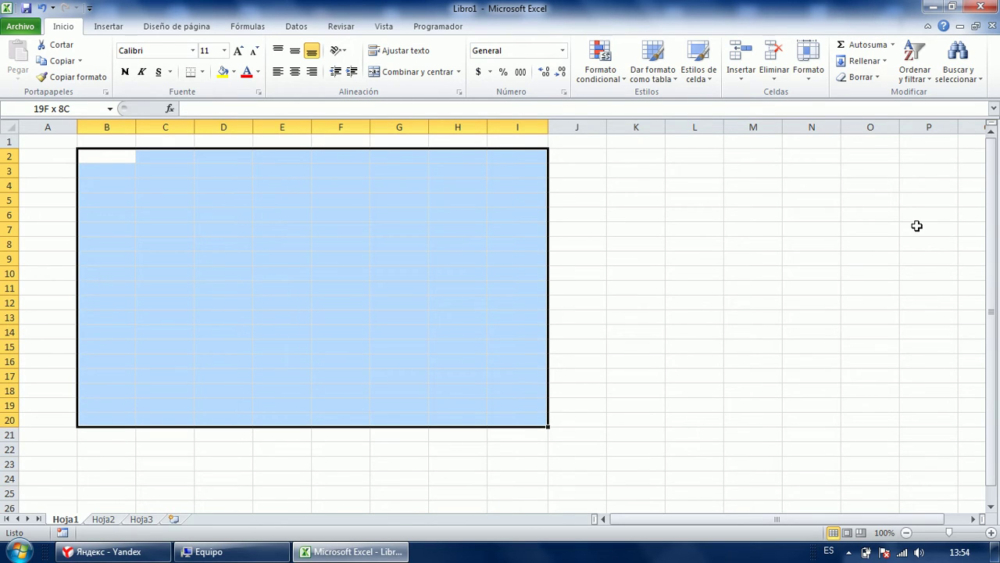
{"action": "left_click", "coordinate": [559, 211]}
{"action": "left_click", "coordinate": [117, 161]}
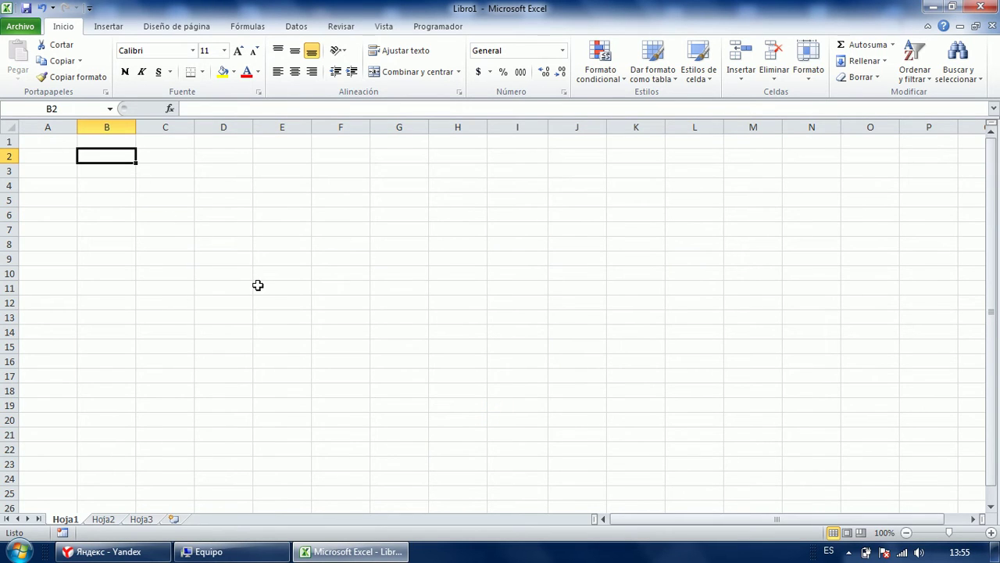
{"action": "left_click", "coordinate": [118, 182]}
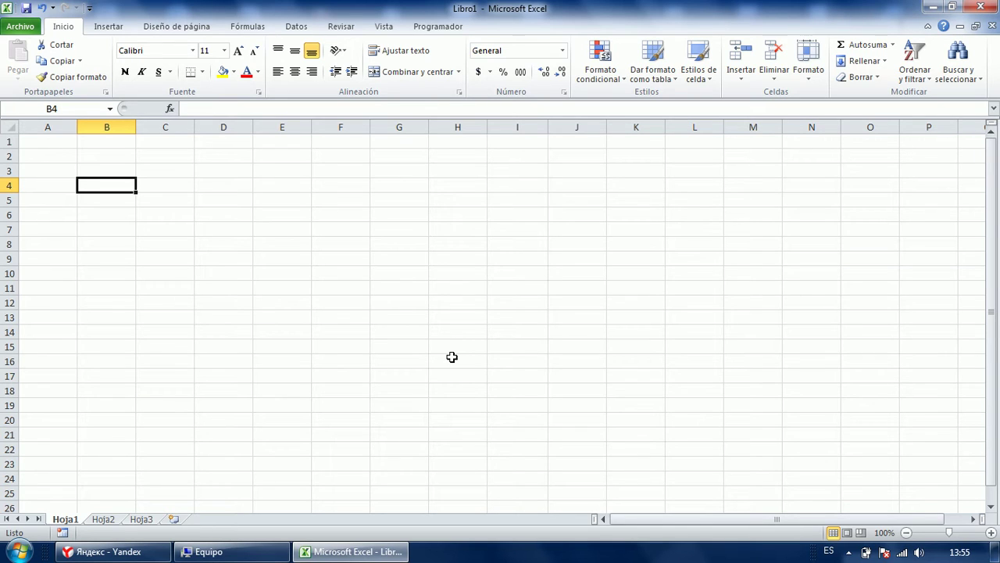
{"action": "left_click", "coordinate": [452, 360], "text": "shift"}
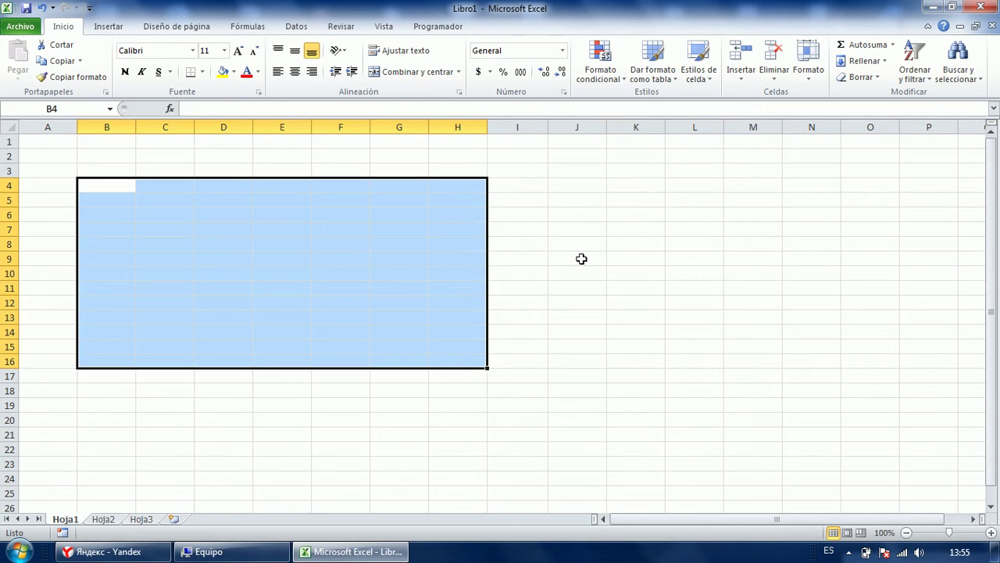
{"action": "left_click", "coordinate": [579, 258]}
{"action": "left_click", "coordinate": [68, 142]}
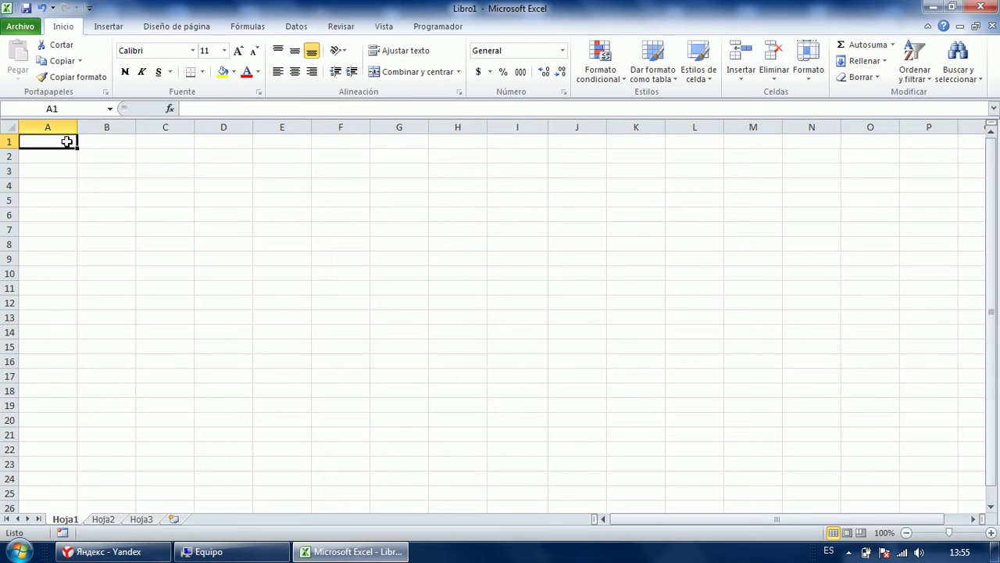
{"action": "left_click", "coordinate": [973, 519]}
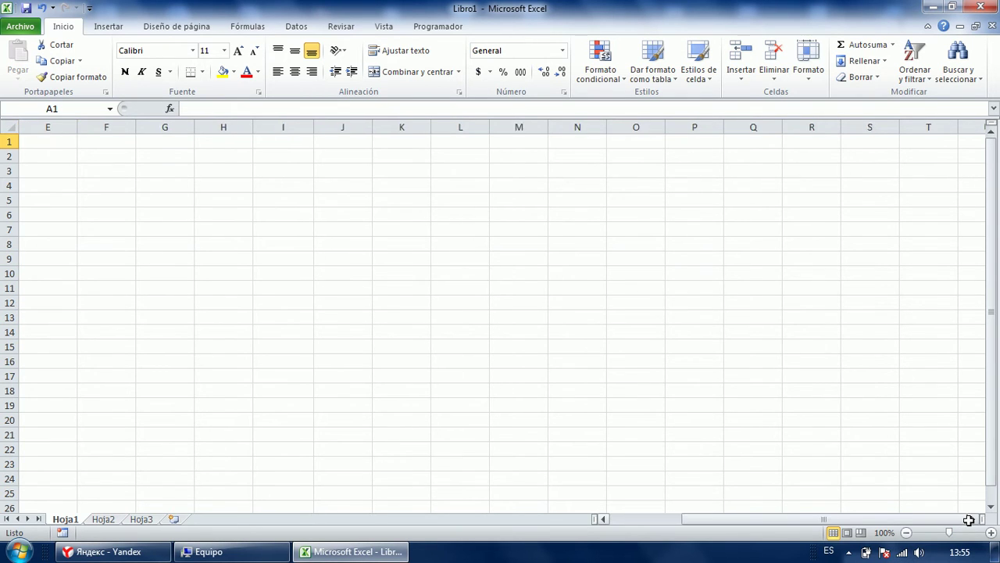
{"action": "left_click", "coordinate": [990, 507]}
{"action": "left_click_drag", "start_coordinate": [989, 509], "coordinate": [989, 509]}
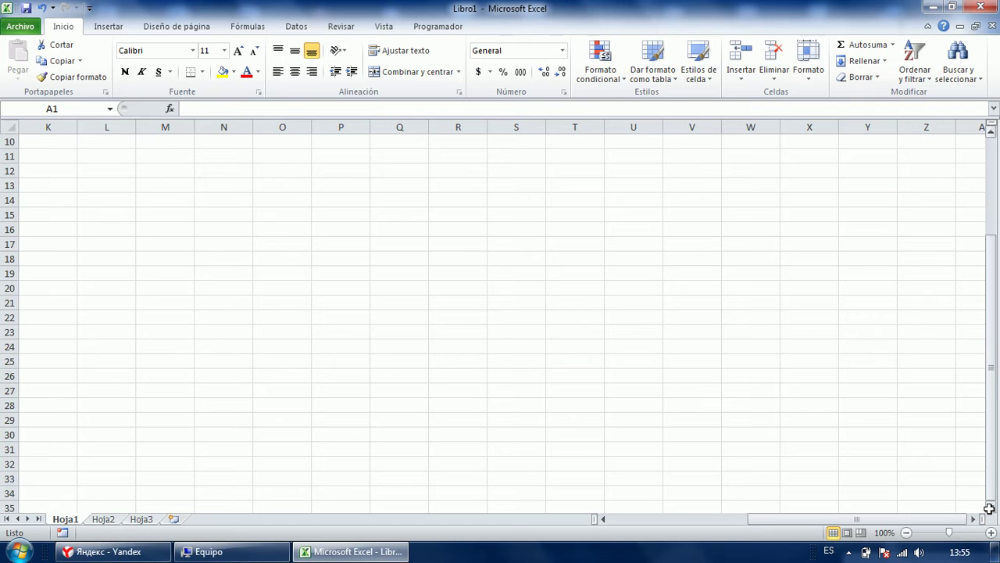
{"action": "left_click", "coordinate": [810, 418], "text": "shift"}
{"action": "left_click_drag", "start_coordinate": [858, 519], "coordinate": [813, 519]}
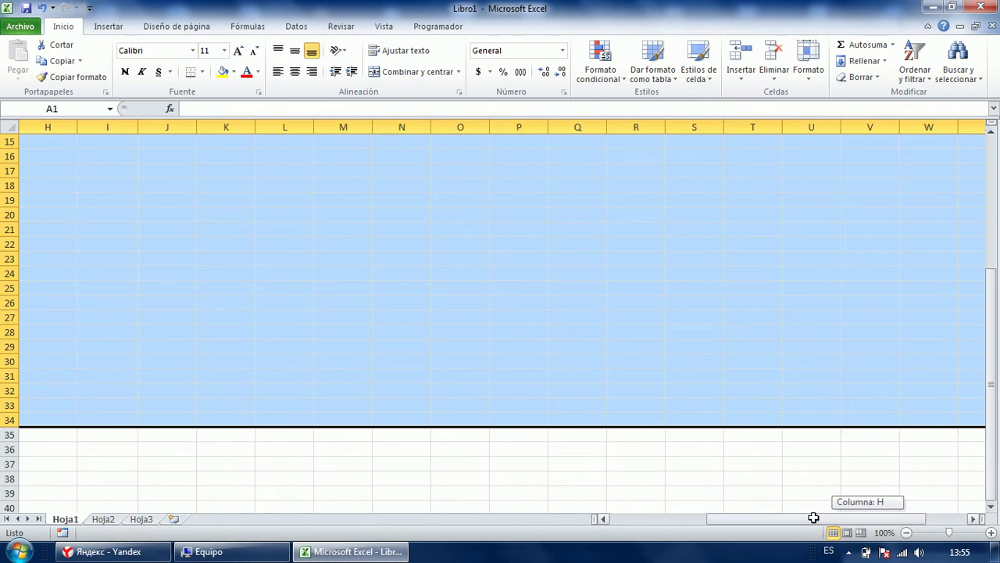
{"action": "scroll", "coordinate": [728, 374], "scroll_direction": "up", "scroll_amount": 5}
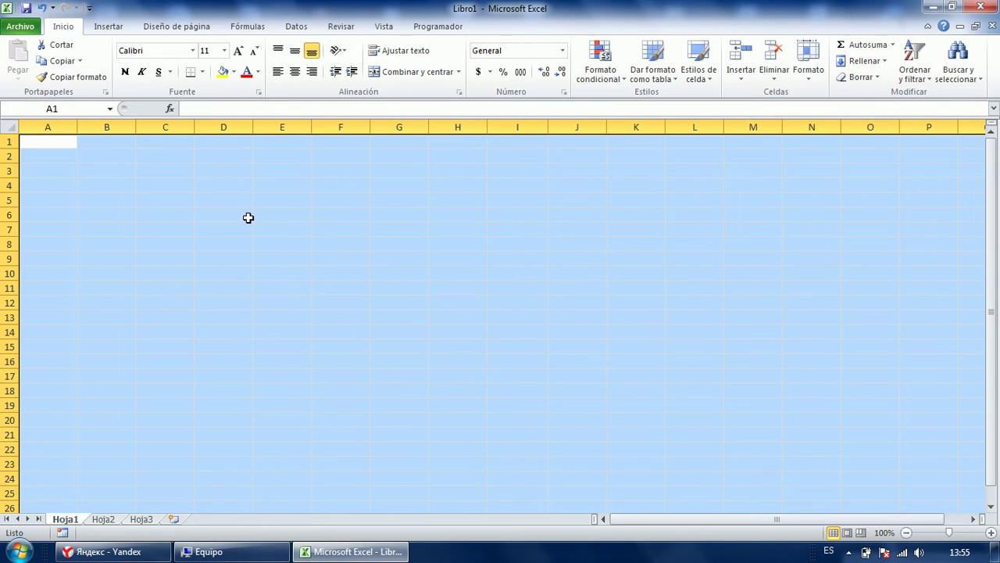
{"action": "left_click", "coordinate": [188, 185]}
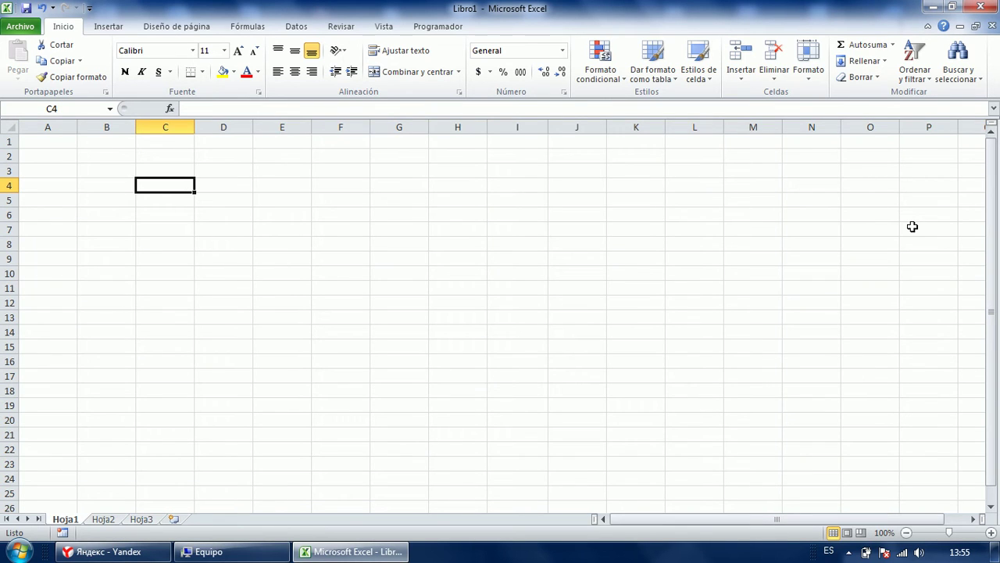
Step: Extend a selection from B3 toward column I and row 15, then collapse it to B3
{"action": "key", "text": "Up"}
{"action": "key", "text": "Left"}
{"action": "key", "text": "shift+Right"}
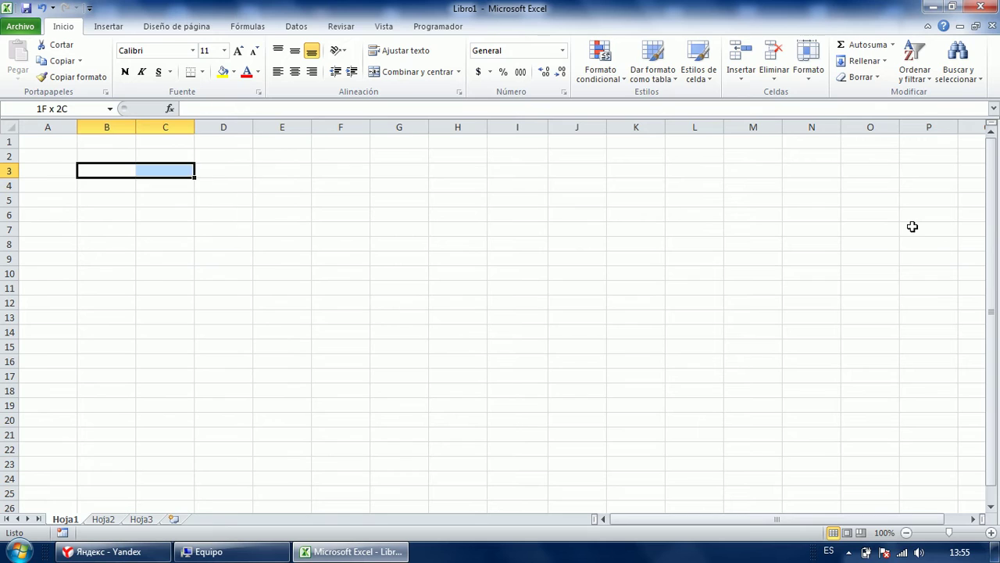
{"action": "key", "text": "shift+Right"}
{"action": "key", "text": "shift+Right"}
{"action": "key", "text": "shift+Right"}
{"action": "key", "text": "shift+Right"}
{"action": "key", "text": "shift+Down"}
{"action": "key", "text": "shift+Down"}
{"action": "key", "text": "shift+Down"}
{"action": "key", "text": "shift+Down"}
{"action": "key", "text": "shift+Down"}
{"action": "key", "text": "shift+Down"}
{"action": "key", "text": "shift+Down"}
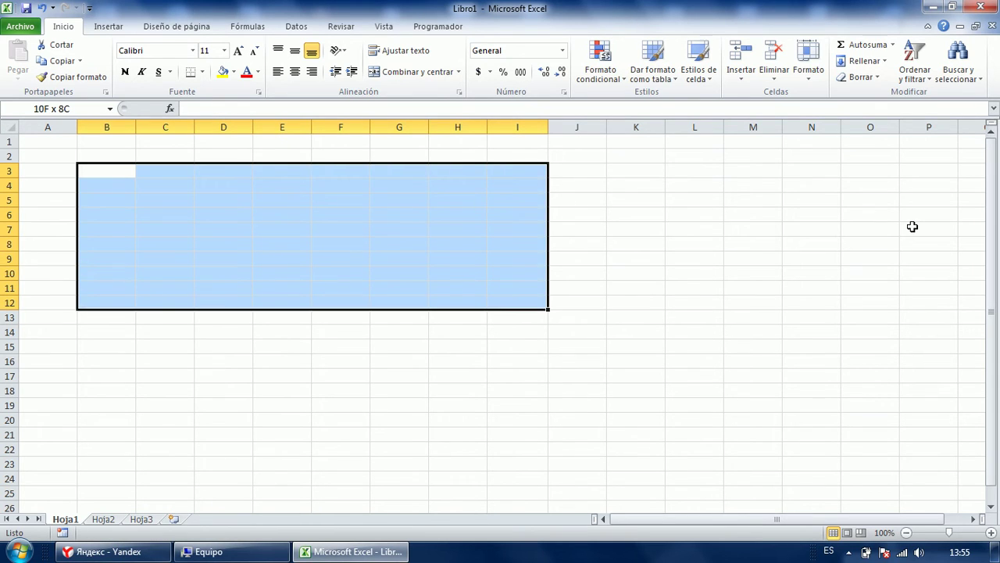
{"action": "key", "text": "shift+Down"}
{"action": "key", "text": "shift+Down"}
{"action": "key", "text": "shift+Down"}
{"action": "key", "text": "shift+Up"}
{"action": "key", "text": "shift+Down"}
{"action": "key", "text": "shift+Down"}
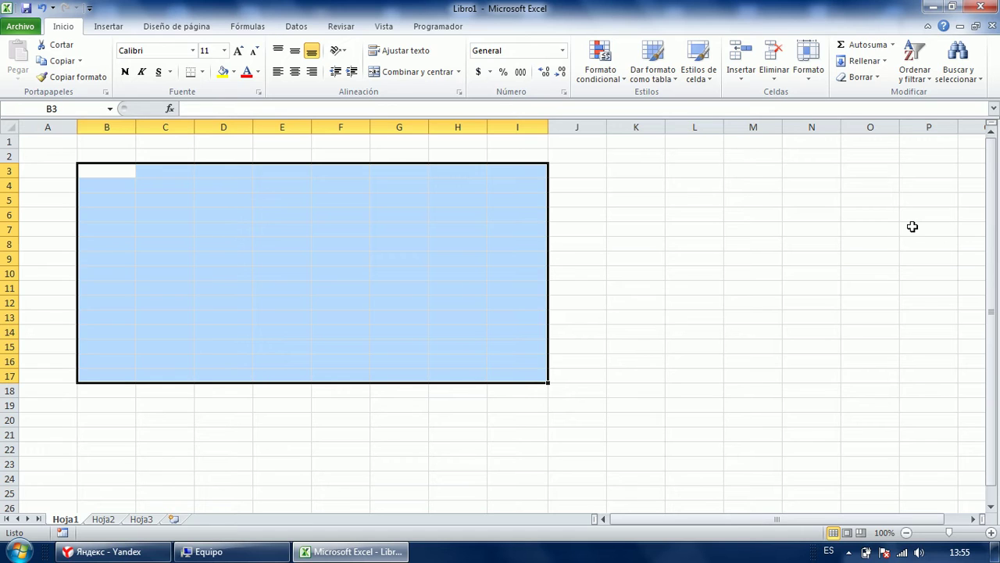
{"action": "key", "text": "shift+BackSpace"}
{"action": "key", "text": "Right"}
Step: Reselect the range from B3 and step the active cell within it using Enter and Tab
{"action": "key", "text": "Left"}
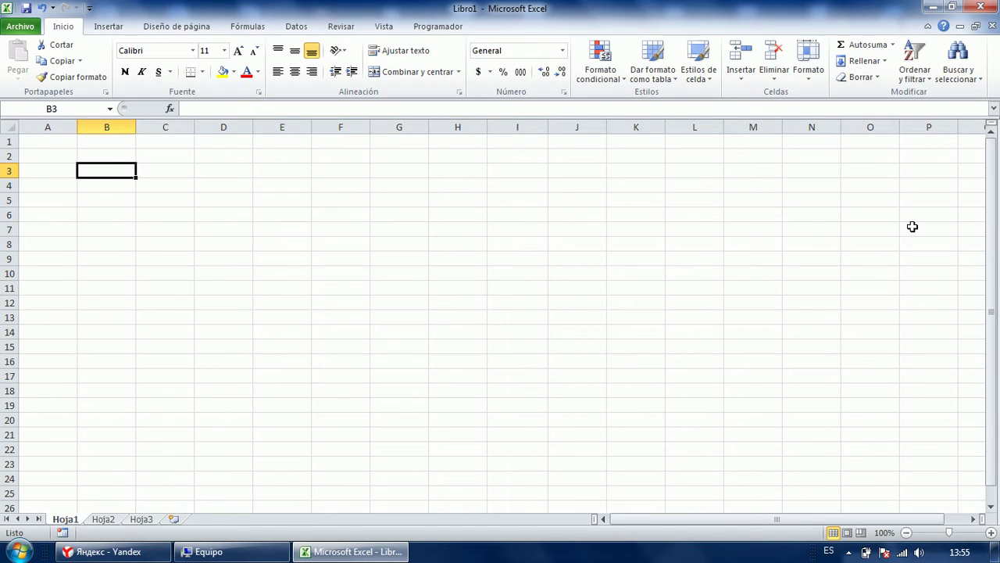
{"action": "key", "text": "shift+Right"}
{"action": "key", "text": "shift+Right"}
{"action": "key", "text": "shift+Right"}
{"action": "key", "text": "shift+Right"}
{"action": "key", "text": "shift+Right"}
{"action": "key", "text": "shift+Right"}
{"action": "key", "text": "shift+Down"}
{"action": "key", "text": "shift+Down"}
{"action": "key", "text": "shift+Down"}
{"action": "key", "text": "shift+Down"}
{"action": "key", "text": "shift+Down"}
{"action": "key", "text": "shift+Down"}
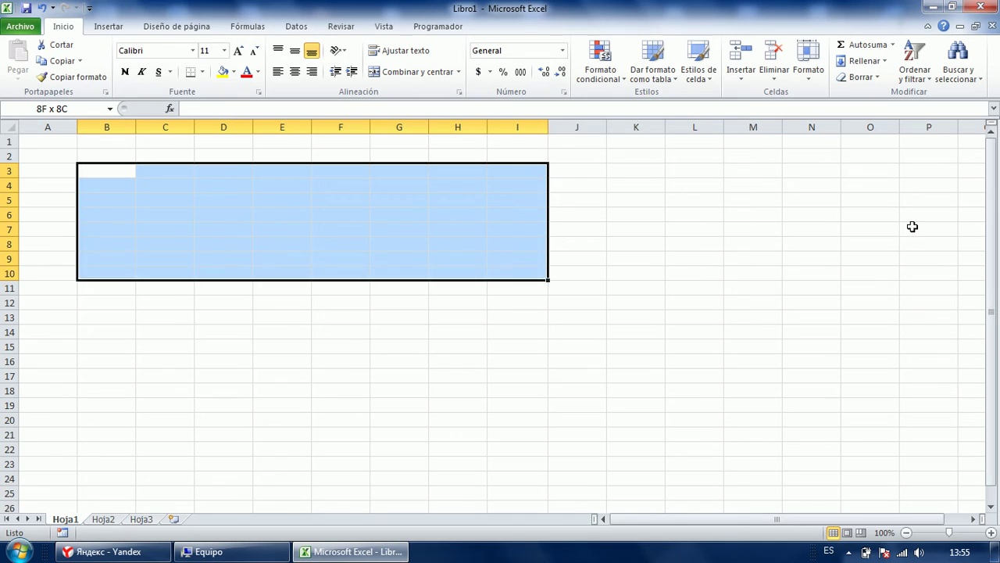
{"action": "key", "text": "shift+Down"}
{"action": "key", "text": "shift+Down"}
{"action": "key", "text": "shift+Down"}
{"action": "key", "text": "shift+Down"}
{"action": "key", "text": "shift+Down"}
{"action": "key", "text": "shift+Down"}
{"action": "key", "text": "Return"}
{"action": "key", "text": "Return"}
{"action": "key", "text": "Return"}
{"action": "key", "text": "Return"}
{"action": "key", "text": "Return"}
{"action": "key", "text": "Return"}
{"action": "key", "text": "Return"}
{"action": "key", "text": "Return"}
{"action": "key", "text": "Return"}
{"action": "key", "text": "Return"}
{"action": "key", "text": "Return"}
{"action": "key", "text": "Return"}
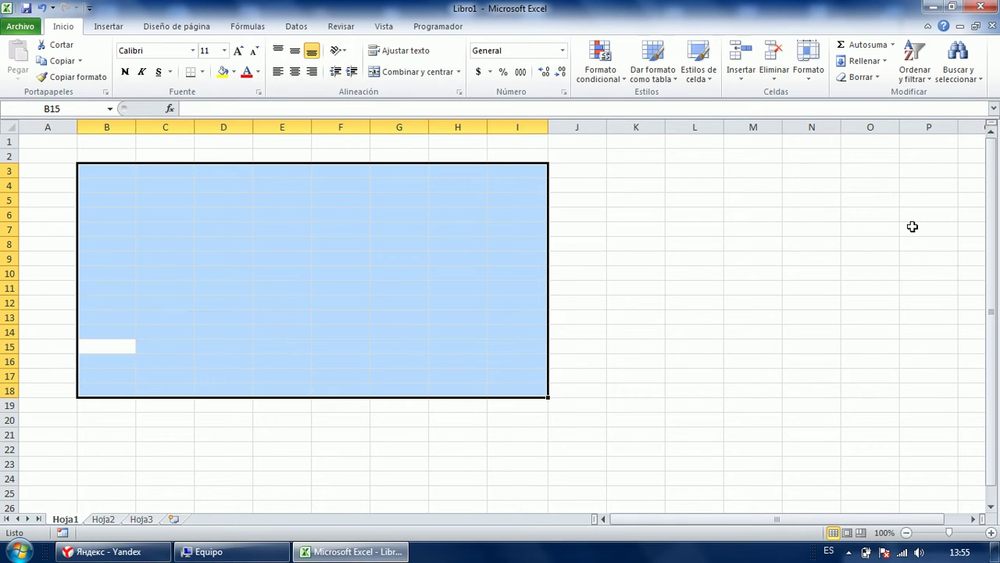
{"action": "key", "text": "Return"}
{"action": "key", "text": "shift+Return"}
{"action": "key", "text": "shift+Return"}
{"action": "key", "text": "shift+Return"}
{"action": "key", "text": "shift+Return"}
{"action": "key", "text": "shift+Return"}
{"action": "key", "text": "shift+Return"}
{"action": "key", "text": "shift+Return"}
{"action": "key", "text": "shift+Return"}
{"action": "key", "text": "shift+Return"}
{"action": "key", "text": "shift+Return"}
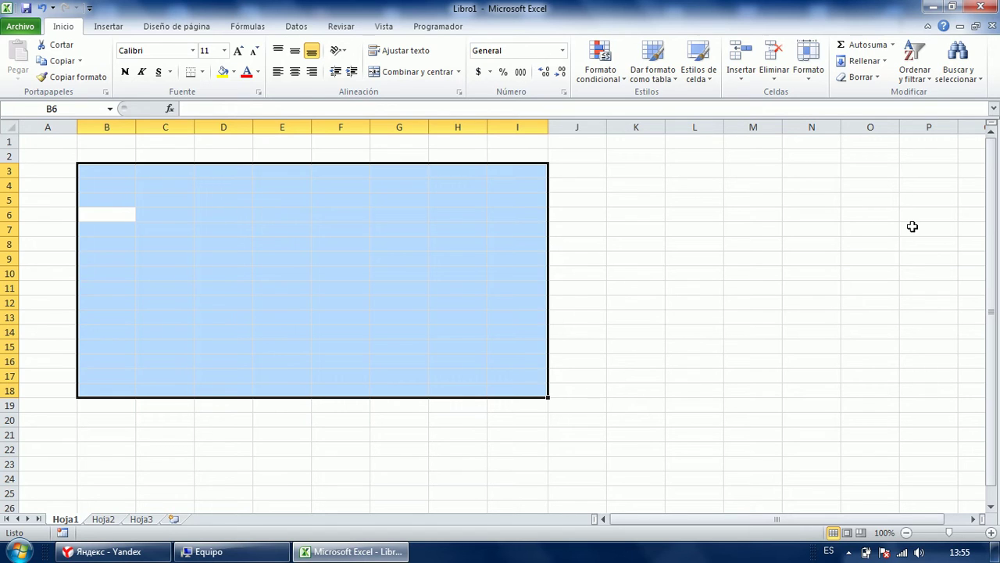
{"action": "key", "text": "Tab"}
{"action": "key", "text": "Tab"}
{"action": "key", "text": "Tab"}
{"action": "key", "text": "Tab"}
{"action": "key", "text": "Tab"}
{"action": "key", "text": "shift+Tab"}
{"action": "key", "text": "shift+Tab"}
{"action": "key", "text": "shift+Tab"}
{"action": "key", "text": "shift+Tab"}
{"action": "key", "text": "shift+Tab"}
{"action": "key", "text": "shift+Tab"}
{"action": "key", "text": "shift+Tab"}
{"action": "key", "text": "shift+Tab"}
{"action": "key", "text": "shift+Tab"}
{"action": "key", "text": "shift+Tab"}
{"action": "key", "text": "shift+Tab"}
{"action": "key", "text": "shift+Tab"}
{"action": "key", "text": "shift+Tab"}
{"action": "key", "text": "shift+Return"}
{"action": "key", "text": "shift+Return"}
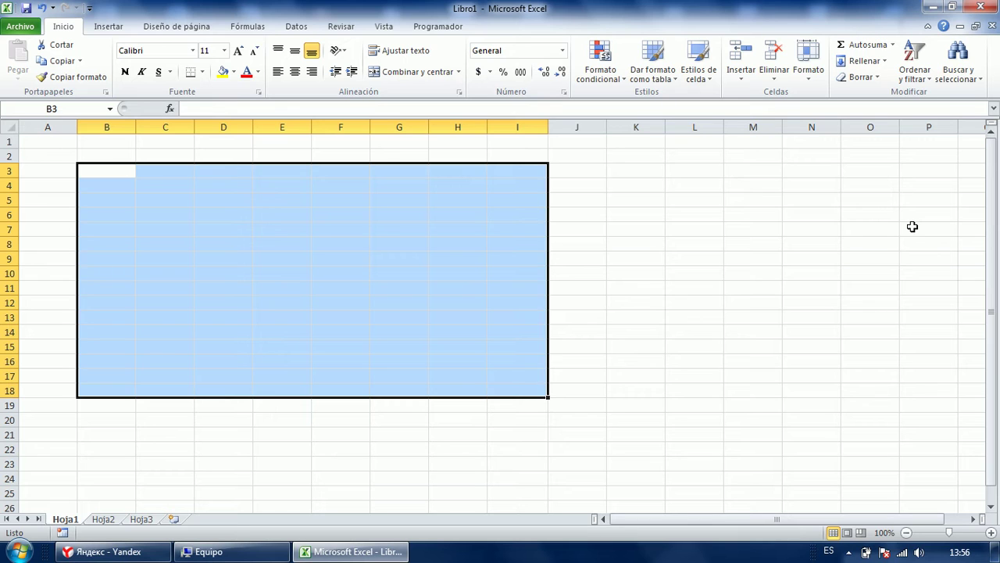
Step: Enter hygstef, jhdyeg and dfghjkl down B3:B5
{"action": "type", "text": "hygstef"}
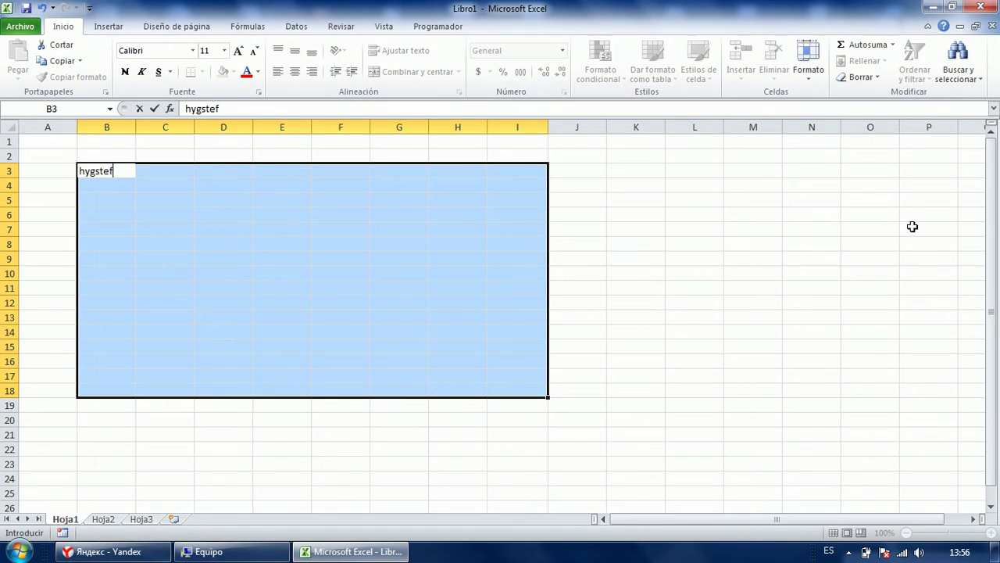
{"action": "key", "text": "Return"}
{"action": "type", "text": "jhdyeg"}
{"action": "key", "text": "Return"}
{"action": "type", "text": "dfghjkl"}
{"action": "key", "text": "Return"}
Step: Enter sdfghjk in F6 and F10, then drop the block selection
{"action": "key", "text": "Tab"}
{"action": "key", "text": "Tab"}
{"action": "key", "text": "Tab"}
{"action": "key", "text": "Tab"}
{"action": "type", "text": "sdfghjk"}
{"action": "key", "text": "Return"}
{"action": "key", "text": "Return"}
{"action": "key", "text": "Return"}
{"action": "key", "text": "Return"}
{"action": "type", "text": "sdfghjk"}
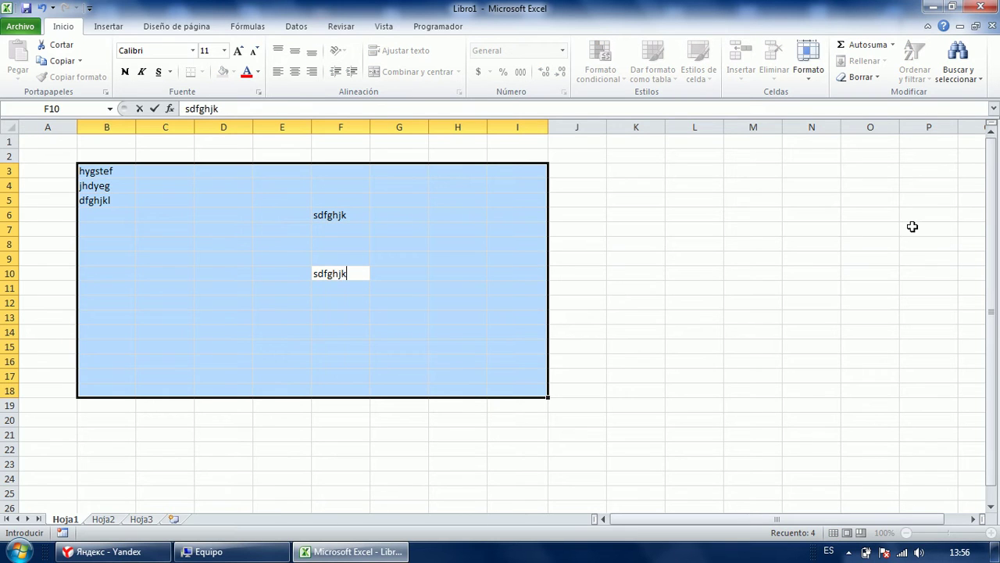
{"action": "key", "text": "Return"}
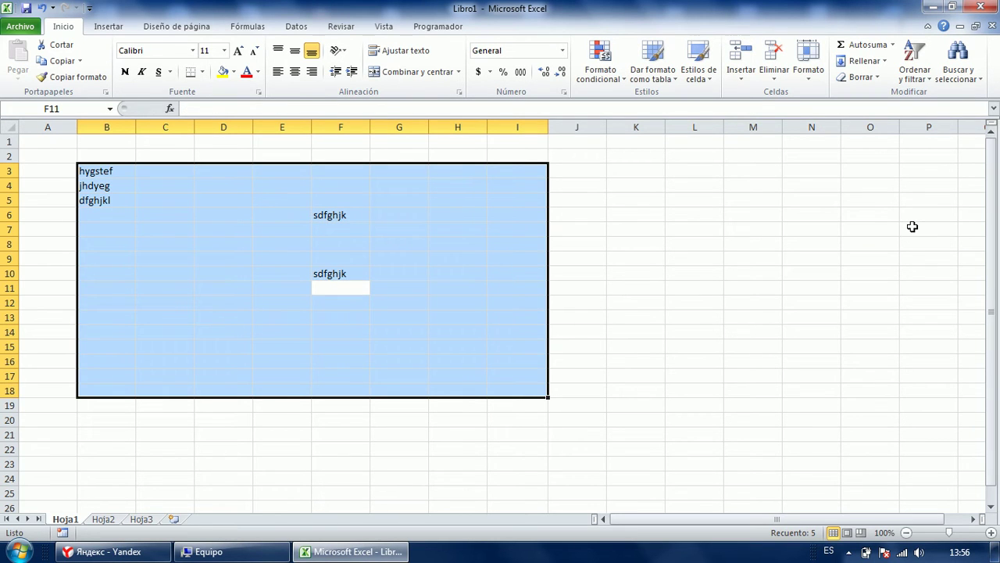
{"action": "key", "text": "Left"}
{"action": "key", "text": "Up"}
{"action": "key", "text": "Up"}
{"action": "key", "text": "Up"}
{"action": "key", "text": "Left"}
{"action": "key", "text": "Left"}
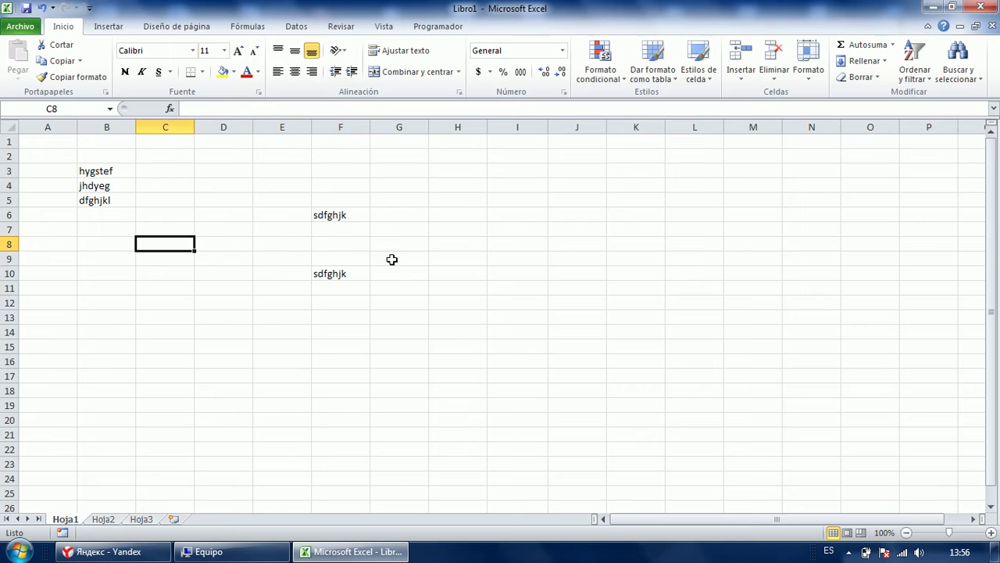
{"action": "left_click", "coordinate": [232, 291]}
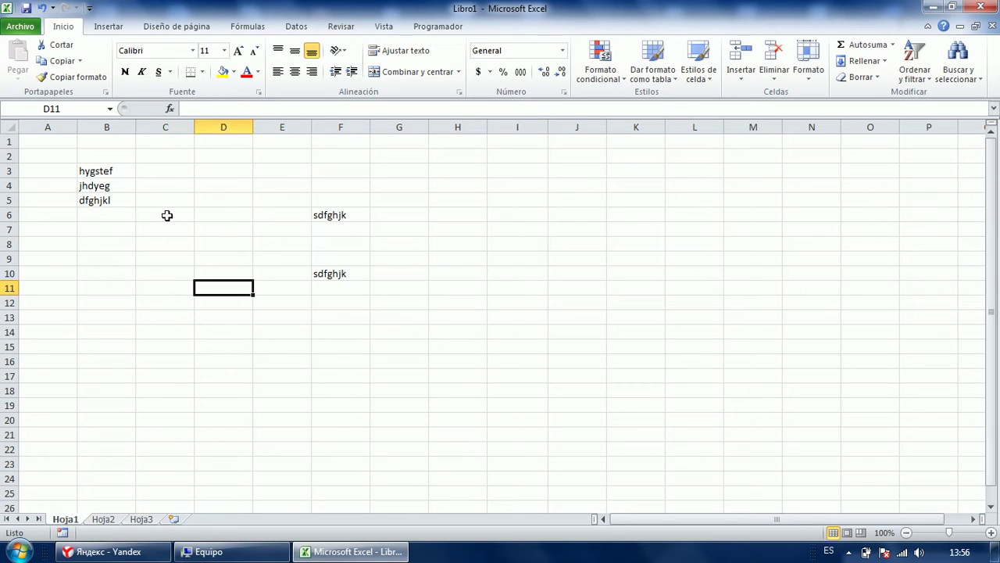
{"action": "left_click_drag", "start_coordinate": [92, 166], "coordinate": [332, 280]}
{"action": "left_click", "coordinate": [108, 173]}
{"action": "left_click", "coordinate": [499, 372], "text": "shift"}
{"action": "left_click", "coordinate": [207, 230]}
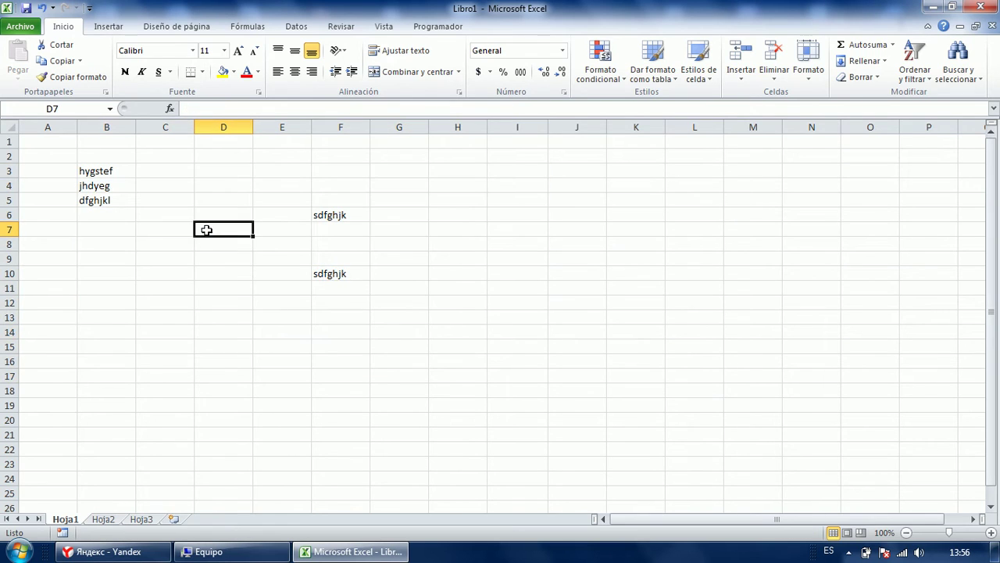
{"action": "left_click_drag", "start_coordinate": [110, 168], "coordinate": [106, 387]}
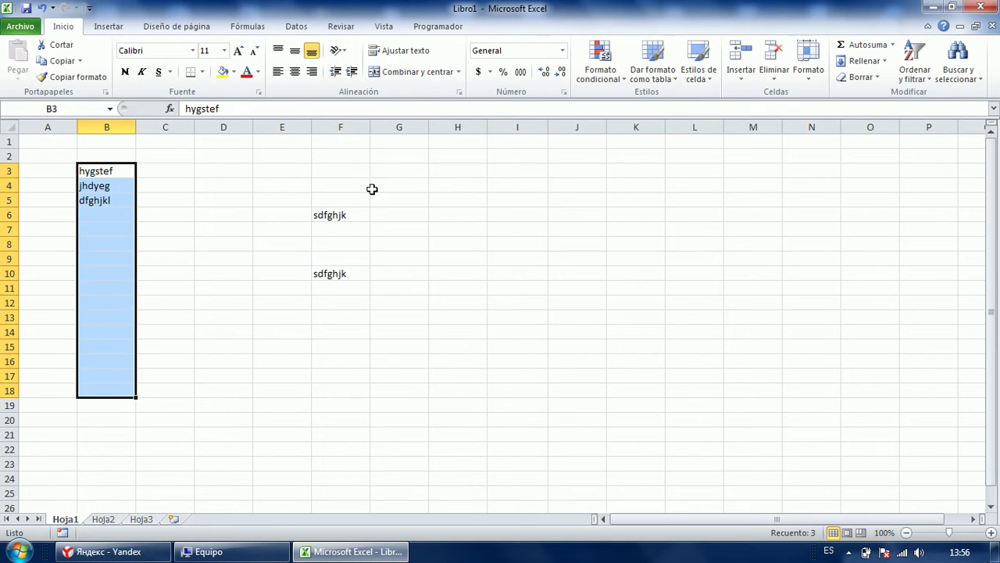
{"action": "left_click_drag", "start_coordinate": [336, 171], "coordinate": [353, 313]}
{"action": "mouse_move", "coordinate": [457, 170]}
{"action": "left_mouse_down"}
{"action": "mouse_move", "coordinate": [487, 214]}
{"action": "mouse_move", "coordinate": [492, 336]}
{"action": "left_mouse_up"}
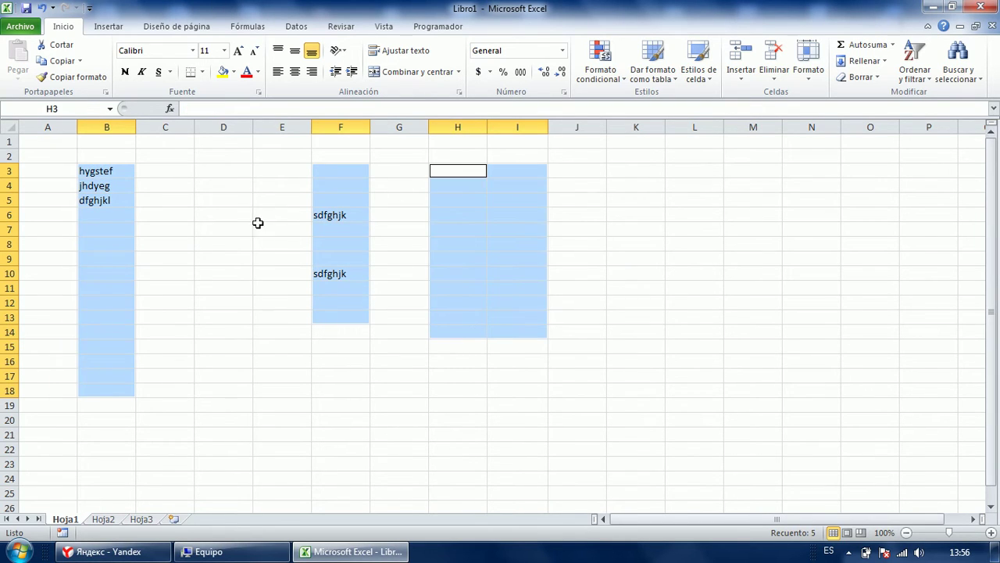
{"action": "left_click_drag", "start_coordinate": [223, 171], "coordinate": [212, 342]}
{"action": "left_click_drag", "start_coordinate": [641, 216], "coordinate": [694, 332]}
{"action": "left_click_drag", "start_coordinate": [811, 215], "coordinate": [800, 323]}
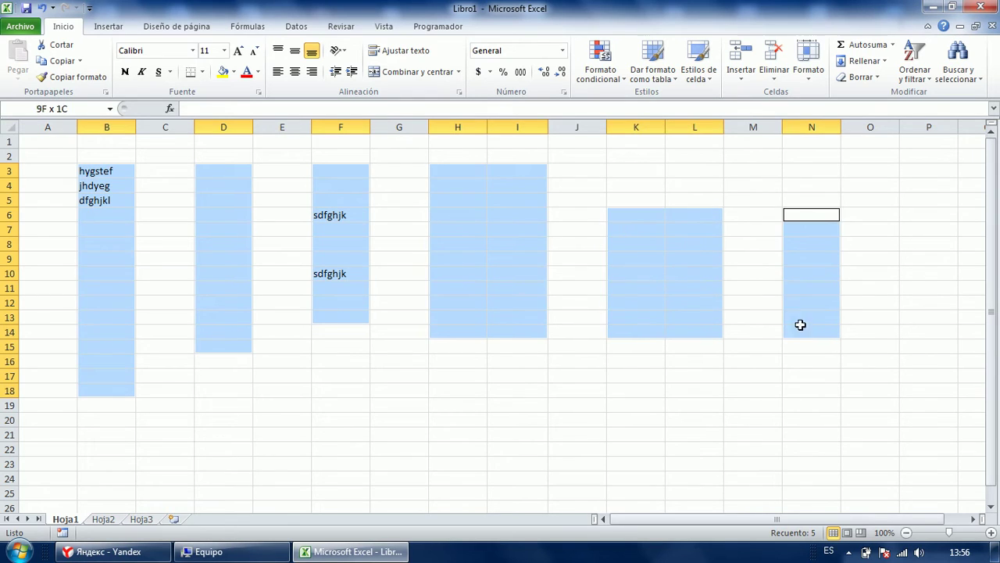
{"action": "left_click_drag", "start_coordinate": [277, 364], "coordinate": [830, 400]}
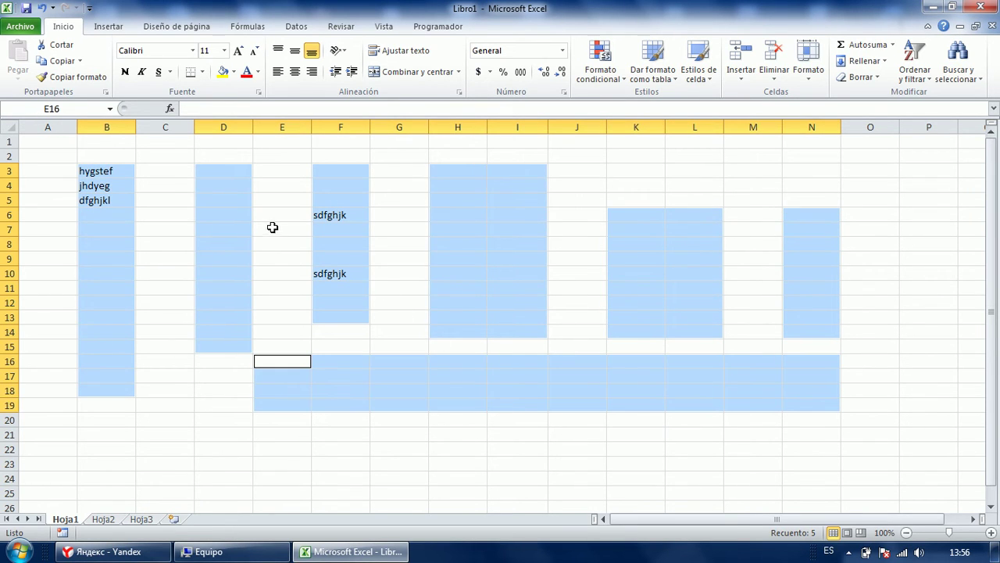
{"action": "left_click_drag", "start_coordinate": [273, 228], "coordinate": [789, 326]}
{"action": "left_click", "coordinate": [211, 376]}
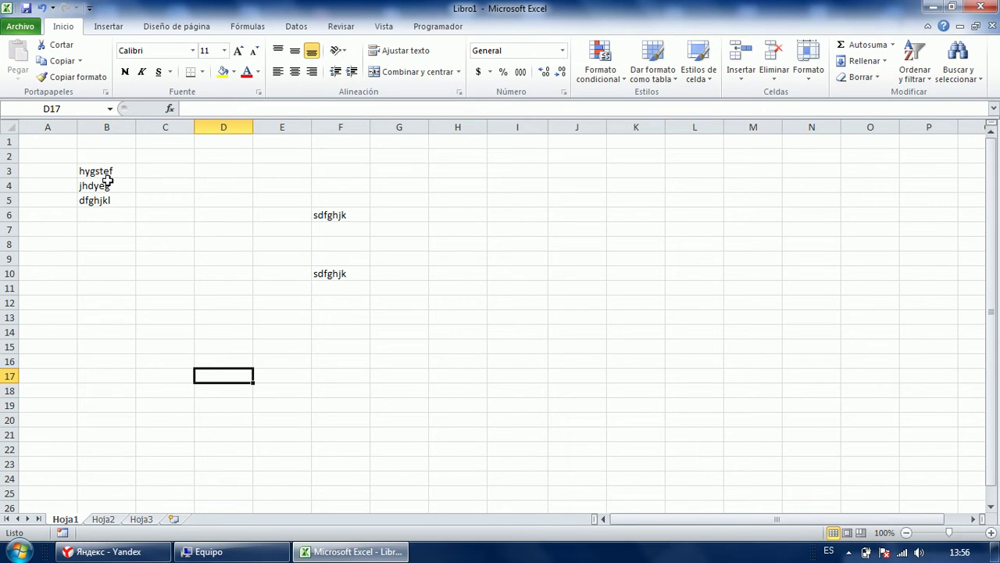
Step: Select B3:F11, add H3:J21 as a second block, then clear the selection
{"action": "left_click", "coordinate": [95, 172]}
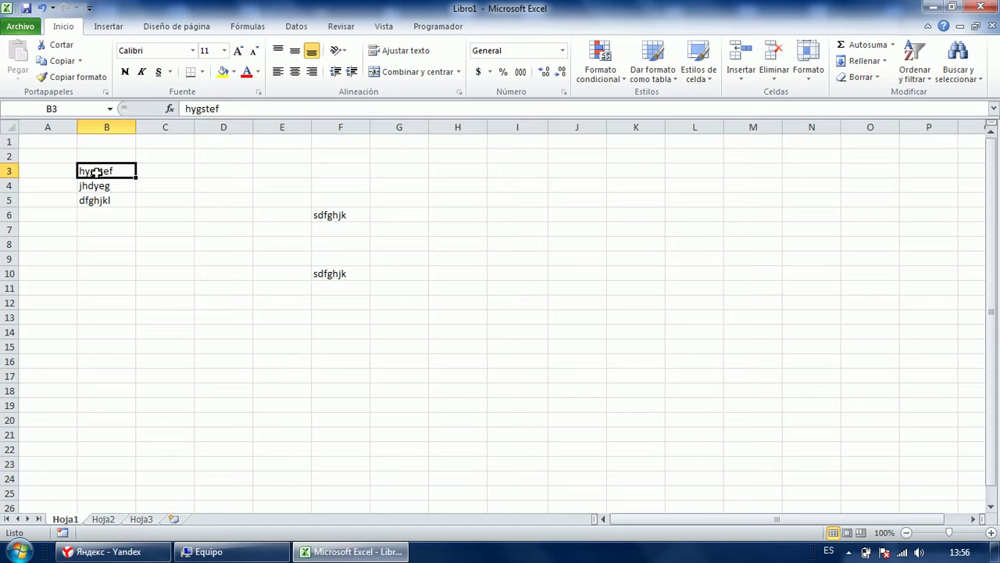
{"action": "left_click", "coordinate": [330, 283], "text": "shift"}
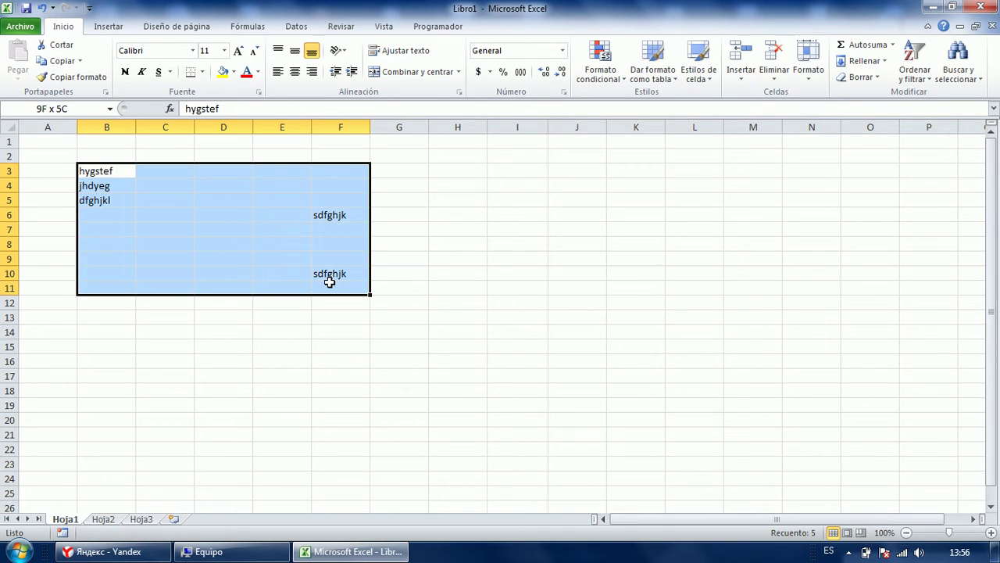
{"action": "left_click", "coordinate": [457, 172], "text": "ctrl"}
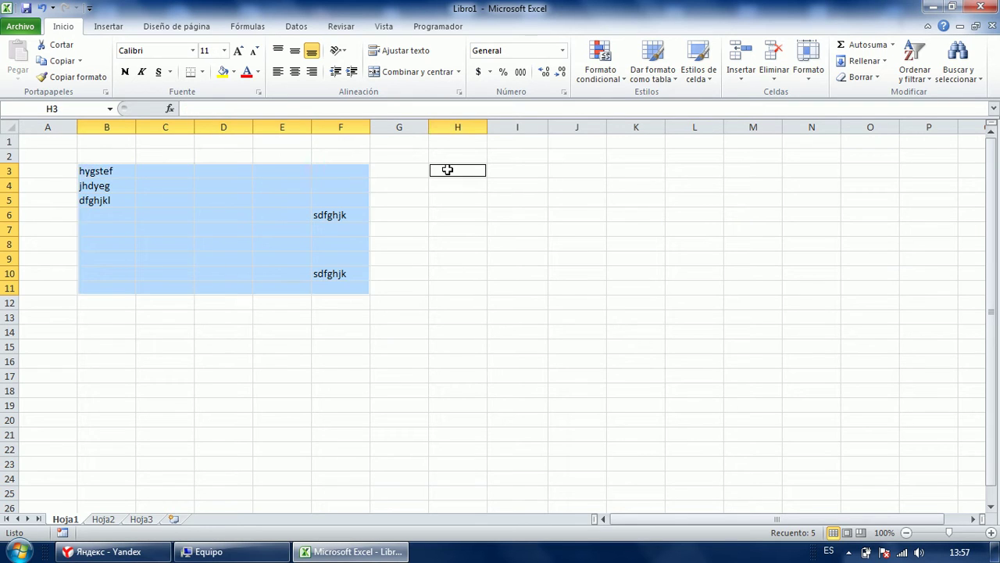
{"action": "left_click", "coordinate": [578, 437], "text": "shift"}
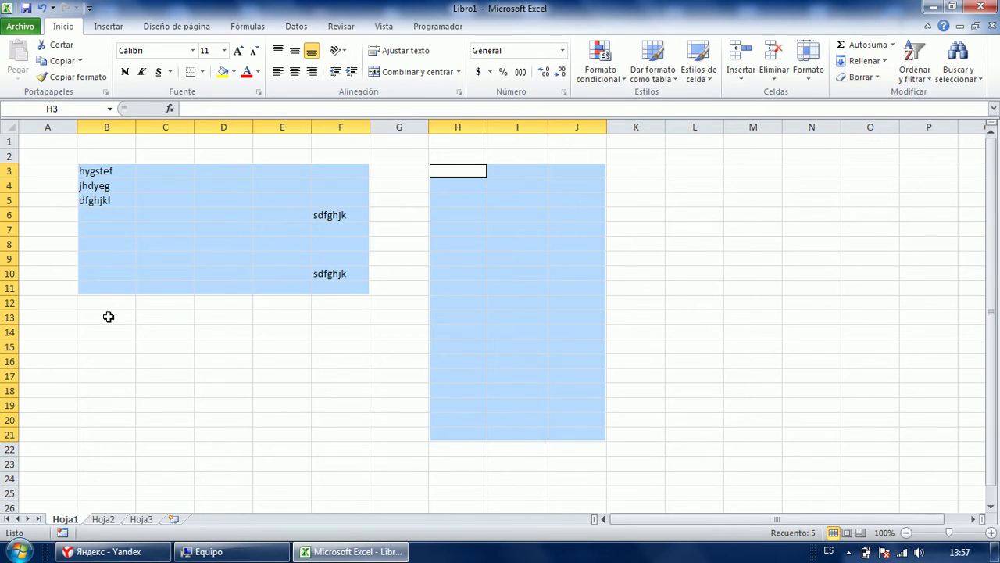
{"action": "left_click", "coordinate": [109, 317]}
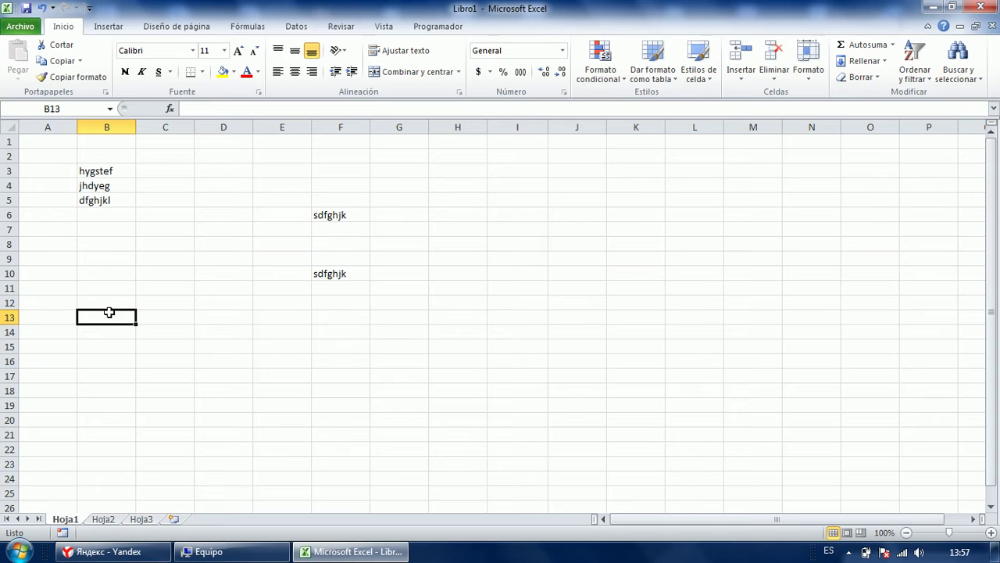
Step: Drag-select B3:E16, G3:I15, K5:N22 and rows 20–23 together, clear them, then select B3:F12
{"action": "left_click_drag", "start_coordinate": [88, 169], "coordinate": [284, 364]}
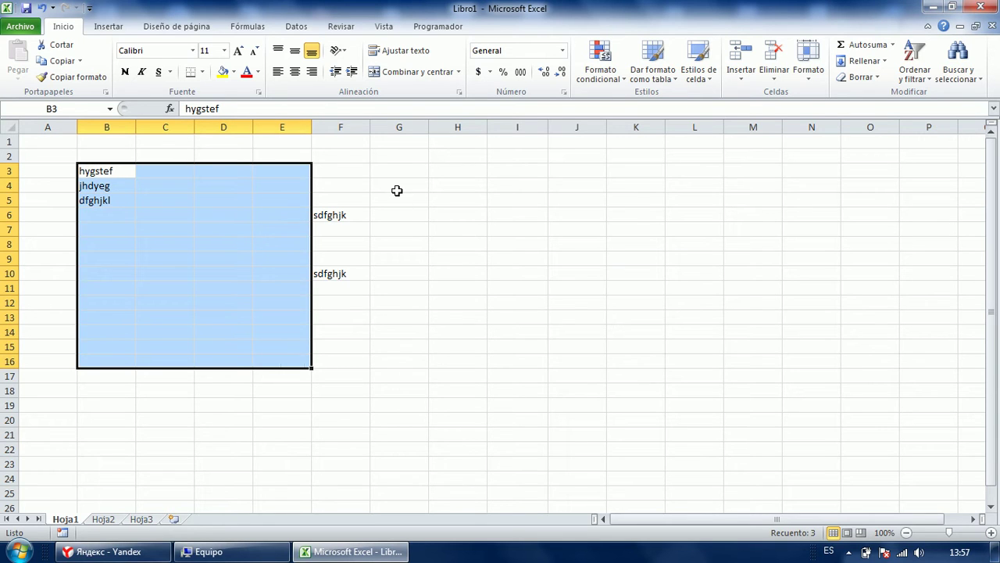
{"action": "left_click_drag", "start_coordinate": [396, 169], "coordinate": [547, 350], "text": "ctrl"}
{"action": "left_click", "coordinate": [635, 198], "text": "ctrl"}
{"action": "left_click_drag", "start_coordinate": [636, 198], "coordinate": [809, 447], "text": "ctrl"}
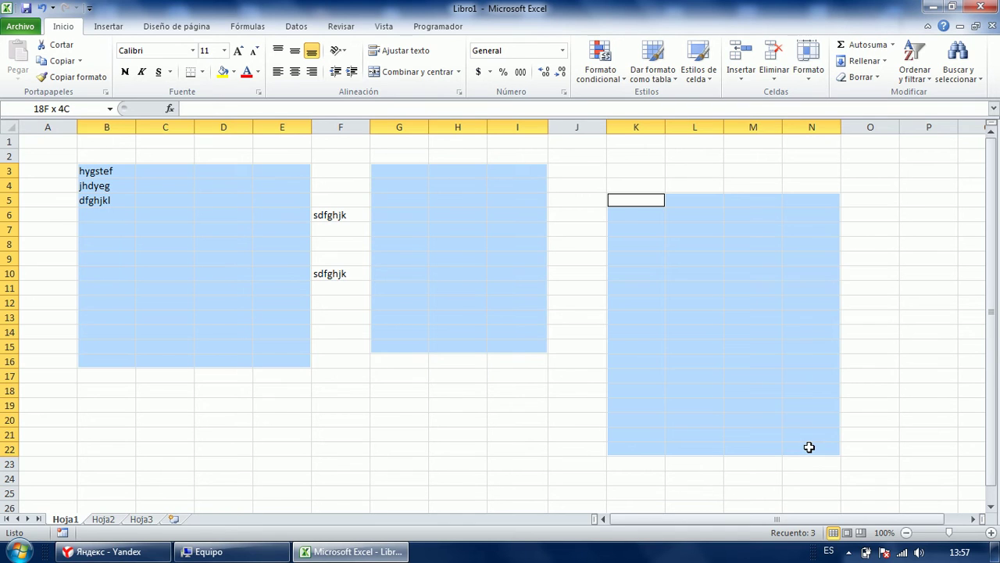
{"action": "mouse_move", "coordinate": [187, 418]}
{"action": "left_mouse_down", "text": "ctrl"}
{"action": "mouse_move", "coordinate": [606, 462]}
{"action": "mouse_move", "coordinate": [520, 442]}
{"action": "left_mouse_up", "text": "ctrl"}
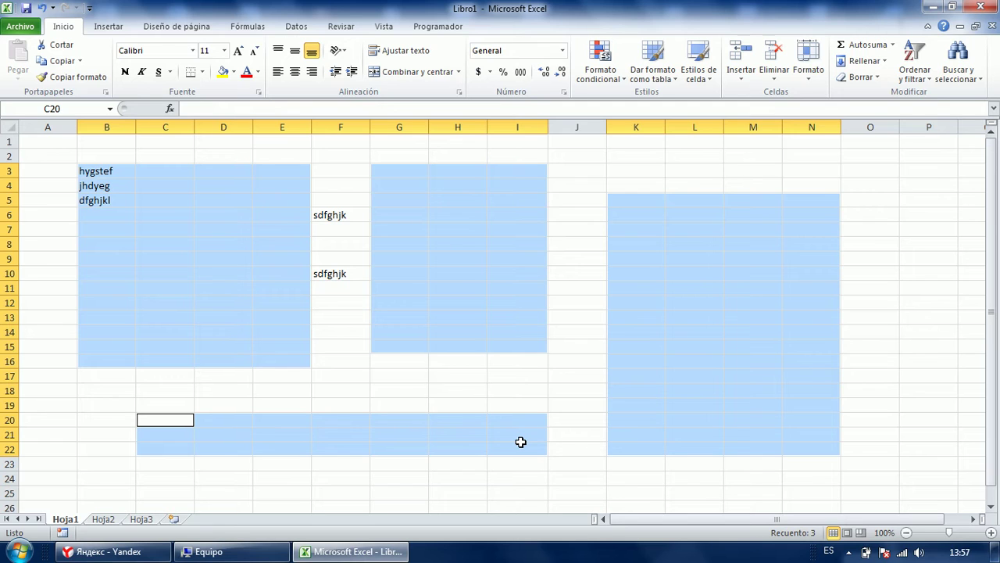
{"action": "left_click", "coordinate": [334, 244]}
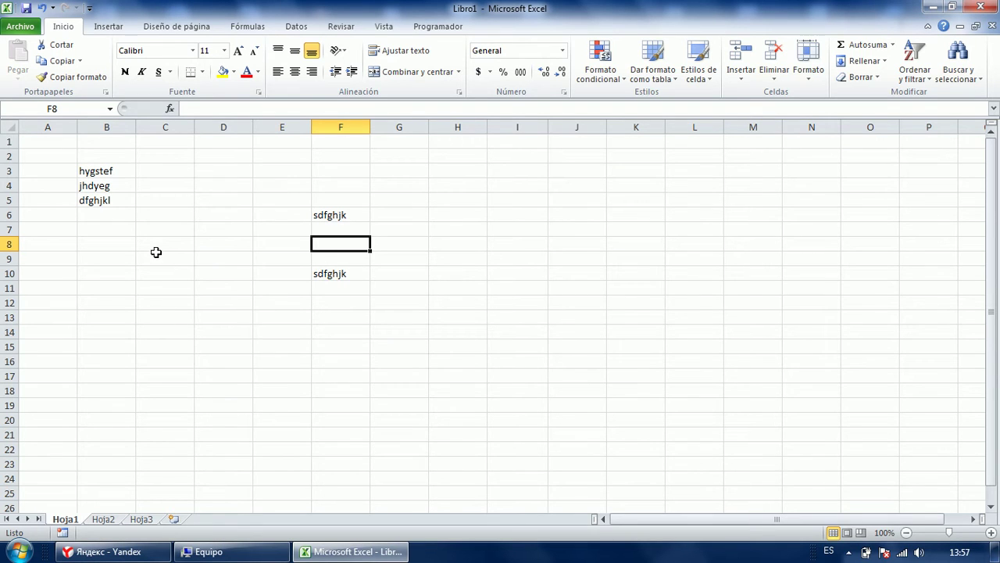
{"action": "mouse_move", "coordinate": [98, 173]}
{"action": "left_mouse_down"}
{"action": "mouse_move", "coordinate": [206, 248]}
{"action": "mouse_move", "coordinate": [335, 302]}
{"action": "left_mouse_up"}
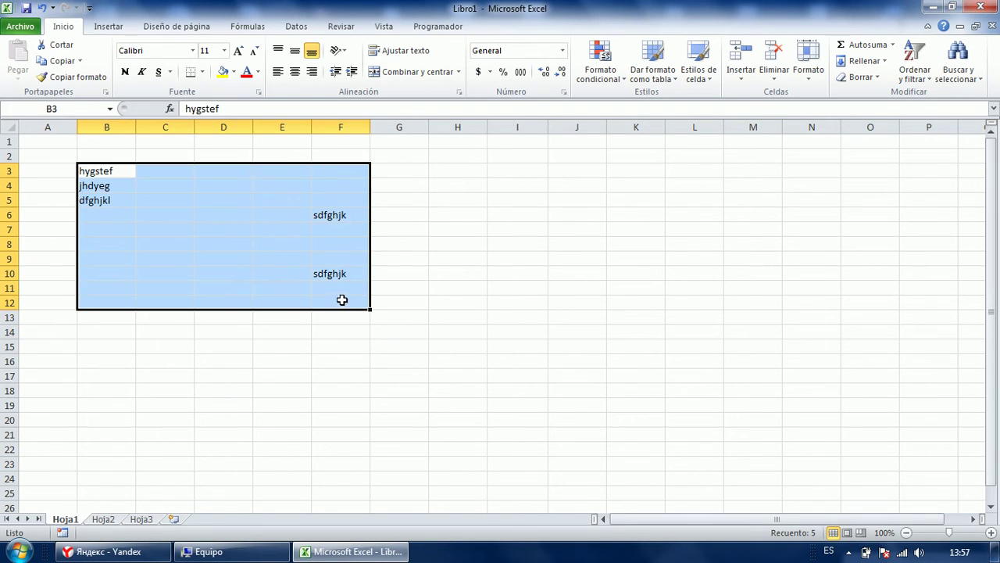
Step: Delete the sample words from B3:F12 and put the active cell on B2
{"action": "key", "text": "Delete"}
{"action": "left_click", "coordinate": [189, 201]}
{"action": "left_click", "coordinate": [92, 160]}
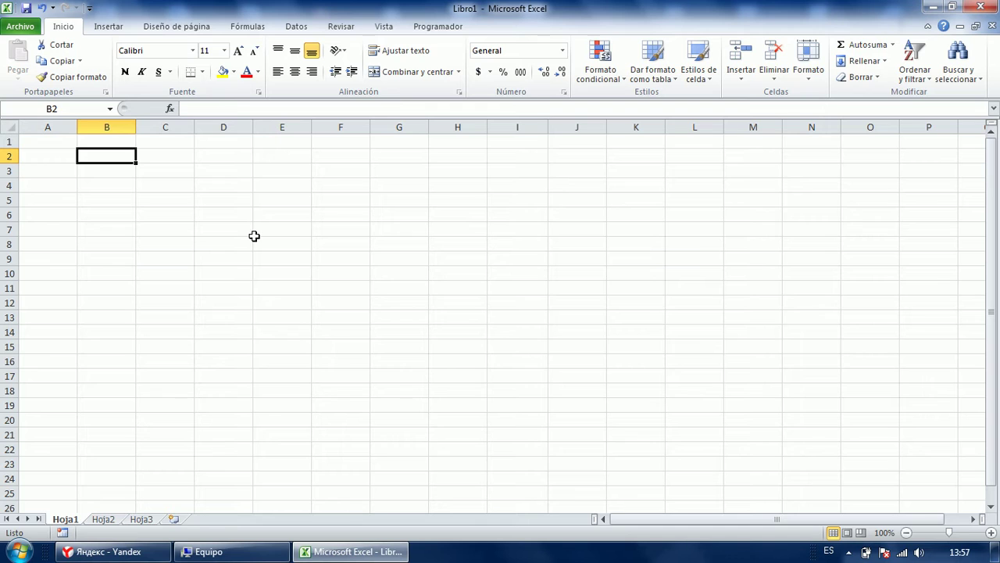
Step: Try extending from B2 and jumping along row 2 with Ctrl+arrows, ending back on B2
{"action": "key", "text": "shift+Right"}
{"action": "key", "text": "shift+Right"}
Step: Extend the selection from B2 to B2:I20 with Shift+arrow keys
{"action": "key", "text": "shift+Right"}
{"action": "key", "text": "shift+Right"}
{"action": "key", "text": "shift+Down"}
{"action": "key", "text": "shift+Down"}
{"action": "key", "text": "shift+Down"}
{"action": "key", "text": "shift+Down"}
{"action": "key", "text": "shift+Down"}
{"action": "key", "text": "shift+Down"}
{"action": "key", "text": "shift+Down"}
{"action": "key", "text": "shift+Down"}
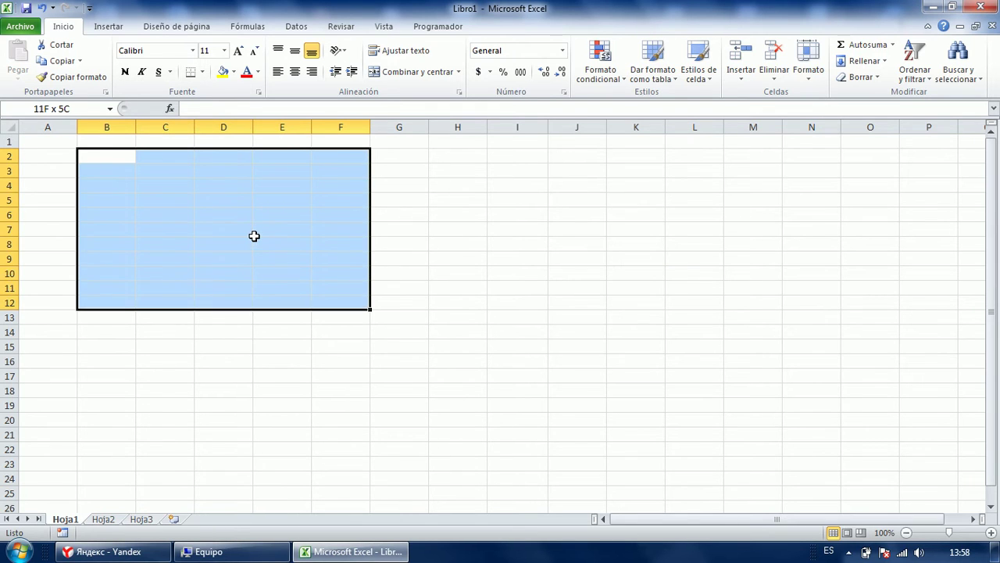
{"action": "key", "text": "ctrl+Right"}
{"action": "key", "text": "ctrl+Left"}
{"action": "key", "text": "Right"}
{"action": "key", "text": "shift+Right"}
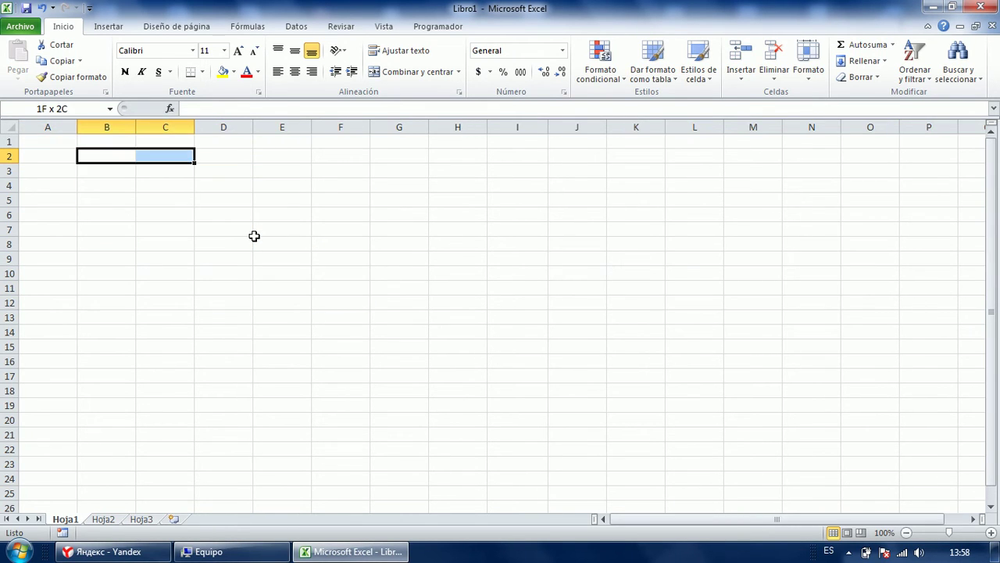
{"action": "key", "text": "shift+Right"}
{"action": "key", "text": "shift+Right"}
{"action": "key", "text": "shift+Right"}
{"action": "key", "text": "shift+Down"}
{"action": "key", "text": "shift+Down"}
{"action": "key", "text": "shift+Down"}
{"action": "key", "text": "shift+Down"}
{"action": "key", "text": "shift+Down"}
{"action": "key", "text": "shift+Down"}
{"action": "key", "text": "shift+Down"}
{"action": "key", "text": "shift+Down"}
{"action": "key", "text": "shift+Down"}
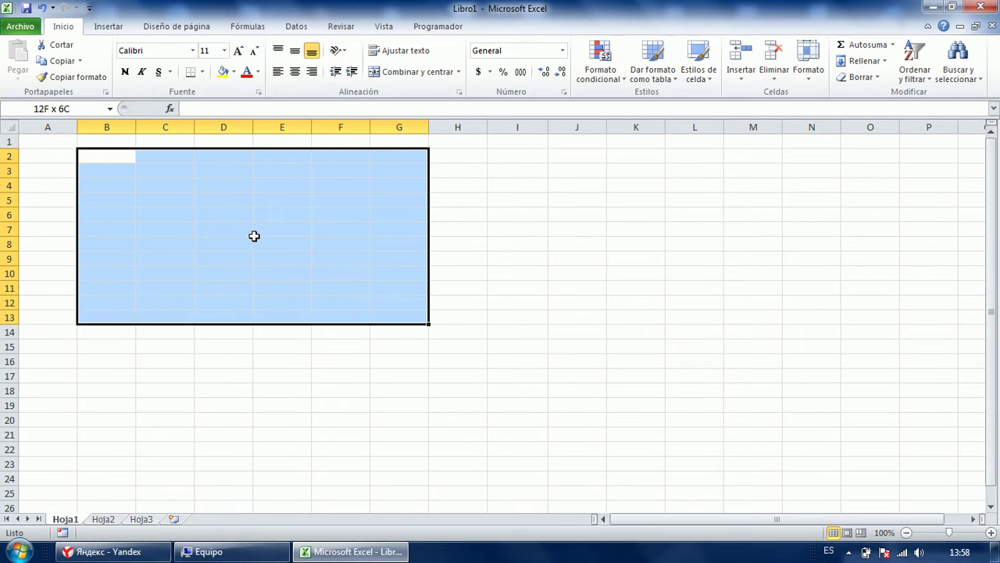
{"action": "key", "text": "shift+Down"}
{"action": "key", "text": "shift+Down"}
{"action": "key", "text": "shift+Down"}
{"action": "key", "text": "shift+Down"}
{"action": "key", "text": "shift+Right"}
{"action": "key", "text": "shift+Right"}
{"action": "key", "text": "shift+Down"}
{"action": "key", "text": "shift+Down"}
{"action": "key", "text": "shift+Down"}
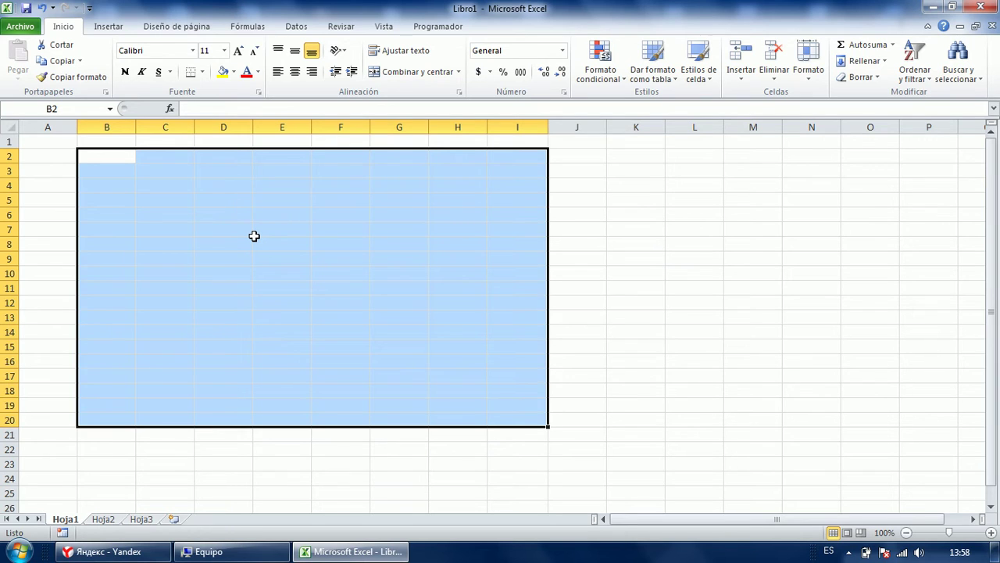
{"action": "type", "text": "Santiga"}
{"action": "key", "text": "BackSpace"}
{"action": "key", "text": "BackSpace"}
{"action": "type", "text": "ago"}
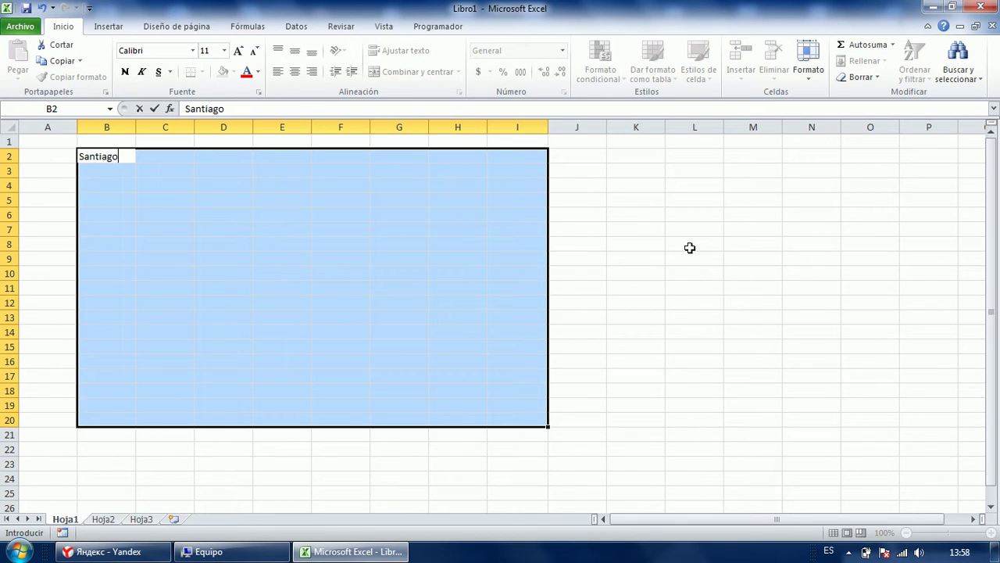
{"action": "key", "text": "ctrl+Return"}
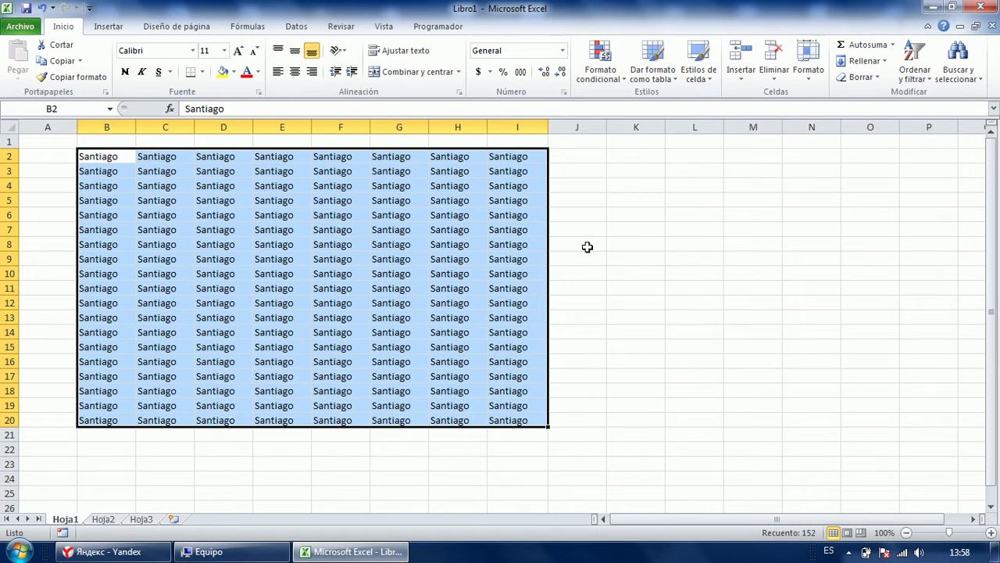
{"action": "key", "text": "Delete"}
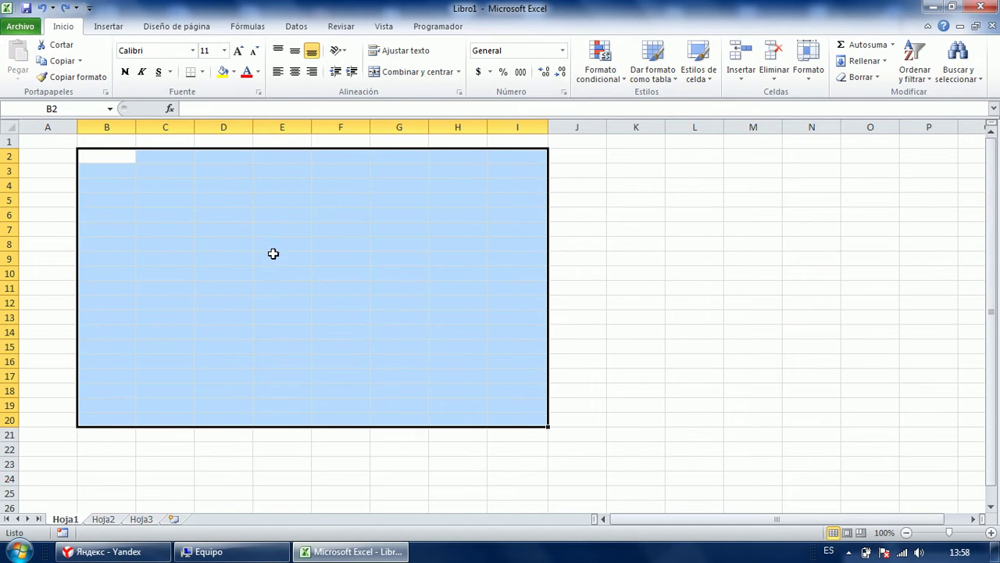
Step: Multi-select A2:C14, E2:G15, cells I5, I14, C19, G19, K7, L10, L16 and block M4:O16
{"action": "left_click_drag", "start_coordinate": [215, 229], "coordinate": [207, 241]}
{"action": "left_click_drag", "start_coordinate": [65, 159], "coordinate": [165, 324]}
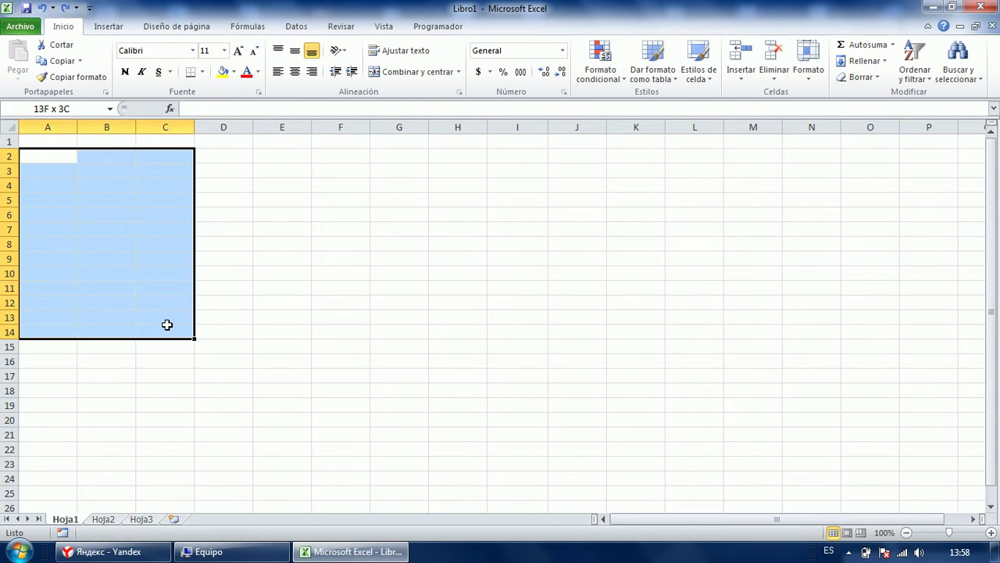
{"action": "left_click_drag", "start_coordinate": [263, 161], "coordinate": [390, 344]}
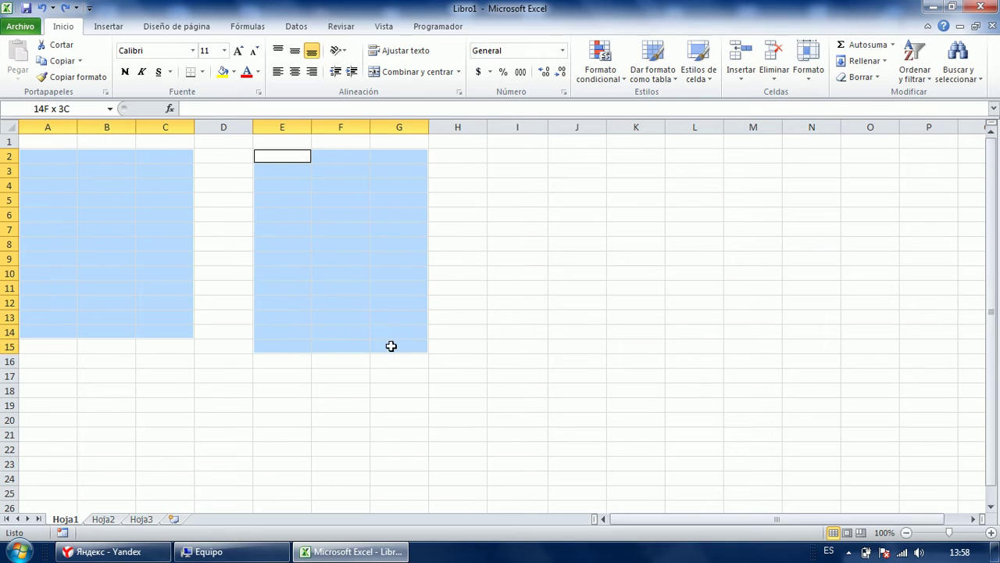
{"action": "left_click", "coordinate": [516, 200], "text": "ctrl"}
{"action": "left_click", "coordinate": [515, 331], "text": "ctrl"}
{"action": "left_click", "coordinate": [399, 404], "text": "ctrl"}
{"action": "left_click", "coordinate": [187, 404], "text": "ctrl"}
{"action": "left_click", "coordinate": [687, 360], "text": "ctrl"}
{"action": "left_click", "coordinate": [691, 274], "text": "ctrl"}
{"action": "left_click", "coordinate": [641, 229], "text": "ctrl"}
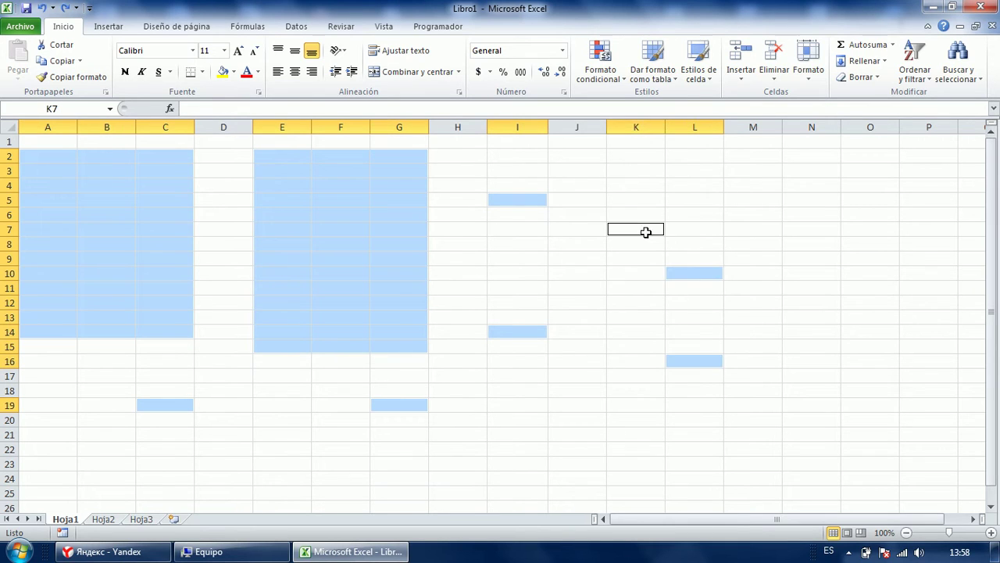
{"action": "left_click_drag", "start_coordinate": [752, 185], "coordinate": [869, 359]}
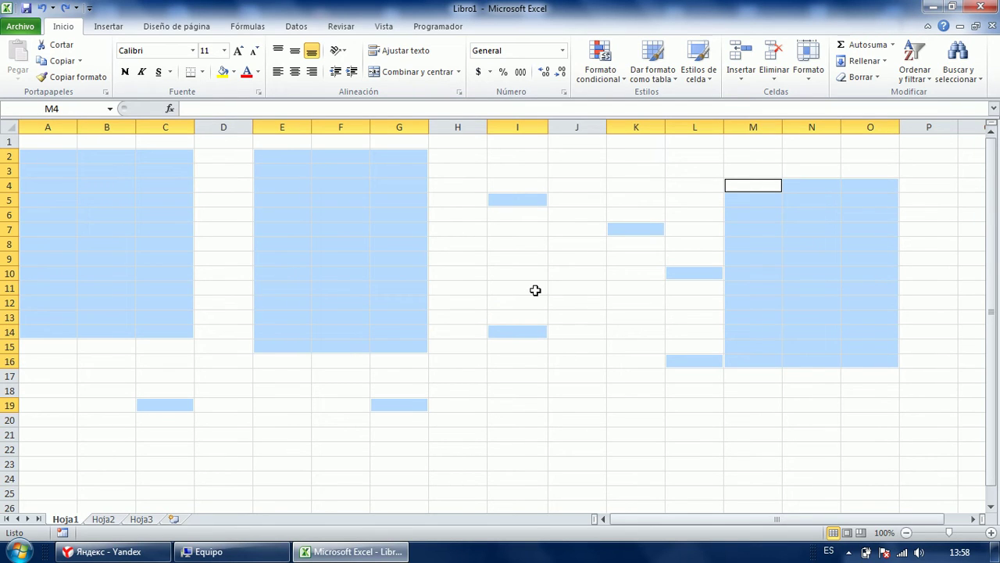
Step: Fill every selected cell with Informacion using Ctrl+Enter
{"action": "key", "text": "Return"}
{"action": "key", "text": "Return"}
{"action": "key", "text": "Return"}
{"action": "key", "text": "Return"}
{"action": "key", "text": "Return"}
{"action": "key", "text": "Return"}
{"action": "key", "text": "Return"}
{"action": "key", "text": "Return"}
{"action": "key", "text": "Return"}
{"action": "key", "text": "Return"}
{"action": "key", "text": "Return"}
{"action": "key", "text": "Return"}
{"action": "key", "text": "Return"}
{"action": "key", "text": "Return"}
{"action": "key", "text": "Return"}
{"action": "key", "text": "Return"}
{"action": "key", "text": "Return"}
{"action": "key", "text": "shift+Tab"}
{"action": "key", "text": "shift+Tab"}
{"action": "key", "text": "shift+Tab"}
{"action": "key", "text": "shift+Tab"}
{"action": "key", "text": "shift+Tab"}
{"action": "key", "text": "shift+Tab"}
{"action": "key", "text": "shift+Tab"}
{"action": "key", "text": "shift+Tab"}
{"action": "key", "text": "shift+Tab"}
{"action": "key", "text": "shift+Tab"}
{"action": "key", "text": "shift+Tab"}
{"action": "key", "text": "shift+Tab"}
{"action": "key", "text": "shift+Tab"}
{"action": "key", "text": "shift+Tab"}
{"action": "key", "text": "shift+Tab"}
{"action": "key", "text": "shift+Tab"}
{"action": "key", "text": "shift+Tab"}
{"action": "key", "text": "shift+Tab"}
{"action": "key", "text": "shift+Tab"}
{"action": "key", "text": "shift+Tab"}
{"action": "key", "text": "shift+Tab"}
{"action": "key", "text": "shift+Tab"}
{"action": "key", "text": "shift+Tab"}
{"action": "key", "text": "shift+Tab"}
{"action": "key", "text": "shift+Tab"}
{"action": "key", "text": "shift+Tab"}
{"action": "key", "text": "shift+Tab"}
{"action": "key", "text": "shift+Tab"}
{"action": "key", "text": "shift+Tab"}
{"action": "key", "text": "shift+Tab"}
{"action": "key", "text": "shift+Tab"}
{"action": "key", "text": "shift+Tab"}
{"action": "key", "text": "shift+Tab"}
{"action": "key", "text": "shift+Tab"}
{"action": "key", "text": "shift+Tab"}
{"action": "key", "text": "shift+Tab"}
{"action": "key", "text": "shift+Tab"}
{"action": "key", "text": "shift+Tab"}
{"action": "key", "text": "shift+Tab"}
{"action": "key", "text": "shift+Tab"}
{"action": "key", "text": "shift+Tab"}
{"action": "key", "text": "shift+Tab"}
{"action": "key", "text": "shift+Tab"}
{"action": "key", "text": "shift+Tab"}
{"action": "key", "text": "shift+Tab"}
{"action": "key", "text": "shift+Tab"}
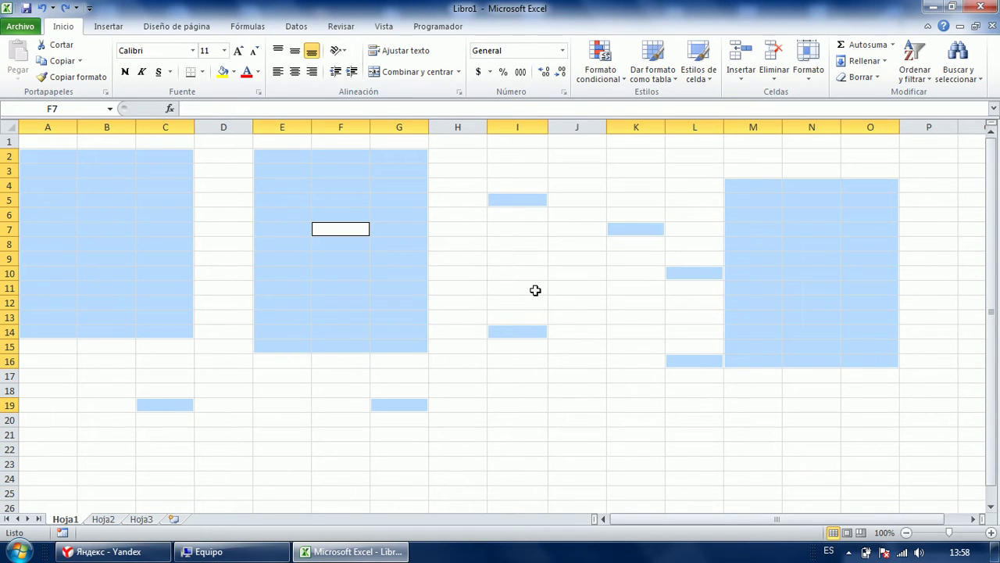
{"action": "type", "text": "Informacion"}
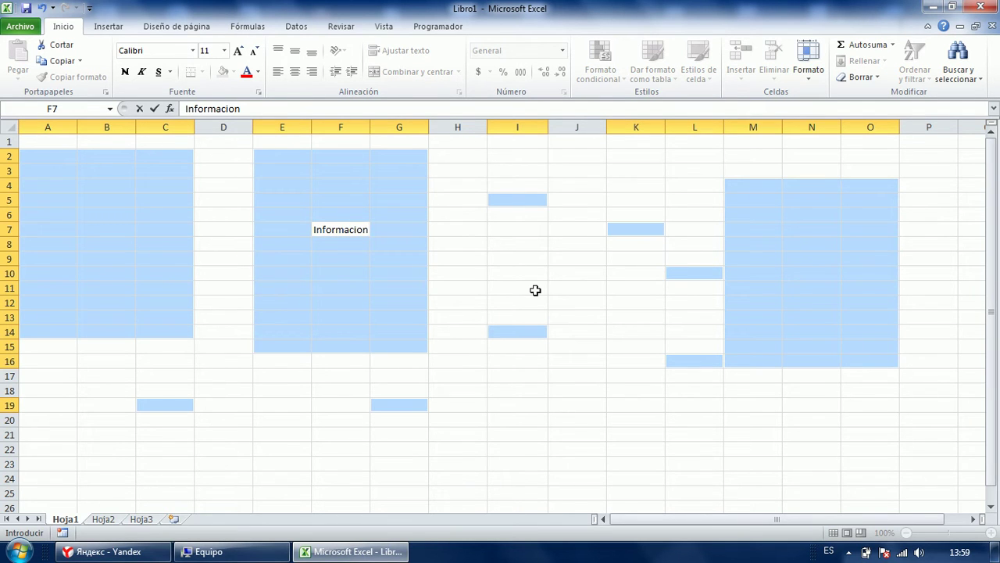
{"action": "key", "text": "ctrl+Return"}
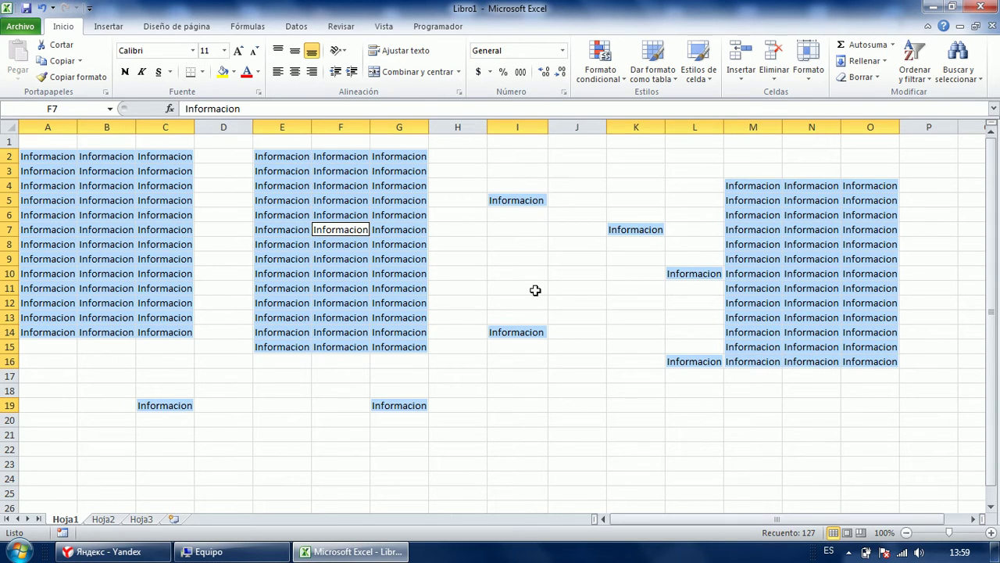
Step: Clear the selection and check the contents of several filled cells
{"action": "left_click", "coordinate": [462, 243]}
{"action": "left_click", "coordinate": [313, 268]}
{"action": "left_click", "coordinate": [290, 245]}
{"action": "left_click", "coordinate": [217, 239]}
{"action": "left_click", "coordinate": [105, 212]}
{"action": "left_click", "coordinate": [107, 275]}
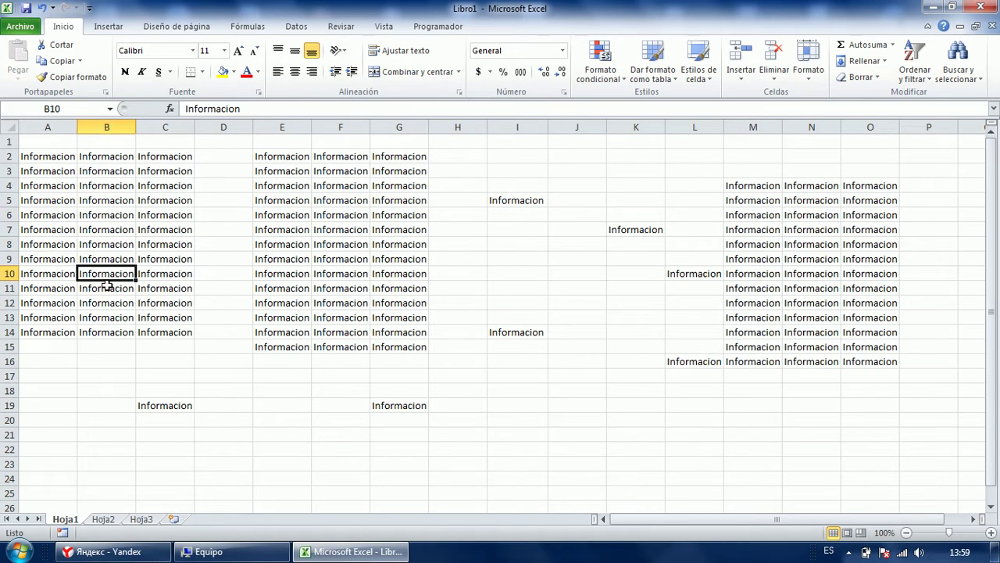
{"action": "left_click", "coordinate": [37, 215]}
{"action": "key", "text": "Right"}
{"action": "key", "text": "Right"}
{"action": "key", "text": "Right"}
{"action": "key", "text": "Left"}
{"action": "key", "text": "Left"}
{"action": "key", "text": "Left"}
{"action": "key", "text": "Left"}
{"action": "key", "text": "Up"}
{"action": "key", "text": "Up"}
{"action": "key", "text": "Up"}
{"action": "key", "text": "Up"}
{"action": "key", "text": "Down"}
{"action": "key", "text": "Down"}
{"action": "key", "text": "Up"}
{"action": "key", "text": "Up"}
{"action": "key", "text": "Down"}
{"action": "key", "text": "Down"}
{"action": "key", "text": "Down"}
{"action": "key", "text": "Down"}
{"action": "key", "text": "Down"}
{"action": "key", "text": "Up"}
{"action": "key", "text": "Up"}
{"action": "key", "text": "Up"}
{"action": "key", "text": "Up"}
{"action": "key", "text": "Up"}
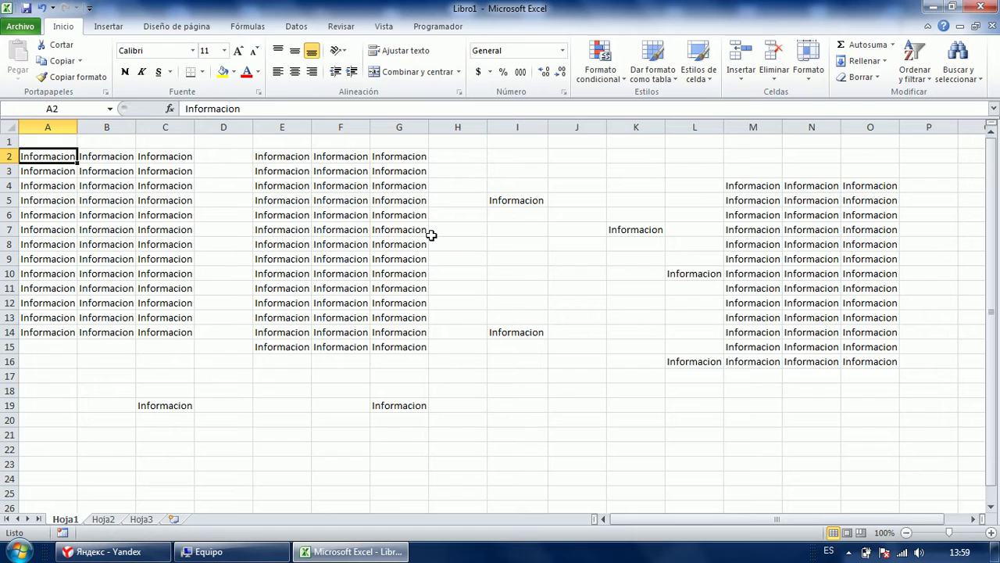
{"action": "key", "text": "Down"}
{"action": "key", "text": "Down"}
{"action": "key", "text": "Down"}
{"action": "key", "text": "Down"}
{"action": "key", "text": "Down"}
{"action": "key", "text": "Up"}
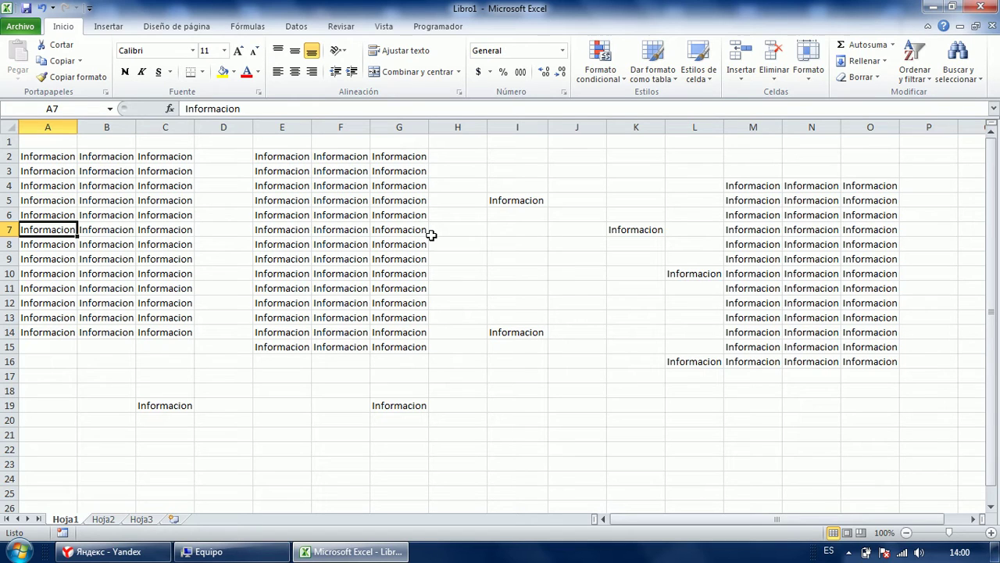
{"action": "key", "text": "Right"}
{"action": "key", "text": "Right"}
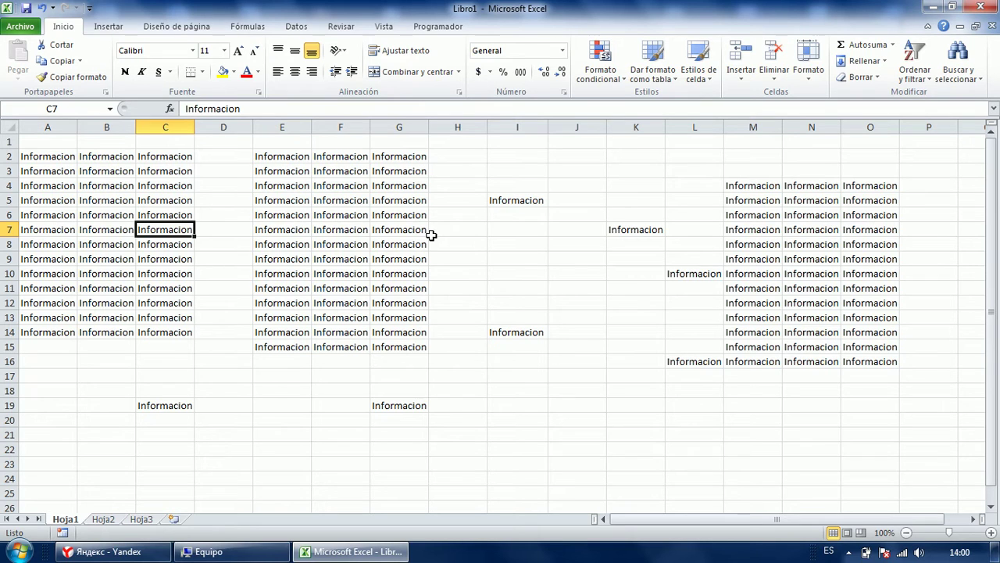
{"action": "key", "text": "ctrl+Right"}
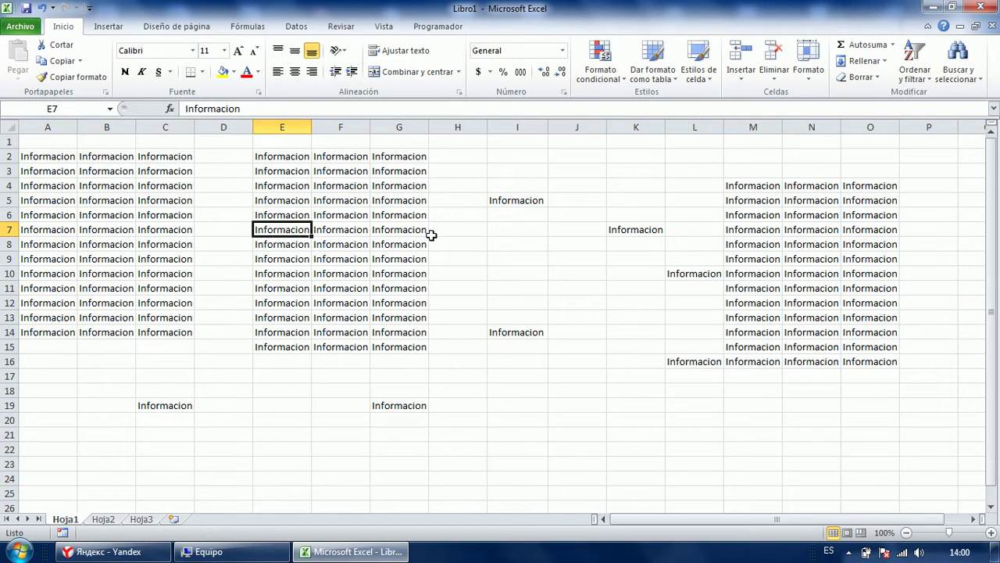
{"action": "key", "text": "ctrl+Right"}
{"action": "key", "text": "ctrl+Right"}
{"action": "key", "text": "ctrl+Right"}
{"action": "key", "text": "ctrl+Right"}
{"action": "key", "text": "ctrl+Left"}
{"action": "key", "text": "ctrl+Left"}
{"action": "key", "text": "ctrl+Left"}
{"action": "key", "text": "ctrl+Left"}
{"action": "key", "text": "ctrl+Left"}
{"action": "key", "text": "ctrl+Left"}
{"action": "key", "text": "Down"}
{"action": "key", "text": "Down"}
{"action": "key", "text": "Down"}
{"action": "key", "text": "Down"}
{"action": "key", "text": "Down"}
{"action": "key", "text": "Down"}
{"action": "key", "text": "Down"}
{"action": "key", "text": "ctrl+Right"}
{"action": "key", "text": "ctrl+Right"}
{"action": "key", "text": "ctrl+Right"}
{"action": "key", "text": "ctrl+Right"}
{"action": "key", "text": "ctrl+Right"}
{"action": "key", "text": "ctrl+Right"}
{"action": "key", "text": "ctrl+Left"}
{"action": "key", "text": "ctrl+Left"}
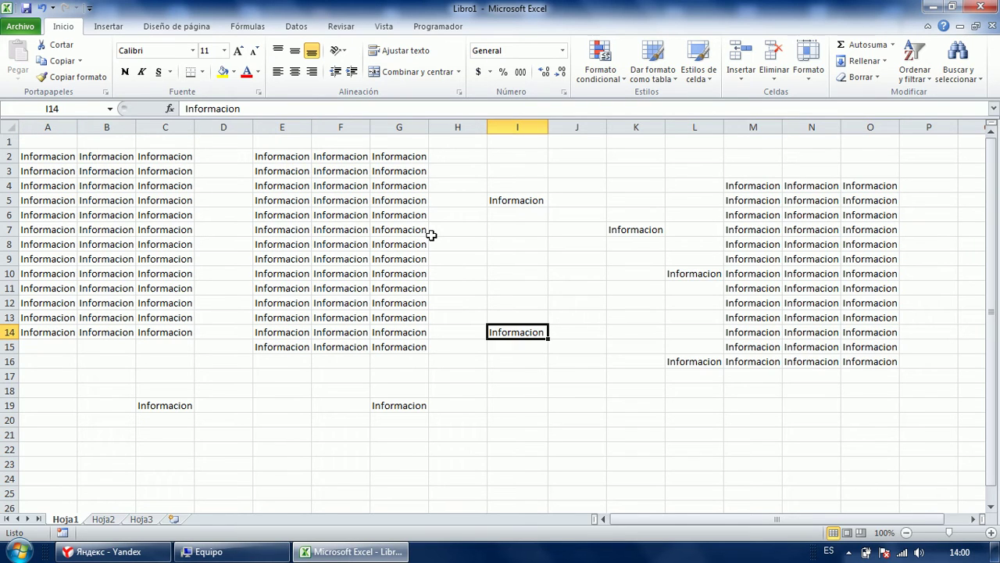
{"action": "key", "text": "ctrl+Up"}
{"action": "key", "text": "ctrl+Down"}
{"action": "key", "text": "ctrl+Up"}
{"action": "key", "text": "ctrl+Down"}
{"action": "key", "text": "ctrl+Up"}
{"action": "key", "text": "ctrl+Down"}
{"action": "key", "text": "ctrl+Down"}
{"action": "key", "text": "Left"}
{"action": "key", "text": "Left"}
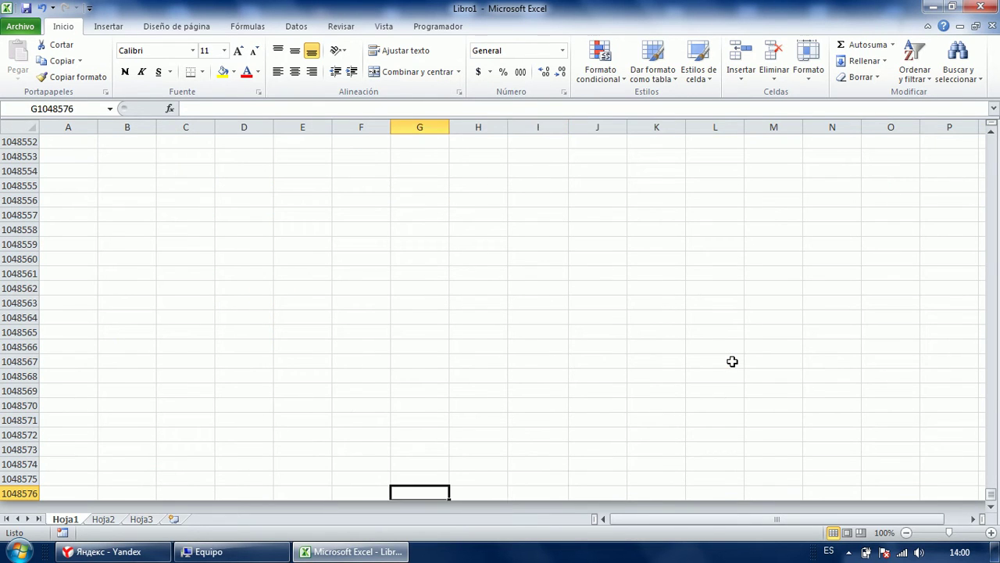
{"action": "key", "text": "Left"}
{"action": "key", "text": "ctrl+Up"}
{"action": "key", "text": "ctrl+Up"}
{"action": "key", "text": "ctrl+Down"}
{"action": "key", "text": "ctrl+Down"}
{"action": "key", "text": "ctrl+Up"}
{"action": "key", "text": "ctrl+Up"}
{"action": "key", "text": "Left"}
{"action": "key", "text": "ctrl+Down"}
{"action": "key", "text": "ctrl+Left"}
{"action": "key", "text": "Up"}
{"action": "key", "text": "ctrl+Right"}
{"action": "key", "text": "ctrl+Right"}
{"action": "key", "text": "ctrl+Right"}
{"action": "key", "text": "ctrl+Right"}
{"action": "key", "text": "ctrl+Right"}
{"action": "key", "text": "ctrl+Right"}
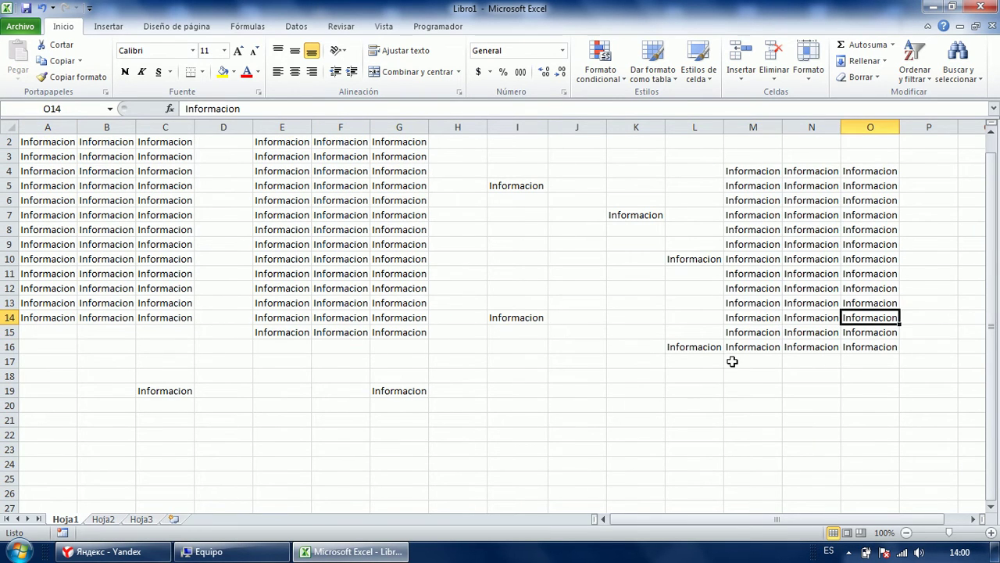
{"action": "key", "text": "ctrl+Right"}
{"action": "key", "text": "ctrl+Left"}
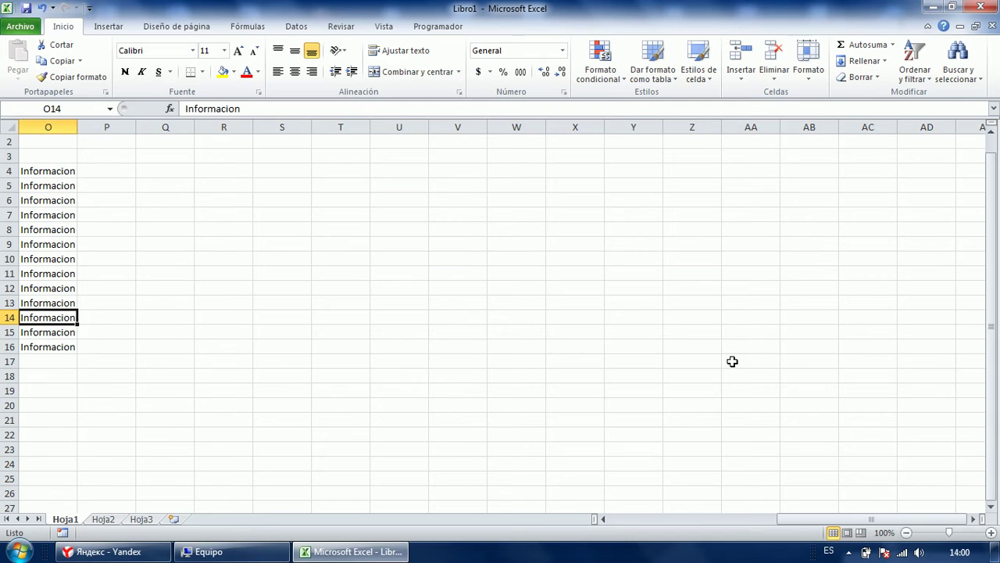
{"action": "key", "text": "ctrl+Left"}
{"action": "key", "text": "ctrl+Left"}
{"action": "key", "text": "ctrl+Left"}
{"action": "key", "text": "ctrl+Left"}
{"action": "key", "text": "ctrl+Left"}
{"action": "key", "text": "ctrl+Left"}
{"action": "key", "text": "Up"}
{"action": "key", "text": "Up"}
{"action": "key", "text": "Up"}
{"action": "key", "text": "Right"}
{"action": "key", "text": "Right"}
{"action": "key", "text": "Right"}
{"action": "key", "text": "Right"}
{"action": "key", "text": "Right"}
{"action": "key", "text": "Up"}
{"action": "key", "text": "Up"}
{"action": "key", "text": "ctrl+Up"}
{"action": "key", "text": "ctrl+Down"}
{"action": "key", "text": "ctrl+Up"}
{"action": "key", "text": "Down"}
{"action": "key", "text": "Down"}
{"action": "key", "text": "Down"}
{"action": "key", "text": "Down"}
{"action": "key", "text": "Down"}
{"action": "key", "text": "Down"}
{"action": "key", "text": "Up"}
{"action": "key", "text": "Up"}
{"action": "key", "text": "Up"}
{"action": "key", "text": "Left"}
{"action": "key", "text": "Left"}
{"action": "key", "text": "Left"}
{"action": "key", "text": "Left"}
{"action": "key", "text": "Left"}
{"action": "key", "text": "Up"}
{"action": "key", "text": "Up"}
{"action": "key", "text": "Up"}
{"action": "key", "text": "Up"}
Step: Select D2:D14 and fill it with sdfghjkl using Ctrl+Enter
{"action": "key", "text": "shift+Right"}
{"action": "key", "text": "shift+Right"}
{"action": "key", "text": "shift+Down"}
{"action": "key", "text": "shift+Down"}
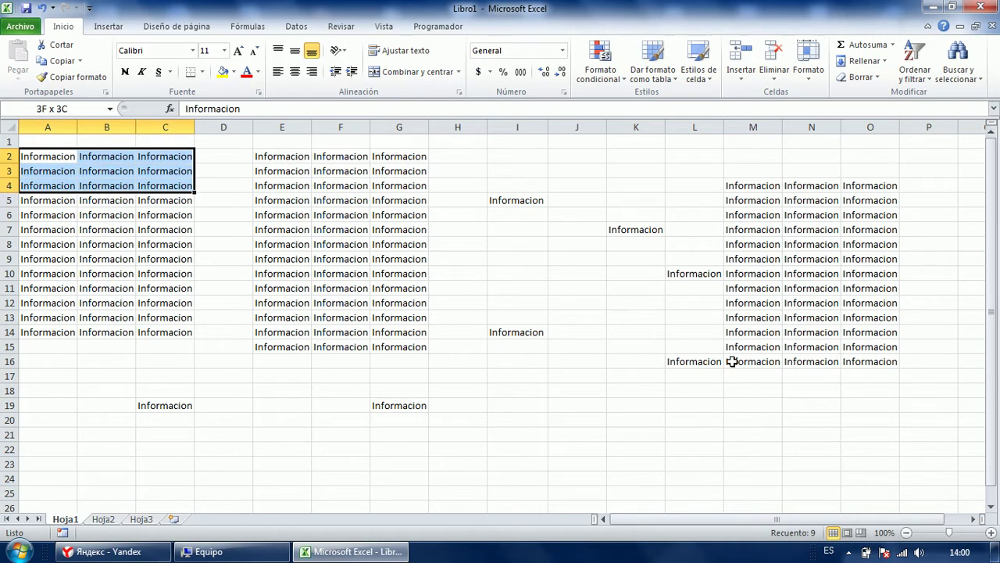
{"action": "key", "text": "shift+Down"}
{"action": "key", "text": "shift+Down"}
{"action": "key", "text": "shift+Down"}
{"action": "key", "text": "shift+Down"}
{"action": "key", "text": "shift+Down"}
{"action": "key", "text": "shift+Left"}
{"action": "key", "text": "shift+Left"}
{"action": "key", "text": "shift+Up"}
{"action": "key", "text": "shift+Up"}
{"action": "key", "text": "shift+Up"}
{"action": "key", "text": "shift+Up"}
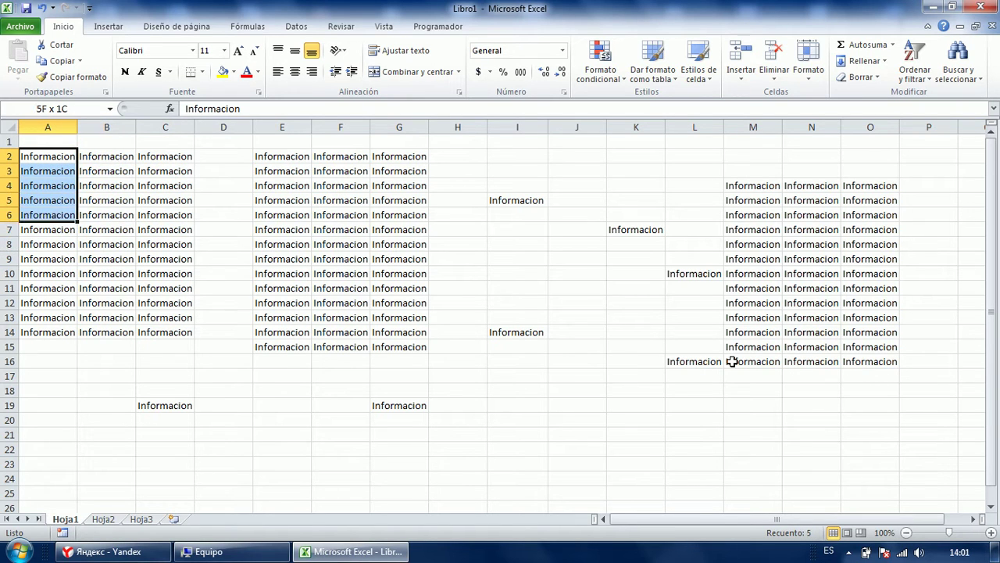
{"action": "key", "text": "shift+Up"}
{"action": "key", "text": "shift+Up"}
{"action": "key", "text": "shift+Up"}
{"action": "key", "text": "Right"}
{"action": "key", "text": "Right"}
{"action": "key", "text": "Right"}
{"action": "key", "text": "shift+Down"}
{"action": "key", "text": "shift+Down"}
{"action": "key", "text": "shift+Down"}
{"action": "key", "text": "shift+Down"}
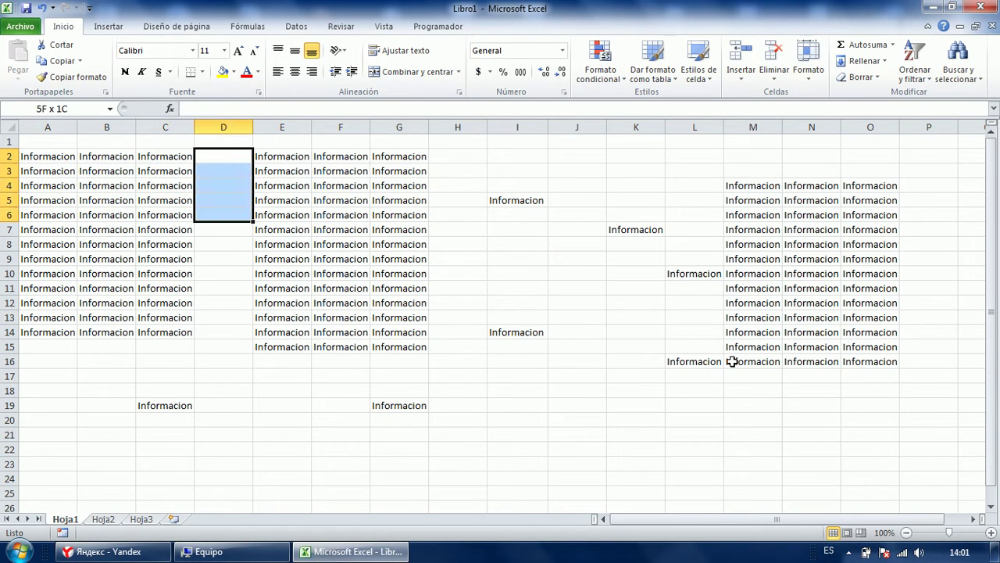
{"action": "key", "text": "shift+Down"}
{"action": "key", "text": "shift+Down"}
{"action": "key", "text": "shift+Down"}
{"action": "key", "text": "shift+Down"}
{"action": "key", "text": "shift+Down"}
{"action": "key", "text": "shift+Down"}
{"action": "type", "text": "sdfghjkl"}
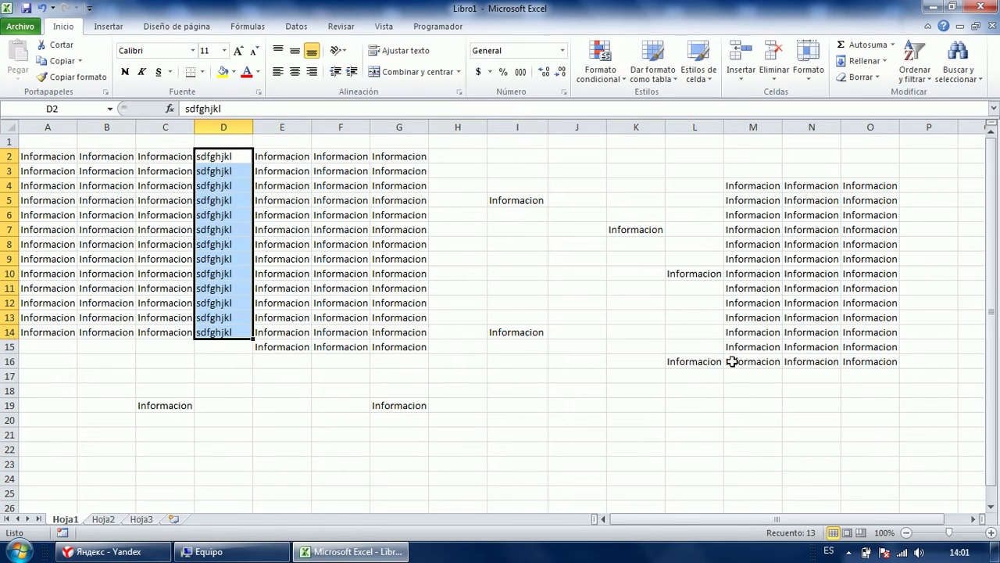
{"action": "key", "text": "ctrl+Return"}
Step: Move the active cell back to A2
{"action": "key", "text": "Up"}
{"action": "key", "text": "Left"}
{"action": "key", "text": "Left"}
{"action": "key", "text": "Down"}
{"action": "key", "text": "Down"}
{"action": "key", "text": "Left"}
{"action": "key", "text": "Up"}
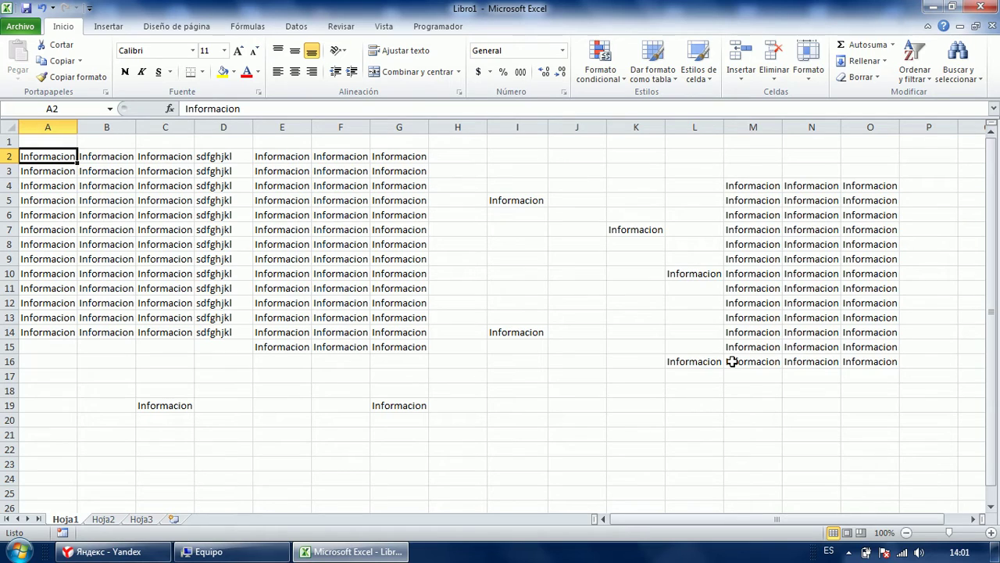
Step: Select A2:G14 from A2 with Ctrl+Shift+Right and Ctrl+Shift+Down
{"action": "key", "text": "shift+Right"}
{"action": "key", "text": "shift+Right"}
{"action": "key", "text": "shift+Right"}
{"action": "key", "text": "shift+Left"}
{"action": "key", "text": "shift+Left"}
{"action": "key", "text": "shift+Right"}
{"action": "key", "text": "shift+Right"}
{"action": "key", "text": "shift+Left"}
{"action": "key", "text": "shift+Left"}
{"action": "key", "text": "shift+Left"}
{"action": "key", "text": "shift+Right"}
{"action": "key", "text": "shift+Left"}
{"action": "key", "text": "ctrl+shift+Right"}
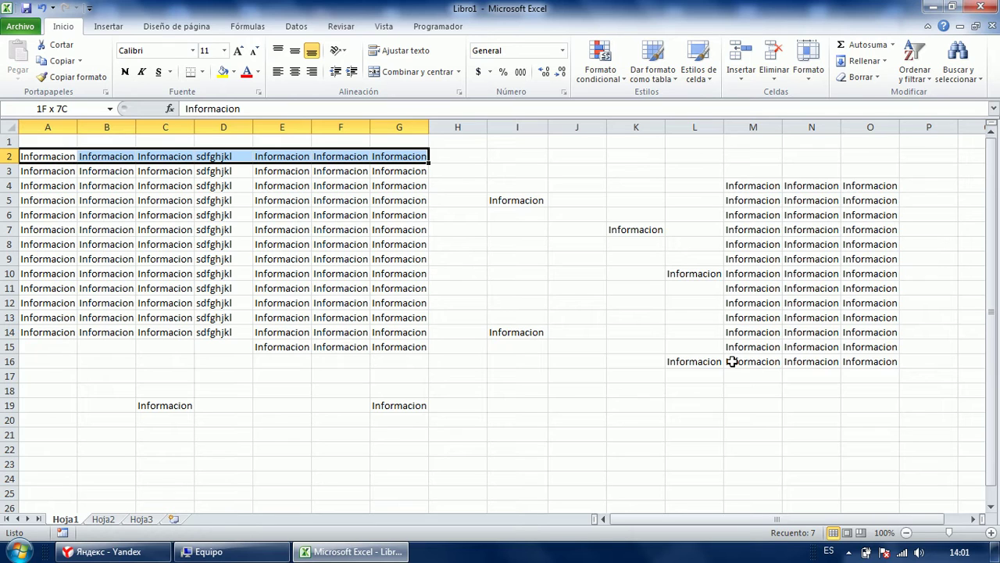
{"action": "key", "text": "ctrl+shift+Down"}
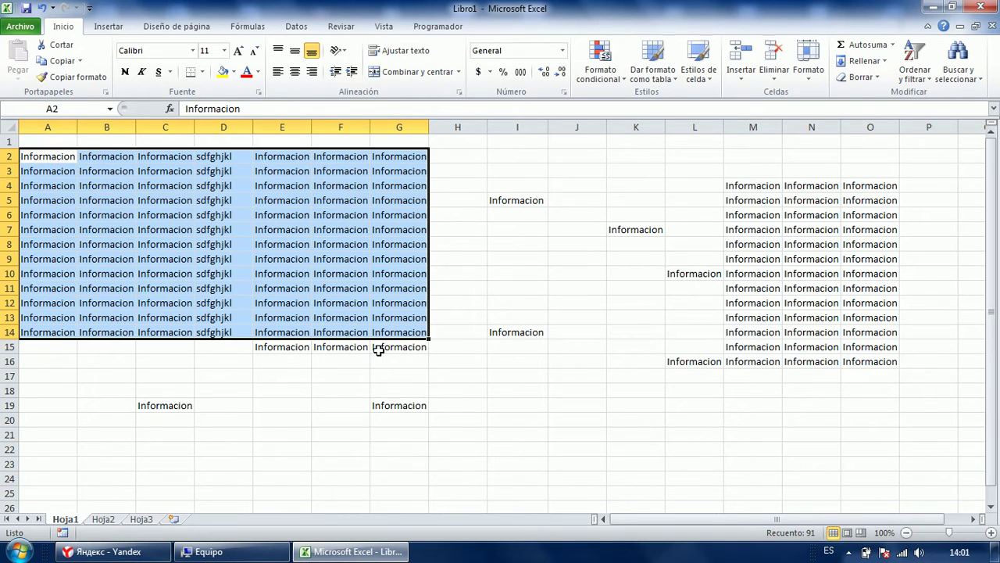
Step: Fill E16:G19 with asdgfhjkl using Ctrl+Enter
{"action": "left_click_drag", "start_coordinate": [282, 361], "coordinate": [392, 405]}
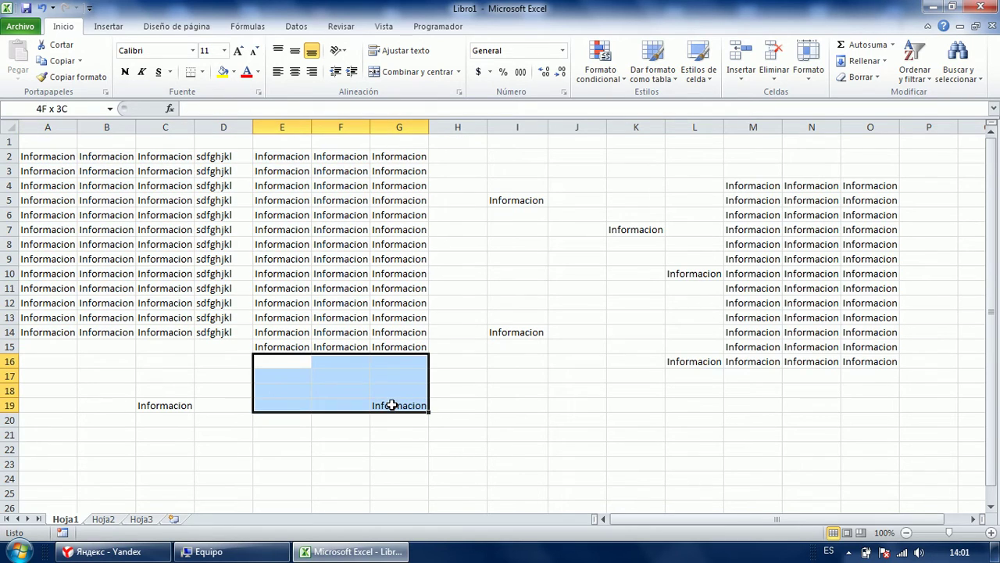
{"action": "type", "text": "asdgfhjkl"}
{"action": "key", "text": "ctrl+Return"}
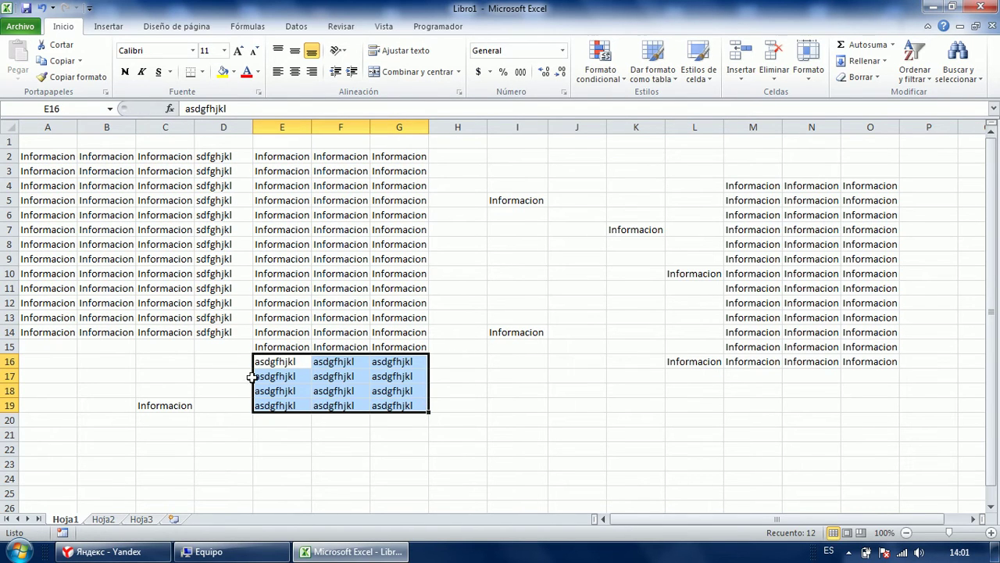
Step: Select A2:G14 with Ctrl+Shift+arrows, briefly extending to the sheet's last row and back
{"action": "left_click", "coordinate": [50, 160]}
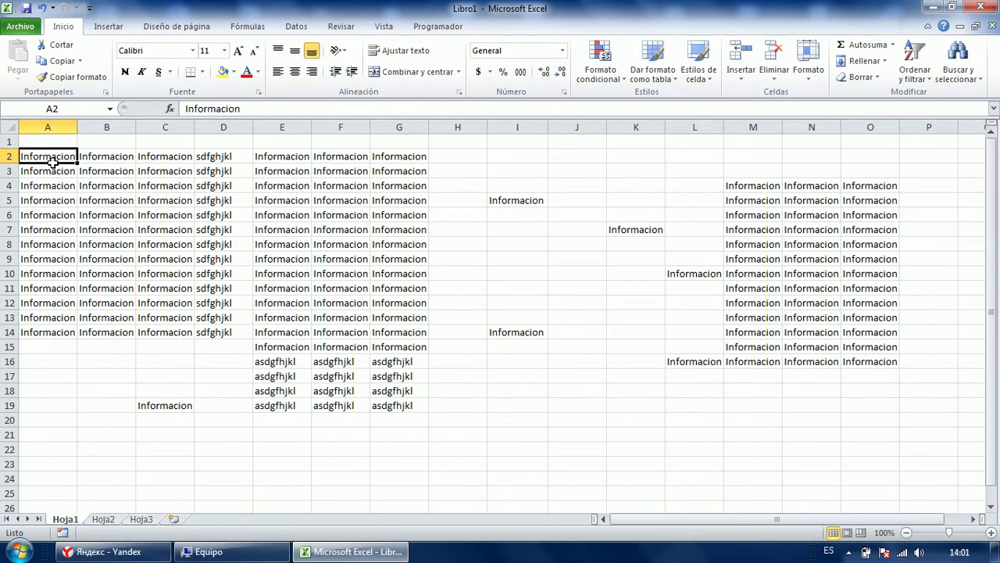
{"action": "key", "text": "ctrl+shift+Right"}
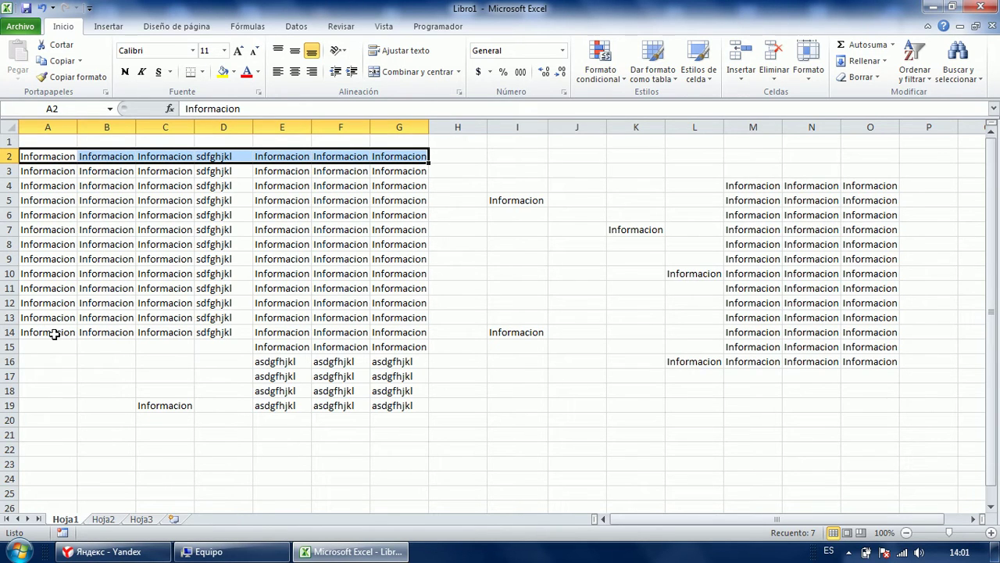
{"action": "key", "text": "ctrl+shift+Down"}
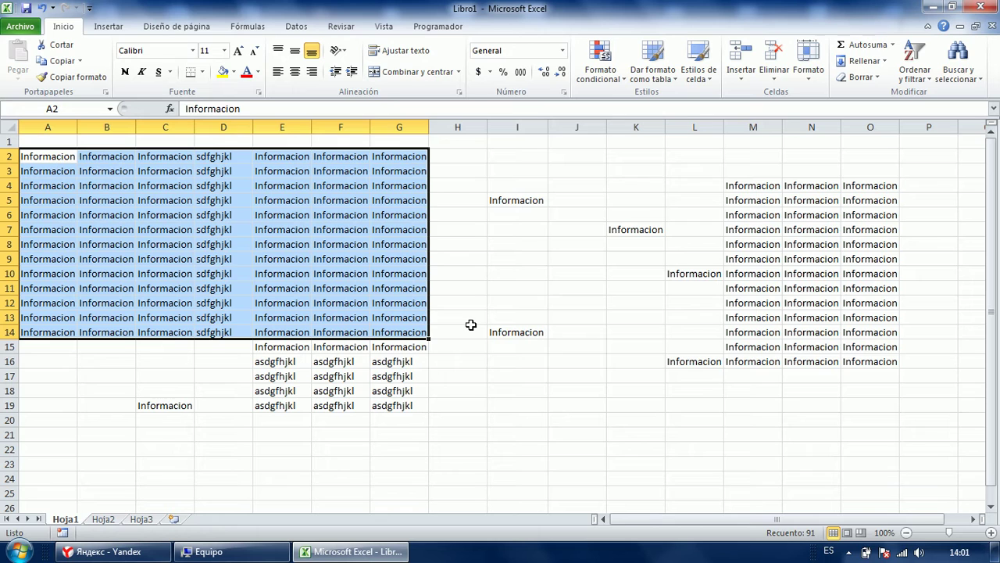
{"action": "key", "text": "ctrl+shift+Down"}
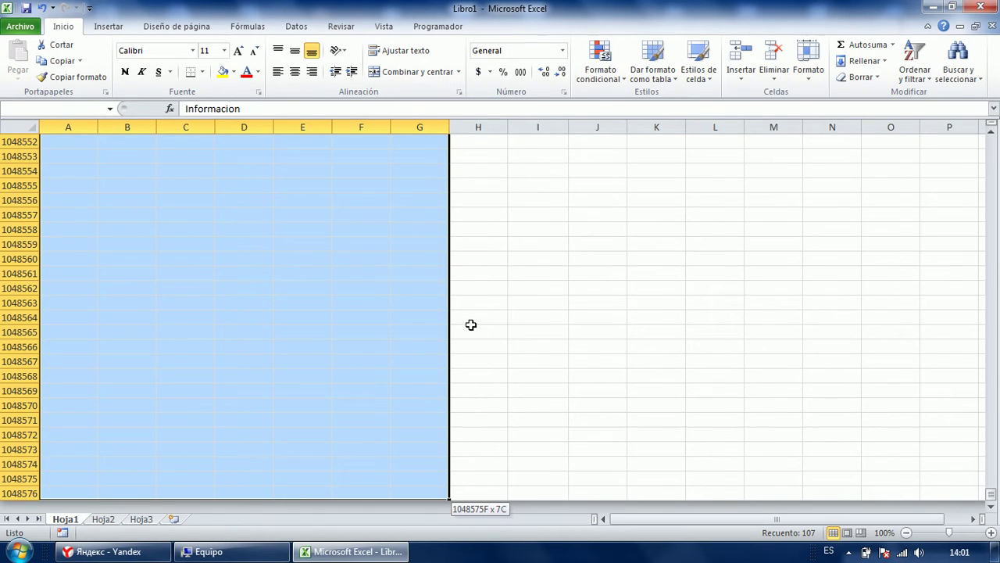
{"action": "key", "text": "ctrl+shift+Up"}
{"action": "scroll", "coordinate": [470, 324], "scroll_direction": "up", "scroll_amount": 2}
{"action": "scroll", "coordinate": [492, 362], "scroll_direction": "up", "scroll_amount": 3}
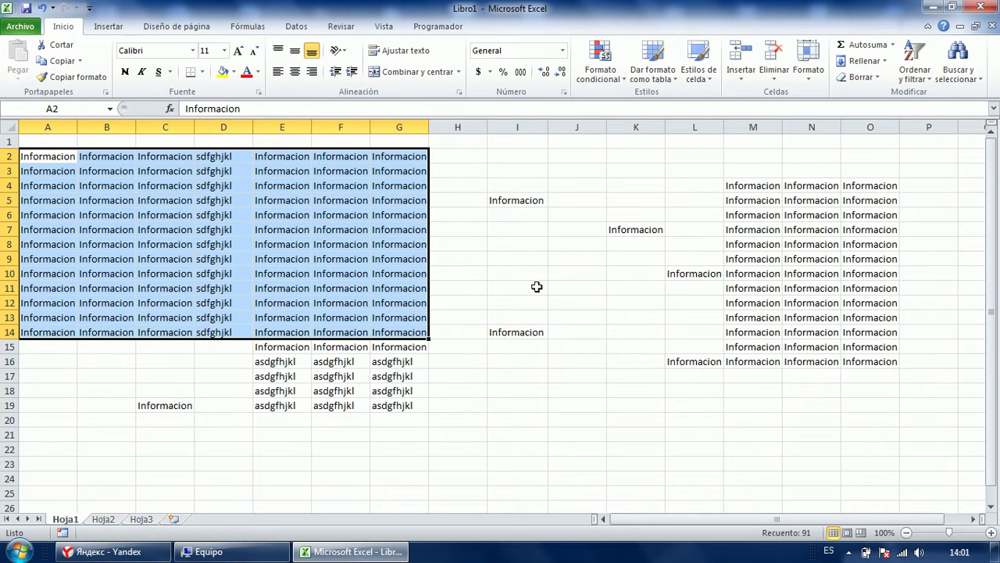
Step: Expand the selection to whole rows 2–14 with Shift+Space, then collapse it to A5
{"action": "key", "text": "shift+space"}
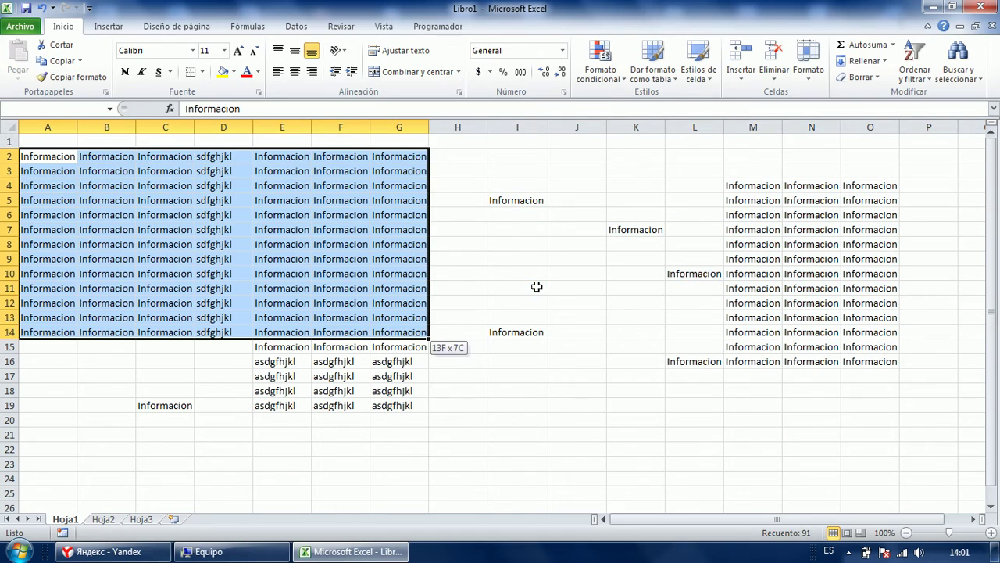
{"action": "key", "text": "Down"}
{"action": "key", "text": "Down"}
{"action": "key", "text": "Down"}
{"action": "key", "text": "Down"}
{"action": "key", "text": "Up"}
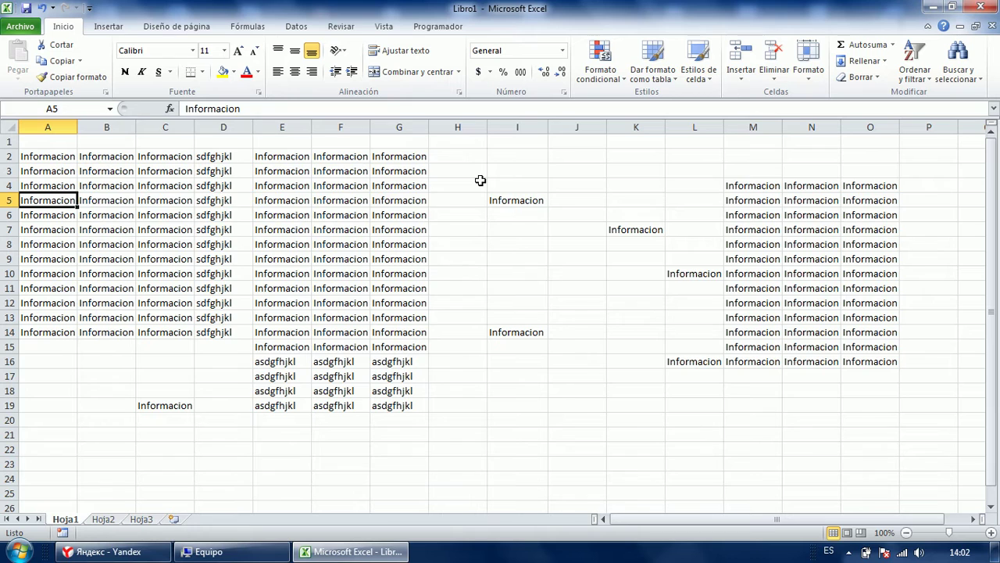
Step: Extend across row 5 to O5, then enter adsads in cell A22
{"action": "key", "text": "ctrl+shift+Right"}
{"action": "key", "text": "ctrl+shift+Right"}
{"action": "key", "text": "ctrl+shift+Right"}
{"action": "key", "text": "ctrl+shift+Right"}
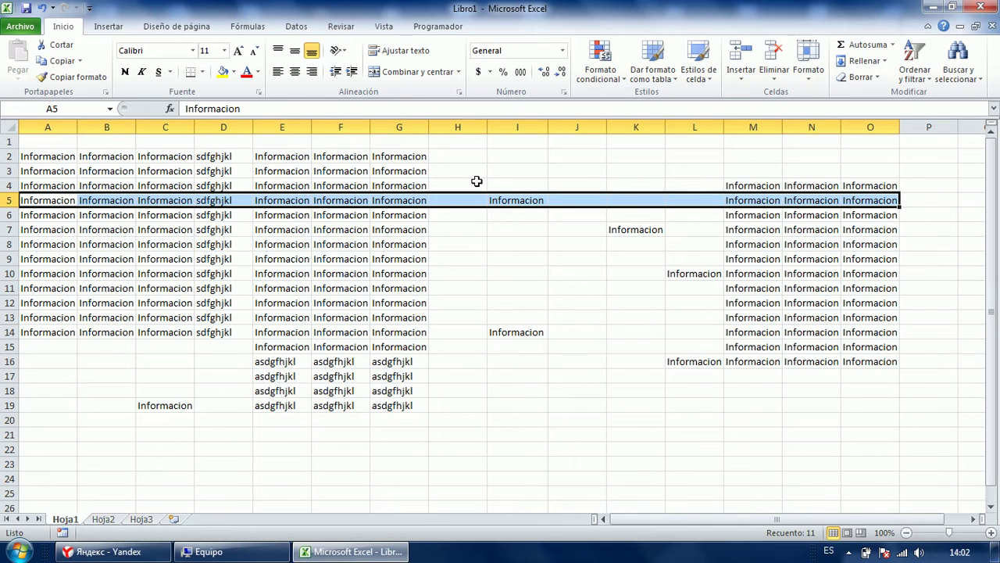
{"action": "left_click", "coordinate": [52, 389]}
{"action": "left_click", "coordinate": [50, 421]}
{"action": "left_click", "coordinate": [53, 450]}
{"action": "type", "text": "adsads"}
{"action": "left_click", "coordinate": [82, 373]}
Step: Select the filled block from A5 with Ctrl+Shift+arrows and delete its contents
{"action": "left_click", "coordinate": [43, 199]}
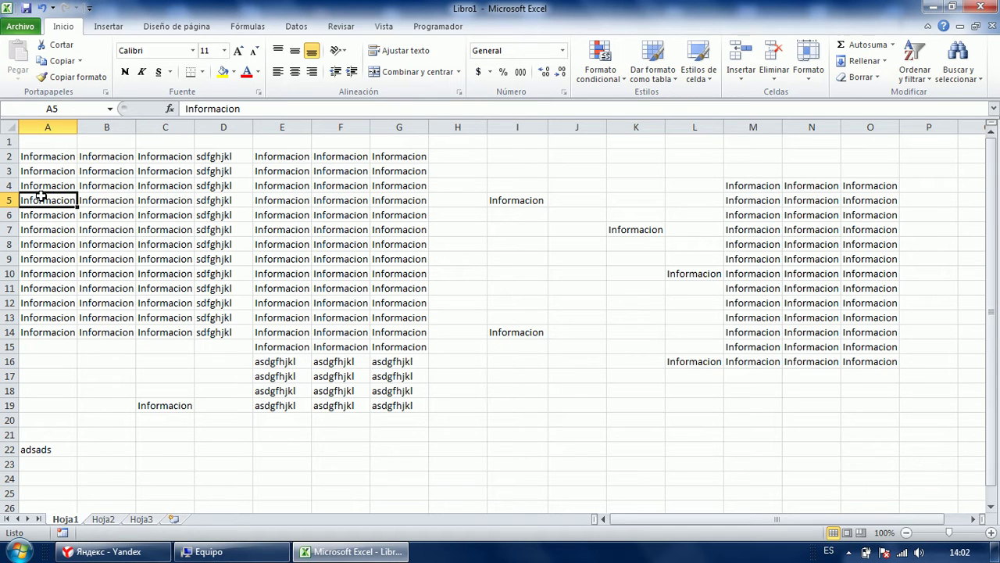
{"action": "key", "text": "ctrl+shift+Right"}
{"action": "key", "text": "ctrl+shift+Right"}
{"action": "key", "text": "ctrl+shift+Right"}
{"action": "key", "text": "ctrl+shift+Right"}
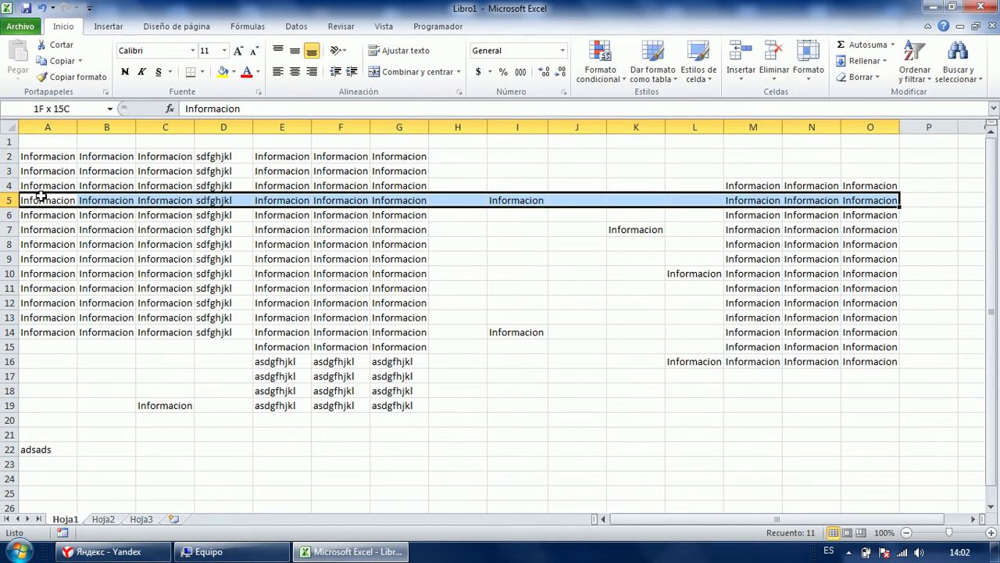
{"action": "key", "text": "ctrl+shift+Down"}
{"action": "key", "text": "ctrl+shift+Down"}
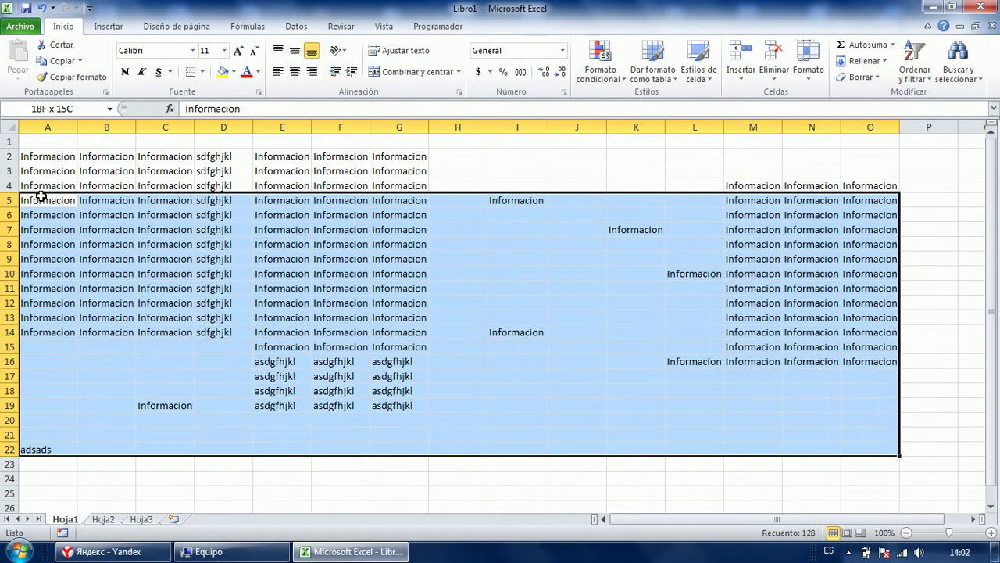
{"action": "key", "text": "Delete"}
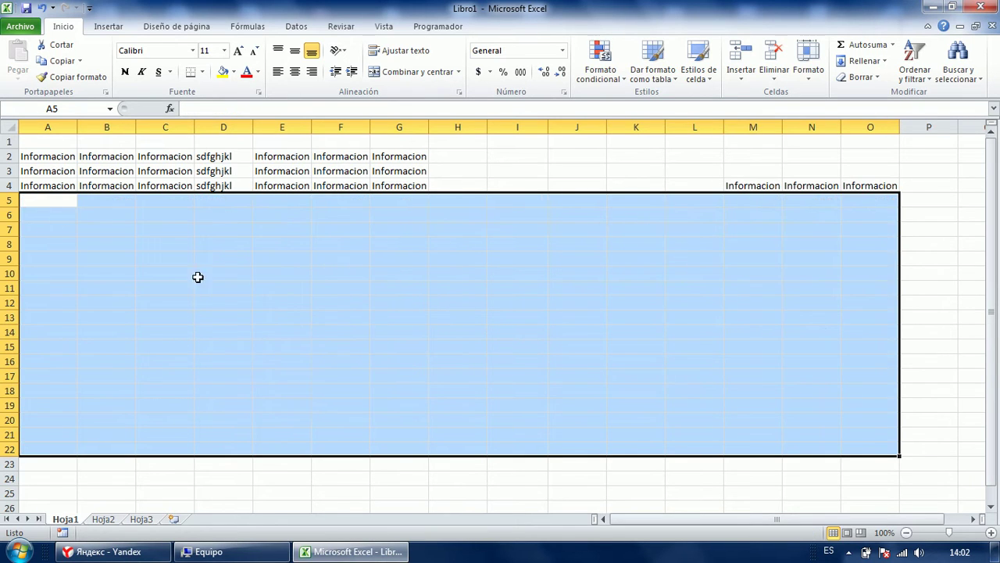
Step: Delete the leftover entries in the top rows, including the Informacion text in row 4
{"action": "left_click_drag", "start_coordinate": [426, 302], "coordinate": [39, 143]}
{"action": "key", "text": "Delete"}
{"action": "left_click_drag", "start_coordinate": [282, 273], "coordinate": [776, 170]}
{"action": "key", "text": "Delete"}
{"action": "left_click_drag", "start_coordinate": [714, 513], "coordinate": [532, 518]}
{"action": "left_click", "coordinate": [339, 316]}
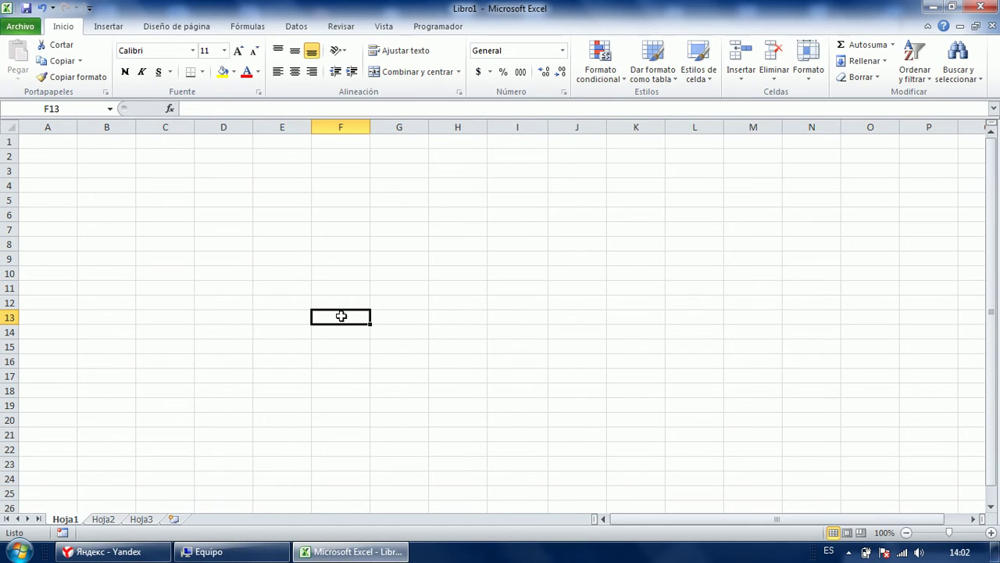
{"action": "left_click", "coordinate": [245, 186]}
{"action": "left_click", "coordinate": [140, 180]}
{"action": "left_click", "coordinate": [47, 144]}
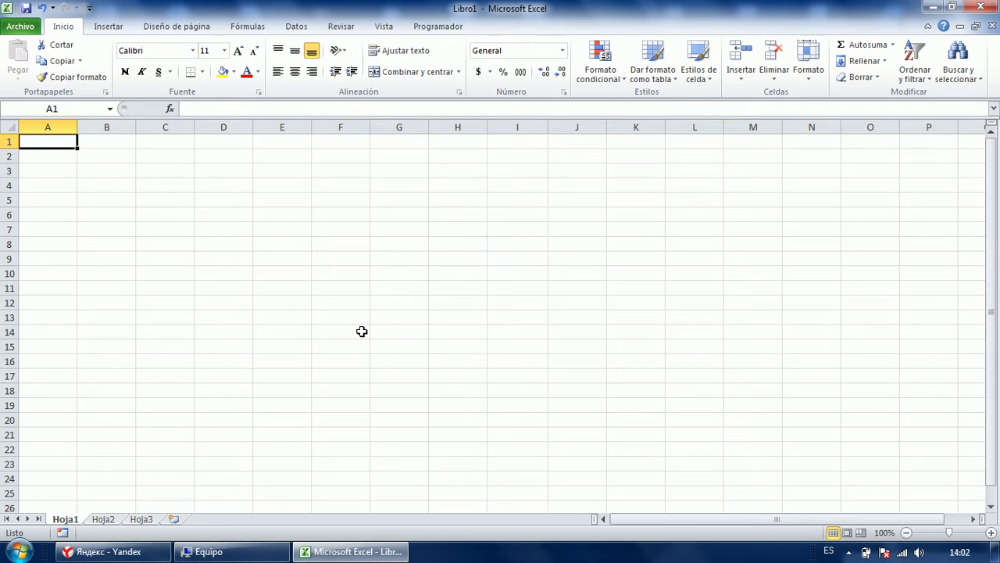
{"action": "key", "text": "F5"}
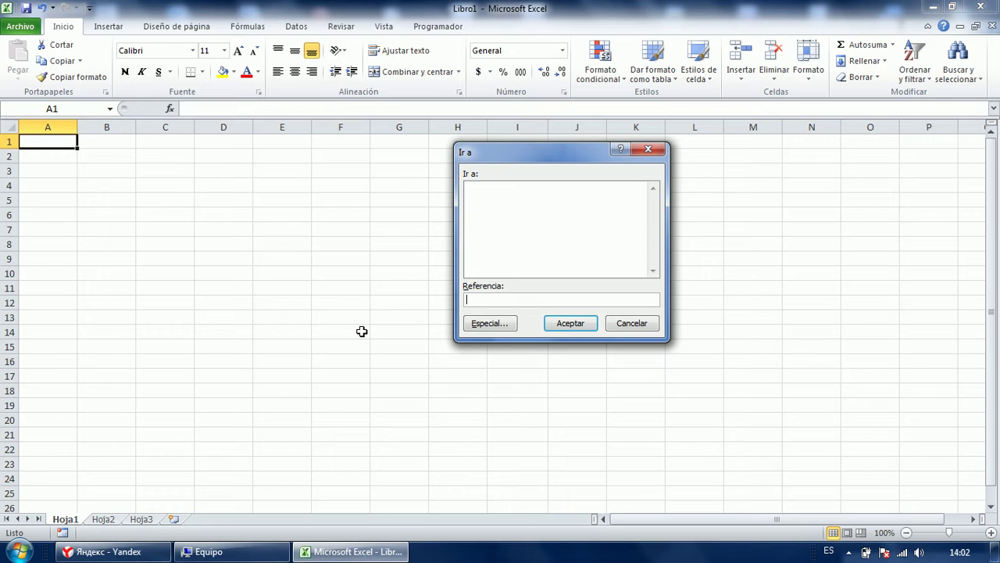
{"action": "type", "text": "m20"}
{"action": "key", "text": "Return"}
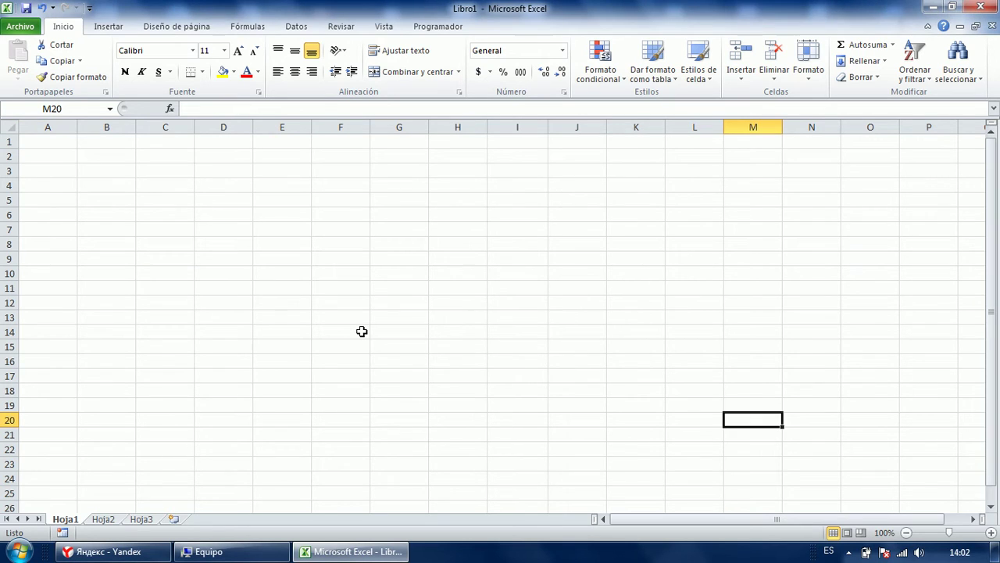
{"action": "left_click", "coordinate": [306, 275]}
{"action": "left_click", "coordinate": [199, 235]}
{"action": "left_click", "coordinate": [132, 214]}
{"action": "left_click", "coordinate": [111, 185]}
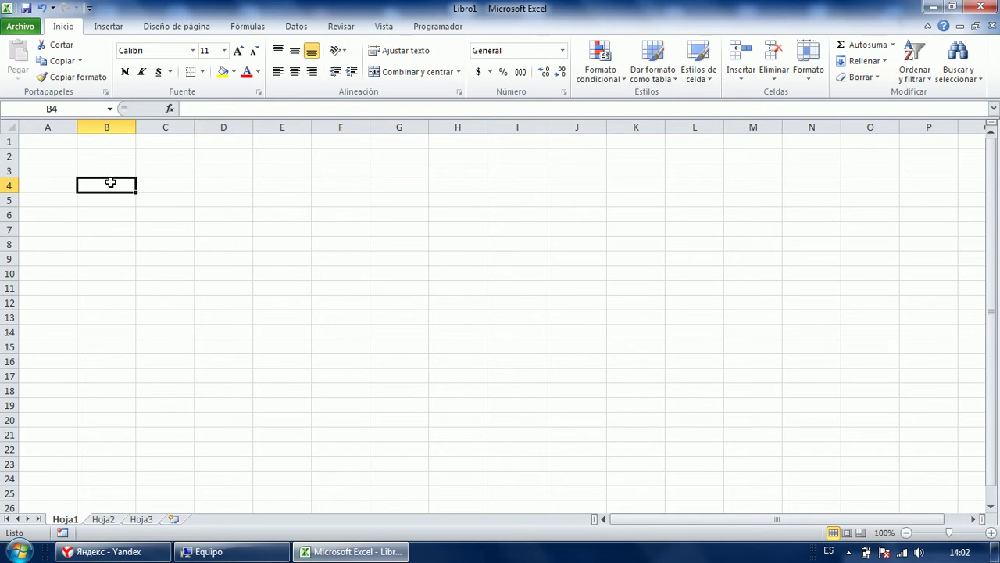
{"action": "left_click", "coordinate": [70, 144]}
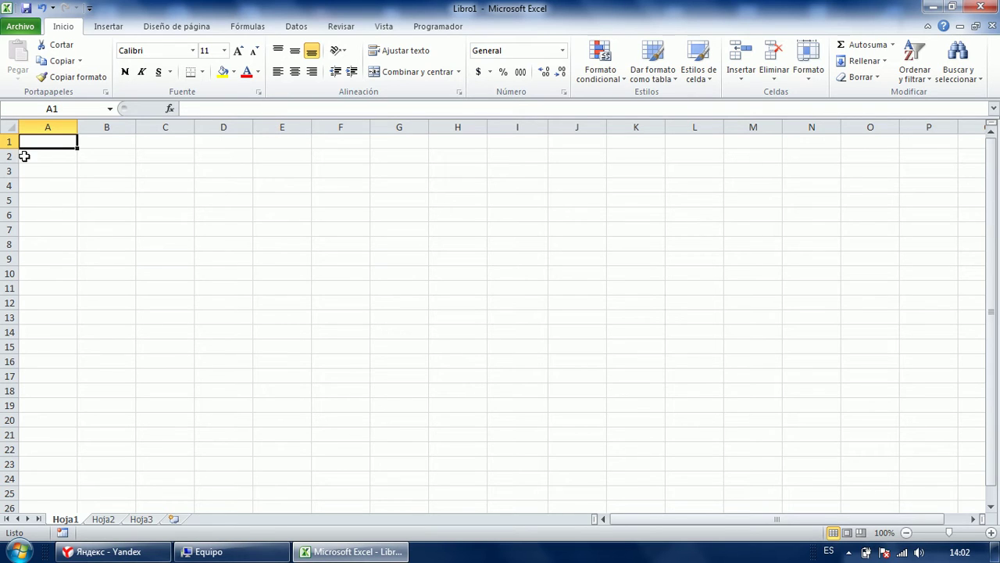
{"action": "scroll", "coordinate": [65, 271], "scroll_direction": "down", "scroll_amount": 5}
{"action": "scroll", "coordinate": [65, 272], "scroll_direction": "down", "scroll_amount": 8}
{"action": "scroll", "coordinate": [69, 277], "scroll_direction": "down", "scroll_amount": 12}
{"action": "scroll", "coordinate": [73, 295], "scroll_direction": "down", "scroll_amount": 6}
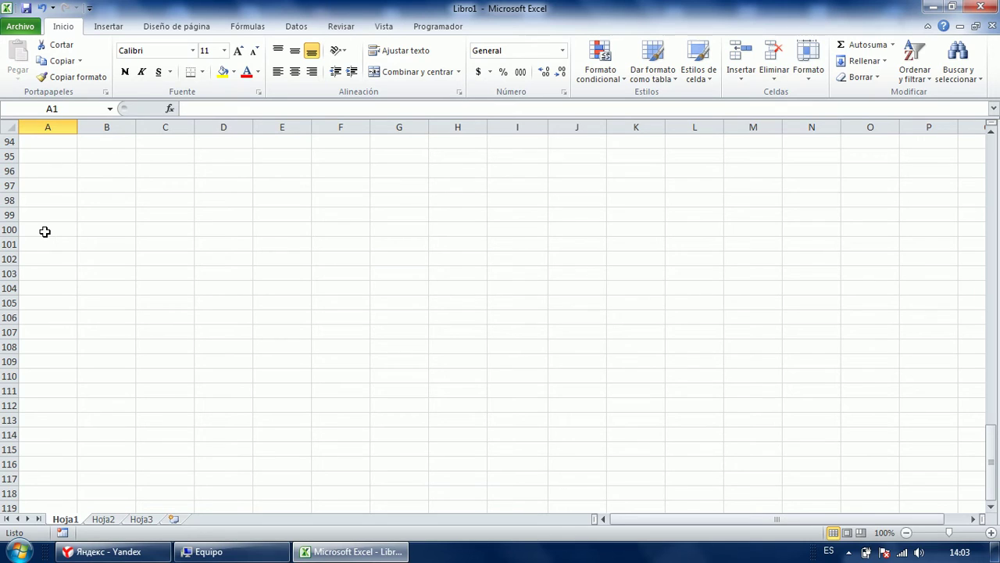
{"action": "left_click", "coordinate": [44, 231], "text": "shift"}
{"action": "scroll", "coordinate": [289, 353], "scroll_direction": "up", "scroll_amount": 9}
{"action": "scroll", "coordinate": [286, 355], "scroll_direction": "up", "scroll_amount": 18}
{"action": "scroll", "coordinate": [292, 334], "scroll_direction": "up", "scroll_amount": 4}
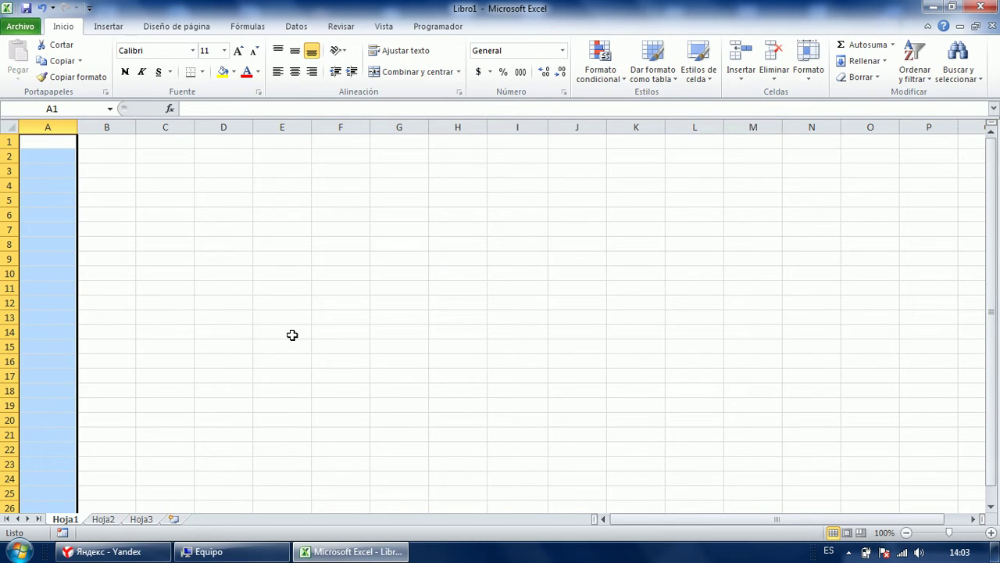
{"action": "type", "text": "34556"}
{"action": "key", "text": "ctrl+Return"}
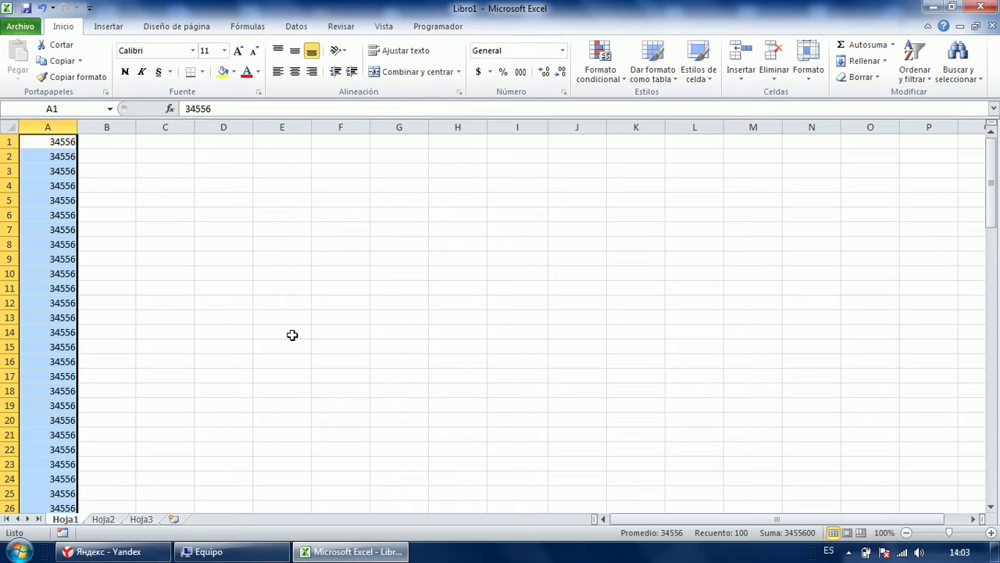
{"action": "key", "text": "Delete"}
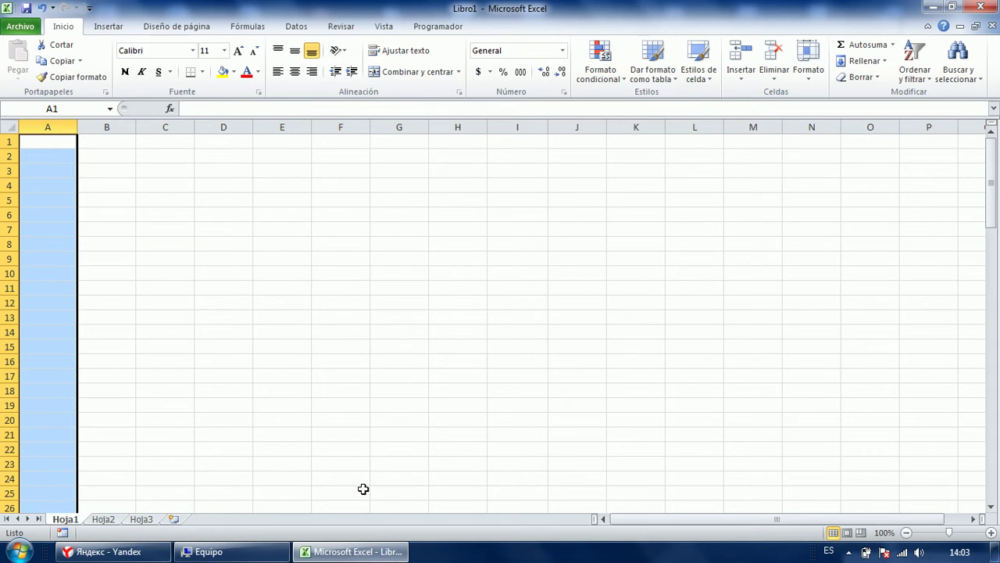
{"action": "left_click", "coordinate": [180, 185]}
{"action": "scroll", "coordinate": [282, 250], "scroll_direction": "down", "scroll_amount": 6}
{"action": "scroll", "coordinate": [278, 264], "scroll_direction": "down", "scroll_amount": 5}
{"action": "scroll", "coordinate": [278, 264], "scroll_direction": "up", "scroll_amount": 11}
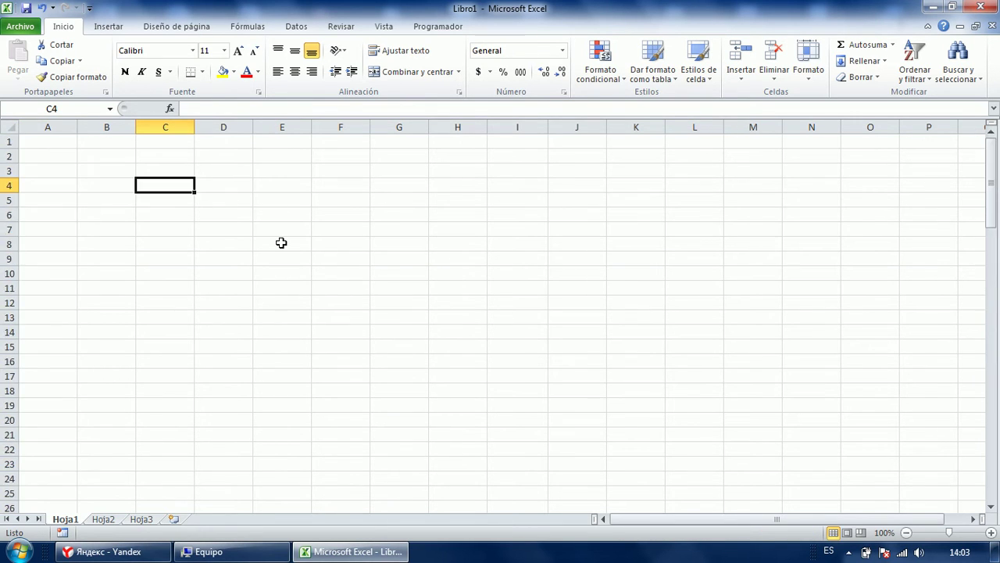
Step: Go to A100 with F5 and select A1:A100 using Ctrl+Shift+Up
{"action": "left_click", "coordinate": [106, 154]}
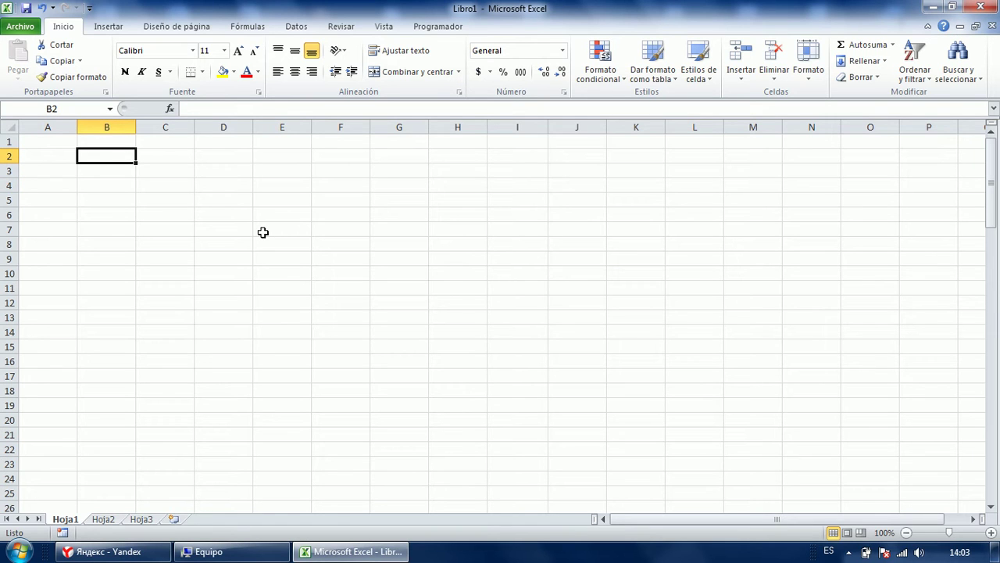
{"action": "key", "text": "F5"}
{"action": "type", "text": "a100"}
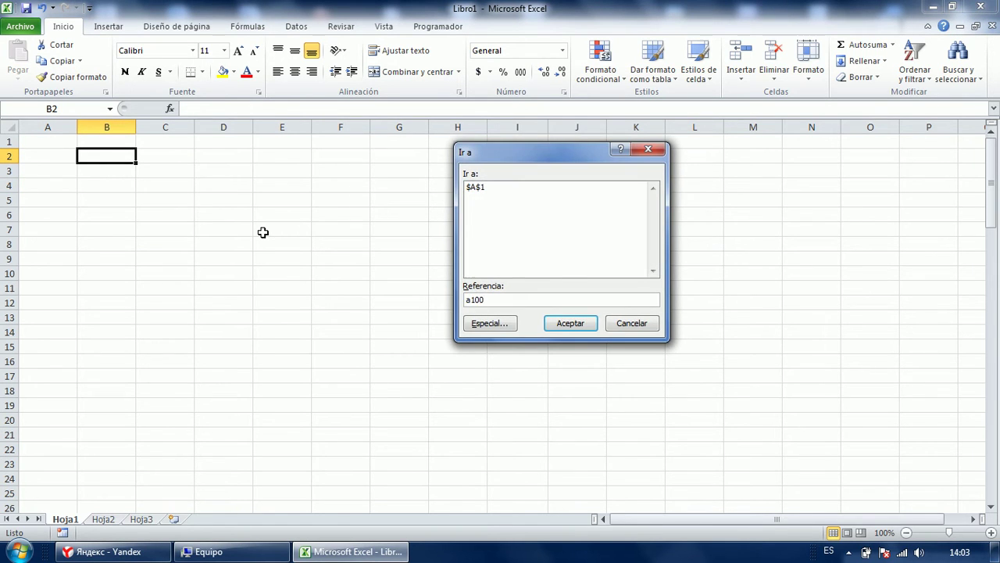
{"action": "key", "text": "Return"}
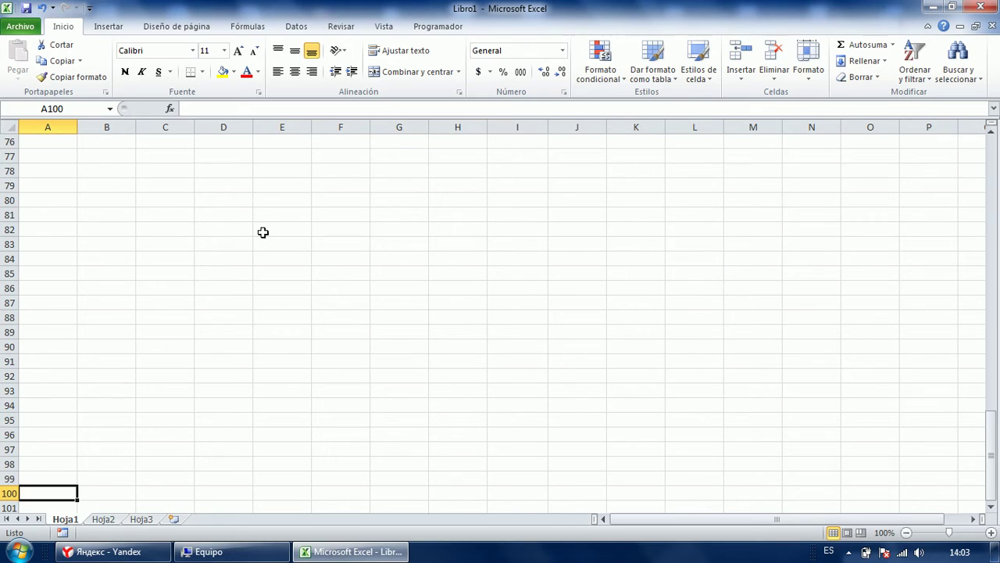
{"action": "key", "text": "ctrl+shift+Up"}
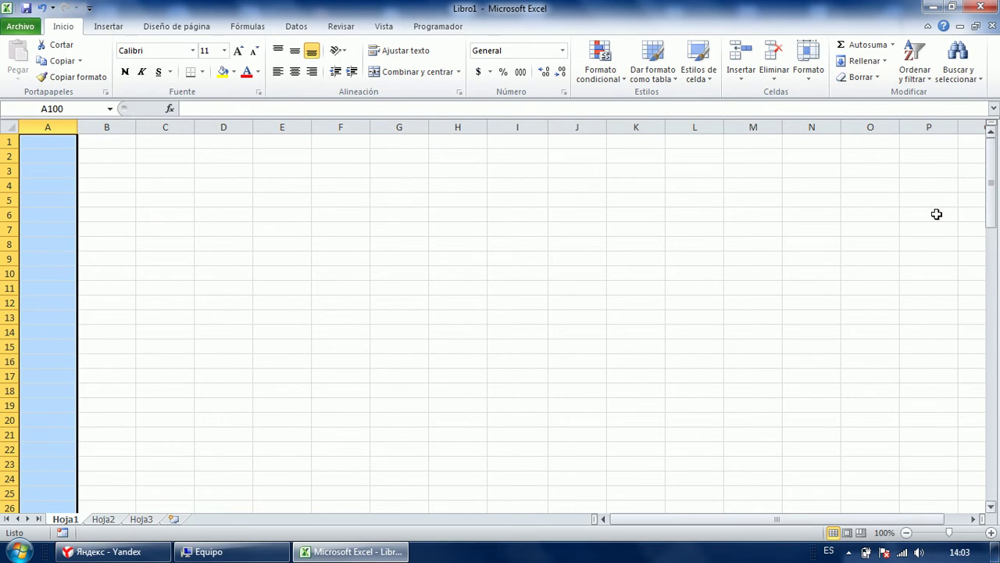
{"action": "left_click_drag", "start_coordinate": [991, 194], "coordinate": [986, 496]}
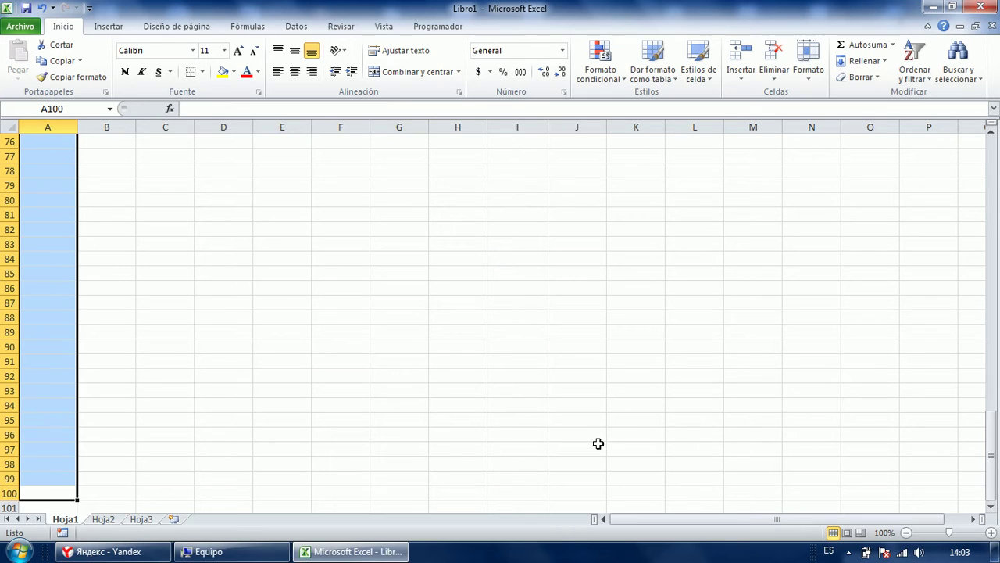
Step: Fill all of A1:A100 with 235 using Ctrl+Enter
{"action": "key", "text": "shift+Return"}
{"action": "key", "text": "shift+Return"}
{"action": "key", "text": "shift+Return"}
{"action": "key", "text": "Return"}
{"action": "key", "text": "Return"}
{"action": "key", "text": "Return"}
{"action": "key", "text": "Return"}
{"action": "key", "text": "Return"}
{"action": "key", "text": "Return"}
{"action": "key", "text": "Return"}
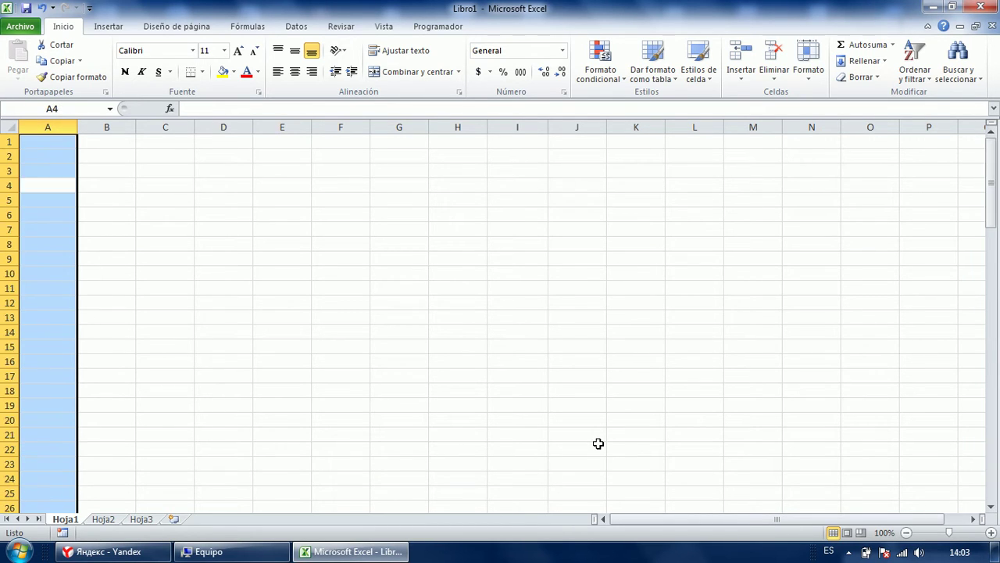
{"action": "key", "text": "Return"}
{"action": "key", "text": "Return"}
{"action": "key", "text": "Return"}
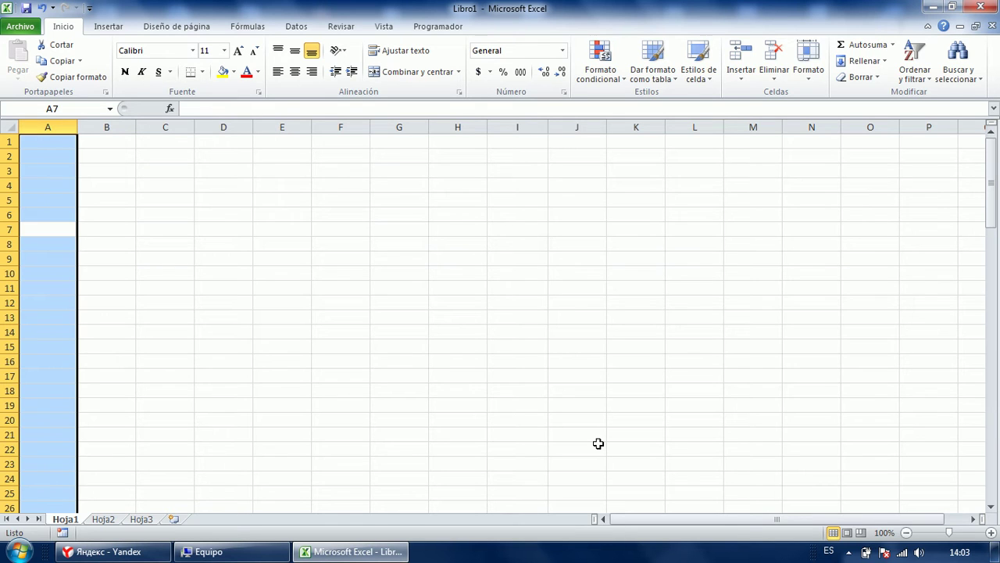
{"action": "type", "text": "235"}
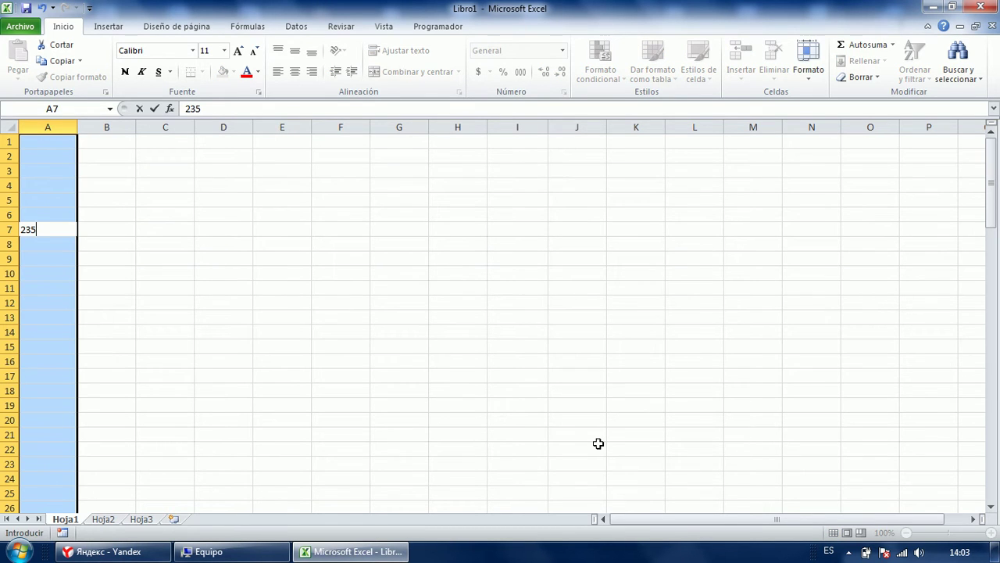
{"action": "key", "text": "ctrl+Return"}
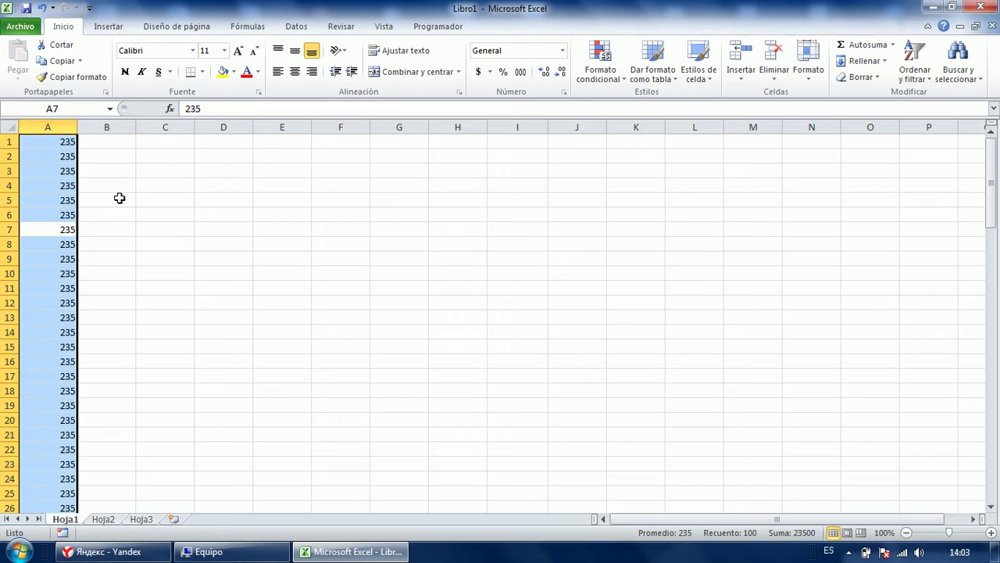
Step: Deselect column A to view the 235 values, ending on cell A1
{"action": "left_click", "coordinate": [154, 227]}
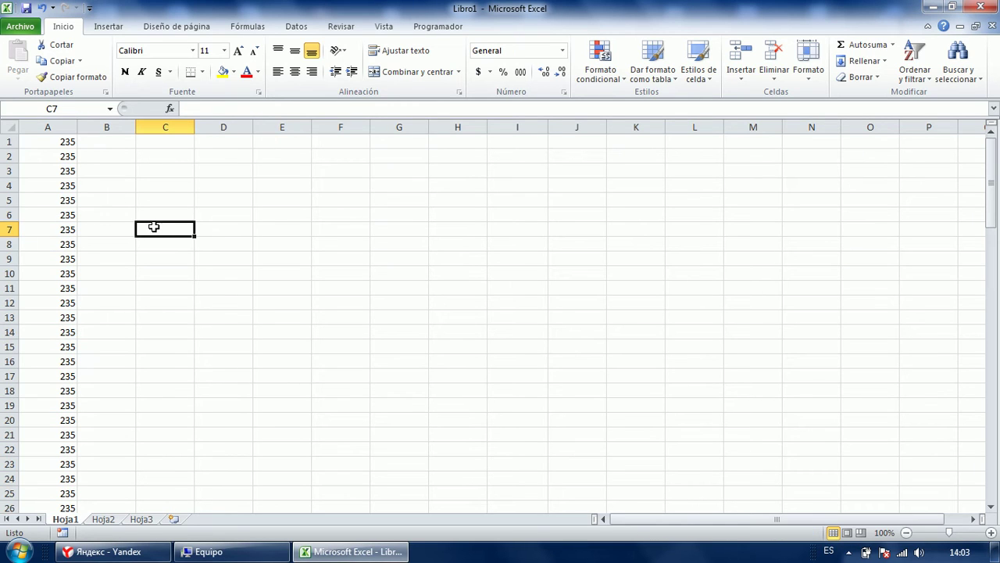
{"action": "left_click", "coordinate": [75, 157]}
{"action": "left_click", "coordinate": [84, 170]}
{"action": "left_click", "coordinate": [165, 172]}
{"action": "left_click", "coordinate": [125, 216]}
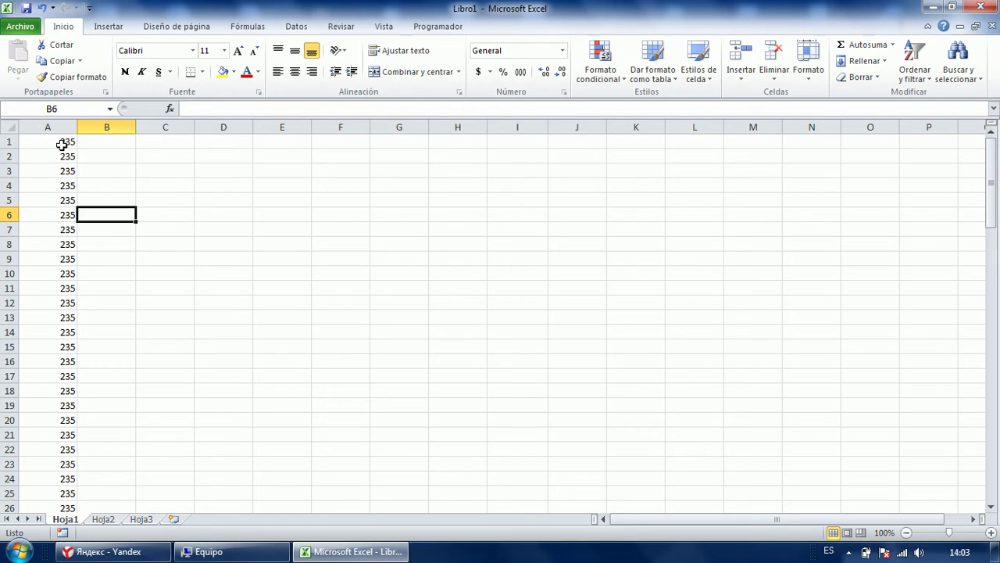
{"action": "left_click", "coordinate": [61, 142]}
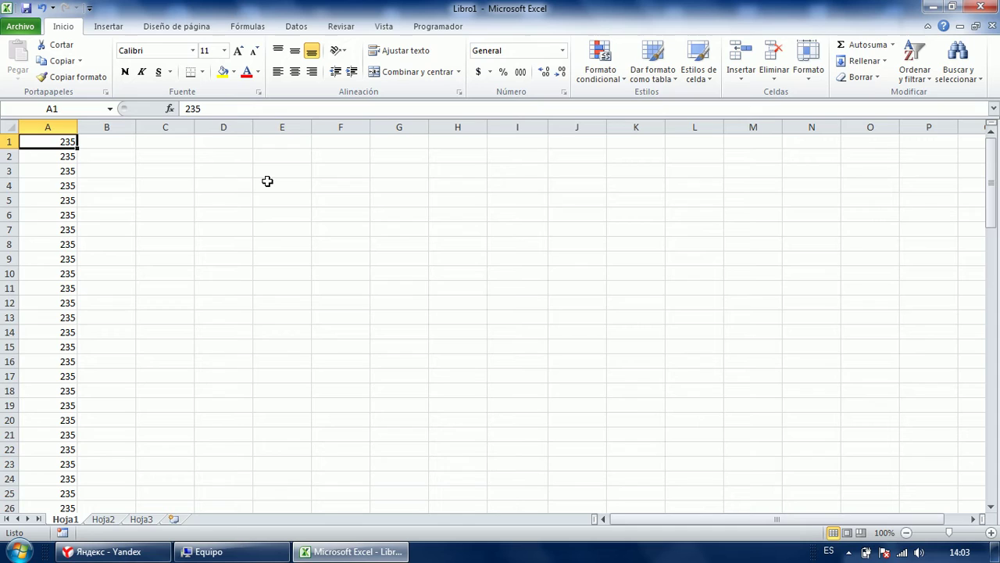
Step: Select A1:A100, choose Definir nombre from the context menu, and start typing Rango01
{"action": "key", "text": "ctrl+shift+Down"}
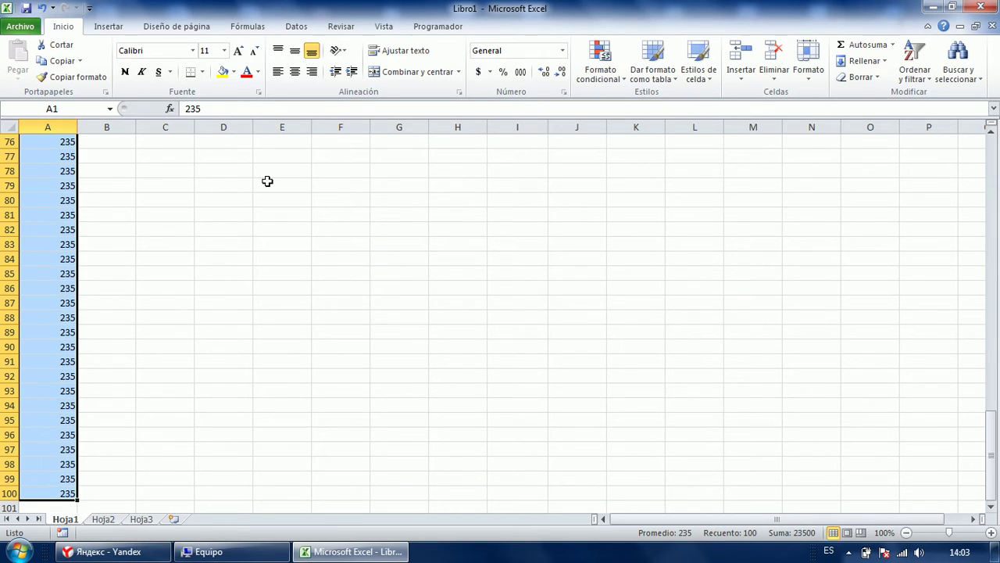
{"action": "key", "text": "shift+F10"}
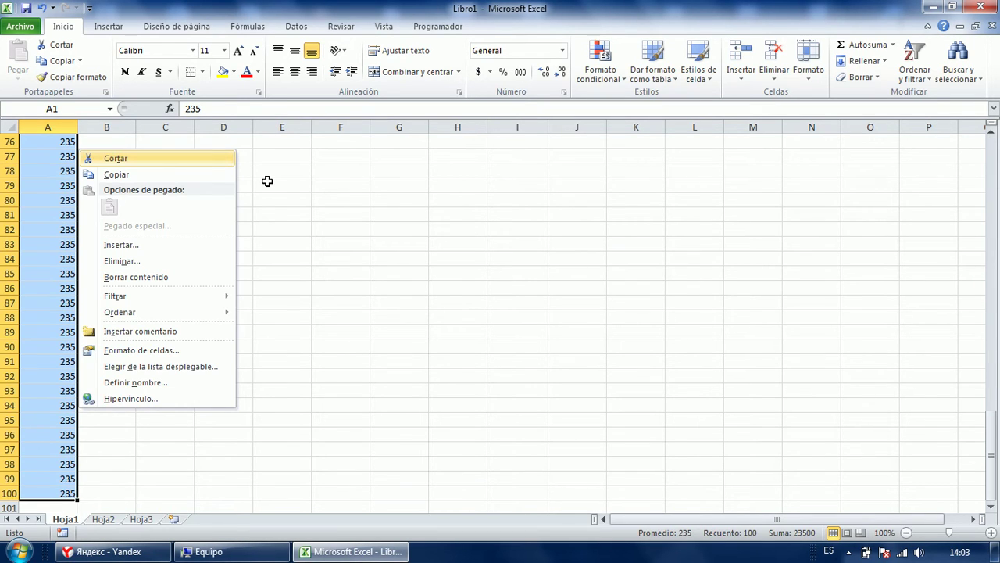
{"action": "key", "text": "Up"}
{"action": "key", "text": "Up"}
{"action": "key", "text": "Return"}
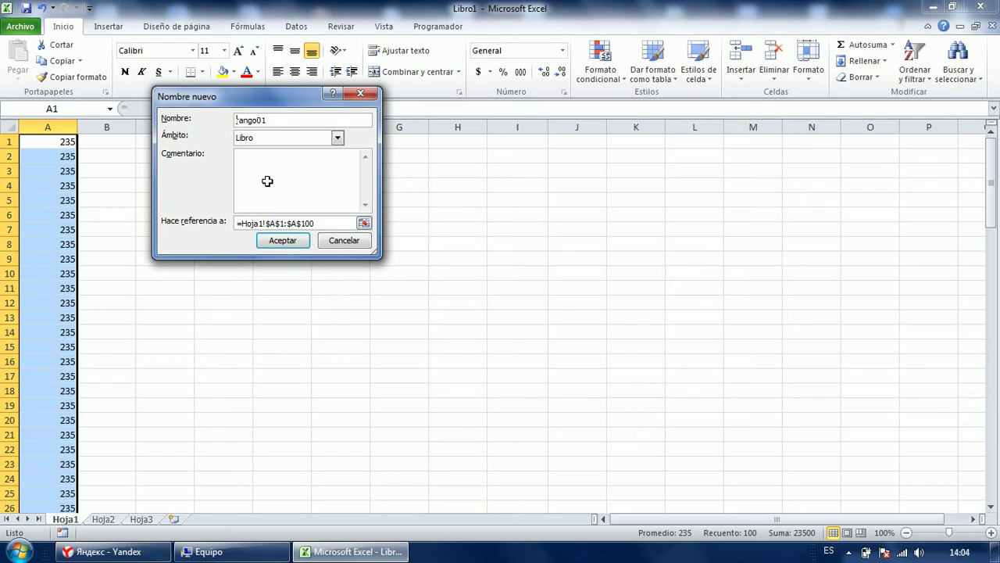
{"action": "type", "text": "R"}
Step: Confirm the name Rango01, review it in Administrador de nombres, then close it
{"action": "left_click", "coordinate": [293, 241]}
{"action": "left_click", "coordinate": [164, 172]}
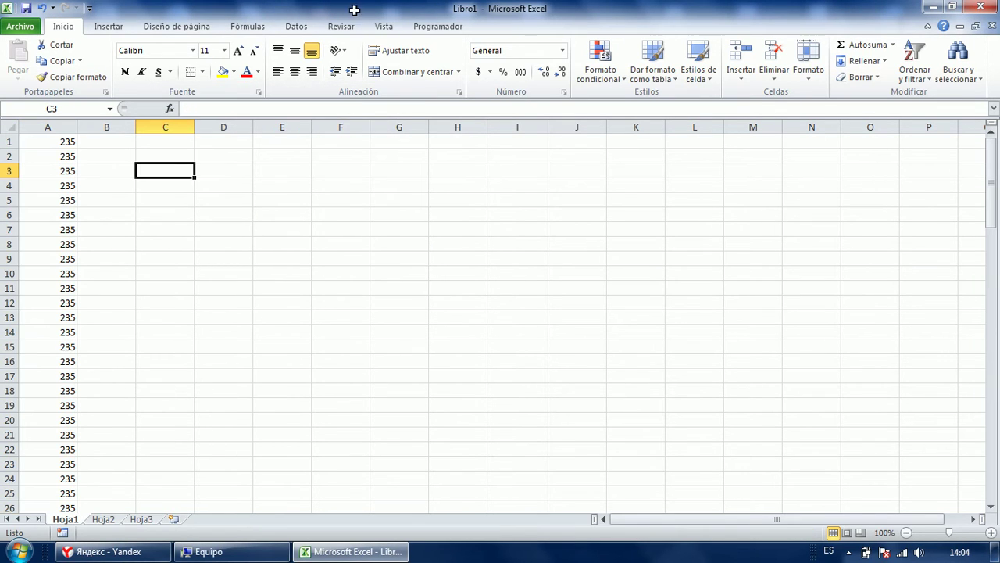
{"action": "left_click", "coordinate": [264, 25]}
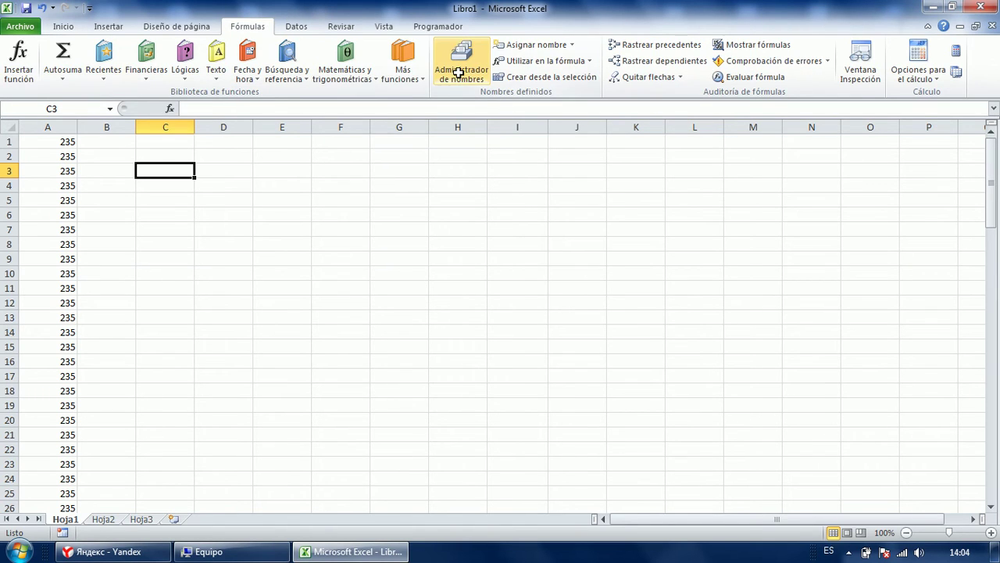
{"action": "left_click", "coordinate": [461, 62]}
{"action": "left_click", "coordinate": [433, 209]}
{"action": "left_click", "coordinate": [409, 149]}
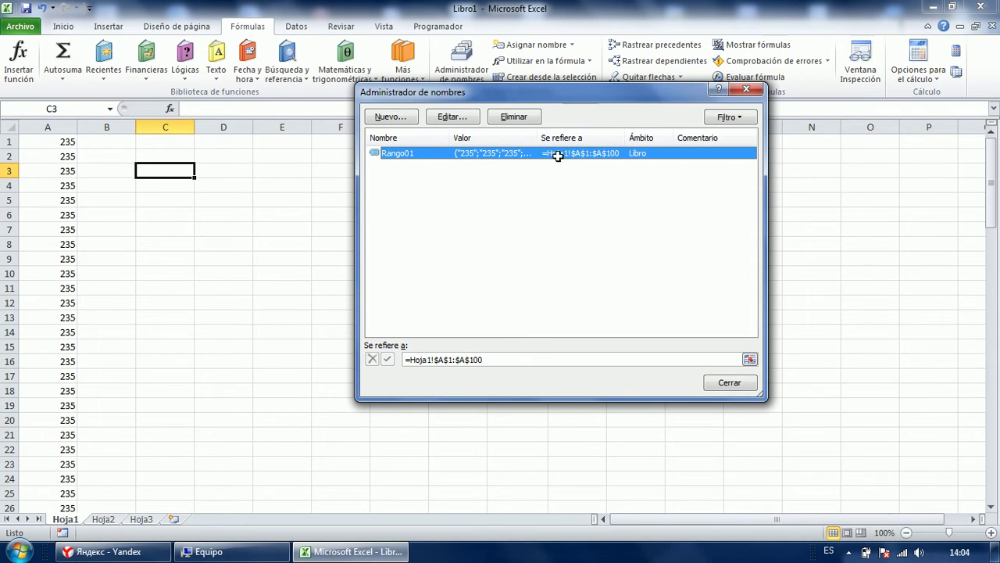
{"action": "left_click", "coordinate": [569, 185]}
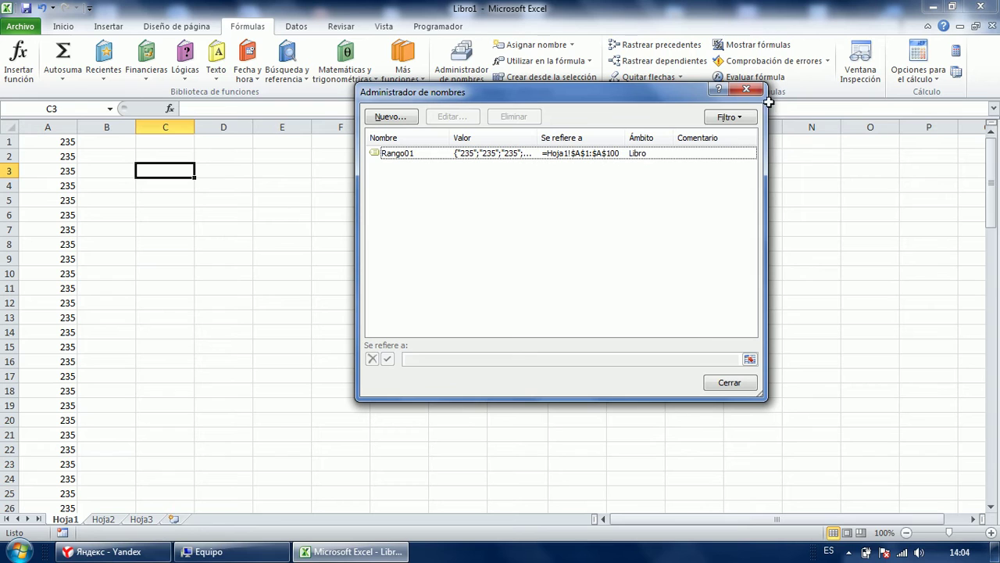
{"action": "left_click", "coordinate": [534, 154]}
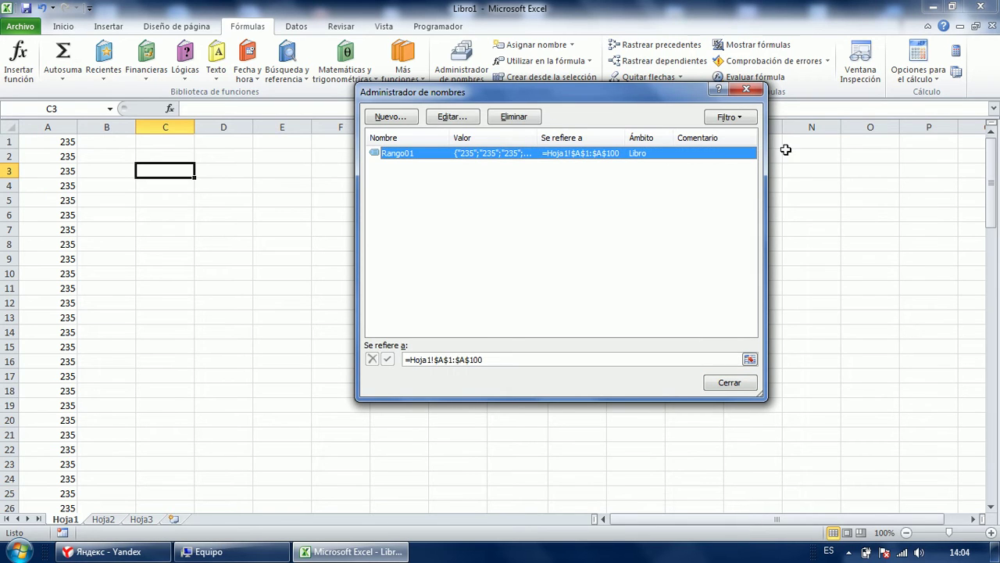
{"action": "left_click", "coordinate": [746, 89]}
Step: Select the Rango01 range A1:A100 from A1, then deselect it
{"action": "left_click", "coordinate": [69, 143]}
{"action": "key", "text": "ctrl+shift+Down"}
{"action": "left_click_drag", "start_coordinate": [71, 146], "coordinate": [71, 147]}
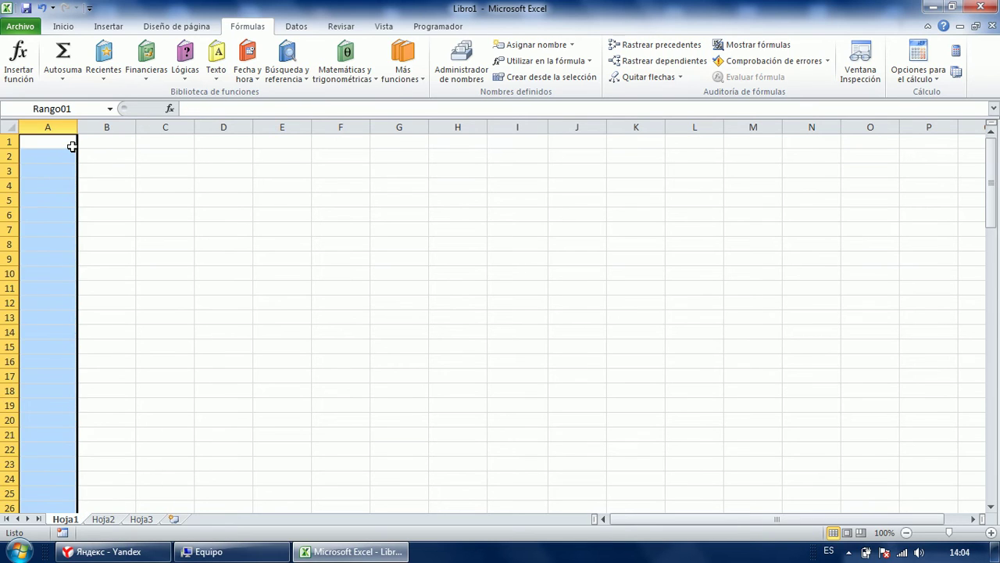
{"action": "left_click", "coordinate": [113, 161]}
Step: Starting from A1, select the block A1:B20
{"action": "left_click", "coordinate": [110, 202]}
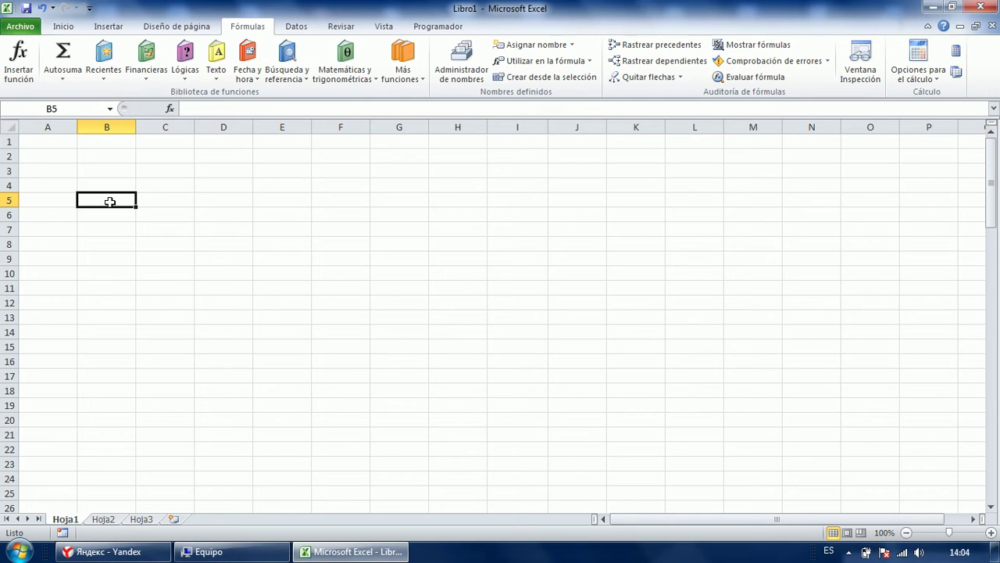
{"action": "left_click", "coordinate": [117, 287]}
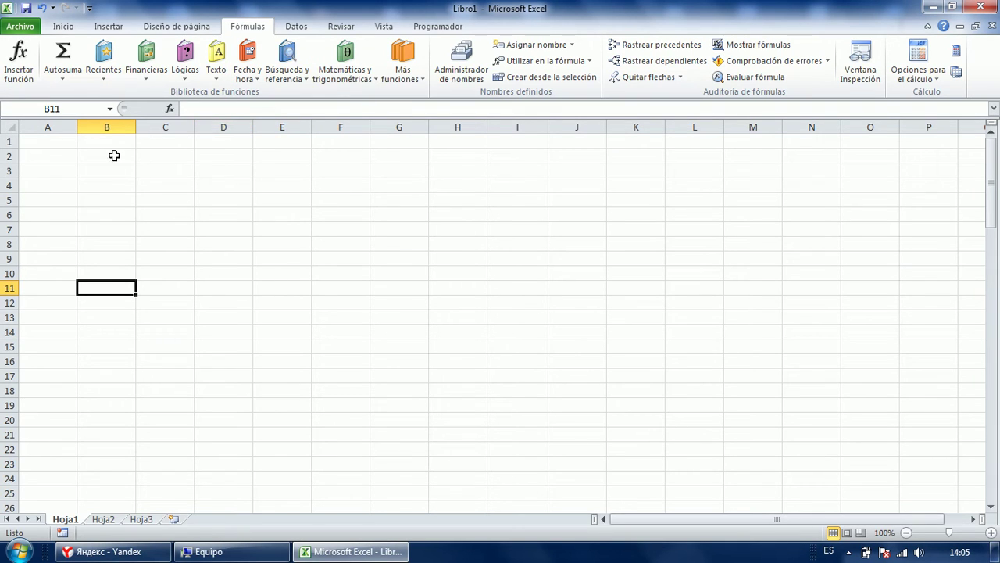
{"action": "left_click", "coordinate": [65, 141]}
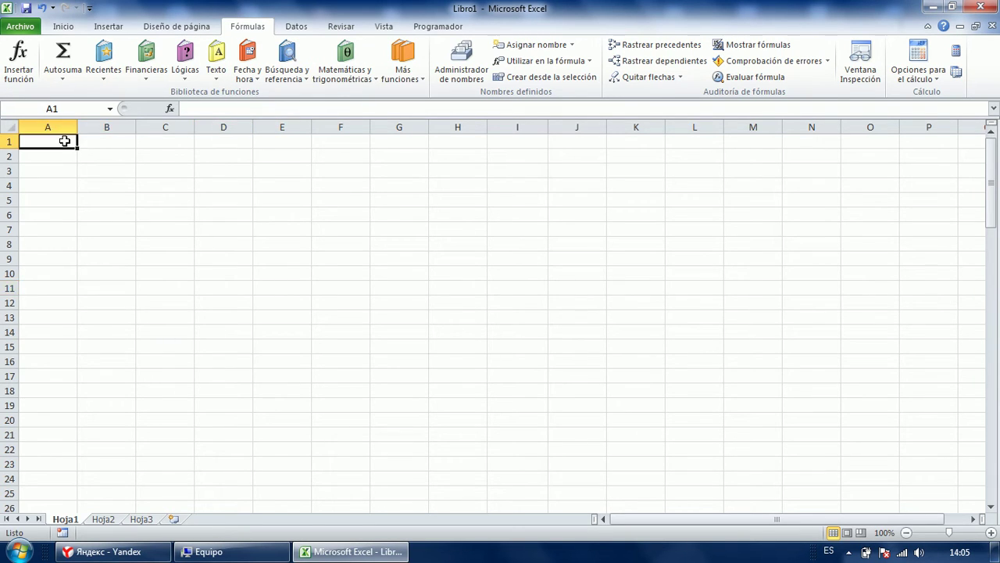
{"action": "scroll", "coordinate": [46, 466], "scroll_direction": "down", "scroll_amount": 6}
{"action": "scroll", "coordinate": [46, 466], "scroll_direction": "up", "scroll_amount": 6}
{"action": "left_click", "coordinate": [83, 422], "text": "shift"}
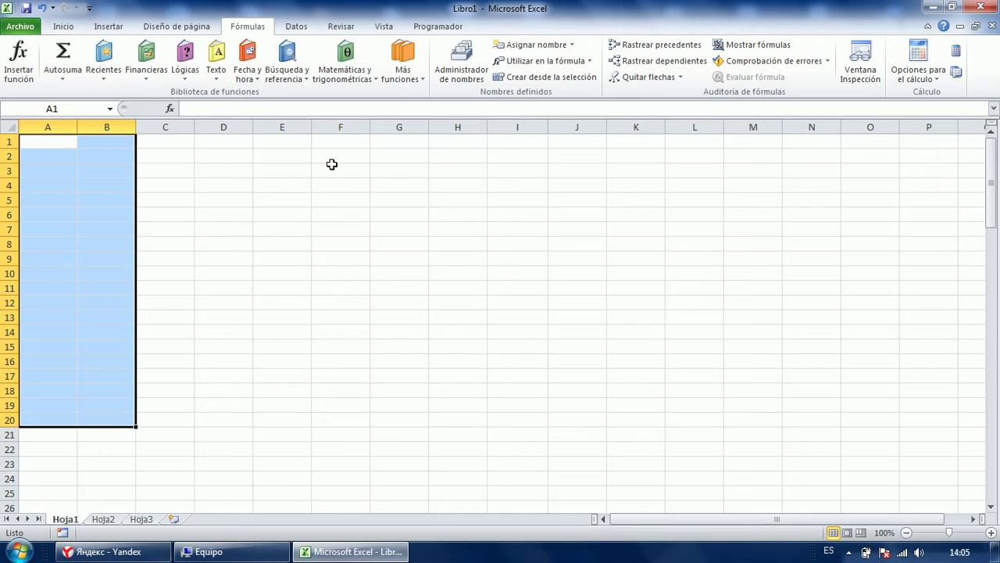
Step: Start an ALEATORIO formula in A1 from the suggestions, then erase it back to '='
{"action": "type", "text": "="}
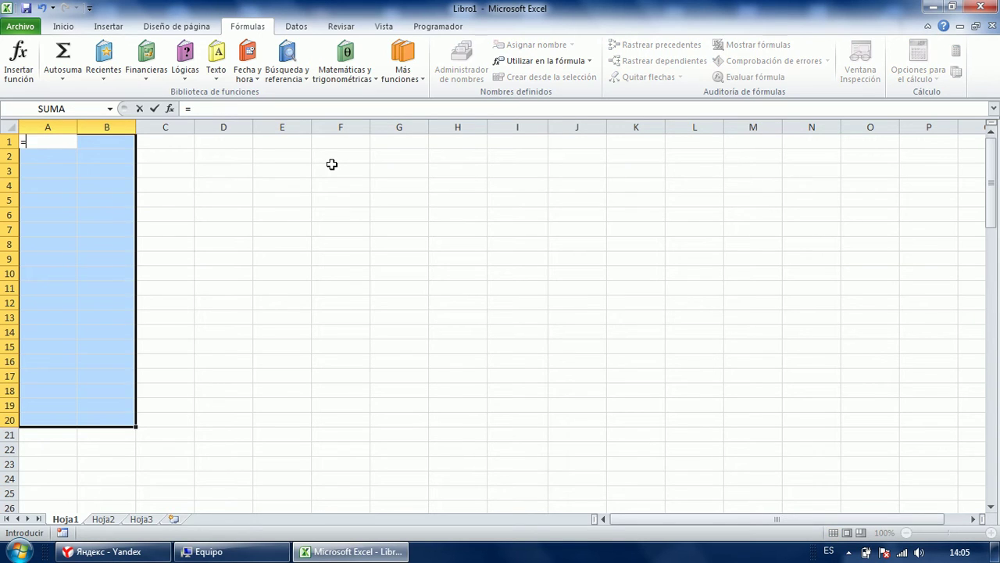
{"action": "type", "text": "alea"}
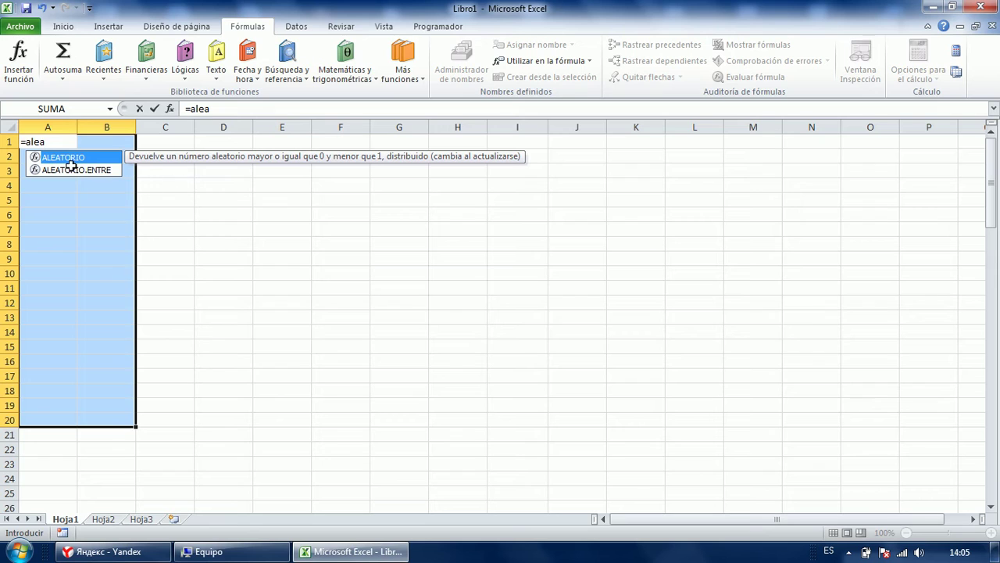
{"action": "double_click", "coordinate": [64, 157]}
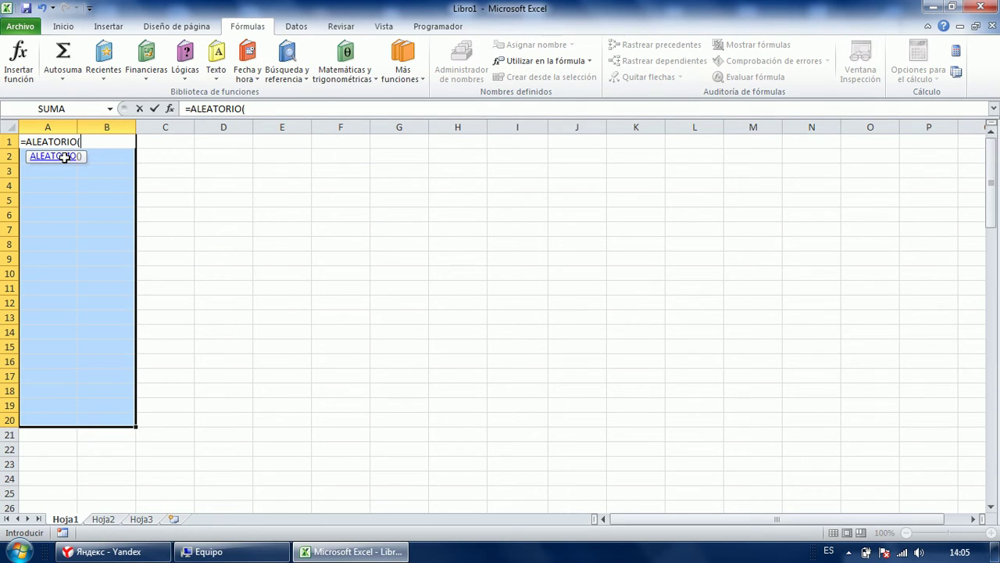
{"action": "key", "text": "BackSpace"}
{"action": "key", "text": "BackSpace"}
{"action": "key", "text": "BackSpace"}
{"action": "key", "text": "BackSpace"}
{"action": "key", "text": "BackSpace"}
{"action": "key", "text": "BackSpace"}
{"action": "key", "text": "BackSpace"}
{"action": "key", "text": "BackSpace"}
{"action": "key", "text": "BackSpace"}
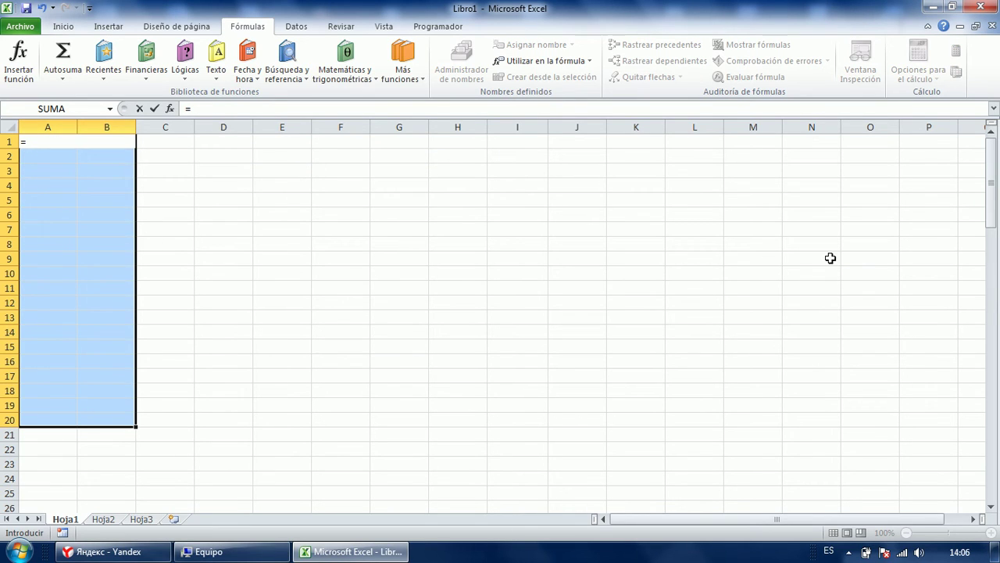
{"action": "key", "text": "BackSpace"}
Step: Compare ALEATORIO with ALEATORIO.ENTRE, then enter =ALEATORIO() in A1, showing 0.80091141
{"action": "type", "text": "=aleat"}
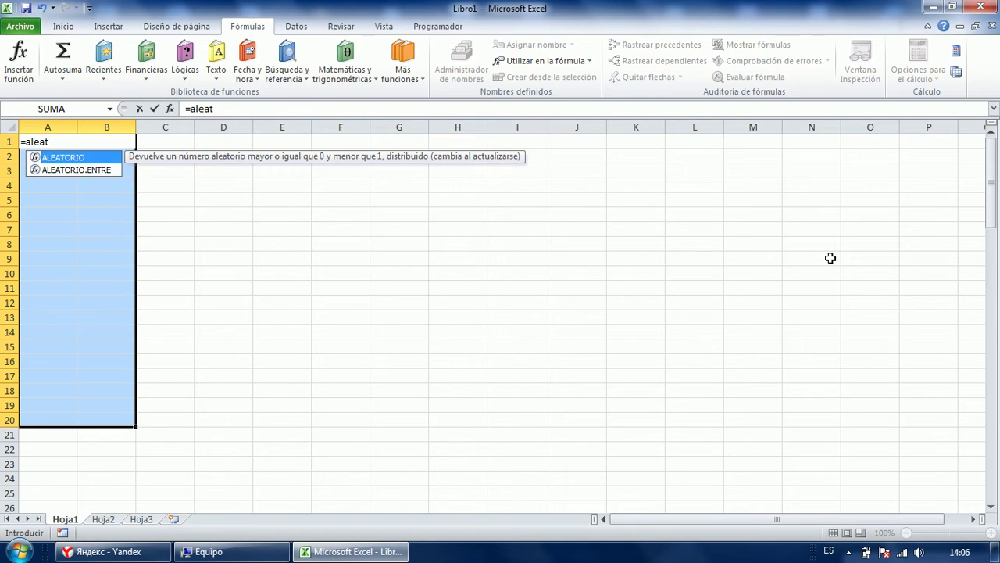
{"action": "key", "text": "Down"}
{"action": "key", "text": "Up"}
{"action": "key", "text": "Down"}
{"action": "key", "text": "Up"}
{"action": "key", "text": "Down"}
{"action": "key", "text": "Up"}
{"action": "key", "text": "Down"}
{"action": "key", "text": "Up"}
{"action": "key", "text": "Down"}
{"action": "key", "text": "Up"}
{"action": "key", "text": "Down"}
{"action": "key", "text": "Up"}
{"action": "key", "text": "Down"}
{"action": "key", "text": "Up"}
{"action": "key", "text": "Tab"}
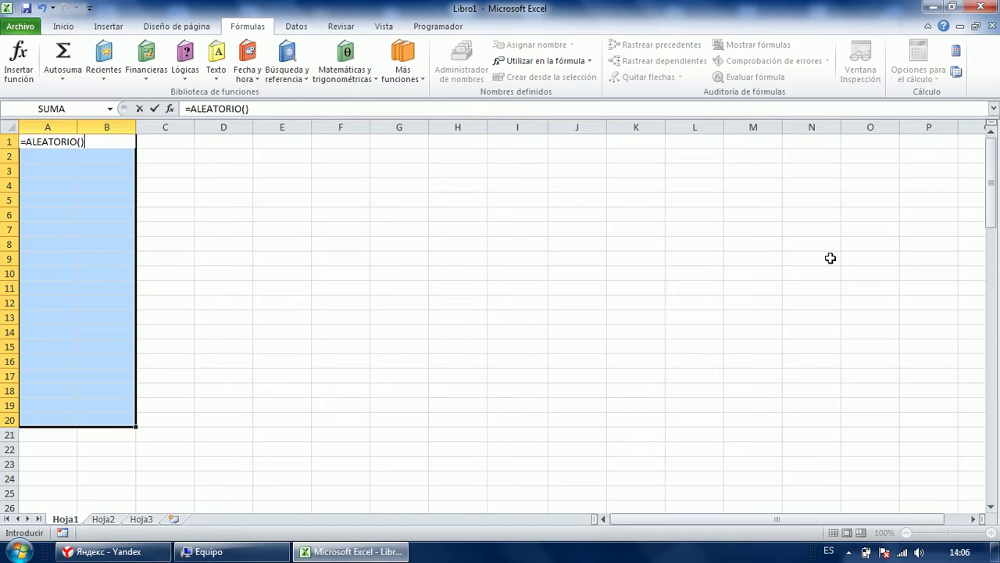
{"action": "key", "text": "Return"}
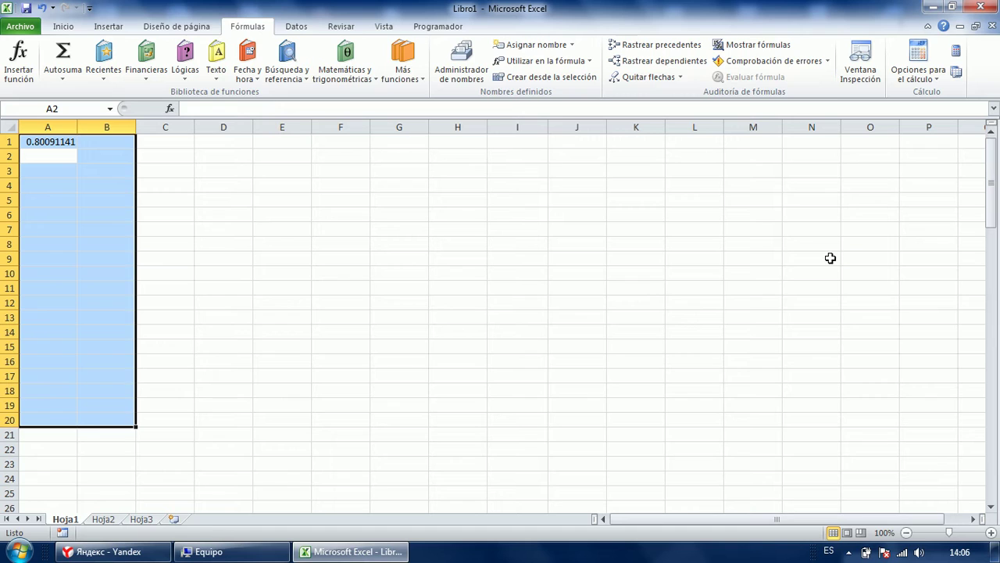
Step: Enter =ALEATORIO() into every cell of the selected A1:B20 block with Ctrl+Enter
{"action": "key", "text": "Return"}
{"action": "key", "text": "Return"}
{"action": "key", "text": "Return"}
{"action": "key", "text": "Return"}
{"action": "key", "text": "Return"}
{"action": "key", "text": "Return"}
{"action": "key", "text": "Return"}
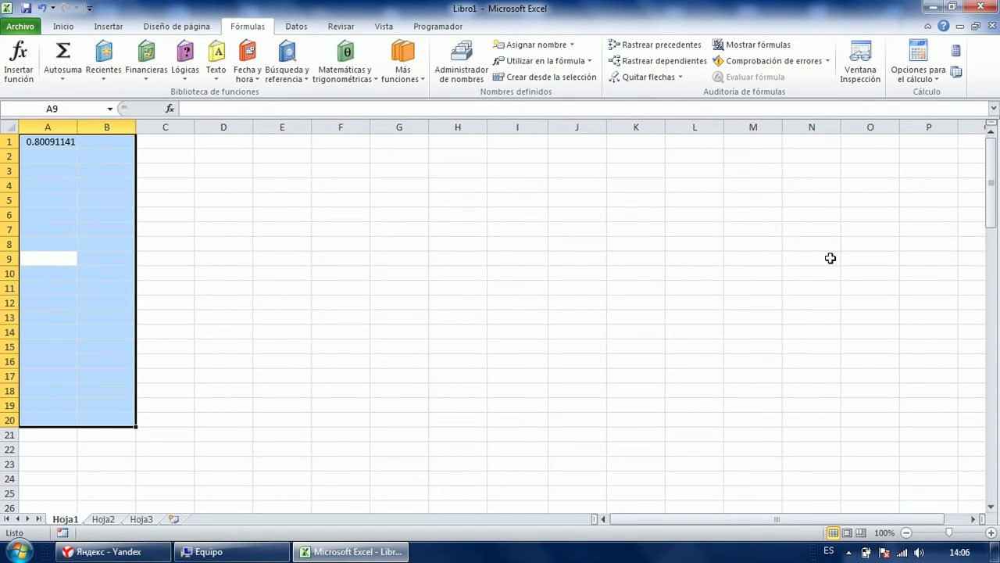
{"action": "type", "text": "=aleat"}
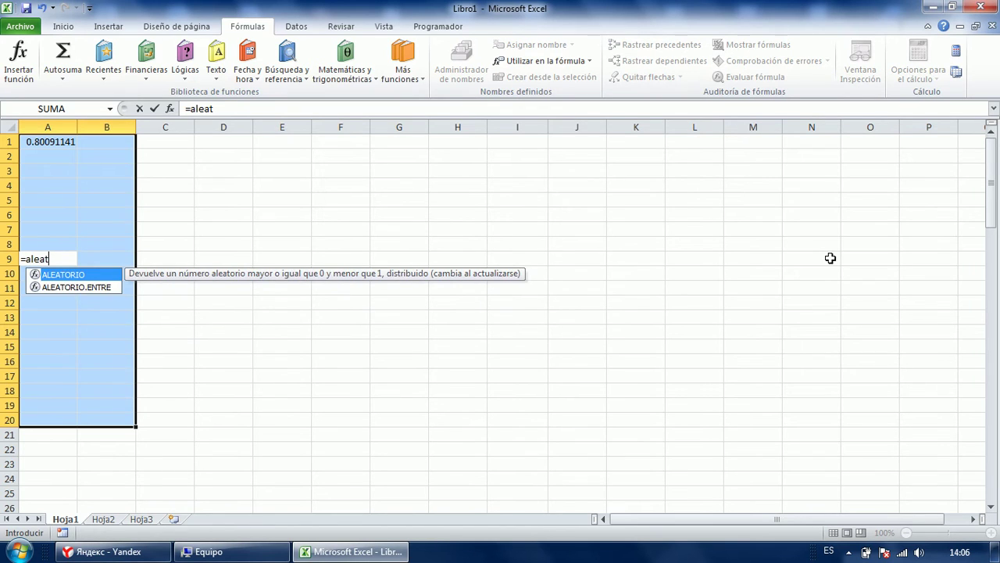
{"action": "key", "text": "Tab"}
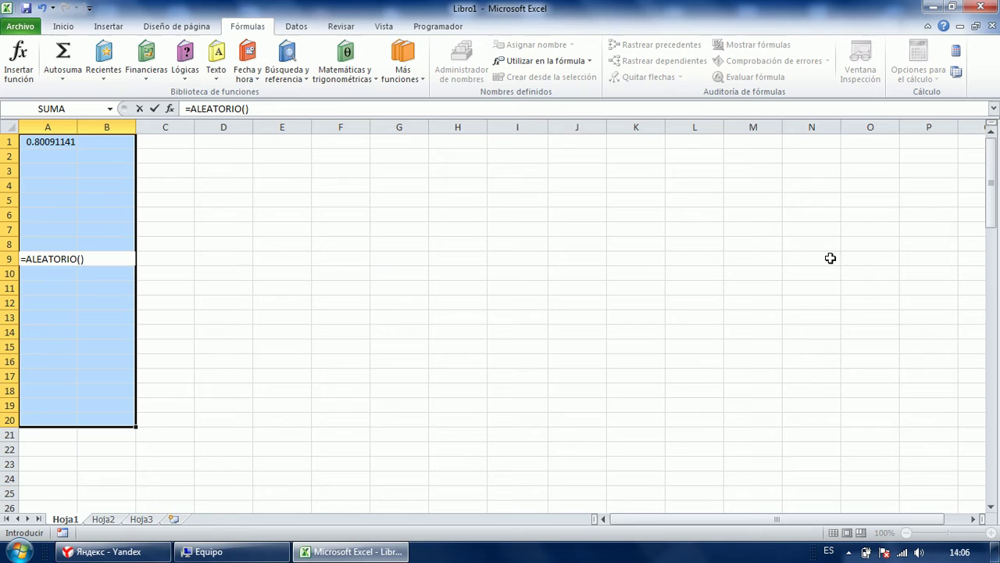
{"action": "key", "text": "ctrl+Return"}
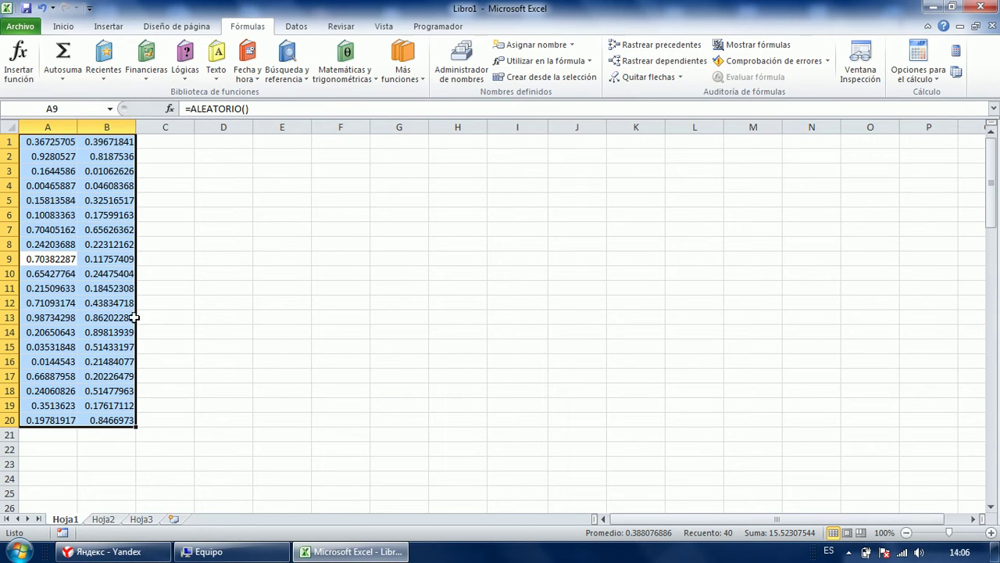
Step: Reselect the random-number block briefly, then pick the empty cell D7
{"action": "left_click", "coordinate": [160, 200]}
{"action": "left_click", "coordinate": [188, 284]}
{"action": "mouse_move", "coordinate": [33, 142]}
{"action": "left_mouse_down"}
{"action": "mouse_move", "coordinate": [127, 376]}
{"action": "mouse_move", "coordinate": [128, 420]}
{"action": "left_mouse_up"}
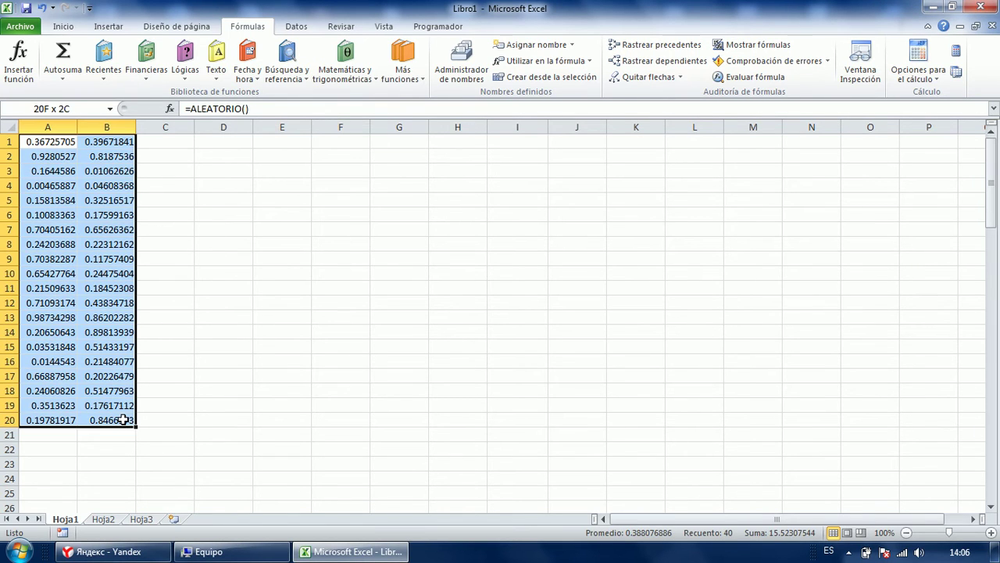
{"action": "left_click", "coordinate": [168, 304]}
{"action": "left_click", "coordinate": [232, 224]}
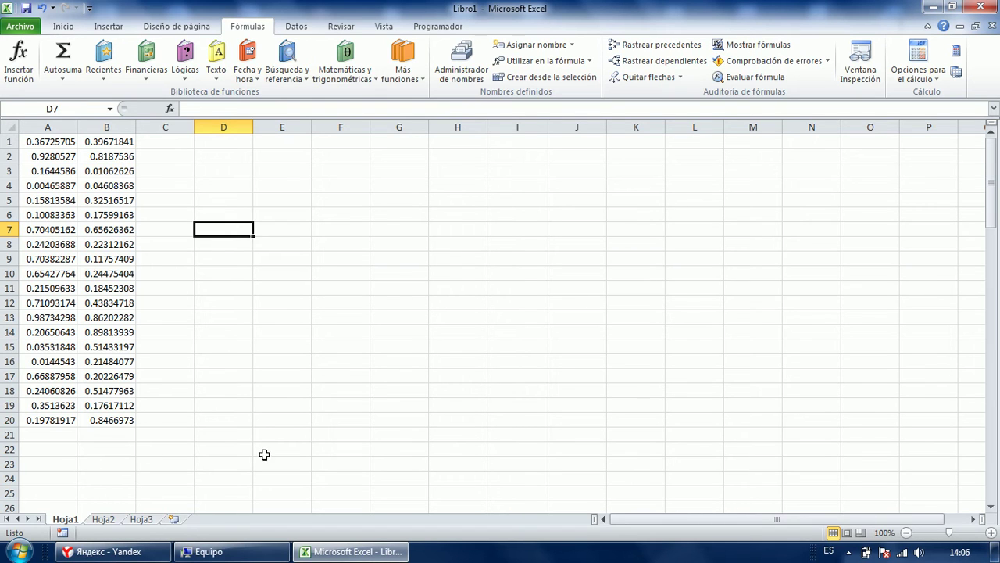
Step: Enter test values 5454 in D4 and 54 in D5 to trigger recalculation
{"action": "left_click", "coordinate": [222, 184]}
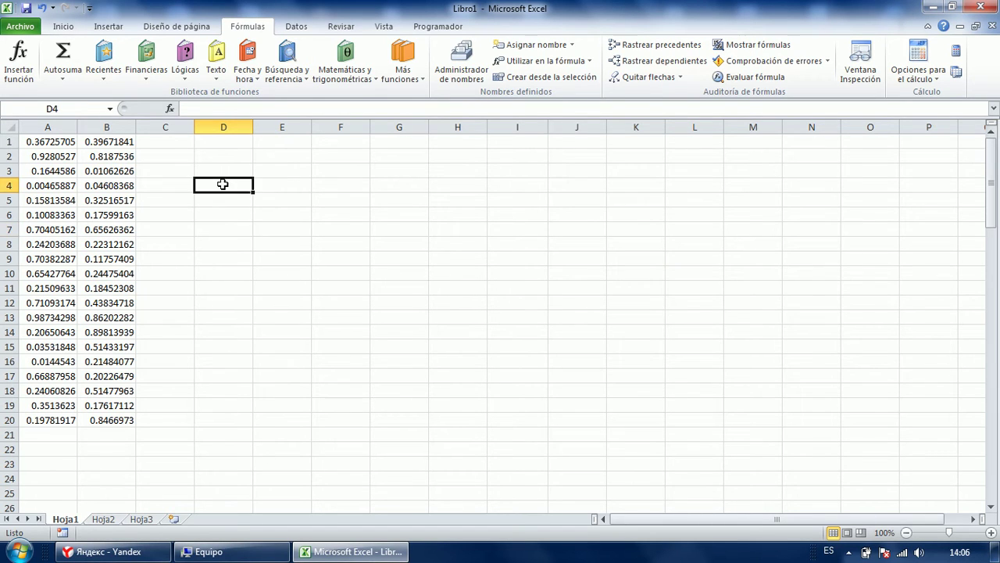
{"action": "type", "text": "5454"}
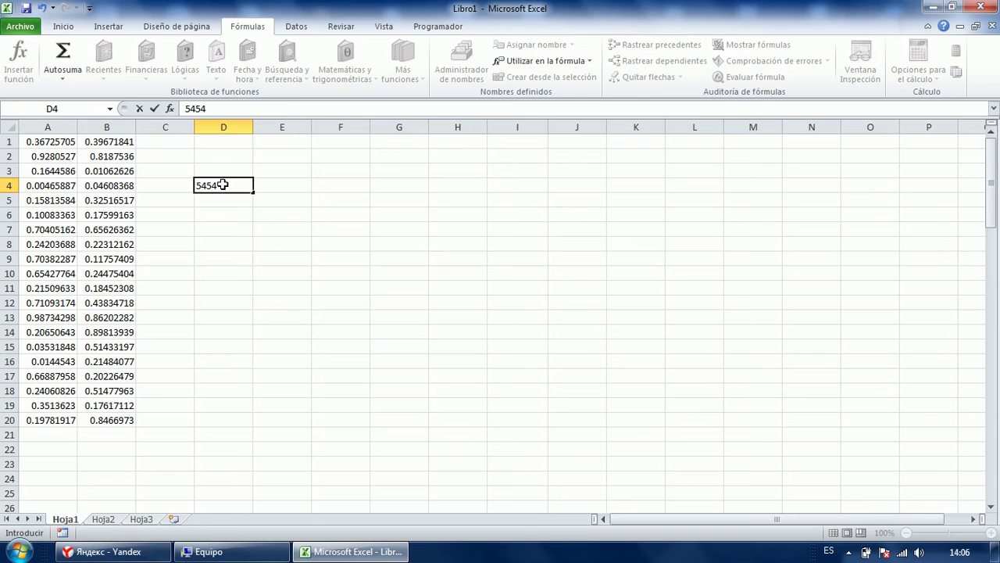
{"action": "key", "text": "Return"}
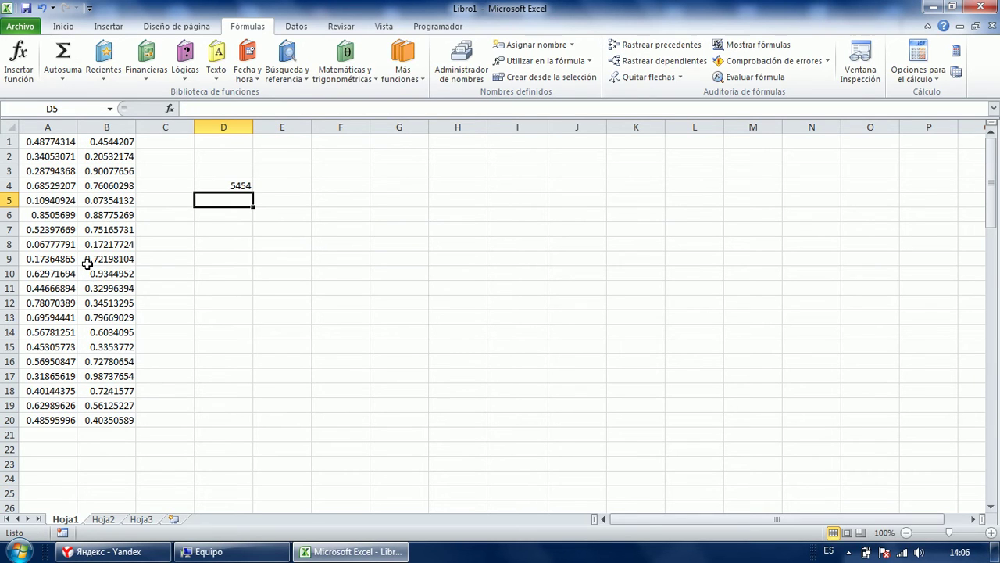
{"action": "type", "text": "54"}
{"action": "key", "text": "Return"}
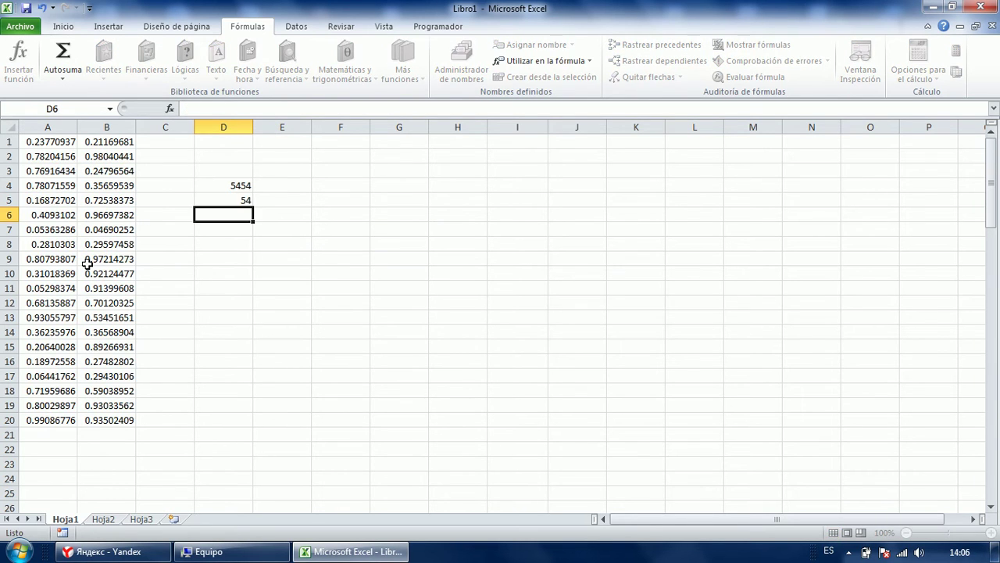
Step: Delete the test values in D4:D7 and select the random numbers in A1:B20
{"action": "left_click_drag", "start_coordinate": [224, 181], "coordinate": [240, 233]}
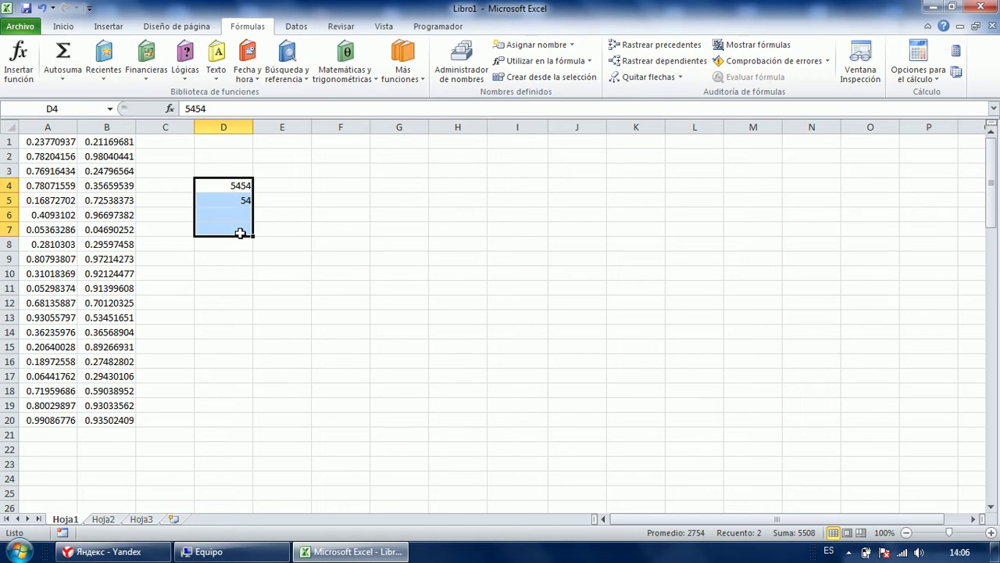
{"action": "key", "text": "Delete"}
{"action": "left_click", "coordinate": [180, 257]}
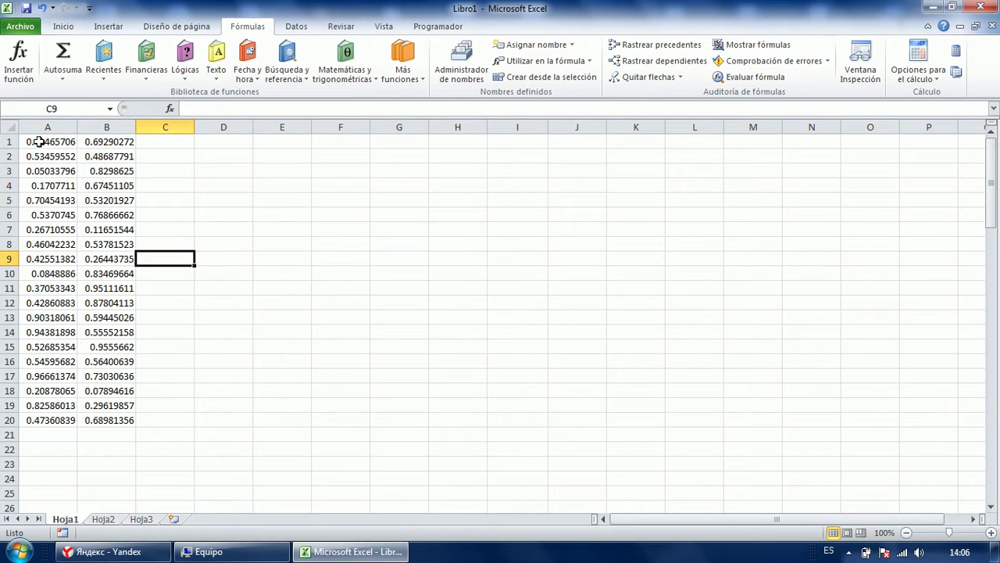
{"action": "left_click_drag", "start_coordinate": [39, 142], "coordinate": [108, 420]}
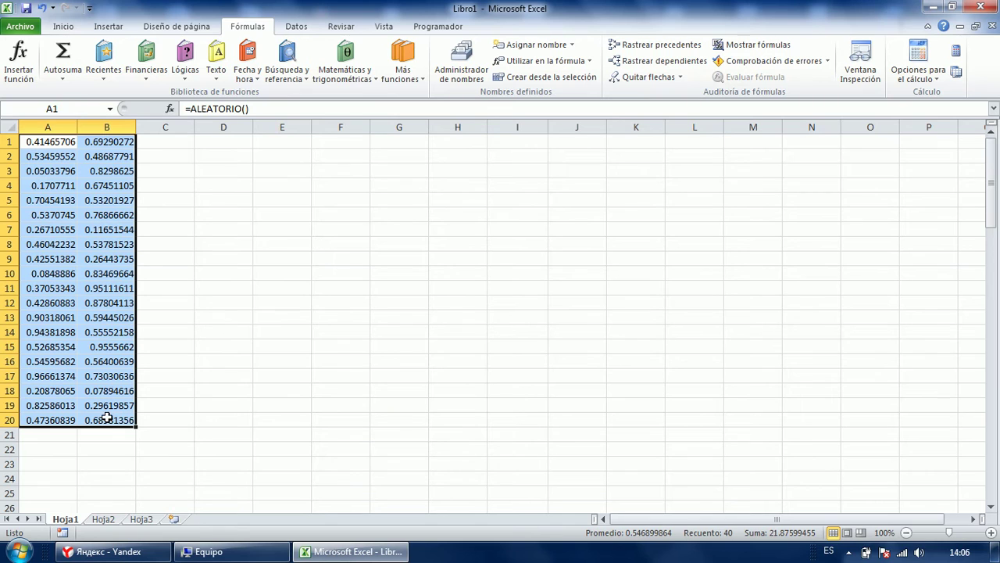
Step: Copy A1:B20 and try Paste Special values at A1, closing the dialog unpasted
{"action": "right_click", "coordinate": [39, 141]}
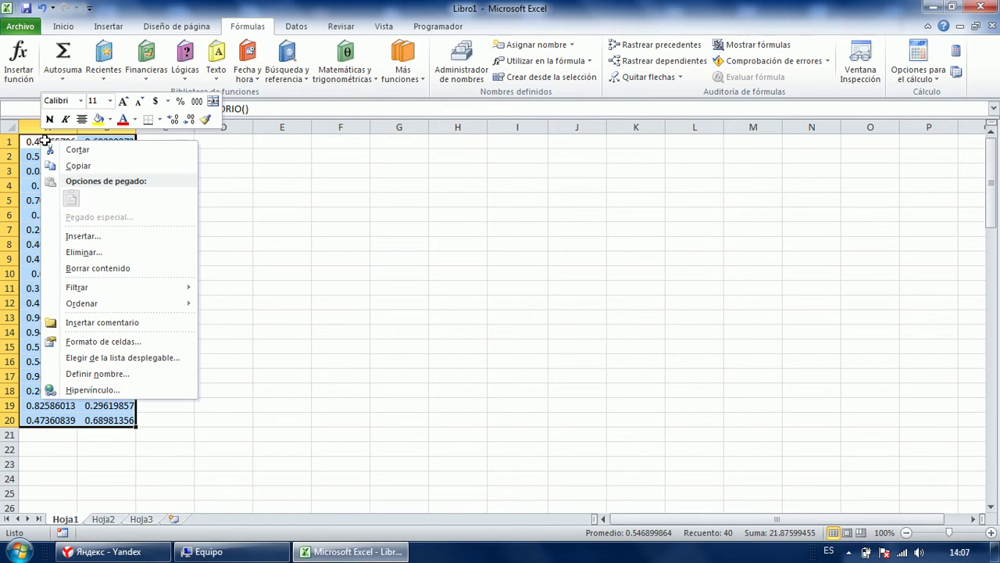
{"action": "left_click", "coordinate": [96, 166]}
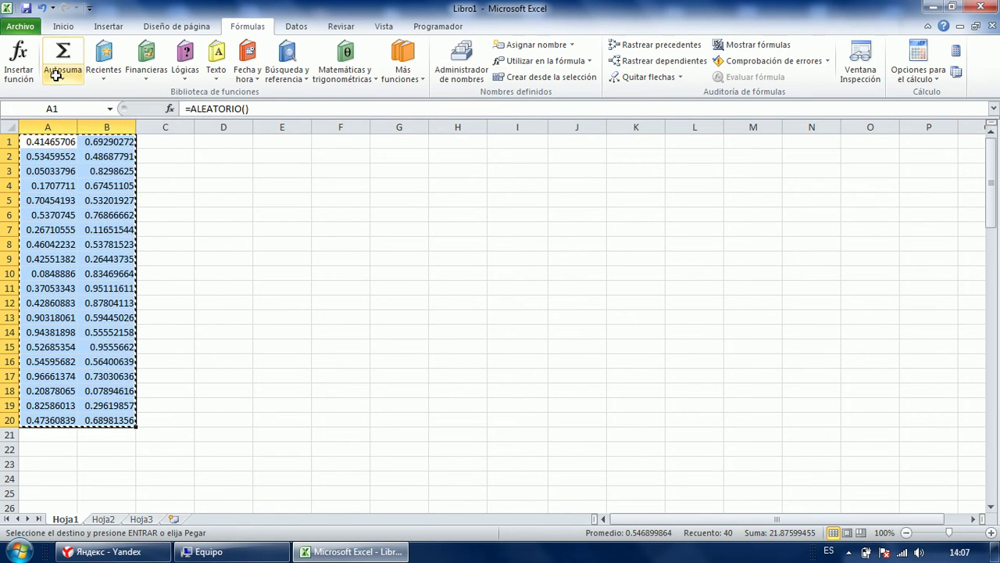
{"action": "left_click", "coordinate": [53, 30]}
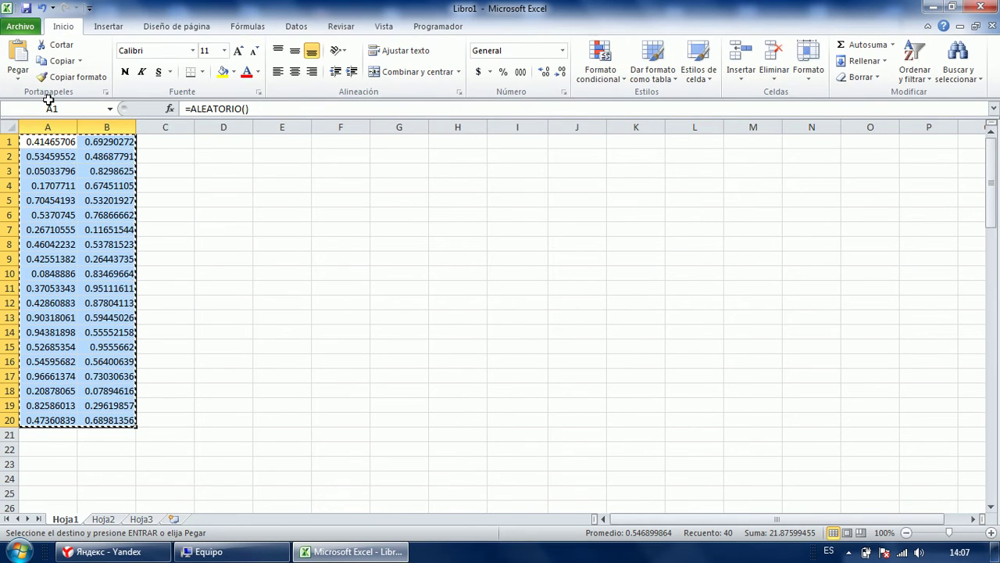
{"action": "right_click", "coordinate": [54, 147]}
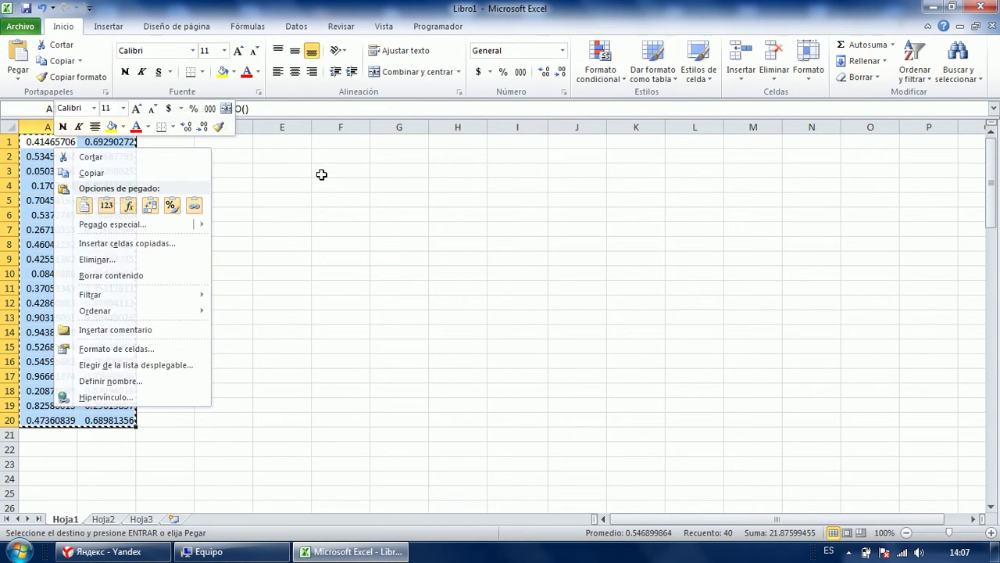
{"action": "key", "text": "Escape"}
{"action": "left_click", "coordinate": [61, 142]}
{"action": "right_click", "coordinate": [56, 145]}
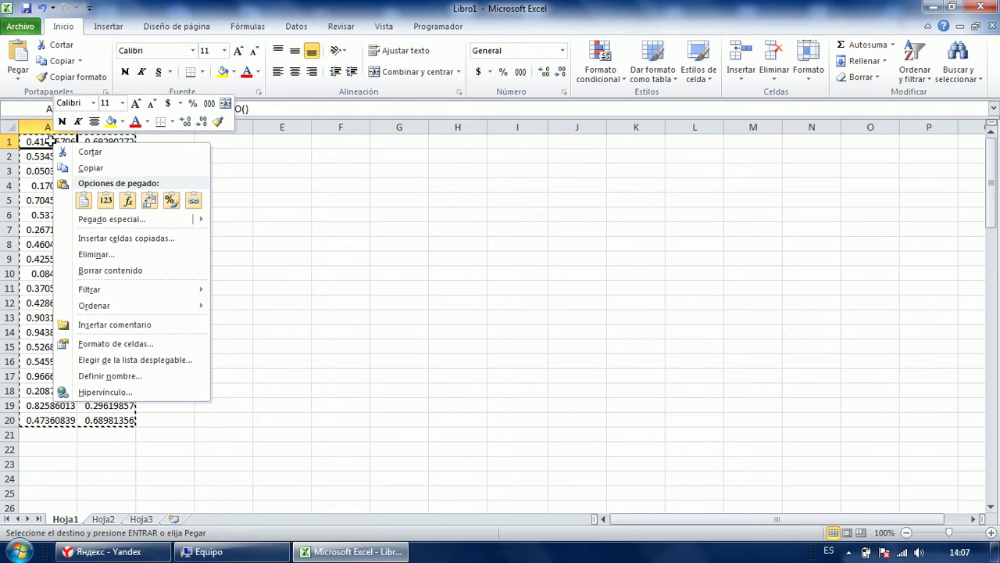
{"action": "left_click", "coordinate": [115, 221]}
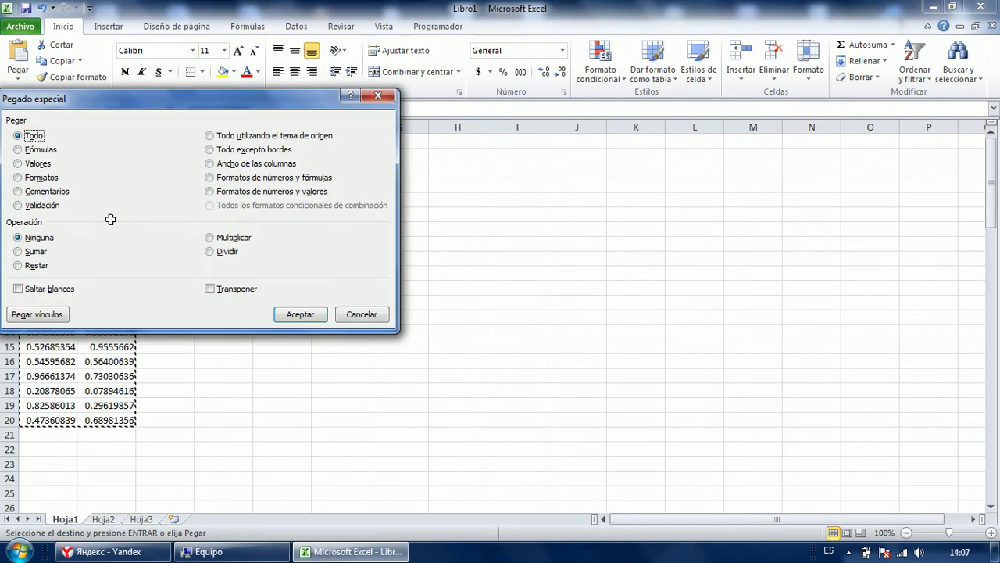
{"action": "left_click", "coordinate": [35, 165]}
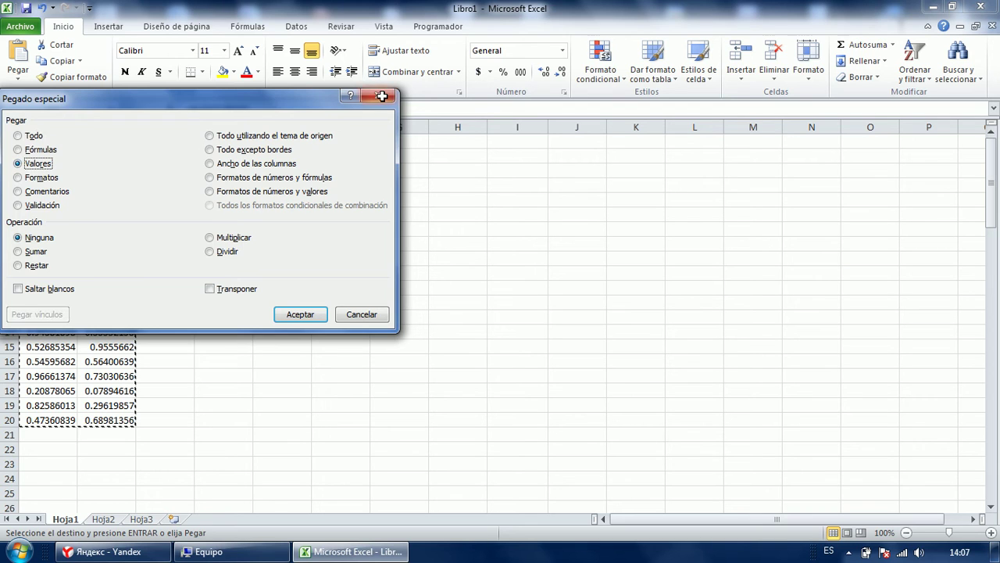
{"action": "left_click", "coordinate": [379, 94]}
Step: Paste the copied A1:B20 back over itself as fixed values (Pegar valores)
{"action": "right_click", "coordinate": [68, 143]}
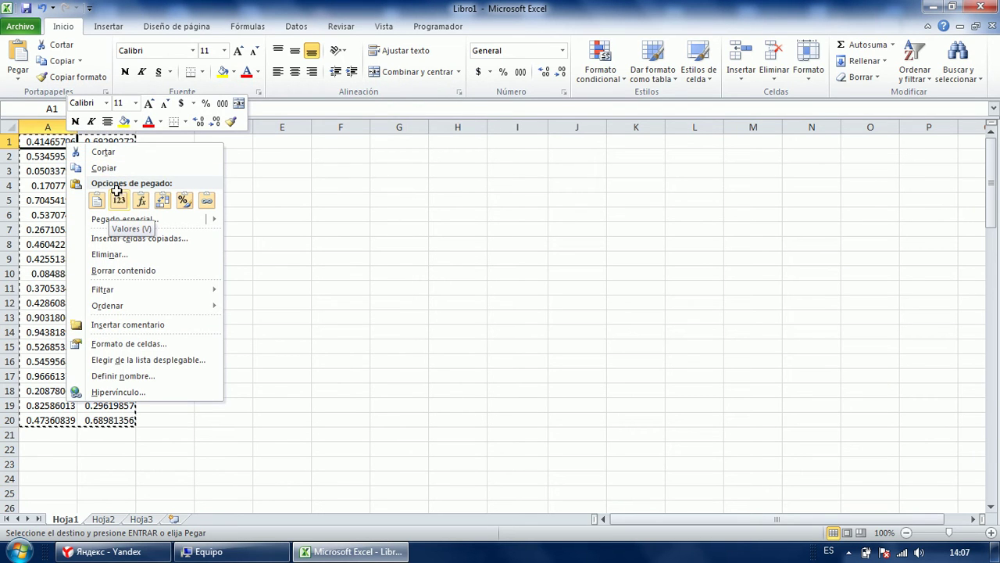
{"action": "left_click", "coordinate": [19, 78]}
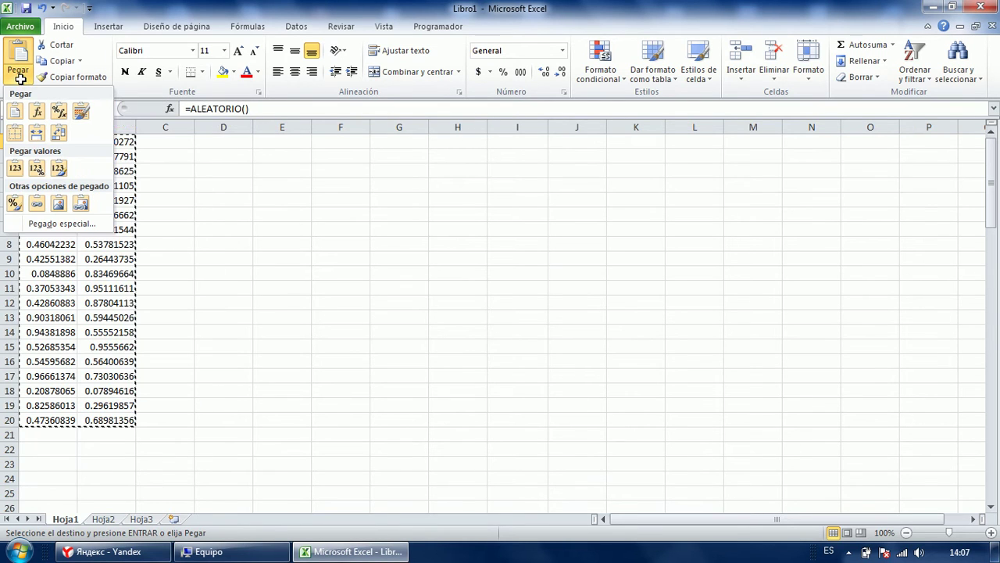
{"action": "left_click", "coordinate": [16, 167]}
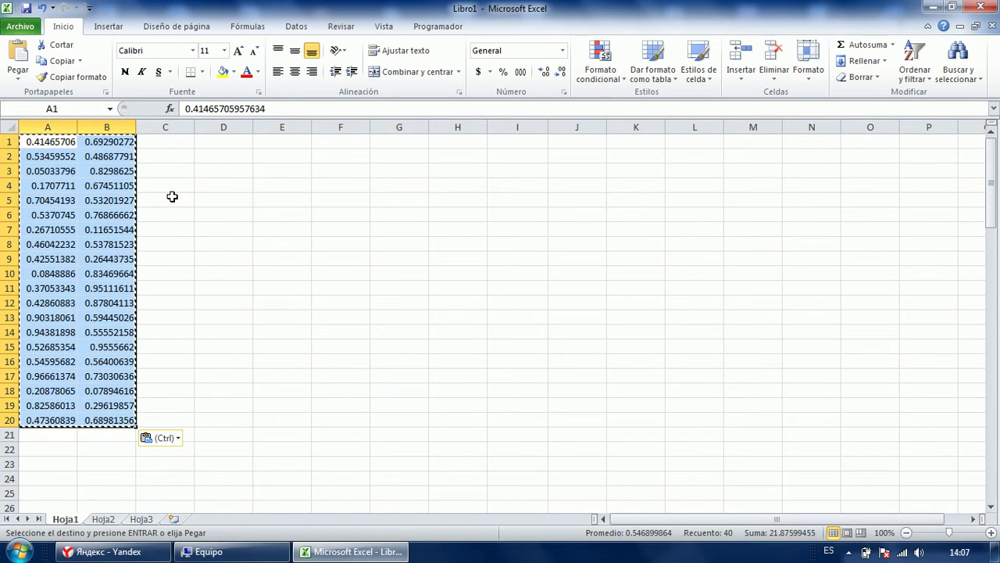
{"action": "left_click", "coordinate": [236, 215]}
{"action": "left_click_drag", "start_coordinate": [55, 142], "coordinate": [109, 420]}
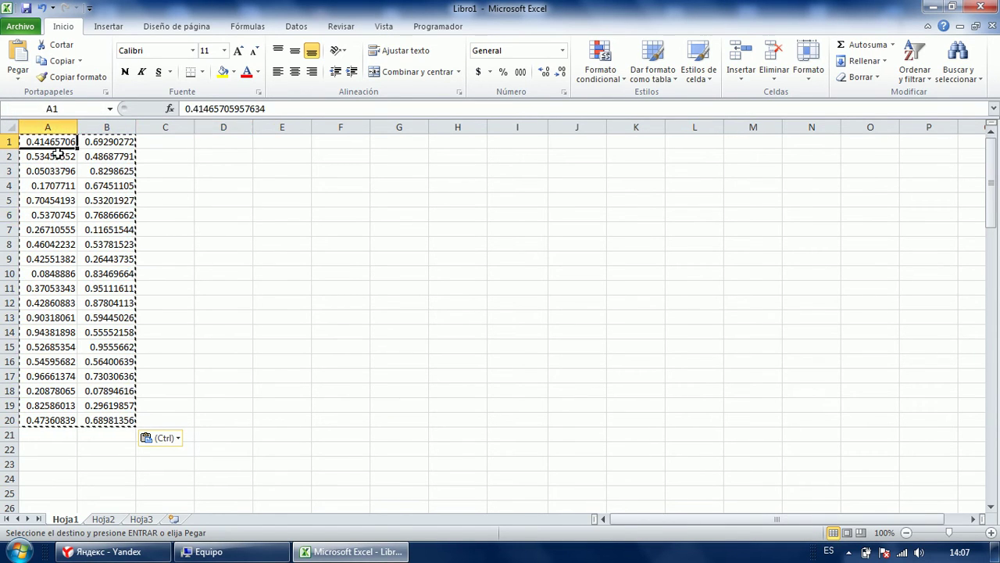
{"action": "left_click", "coordinate": [172, 302]}
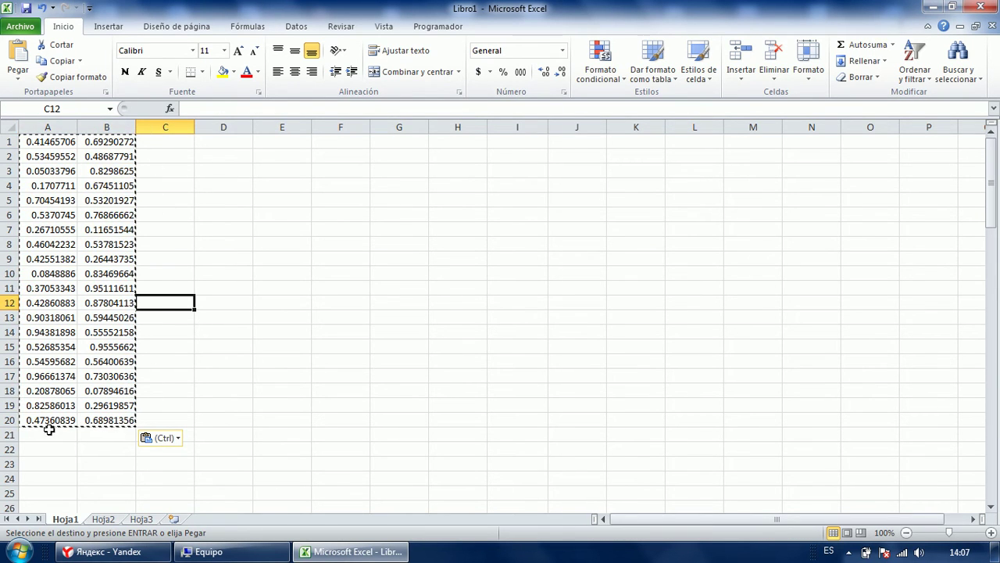
{"action": "left_click", "coordinate": [227, 260]}
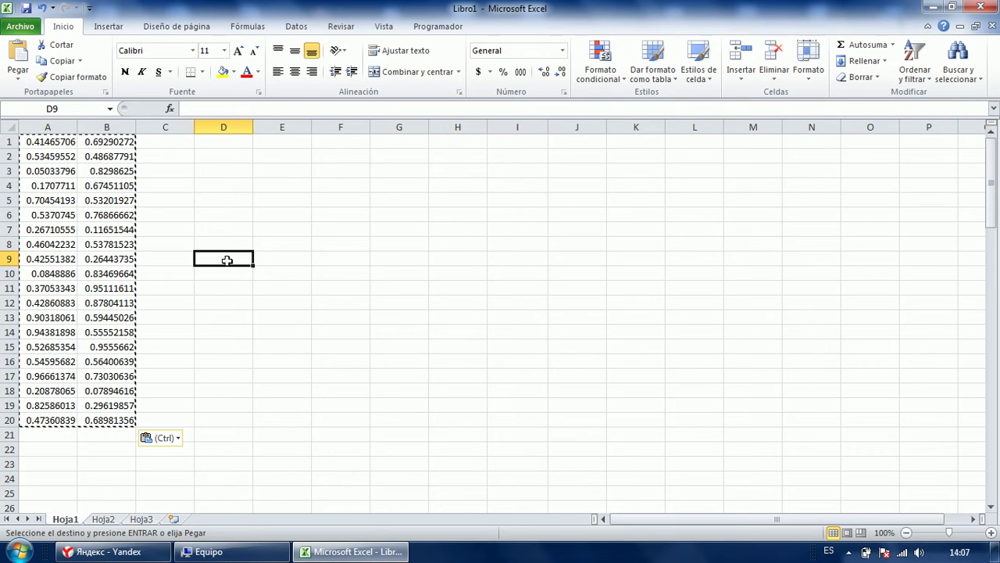
{"action": "right_click", "coordinate": [223, 144]}
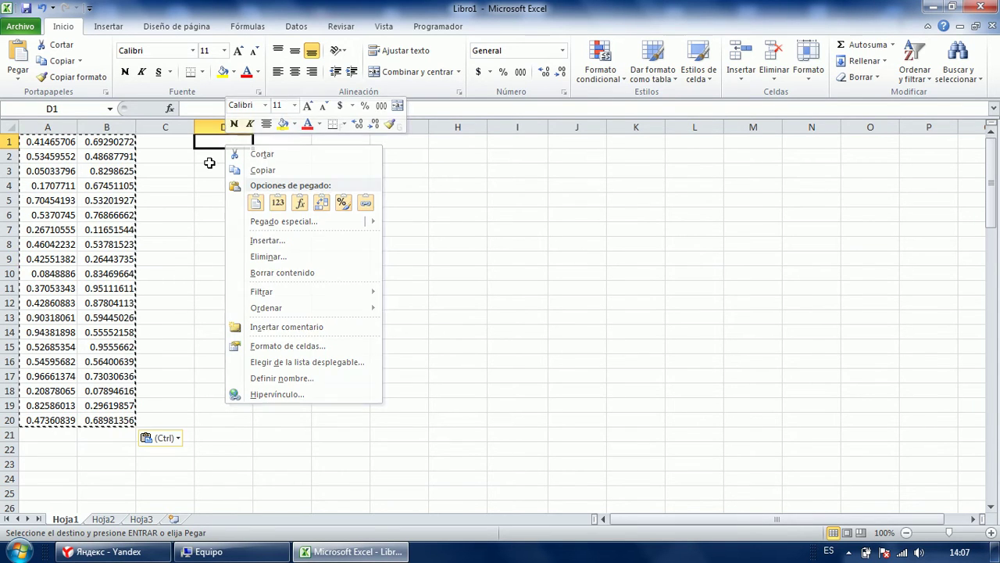
{"action": "left_click", "coordinate": [210, 164]}
{"action": "left_click", "coordinate": [283, 142]}
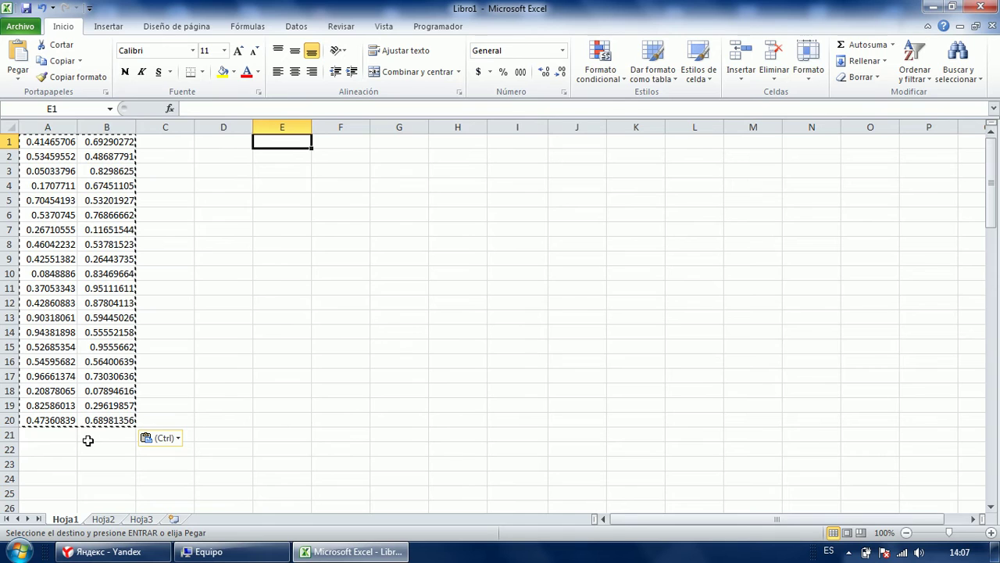
{"action": "right_click", "coordinate": [264, 138]}
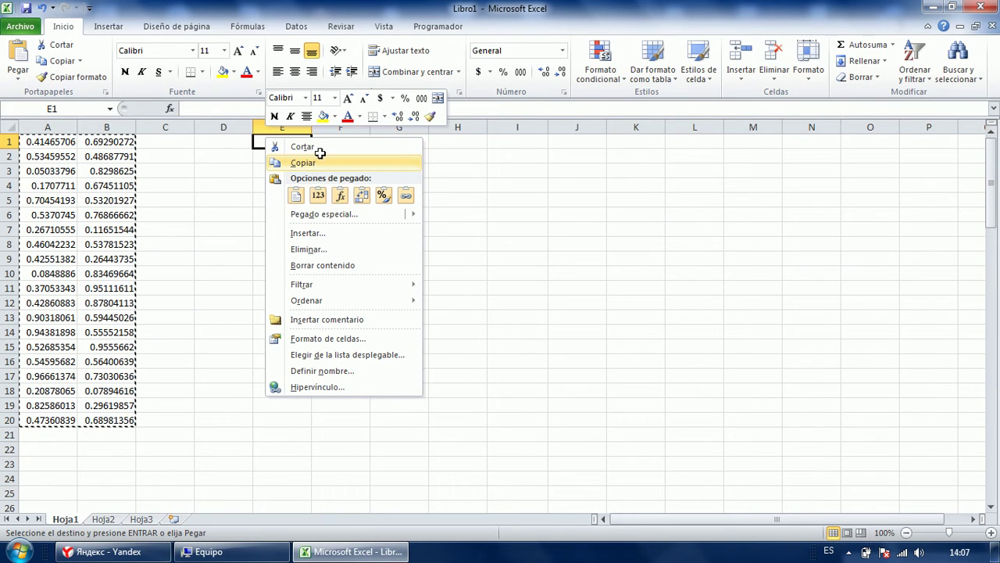
{"action": "left_click", "coordinate": [320, 200]}
{"action": "left_click", "coordinate": [436, 142]}
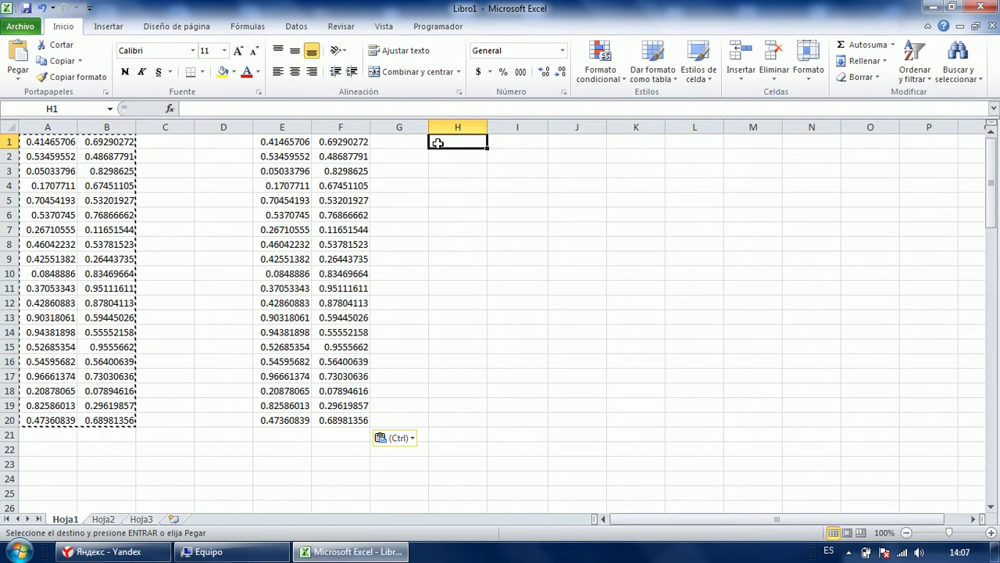
{"action": "right_click", "coordinate": [438, 142]}
{"action": "left_click", "coordinate": [490, 202]}
{"action": "left_click", "coordinate": [344, 143]}
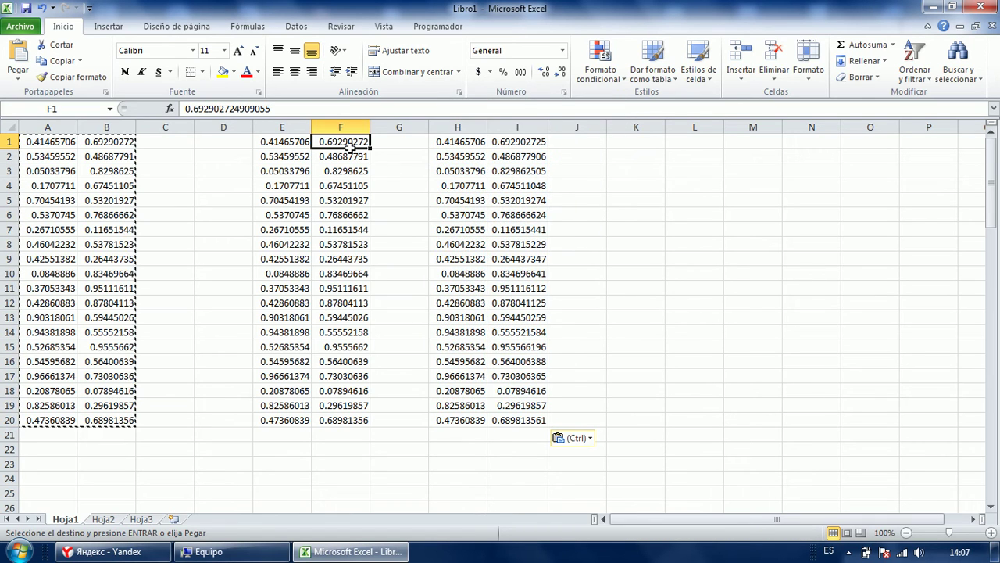
{"action": "right_click", "coordinate": [348, 143]}
{"action": "left_click", "coordinate": [399, 201]}
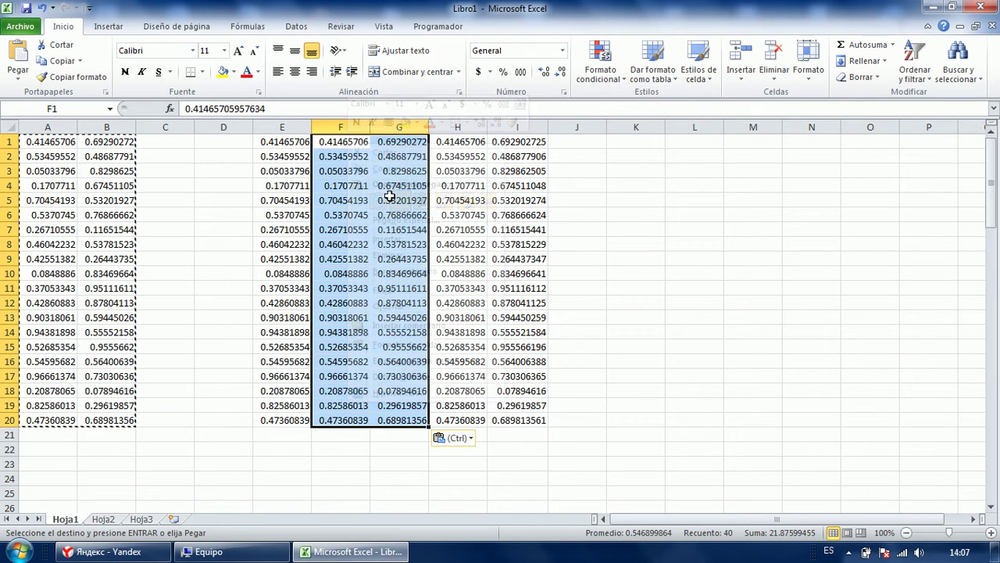
{"action": "left_click", "coordinate": [258, 200]}
{"action": "key", "text": "Escape"}
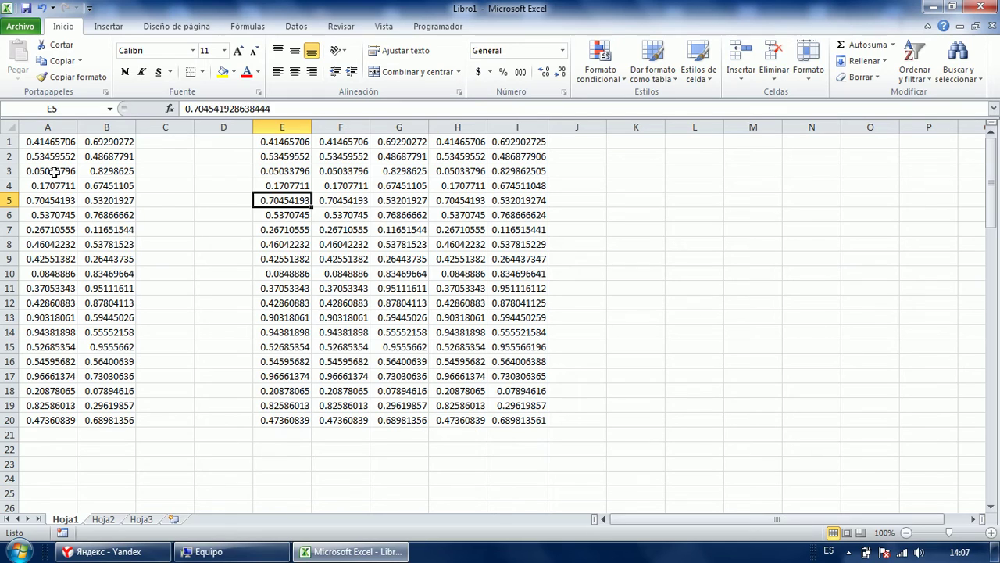
{"action": "left_click", "coordinate": [159, 181]}
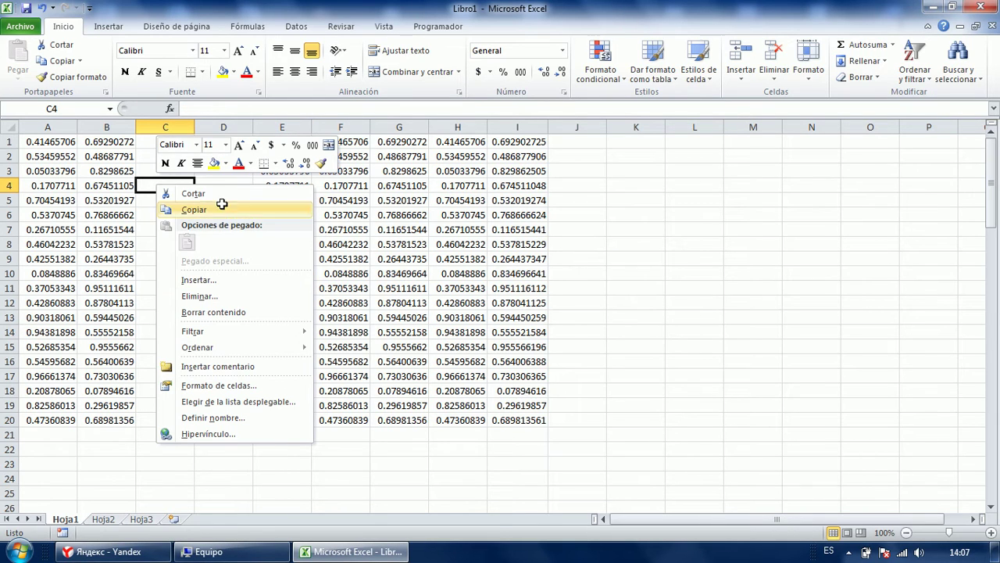
{"action": "left_click", "coordinate": [422, 270]}
{"action": "left_click", "coordinate": [238, 276]}
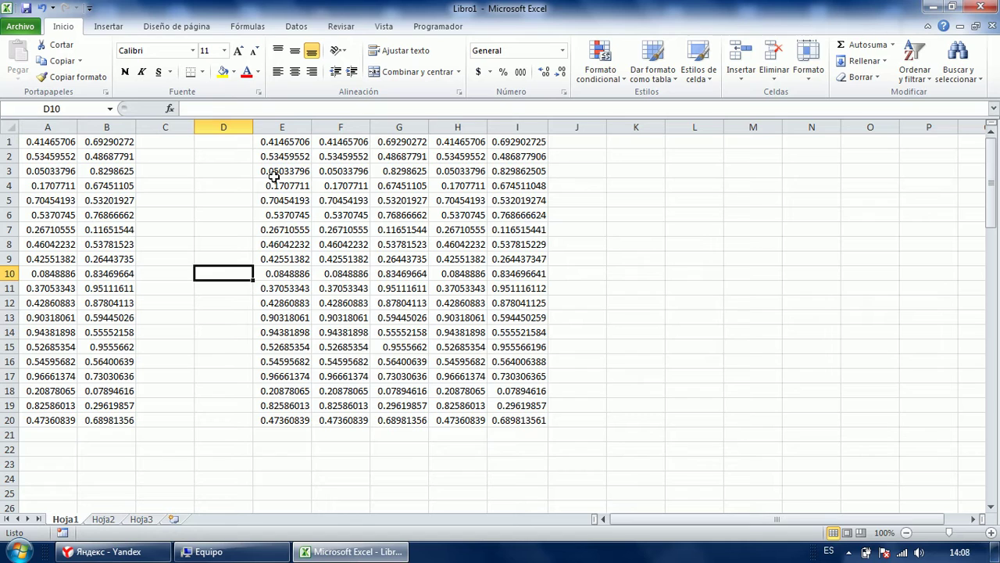
{"action": "left_click", "coordinate": [213, 152]}
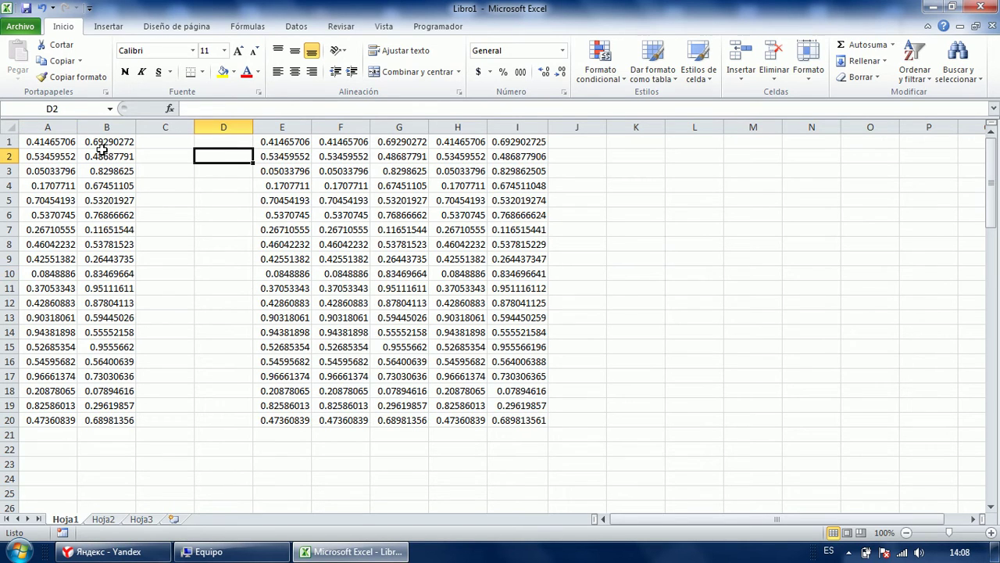
{"action": "left_click", "coordinate": [145, 200]}
{"action": "left_click", "coordinate": [283, 288]}
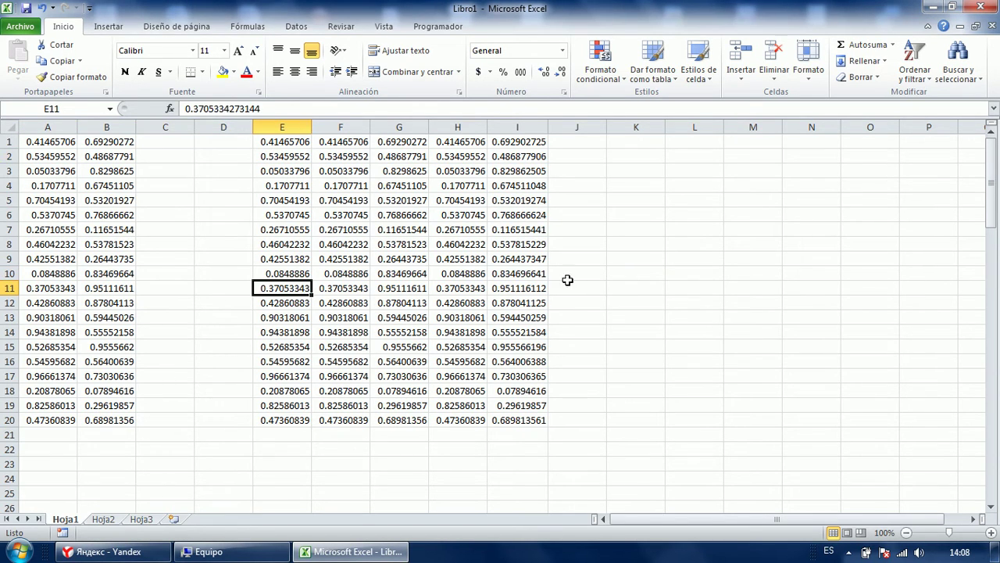
{"action": "left_click", "coordinate": [408, 204]}
{"action": "left_click", "coordinate": [403, 250]}
{"action": "left_click", "coordinate": [401, 328]}
{"action": "left_click", "coordinate": [850, 554]}
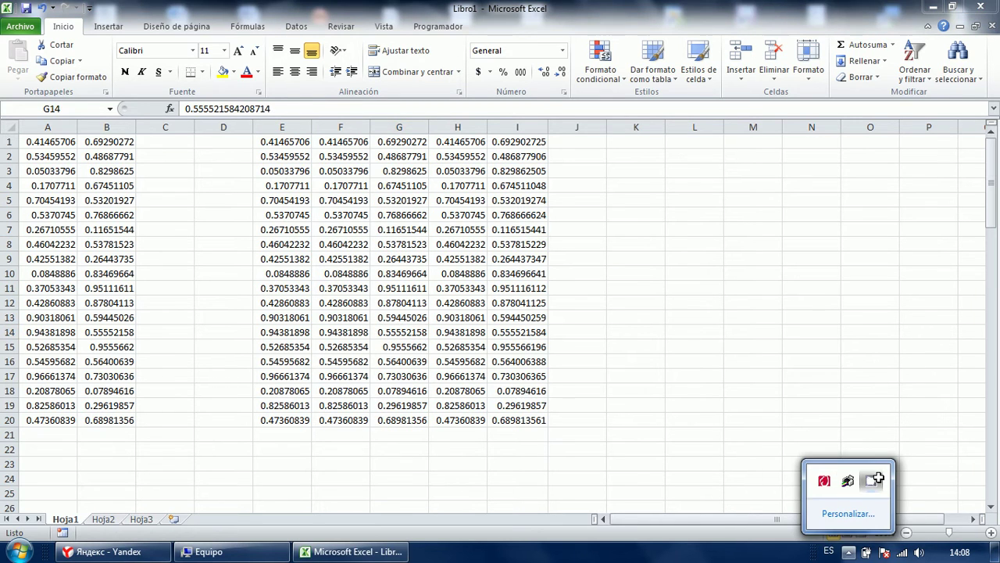
{"action": "left_click", "coordinate": [871, 481]}
{"action": "left_click", "coordinate": [479, 113]}
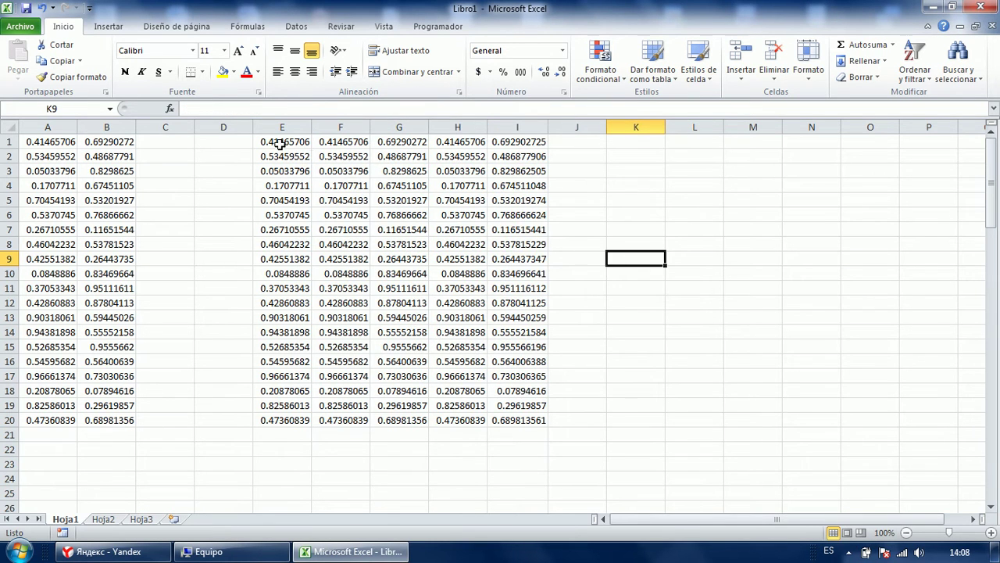
{"action": "left_click_drag", "start_coordinate": [279, 143], "coordinate": [558, 457]}
{"action": "key", "text": "Delete"}
{"action": "left_click", "coordinate": [473, 366]}
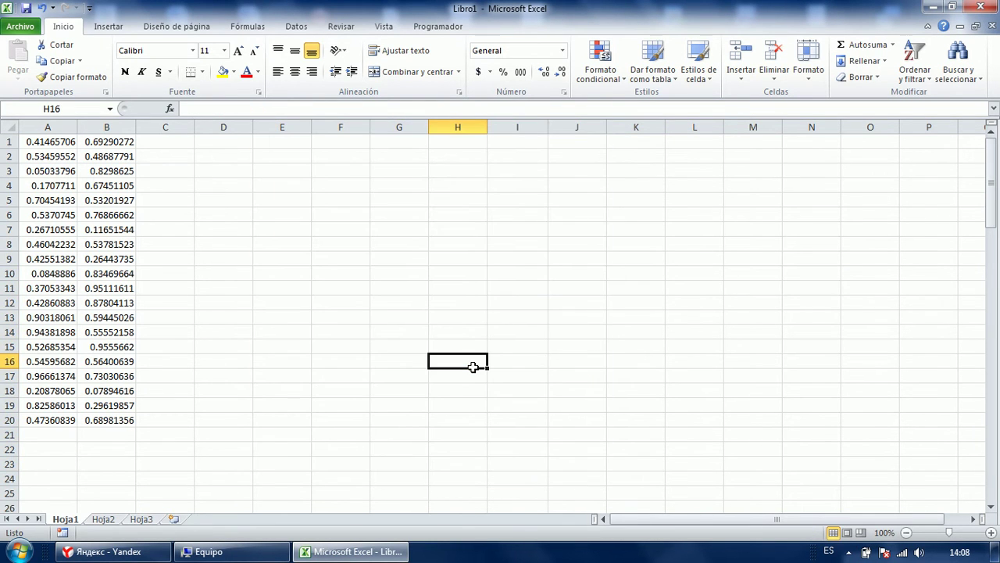
Step: Delete the numbers in A1:B19
{"action": "mouse_move", "coordinate": [52, 140]}
{"action": "left_mouse_down"}
{"action": "mouse_move", "coordinate": [98, 272]}
{"action": "mouse_move", "coordinate": [123, 276]}
{"action": "left_mouse_up"}
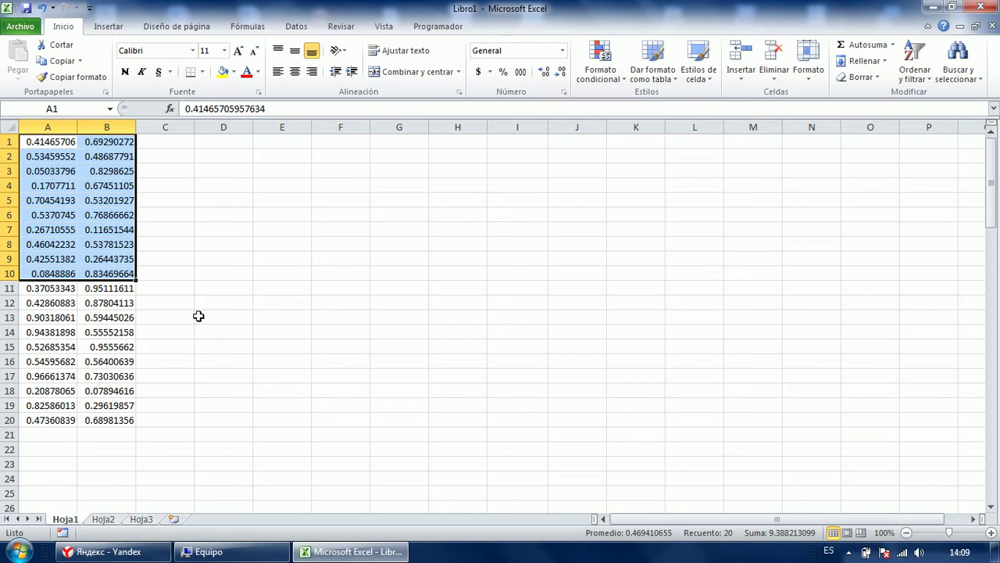
{"action": "left_click_drag", "start_coordinate": [43, 140], "coordinate": [125, 407]}
{"action": "key", "text": "Delete"}
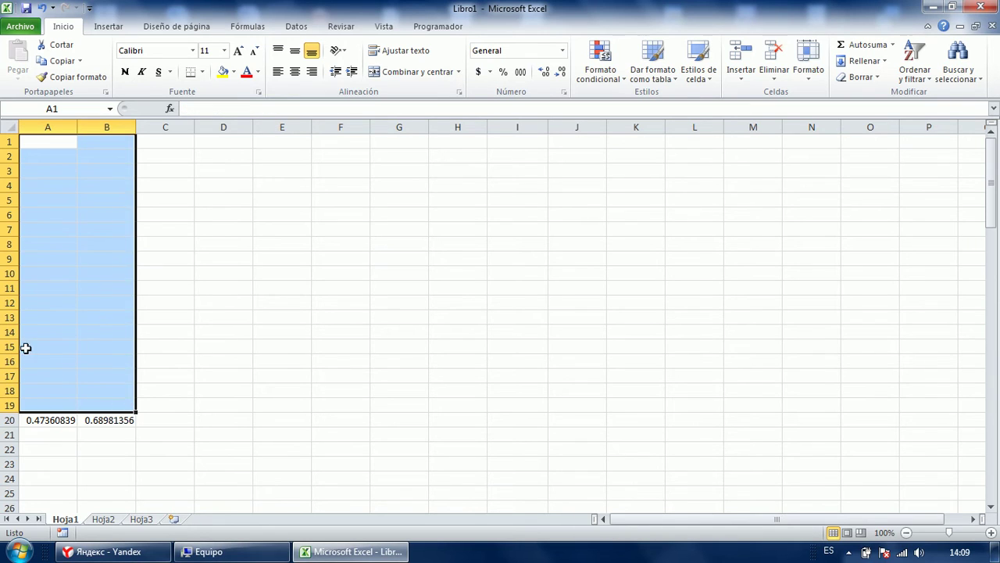
Step: Clear the leftover row 20 numbers, then select A1:A20
{"action": "left_click_drag", "start_coordinate": [35, 361], "coordinate": [167, 477]}
{"action": "key", "text": "Delete"}
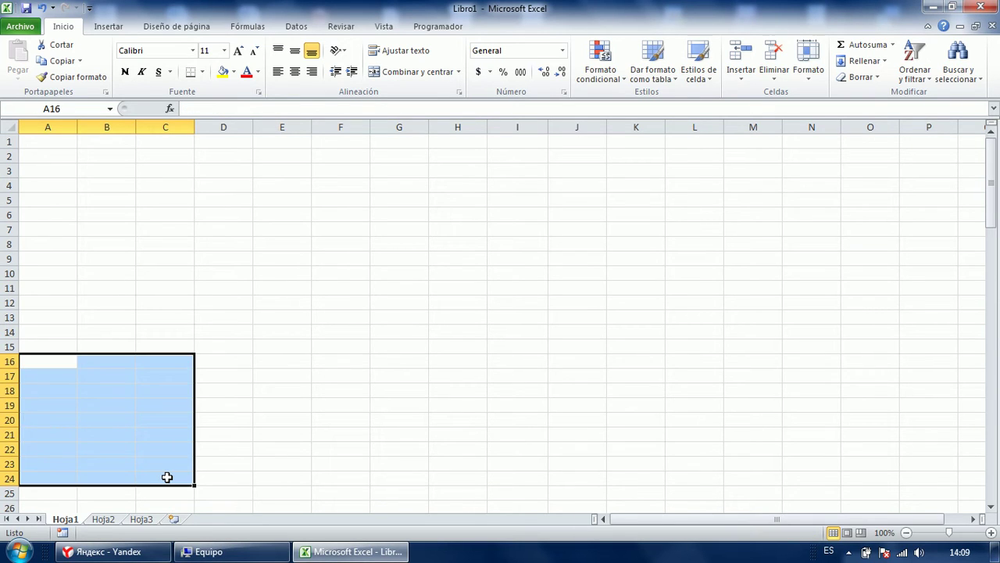
{"action": "left_click", "coordinate": [677, 345]}
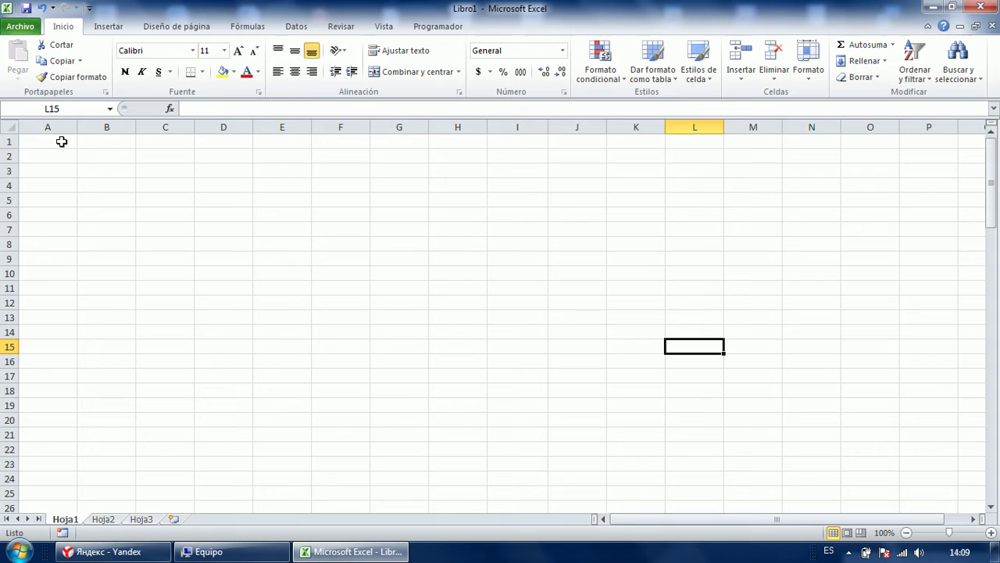
{"action": "left_click_drag", "start_coordinate": [62, 142], "coordinate": [62, 425]}
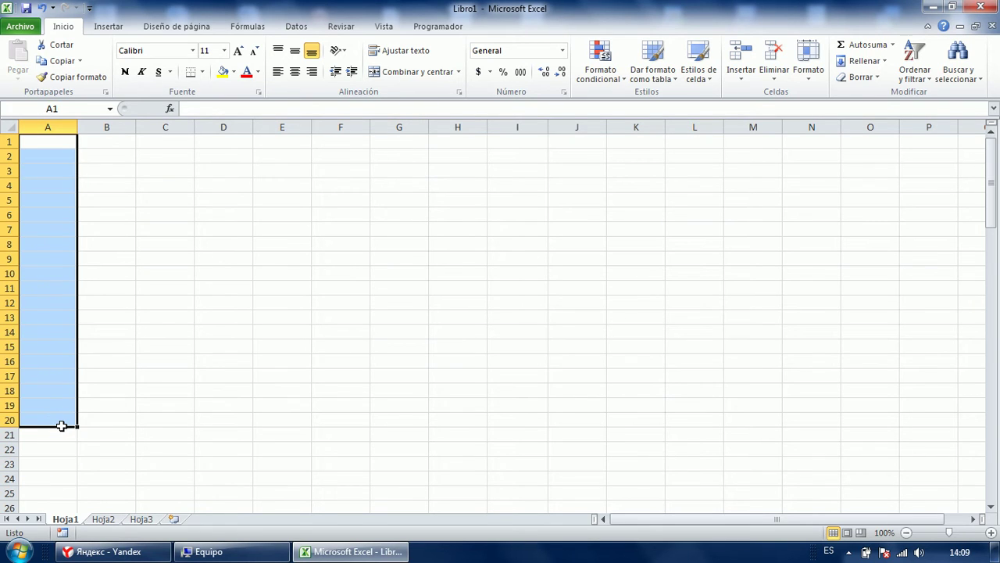
Step: Fill A1:A20 with =ALEATORIO() using Ctrl+Enter
{"action": "type", "text": "=aleatr"}
{"action": "key", "text": "BackSpace"}
{"action": "type", "text": "o"}
{"action": "key", "text": "Tab"}
{"action": "type", "text": ")"}
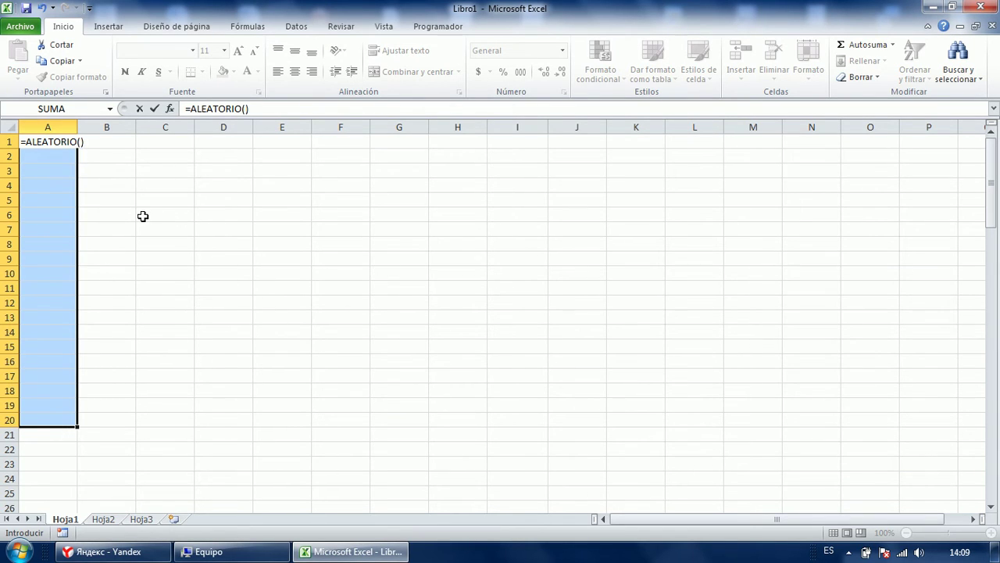
{"action": "key", "text": "ctrl+Return"}
Step: Copy A1:A20 and paste it back as fixed values via Pegar valores
{"action": "key", "text": "ctrl+c"}
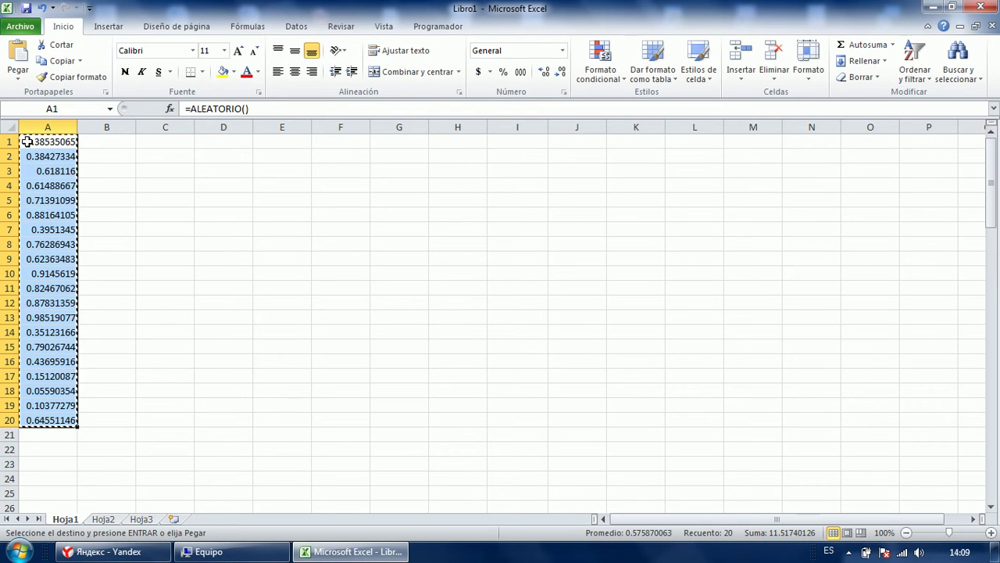
{"action": "right_click", "coordinate": [27, 141]}
{"action": "left_click", "coordinate": [82, 200]}
{"action": "left_click", "coordinate": [118, 190]}
{"action": "left_click", "coordinate": [167, 304]}
{"action": "left_click", "coordinate": [160, 186]}
{"action": "left_click", "coordinate": [164, 140]}
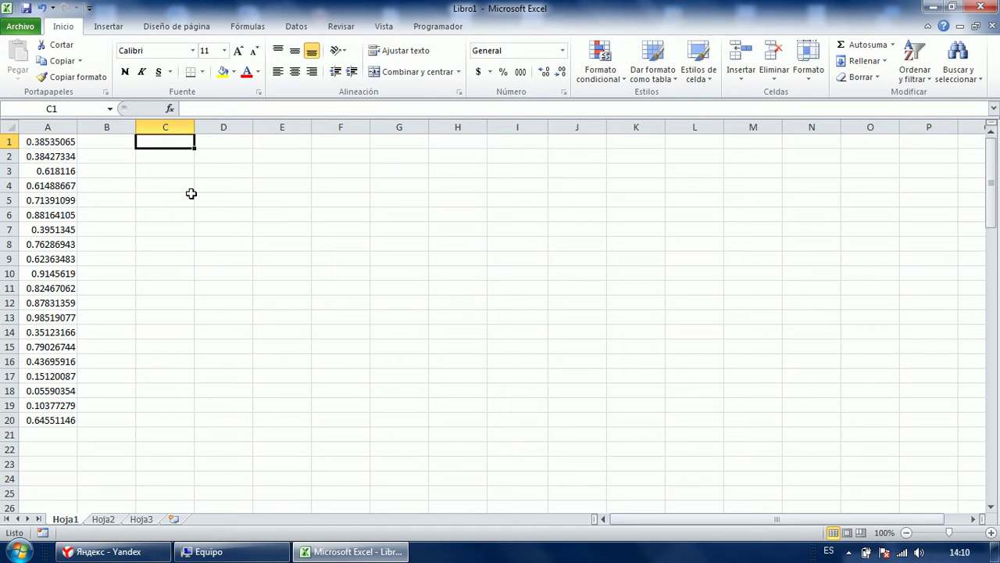
Step: Label cell C1 'Nro datos'
{"action": "type", "text": "=c"}
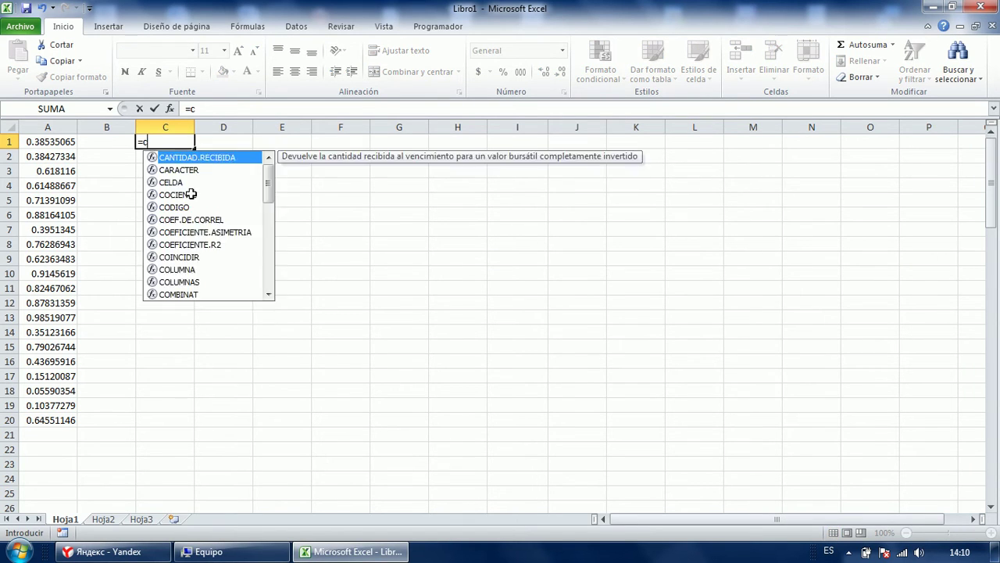
{"action": "type", "text": "on"}
{"action": "key", "text": "Escape"}
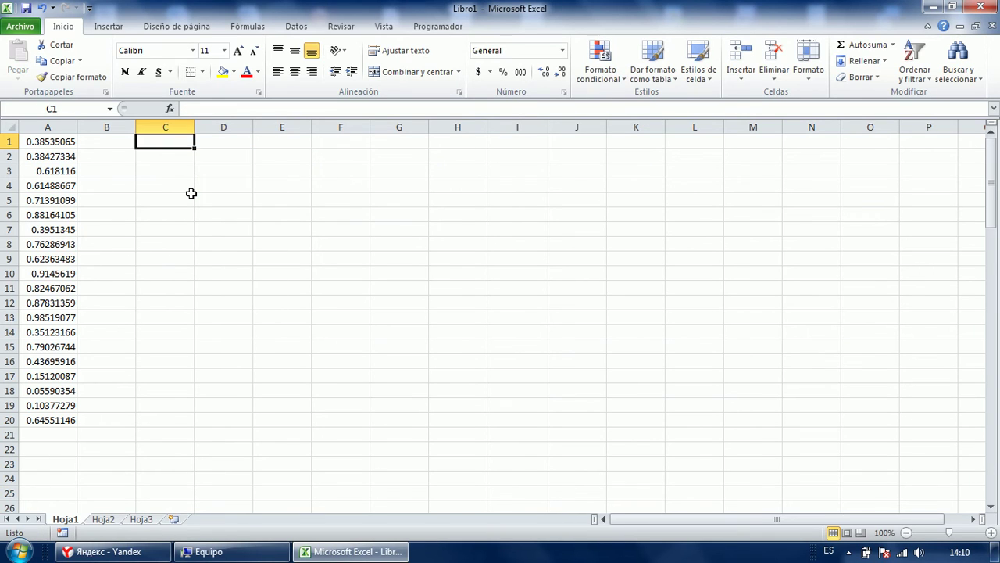
{"action": "type", "text": "Nro datos"}
{"action": "key", "text": "Return"}
Step: Enter =CONTAR(A1:A20) in D1 to count the 20 values in column A
{"action": "key", "text": "Up"}
{"action": "key", "text": "Right"}
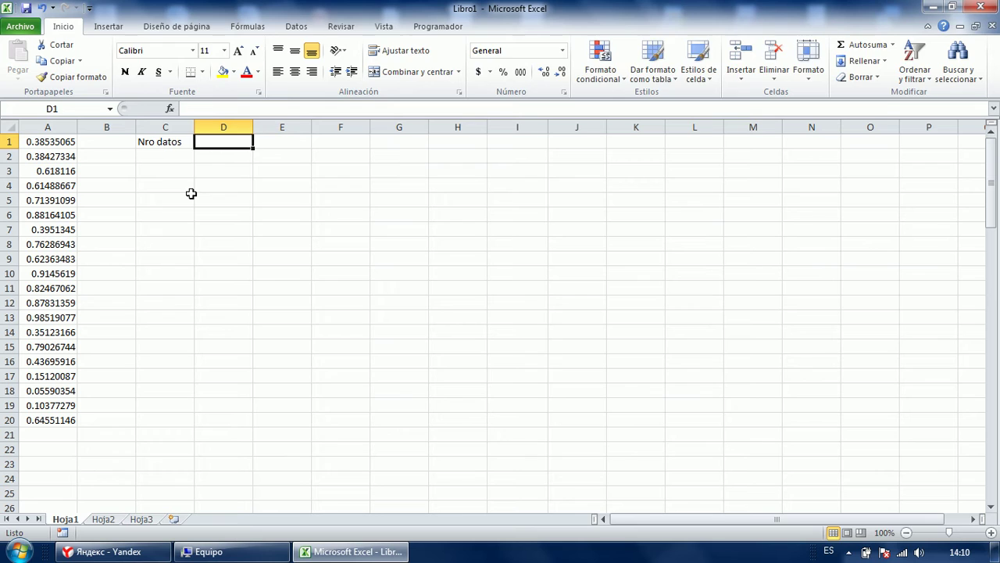
{"action": "type", "text": "=conta"}
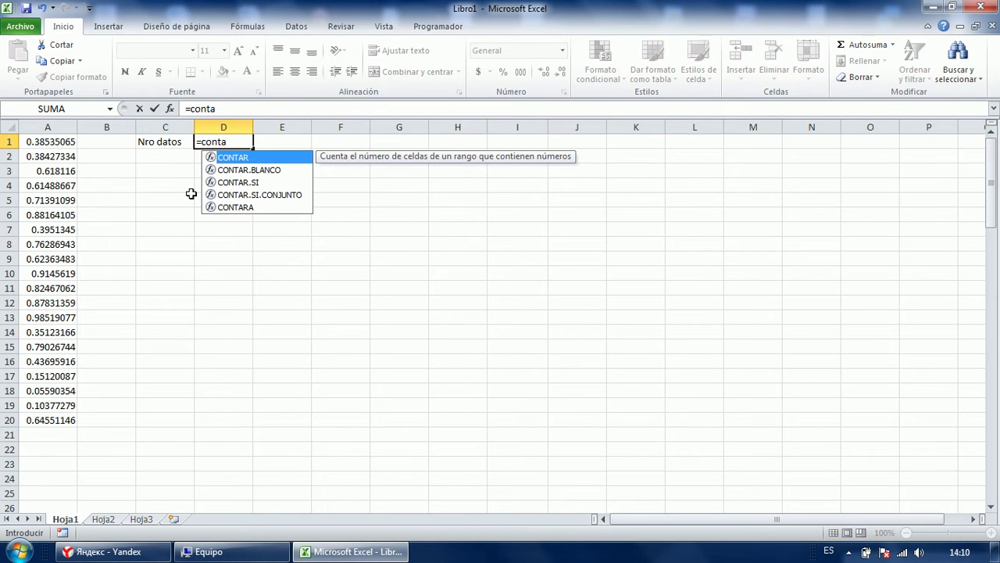
{"action": "key", "text": "Tab"}
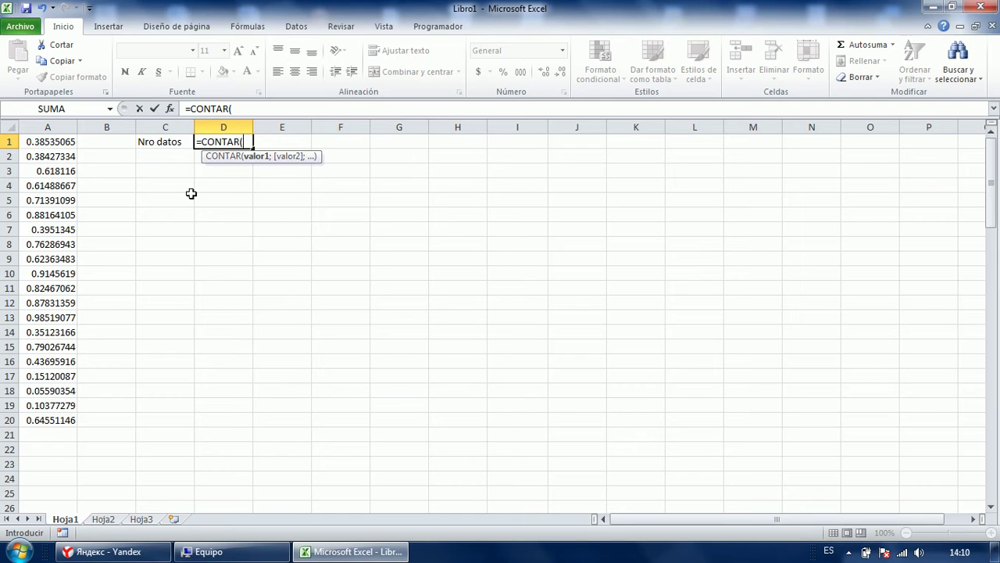
{"action": "key", "text": "Down"}
{"action": "key", "text": "Down"}
{"action": "key", "text": "Down"}
{"action": "key", "text": "Down"}
{"action": "key", "text": "Down"}
{"action": "key", "text": "Left"}
{"action": "key", "text": "Left"}
{"action": "key", "text": "Up"}
{"action": "key", "text": "Up"}
{"action": "key", "text": "Up"}
{"action": "key", "text": "Up"}
{"action": "key", "text": "Up"}
{"action": "key", "text": "Left"}
{"action": "key", "text": "shift+Down"}
{"action": "key", "text": "shift+Down"}
{"action": "key", "text": "shift+Down"}
{"action": "key", "text": "shift+Down"}
{"action": "key", "text": "shift+Down"}
{"action": "key", "text": "shift+Down"}
{"action": "key", "text": "ctrl+shift+Down"}
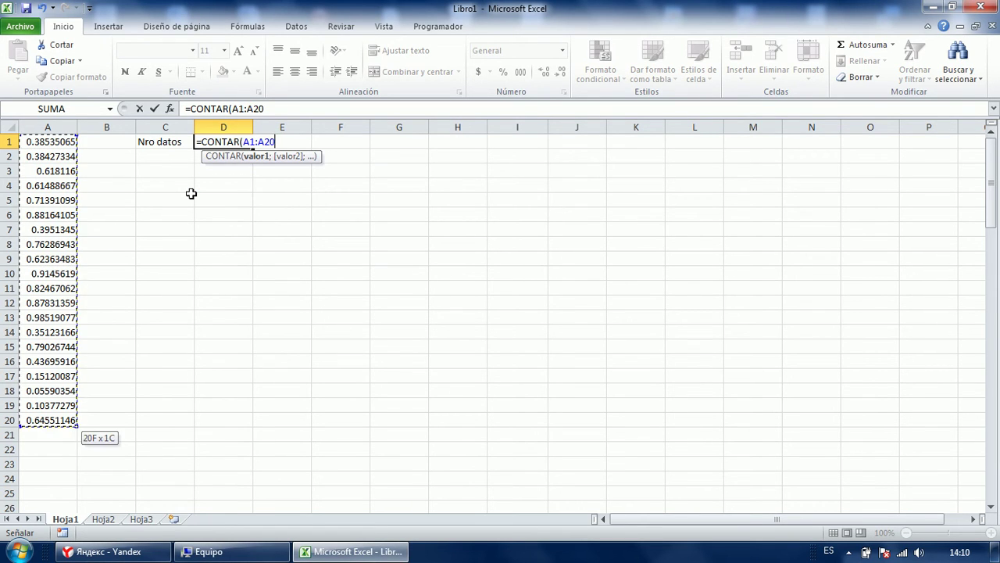
{"action": "key", "text": "ctrl+shift+Up"}
{"action": "key", "text": "ctrl+shift+Down"}
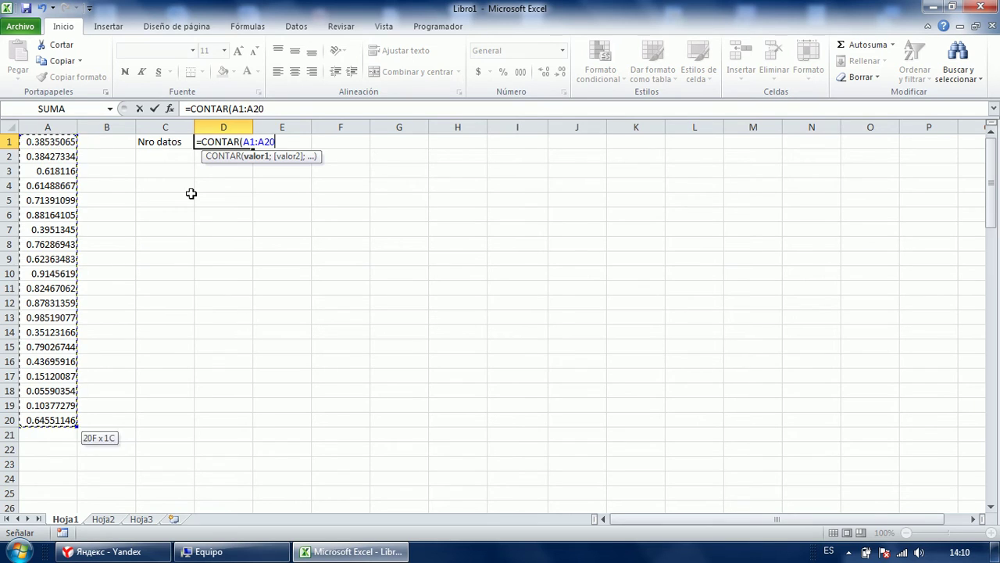
{"action": "type", "text": ")"}
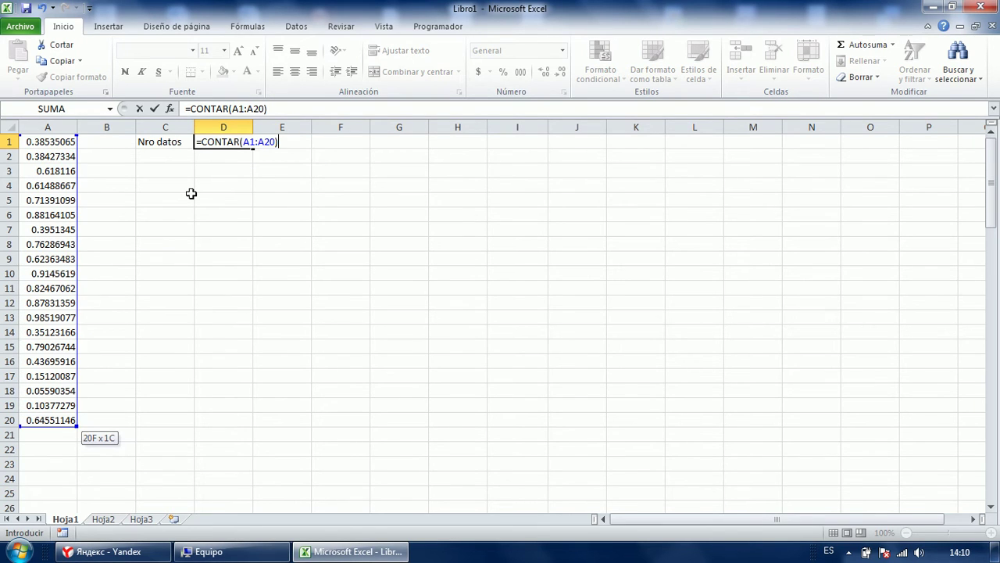
{"action": "key", "text": "Return"}
{"action": "key", "text": "Left"}
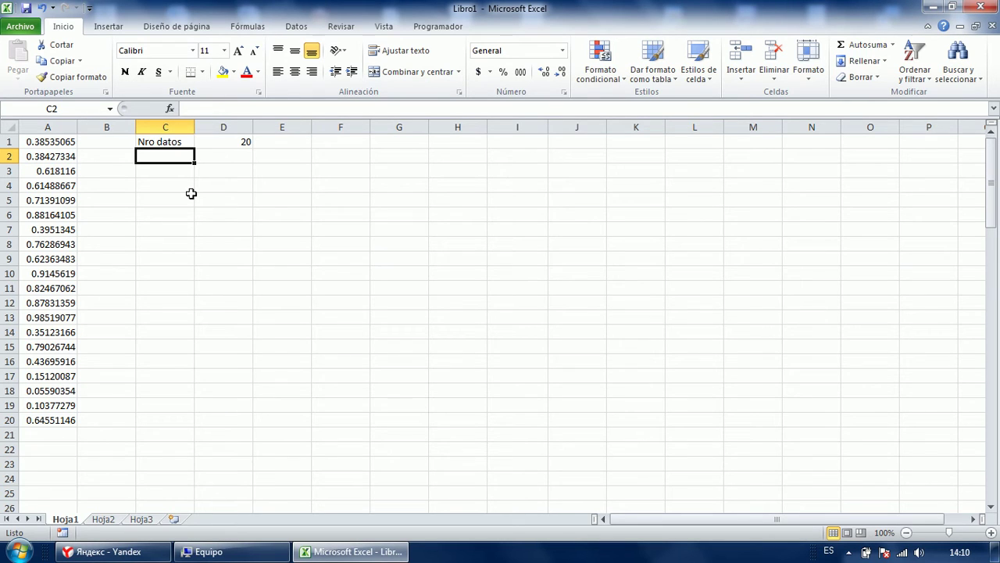
Step: Label C2 'Suma' and enter =SUMA(A1:A20) in D2
{"action": "type", "text": "Suma"}
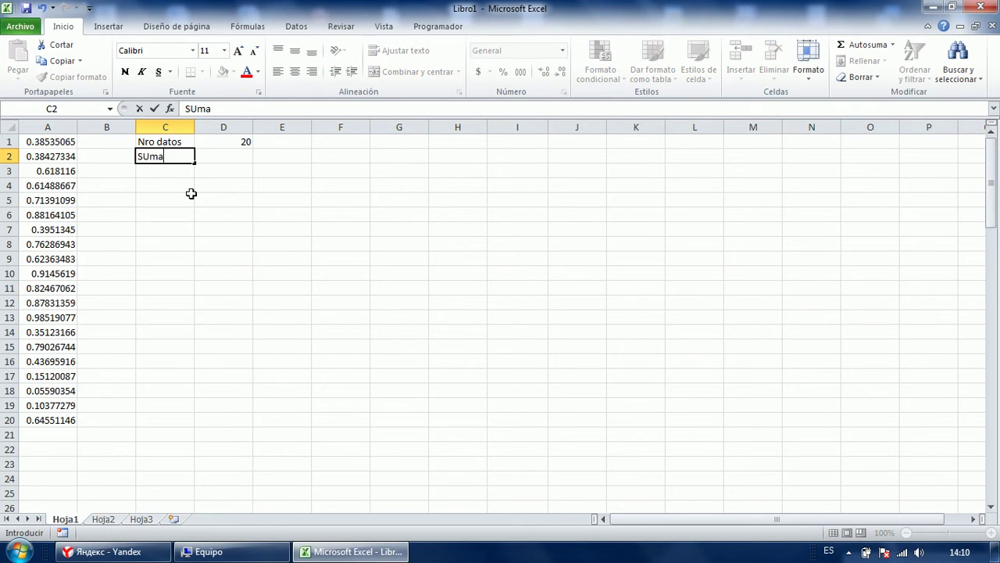
{"action": "key", "text": "Tab"}
{"action": "type", "text": "="}
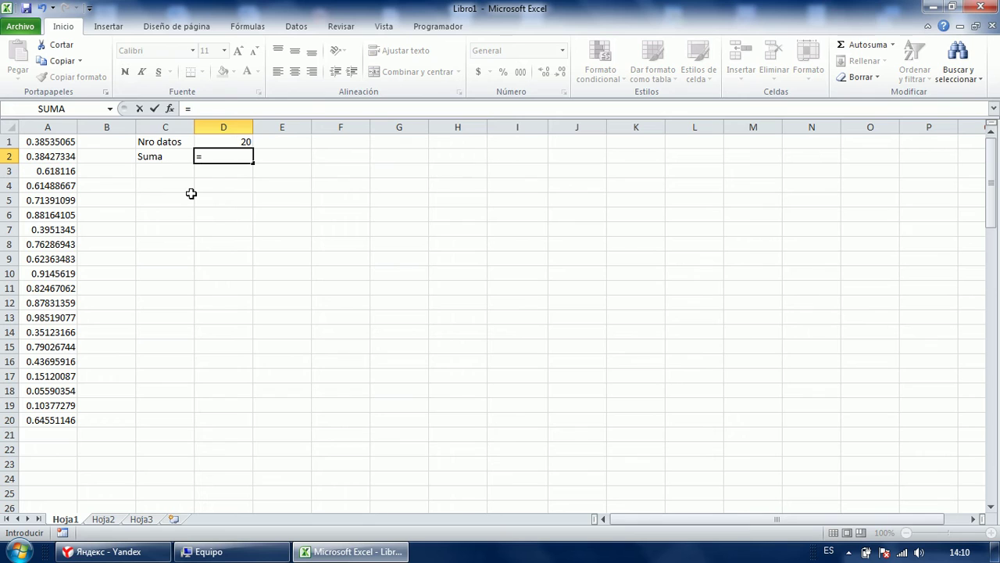
{"action": "type", "text": "suma"}
{"action": "key", "text": "Tab"}
{"action": "key", "text": "Down"}
{"action": "key", "text": "Left"}
{"action": "key", "text": "Left"}
{"action": "key", "text": "Left"}
{"action": "key", "text": "Up"}
{"action": "key", "text": "Up"}
{"action": "key", "text": "ctrl+shift+Down"}
{"action": "type", "text": ")"}
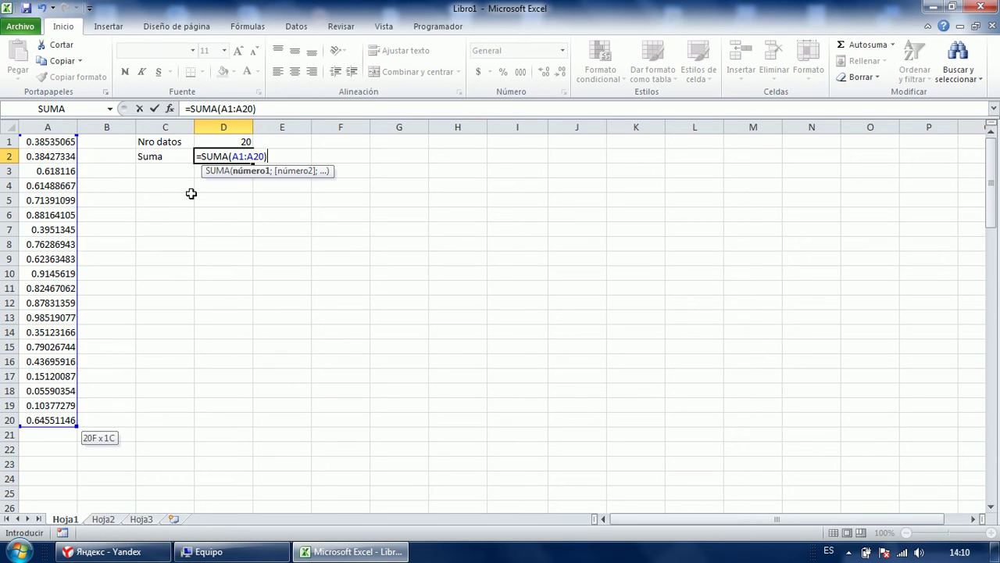
{"action": "key", "text": "Return"}
Step: Check the new formulas in column D and cancel a stray entry started in C3
{"action": "key", "text": "Up"}
{"action": "key", "text": "Left"}
{"action": "key", "text": "Up"}
{"action": "key", "text": "Right"}
{"action": "key", "text": "Down"}
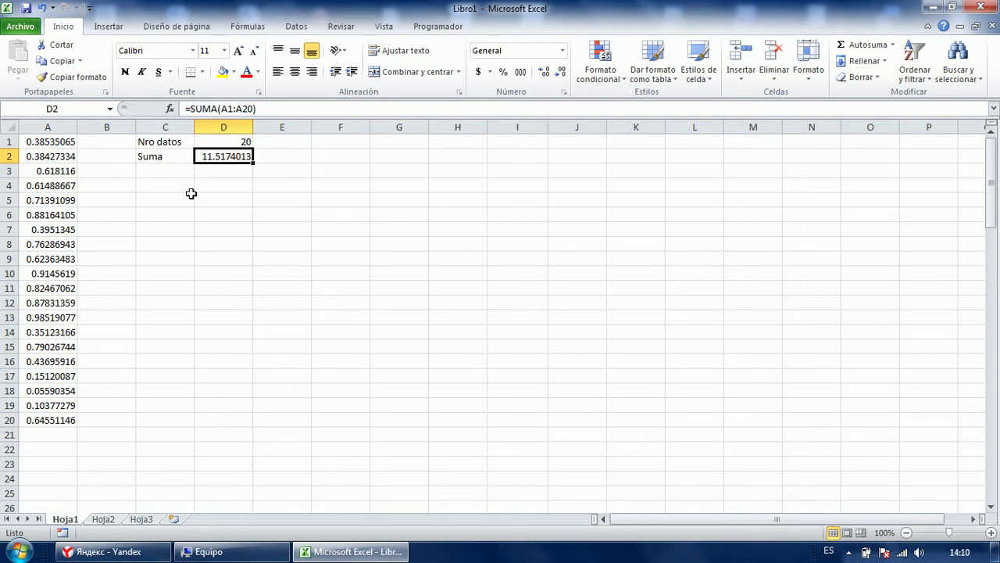
{"action": "key", "text": "Down"}
{"action": "key", "text": "Up"}
{"action": "key", "text": "Left"}
{"action": "key", "text": "Down"}
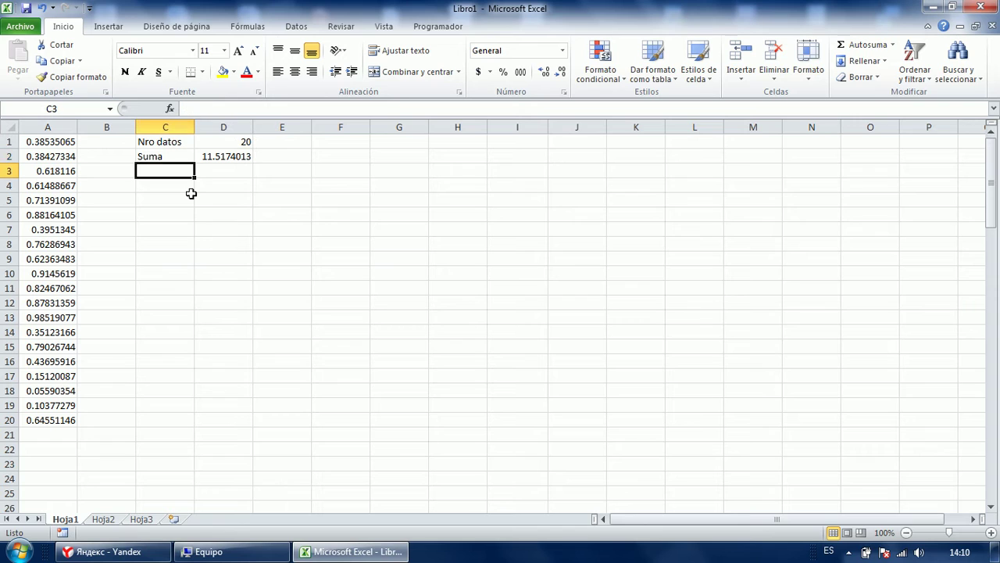
{"action": "type", "text": "="}
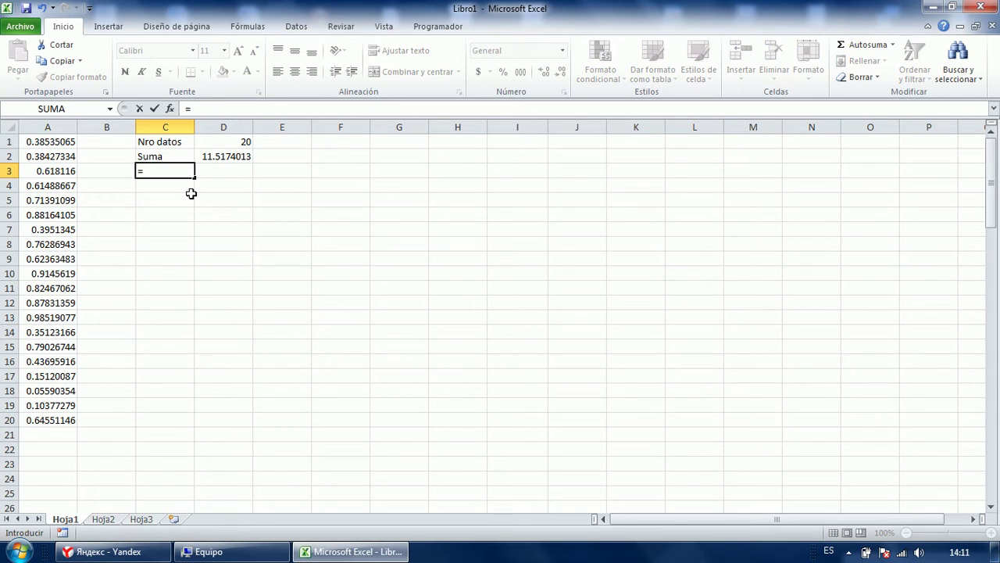
{"action": "key", "text": "Escape"}
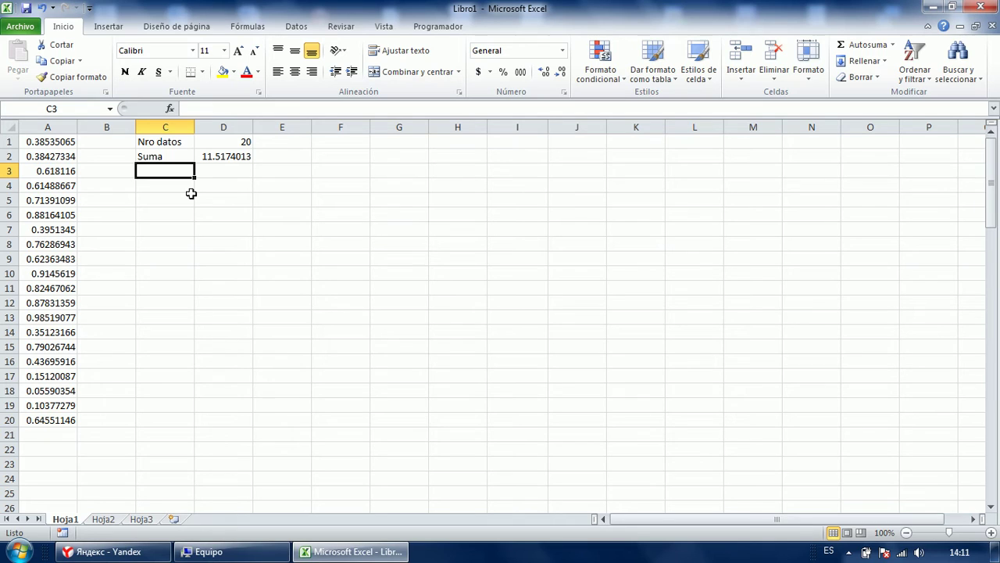
Step: Put D2's =SUMA(A1:A20) formula into edit mode to review it
{"action": "key", "text": "Up"}
{"action": "key", "text": "Up"}
{"action": "key", "text": "Right"}
{"action": "key", "text": "Down"}
{"action": "key", "text": "F2"}
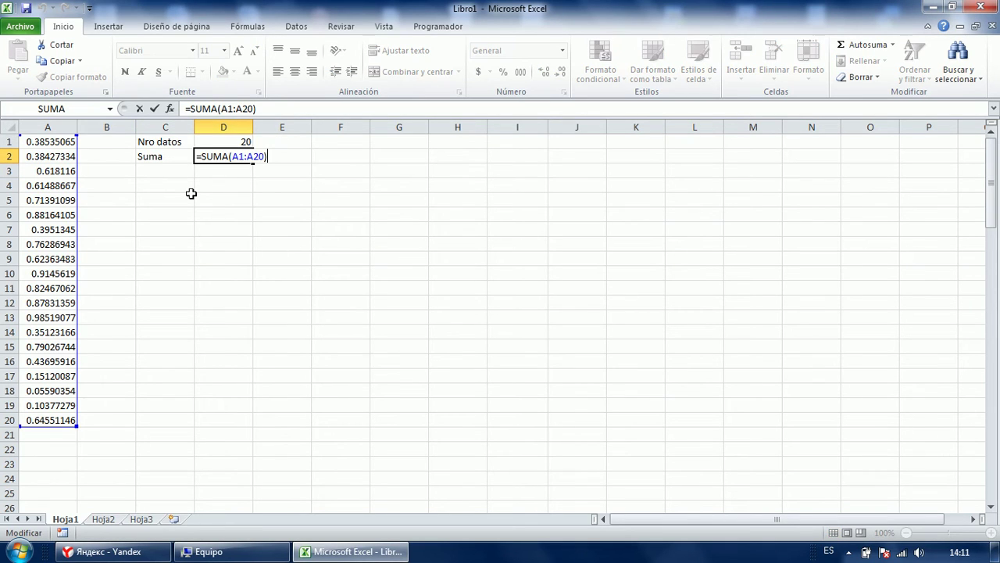
Step: Inspect D1's count formula and leave it unchanged
{"action": "left_click", "coordinate": [208, 162]}
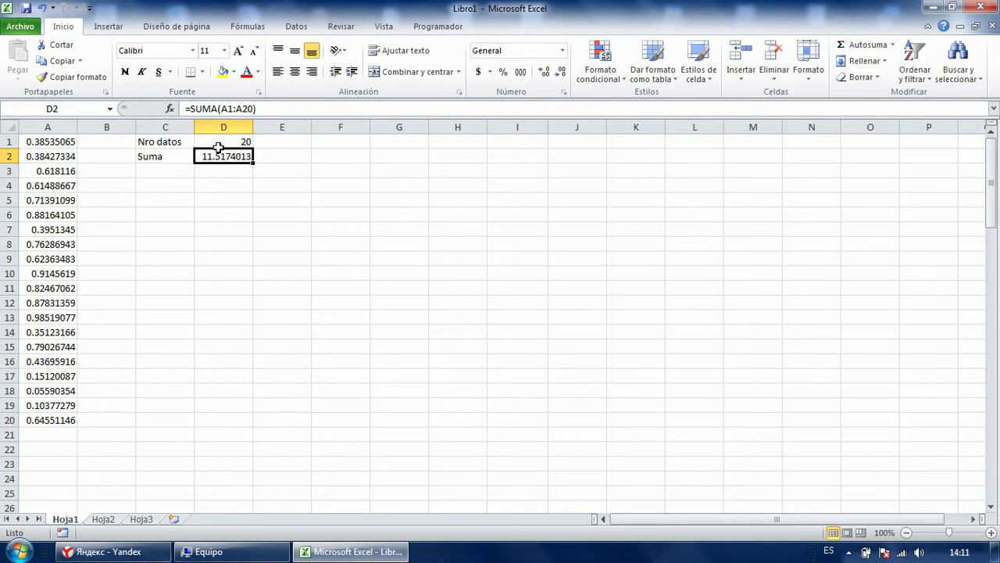
{"action": "double_click", "coordinate": [222, 143]}
{"action": "key", "text": "Escape"}
Step: Enter 765432 in A21 and A22, replacing a mistyped entry
{"action": "left_click", "coordinate": [73, 436]}
{"action": "type", "text": "ADADSA"}
{"action": "key", "text": "Return"}
{"action": "left_click", "coordinate": [60, 438]}
{"action": "type", "text": "765432"}
{"action": "key", "text": "Return"}
{"action": "type", "text": "765432"}
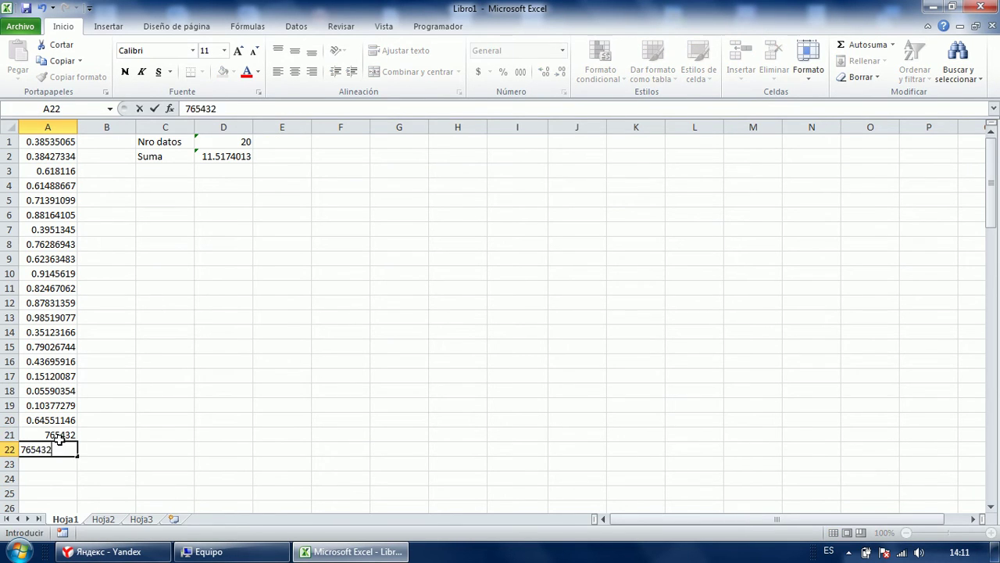
{"action": "left_click", "coordinate": [60, 437]}
{"action": "key", "text": "Return"}
{"action": "left_click", "coordinate": [59, 439]}
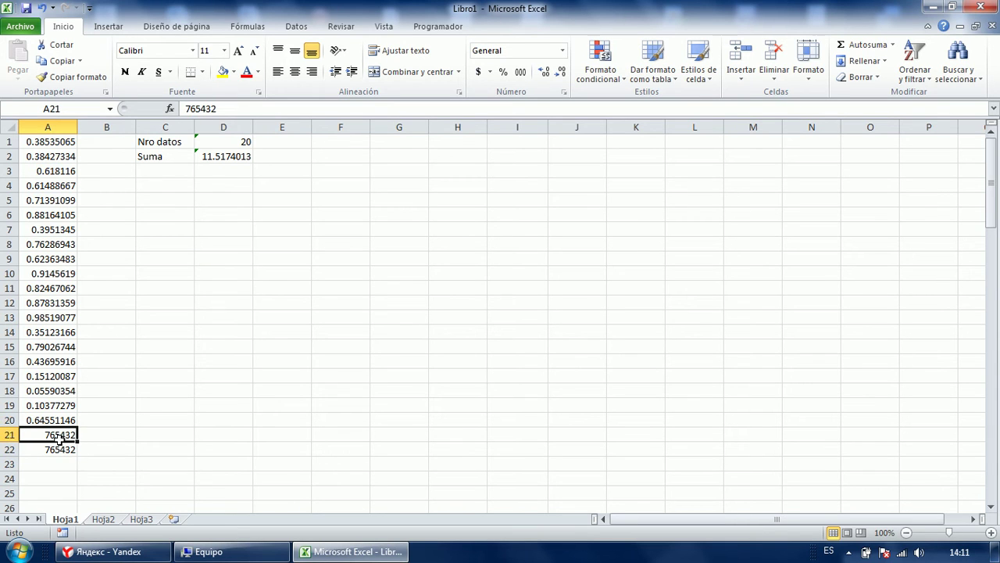
Step: Show D1's warning that its formula omits adjacent cells, while D1 still shows 20
{"action": "left_click", "coordinate": [222, 140]}
{"action": "left_click", "coordinate": [217, 184]}
{"action": "left_click", "coordinate": [205, 143]}
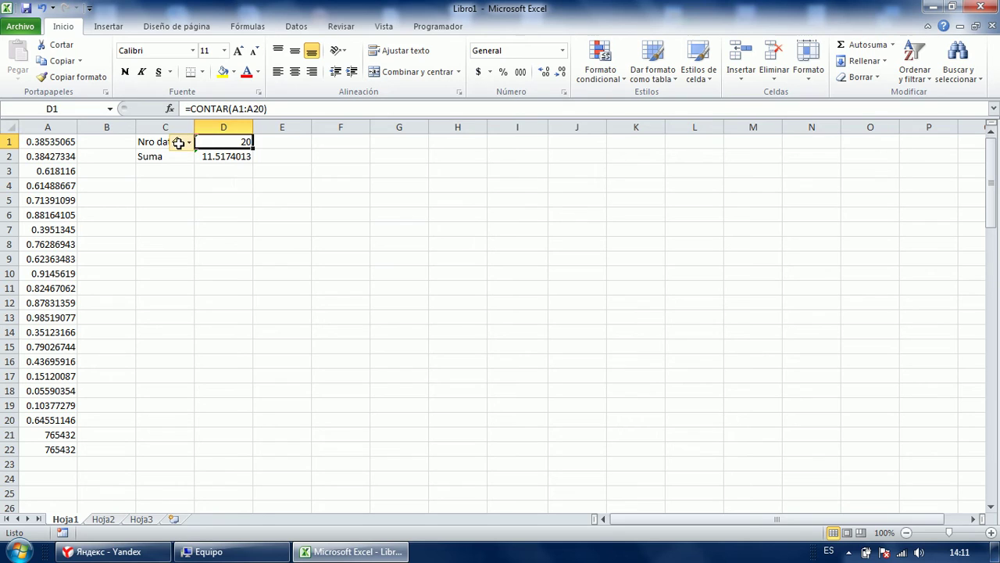
{"action": "left_click", "coordinate": [179, 142]}
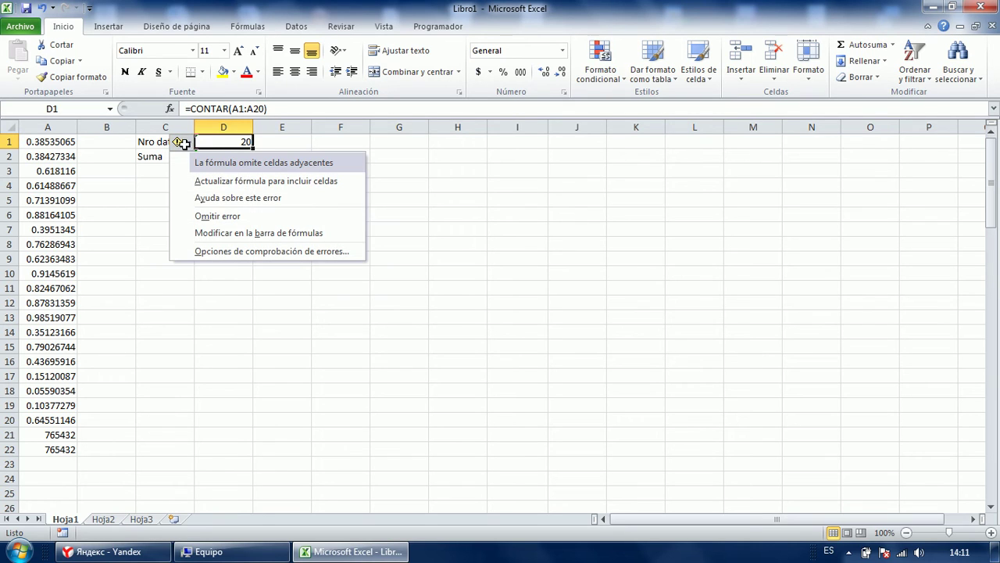
{"action": "left_click", "coordinate": [206, 366]}
{"action": "left_click", "coordinate": [205, 366]}
{"action": "left_click", "coordinate": [233, 148]}
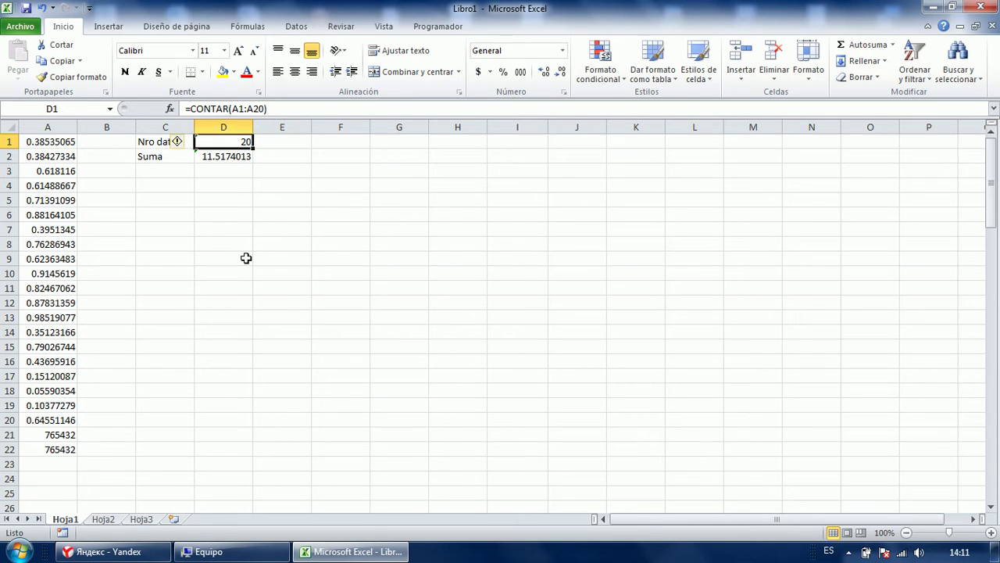
Step: Rewrite D1 as =CONTAR(A:A) to count all of column A
{"action": "type", "text": "=C"}
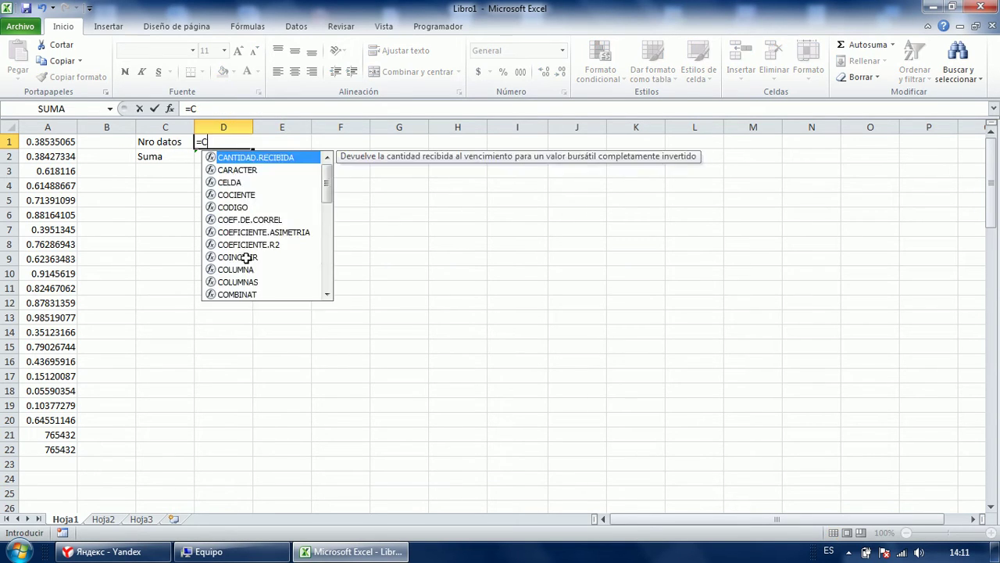
{"action": "type", "text": "ONTA"}
{"action": "key", "text": "Tab"}
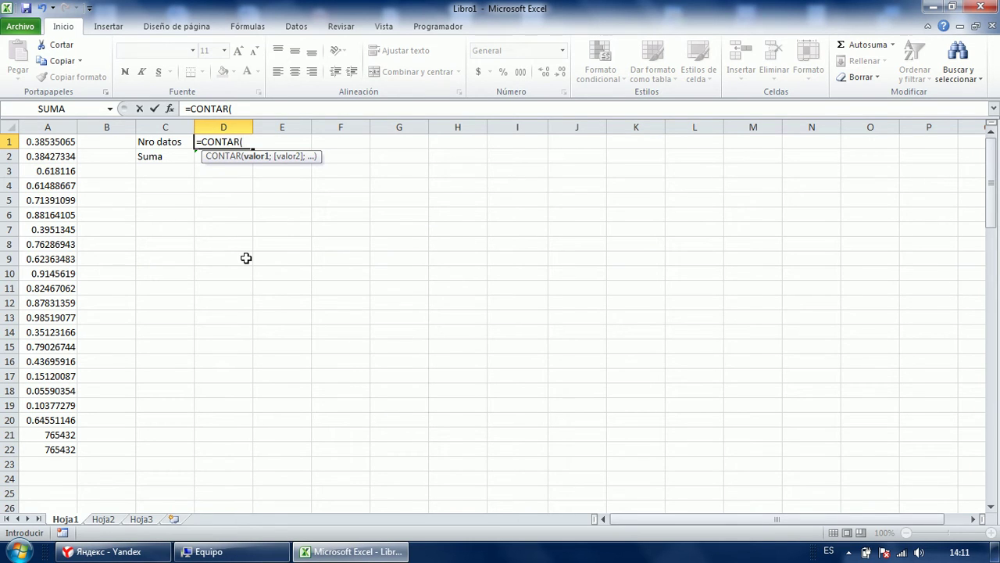
{"action": "key", "text": "Left"}
{"action": "key", "text": "Left"}
{"action": "key", "text": "Left"}
{"action": "key", "text": "BackSpace"}
{"action": "type", "text": "a"}
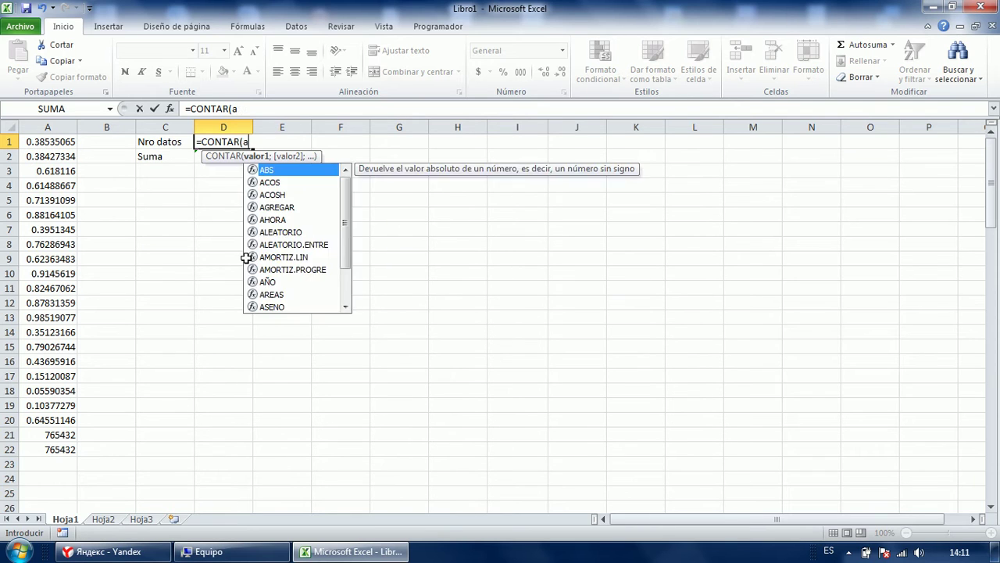
{"action": "type", "text": ":a)"}
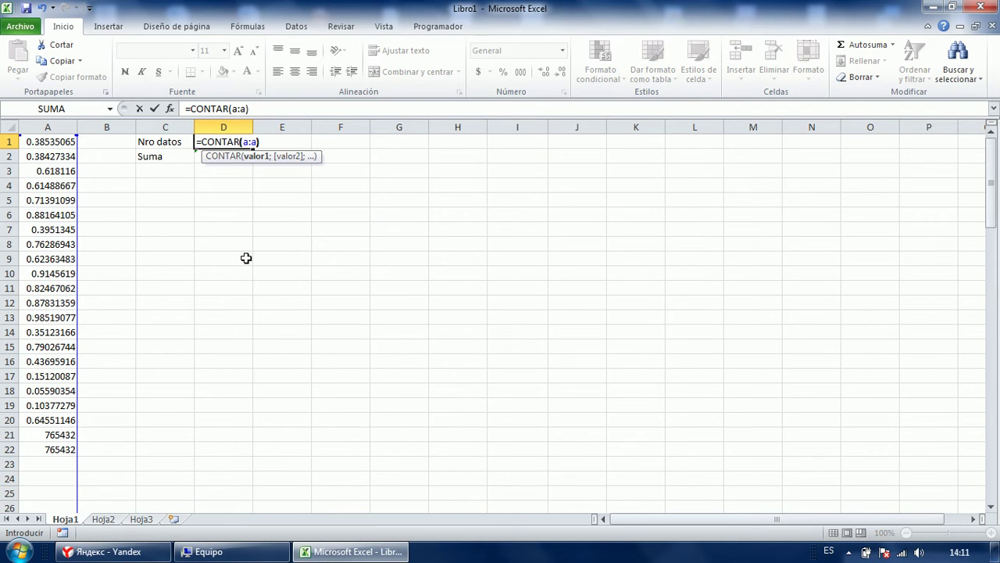
{"action": "scroll", "coordinate": [100, 306], "scroll_direction": "down", "scroll_amount": 2}
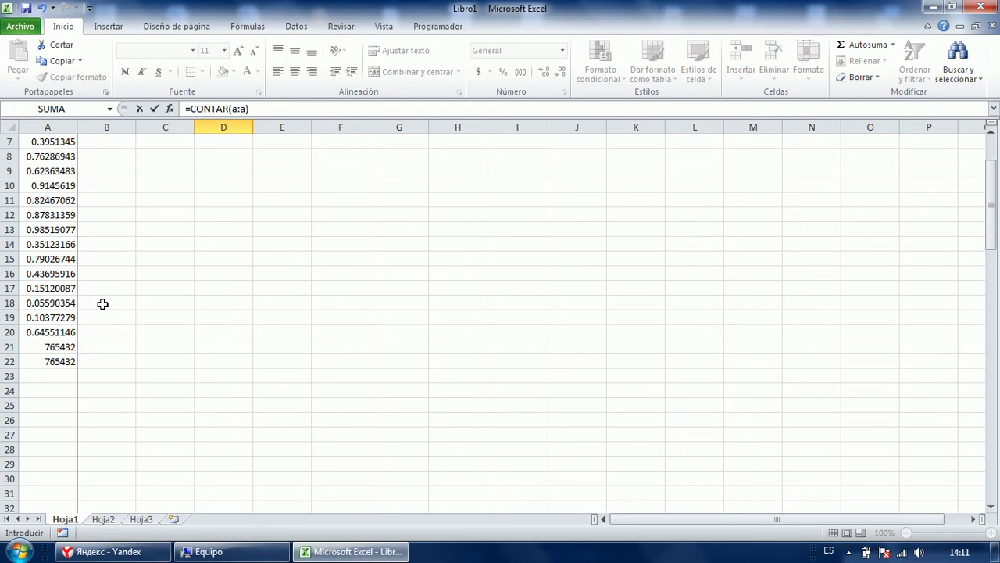
{"action": "scroll", "coordinate": [113, 297], "scroll_direction": "down", "scroll_amount": 3}
{"action": "scroll", "coordinate": [112, 297], "scroll_direction": "down", "scroll_amount": 8}
{"action": "scroll", "coordinate": [113, 297], "scroll_direction": "up", "scroll_amount": 13}
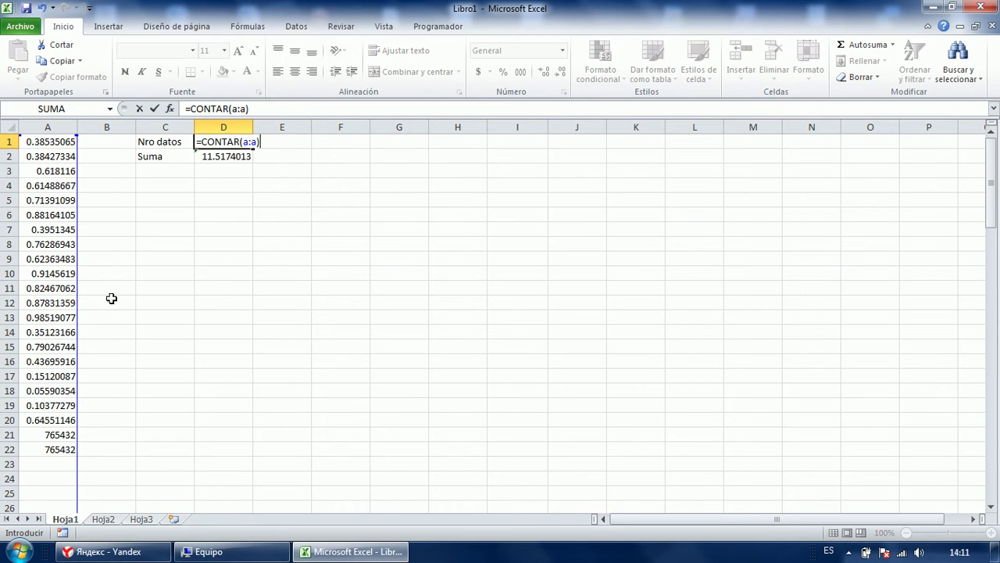
{"action": "key", "text": "Return"}
Step: Change D2's formula to =SUMA(A:A)
{"action": "key", "text": "Up"}
{"action": "key", "text": "Down"}
{"action": "key", "text": "Up"}
{"action": "key", "text": "F2"}
{"action": "key", "text": "Return"}
{"action": "key", "text": "F2"}
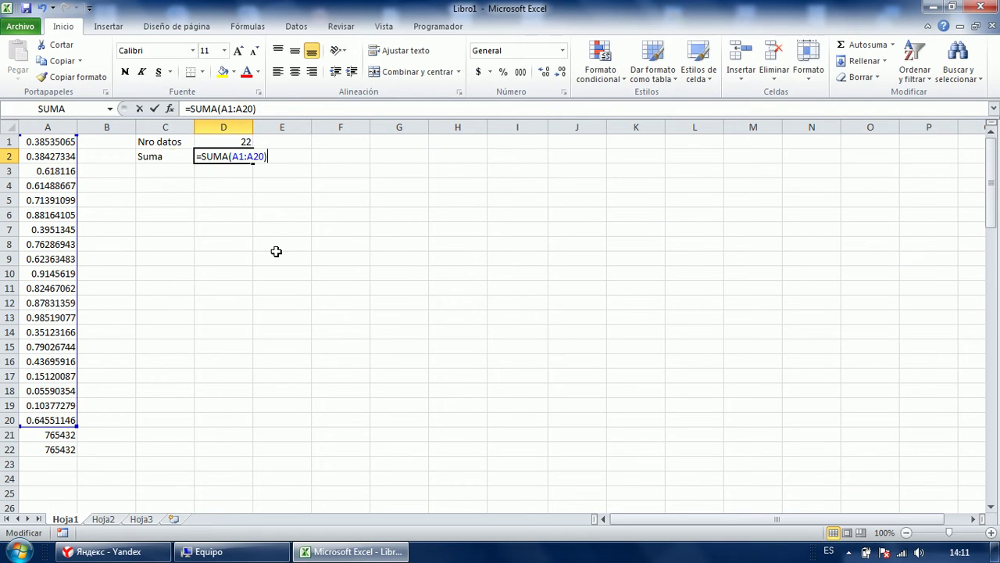
{"action": "key", "text": "BackSpace"}
{"action": "key", "text": "BackSpace"}
{"action": "key", "text": "BackSpace"}
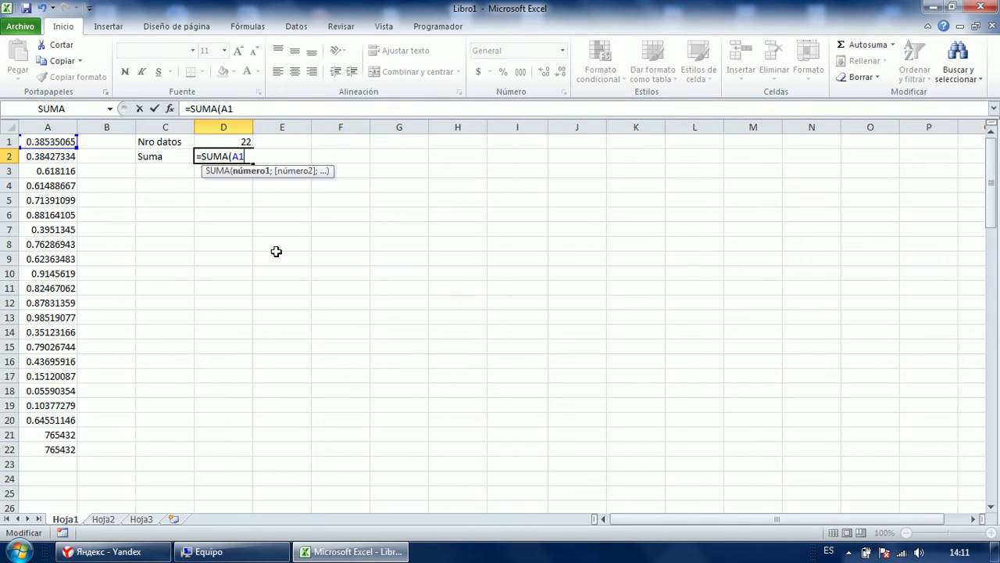
{"action": "type", "text": ":a)"}
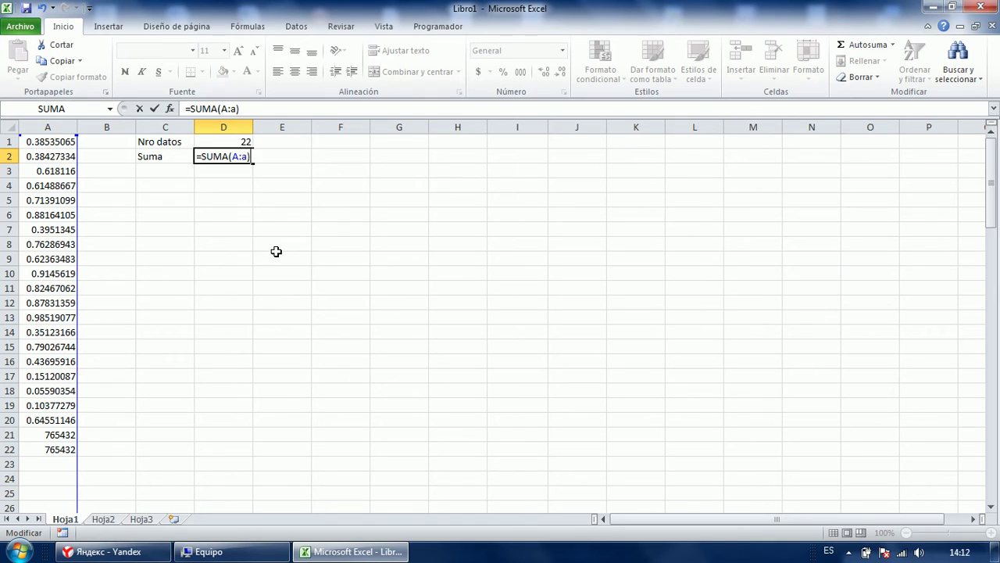
{"action": "key", "text": "Return"}
Step: Check the results: count 22 in D1 and sum 1530875.52 in D2
{"action": "key", "text": "Up"}
{"action": "key", "text": "Up"}
{"action": "key", "text": "Down"}
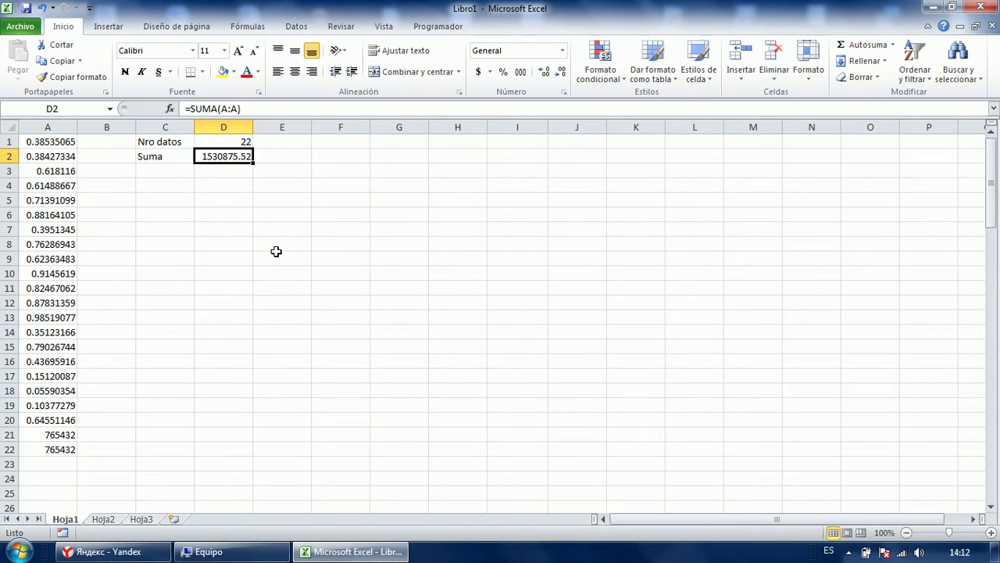
{"action": "key", "text": "Left"}
{"action": "key", "text": "Left"}
{"action": "key", "text": "Right"}
{"action": "key", "text": "Right"}
{"action": "key", "text": "Right"}
{"action": "key", "text": "Right"}
{"action": "key", "text": "Down"}
{"action": "key", "text": "Down"}
{"action": "key", "text": "Down"}
{"action": "key", "text": "Down"}
{"action": "key", "text": "Down"}
{"action": "key", "text": "Left"}
{"action": "key", "text": "Left"}
{"action": "key", "text": "Up"}
{"action": "key", "text": "Up"}
{"action": "key", "text": "Down"}
{"action": "key", "text": "Right"}
{"action": "key", "text": "Right"}
{"action": "key", "text": "Left"}
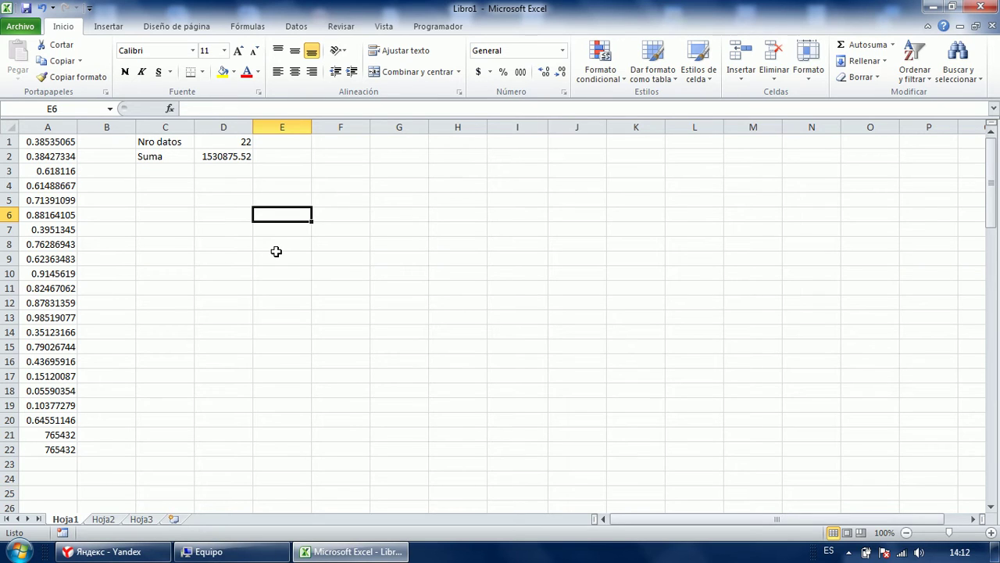
{"action": "key", "text": "shift+space"}
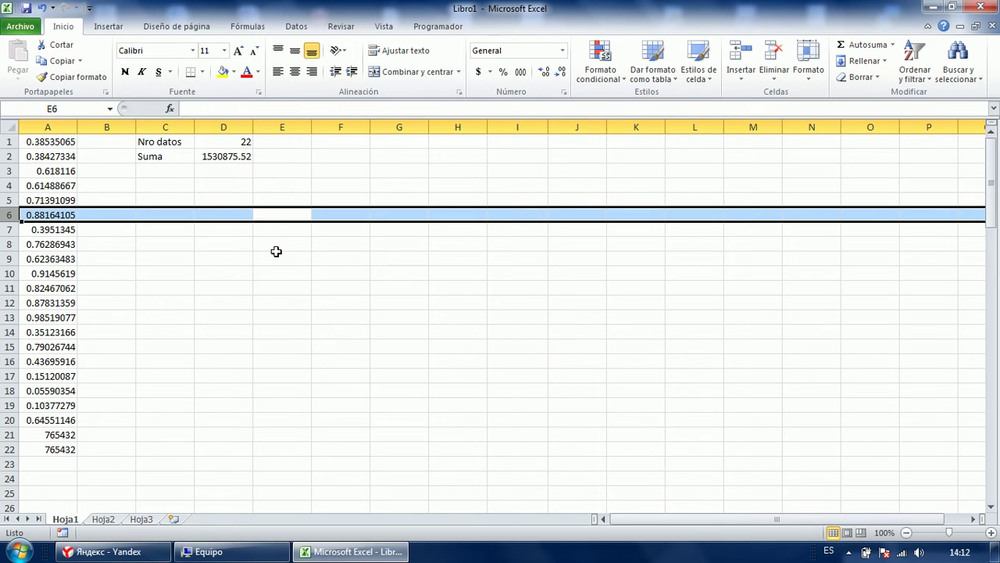
{"action": "key", "text": "shift+BackSpace"}
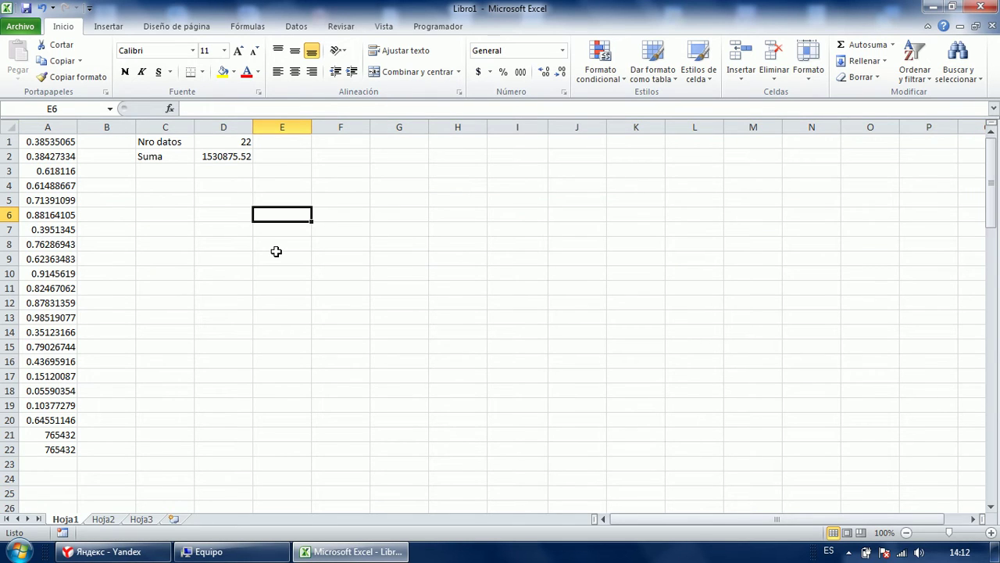
{"action": "key", "text": "ctrl+space"}
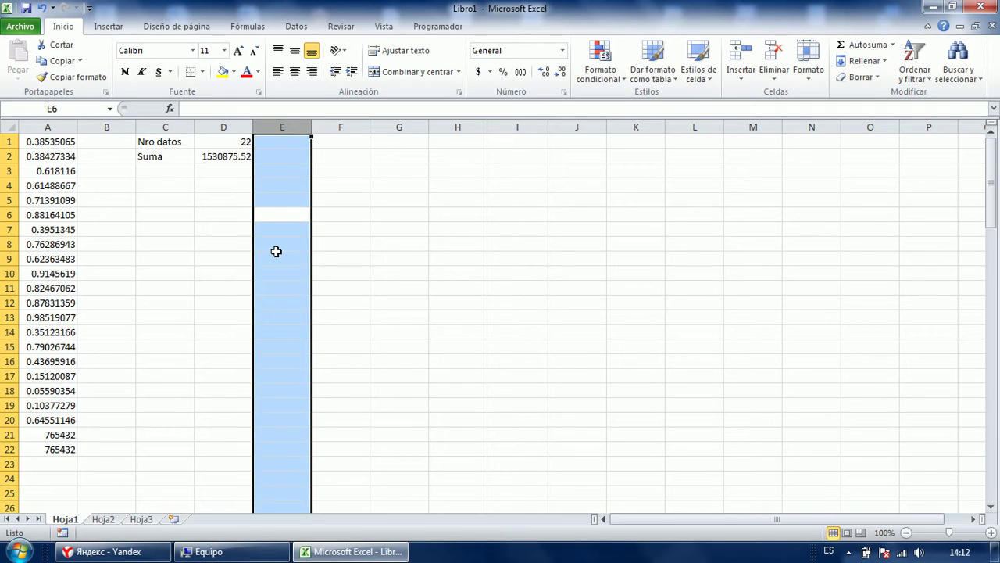
{"action": "key", "text": "shift+BackSpace"}
{"action": "key", "text": "Left"}
{"action": "key", "text": "Left"}
{"action": "key", "text": "shift+Right"}
{"action": "key", "text": "shift+Right"}
{"action": "key", "text": "shift+Right"}
{"action": "key", "text": "shift+Right"}
{"action": "key", "text": "shift+Right"}
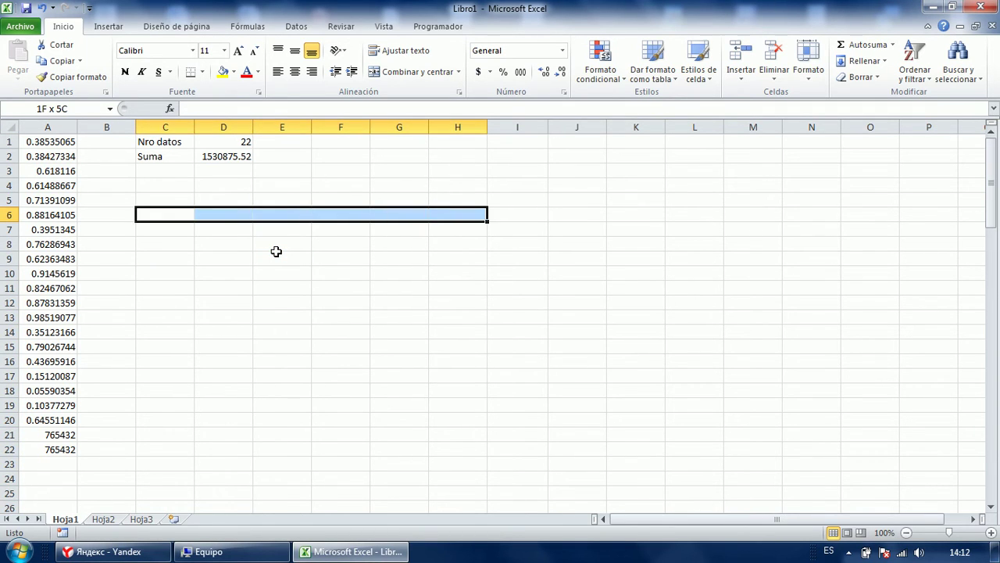
{"action": "key", "text": "shift+Down"}
{"action": "key", "text": "shift+Down"}
{"action": "key", "text": "shift+Down"}
{"action": "key", "text": "shift+Down"}
{"action": "key", "text": "shift+Down"}
{"action": "key", "text": "shift+Down"}
{"action": "key", "text": "shift+Down"}
{"action": "key", "text": "shift+Down"}
{"action": "type", "text": "SDFGH"}
{"action": "key", "text": "ctrl+Return"}
{"action": "key", "text": "Up"}
{"action": "key", "text": "Down"}
{"action": "key", "text": "Down"}
{"action": "key", "text": "Down"}
{"action": "key", "text": "Right"}
{"action": "key", "text": "Right"}
{"action": "key", "text": "Left"}
{"action": "key", "text": "Left"}
{"action": "key", "text": "shift+Right"}
{"action": "key", "text": "shift+Right"}
{"action": "key", "text": "shift+Right"}
{"action": "key", "text": "shift+Right"}
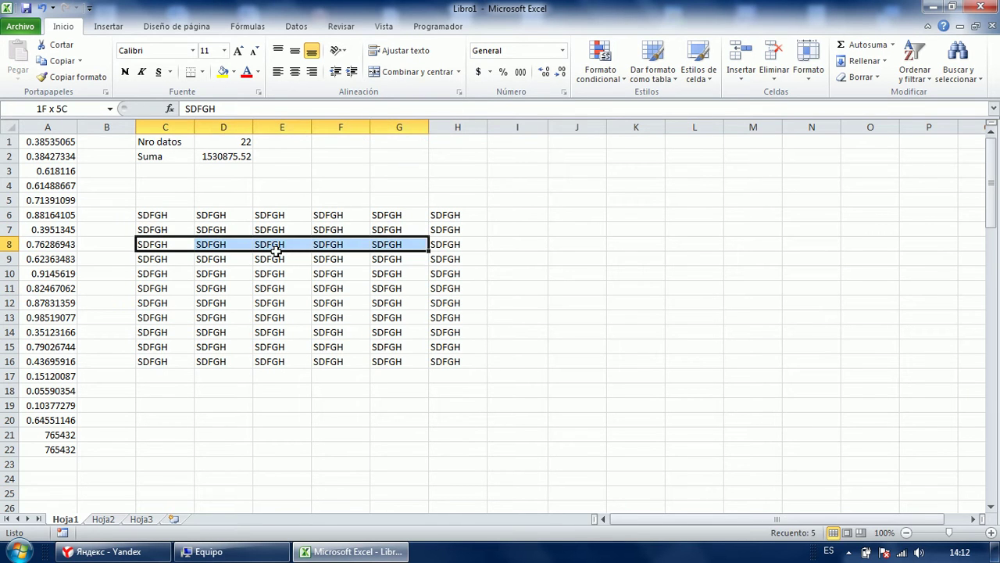
{"action": "key", "text": "shift+Right"}
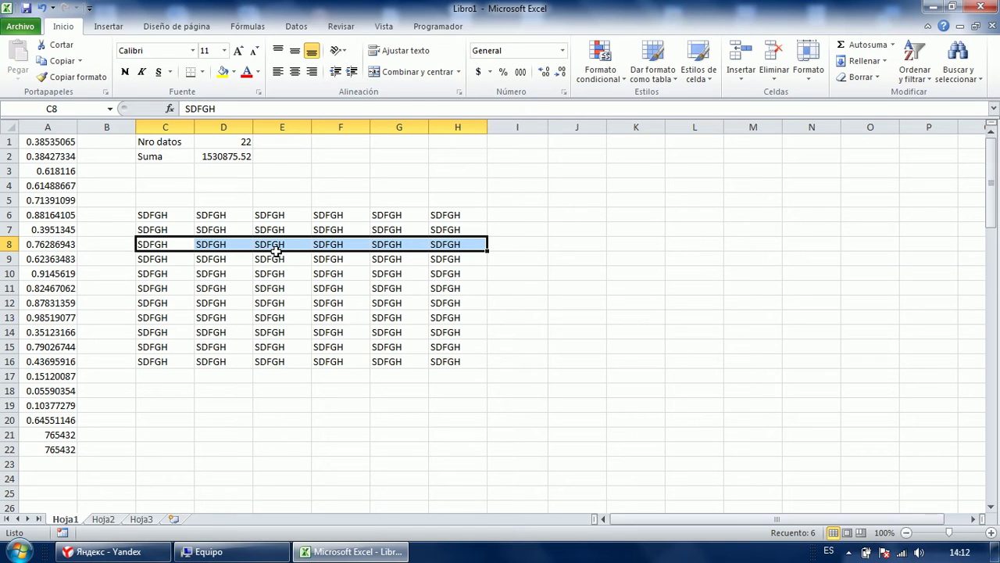
{"action": "key", "text": "ctrl+space"}
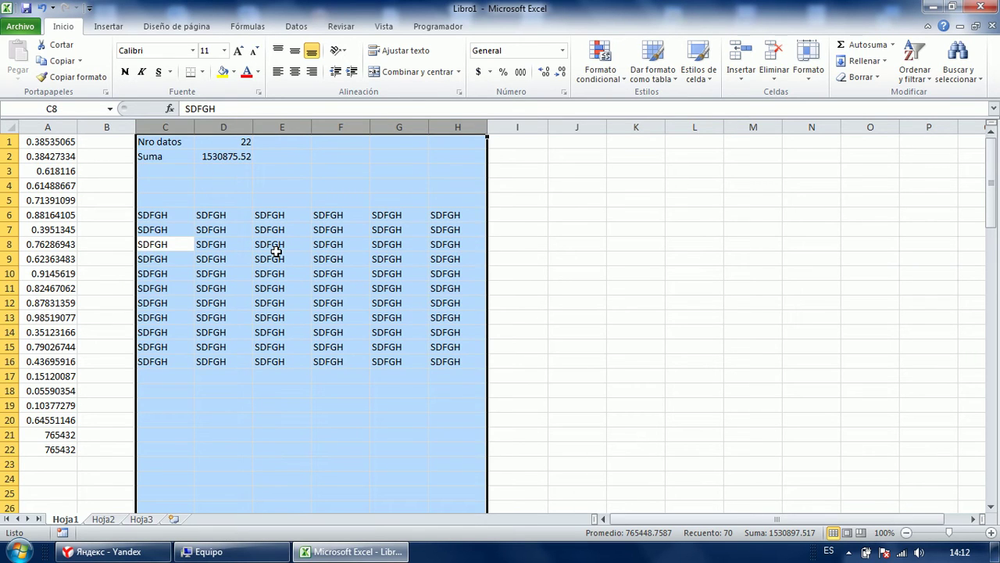
{"action": "key", "text": "shift+BackSpace"}
{"action": "key", "text": "shift+Down"}
{"action": "key", "text": "shift+Down"}
{"action": "key", "text": "shift+Down"}
{"action": "key", "text": "shift+Down"}
{"action": "key", "text": "shift+Down"}
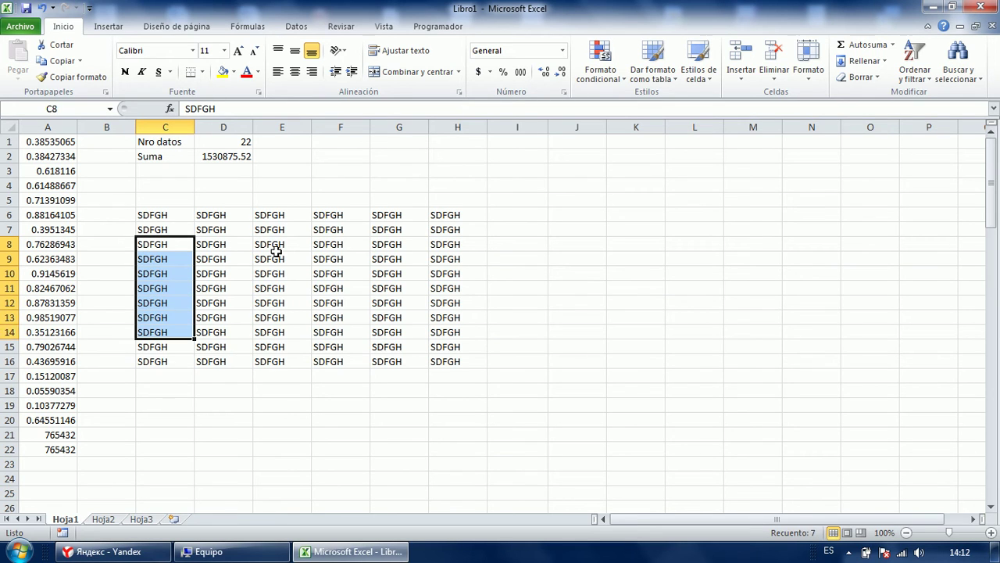
{"action": "key", "text": "shift+space"}
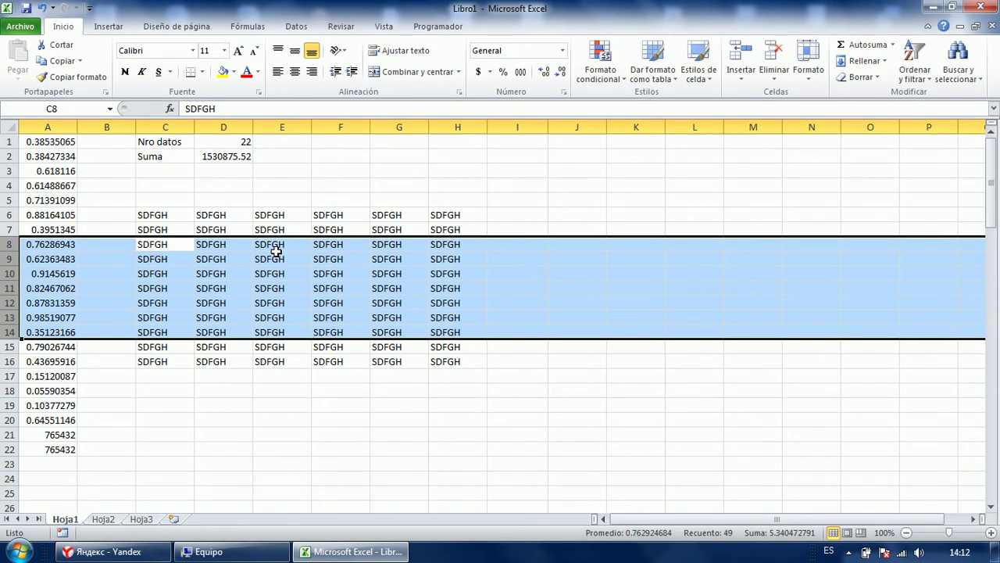
{"action": "key", "text": "Up"}
{"action": "key", "text": "Up"}
{"action": "key", "text": "Up"}
{"action": "key", "text": "Up"}
{"action": "key", "text": "Down"}
{"action": "key", "text": "Down"}
{"action": "key", "text": "Down"}
{"action": "key", "text": "Down"}
{"action": "left_click", "coordinate": [277, 250]}
{"action": "key", "text": "Right"}
{"action": "key", "text": "Up"}
{"action": "key", "text": "Down"}
{"action": "key", "text": "Up"}
{"action": "key", "text": "Up"}
{"action": "key", "text": "Up"}
{"action": "key", "text": "Down"}
{"action": "key", "text": "Down"}
{"action": "key", "text": "Down"}
{"action": "key", "text": "Down"}
{"action": "key", "text": "Left"}
{"action": "key", "text": "Left"}
{"action": "key", "text": "Right"}
{"action": "key", "text": "Right"}
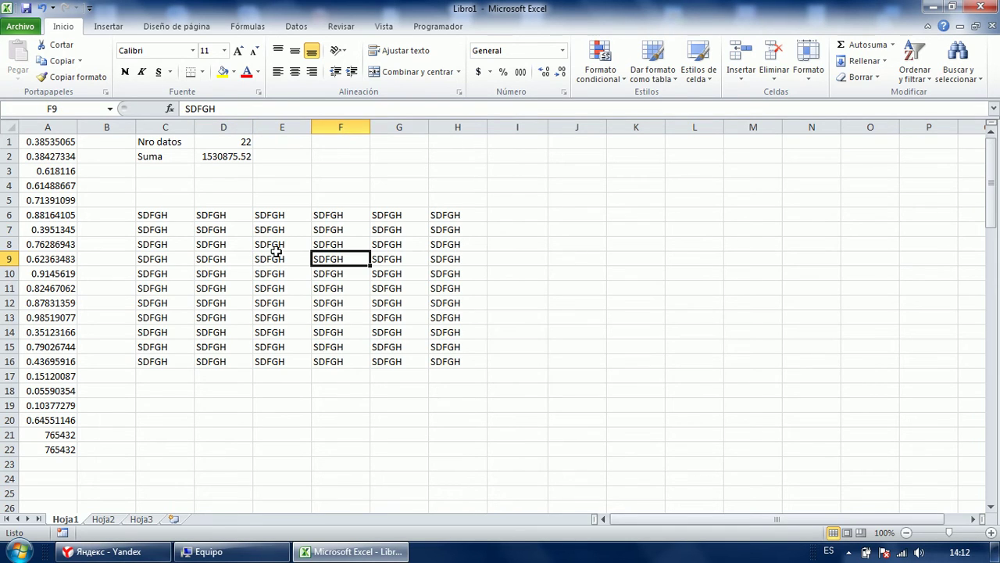
{"action": "key", "text": "ctrl+a"}
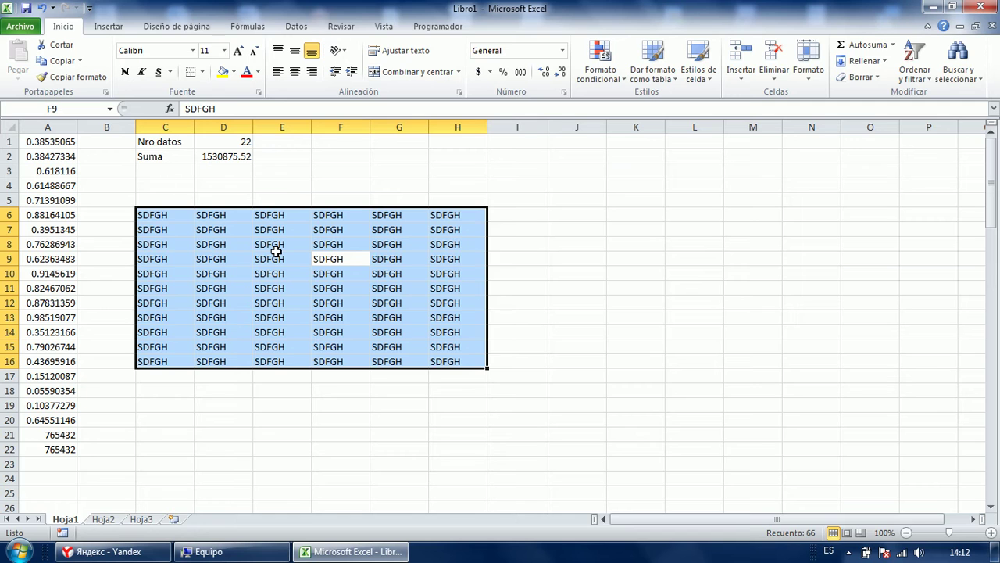
{"action": "key", "text": "ctrl+a"}
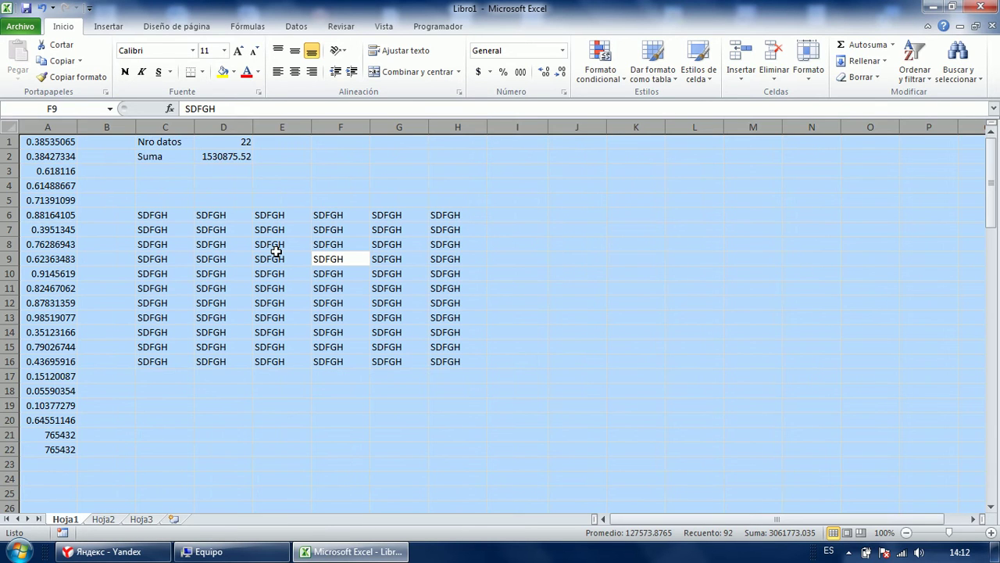
{"action": "left_click", "coordinate": [276, 250]}
{"action": "key", "text": "Up"}
{"action": "key", "text": "Up"}
{"action": "key", "text": "Left"}
{"action": "key", "text": "Left"}
{"action": "key", "text": "Right"}
{"action": "key", "text": "Down"}
{"action": "key", "text": "Right"}
{"action": "key", "text": "Down"}
{"action": "key", "text": "Right"}
{"action": "key", "text": "Down"}
{"action": "key", "text": "Left"}
{"action": "key", "text": "Down"}
{"action": "key", "text": "ctrl+a"}
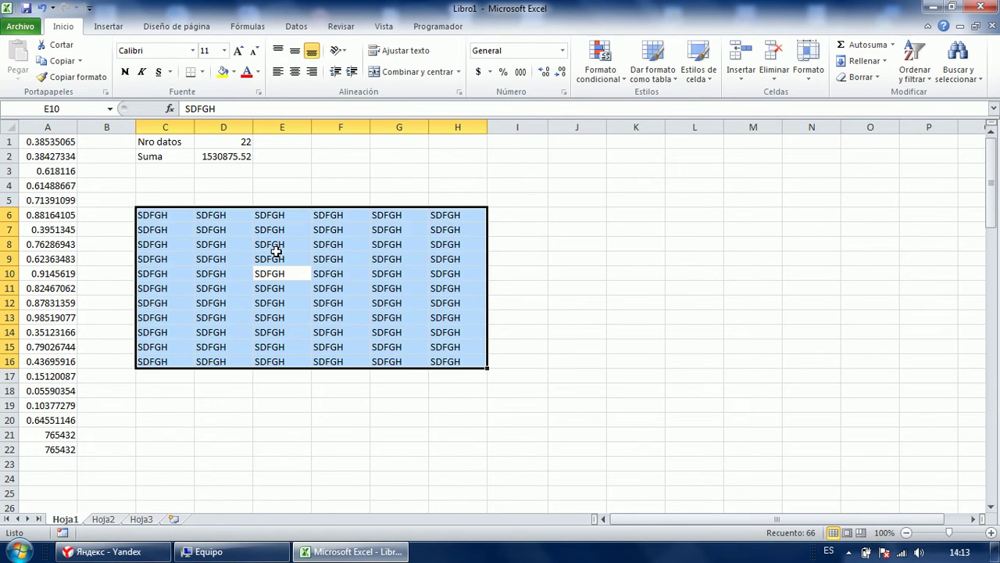
{"action": "key", "text": "Delete"}
{"action": "key", "text": "Left"}
{"action": "key", "text": "Up"}
{"action": "key", "text": "Up"}
{"action": "key", "text": "Up"}
{"action": "key", "text": "Up"}
{"action": "key", "text": "Up"}
{"action": "key", "text": "Up"}
{"action": "key", "text": "Up"}
{"action": "key", "text": "F2"}
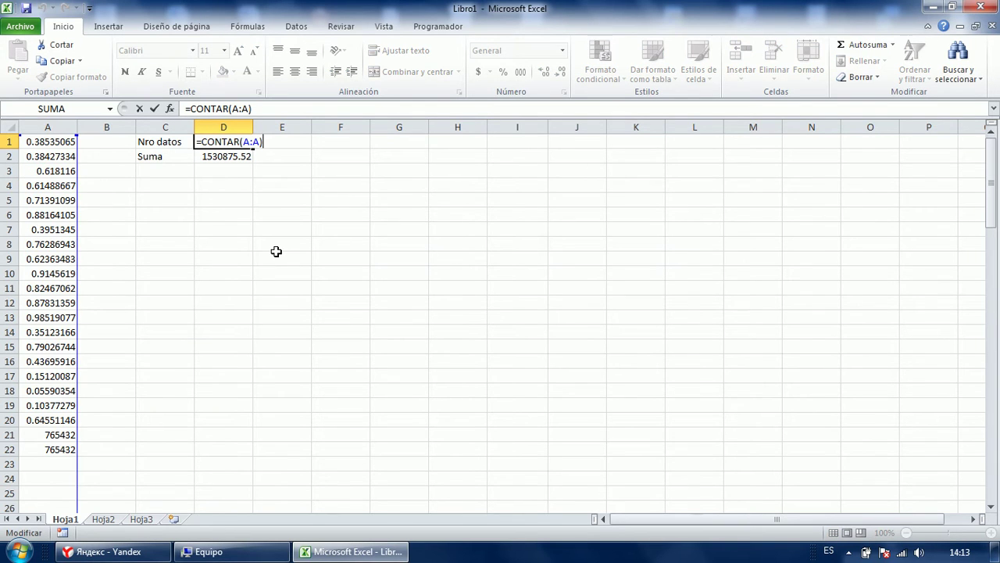
Step: Re-enter =CONTAR(A:A) in D1
{"action": "key", "text": "Escape"}
{"action": "key", "text": "Delete"}
{"action": "type", "text": "="}
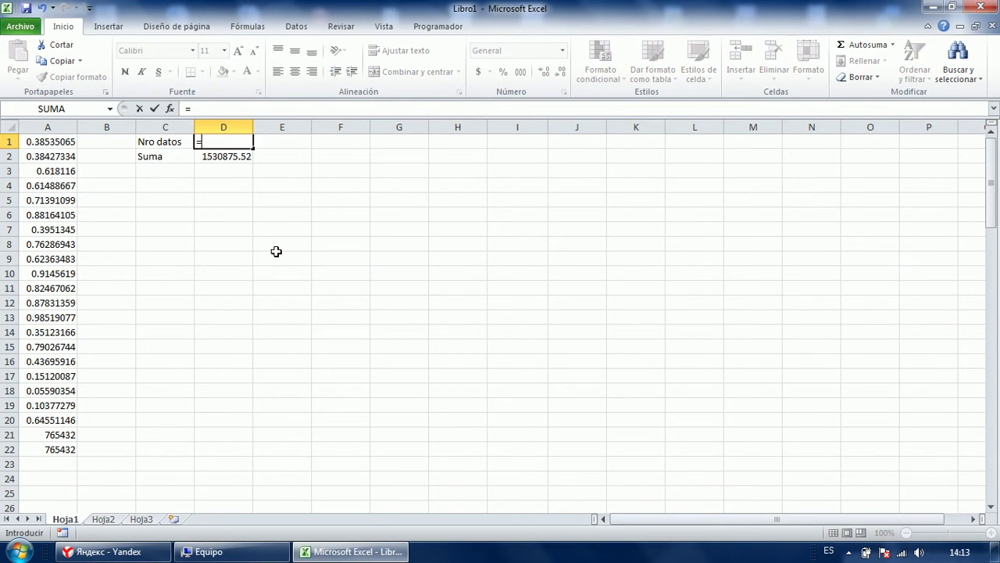
{"action": "type", "text": "CONTAR("}
{"action": "key", "text": "Left"}
{"action": "key", "text": "Left"}
{"action": "key", "text": "Left"}
{"action": "key", "text": "ctrl+space"}
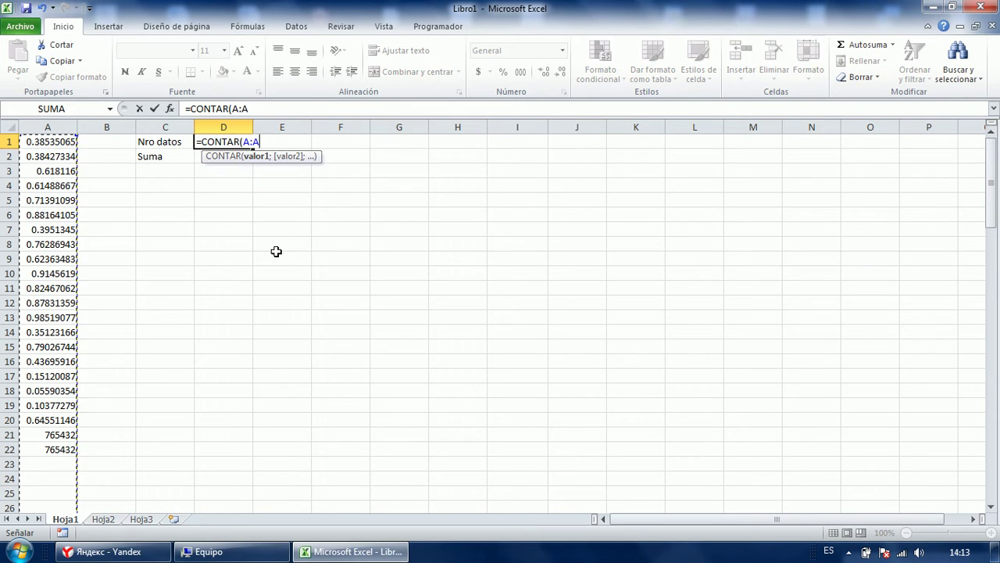
{"action": "type", "text": ")"}
{"action": "key", "text": "Return"}
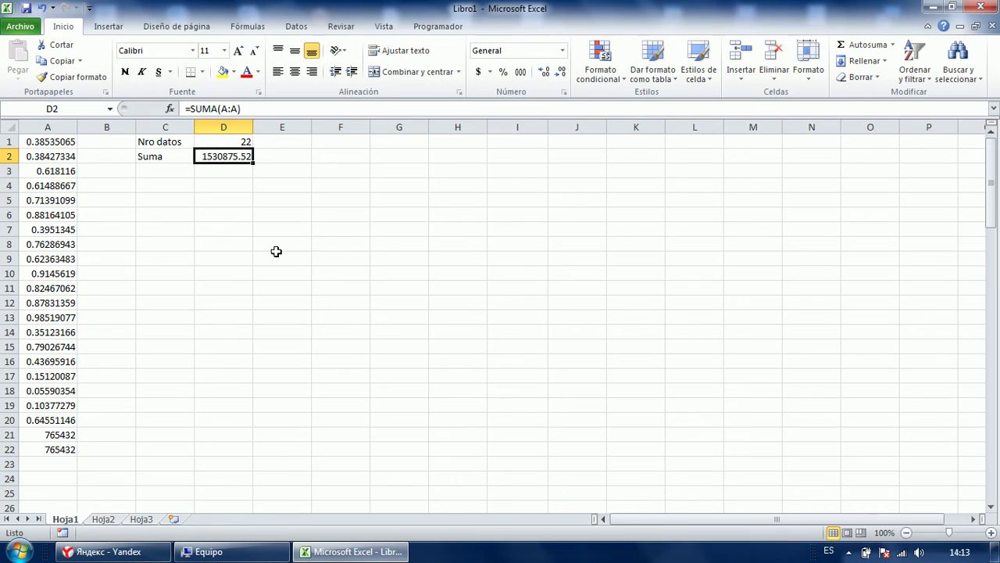
Step: Delete the two 765432 values in A21:A22
{"action": "key", "text": "Down"}
{"action": "key", "text": "Down"}
{"action": "key", "text": "Left"}
{"action": "key", "text": "Left"}
{"action": "key", "text": "Left"}
{"action": "key", "text": "ctrl+Down"}
{"action": "key", "text": "shift+Up"}
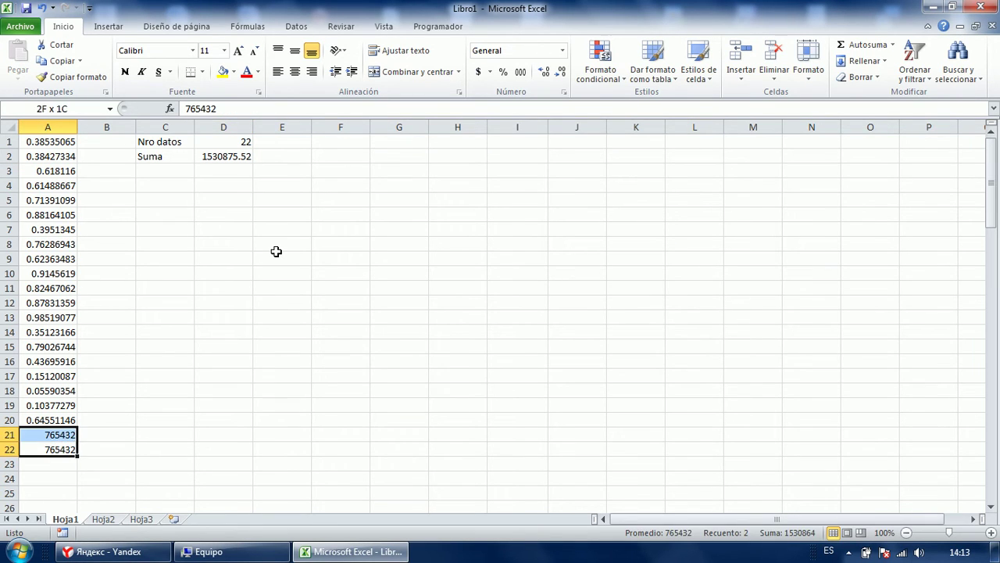
{"action": "key", "text": "Delete"}
{"action": "key", "text": "Up"}
{"action": "key", "text": "ctrl+Up"}
{"action": "key", "text": "Right"}
{"action": "key", "text": "Right"}
{"action": "key", "text": "Right"}
{"action": "key", "text": "Down"}
{"action": "key", "text": "Down"}
{"action": "key", "text": "Left"}
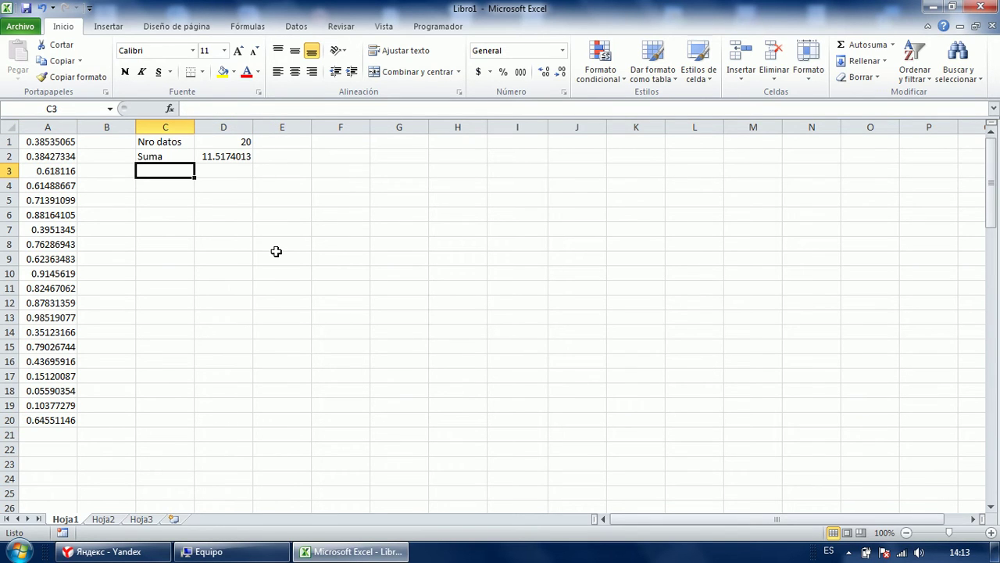
Step: Enter =PROMEDIO(A:A) in C3
{"action": "type", "text": "=PROD"}
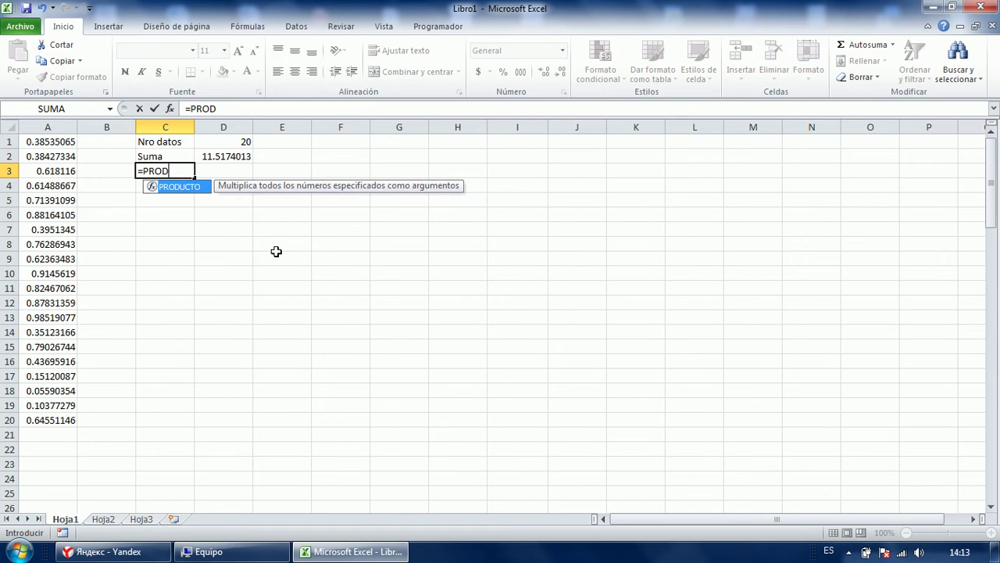
{"action": "key", "text": "BackSpace"}
{"action": "type", "text": "ME"}
{"action": "key", "text": "Tab"}
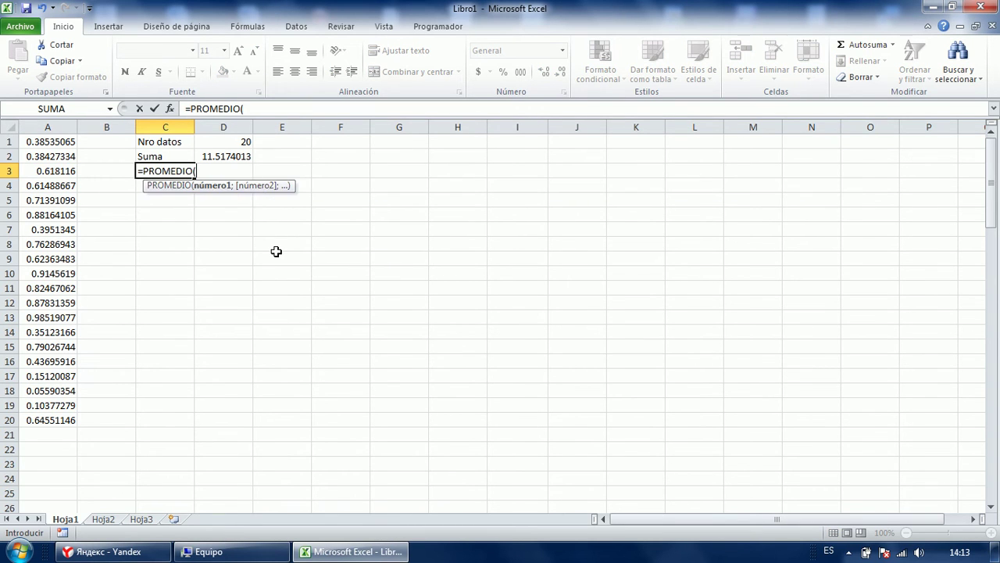
{"action": "key", "text": "Left"}
{"action": "key", "text": "Left"}
{"action": "key", "text": "Up"}
{"action": "key", "text": "Down"}
{"action": "key", "text": "Down"}
{"action": "key", "text": "Down"}
{"action": "key", "text": "Down"}
{"action": "key", "text": "Down"}
{"action": "key", "text": "ctrl+space"}
{"action": "key", "text": "Return"}
Step: Move the average formula to D3 and label C3 'Promedio'
{"action": "key", "text": "Up"}
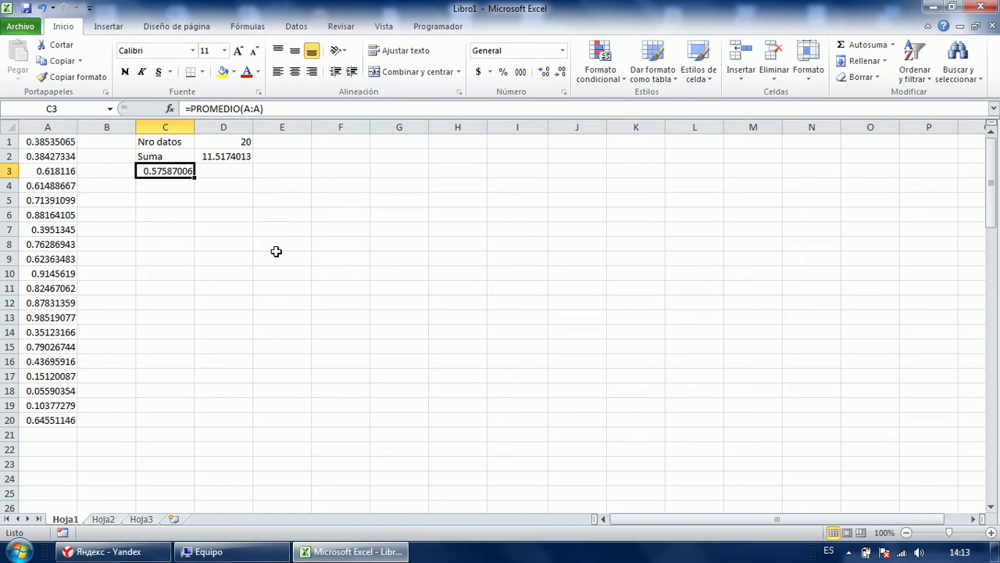
{"action": "key", "text": "ctrl+x"}
{"action": "key", "text": "Right"}
{"action": "key", "text": "ctrl+v"}
{"action": "key", "text": "Left"}
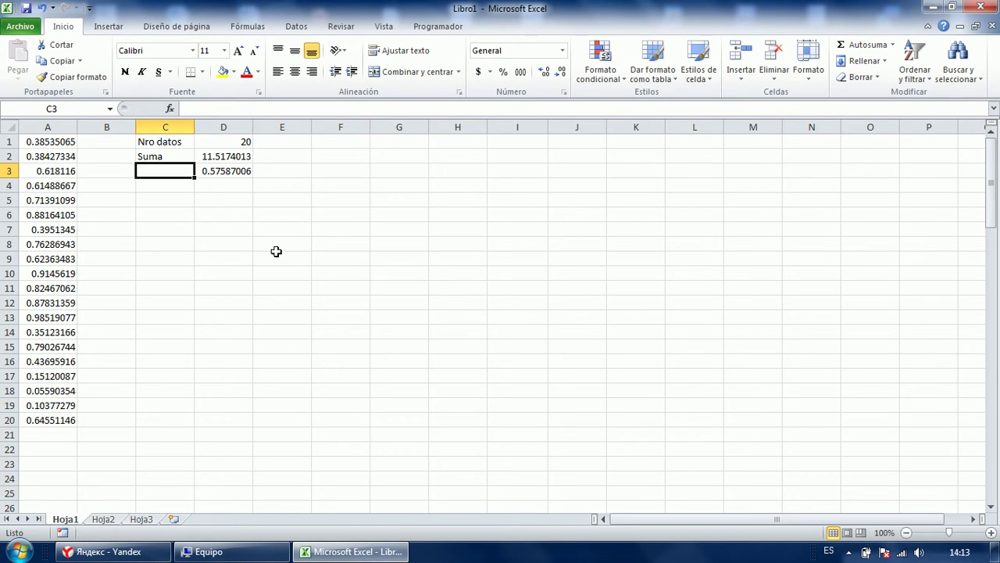
{"action": "type", "text": "pROMEDIO"}
{"action": "key", "text": "Return"}
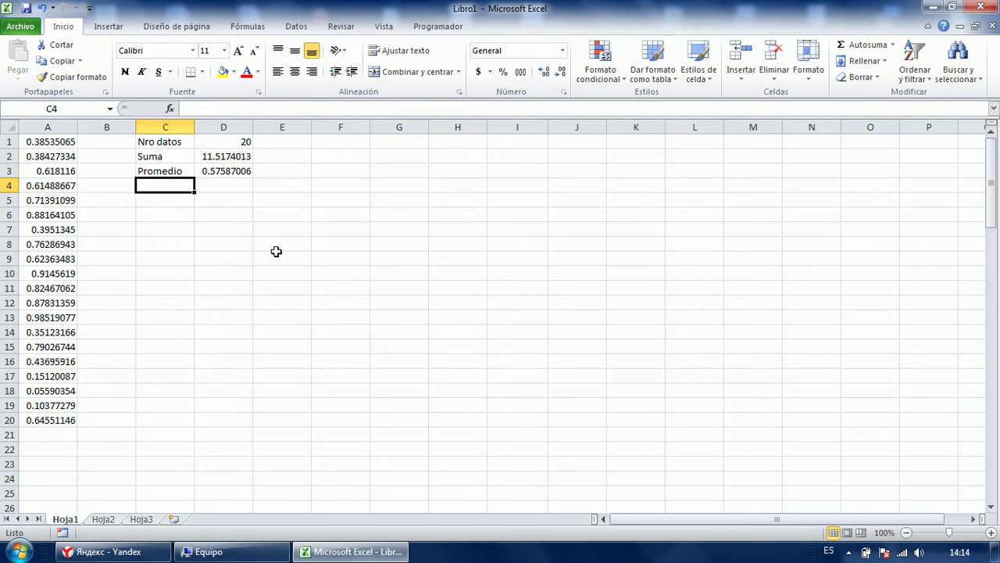
Step: Start a VAR.P formula in C4, then abandon it and move to D4
{"action": "type", "text": "=var"}
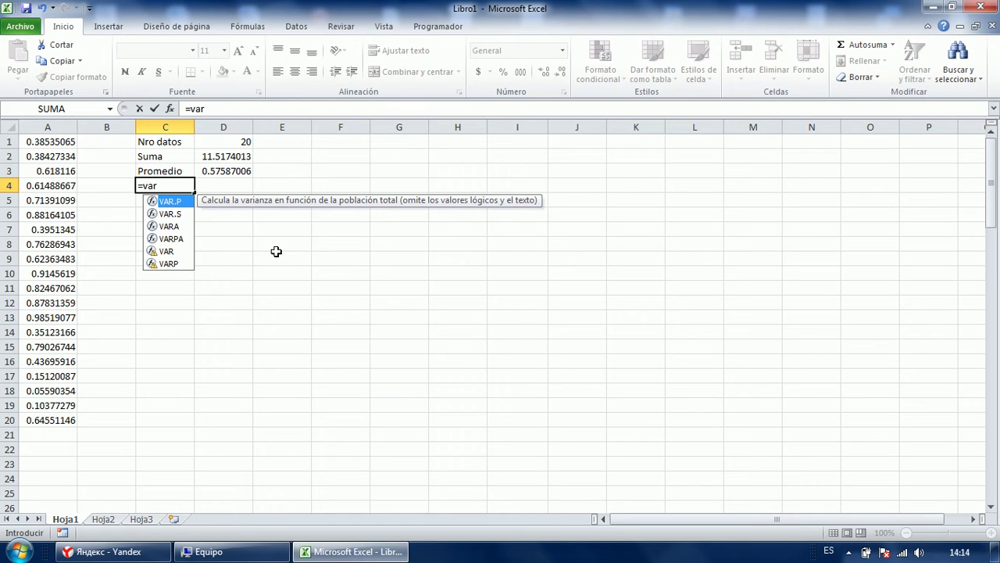
{"action": "key", "text": "Down"}
{"action": "key", "text": "Down"}
{"action": "key", "text": "Down"}
{"action": "key", "text": "Up"}
{"action": "key", "text": "Up"}
{"action": "key", "text": "Up"}
{"action": "key", "text": "Down"}
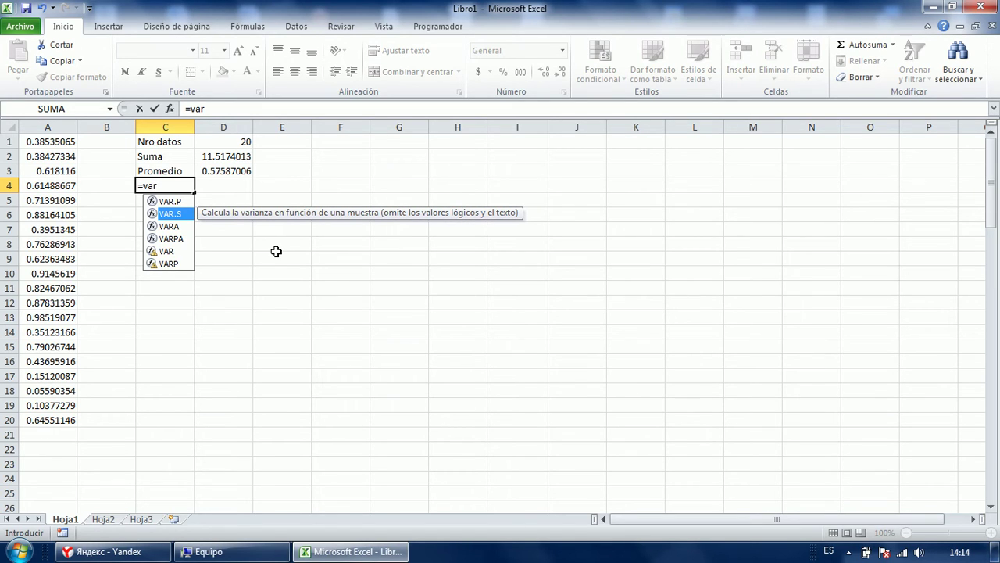
{"action": "key", "text": "Up"}
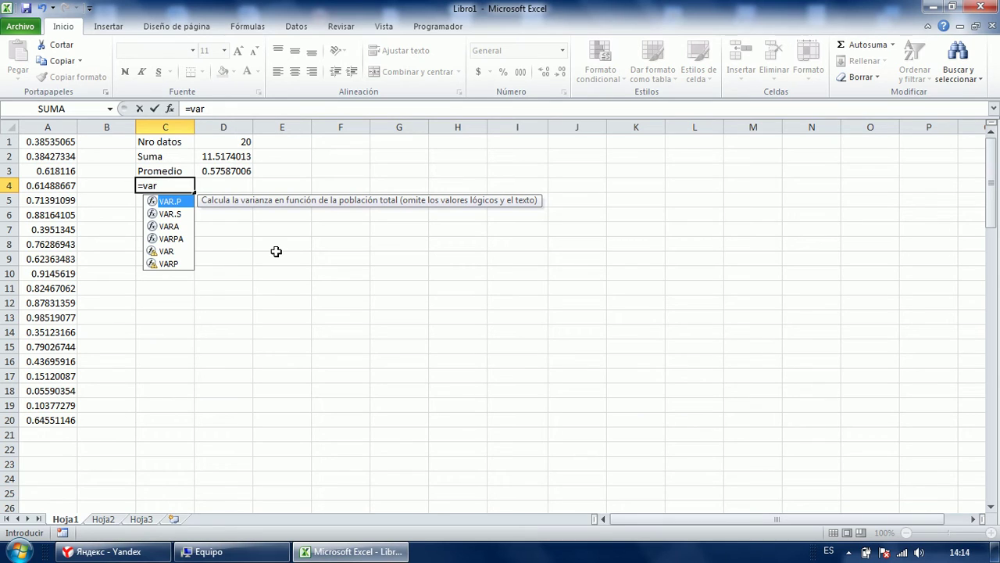
{"action": "key", "text": "Tab"}
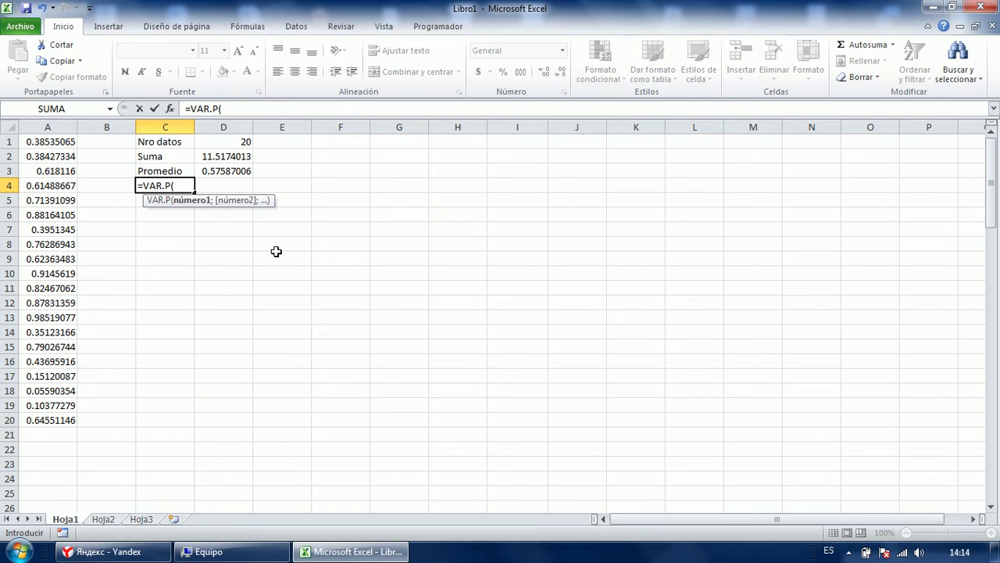
{"action": "key", "text": "Escape"}
{"action": "key", "text": "Right"}
Step: Enter =VAR.P(A:A) in D4, giving a variance of 0.07442849
{"action": "type", "text": "=var"}
{"action": "key", "text": "Tab"}
{"action": "key", "text": "Left"}
{"action": "key", "text": "Left"}
{"action": "key", "text": "Left"}
{"action": "key", "text": "ctrl+space"}
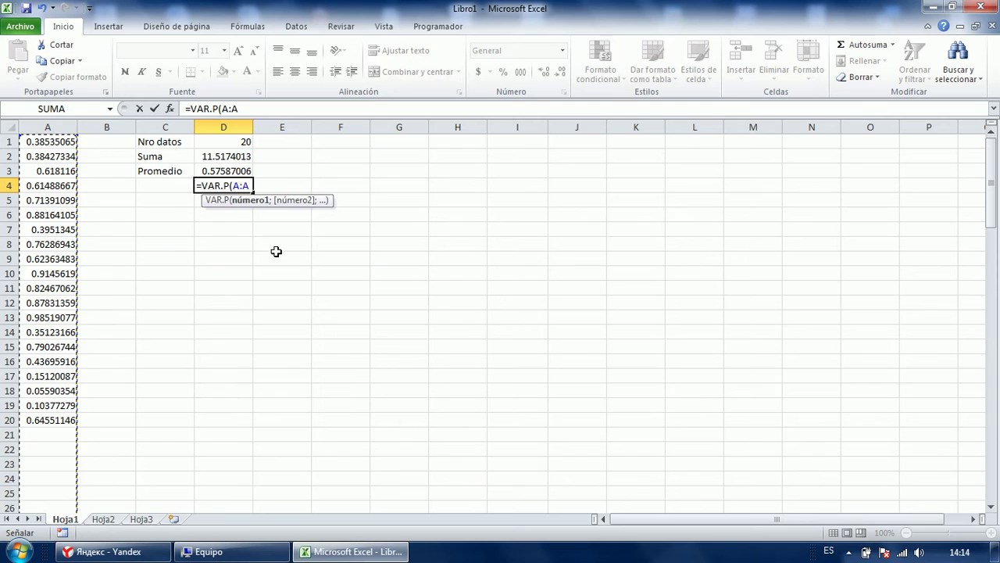
{"action": "type", "text": ")"}
{"action": "key", "text": "Return"}
{"action": "key", "text": "Up"}
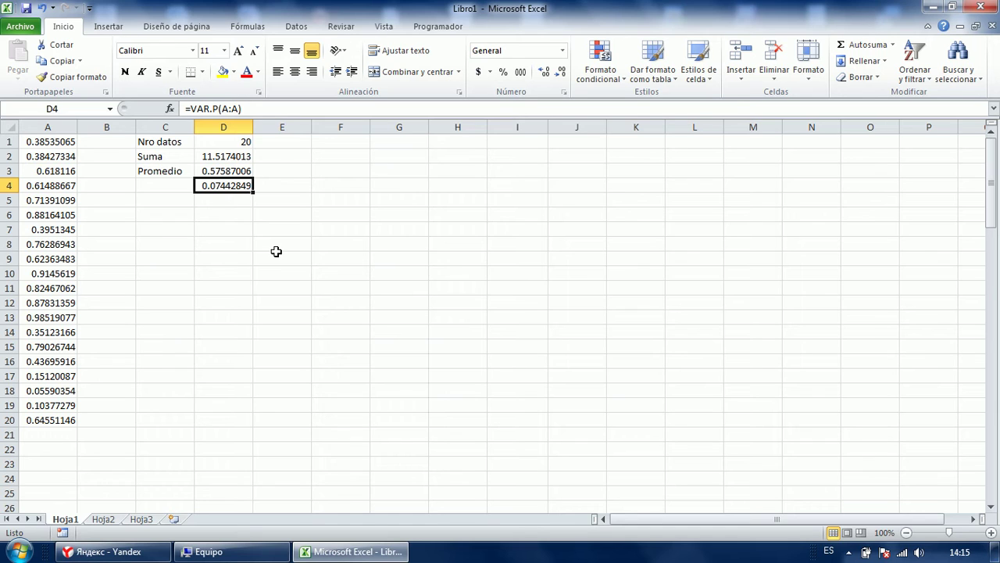
Step: Label C4 'Varianza' and C5 'Desv'
{"action": "key", "text": "Left"}
{"action": "type", "text": "Varianz"}
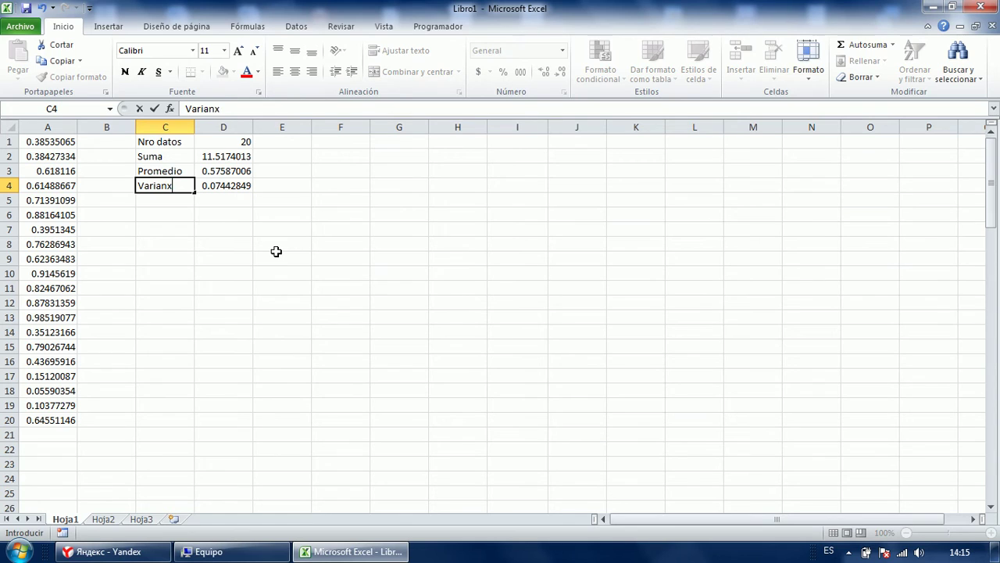
{"action": "type", "text": "a"}
{"action": "key", "text": "Return"}
{"action": "type", "text": "Desva"}
{"action": "key", "text": "BackSpace"}
{"action": "key", "text": "Tab"}
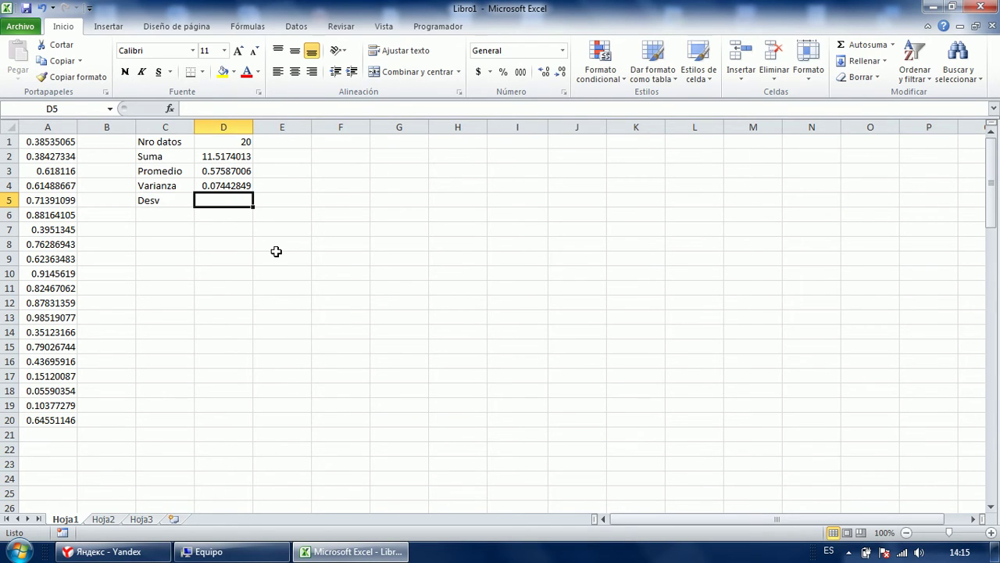
Step: Enter =DESVEST.P(A:A) in D5, giving a standard deviation of 0.27281586
{"action": "type", "text": "=de"}
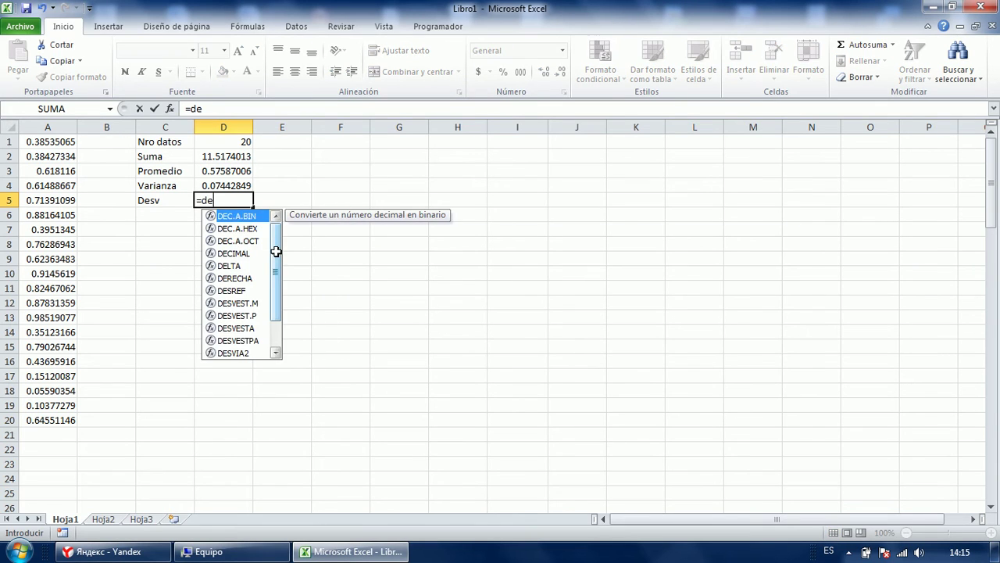
{"action": "type", "text": "s"}
{"action": "key", "text": "Down"}
{"action": "key", "text": "Down"}
{"action": "key", "text": "Down"}
{"action": "key", "text": "Up"}
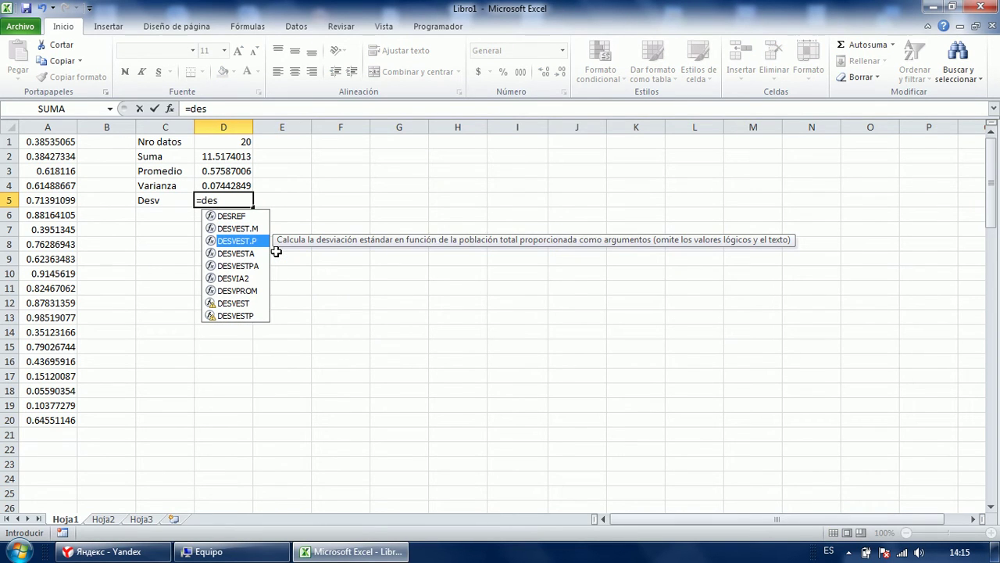
{"action": "key", "text": "Tab"}
{"action": "key", "text": "Left"}
{"action": "key", "text": "Left"}
{"action": "key", "text": "Left"}
{"action": "key", "text": "ctrl+space"}
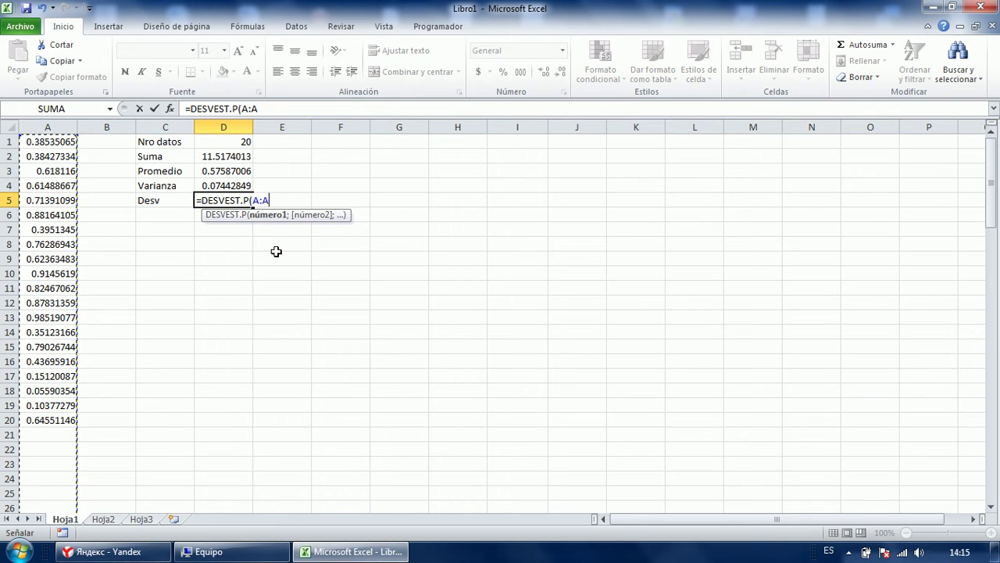
{"action": "type", "text": ")"}
{"action": "key", "text": "Return"}
Step: Label C6 'devs2' and enter =RAIZ(D4) in D6
{"action": "key", "text": "Left"}
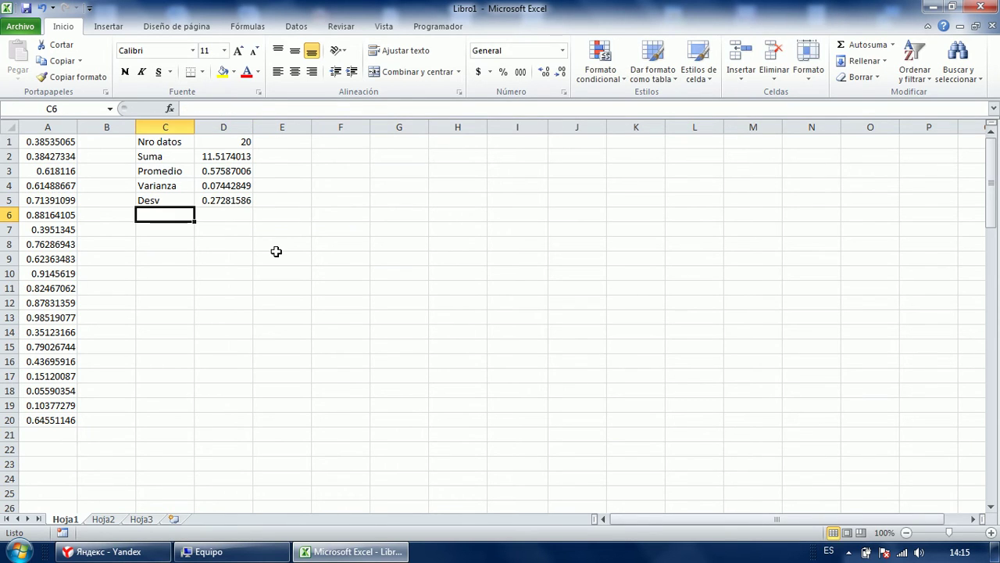
{"action": "type", "text": "devs2"}
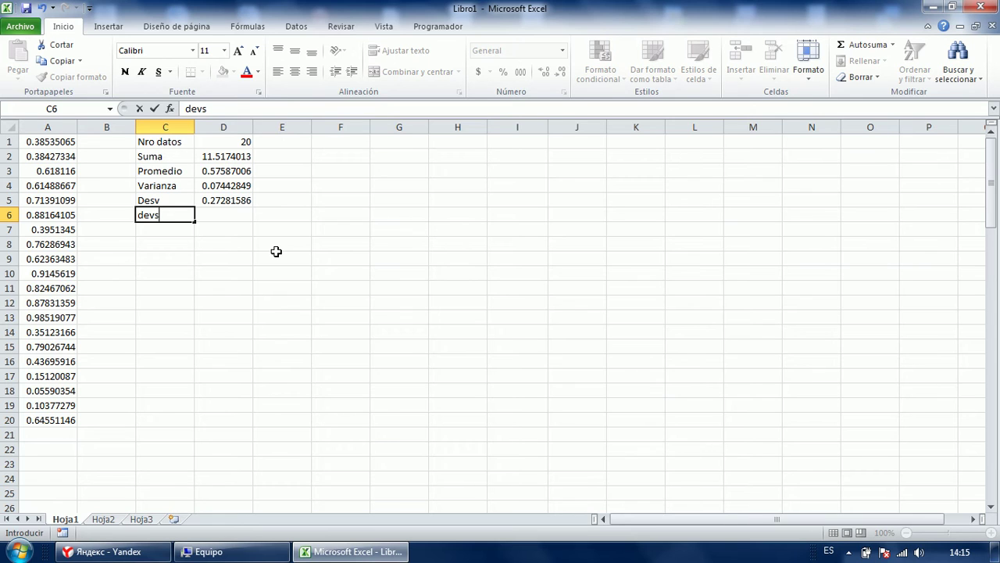
{"action": "key", "text": "Return"}
{"action": "key", "text": "Up"}
{"action": "key", "text": "Right"}
{"action": "type", "text": "=r"}
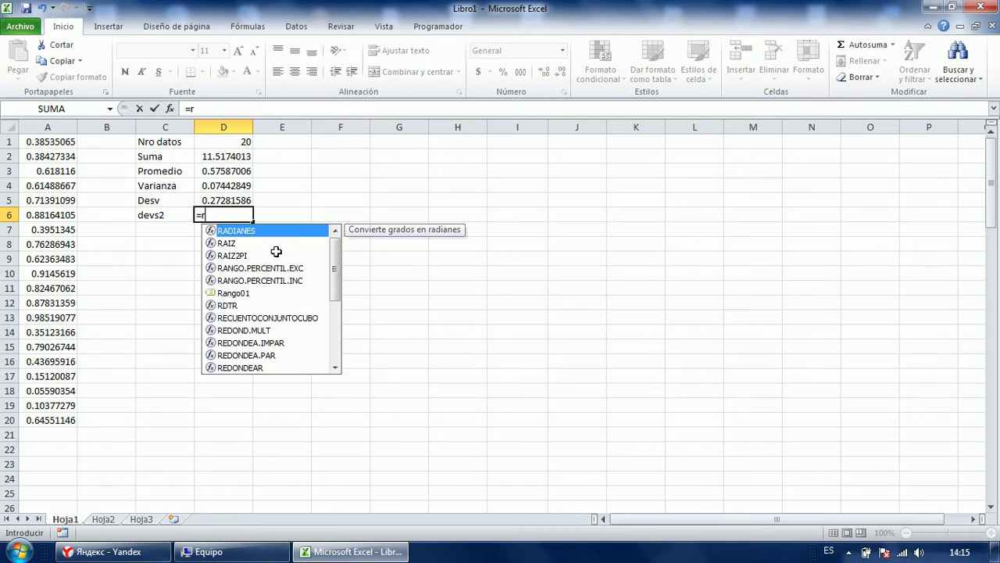
{"action": "type", "text": "aiz"}
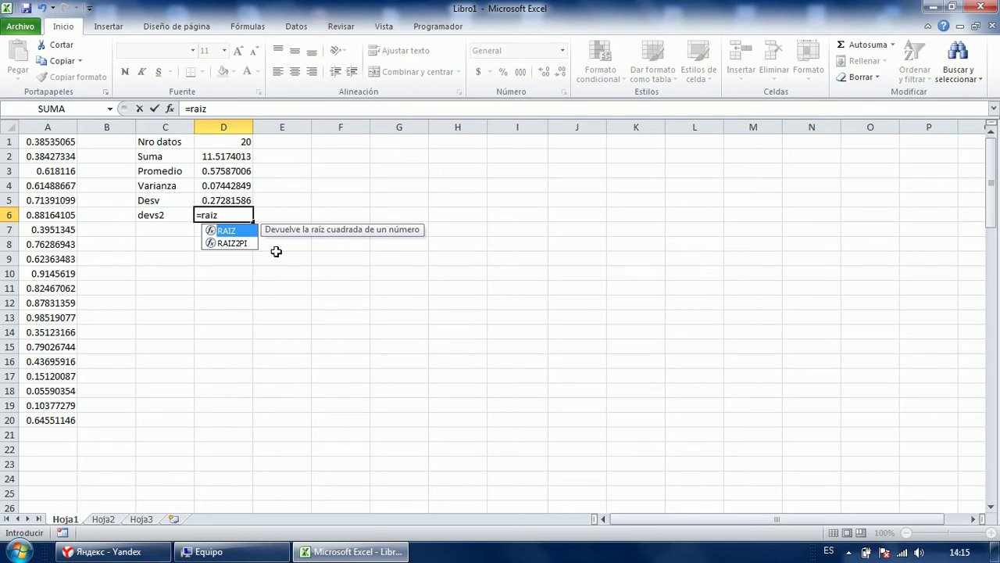
{"action": "key", "text": "Tab"}
{"action": "key", "text": "Up"}
{"action": "key", "text": "Up"}
{"action": "type", "text": ")"}
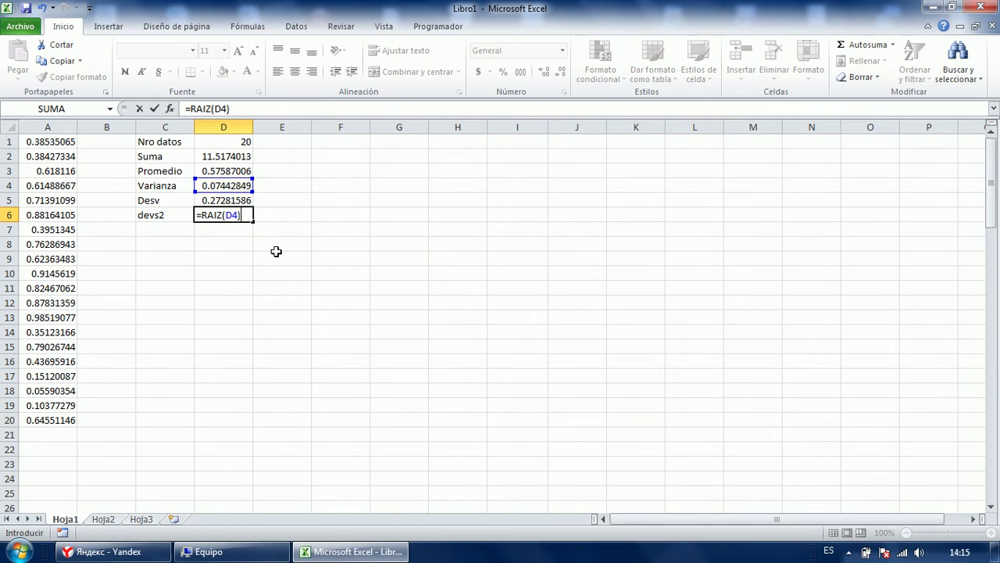
{"action": "key", "text": "Return"}
Step: Compare the D5 and D6 results, which match, then move to C7
{"action": "key", "text": "Up"}
{"action": "key", "text": "Up"}
{"action": "key", "text": "shift+Down"}
{"action": "key", "text": "Down"}
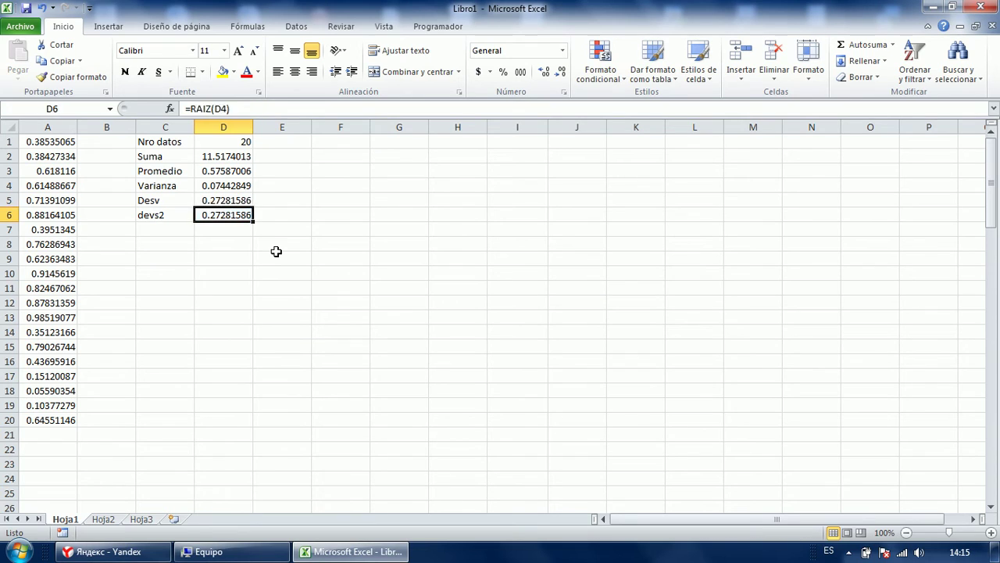
{"action": "key", "text": "Down"}
{"action": "key", "text": "Left"}
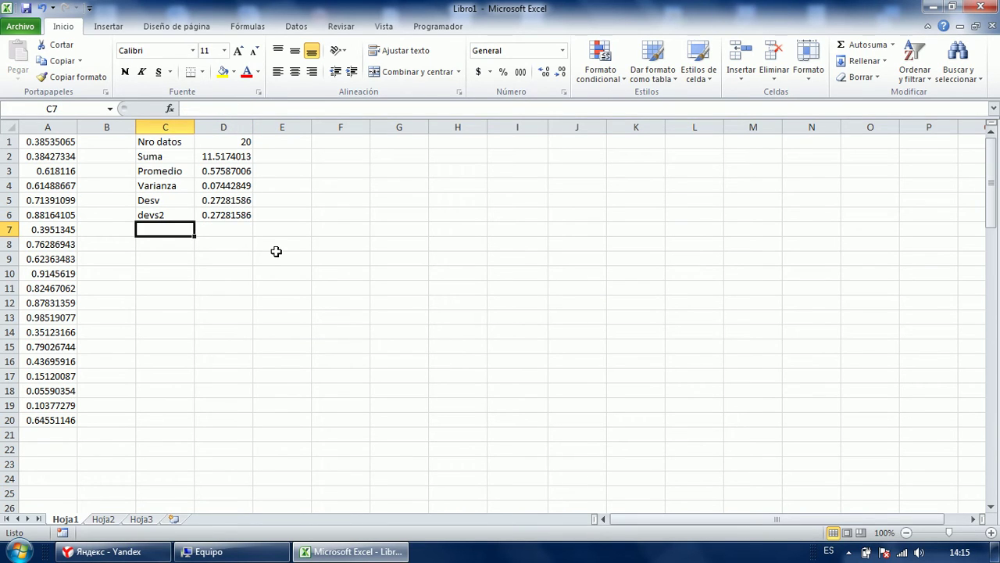
Step: Select the summary block and some column A values to review them
{"action": "left_click_drag", "start_coordinate": [167, 141], "coordinate": [226, 213]}
{"action": "left_click", "coordinate": [165, 287]}
{"action": "left_click_drag", "start_coordinate": [73, 141], "coordinate": [75, 185]}
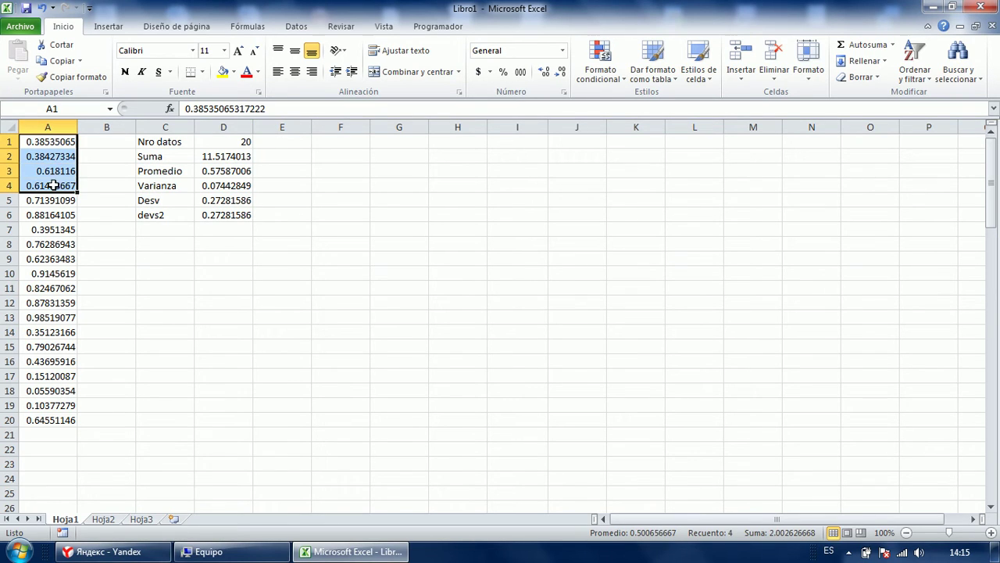
{"action": "left_click_drag", "start_coordinate": [46, 272], "coordinate": [49, 332]}
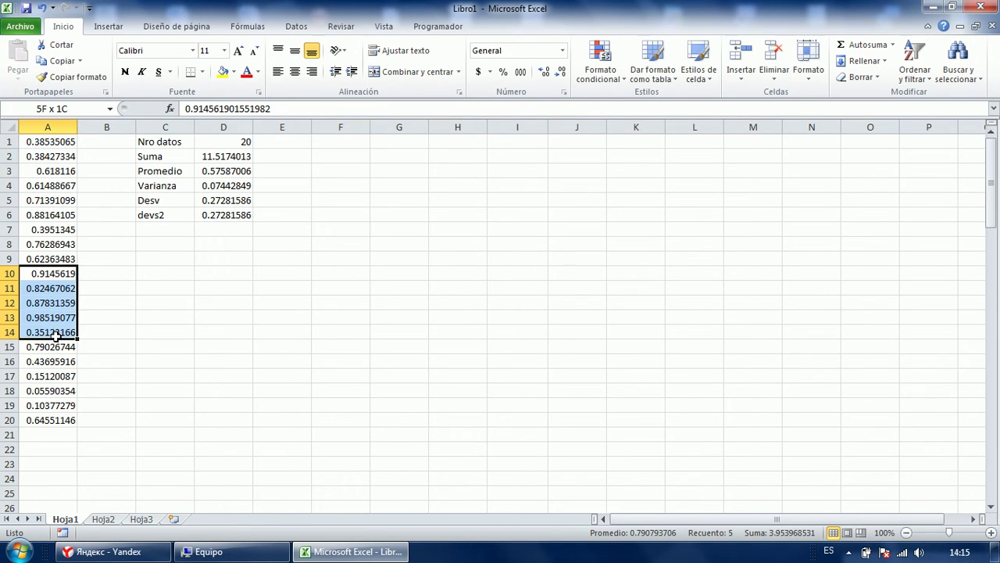
Step: Fill G3:G6 with 1, 2, 3, 4 and H3:H6 with 2s
{"action": "left_click", "coordinate": [388, 169]}
{"action": "type", "text": "1 2 3 4"}
{"action": "key", "text": "Return"}
{"action": "key", "text": "Right"}
{"action": "key", "text": "Up"}
{"action": "key", "text": "Up"}
{"action": "key", "text": "Up"}
{"action": "key", "text": "Down"}
{"action": "type", "text": "2 2 2 2"}
{"action": "key", "text": "Left"}
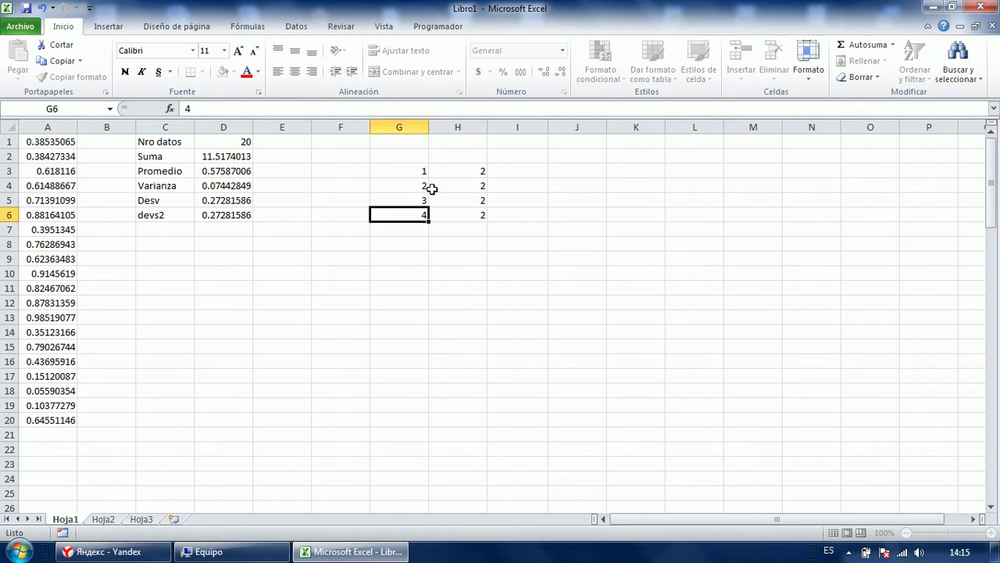
{"action": "key", "text": "Left"}
{"action": "key", "text": "Left"}
{"action": "key", "text": "Down"}
Step: Label cell C7 'sum prod'
{"action": "key", "text": "Left"}
{"action": "key", "text": "Down"}
{"action": "key", "text": "Left"}
{"action": "key", "text": "Up"}
{"action": "type", "text": "="}
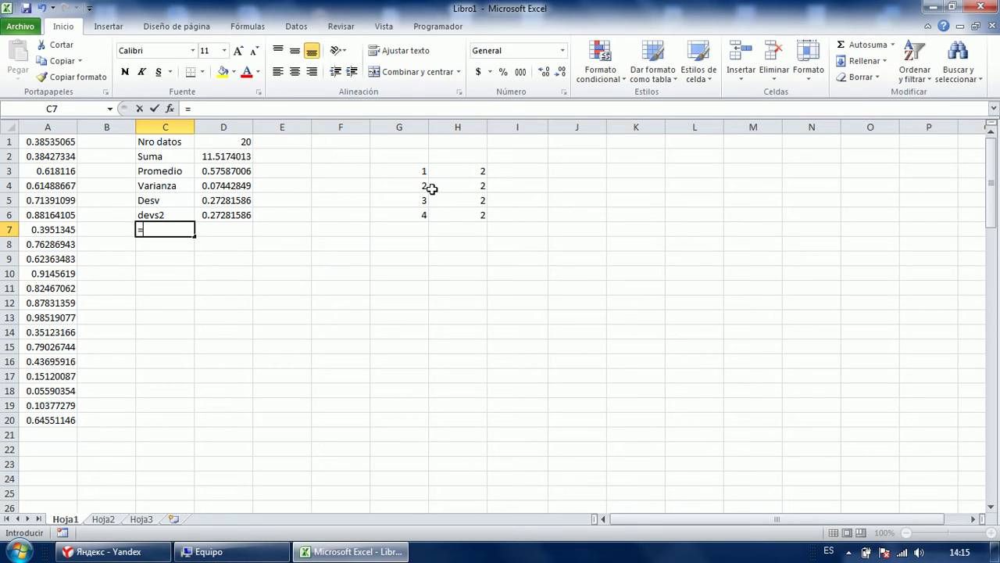
{"action": "key", "text": "Escape"}
{"action": "type", "text": "sum prod"}
{"action": "key", "text": "Return"}
Step: Start a SUMAPRODUCTO formula in D7 with G3:G6 as the first array
{"action": "key", "text": "Up"}
{"action": "key", "text": "Right"}
{"action": "type", "text": "="}
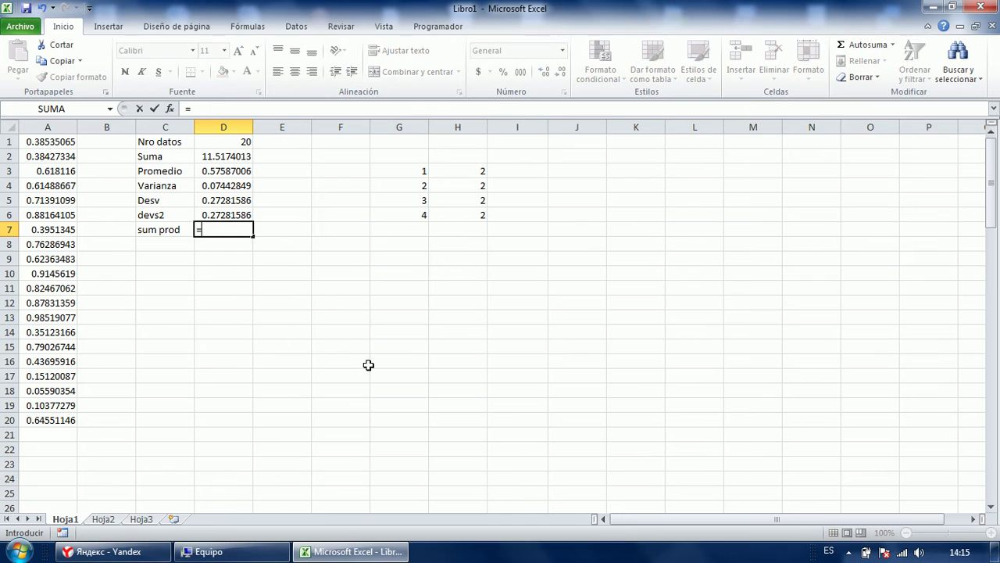
{"action": "type", "text": "sumapro"}
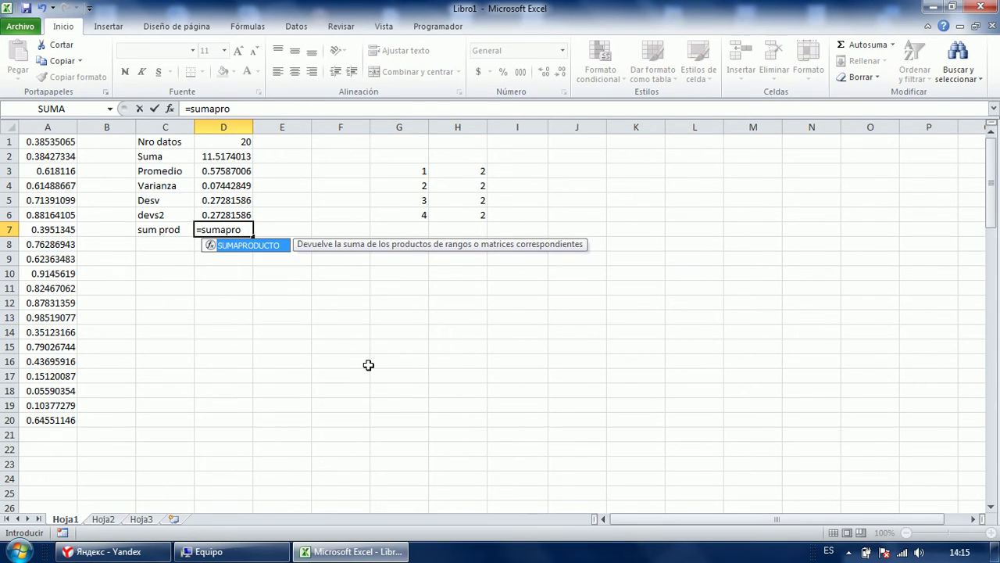
{"action": "key", "text": "Tab"}
{"action": "key", "text": "Right"}
{"action": "key", "text": "Right"}
{"action": "key", "text": "Right"}
{"action": "key", "text": "Up"}
{"action": "key", "text": "Up"}
{"action": "key", "text": "Up"}
{"action": "key", "text": "Left"}
{"action": "key", "text": "Left"}
{"action": "key", "text": "Up"}
{"action": "key", "text": "Right"}
{"action": "key", "text": "shift+Down"}
{"action": "key", "text": "shift+Down"}
{"action": "key", "text": "shift+Down"}
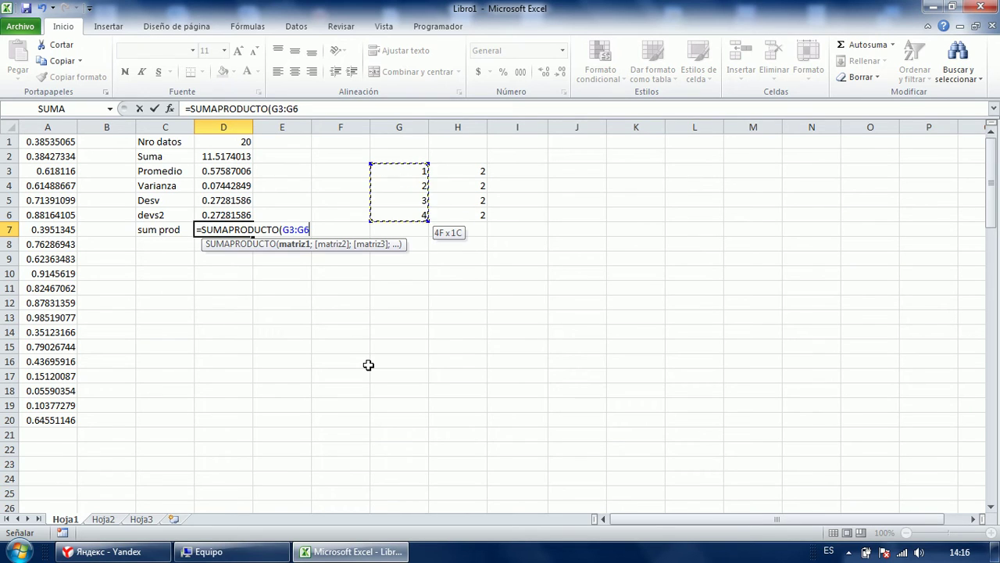
{"action": "type", "text": ";"}
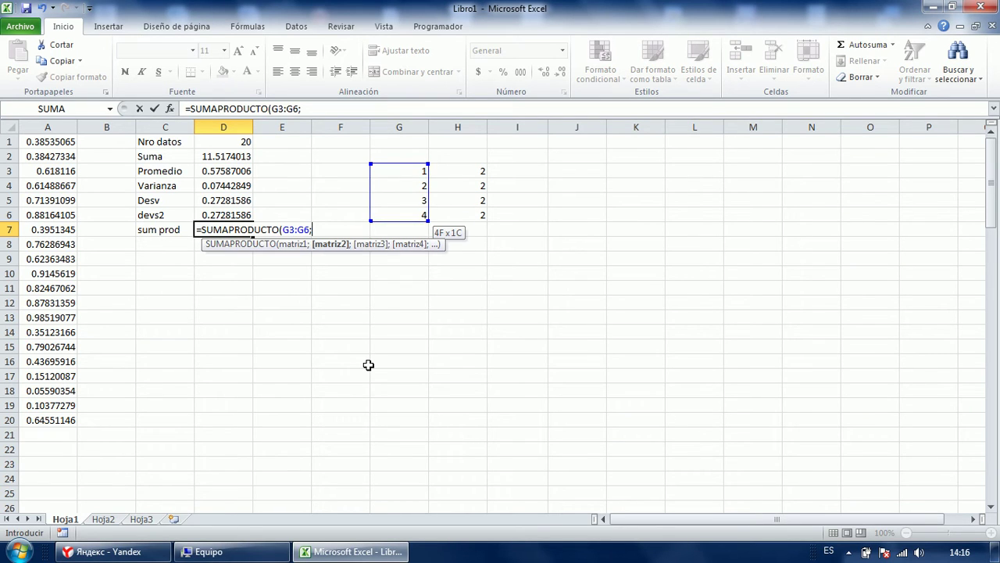
Step: Add H3:H6 as the second array and enter the formula, returning 20
{"action": "key", "text": "Right"}
{"action": "key", "text": "Right"}
{"action": "key", "text": "Right"}
{"action": "key", "text": "Right"}
{"action": "key", "text": "Up"}
{"action": "key", "text": "Up"}
{"action": "key", "text": "Up"}
{"action": "key", "text": "Up"}
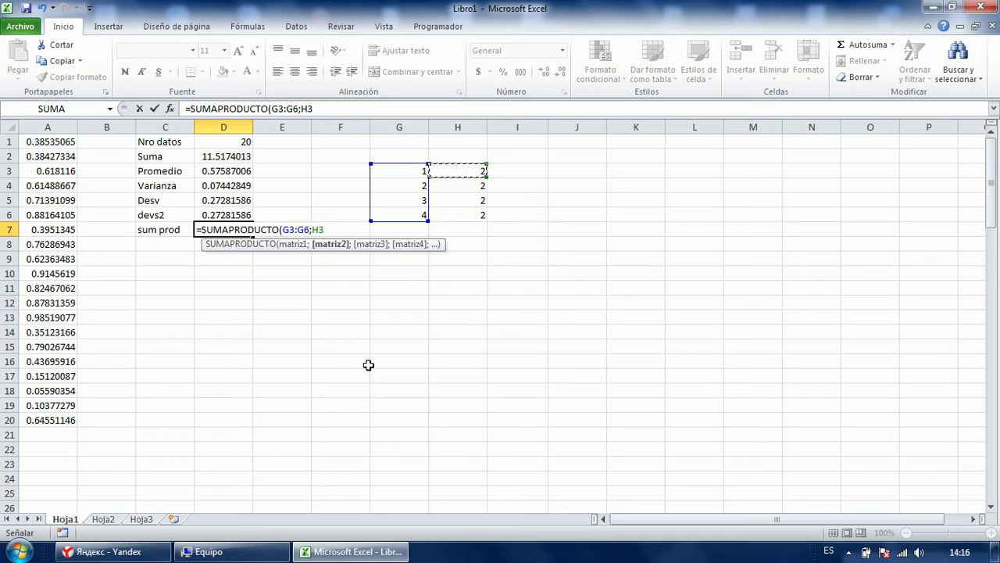
{"action": "key", "text": "shift+Down"}
{"action": "key", "text": "shift+Down"}
{"action": "key", "text": "shift+Down"}
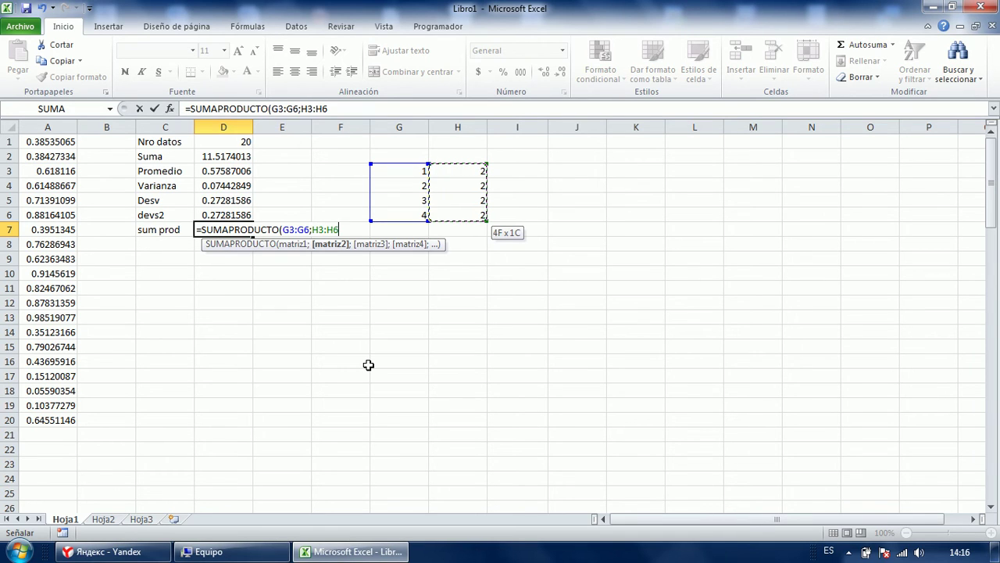
{"action": "type", "text": ")"}
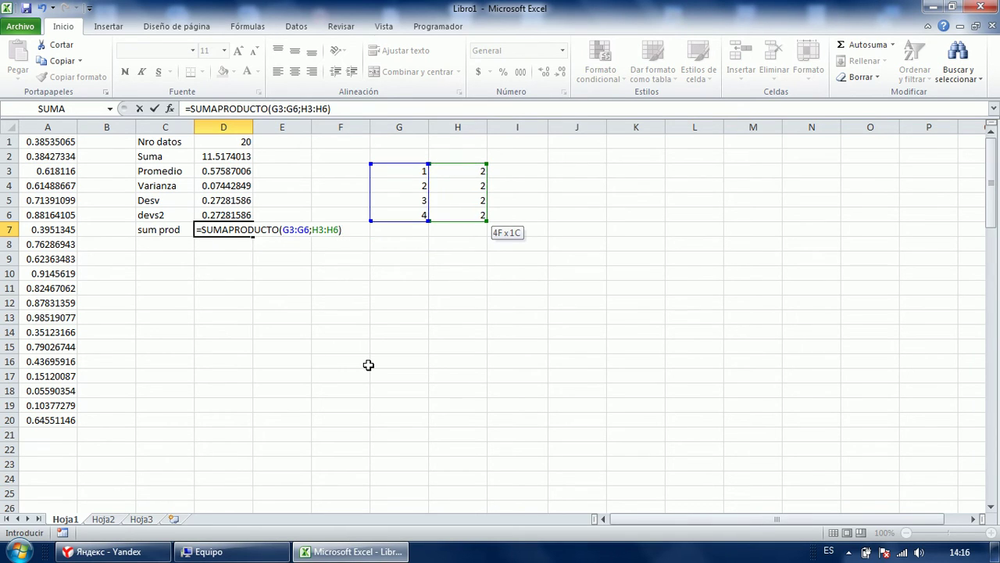
{"action": "key", "text": "Return"}
{"action": "key", "text": "Up"}
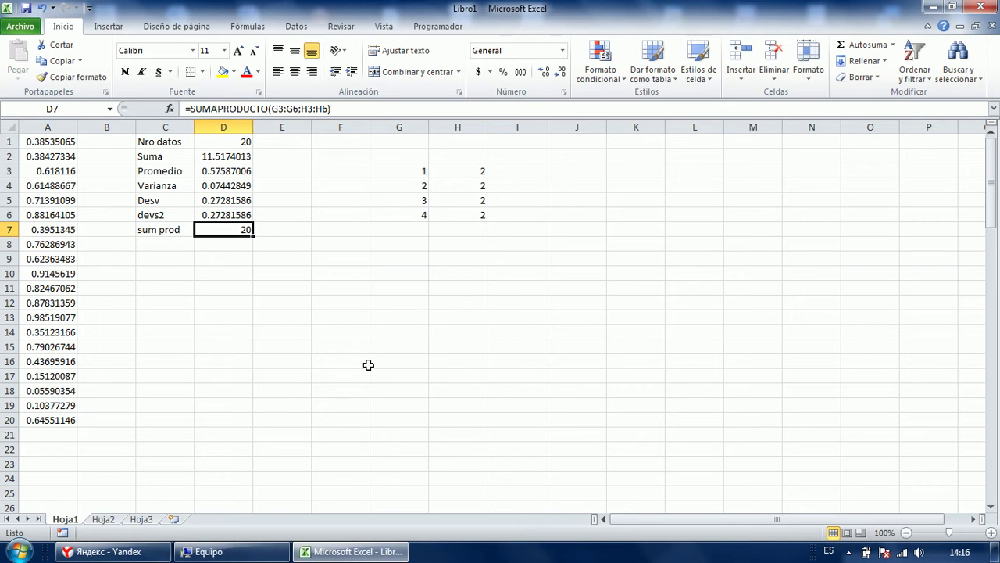
{"action": "key", "text": "F2"}
{"action": "key", "text": "Escape"}
{"action": "left_click", "coordinate": [500, 174]}
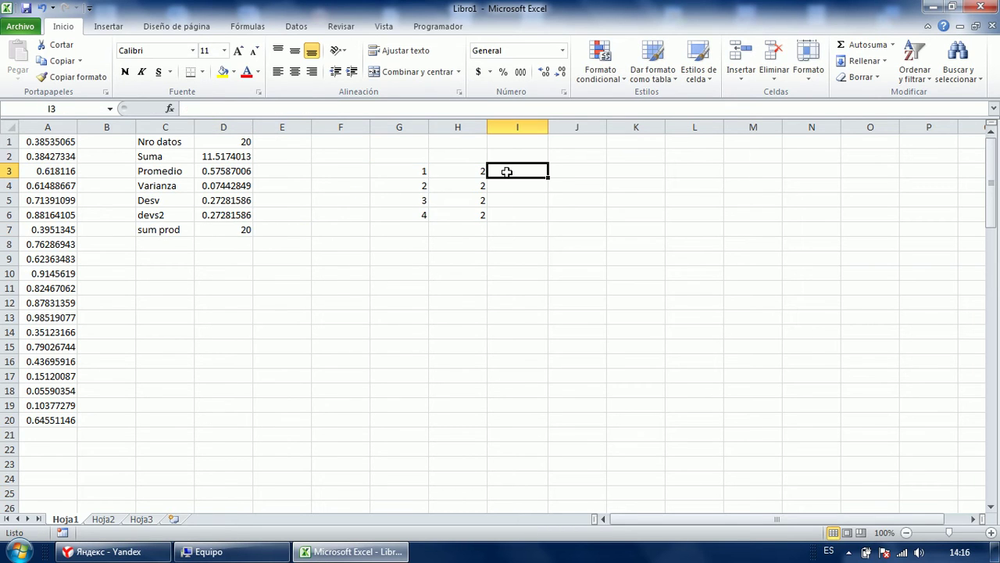
{"action": "type", "text": "="}
{"action": "key", "text": "Left"}
{"action": "key", "text": "Left"}
{"action": "type", "text": "*"}
{"action": "key", "text": "Left"}
{"action": "key", "text": "Return"}
{"action": "left_click", "coordinate": [512, 167]}
{"action": "left_click_drag", "start_coordinate": [547, 178], "coordinate": [545, 220]}
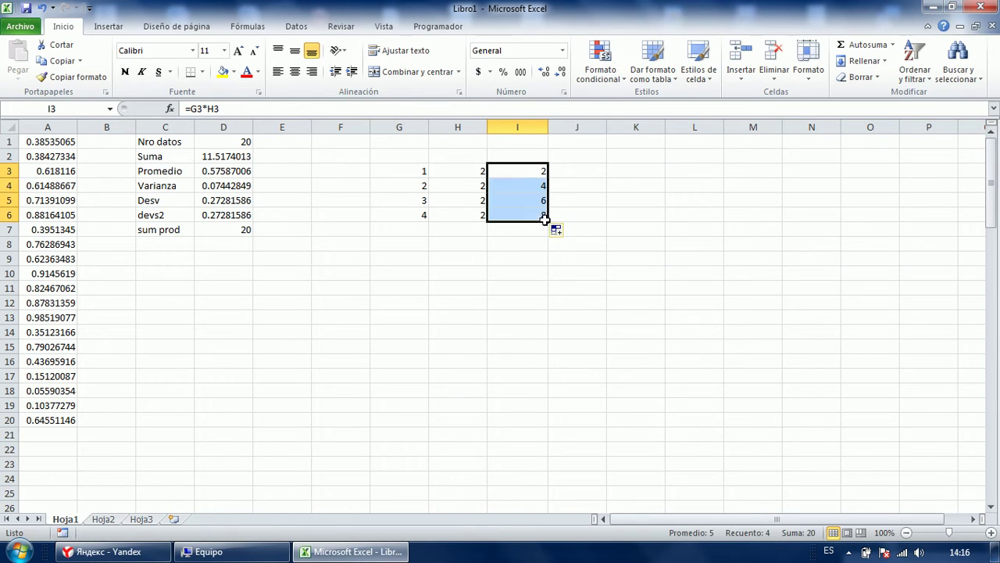
{"action": "left_click", "coordinate": [520, 173]}
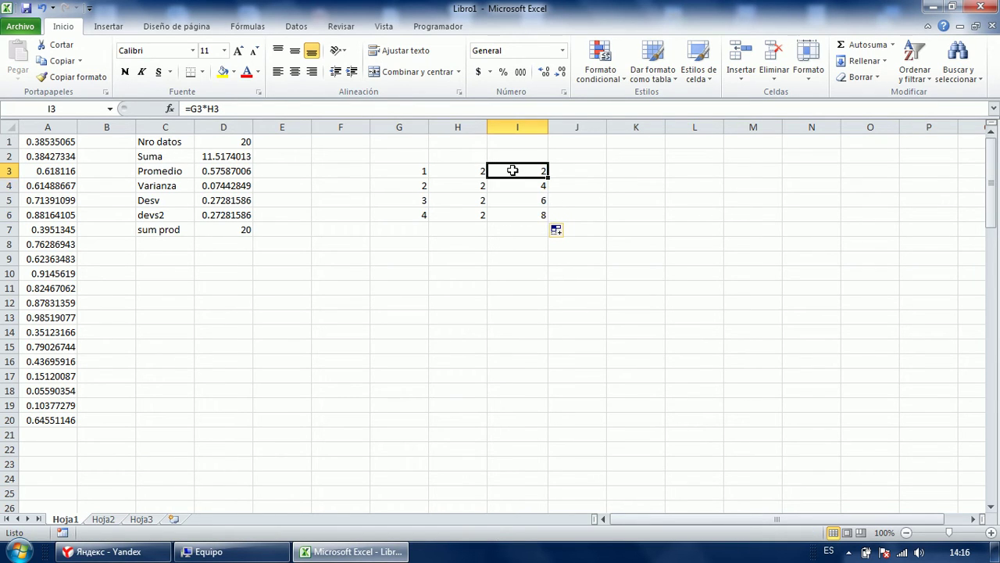
{"action": "double_click", "coordinate": [522, 173]}
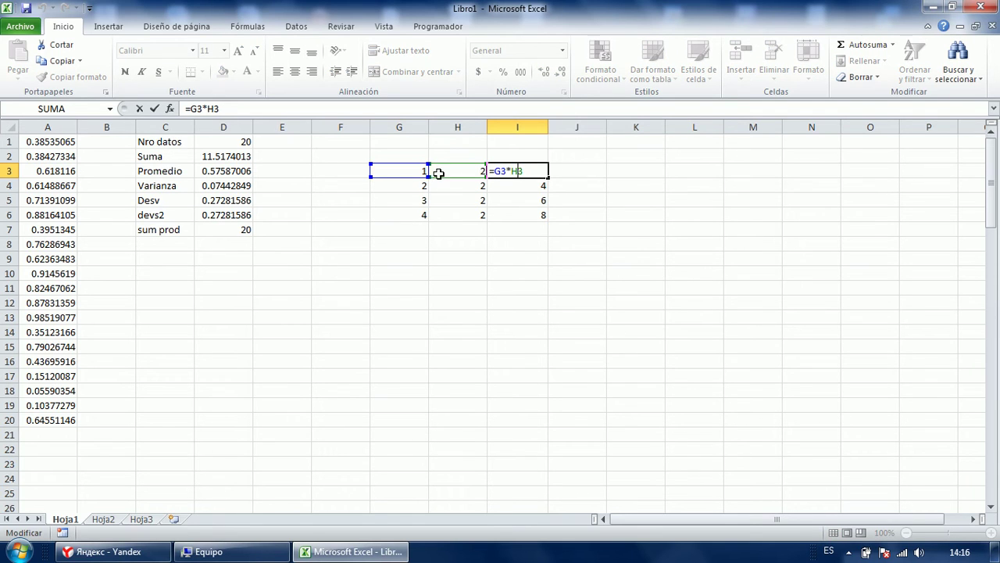
{"action": "key", "text": "Escape"}
{"action": "double_click", "coordinate": [516, 185]}
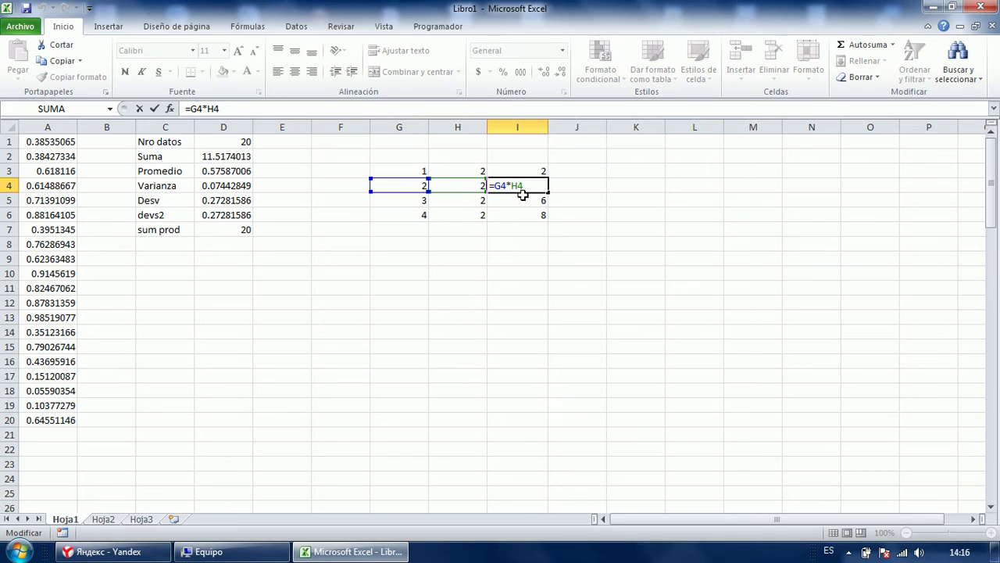
{"action": "left_click", "coordinate": [512, 201]}
{"action": "double_click", "coordinate": [516, 200]}
{"action": "double_click", "coordinate": [518, 213]}
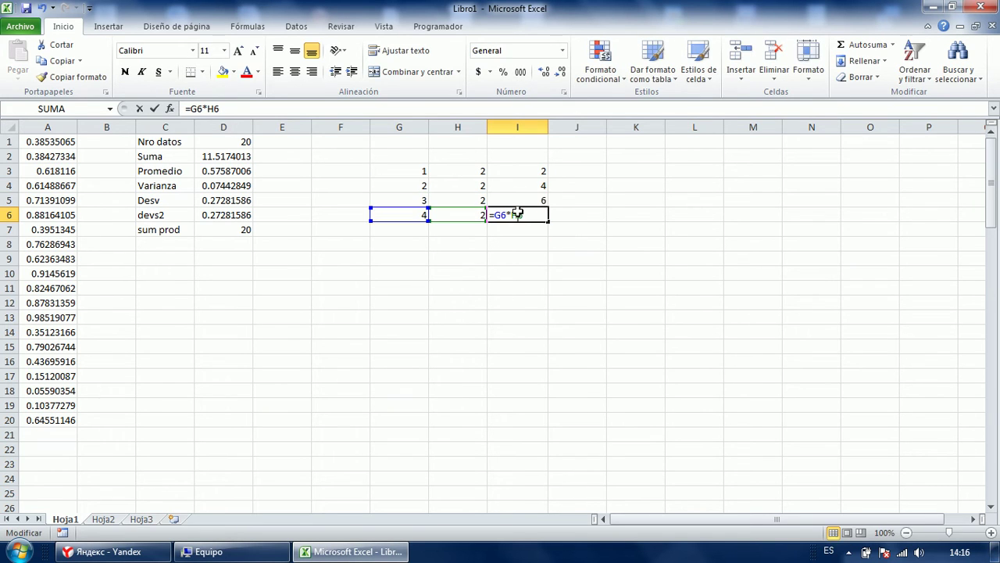
{"action": "key", "text": "ctrl+Return"}
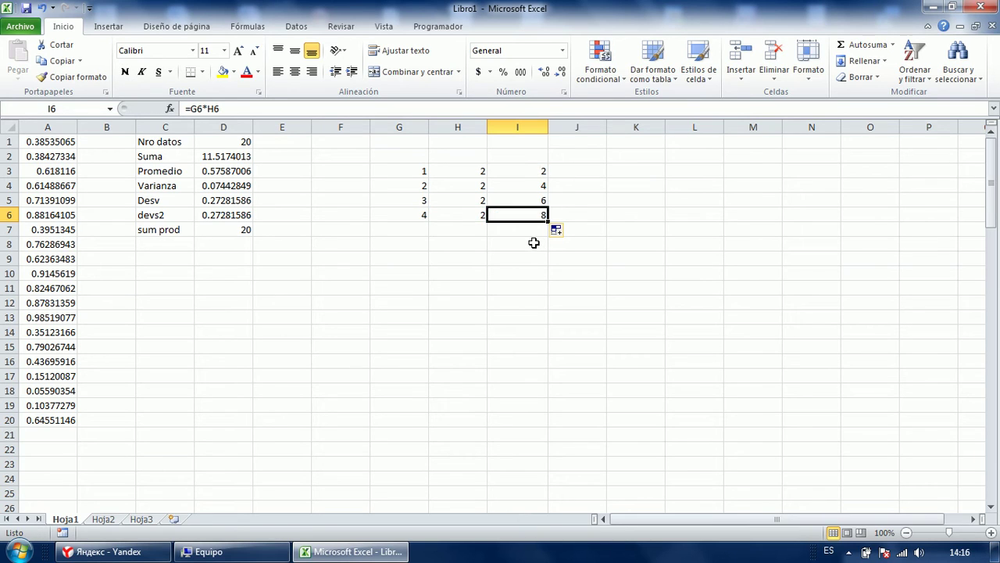
Step: Enter =SUMA(I3:I6) in I8, totalling the row products to 20
{"action": "left_click", "coordinate": [534, 243]}
{"action": "type", "text": "=suma"}
{"action": "key", "text": "BackSpace"}
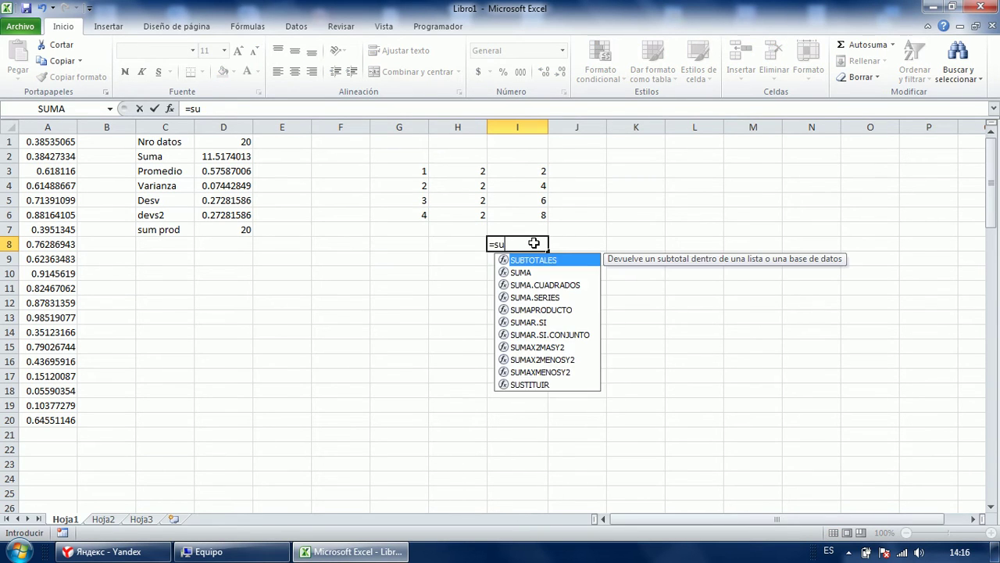
{"action": "type", "text": "ma"}
{"action": "key", "text": "Tab"}
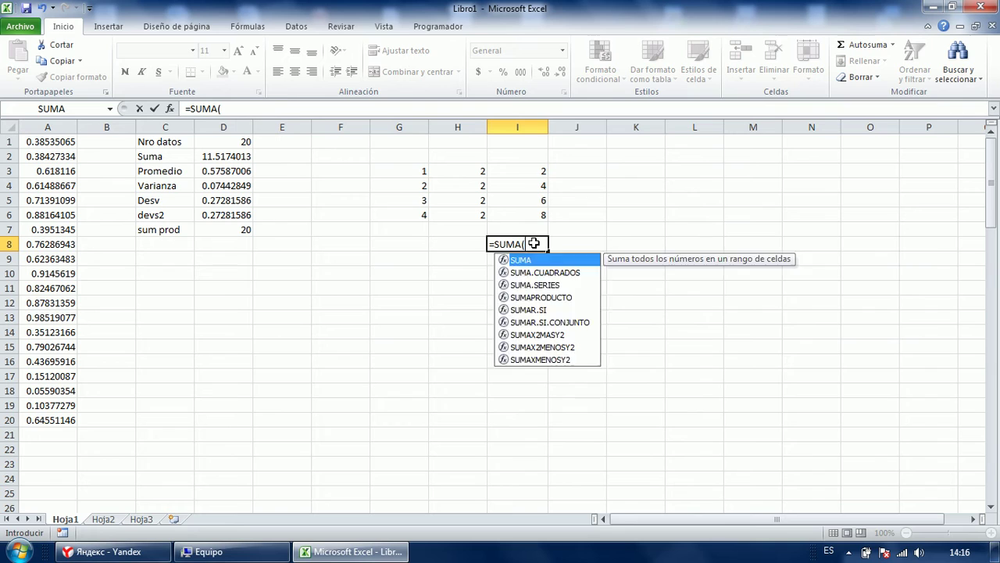
{"action": "key", "text": "Up"}
{"action": "key", "text": "Up"}
{"action": "key", "text": "shift+Up"}
{"action": "key", "text": "shift+Up"}
{"action": "key", "text": "shift+Up"}
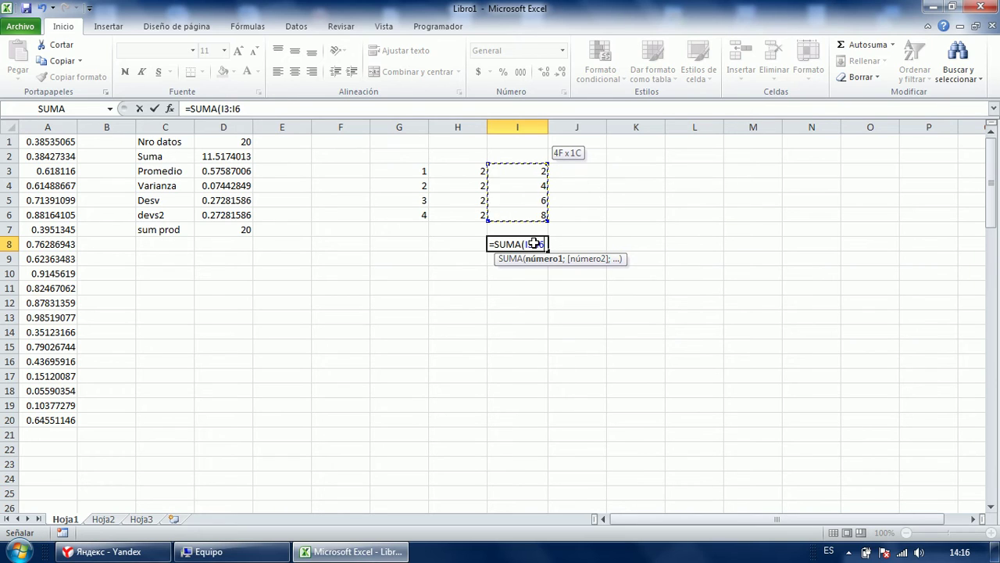
{"action": "type", "text": ")"}
{"action": "key", "text": "Return"}
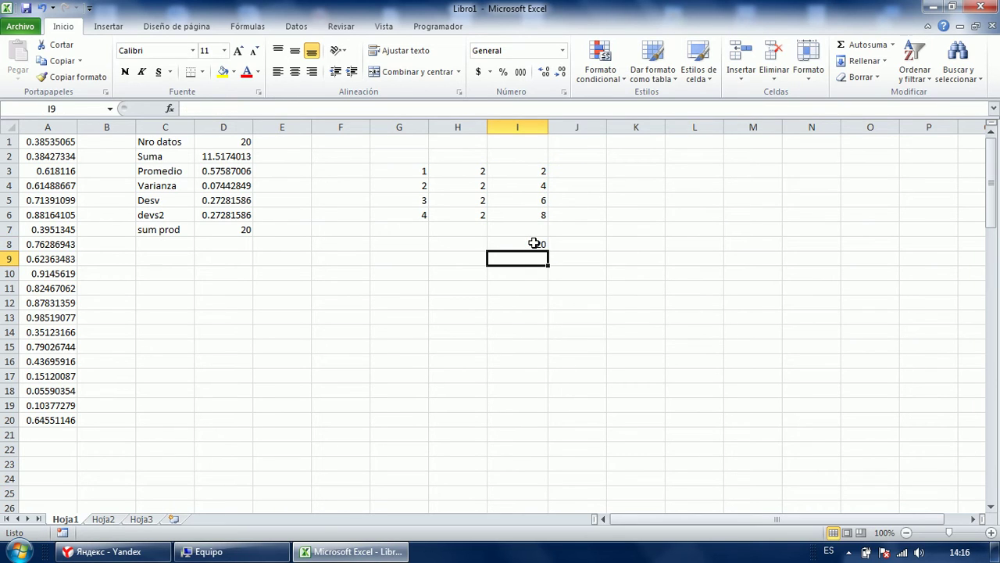
Step: Compare I8 with D7's sum-product and inspect the G3 and H3 pair
{"action": "left_click", "coordinate": [537, 246]}
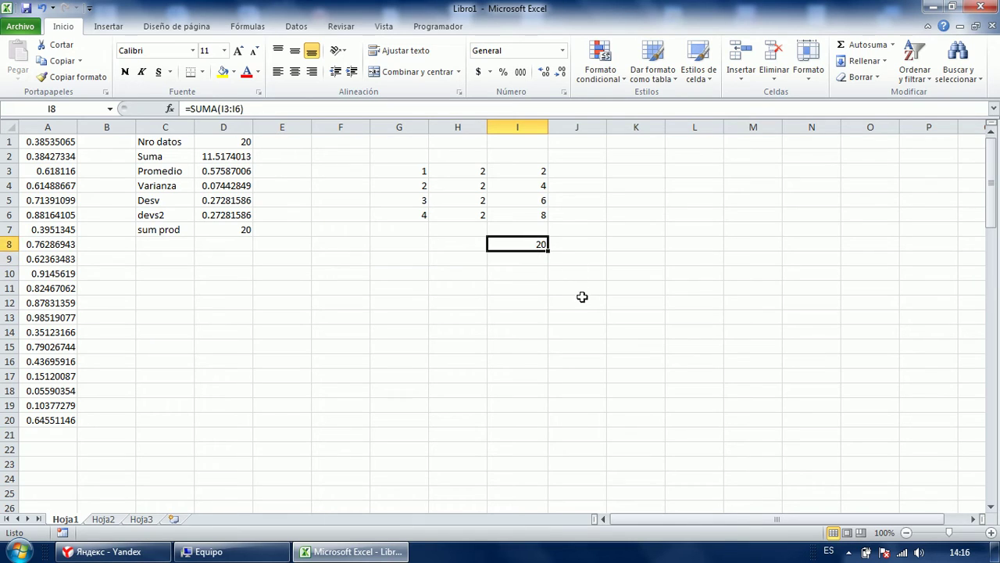
{"action": "left_click", "coordinate": [244, 233]}
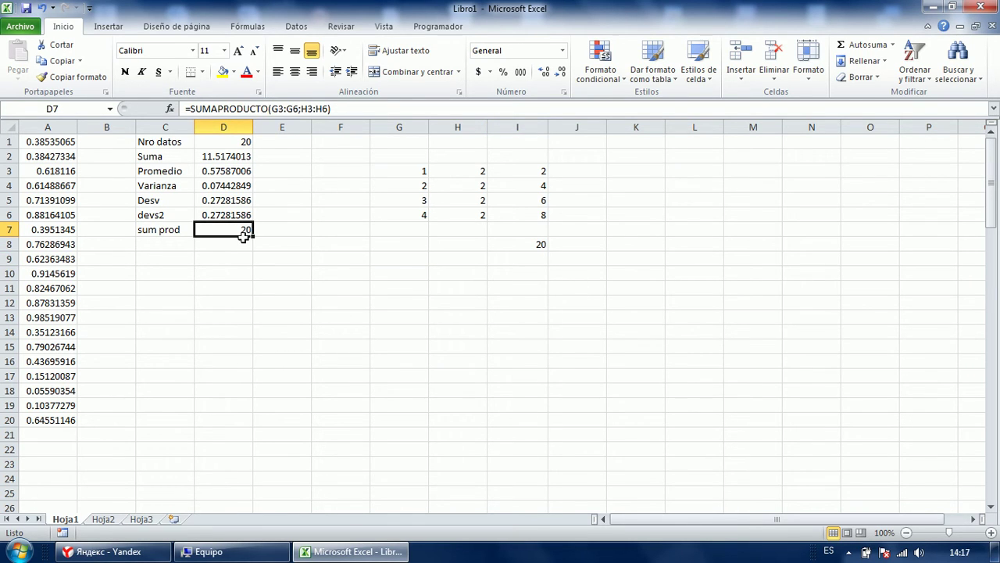
{"action": "left_click", "coordinate": [418, 166]}
{"action": "key", "text": "Right"}
{"action": "left_click_drag", "start_coordinate": [420, 165], "coordinate": [451, 163]}
{"action": "left_click", "coordinate": [451, 163]}
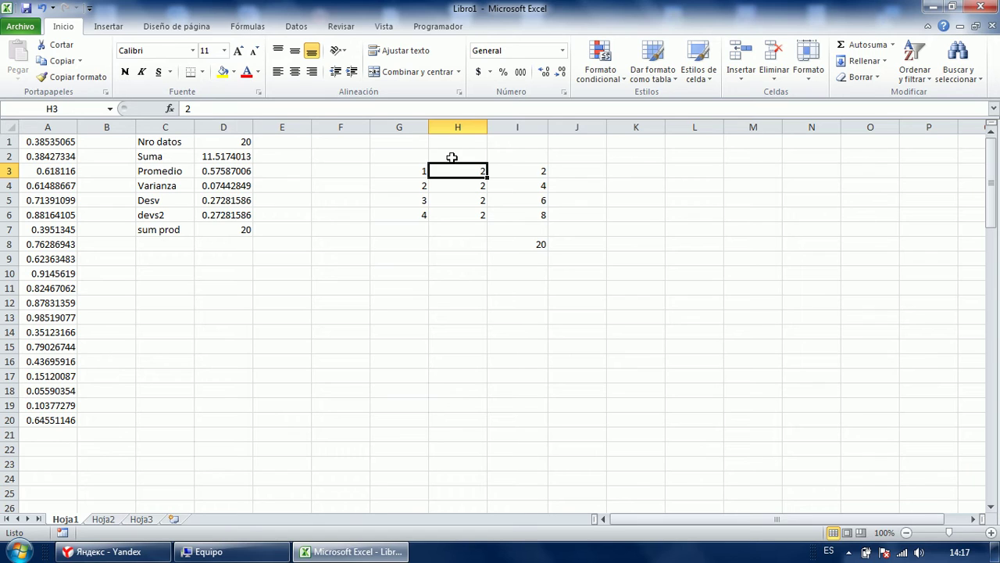
Step: Clear the products and the total in I3:I8
{"action": "left_click", "coordinate": [520, 244]}
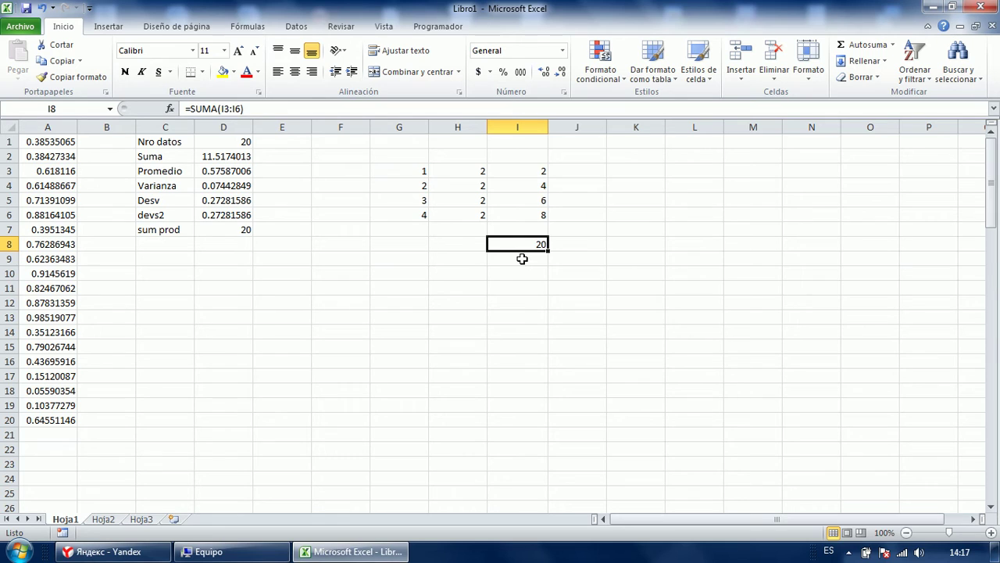
{"action": "key", "text": "Up"}
{"action": "key", "text": "Up"}
{"action": "key", "text": "Up"}
{"action": "key", "text": "Up"}
{"action": "key", "text": "Up"}
{"action": "key", "text": "Left"}
{"action": "key", "text": "Left"}
{"action": "key", "text": "Right"}
{"action": "key", "text": "Right"}
{"action": "key", "text": "Right"}
{"action": "key", "text": "Left"}
{"action": "key", "text": "shift+Down"}
{"action": "key", "text": "shift+Down"}
{"action": "key", "text": "shift+Down"}
{"action": "key", "text": "shift+Down"}
{"action": "key", "text": "Delete"}
{"action": "key", "text": "Up"}
{"action": "key", "text": "Up"}
{"action": "key", "text": "Down"}
{"action": "key", "text": "Down"}
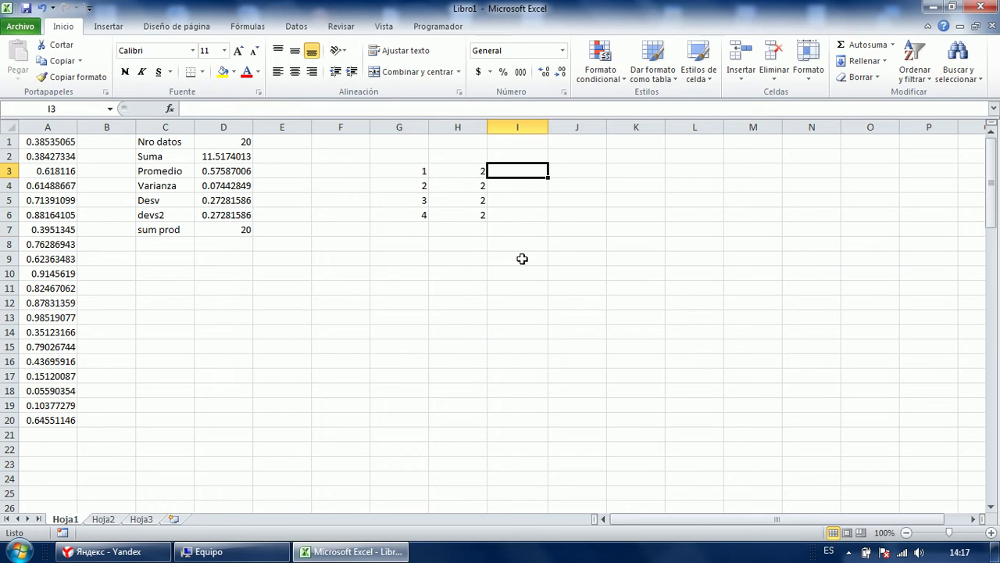
Step: Enter the formula =G3*H3 in I3 by pointing at G3 and H3
{"action": "type", "text": "="}
{"action": "key", "text": "Left"}
{"action": "key", "text": "Left"}
{"action": "type", "text": "*"}
{"action": "key", "text": "Left"}
{"action": "key", "text": "Left"}
{"action": "key", "text": "Right"}
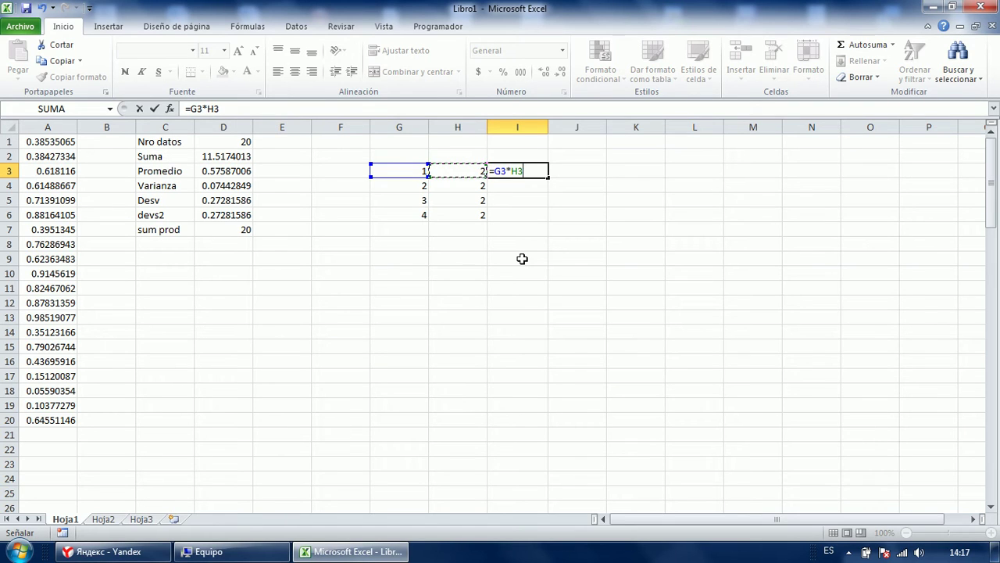
{"action": "key", "text": "Return"}
Step: Fill the I3 product formula down through I6
{"action": "key", "text": "Up"}
{"action": "key", "text": "Down"}
{"action": "key", "text": "Up"}
{"action": "key", "text": "Up"}
{"action": "key", "text": "Down"}
{"action": "key", "text": "Down"}
{"action": "key", "text": "Up"}
{"action": "key", "text": "Left"}
{"action": "key", "text": "Down"}
{"action": "key", "text": "Down"}
{"action": "key", "text": "Down"}
{"action": "key", "text": "Up"}
{"action": "key", "text": "Right"}
{"action": "key", "text": "Up"}
{"action": "key", "text": "Up"}
{"action": "key", "text": "Down"}
{"action": "key", "text": "Left"}
{"action": "key", "text": "Down"}
{"action": "key", "text": "Down"}
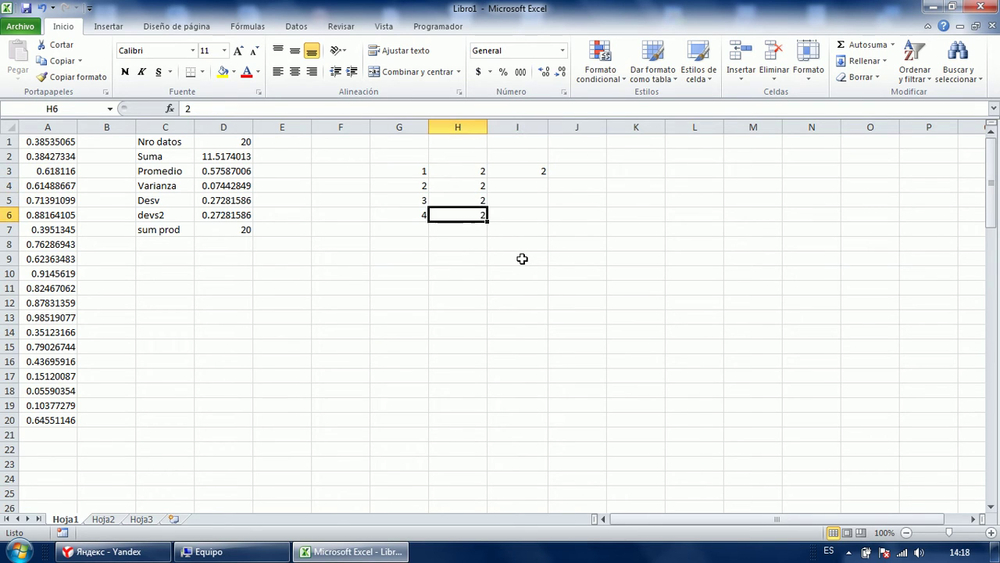
{"action": "key", "text": "Right"}
{"action": "key", "text": "Up"}
{"action": "key", "text": "Up"}
{"action": "key", "text": "Up"}
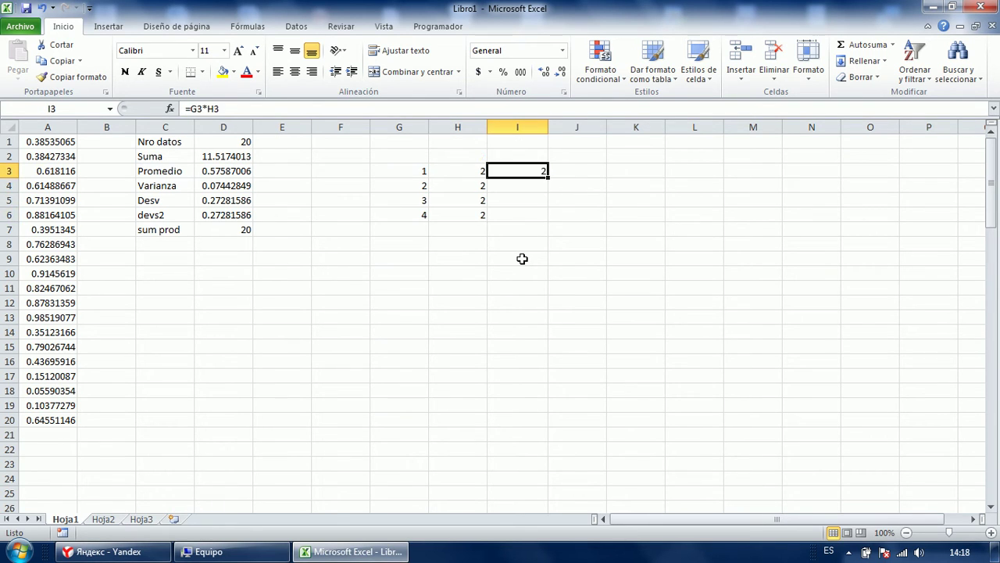
{"action": "key", "text": "shift+Down"}
{"action": "key", "text": "shift+Down"}
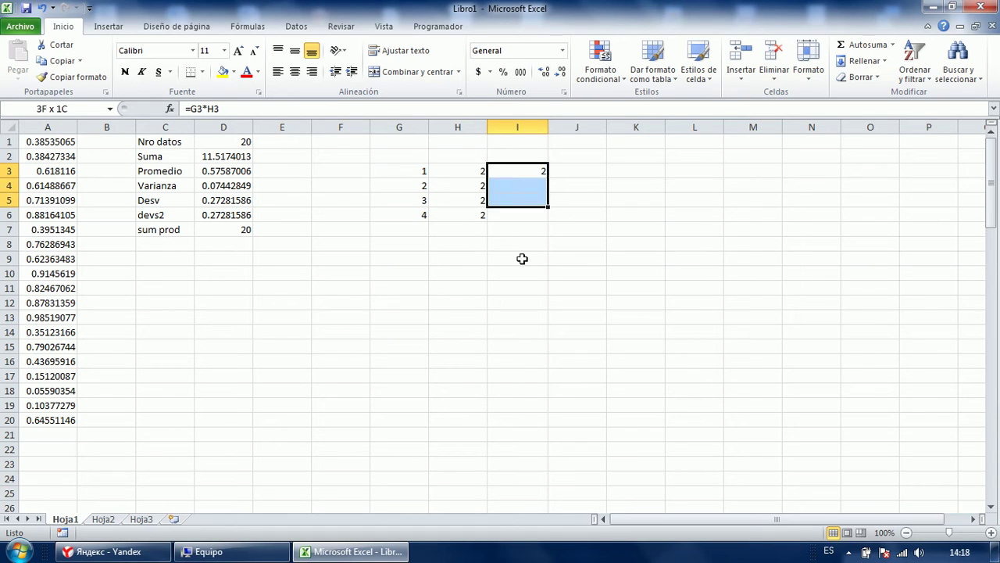
{"action": "key", "text": "shift+Down"}
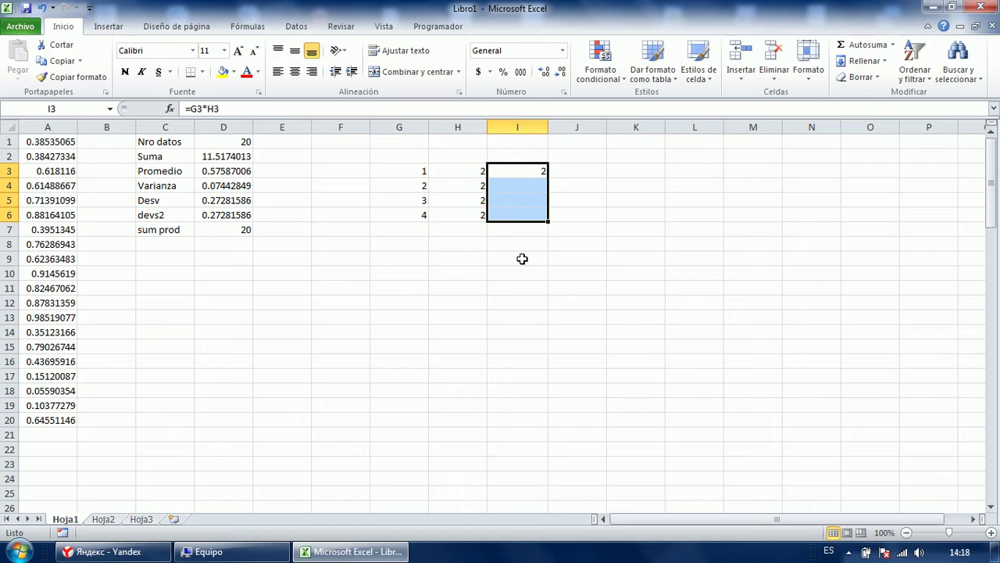
{"action": "key", "text": "ctrl+j"}
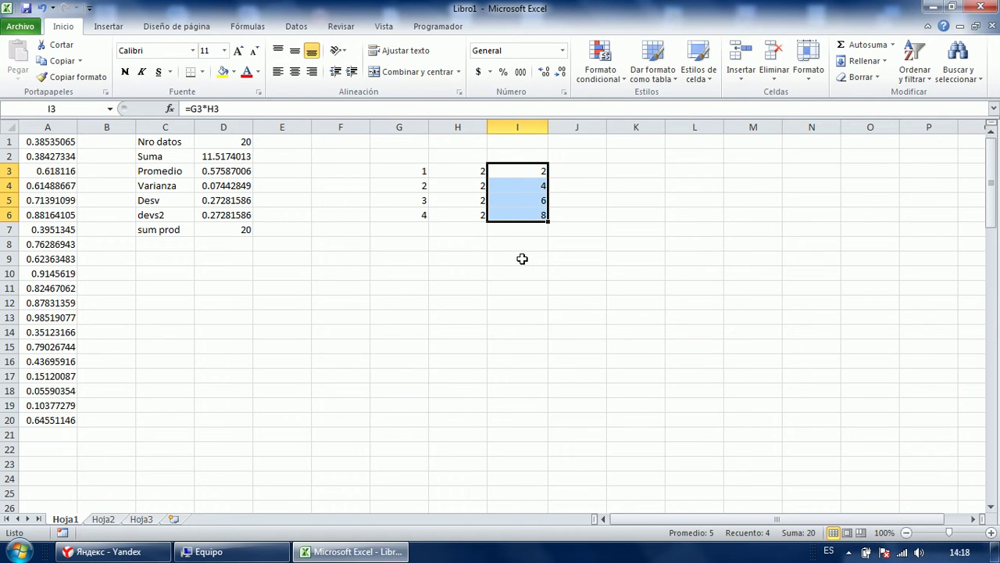
Step: Check the copied product formulas in I4 through I6
{"action": "key", "text": "Up"}
{"action": "key", "text": "Down"}
{"action": "key", "text": "Down"}
{"action": "key", "text": "F2"}
{"action": "key", "text": "Return"}
{"action": "key", "text": "Down"}
{"action": "key", "text": "F2"}
{"action": "key", "text": "Escape"}
Step: Delete the copied products in I4:I6, keeping only I3's formula
{"action": "key", "text": "Up"}
{"action": "key", "text": "Up"}
{"action": "key", "text": "Up"}
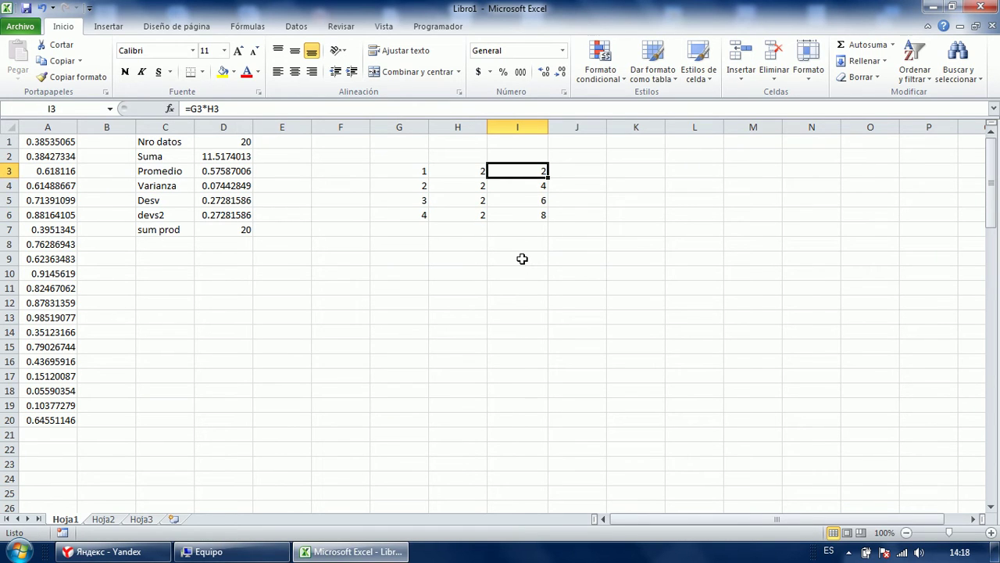
{"action": "key", "text": "shift+Down"}
{"action": "key", "text": "shift+Down"}
{"action": "key", "text": "shift+Down"}
{"action": "key", "text": "Delete"}
{"action": "key", "text": "Up"}
{"action": "key", "text": "Down"}
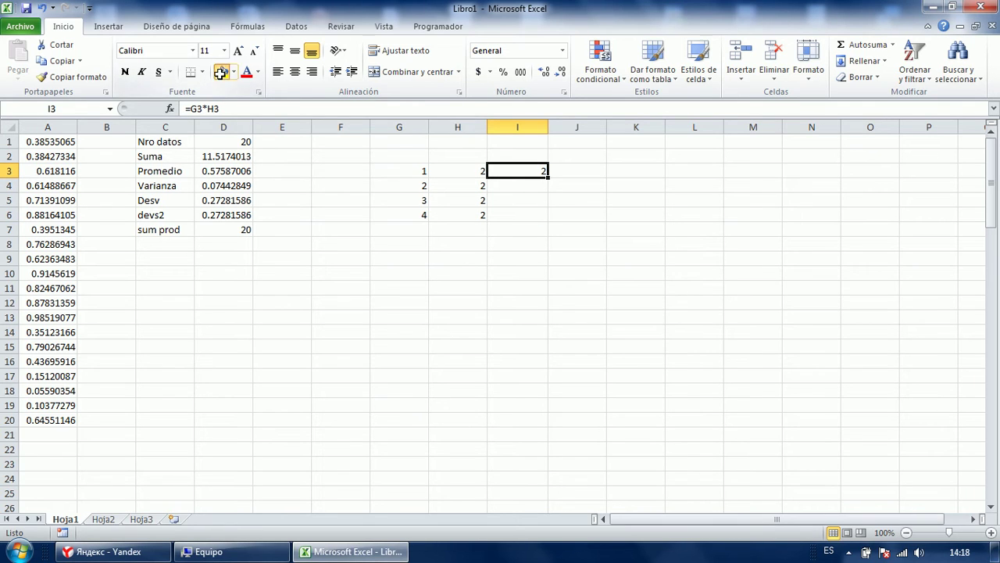
Step: Give cell I3 a yellow fill
{"action": "left_click", "coordinate": [223, 71]}
{"action": "left_click", "coordinate": [430, 291]}
{"action": "key", "text": "Up"}
{"action": "key", "text": "Up"}
{"action": "key", "text": "Up"}
{"action": "key", "text": "Up"}
{"action": "key", "text": "Up"}
{"action": "key", "text": "Up"}
{"action": "key", "text": "Up"}
{"action": "key", "text": "Right"}
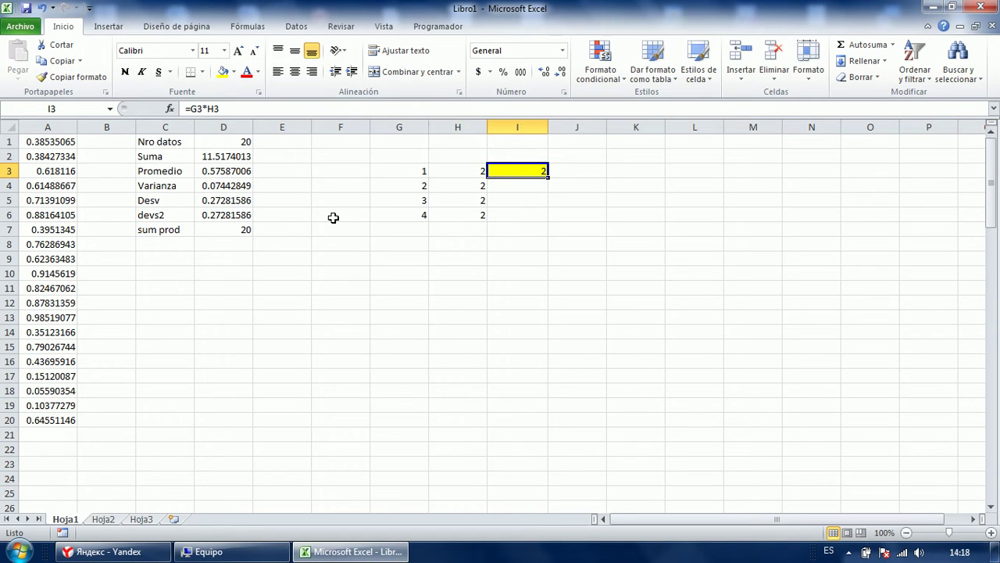
Step: Fill I3 down to I6, then undo it because the yellow was copied too
{"action": "key", "text": "shift+Down"}
{"action": "key", "text": "shift+Down"}
{"action": "key", "text": "shift+Down"}
{"action": "key", "text": "shift+Down"}
{"action": "key", "text": "shift+Up"}
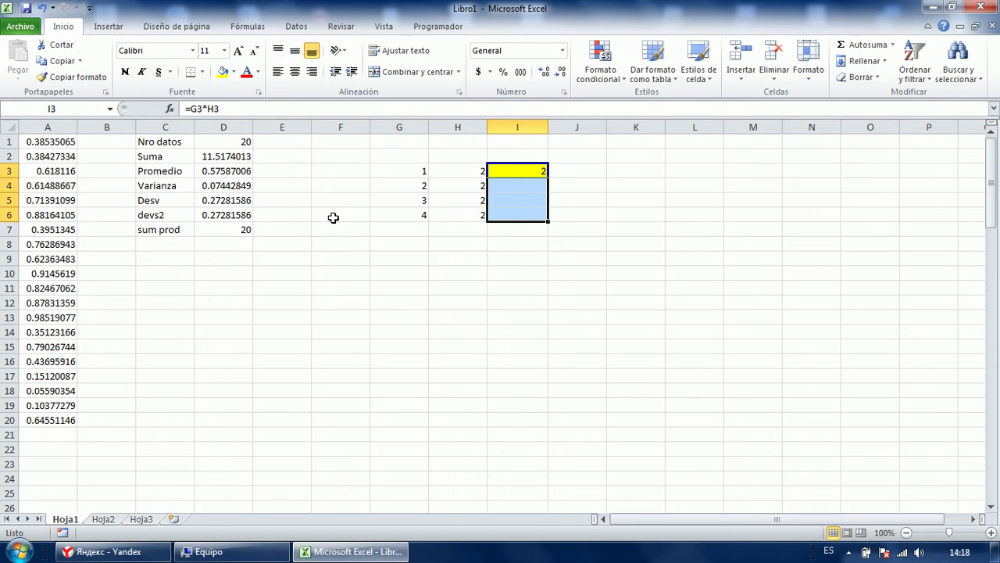
{"action": "key", "text": "ctrl+j"}
{"action": "key", "text": "Right"}
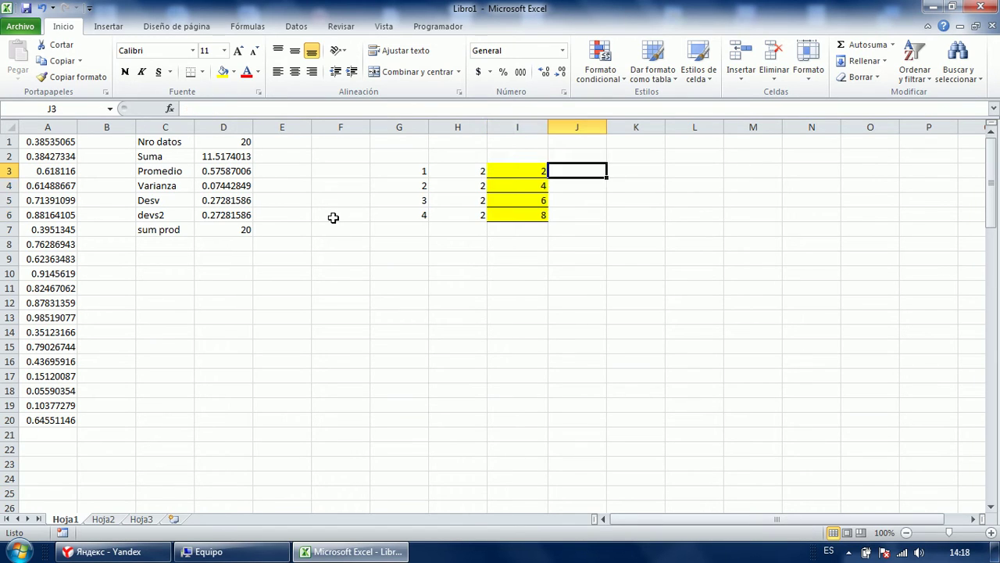
{"action": "key", "text": "ctrl+z"}
Step: Enter I3's formula into all of I3:I6 with F2 and Ctrl+Enter, without copying formatting
{"action": "key", "text": "Up"}
{"action": "key", "text": "Down"}
{"action": "key", "text": "Down"}
{"action": "key", "text": "Up"}
{"action": "key", "text": "Up"}
{"action": "key", "text": "Down"}
{"action": "key", "text": "shift+Down"}
{"action": "key", "text": "shift+Down"}
{"action": "key", "text": "shift+Down"}
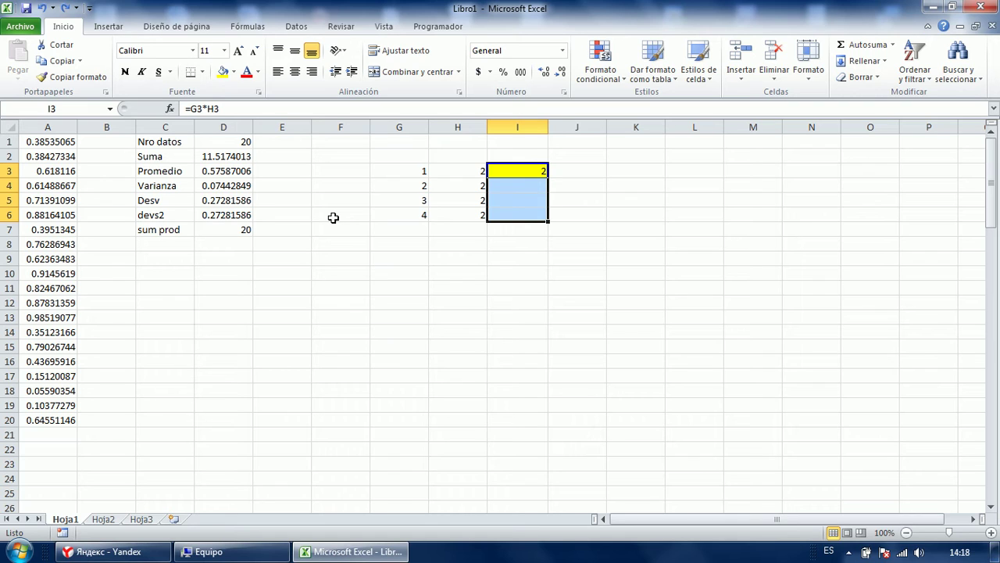
{"action": "key", "text": "F2"}
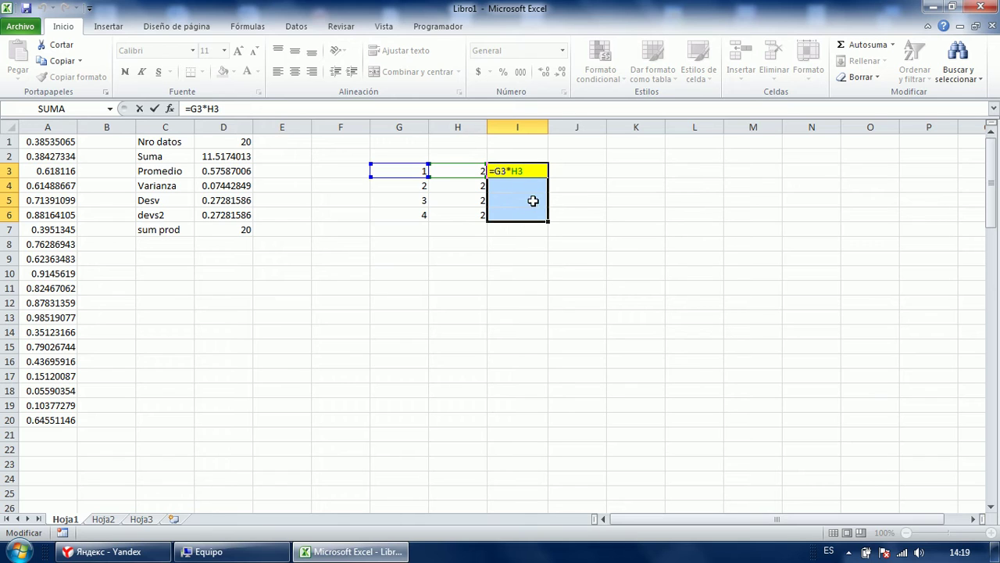
{"action": "key", "text": "ctrl+Return"}
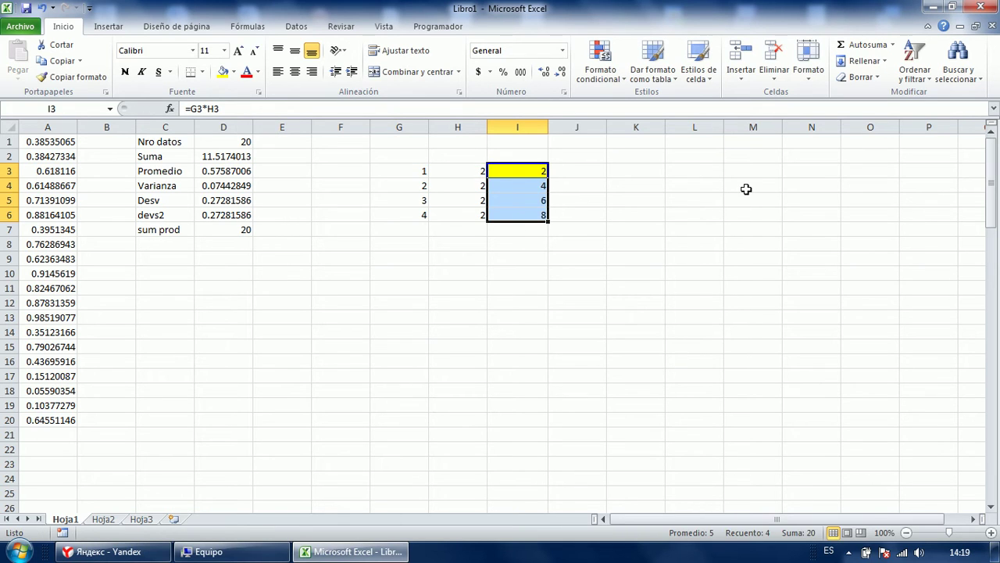
Step: Check that I4:I6 hold =G4*H4 to =G6*H6 and I3 is unchanged
{"action": "key", "text": "Down"}
{"action": "key", "text": "F2"}
{"action": "key", "text": "Return"}
{"action": "key", "text": "F2"}
{"action": "key", "text": "Return"}
{"action": "key", "text": "Up"}
{"action": "key", "text": "Up"}
{"action": "key", "text": "Up"}
{"action": "key", "text": "F2"}
{"action": "key", "text": "Return"}
{"action": "key", "text": "Up"}
{"action": "key", "text": "F2"}
{"action": "key", "text": "Return"}
Step: Copy the plain formatting of blank cell F6 onto I3, removing its yellow fill
{"action": "key", "text": "F2"}
{"action": "key", "text": "Escape"}
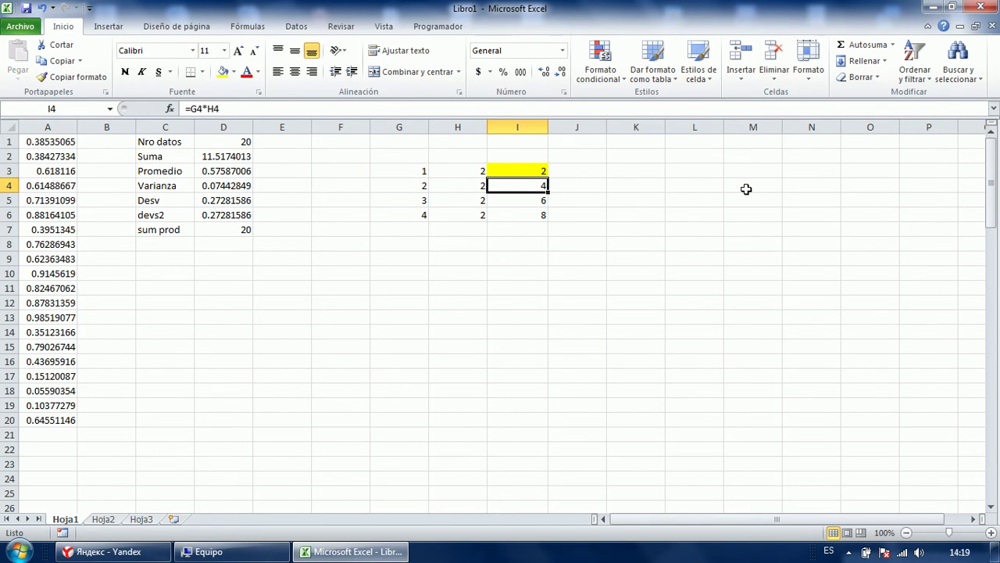
{"action": "left_click", "coordinate": [670, 195]}
{"action": "left_click", "coordinate": [54, 76]}
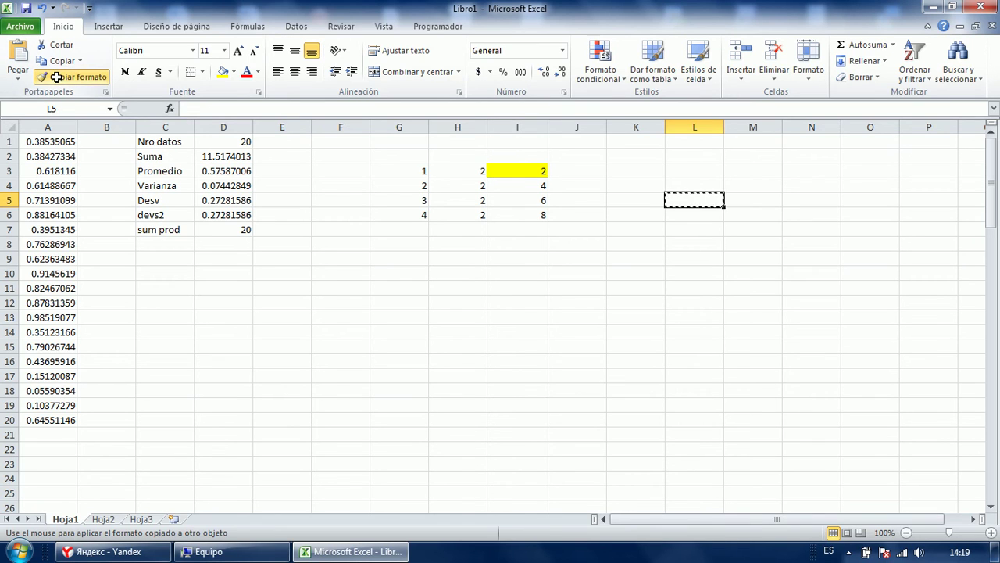
{"action": "left_click", "coordinate": [84, 78]}
{"action": "left_click", "coordinate": [362, 214]}
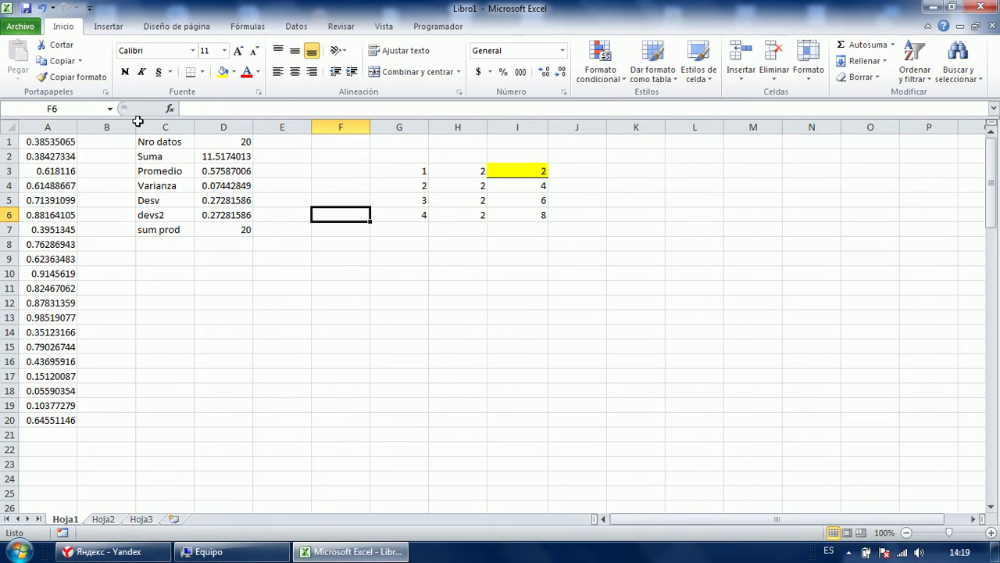
{"action": "left_click", "coordinate": [84, 78]}
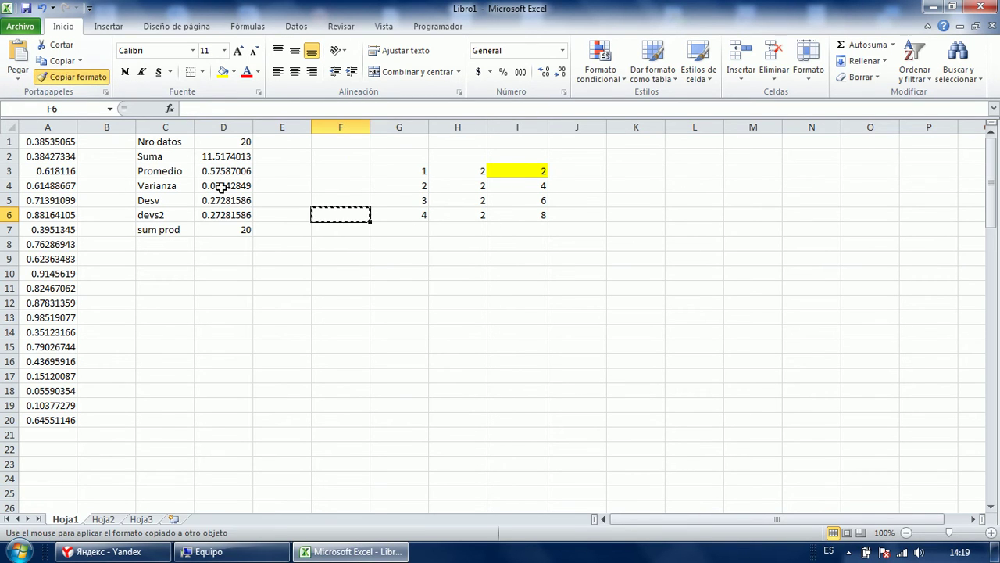
{"action": "left_click", "coordinate": [506, 170]}
Step: Give empty cell E10 a yellow fill
{"action": "left_click", "coordinate": [592, 229]}
{"action": "left_click", "coordinate": [310, 275]}
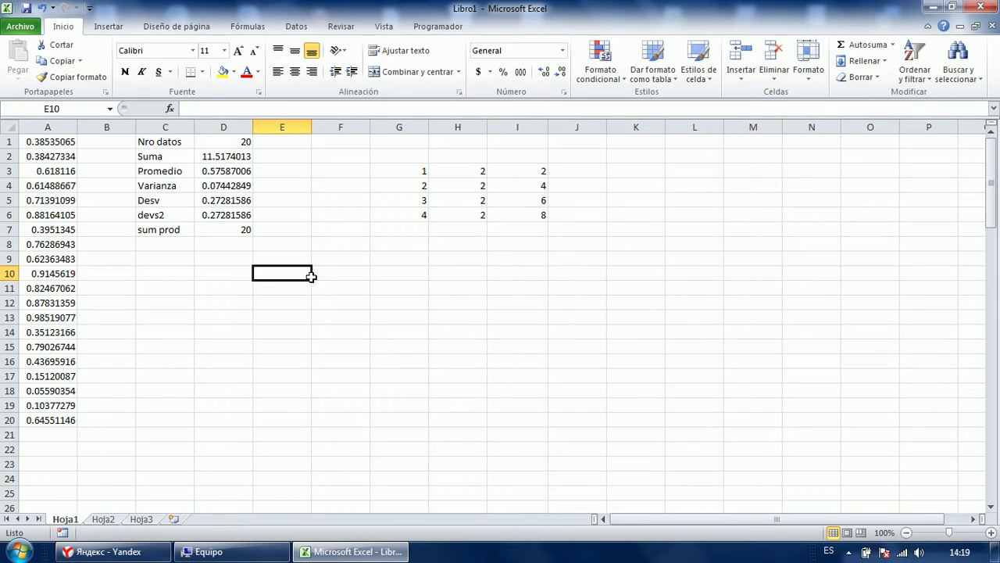
{"action": "left_click", "coordinate": [223, 71]}
{"action": "left_click", "coordinate": [453, 297]}
{"action": "left_click", "coordinate": [282, 271]}
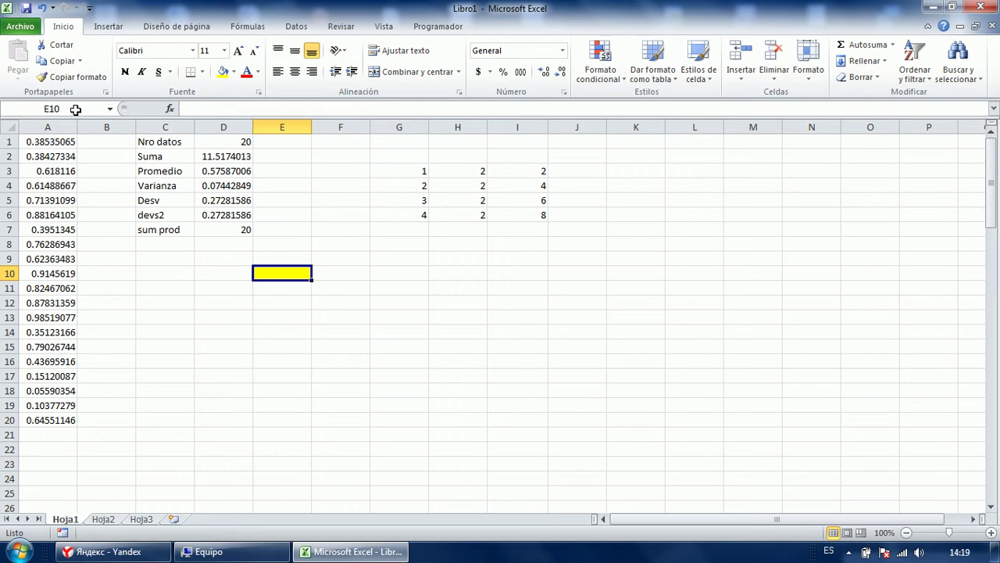
Step: Paint E10's yellow onto F6, B16, D16, G17, G11:M20, J10:M10 and other ranges
{"action": "double_click", "coordinate": [66, 75]}
{"action": "left_click", "coordinate": [340, 215]}
{"action": "left_click", "coordinate": [106, 361]}
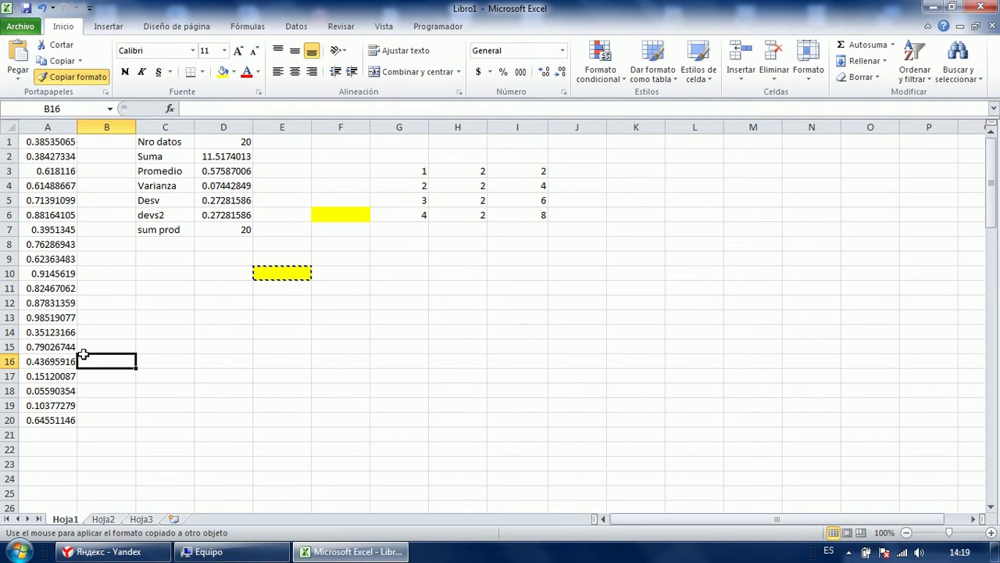
{"action": "left_click", "coordinate": [224, 361]}
{"action": "left_click", "coordinate": [385, 375]}
{"action": "left_click_drag", "start_coordinate": [382, 285], "coordinate": [759, 415]}
{"action": "left_click_drag", "start_coordinate": [750, 272], "coordinate": [563, 272]}
{"action": "left_click_drag", "start_coordinate": [516, 399], "coordinate": [457, 332]}
{"action": "mouse_move", "coordinate": [340, 375]}
{"action": "left_mouse_down"}
{"action": "mouse_move", "coordinate": [300, 429]}
{"action": "mouse_move", "coordinate": [165, 420]}
{"action": "left_mouse_up"}
{"action": "left_click_drag", "start_coordinate": [165, 317], "coordinate": [165, 288]}
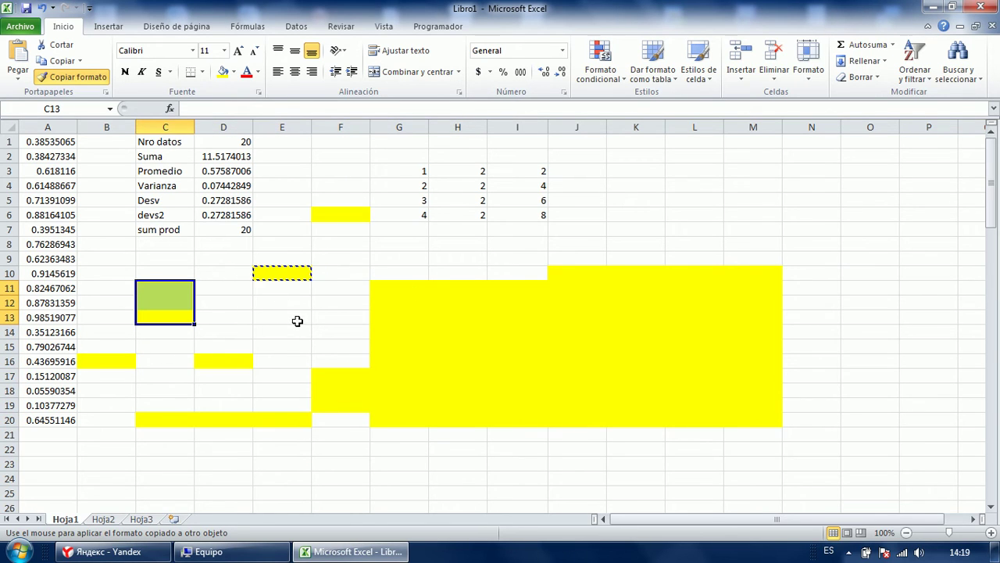
Step: Undo all the painted yellow fills so the sheet is unformatted again
{"action": "key", "text": "Escape"}
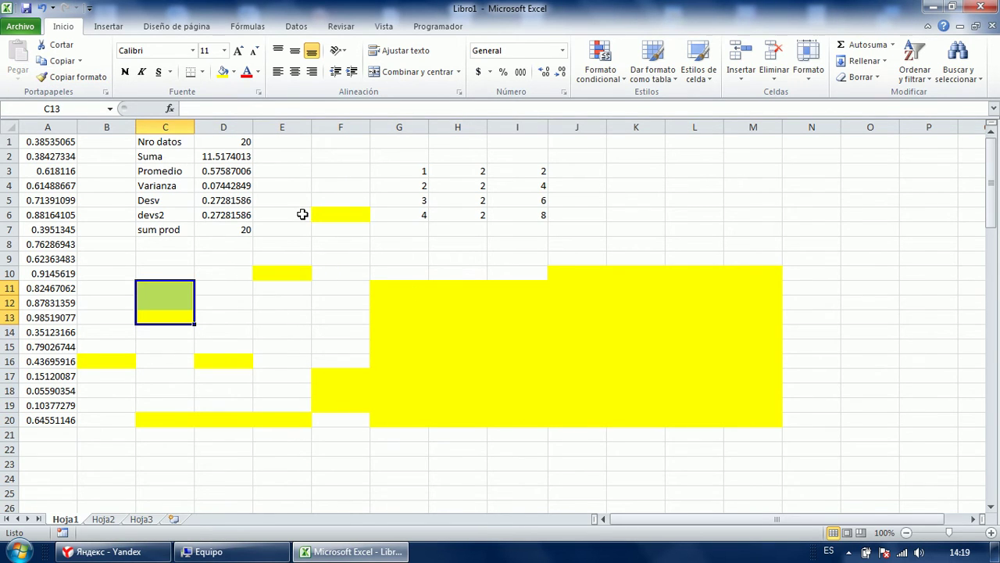
{"action": "key", "text": "ctrl+z"}
{"action": "key", "text": "ctrl+z"}
{"action": "key", "text": "ctrl+z"}
{"action": "key", "text": "ctrl+z"}
{"action": "key", "text": "ctrl+z"}
{"action": "key", "text": "ctrl+z"}
{"action": "key", "text": "ctrl+z"}
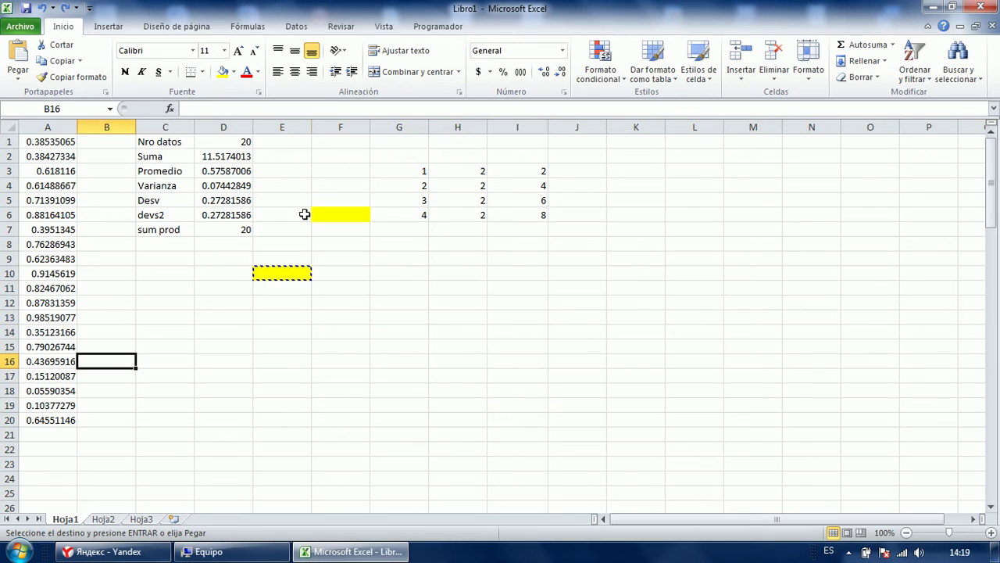
{"action": "key", "text": "ctrl+z"}
{"action": "key", "text": "ctrl+z"}
{"action": "key", "text": "Escape"}
{"action": "left_click", "coordinate": [375, 288]}
{"action": "key", "text": "ctrl+z"}
{"action": "left_click_drag", "start_coordinate": [406, 168], "coordinate": [440, 197]}
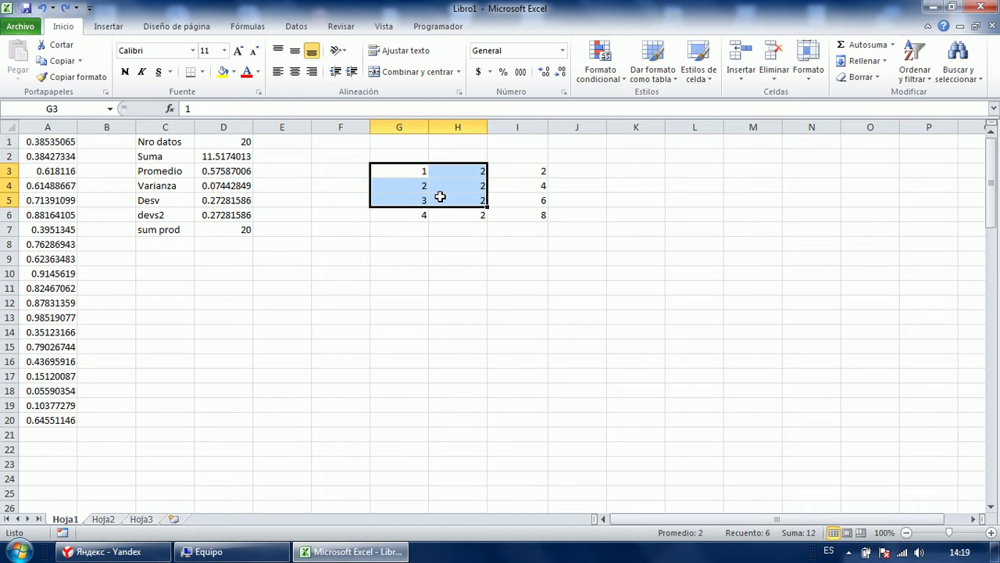
{"action": "left_click", "coordinate": [397, 267]}
{"action": "key", "text": "Down"}
{"action": "left_click", "coordinate": [454, 304]}
{"action": "left_click", "coordinate": [464, 265]}
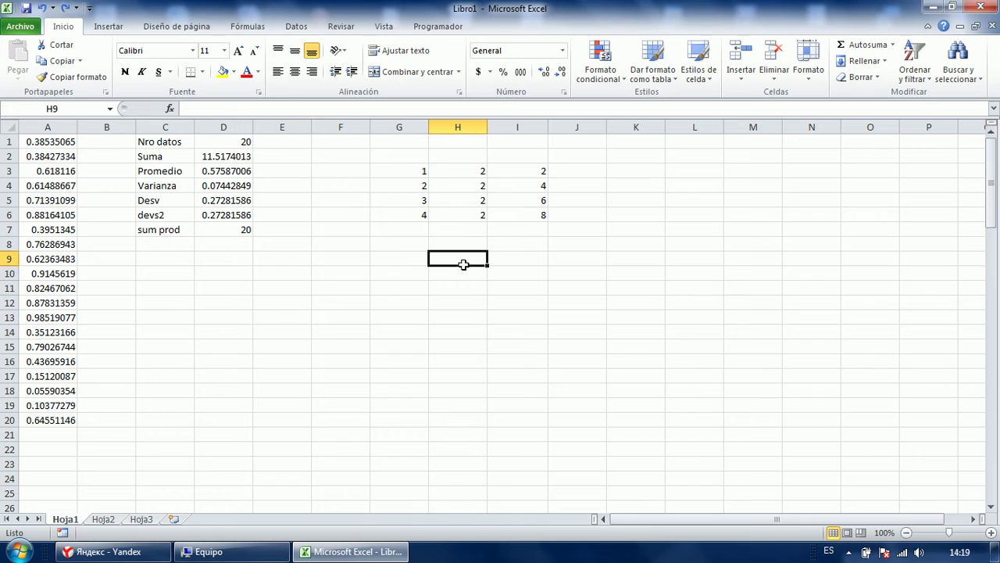
{"action": "key", "text": "Up"}
{"action": "key", "text": "Up"}
{"action": "key", "text": "Up"}
{"action": "key", "text": "Right"}
{"action": "key", "text": "Up"}
{"action": "key", "text": "Up"}
{"action": "key", "text": "Up"}
{"action": "key", "text": "Right"}
{"action": "key", "text": "Left"}
{"action": "key", "text": "Right"}
{"action": "key", "text": "Left"}
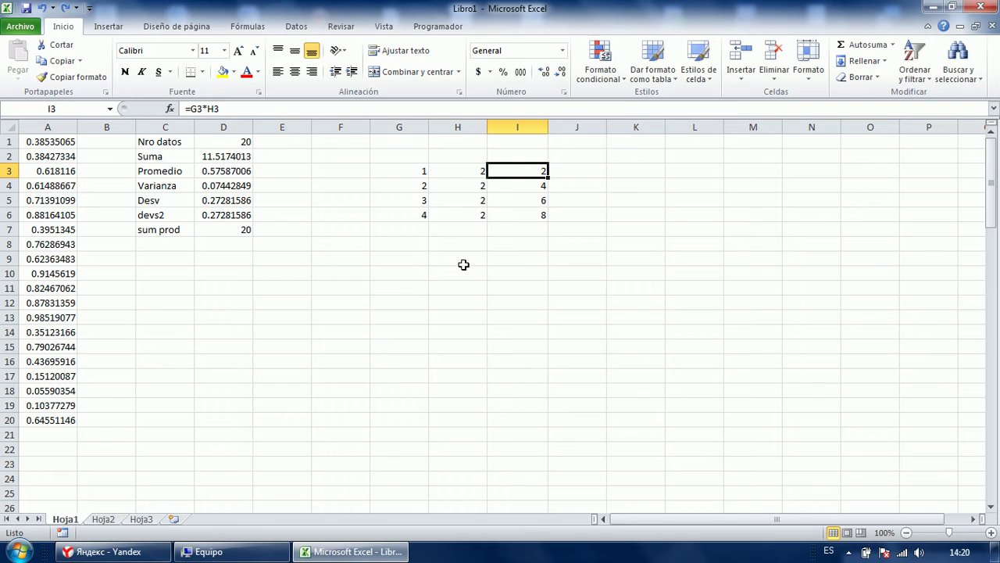
{"action": "key", "text": "F2"}
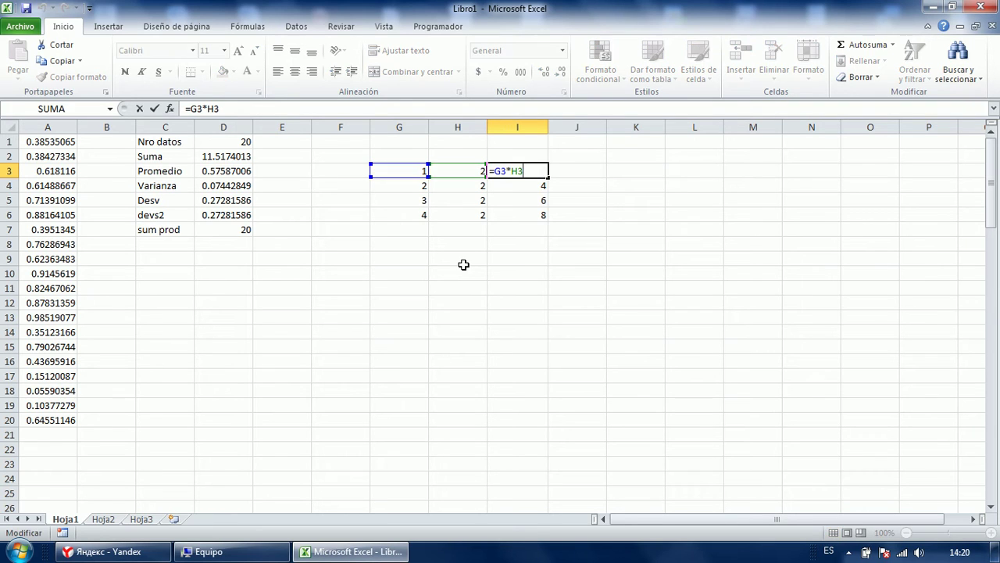
{"action": "key", "text": "Escape"}
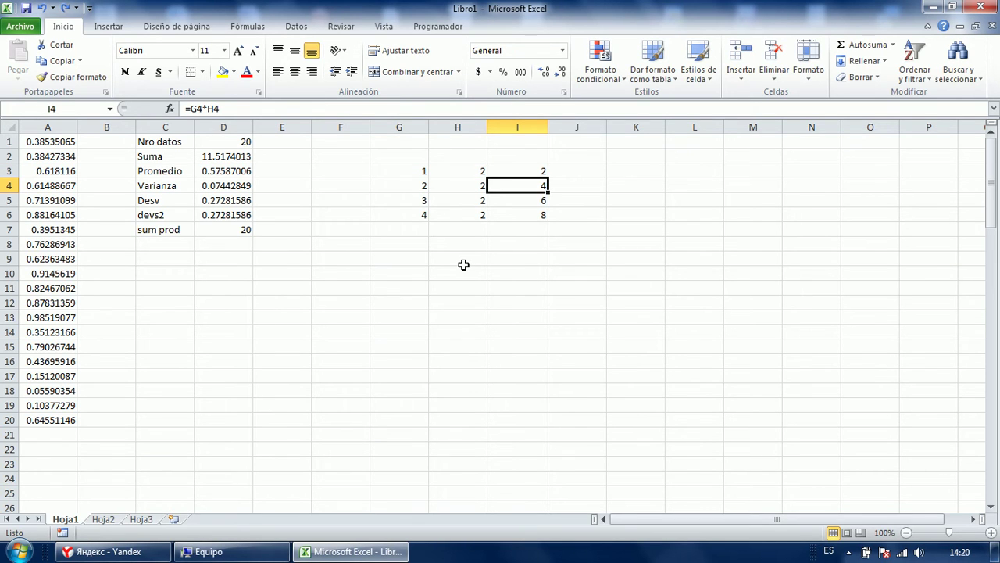
{"action": "key", "text": "F2"}
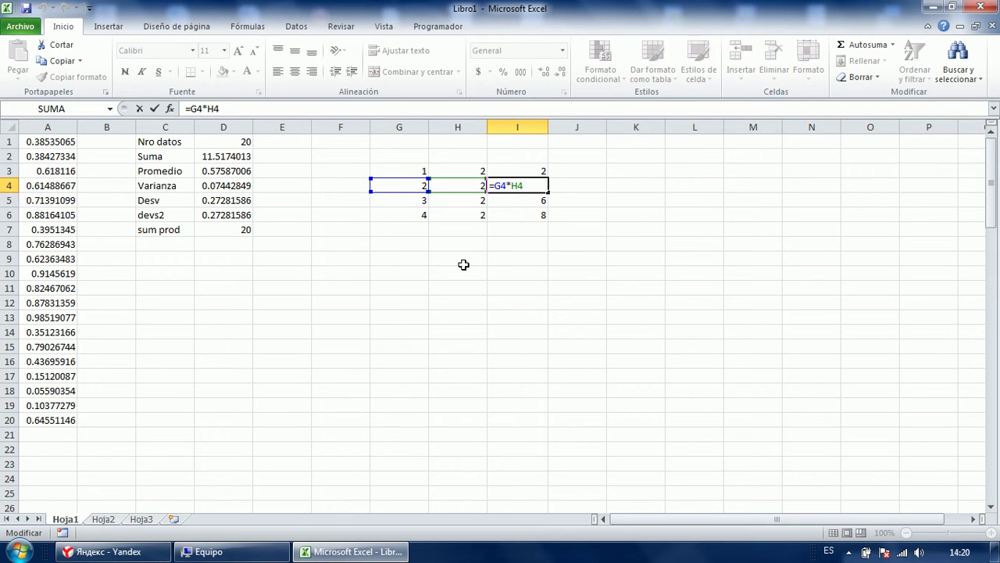
{"action": "key", "text": "Return"}
{"action": "key", "text": "F2"}
{"action": "key", "text": "Return"}
{"action": "key", "text": "F2"}
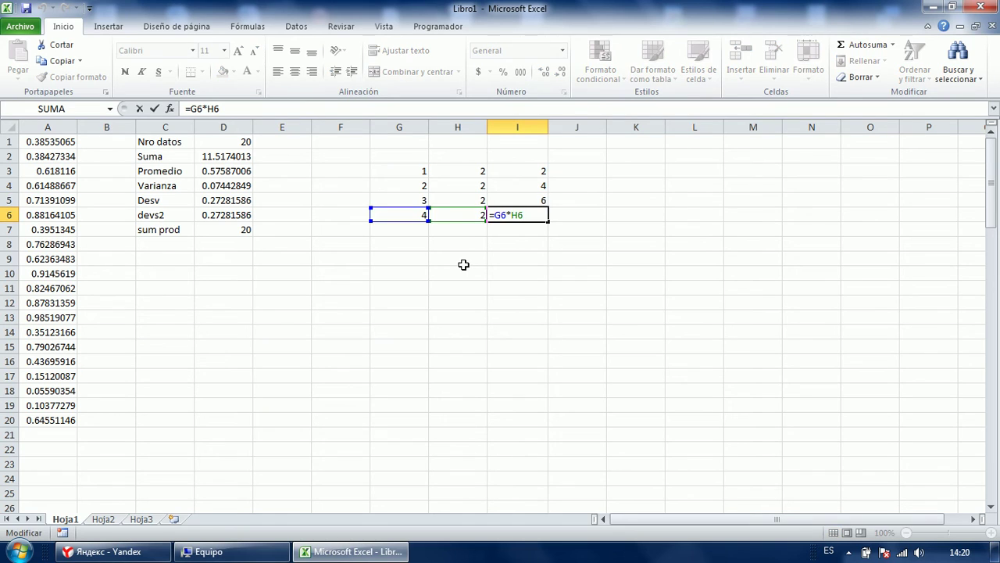
{"action": "key", "text": "Return"}
{"action": "key", "text": "Left"}
{"action": "key", "text": "Left"}
{"action": "key", "text": "Down"}
{"action": "key", "text": "Down"}
{"action": "key", "text": "Down"}
{"action": "key", "text": "Right"}
{"action": "key", "text": "Up"}
{"action": "key", "text": "Up"}
{"action": "key", "text": "Up"}
{"action": "key", "text": "Up"}
{"action": "key", "text": "Up"}
{"action": "key", "text": "Up"}
{"action": "key", "text": "Up"}
{"action": "key", "text": "Left"}
{"action": "left_click", "coordinate": [461, 197], "text": "ctrl"}
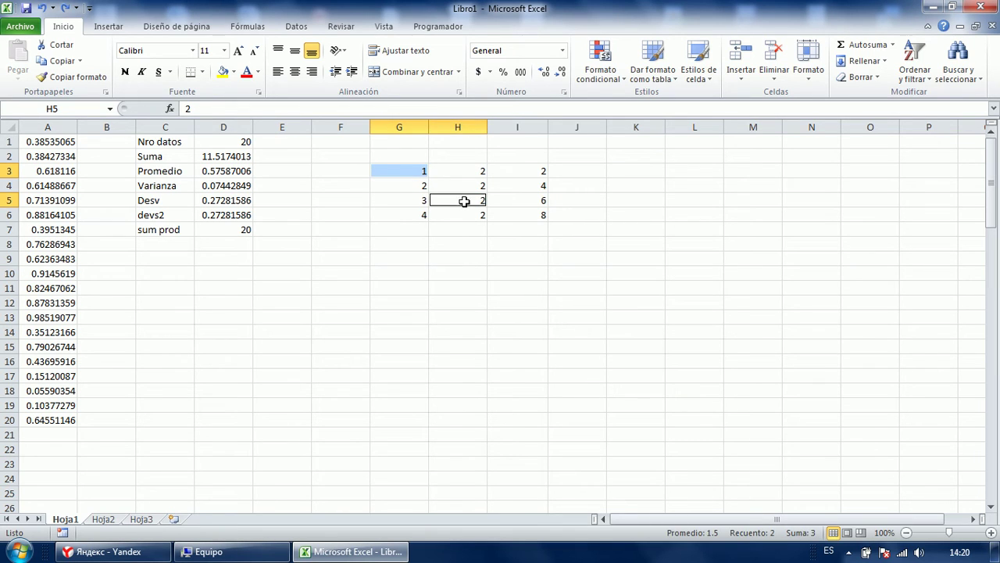
{"action": "left_click", "coordinate": [532, 169], "text": "ctrl"}
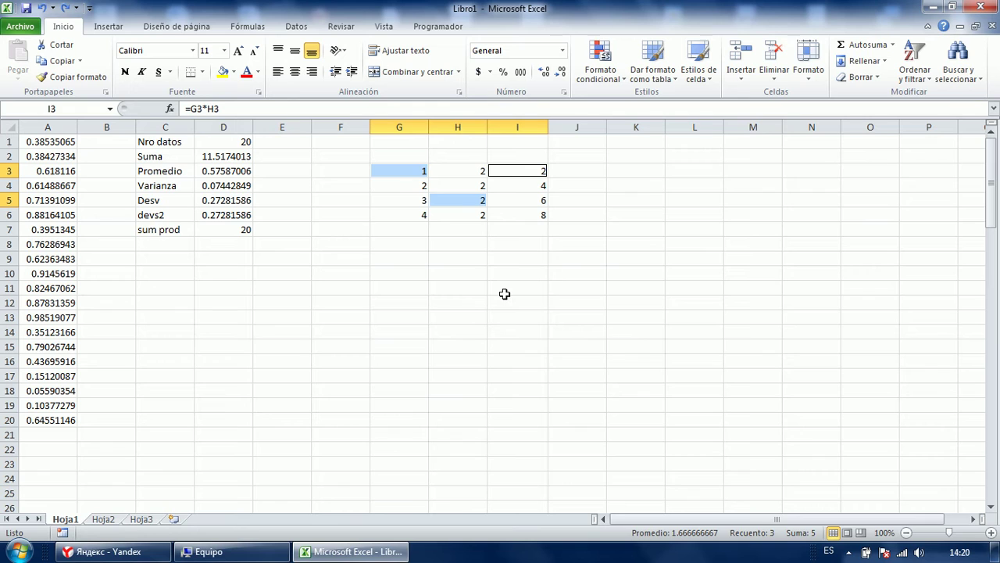
{"action": "left_click", "coordinate": [424, 291]}
{"action": "left_click", "coordinate": [458, 290]}
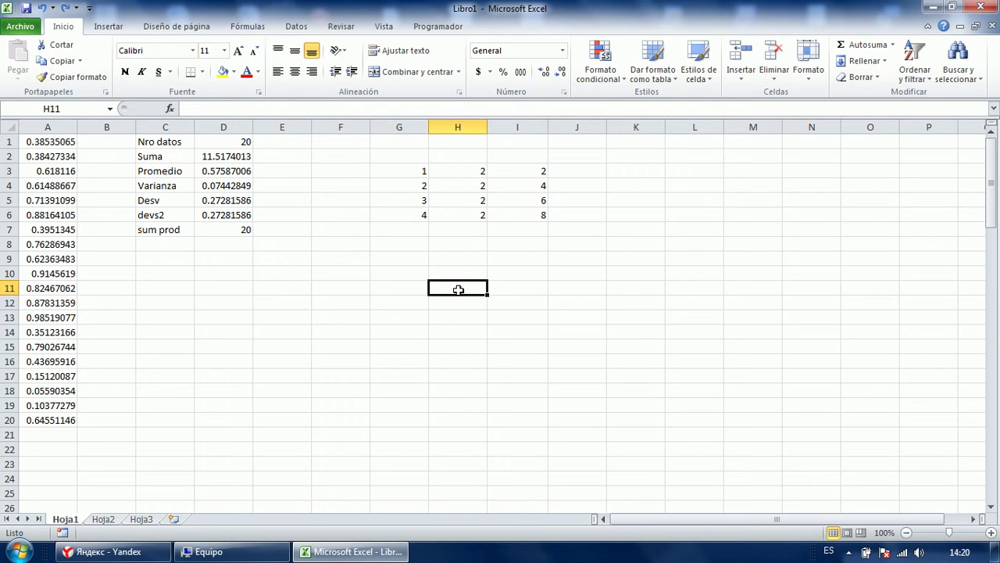
Step: Start a formula in H11 adding G3, H5, I3 and 300
{"action": "type", "text": "="}
{"action": "left_click", "coordinate": [408, 173]}
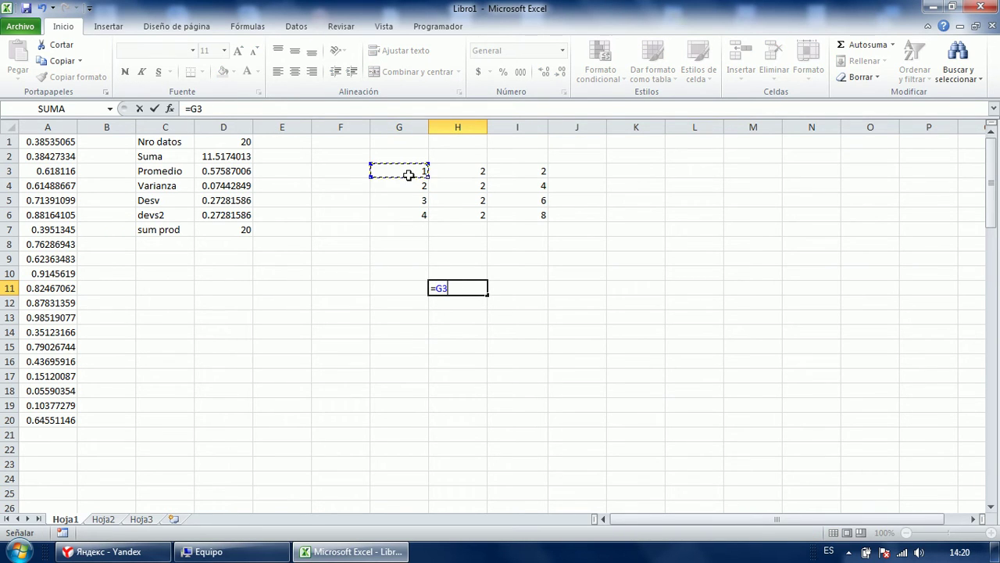
{"action": "type", "text": "+"}
{"action": "key", "text": "Up"}
{"action": "key", "text": "Up"}
{"action": "key", "text": "Up"}
{"action": "key", "text": "Up"}
{"action": "key", "text": "Up"}
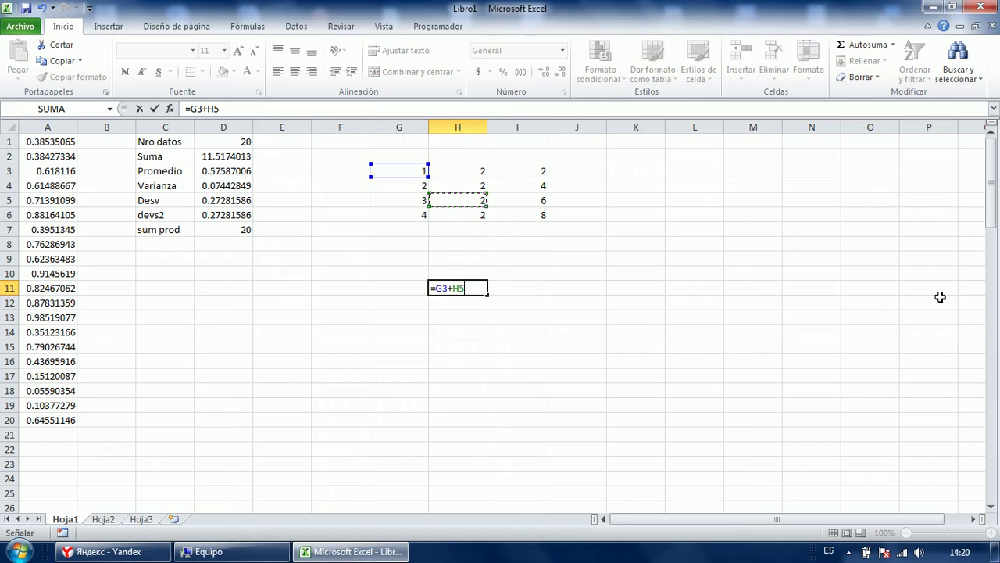
{"action": "type", "text": "+"}
{"action": "key", "text": "Up"}
{"action": "key", "text": "Up"}
{"action": "key", "text": "Up"}
{"action": "key", "text": "Right"}
{"action": "key", "text": "Right"}
{"action": "key", "text": "Up"}
{"action": "key", "text": "Up"}
{"action": "key", "text": "Up"}
{"action": "key", "text": "Up"}
{"action": "key", "text": "Up"}
{"action": "key", "text": "Left"}
{"action": "type", "text": "+300+"}
{"action": "key", "text": "Up"}
{"action": "key", "text": "Up"}
{"action": "key", "text": "Up"}
{"action": "key", "text": "Up"}
{"action": "key", "text": "Up"}
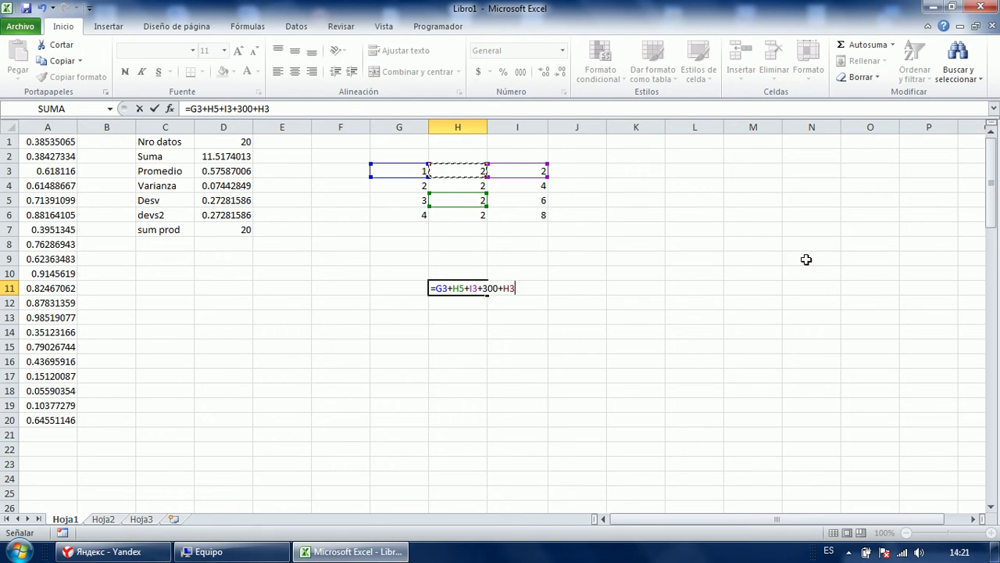
Step: Add H3 as the last term, change 300 to 400, and confirm to show 407
{"action": "key", "text": "Left"}
{"action": "key", "text": "Right"}
{"action": "key", "text": "Left"}
{"action": "key", "text": "Right"}
{"action": "key", "text": "F2"}
{"action": "key", "text": "Left"}
{"action": "key", "text": "Left"}
{"action": "key", "text": "Left"}
{"action": "key", "text": "Left"}
{"action": "key", "text": "BackSpace"}
{"action": "type", "text": "4"}
{"action": "key", "text": "Right"}
{"action": "key", "text": "Right"}
{"action": "key", "text": "Right"}
{"action": "key", "text": "Right"}
{"action": "key", "text": "Right"}
{"action": "key", "text": "F2"}
{"action": "key", "text": "shift+Return"}
Step: Reopen H11's formula to switch between editing and pointing modes
{"action": "key", "text": "Down"}
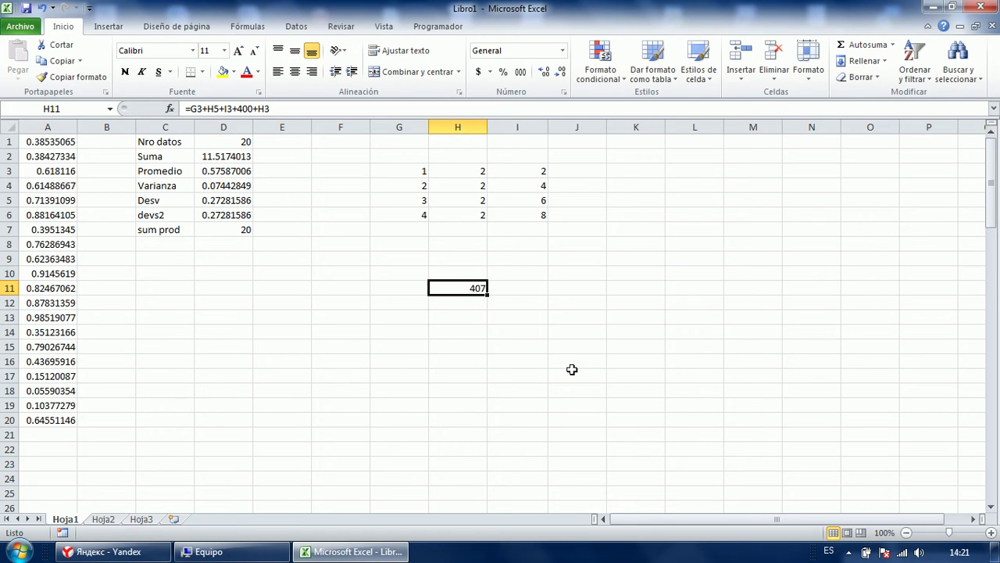
{"action": "key", "text": "F2"}
{"action": "key", "text": "Escape"}
{"action": "key", "text": "F2"}
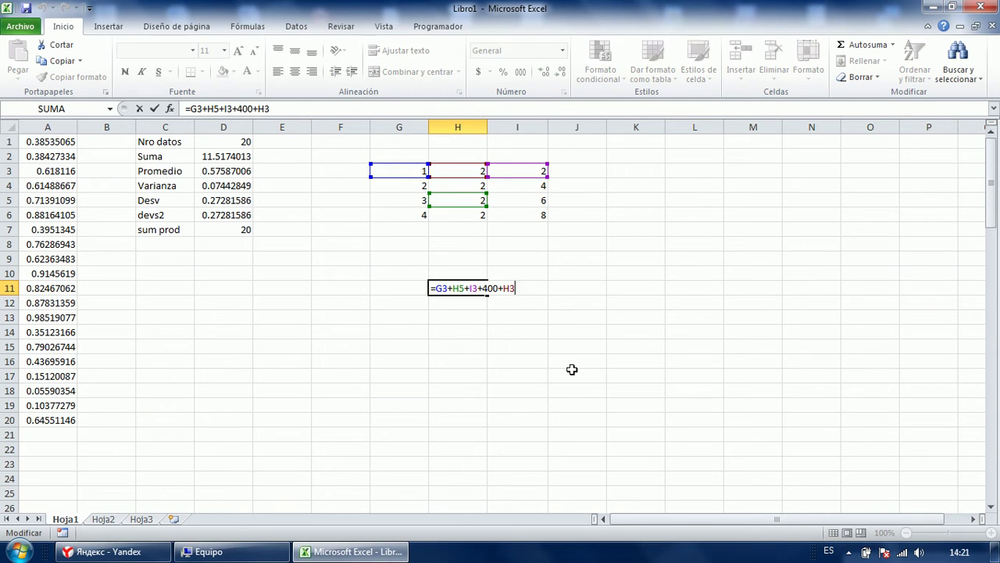
{"action": "key", "text": "Escape"}
{"action": "key", "text": "F2"}
{"action": "key", "text": "Left"}
{"action": "key", "text": "Left"}
{"action": "key", "text": "Left"}
{"action": "key", "text": "Left"}
{"action": "key", "text": "Left"}
{"action": "key", "text": "Right"}
{"action": "key", "text": "Right"}
{"action": "key", "text": "Right"}
{"action": "key", "text": "Right"}
{"action": "key", "text": "Right"}
{"action": "key", "text": "F2"}
Step: Open H11's formula for editing and add a reference to G6
{"action": "key", "text": "Up"}
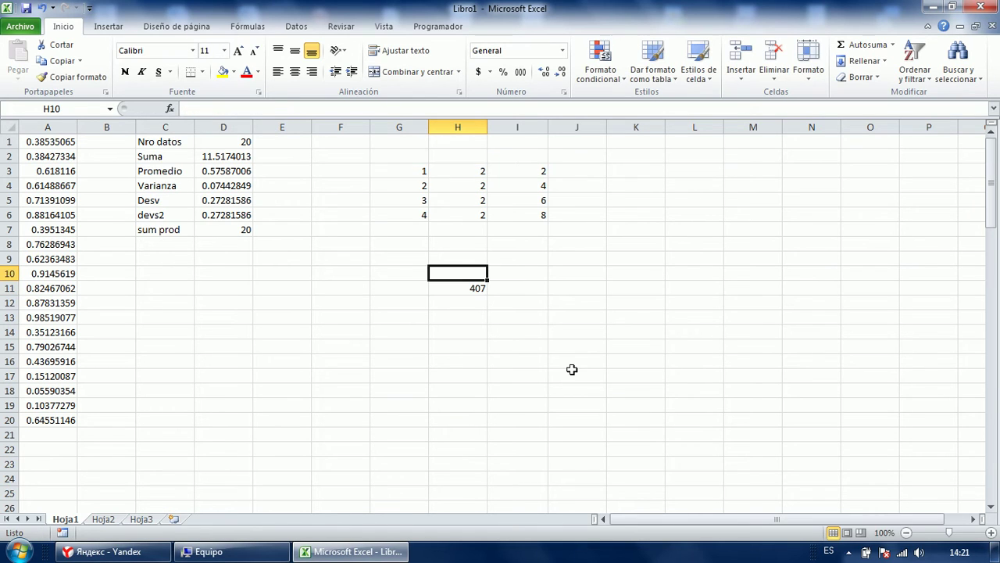
{"action": "key", "text": "Up"}
{"action": "key", "text": "Up"}
{"action": "key", "text": "Down"}
{"action": "key", "text": "Down"}
{"action": "key", "text": "Down"}
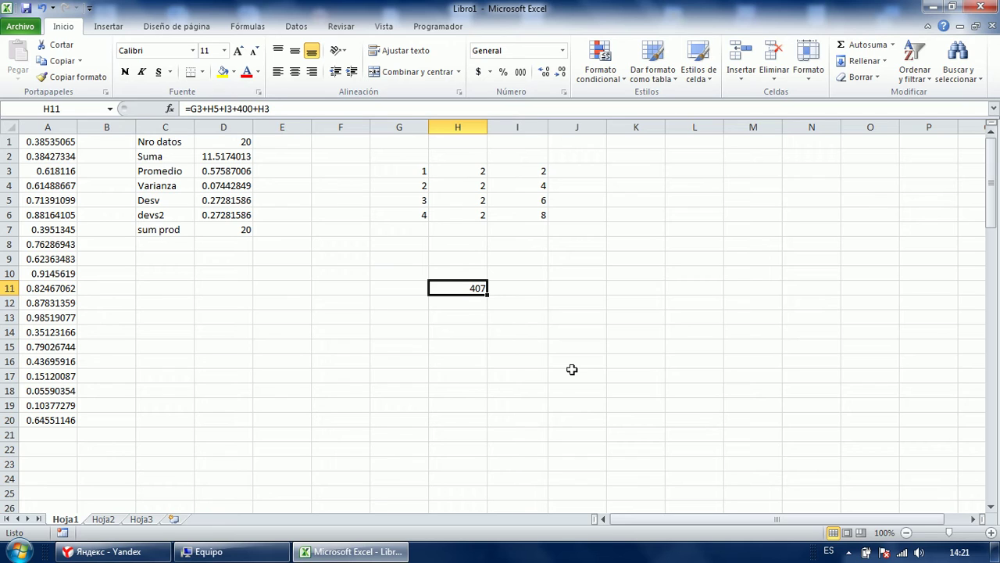
{"action": "key", "text": "F2"}
{"action": "key", "text": "Left"}
{"action": "key", "text": "Left"}
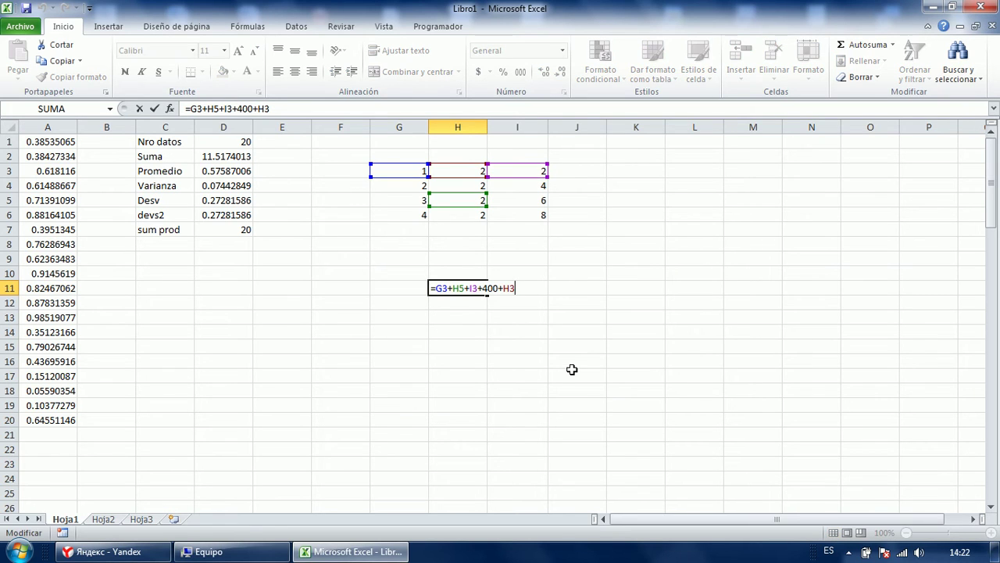
{"action": "key", "text": "F2"}
{"action": "type", "text": "+"}
{"action": "key", "text": "Up"}
{"action": "key", "text": "Up"}
{"action": "key", "text": "Up"}
{"action": "key", "text": "Up"}
{"action": "key", "text": "Left"}
{"action": "key", "text": "Left"}
{"action": "key", "text": "Right"}
{"action": "key", "text": "Right"}
{"action": "key", "text": "Right"}
{"action": "key", "text": "Left"}
{"action": "key", "text": "Left"}
Step: Add I6 and the constant 20 to the H11 formula
{"action": "key", "text": "Up"}
{"action": "key", "text": "Up"}
{"action": "key", "text": "Down"}
{"action": "type", "text": "+"}
{"action": "key", "text": "Up"}
{"action": "key", "text": "Up"}
{"action": "key", "text": "Up"}
{"action": "key", "text": "Right"}
{"action": "key", "text": "Up"}
{"action": "key", "text": "Up"}
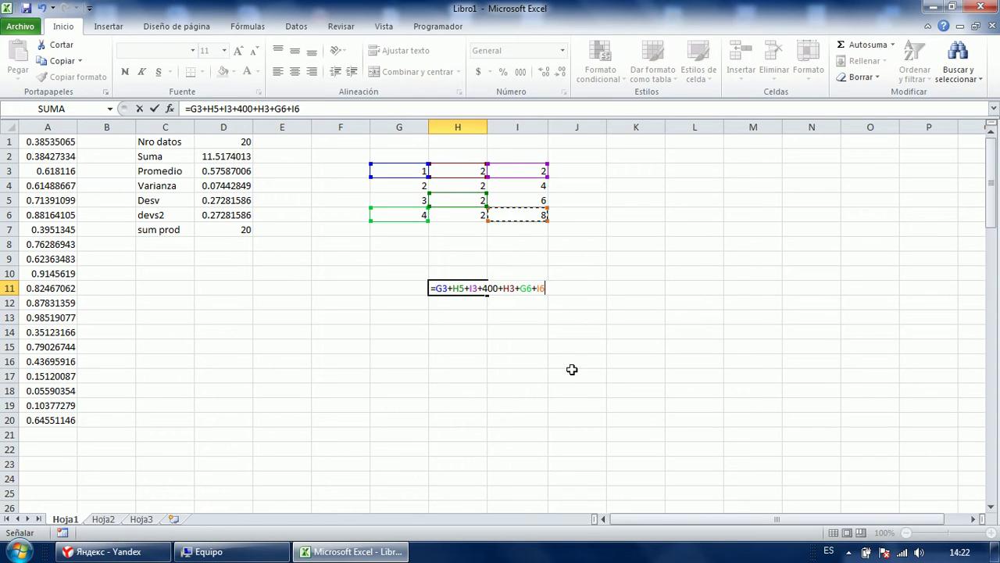
{"action": "type", "text": "+"}
{"action": "type", "text": "20+"}
{"action": "key", "text": "Up"}
{"action": "key", "text": "Up"}
{"action": "key", "text": "Up"}
Step: Add G5, change the constant 20 to 40, append I4, and confirm so H11 shows 466
{"action": "key", "text": "Up"}
{"action": "key", "text": "Up"}
{"action": "key", "text": "Up"}
{"action": "key", "text": "Left"}
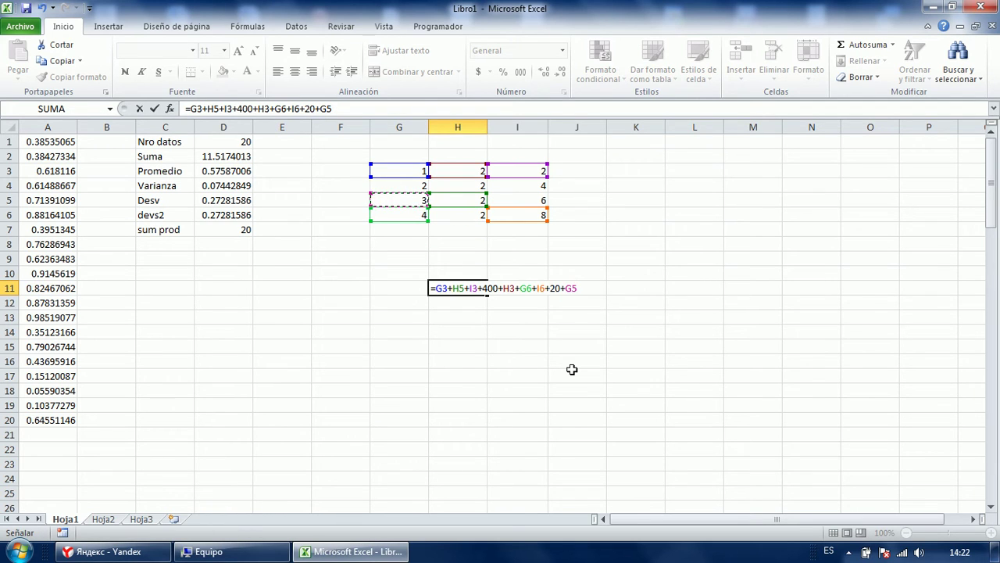
{"action": "key", "text": "F2"}
{"action": "key", "text": "Left"}
{"action": "key", "text": "Left"}
{"action": "key", "text": "Left"}
{"action": "key", "text": "BackSpace"}
{"action": "type", "text": "4"}
{"action": "key", "text": "End"}
{"action": "type", "text": "+"}
{"action": "key", "text": "Up"}
{"action": "key", "text": "Up"}
{"action": "key", "text": "Up"}
{"action": "key", "text": "Up"}
{"action": "key", "text": "Up"}
{"action": "key", "text": "Up"}
{"action": "key", "text": "Right"}
{"action": "key", "text": "Left"}
{"action": "key", "text": "Left"}
{"action": "key", "text": "Left"}
{"action": "key", "text": "Right"}
{"action": "key", "text": "Right"}
{"action": "key", "text": "Right"}
{"action": "key", "text": "Return"}
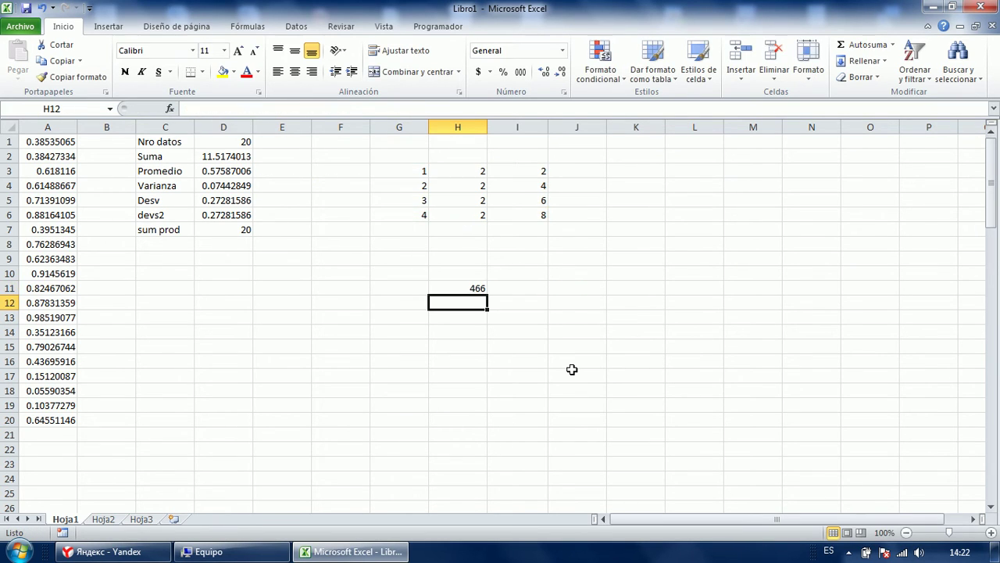
Step: Clear the stray 466, the old products in I3:I7, and the 2s in H3:H6
{"action": "left_click", "coordinate": [518, 289]}
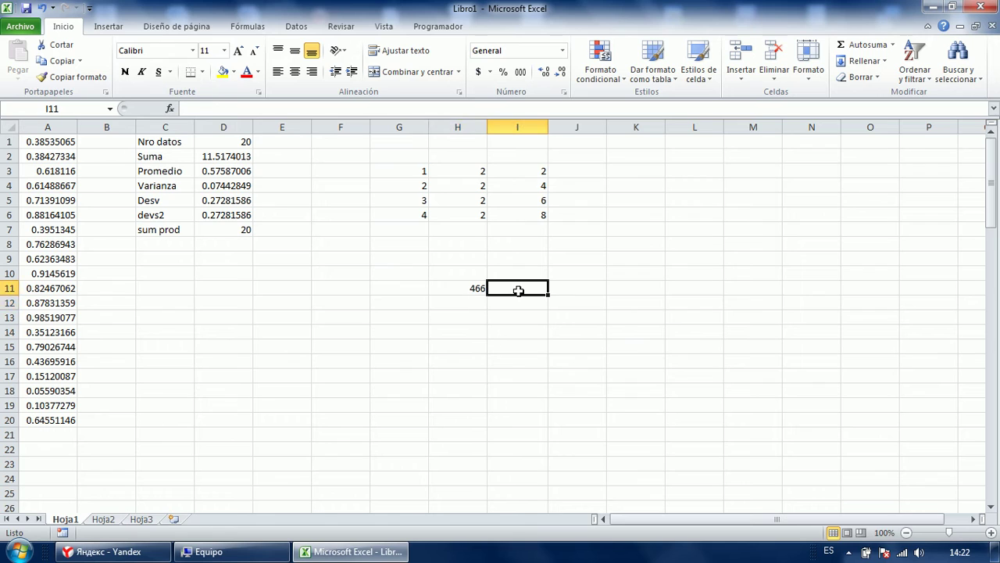
{"action": "left_click_drag", "start_coordinate": [452, 275], "coordinate": [500, 324]}
{"action": "key", "text": "Delete"}
{"action": "left_click", "coordinate": [516, 244]}
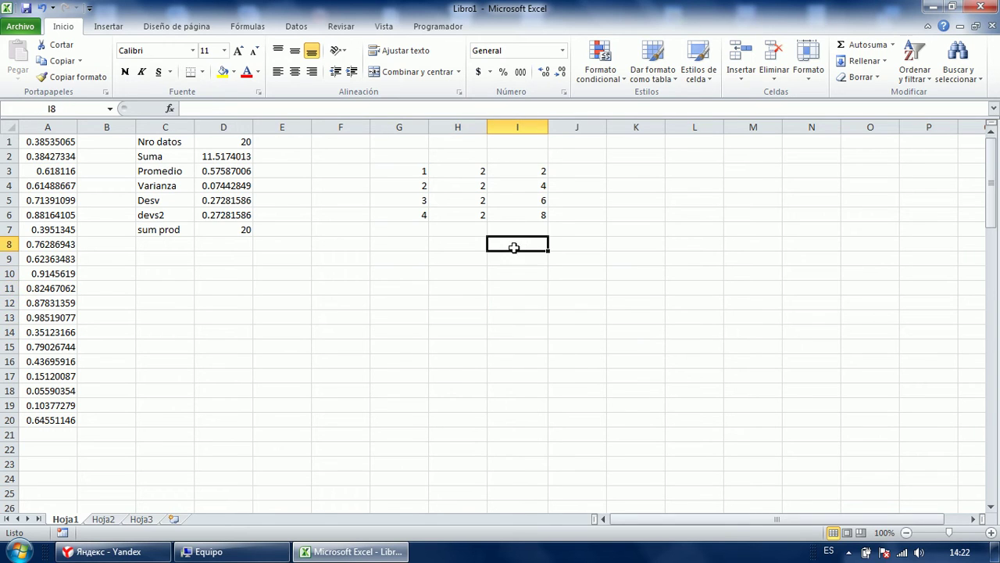
{"action": "left_click_drag", "start_coordinate": [516, 172], "coordinate": [539, 240]}
{"action": "key", "text": "Delete"}
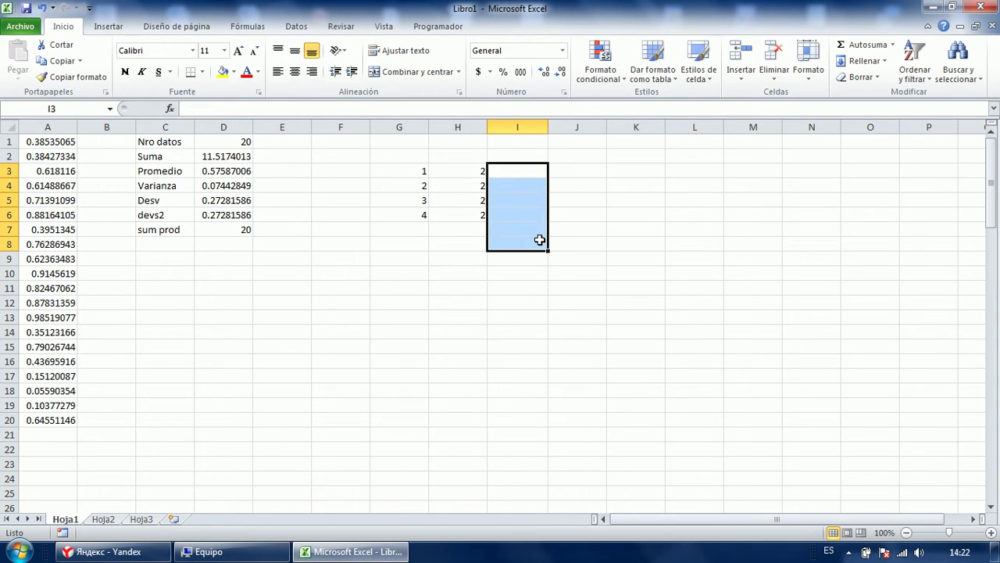
{"action": "left_click", "coordinate": [539, 234]}
{"action": "left_click_drag", "start_coordinate": [469, 171], "coordinate": [470, 217]}
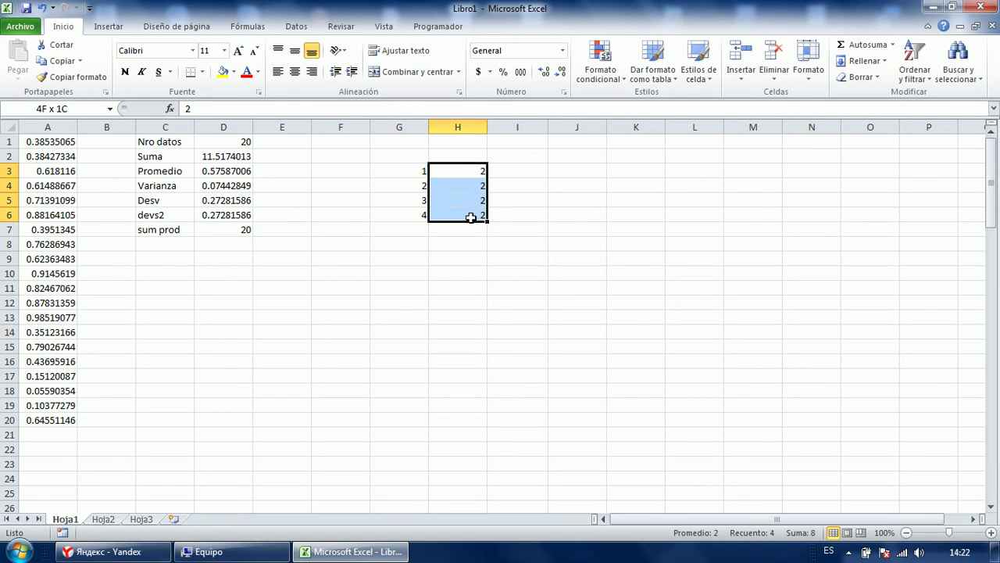
{"action": "key", "text": "Delete"}
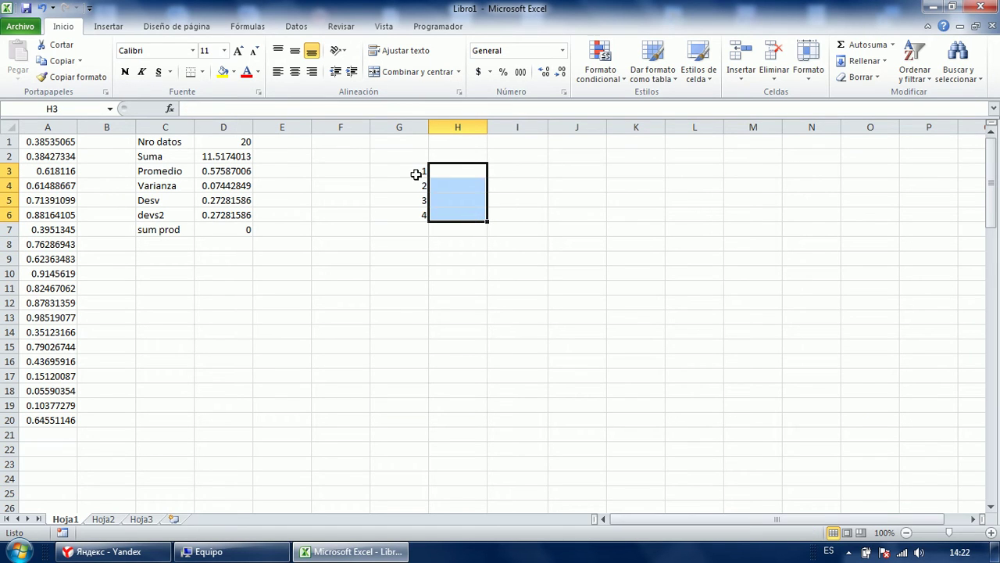
Step: Enter 2 in G1 and give it a yellow fill
{"action": "left_click", "coordinate": [414, 143]}
{"action": "type", "text": "2"}
{"action": "key", "text": "Return"}
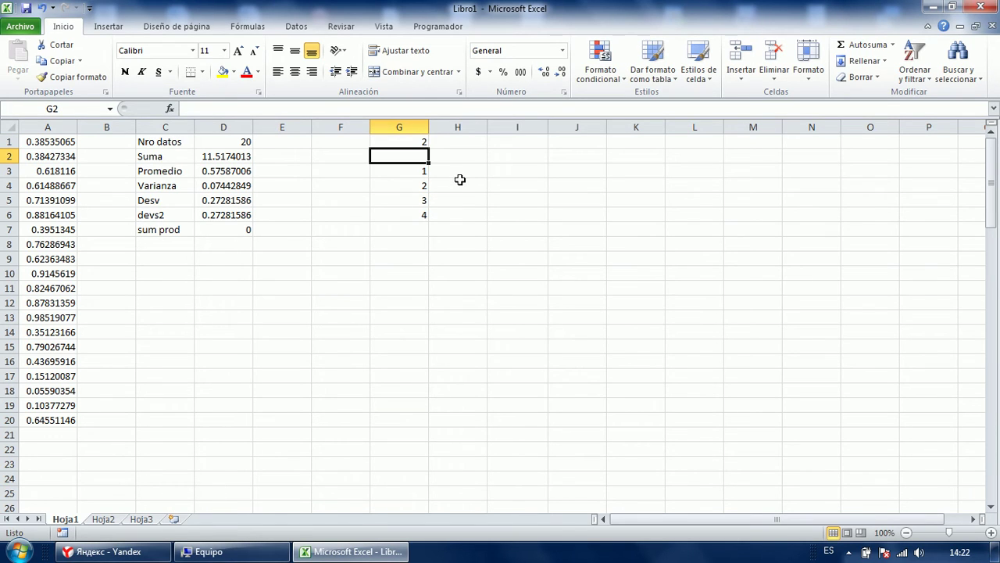
{"action": "left_click", "coordinate": [400, 146]}
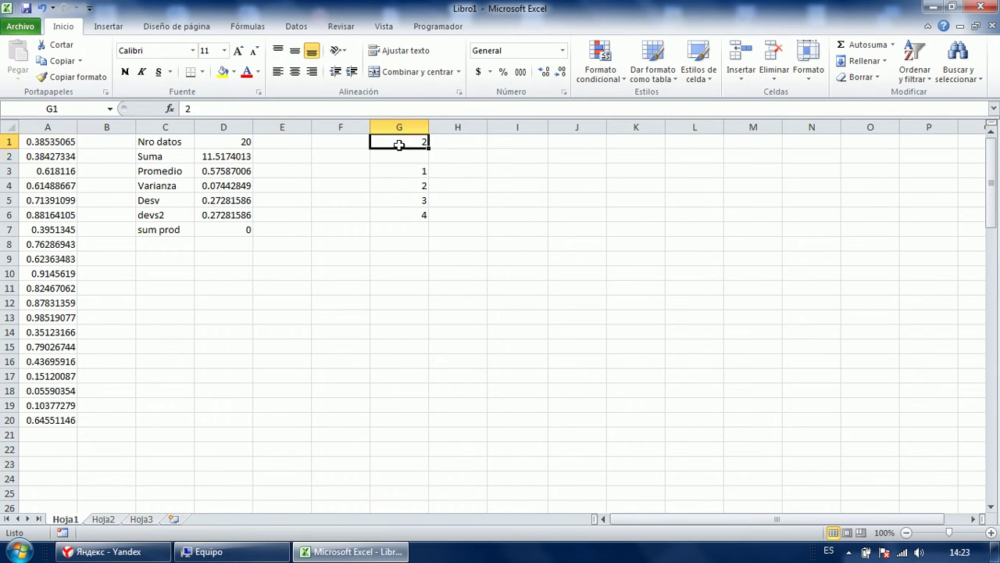
{"action": "left_click", "coordinate": [223, 71]}
Step: Enter =G3*G1 in H3 and copy it down to H6
{"action": "left_click", "coordinate": [458, 171]}
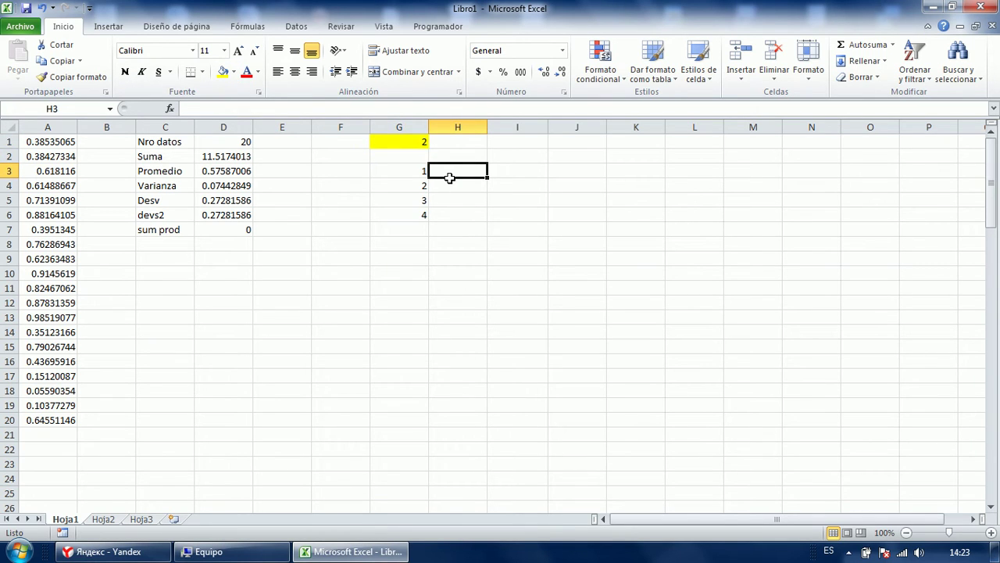
{"action": "type", "text": "="}
{"action": "key", "text": "Left"}
{"action": "type", "text": "*"}
{"action": "key", "text": "Left"}
{"action": "key", "text": "Up"}
{"action": "key", "text": "Up"}
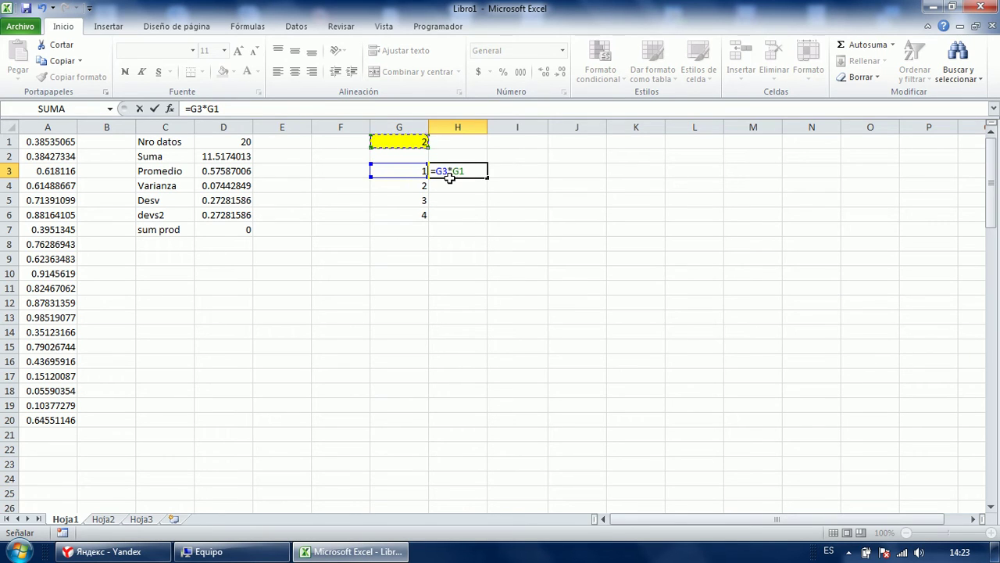
{"action": "key", "text": "ctrl+Return"}
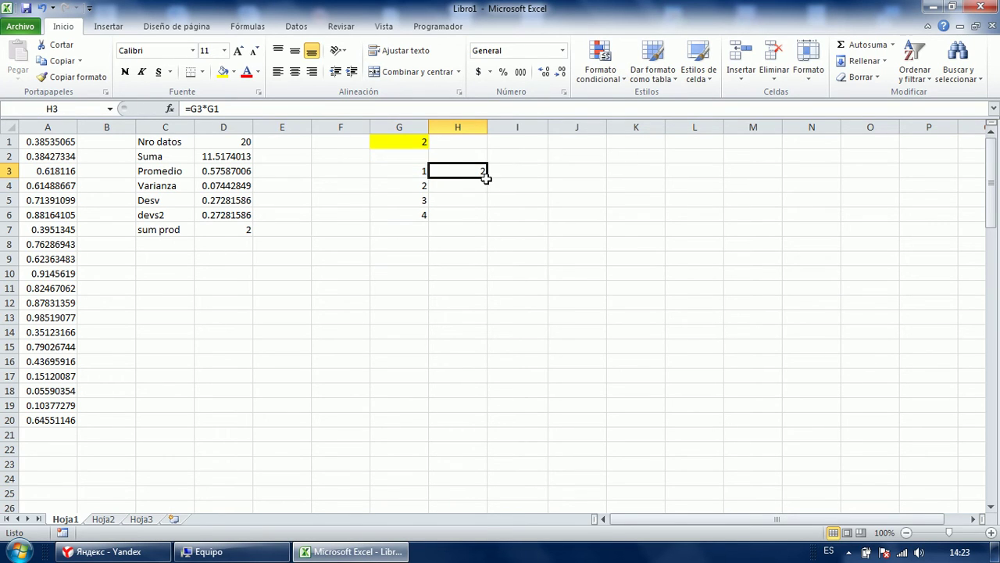
{"action": "left_click_drag", "start_coordinate": [488, 178], "coordinate": [486, 229]}
Step: Inspect the copied formulas in column H, leaving H3 unchanged
{"action": "left_click", "coordinate": [471, 171]}
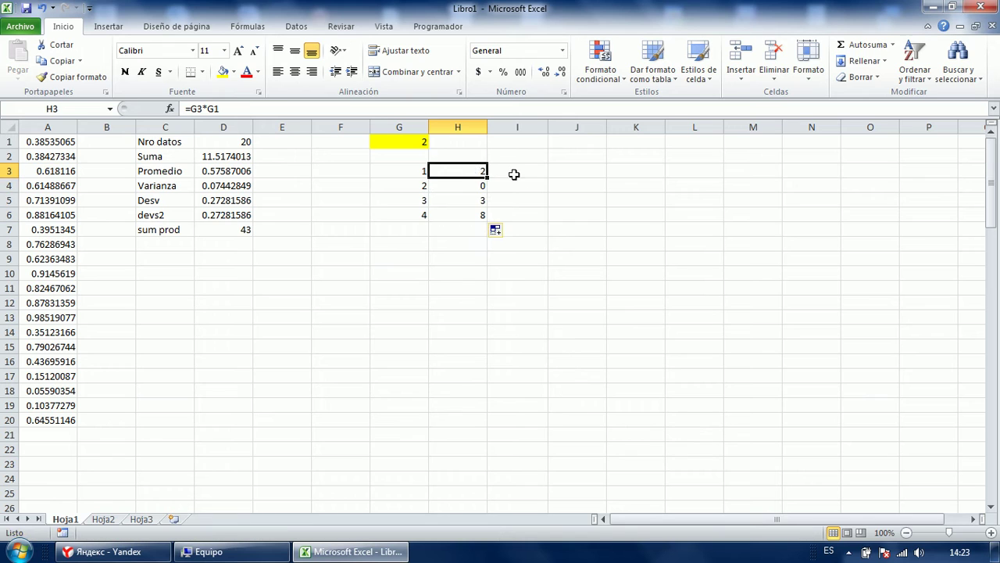
{"action": "key", "text": "F2"}
{"action": "key", "text": "Return"}
{"action": "key", "text": "F2"}
{"action": "key", "text": "Return"}
{"action": "key", "text": "F2"}
{"action": "key", "text": "Return"}
{"action": "key", "text": "F2"}
{"action": "key", "text": "Escape"}
{"action": "key", "text": "Up"}
{"action": "key", "text": "Up"}
{"action": "key", "text": "Up"}
{"action": "key", "text": "F2"}
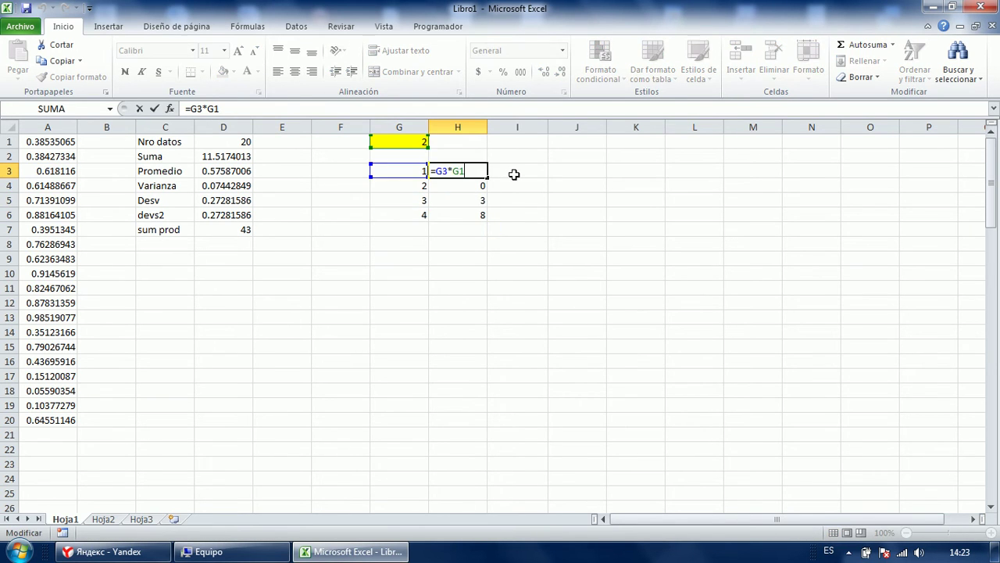
{"action": "key", "text": "ctrl+Return"}
Step: Clear the wrong results from H4:H6
{"action": "key", "text": "Down"}
{"action": "key", "text": "shift+Down"}
{"action": "key", "text": "shift+Down"}
{"action": "key", "text": "Delete"}
{"action": "key", "text": "Up"}
Step: Rewrite H3 as =G3*$G$1 with an absolute G1 reference
{"action": "key", "text": "F2"}
{"action": "key", "text": "BackSpace"}
{"action": "key", "text": "BackSpace"}
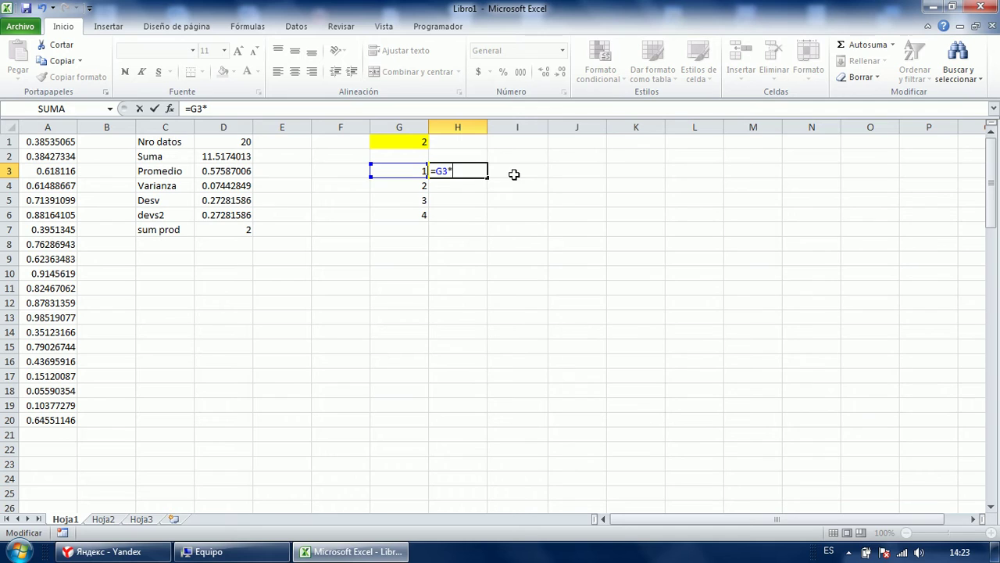
{"action": "left_click", "coordinate": [417, 141]}
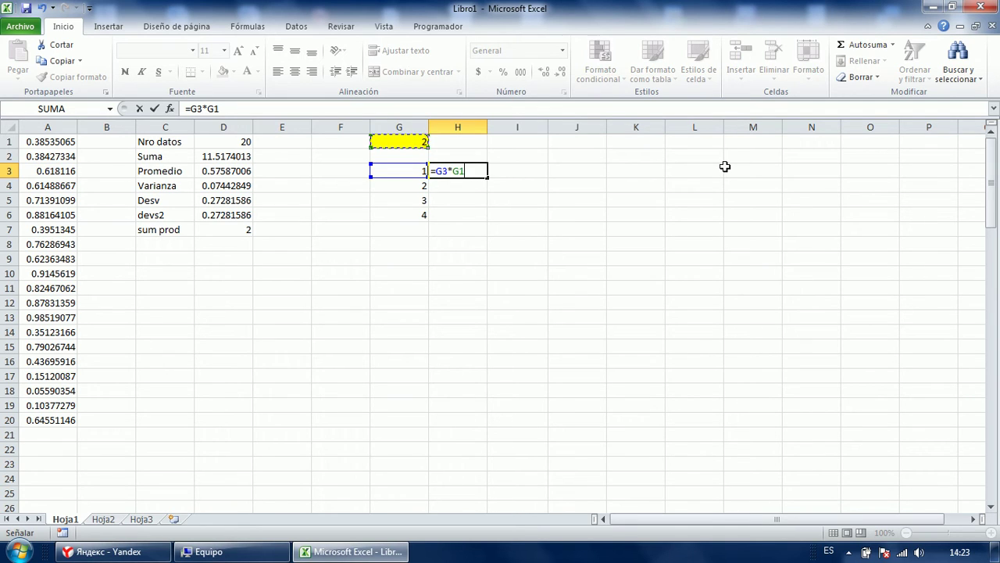
{"action": "key", "text": "F4"}
{"action": "key", "text": "ctrl+Return"}
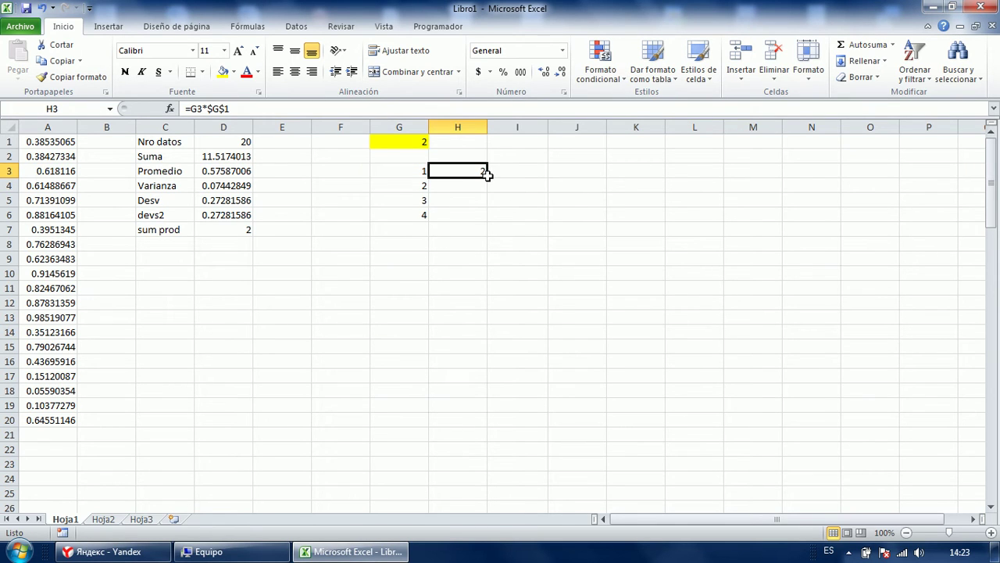
Step: Copy H3's =G3*$G$1 formula down to H6 and check each cell's formula
{"action": "left_click_drag", "start_coordinate": [487, 176], "coordinate": [487, 221]}
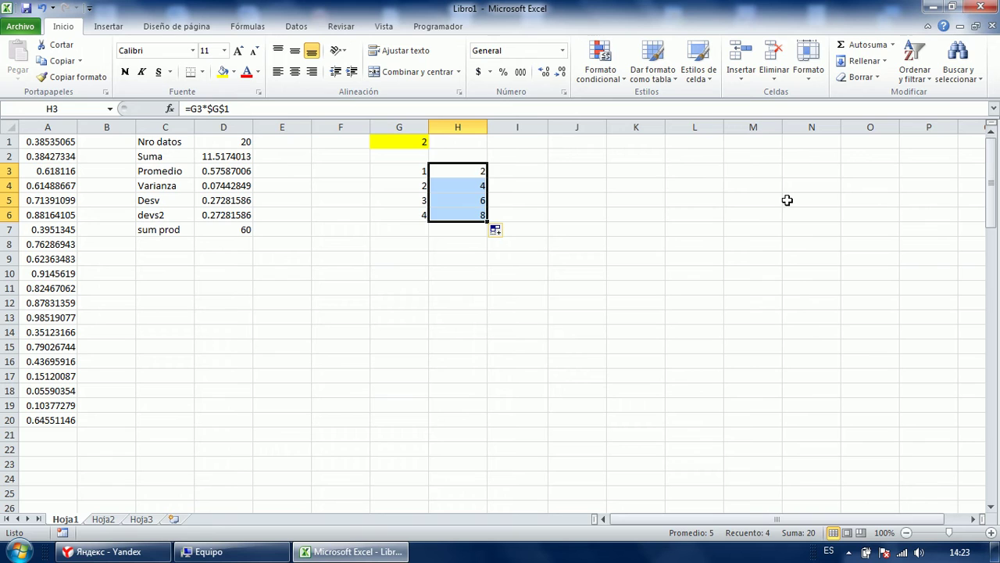
{"action": "key", "text": "Up"}
{"action": "key", "text": "Down"}
{"action": "key", "text": "F2"}
{"action": "key", "text": "Return"}
{"action": "key", "text": "F2"}
{"action": "key", "text": "Return"}
{"action": "key", "text": "F2"}
{"action": "key", "text": "Return"}
{"action": "key", "text": "F2"}
{"action": "key", "text": "Return"}
{"action": "key", "text": "Up"}
{"action": "key", "text": "Up"}
{"action": "key", "text": "F2"}
{"action": "key", "text": "Return"}
{"action": "key", "text": "Up"}
{"action": "key", "text": "Up"}
{"action": "key", "text": "F2"}
{"action": "key", "text": "Return"}
{"action": "key", "text": "Up"}
{"action": "key", "text": "Up"}
{"action": "key", "text": "Down"}
{"action": "key", "text": "F2"}
{"action": "key", "text": "Return"}
{"action": "key", "text": "F2"}
{"action": "key", "text": "Return"}
{"action": "key", "text": "Up"}
{"action": "key", "text": "Up"}
{"action": "key", "text": "Up"}
{"action": "key", "text": "F2"}
{"action": "key", "text": "Return"}
{"action": "key", "text": "Up"}
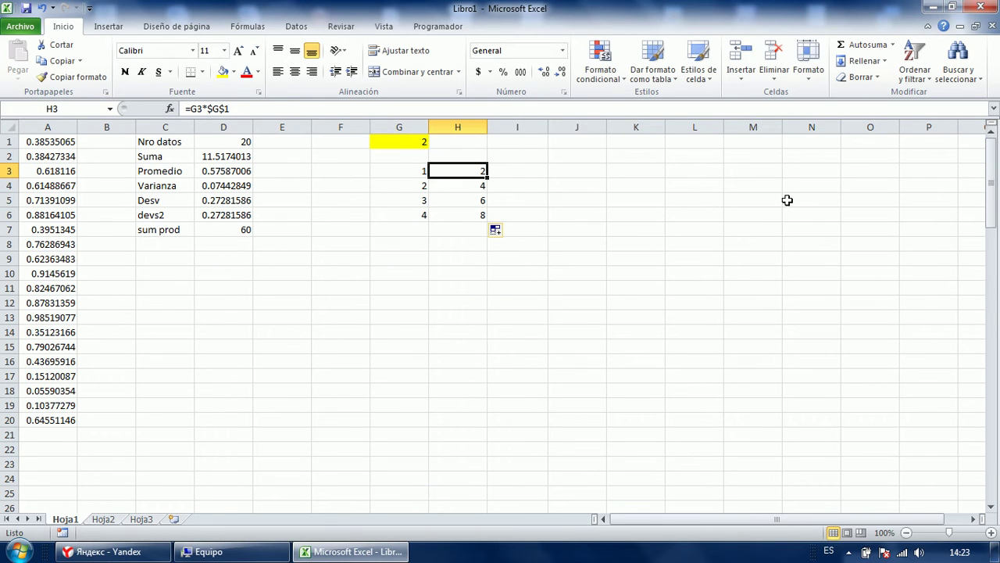
Step: Replace the results in H3:H6 with the values 3, 4, 5, 6
{"action": "key", "text": "shift+Down"}
{"action": "key", "text": "shift+Down"}
{"action": "key", "text": "shift+Down"}
{"action": "key", "text": "Delete"}
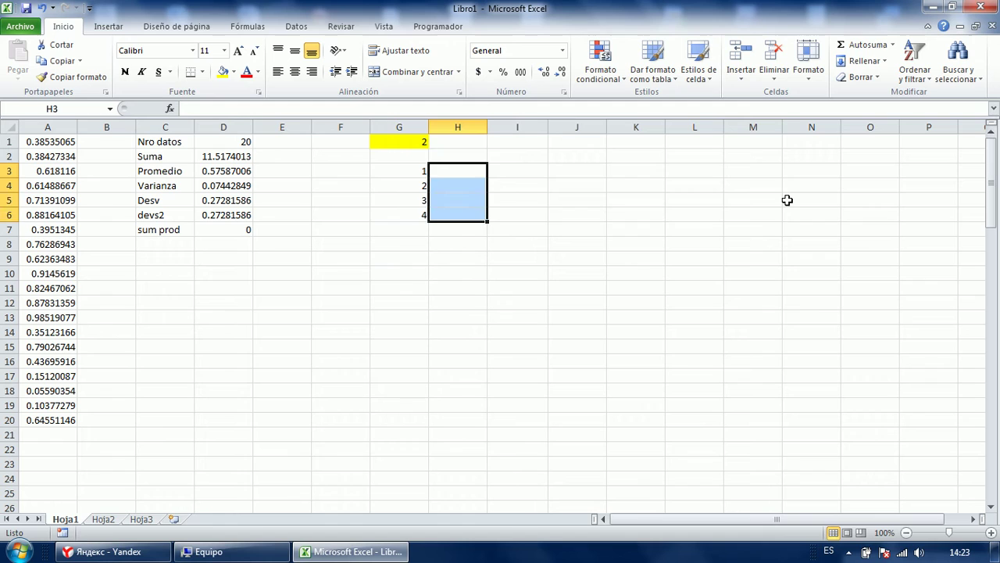
{"action": "key", "text": "shift+Up"}
{"action": "key", "text": "shift+Up"}
{"action": "key", "text": "shift+Up"}
{"action": "type", "text": "3 4 5 6"}
Step: Copy the yellow multiplier from G1 into H1 and change it to 4
{"action": "key", "text": "Up"}
{"action": "key", "text": "Up"}
{"action": "key", "text": "Left"}
{"action": "key", "text": "ctrl+c"}
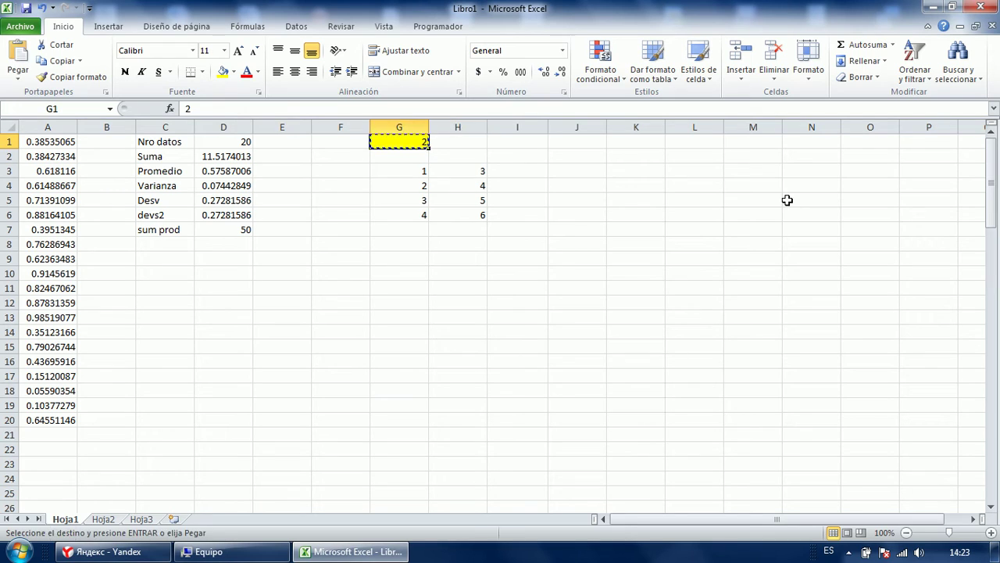
{"action": "key", "text": "Right"}
{"action": "key", "text": "ctrl+v"}
{"action": "key", "text": "Escape"}
{"action": "type", "text": "4"}
{"action": "key", "text": "Return"}
{"action": "key", "text": "Up"}
{"action": "key", "text": "Right"}
{"action": "key", "text": "Right"}
{"action": "key", "text": "Down"}
{"action": "key", "text": "Down"}
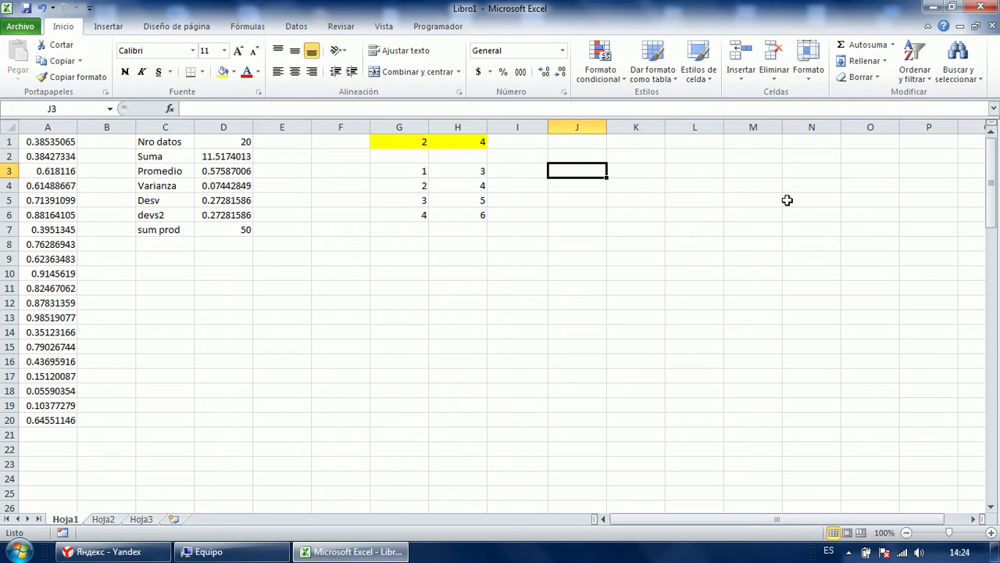
Step: Check the values in column G and the multiplier in G1
{"action": "left_click", "coordinate": [411, 172]}
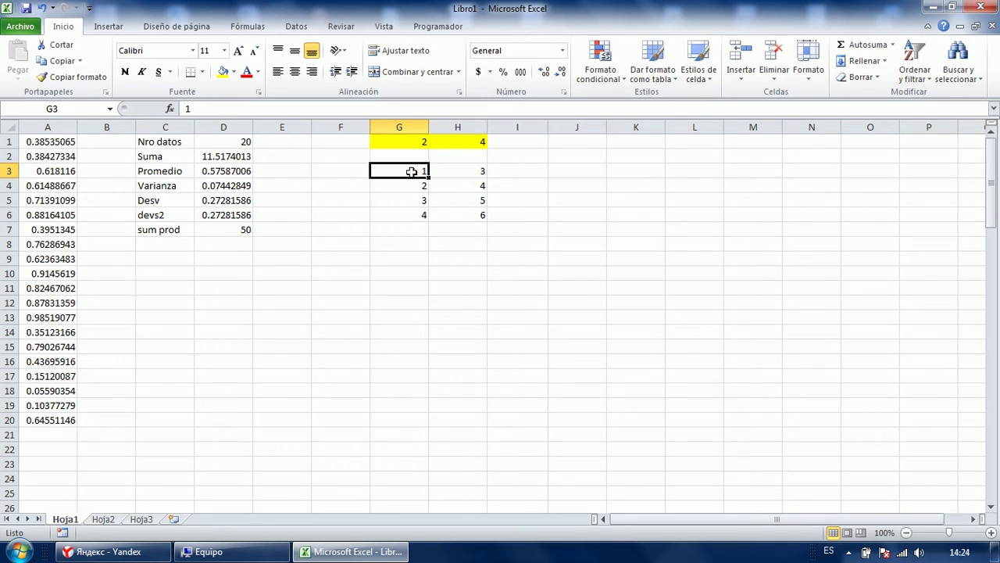
{"action": "left_click", "coordinate": [415, 140]}
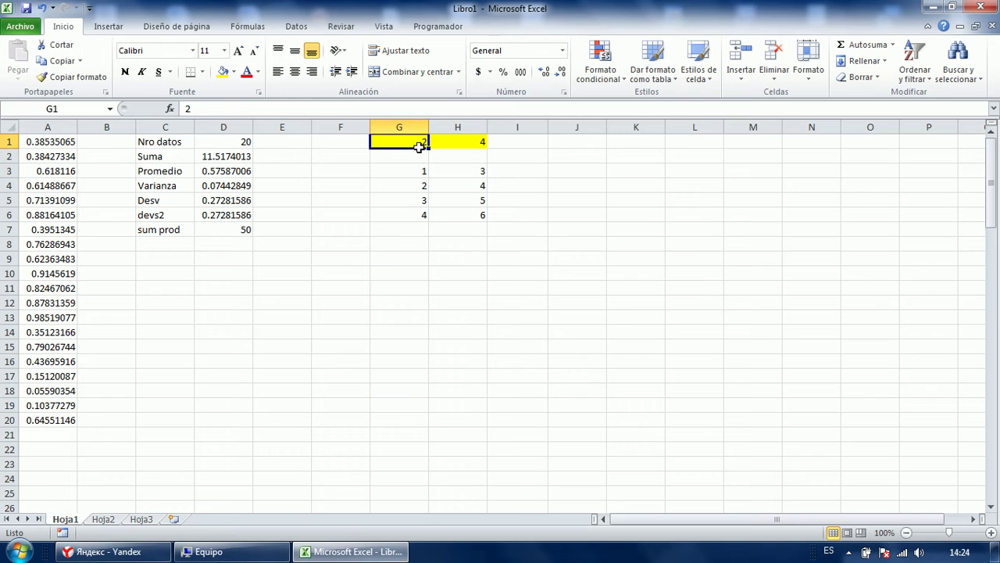
{"action": "left_click", "coordinate": [568, 189]}
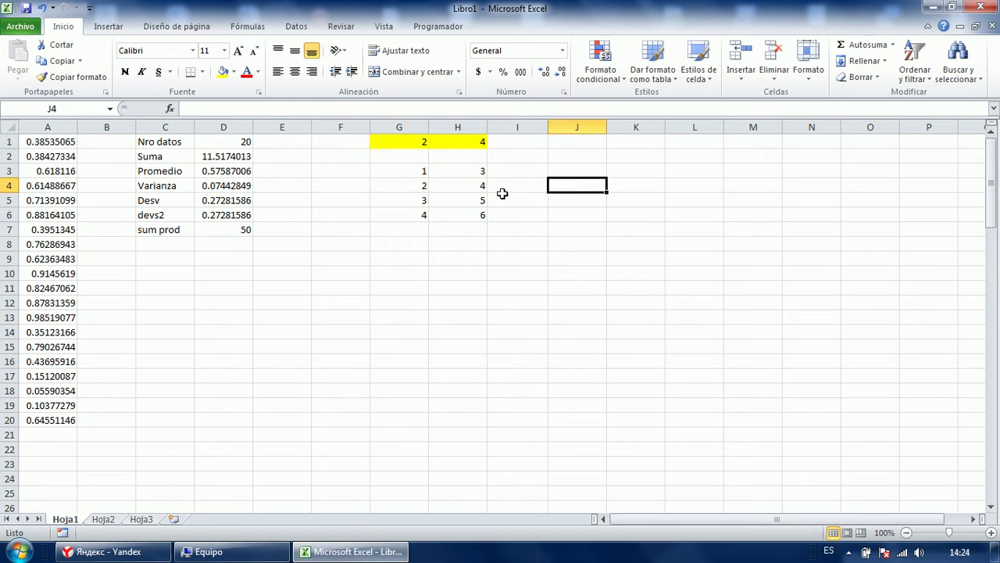
{"action": "left_click", "coordinate": [409, 186]}
{"action": "left_click", "coordinate": [414, 140]}
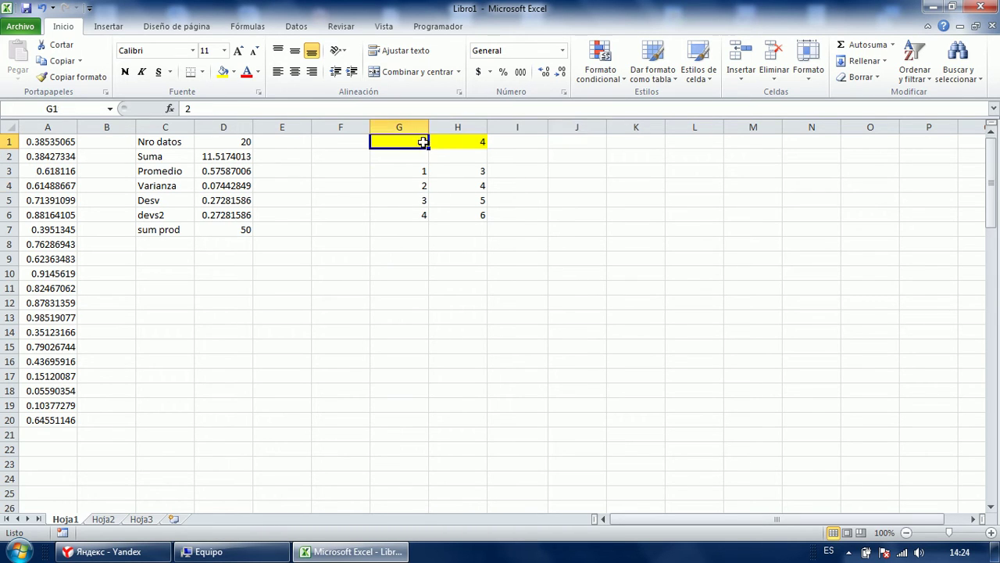
Step: Enter =G3*$G$1 in J3, fill it down to J6 and across into column K
{"action": "left_click", "coordinate": [561, 171]}
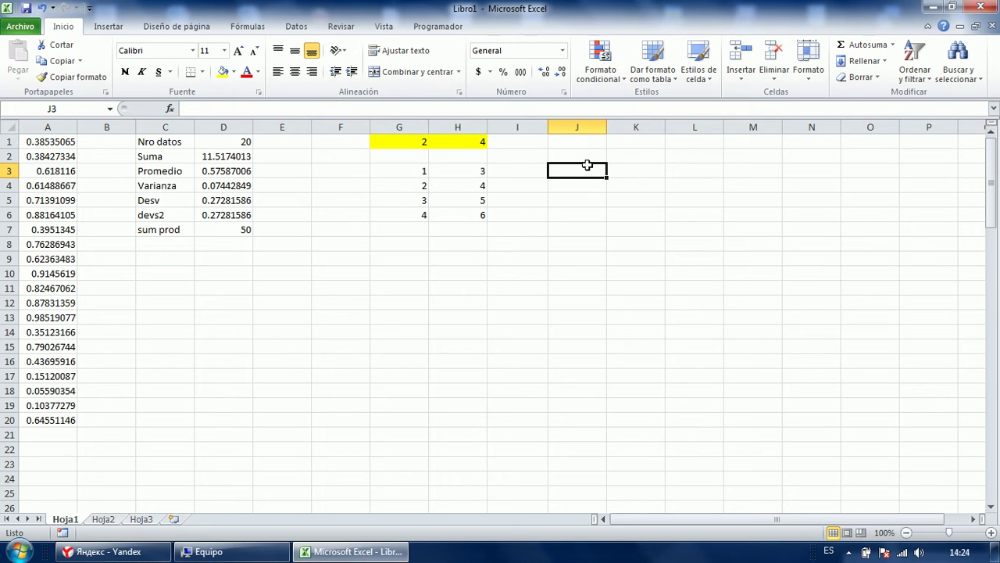
{"action": "type", "text": "="}
{"action": "key", "text": "Left"}
{"action": "key", "text": "Left"}
{"action": "type", "text": "*"}
{"action": "key", "text": "Left"}
{"action": "key", "text": "Left"}
{"action": "key", "text": "Left"}
{"action": "key", "text": "Up"}
{"action": "key", "text": "Up"}
{"action": "key", "text": "F4"}
{"action": "key", "text": "Return"}
{"action": "key", "text": "Up"}
{"action": "mouse_move", "coordinate": [607, 177]}
{"action": "left_mouse_down"}
{"action": "mouse_move", "coordinate": [611, 222]}
{"action": "mouse_move", "coordinate": [648, 216]}
{"action": "left_mouse_up"}
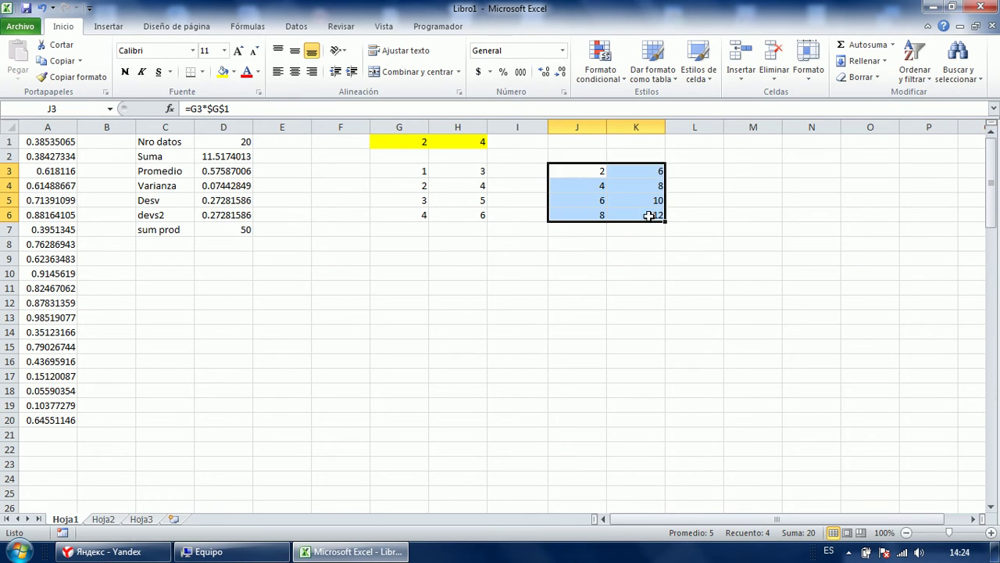
{"action": "left_click", "coordinate": [603, 245]}
Step: Inspect the J3:J6 formulas and their results
{"action": "left_click", "coordinate": [586, 167]}
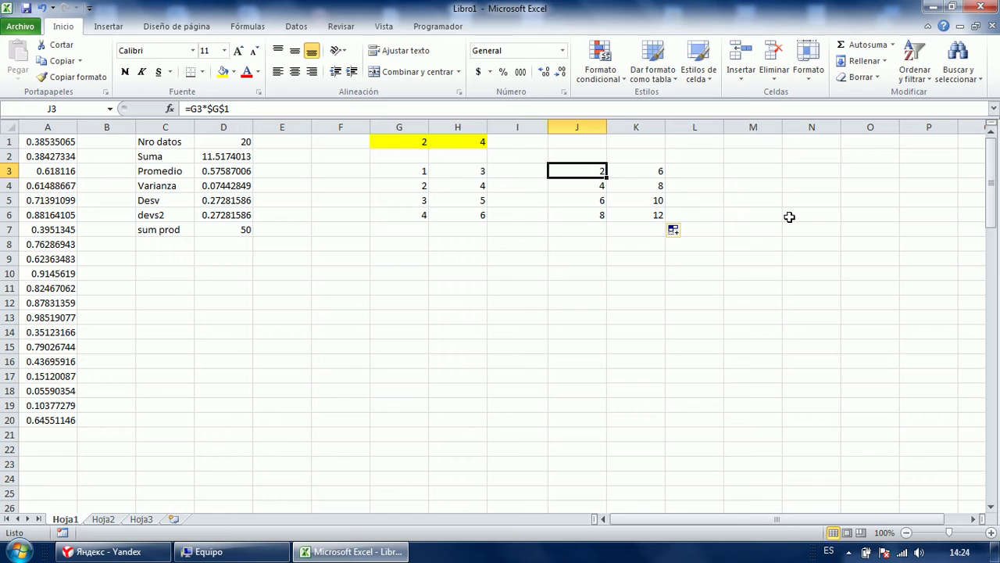
{"action": "key", "text": "F2"}
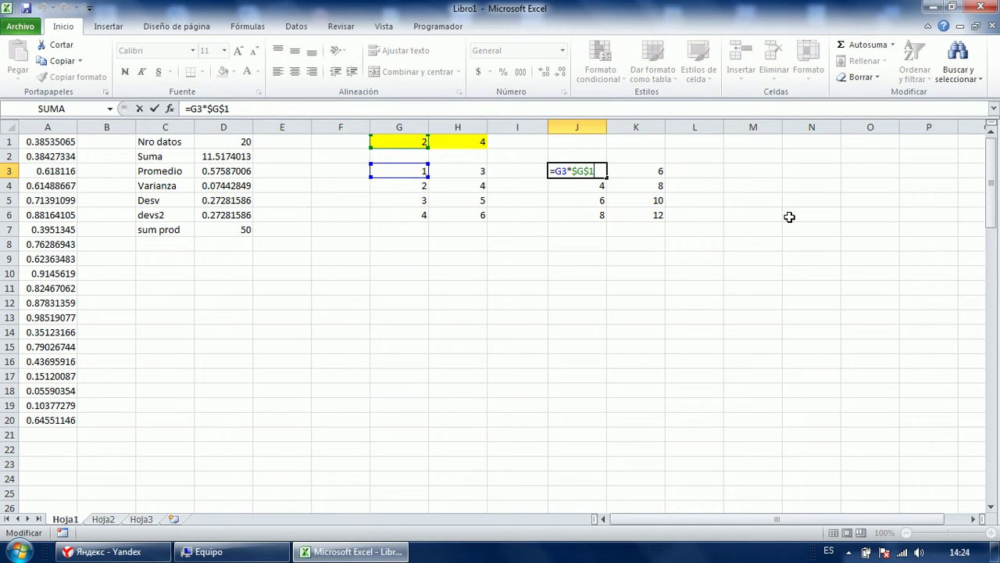
{"action": "key", "text": "Return"}
{"action": "key", "text": "F2"}
{"action": "key", "text": "Return"}
{"action": "key", "text": "Down"}
{"action": "key", "text": "Up"}
{"action": "key", "text": "Up"}
{"action": "key", "text": "Up"}
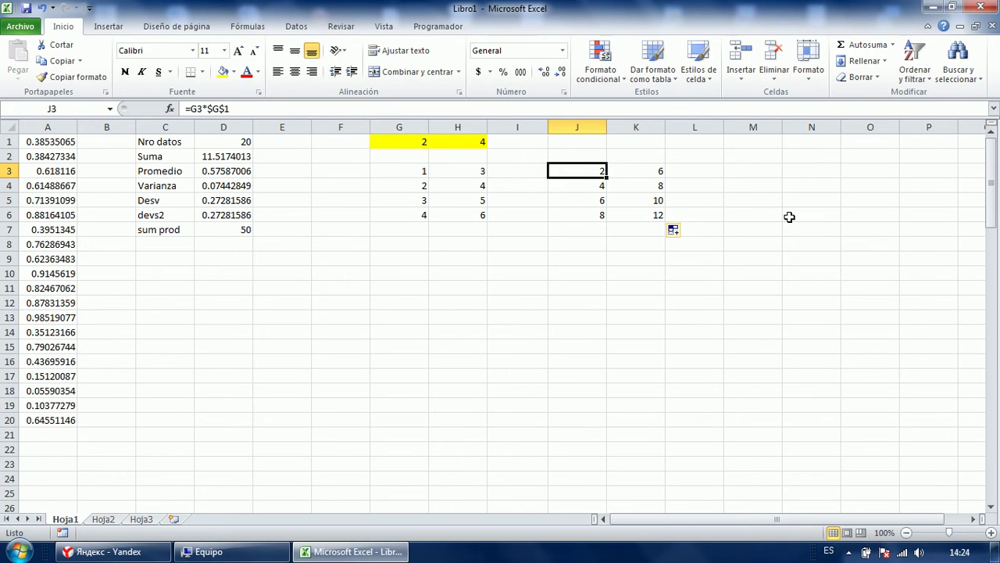
Step: Step through column K checking the copied product formulas
{"action": "key", "text": "F2"}
{"action": "key", "text": "Tab"}
{"action": "key", "text": "F2"}
{"action": "key", "text": "Return"}
{"action": "key", "text": "F2"}
{"action": "key", "text": "Escape"}
{"action": "key", "text": "Down"}
{"action": "key", "text": "Down"}
{"action": "key", "text": "F2"}
{"action": "key", "text": "Escape"}
{"action": "key", "text": "Up"}
{"action": "key", "text": "F2"}
{"action": "key", "text": "Escape"}
{"action": "key", "text": "Up"}
{"action": "key", "text": "F2"}
{"action": "key", "text": "Escape"}
{"action": "key", "text": "Up"}
{"action": "key", "text": "F2"}
{"action": "key", "text": "Escape"}
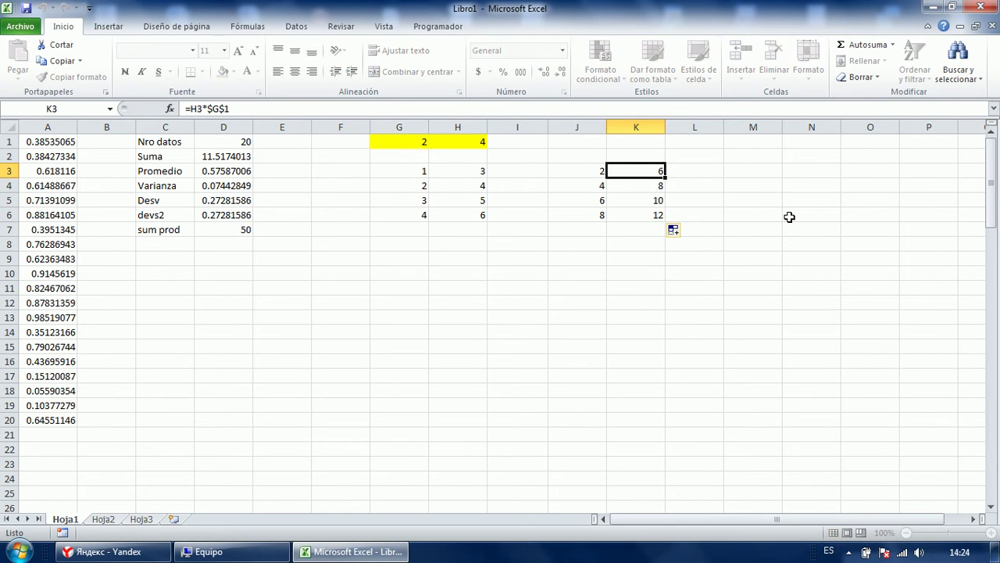
Step: Recheck the K3 formula and select the products in K3:K6 for clearing
{"action": "key", "text": "Left"}
{"action": "key", "text": "Left"}
{"action": "key", "text": "Left"}
{"action": "key", "text": "Down"}
{"action": "key", "text": "Down"}
{"action": "key", "text": "Up"}
{"action": "key", "text": "Up"}
{"action": "key", "text": "Up"}
{"action": "key", "text": "Up"}
{"action": "key", "text": "Right"}
{"action": "key", "text": "Right"}
{"action": "key", "text": "Right"}
{"action": "key", "text": "Down"}
{"action": "key", "text": "Down"}
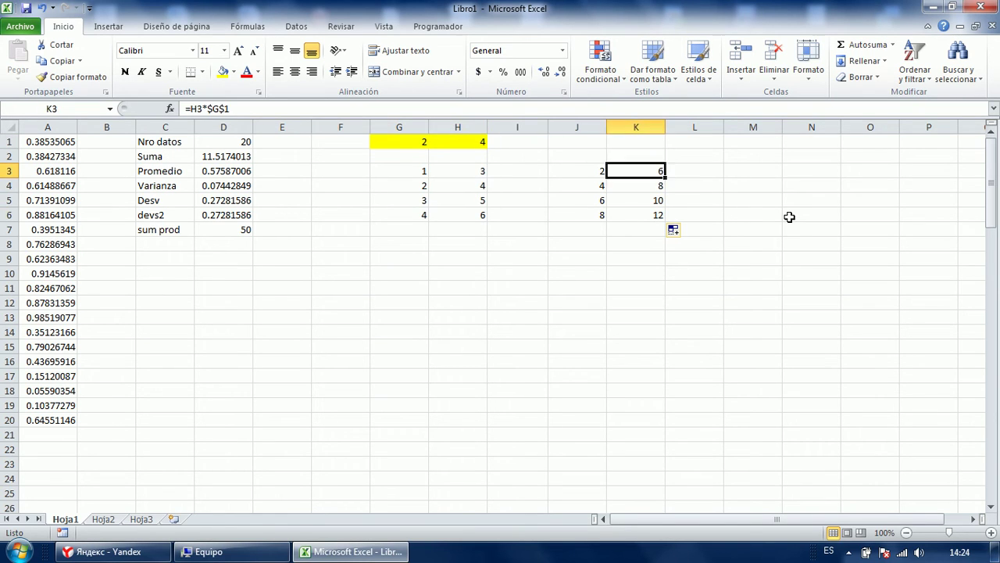
{"action": "key", "text": "F2"}
{"action": "key", "text": "Escape"}
{"action": "key", "text": "shift+Down"}
{"action": "key", "text": "shift+Down"}
{"action": "key", "text": "shift+Down"}
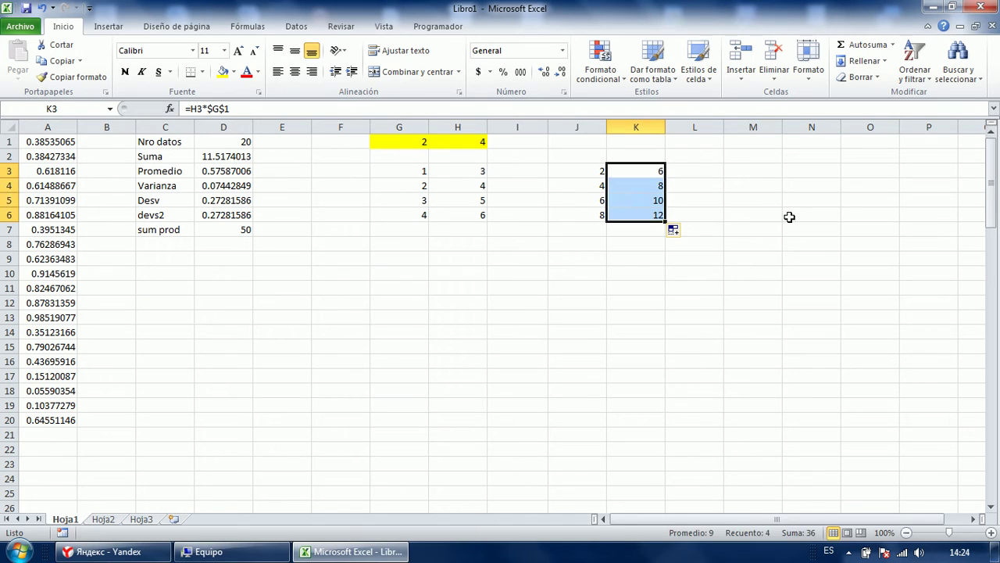
{"action": "key", "text": "Left"}
Step: Enter =G3*G$1 in J3, locking the multiplier to row 1
{"action": "key", "text": "Left"}
Step: Clear the existing results in J3:J6
{"action": "key", "text": "Right"}
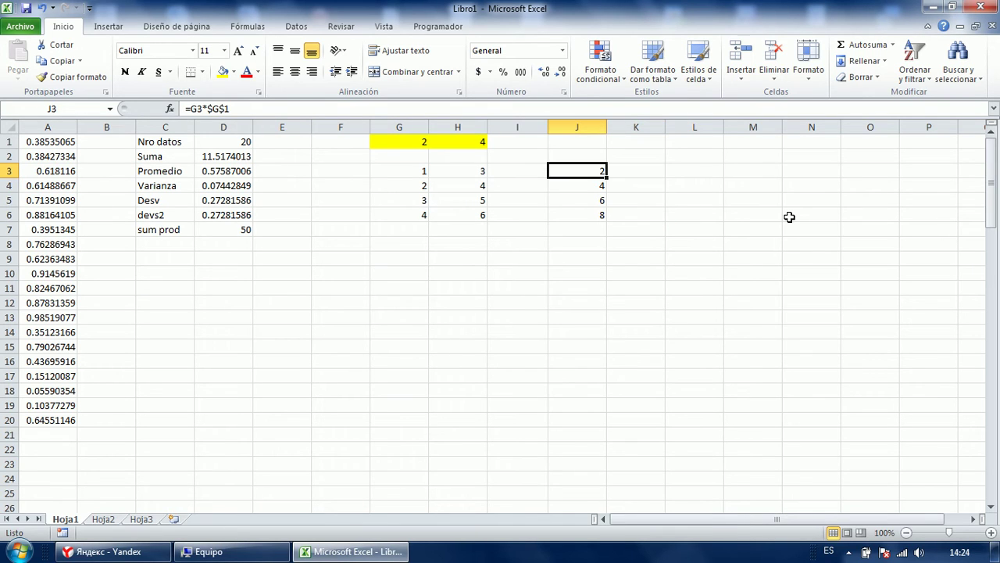
{"action": "key", "text": "shift+Down"}
{"action": "key", "text": "shift+Down"}
{"action": "key", "text": "shift+Down"}
{"action": "key", "text": "Delete"}
{"action": "key", "text": "Up"}
{"action": "key", "text": "Down"}
{"action": "type", "text": "="}
{"action": "key", "text": "Left"}
{"action": "key", "text": "Left"}
{"action": "key", "text": "Left"}
{"action": "type", "text": "*"}
{"action": "key", "text": "Left"}
{"action": "key", "text": "Left"}
{"action": "key", "text": "Left"}
{"action": "key", "text": "Left"}
{"action": "key", "text": "Up"}
{"action": "key", "text": "Up"}
{"action": "key", "text": "Right"}
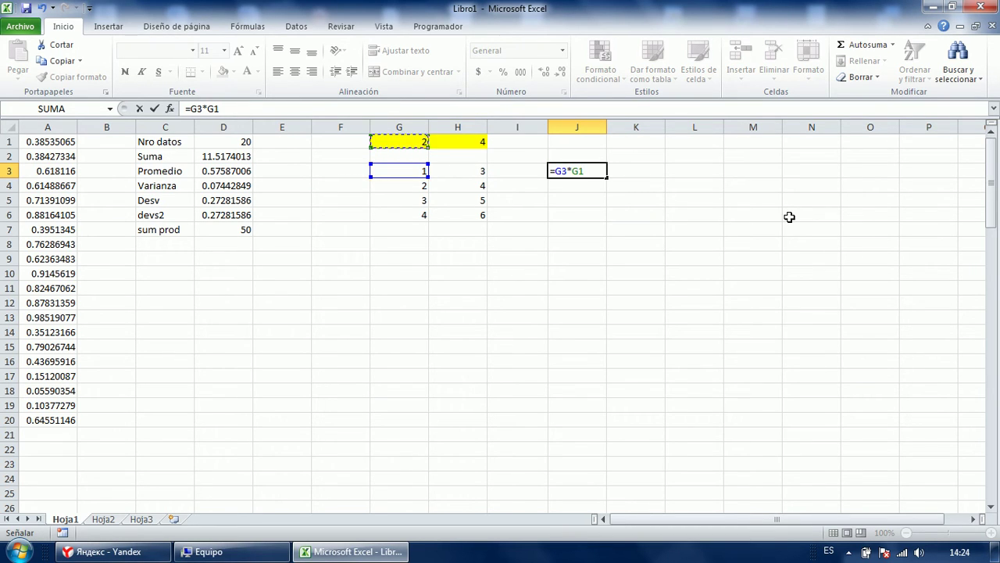
{"action": "key", "text": "F4"}
{"action": "key", "text": "F4"}
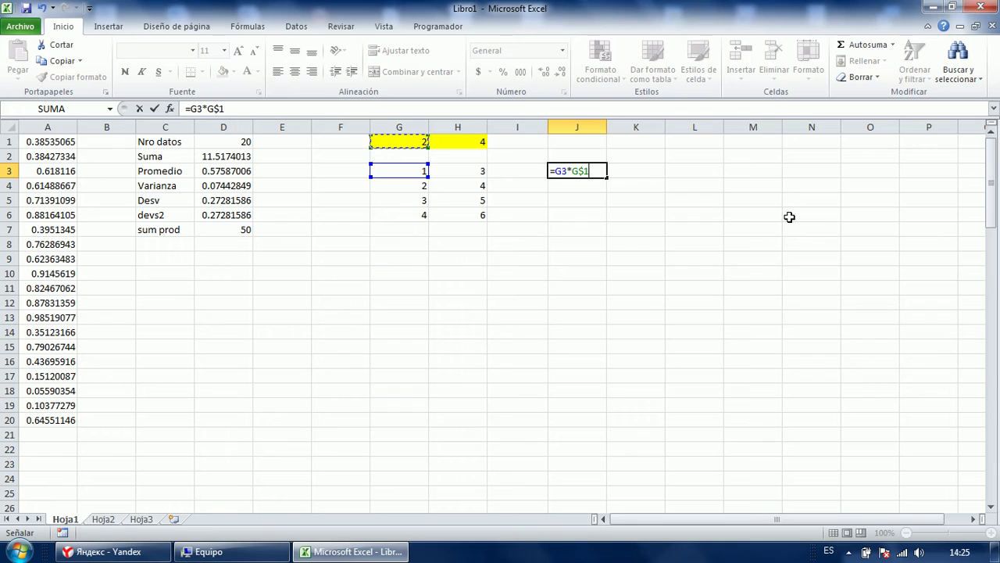
{"action": "key", "text": "Return"}
Step: Fill the J3 formula into all of J3:J6 with Ctrl+Enter
{"action": "key", "text": "Up"}
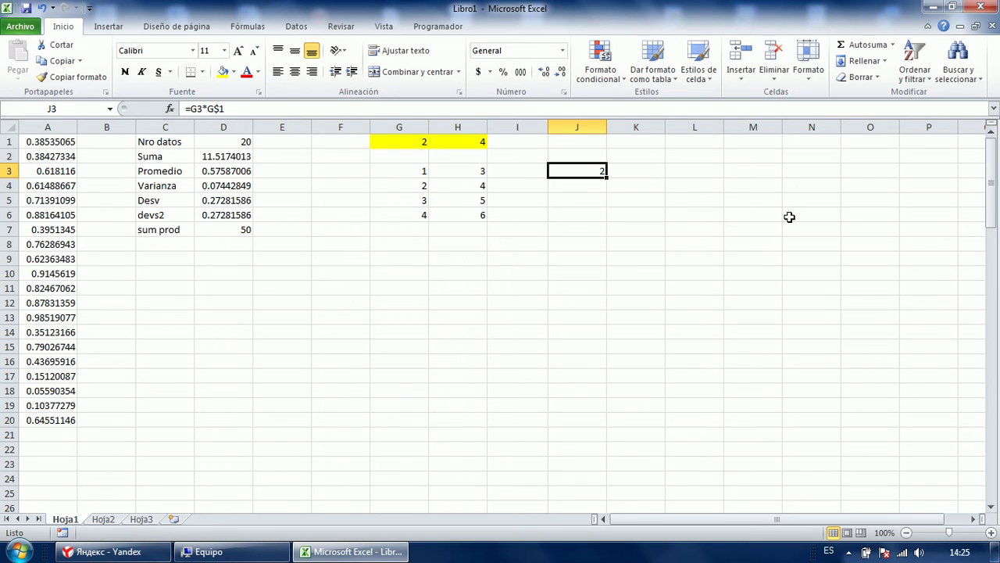
{"action": "key", "text": "shift+Down"}
{"action": "key", "text": "shift+Down"}
{"action": "key", "text": "shift+Down"}
{"action": "key", "text": "F2"}
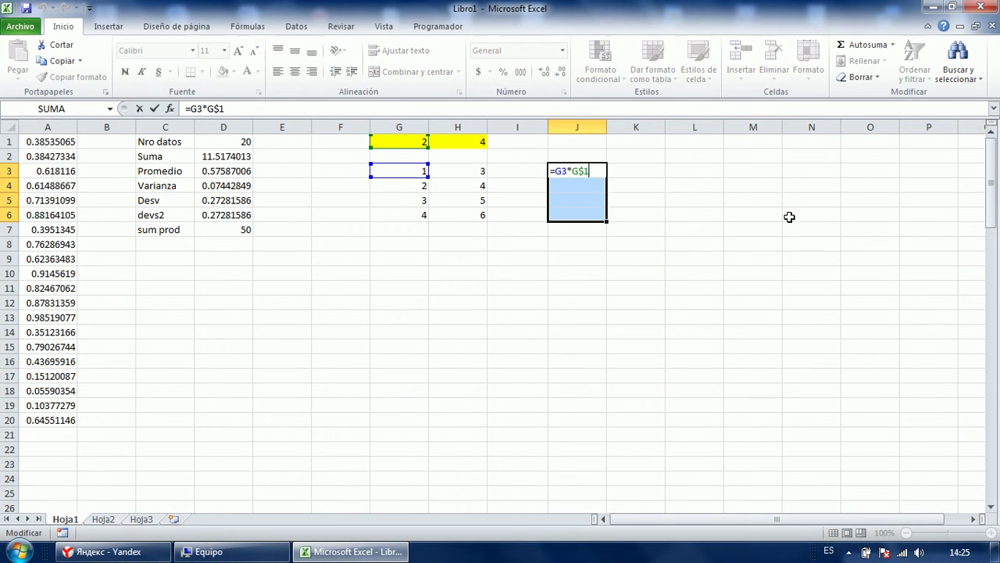
{"action": "key", "text": "ctrl+Return"}
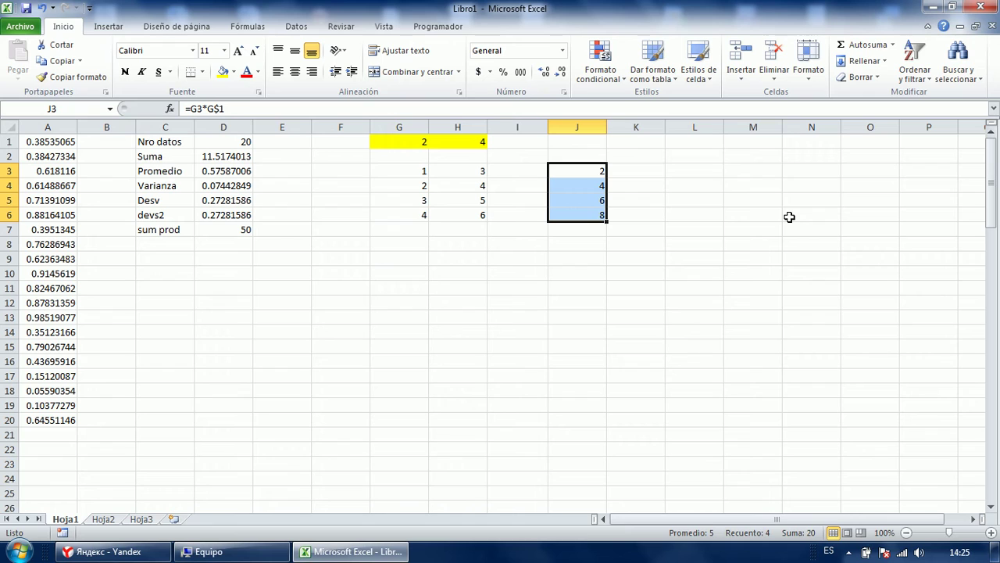
Step: Copy the J3:J6 formulas across into K3:K6, giving 12, 16, 20, 24
{"action": "key", "text": "shift+Right"}
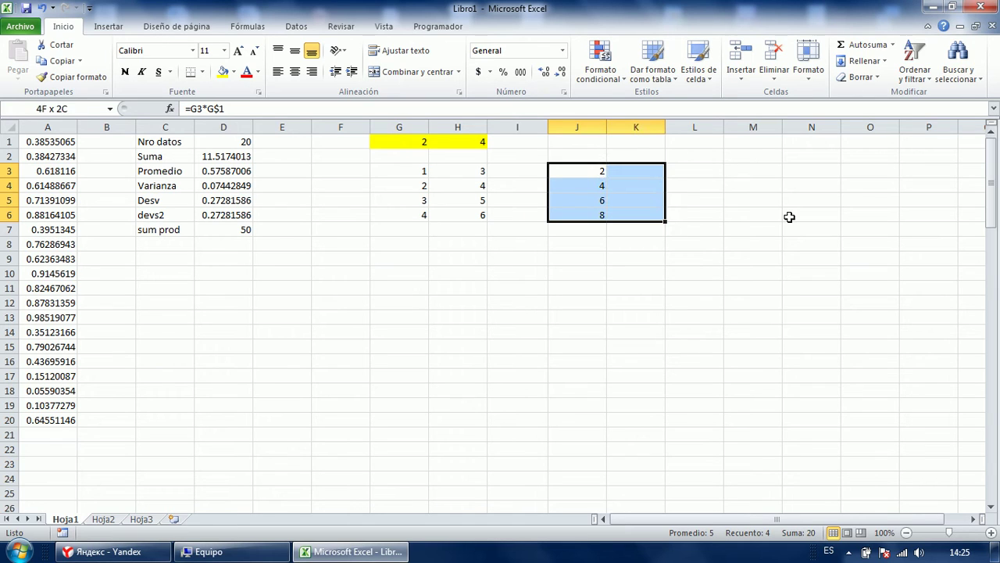
{"action": "key", "text": "Left"}
{"action": "key", "text": "Right"}
{"action": "key", "text": "shift+Down"}
{"action": "key", "text": "shift+Down"}
{"action": "key", "text": "shift+Down"}
{"action": "left_click_drag", "start_coordinate": [607, 220], "coordinate": [651, 218]}
{"action": "left_click", "coordinate": [620, 259]}
Step: Verify the formulas in K3 (=H3*H$1) and J3 (=G3*G$1)
{"action": "left_click", "coordinate": [635, 163]}
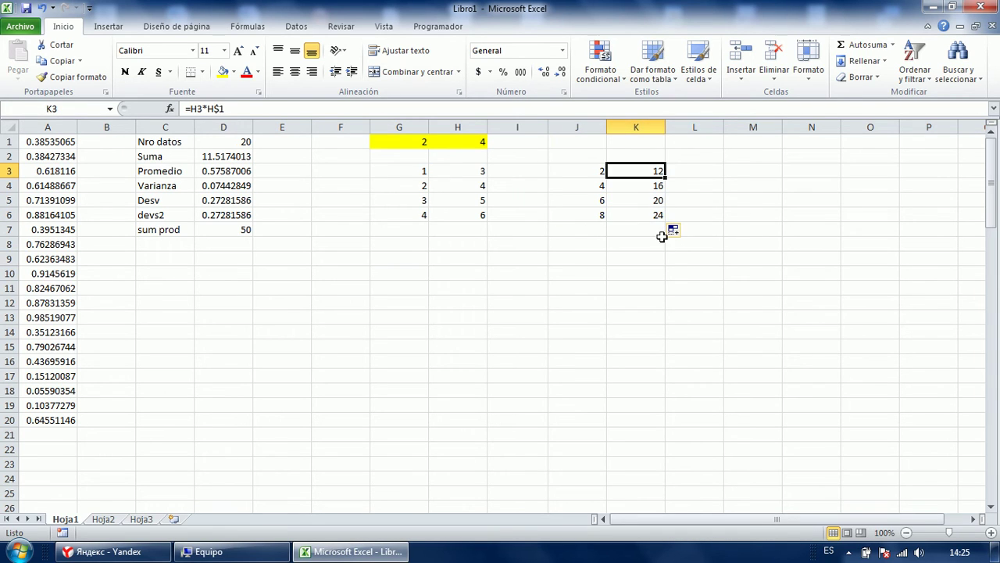
{"action": "key", "text": "F2"}
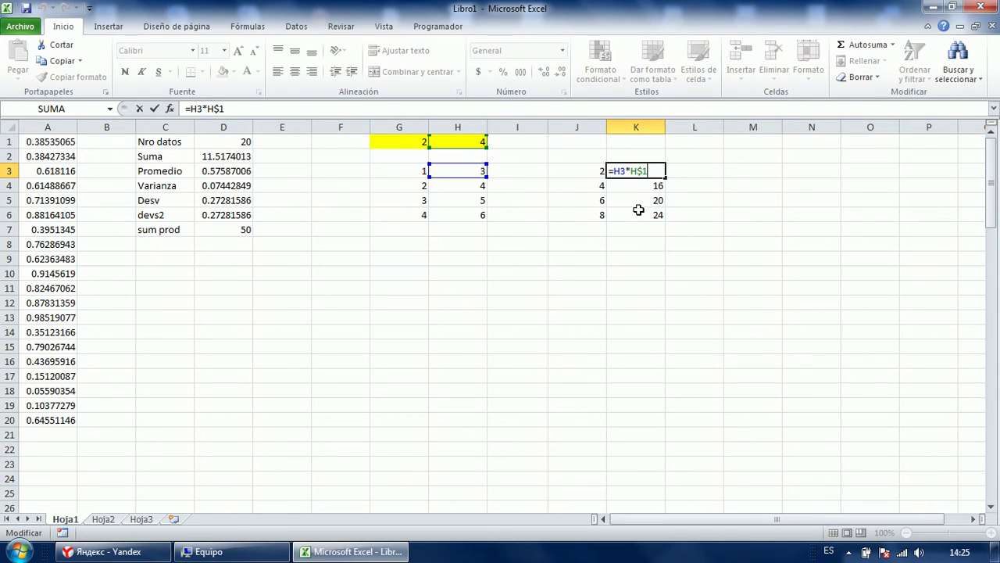
{"action": "key", "text": "Return"}
{"action": "key", "text": "F2"}
{"action": "key", "text": "Escape"}
{"action": "key", "text": "Up"}
{"action": "key", "text": "Left"}
{"action": "key", "text": "F2"}
{"action": "key", "text": "Escape"}
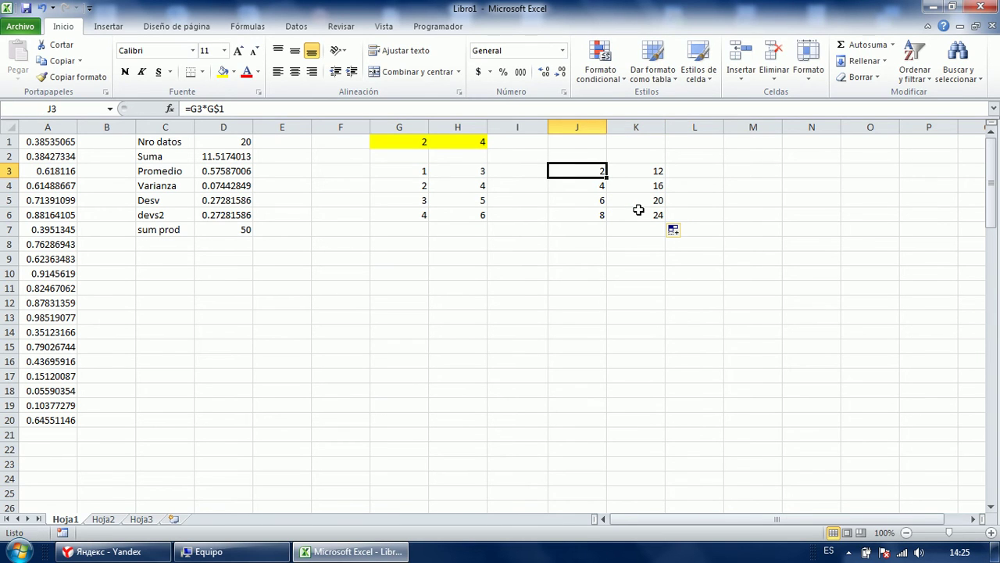
Step: Inspect the K3 formula, then clear all results from J3:K6
{"action": "left_click", "coordinate": [396, 141]}
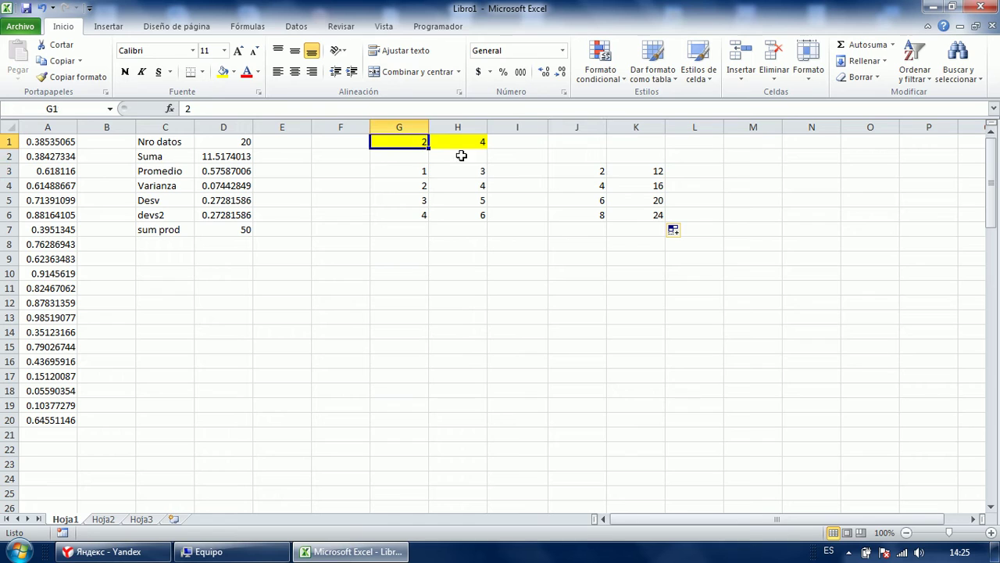
{"action": "double_click", "coordinate": [585, 170]}
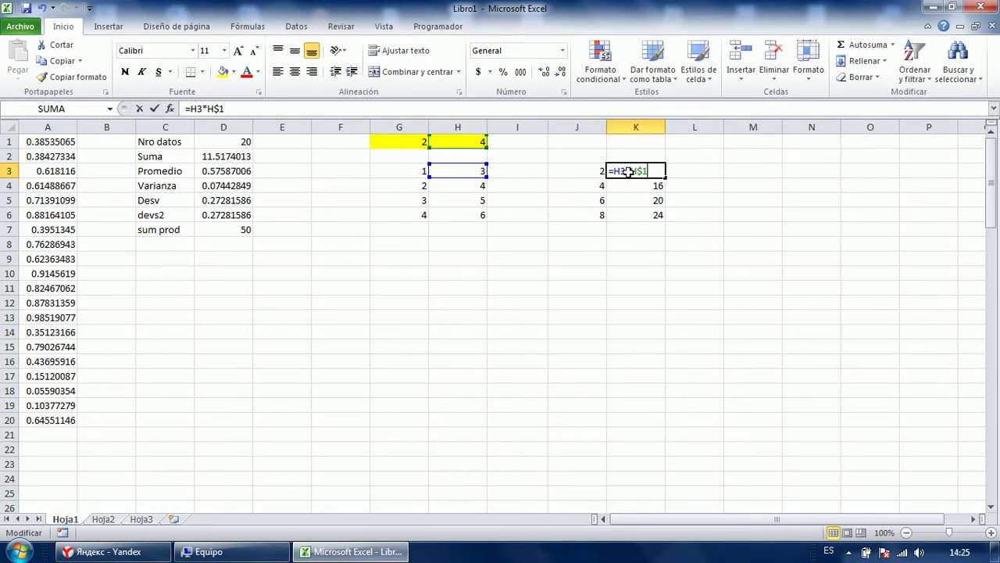
{"action": "left_click_drag", "start_coordinate": [639, 226], "coordinate": [634, 151]}
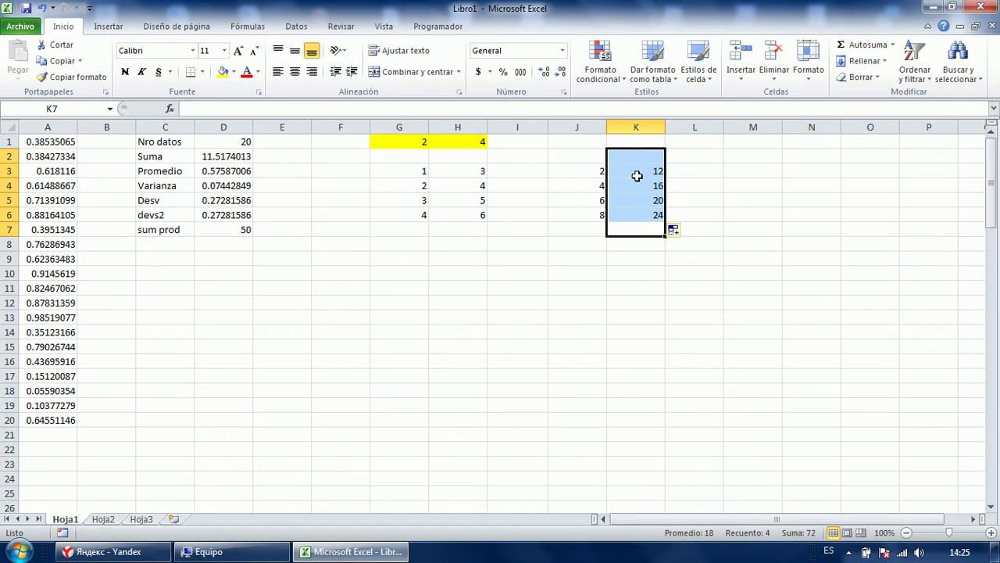
{"action": "key", "text": "Delete"}
{"action": "left_click_drag", "start_coordinate": [599, 190], "coordinate": [586, 290]}
{"action": "key", "text": "Delete"}
{"action": "left_click", "coordinate": [592, 171]}
{"action": "key", "text": "Delete"}
Step: Select J3:K6, restore J3's =G3*G$1 and fill the whole block with Ctrl+Enter
{"action": "key", "text": "Down"}
{"action": "key", "text": "Down"}
{"action": "key", "text": "Down"}
{"action": "key", "text": "Right"}
{"action": "key", "text": "shift+Up"}
{"action": "key", "text": "shift+Up"}
{"action": "key", "text": "shift+Up"}
{"action": "key", "text": "shift+Left"}
{"action": "key", "text": "shift+Left"}
{"action": "key", "text": "shift+Left"}
{"action": "key", "text": "shift+Down"}
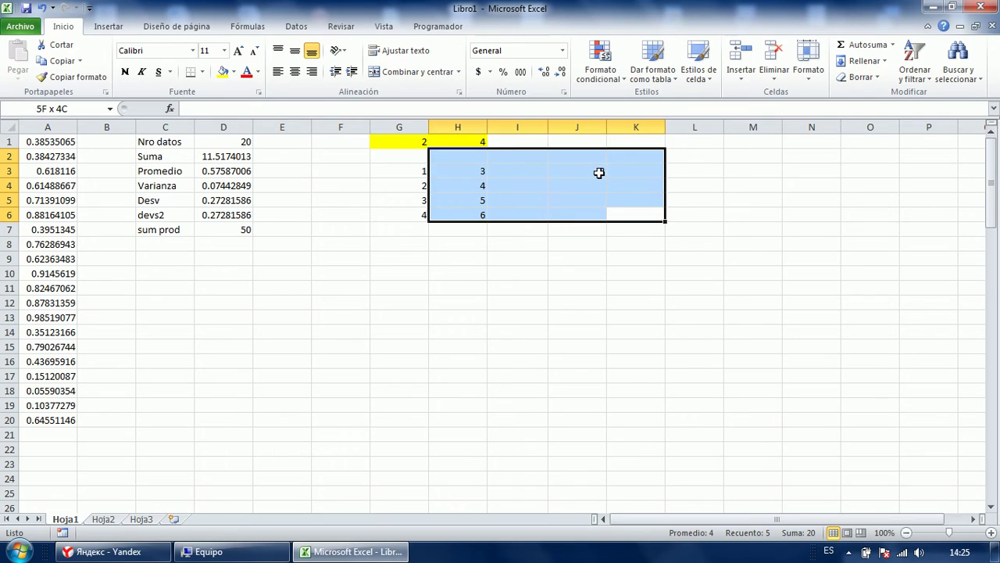
{"action": "key", "text": "shift+Right"}
{"action": "key", "text": "shift+Right"}
{"action": "key", "text": "shift+Down"}
{"action": "key", "text": "shift+Right"}
{"action": "key", "text": "shift+Left"}
{"action": "key", "text": "ctrl+z"}
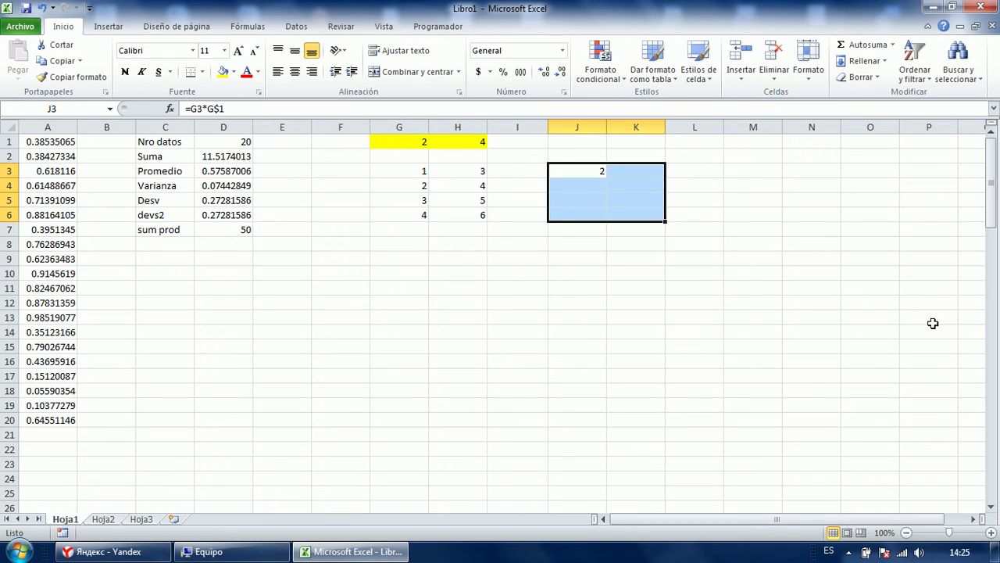
{"action": "key", "text": "F2"}
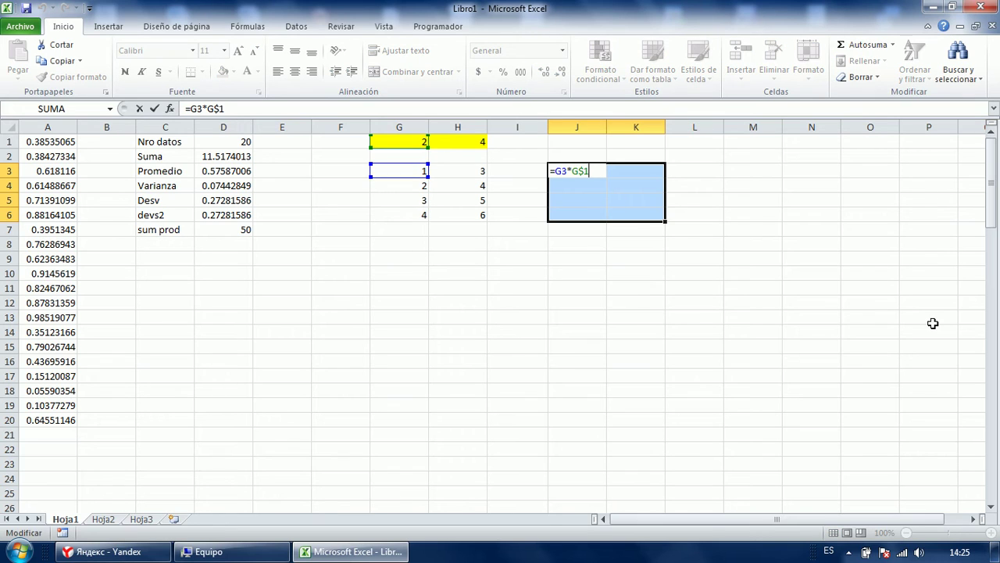
{"action": "key", "text": "ctrl+Return"}
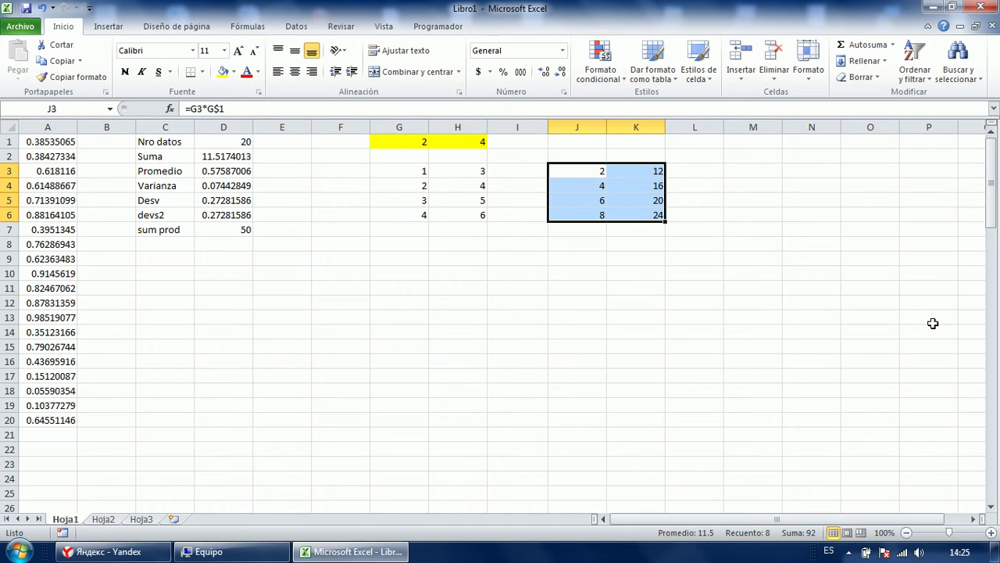
Step: Fill every cell of F8:G12 with the placeholder text 'ss'
{"action": "key", "text": "Left"}
{"action": "key", "text": "Left"}
{"action": "key", "text": "Left"}
{"action": "key", "text": "Left"}
{"action": "key", "text": "Left"}
{"action": "key", "text": "Left"}
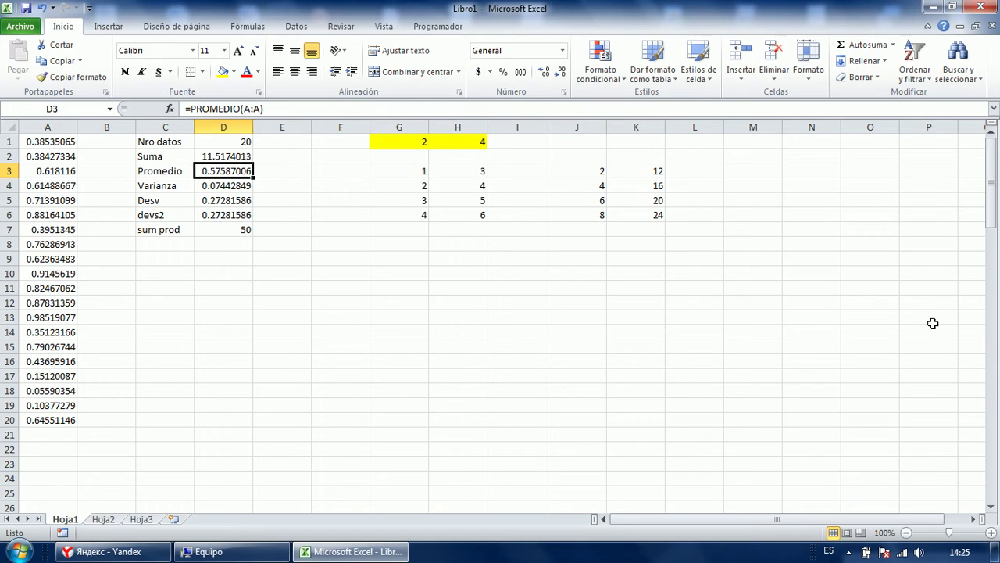
{"action": "key", "text": "Right"}
{"action": "key", "text": "Right"}
{"action": "key", "text": "Right"}
{"action": "key", "text": "Left"}
{"action": "key", "text": "shift+Right"}
{"action": "key", "text": "shift+Right"}
{"action": "key", "text": "shift+Down"}
{"action": "key", "text": "shift+Down"}
{"action": "key", "text": "shift+Down"}
{"action": "key", "text": "shift+Right"}
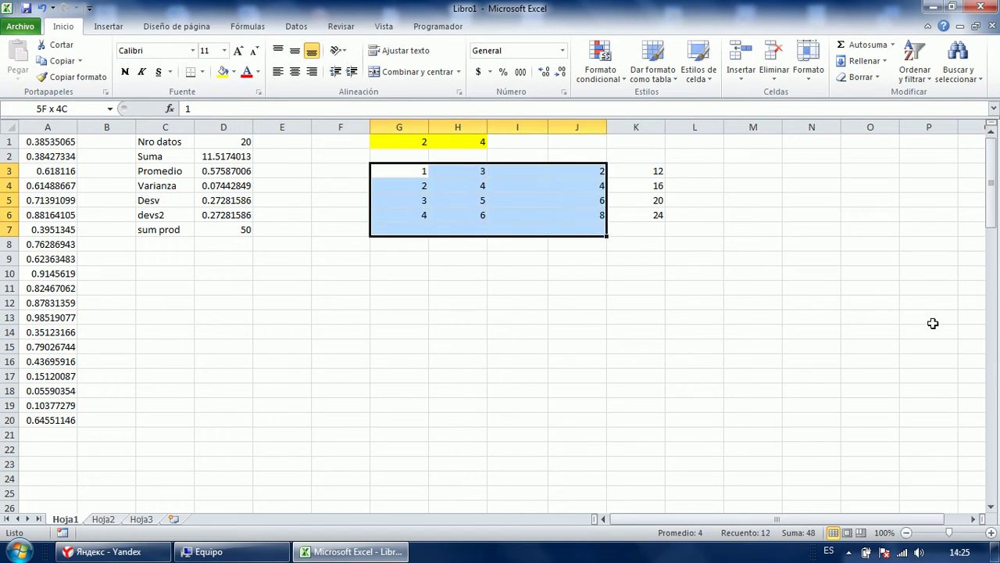
{"action": "key", "text": "shift+Right"}
{"action": "key", "text": "Left"}
{"action": "key", "text": "Left"}
{"action": "key", "text": "Right"}
{"action": "key", "text": "Right"}
{"action": "key", "text": "Right"}
{"action": "key", "text": "Left"}
{"action": "key", "text": "shift+Right"}
{"action": "key", "text": "shift+Right"}
{"action": "key", "text": "Left"}
{"action": "key", "text": "shift+Right"}
{"action": "key", "text": "Down"}
{"action": "key", "text": "Down"}
{"action": "key", "text": "Down"}
{"action": "key", "text": "Down"}
{"action": "key", "text": "Down"}
{"action": "key", "text": "shift+Right"}
{"action": "key", "text": "shift+Down"}
{"action": "key", "text": "shift+Down"}
{"action": "key", "text": "shift+Down"}
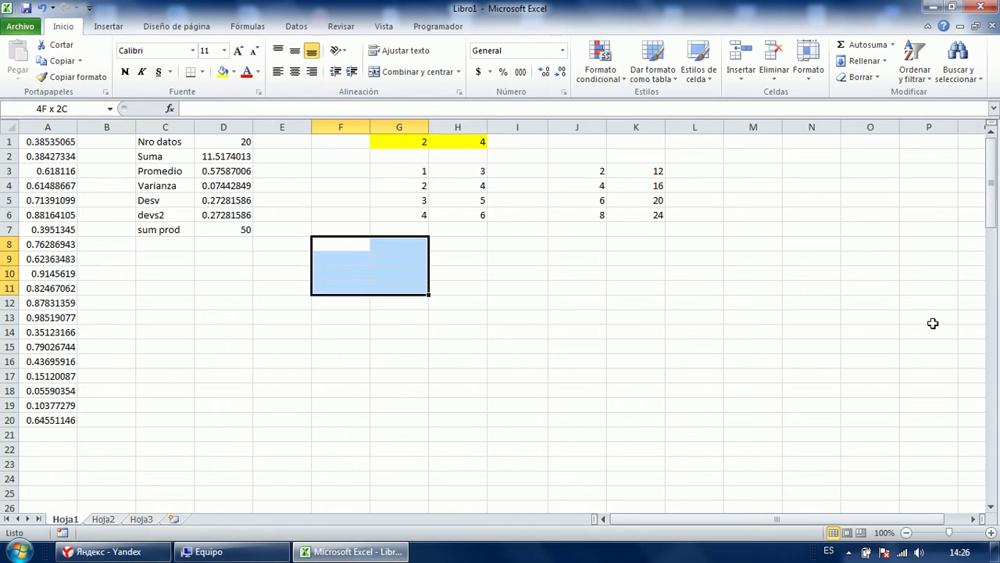
{"action": "key", "text": "shift+Down"}
{"action": "type", "text": "ss"}
{"action": "key", "text": "ctrl+Return"}
Step: Re-enter the J3 formula across the whole J3:K6 block at once
{"action": "key", "text": "Up"}
{"action": "key", "text": "Up"}
{"action": "key", "text": "Up"}
{"action": "key", "text": "Right"}
{"action": "key", "text": "Right"}
{"action": "key", "text": "Right"}
{"action": "key", "text": "Right"}
{"action": "key", "text": "Right"}
{"action": "key", "text": "Up"}
{"action": "key", "text": "Left"}
{"action": "key", "text": "Up"}
{"action": "key", "text": "shift+Right"}
{"action": "key", "text": "shift+Down"}
Step: Clear J4:K6 and fill the J3 formula down through J3:J6
{"action": "key", "text": "shift+Down"}
{"action": "key", "text": "shift+Down"}
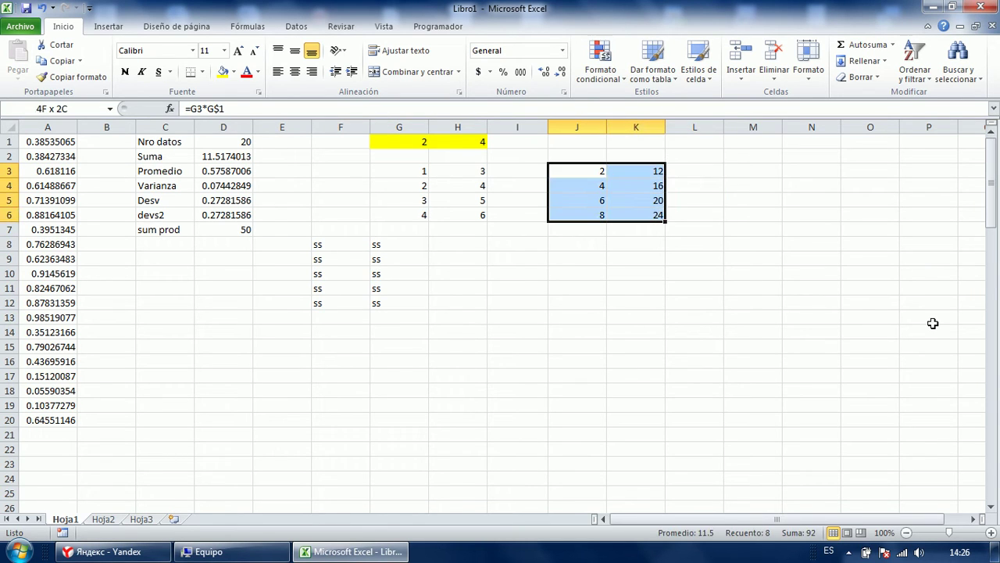
{"action": "key", "text": "F2"}
{"action": "key", "text": "ctrl+Return"}
{"action": "key", "text": "Left"}
{"action": "key", "text": "Right"}
{"action": "key", "text": "Down"}
{"action": "key", "text": "shift+Right"}
{"action": "key", "text": "shift+Down"}
{"action": "key", "text": "shift+Down"}
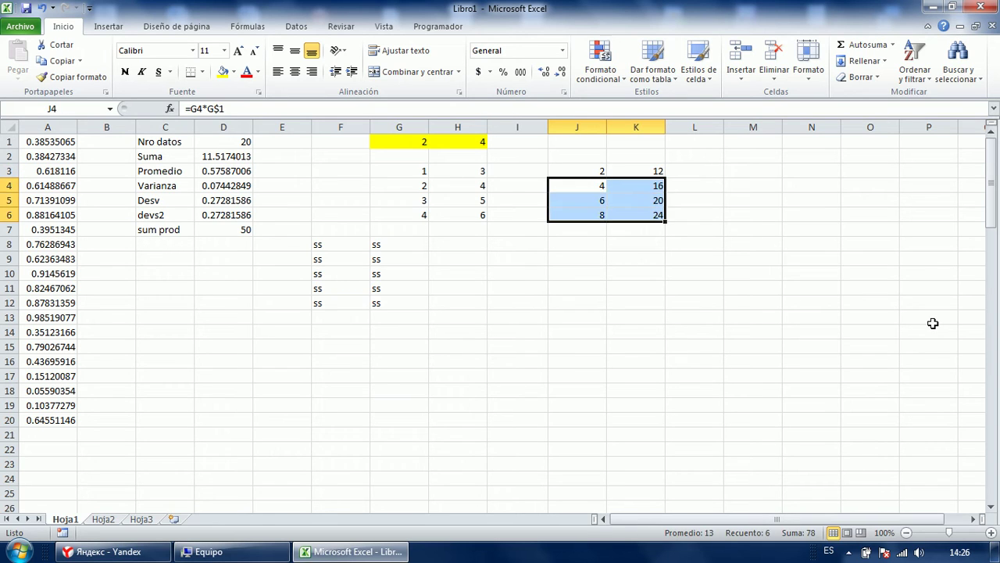
{"action": "key", "text": "Delete"}
{"action": "key", "text": "Up"}
Step: Re-enter =H3*H$1 across K3:K6, returning 12, 16, 20 and 24
{"action": "key", "text": "shift+Down"}
{"action": "key", "text": "shift+Down"}
{"action": "key", "text": "shift+Down"}
{"action": "key", "text": "ctrl+d"}
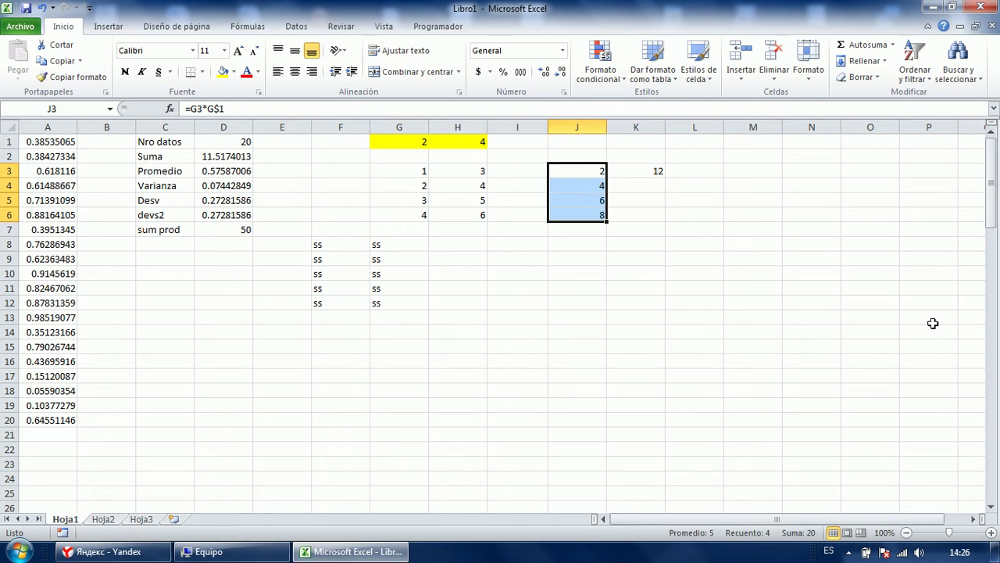
{"action": "key", "text": "Right"}
{"action": "key", "text": "shift+Down"}
{"action": "key", "text": "shift+Down"}
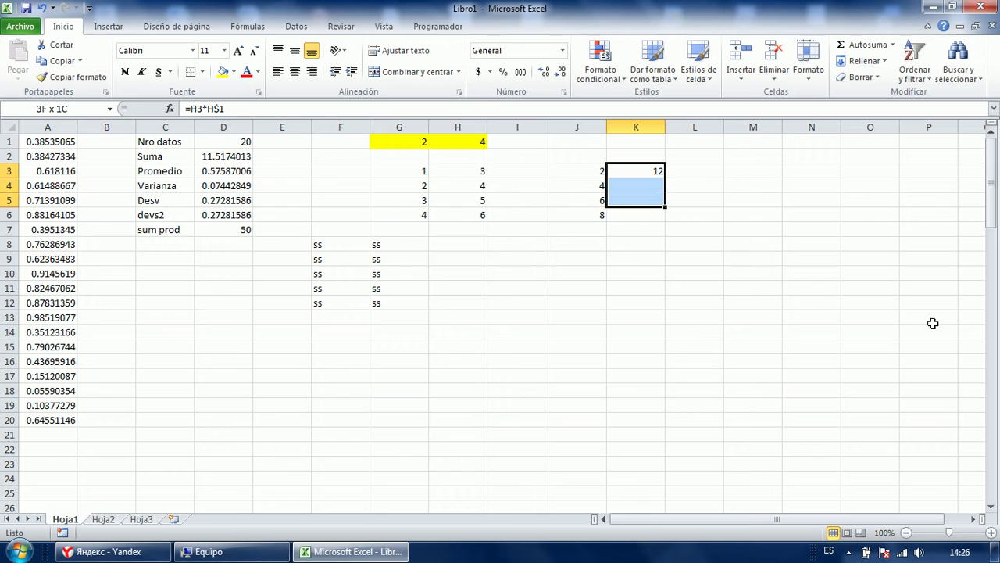
{"action": "key", "text": "shift+Down"}
{"action": "key", "text": "F2"}
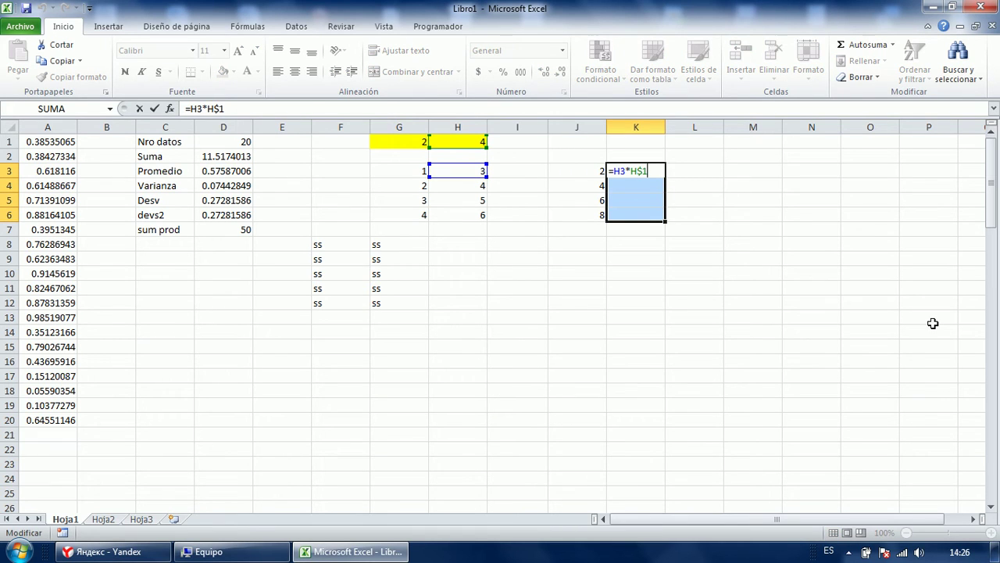
{"action": "key", "text": "ctrl+Return"}
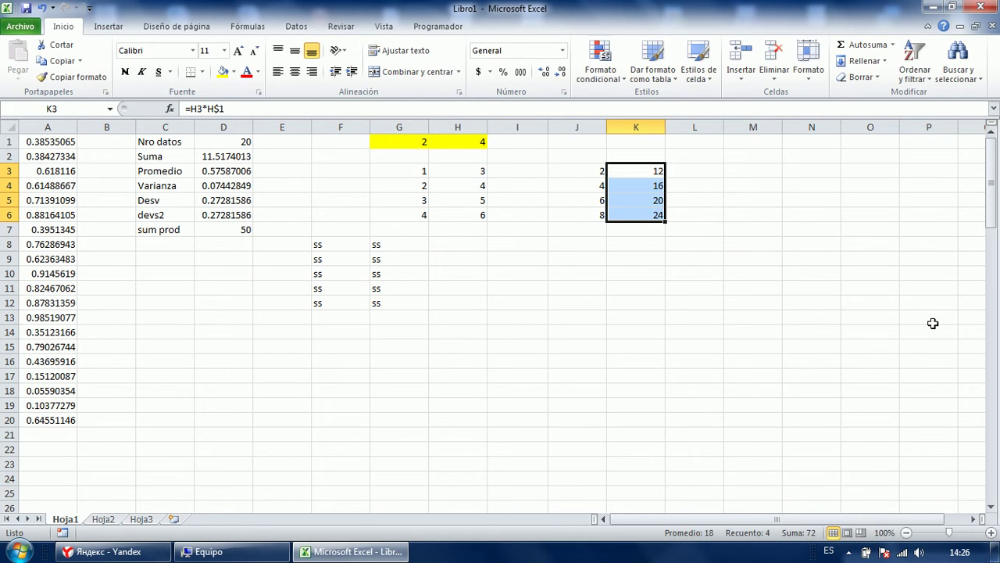
{"action": "key", "text": "Left"}
{"action": "key", "text": "Left"}
{"action": "key", "text": "Left"}
{"action": "key", "text": "Left"}
{"action": "key", "text": "Left"}
{"action": "key", "text": "Left"}
{"action": "key", "text": "Up"}
{"action": "key", "text": "Up"}
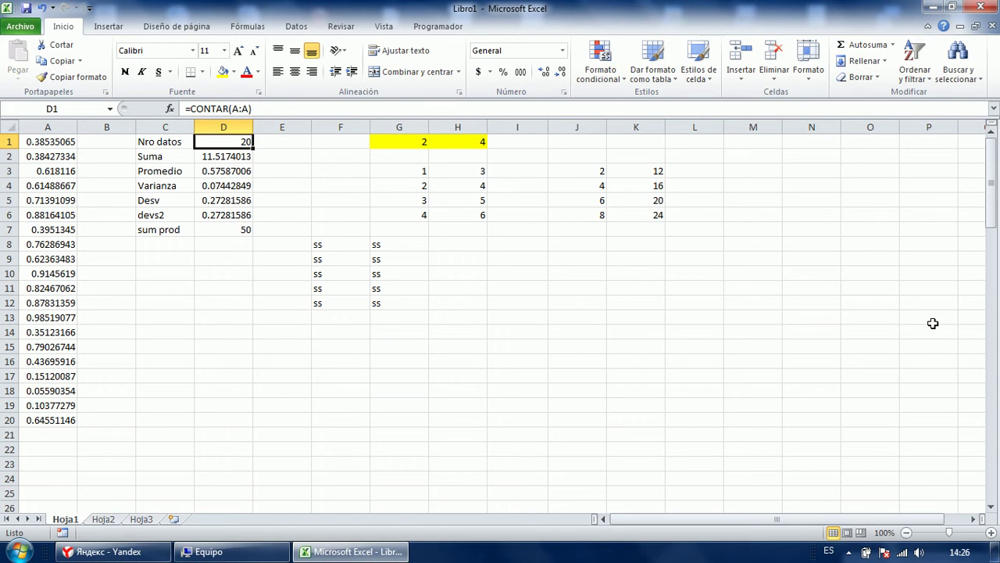
Step: Review the CONTAR formula in D1 and the sum formula in D2 without changing them
{"action": "key", "text": "F2"}
{"action": "key", "text": "Return"}
{"action": "key", "text": "F2"}
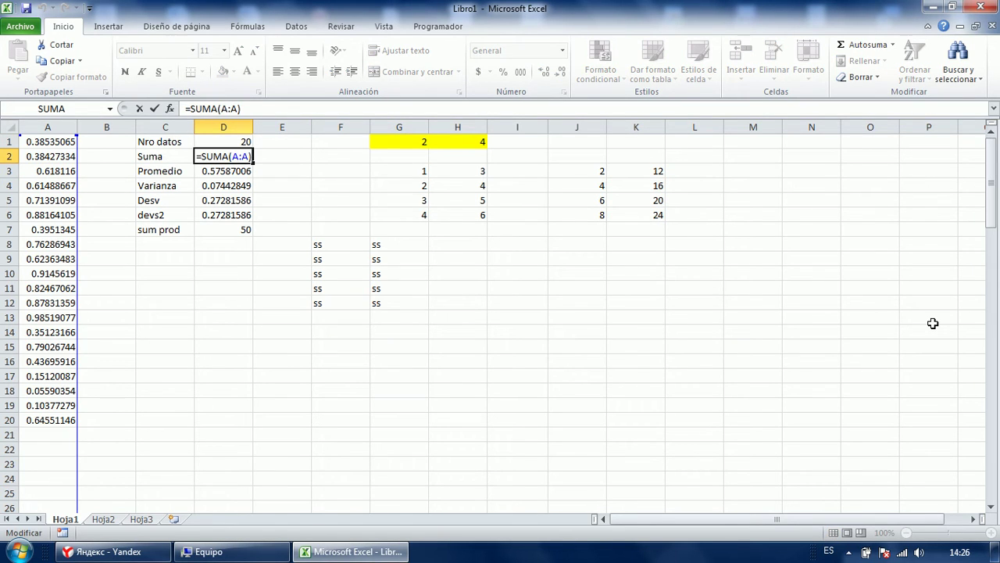
{"action": "key", "text": "Escape"}
{"action": "key", "text": "Up"}
{"action": "key", "text": "F2"}
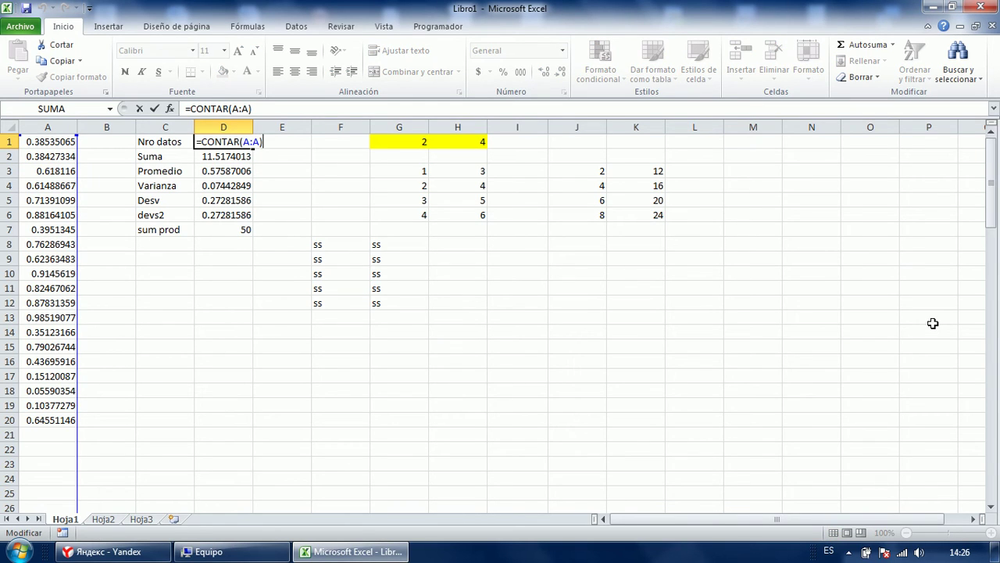
{"action": "key", "text": "Escape"}
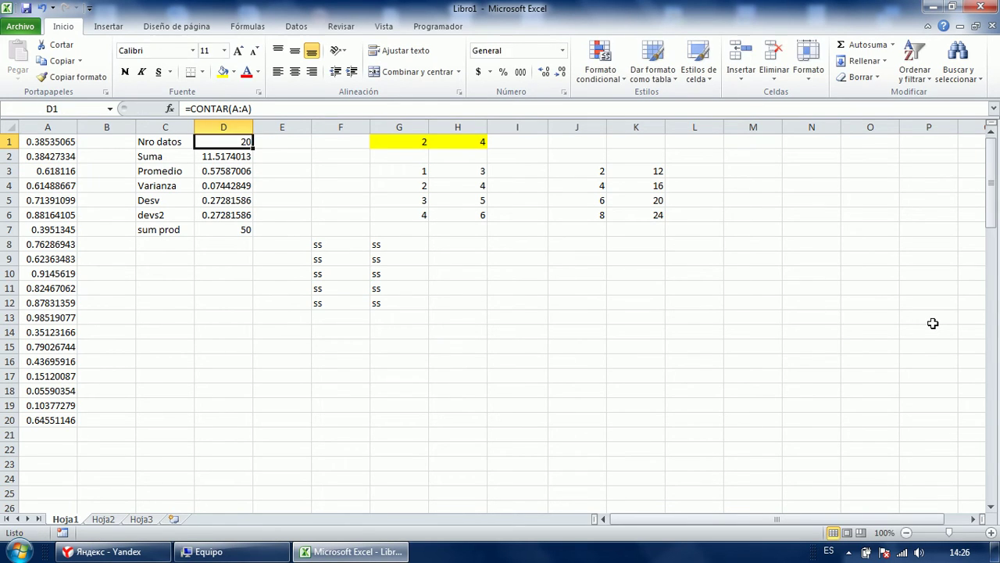
Step: Put the text entry 'sdfghjk' in A21 below the column A numbers
{"action": "left_click", "coordinate": [69, 435]}
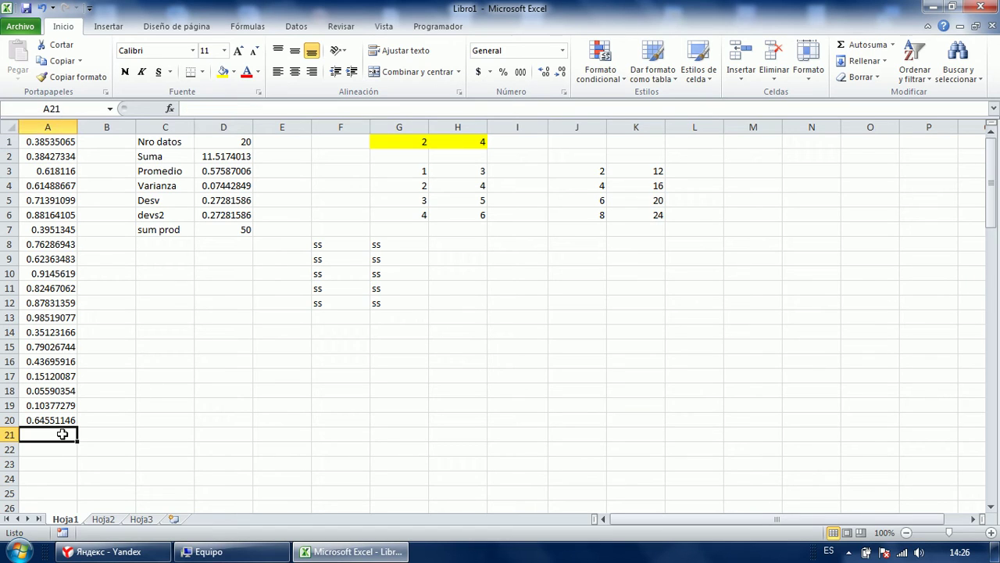
{"action": "type", "text": "sdfghjk"}
{"action": "key", "text": "Return"}
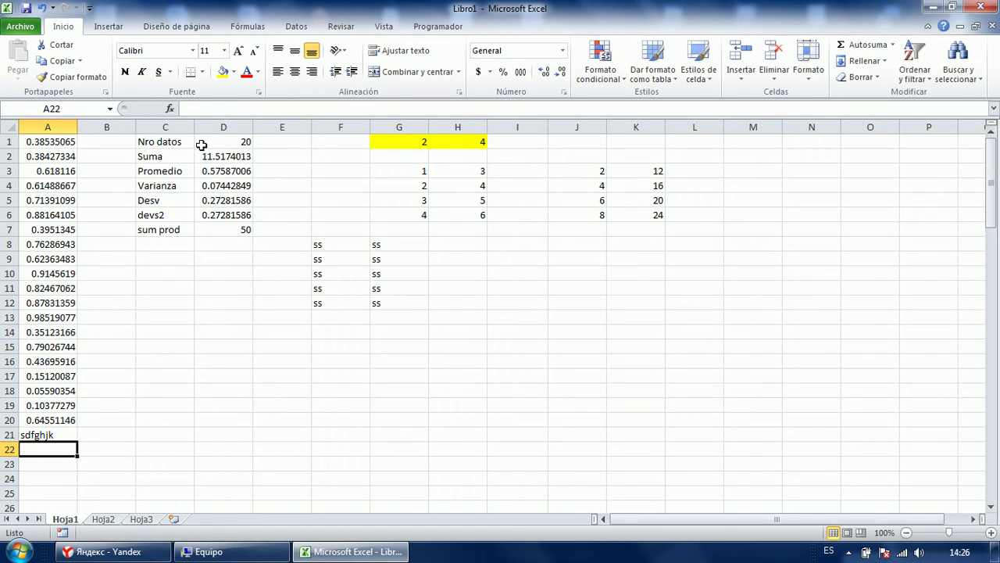
{"action": "left_click", "coordinate": [202, 144]}
{"action": "left_click", "coordinate": [54, 434]}
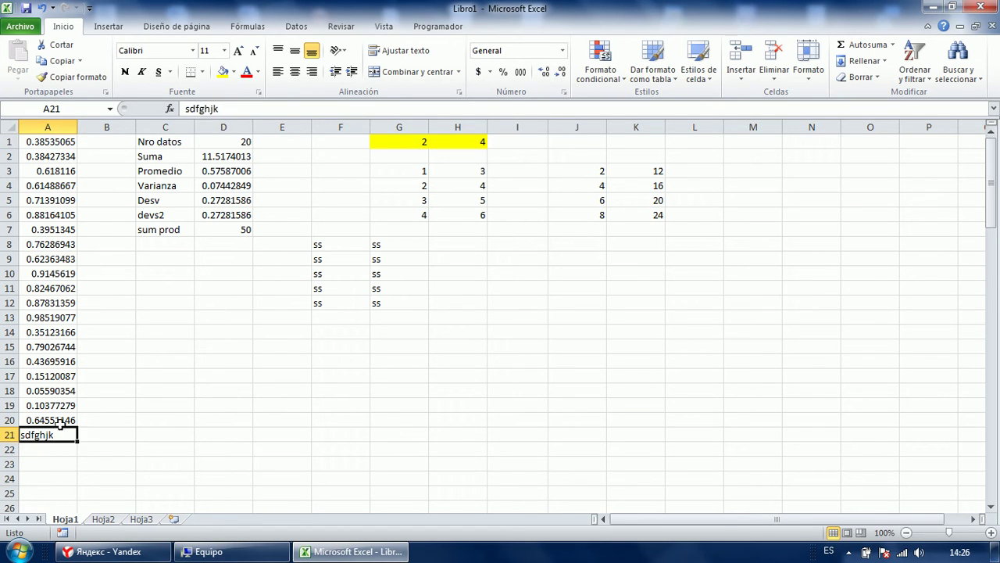
Step: Enter =CONTARA(A:A) in E1 and compare its 21 with CONTAR's 20 in D1
{"action": "left_click", "coordinate": [271, 142]}
{"action": "type", "text": "=contar"}
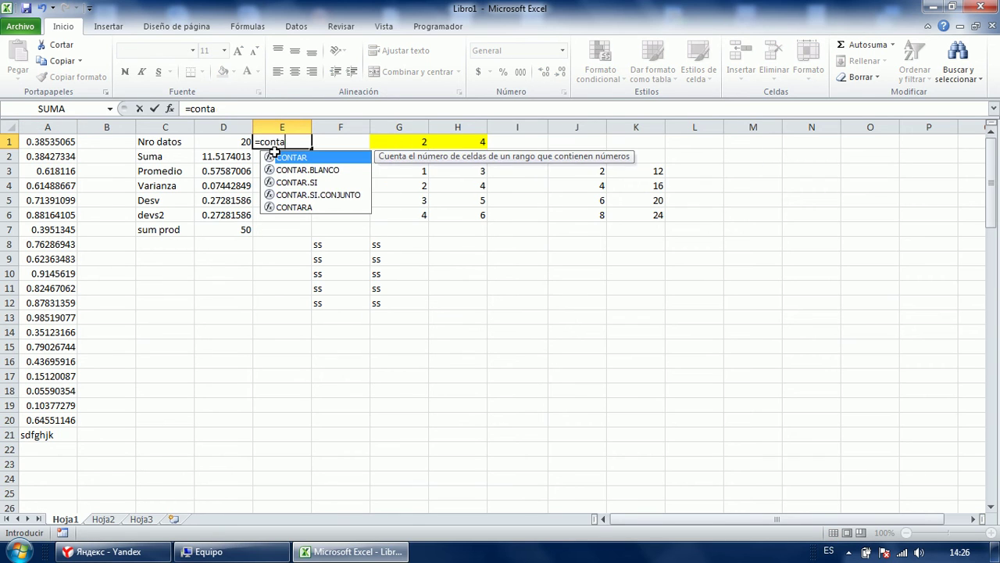
{"action": "type", "text": "a"}
{"action": "key", "text": "Tab"}
{"action": "key", "text": "Left"}
{"action": "key", "text": "Left"}
{"action": "key", "text": "Left"}
{"action": "key", "text": "Left"}
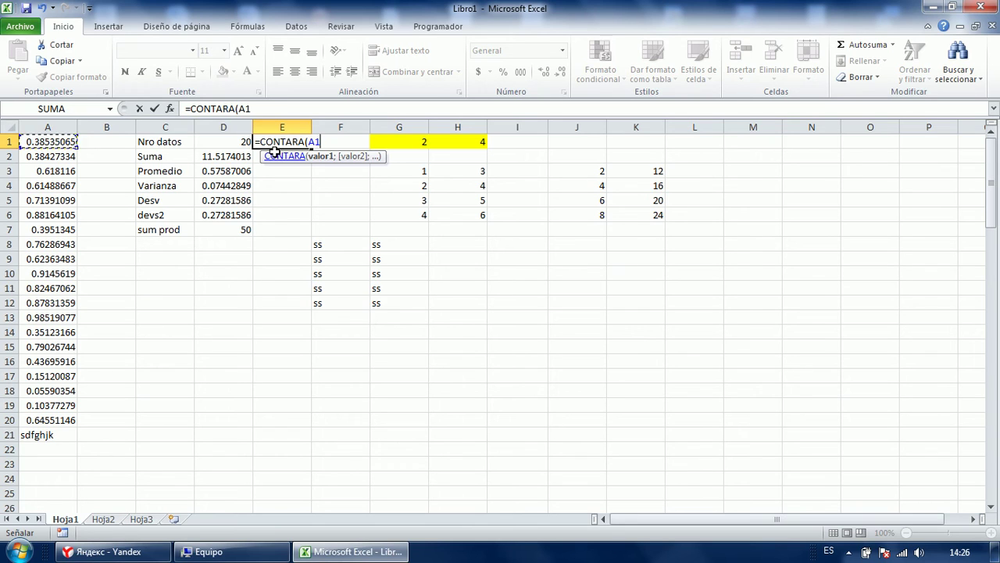
{"action": "key", "text": "ctrl+space"}
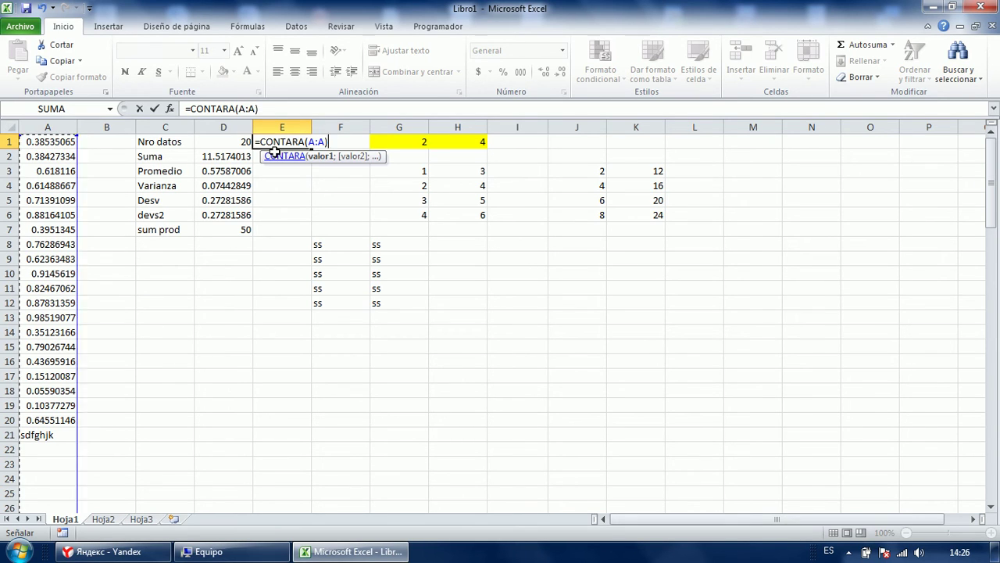
{"action": "type", "text": ")"}
{"action": "key", "text": "ctrl+Return"}
{"action": "key", "text": "Left"}
{"action": "key", "text": "Right"}
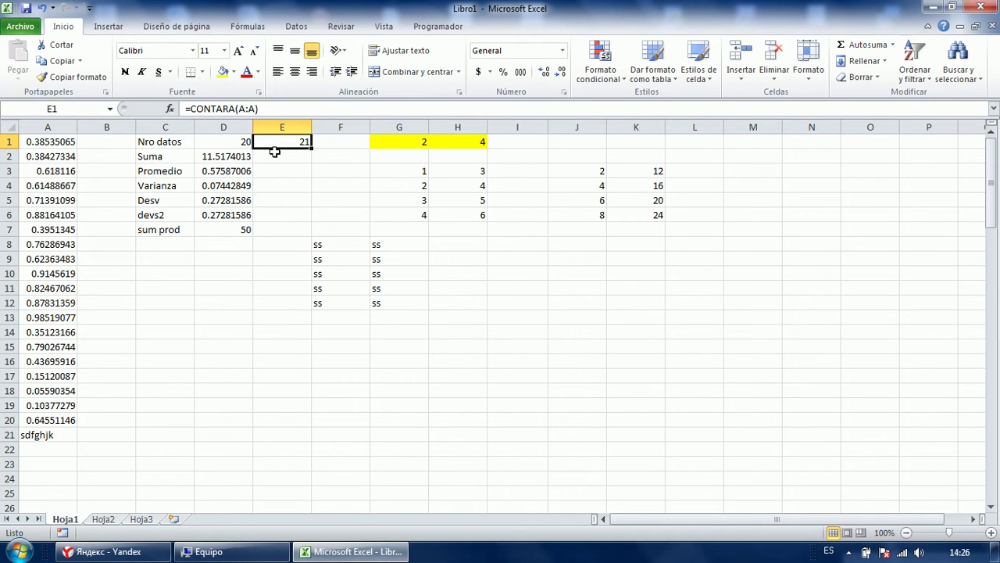
Step: Review the SUMA, VAR.P, RAIZ and SUMAPRODUCTO formulas in D2:D7, then select all sheet data
{"action": "key", "text": "Left"}
{"action": "key", "text": "Down"}
{"action": "key", "text": "F2"}
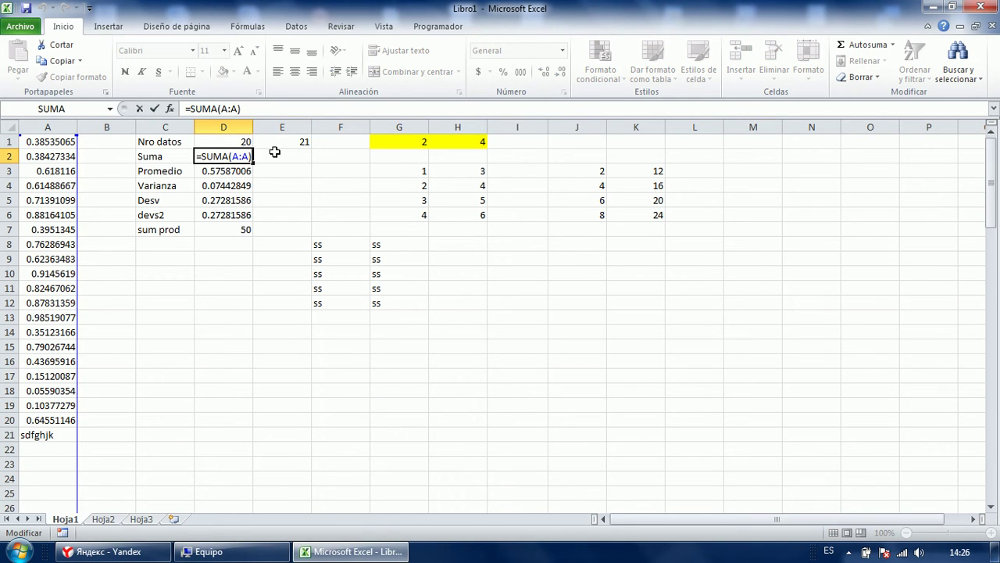
{"action": "key", "text": "Return"}
{"action": "key", "text": "F2"}
{"action": "key", "text": "Escape"}
{"action": "key", "text": "Down"}
{"action": "key", "text": "F2"}
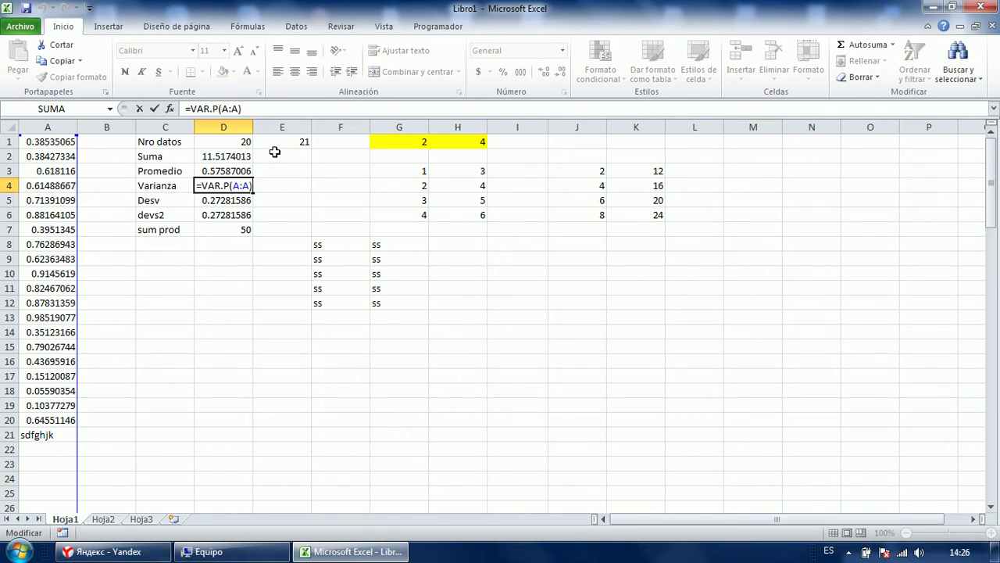
{"action": "key", "text": "Return"}
{"action": "key", "text": "F2"}
{"action": "key", "text": "Return"}
{"action": "key", "text": "F2"}
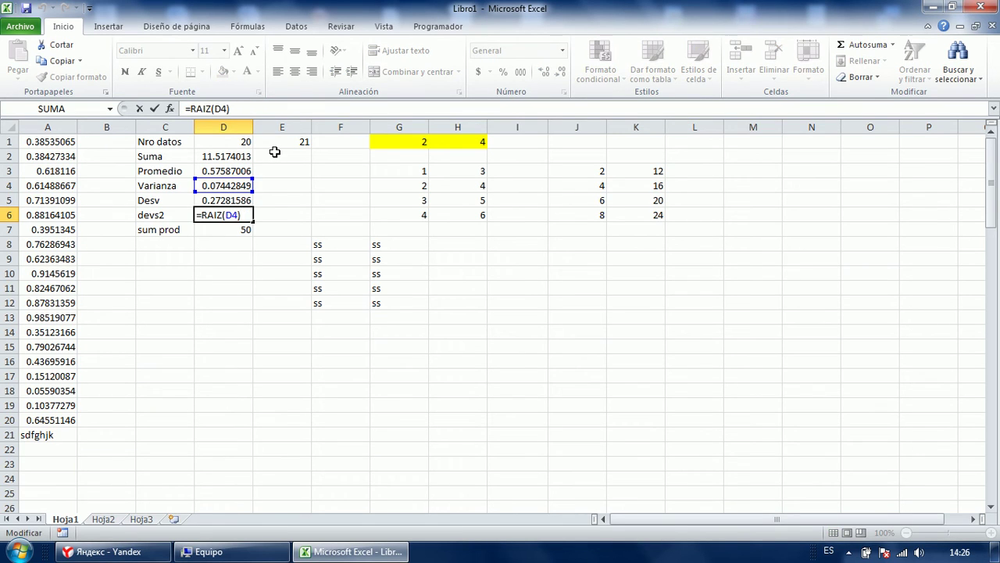
{"action": "key", "text": "Escape"}
{"action": "key", "text": "Down"}
{"action": "key", "text": "F2"}
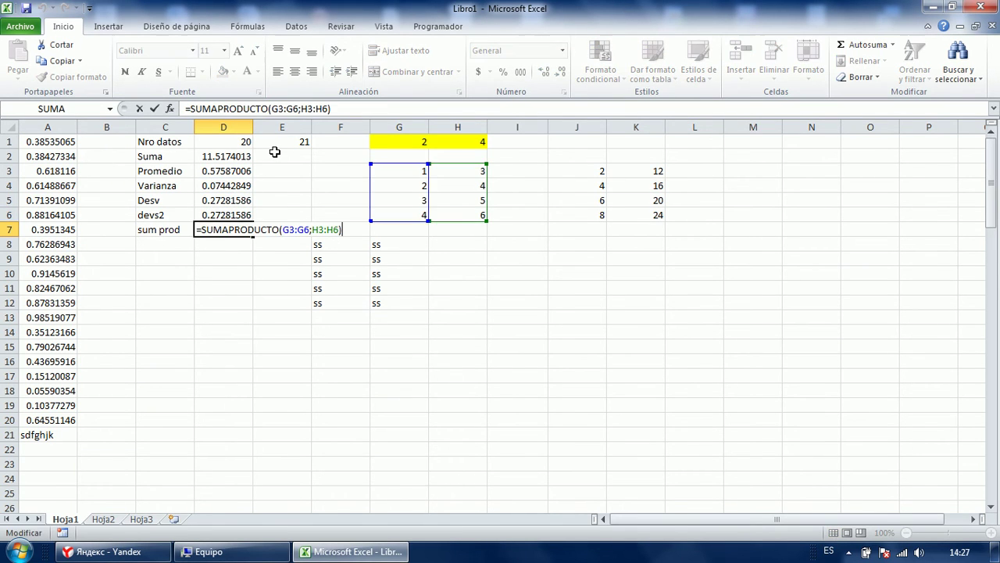
{"action": "key", "text": "Tab"}
{"action": "key", "text": "Right"}
{"action": "key", "text": "Right"}
{"action": "key", "text": "Right"}
{"action": "key", "text": "Up"}
{"action": "key", "text": "Up"}
{"action": "key", "text": "Up"}
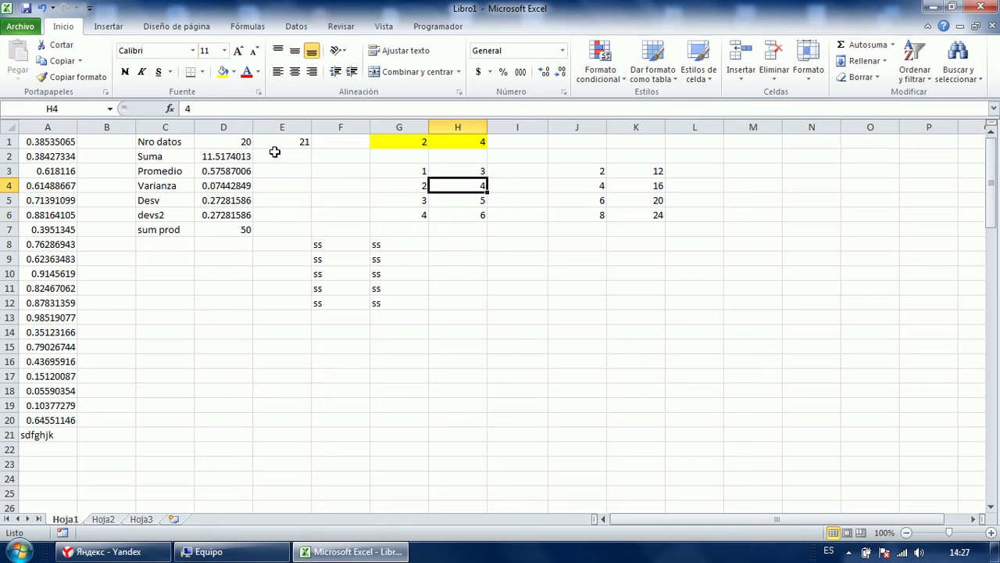
{"action": "mouse_move", "coordinate": [65, 141]}
{"action": "left_mouse_down"}
{"action": "mouse_move", "coordinate": [648, 460]}
{"action": "mouse_move", "coordinate": [639, 439]}
{"action": "left_mouse_up"}
Step: Delete all contents of the selected A1:K21 range
{"action": "key", "text": "Delete"}
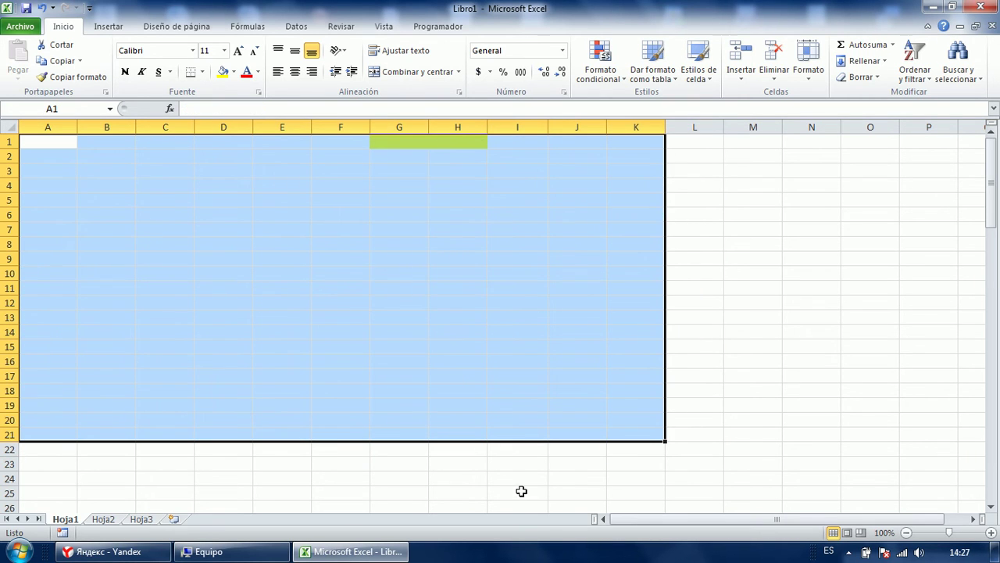
{"action": "left_click", "coordinate": [476, 406]}
{"action": "left_click", "coordinate": [395, 276]}
Step: Remove the yellow fill from G1:H1 by fill-dragging blank cell F1 across it
{"action": "left_click", "coordinate": [362, 146]}
{"action": "left_click_drag", "start_coordinate": [371, 147], "coordinate": [516, 147]}
{"action": "left_click", "coordinate": [413, 225]}
{"action": "left_click", "coordinate": [283, 244]}
Step: Confirm the sheet is completely blank and return to cell A1
{"action": "left_click", "coordinate": [182, 211]}
{"action": "left_click", "coordinate": [163, 175]}
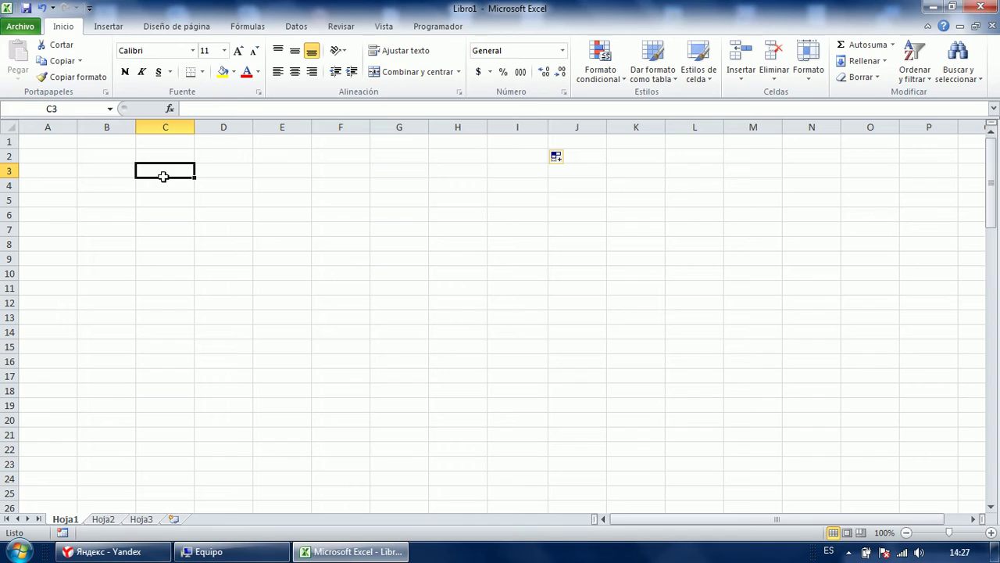
{"action": "left_click", "coordinate": [337, 200]}
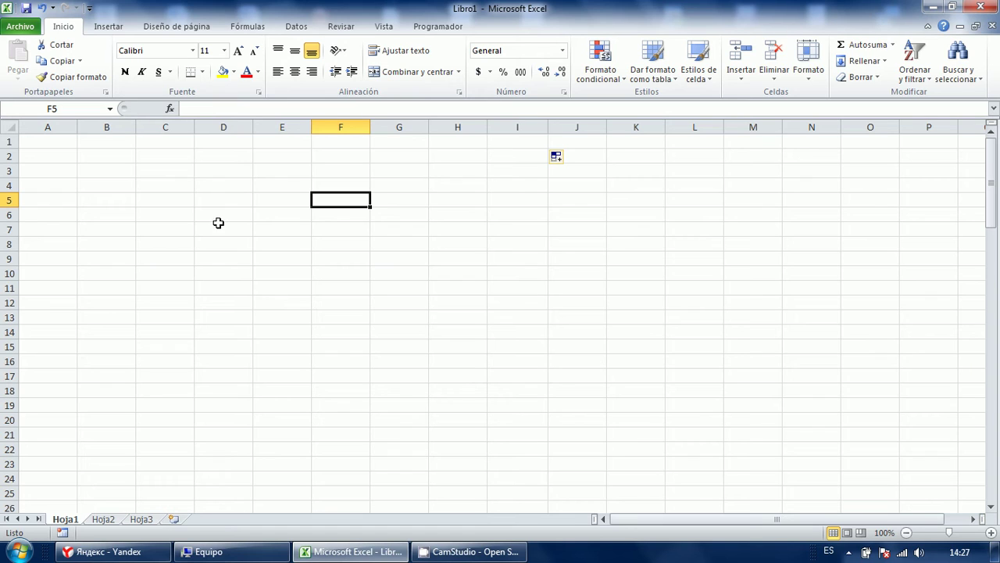
{"action": "left_click", "coordinate": [69, 142]}
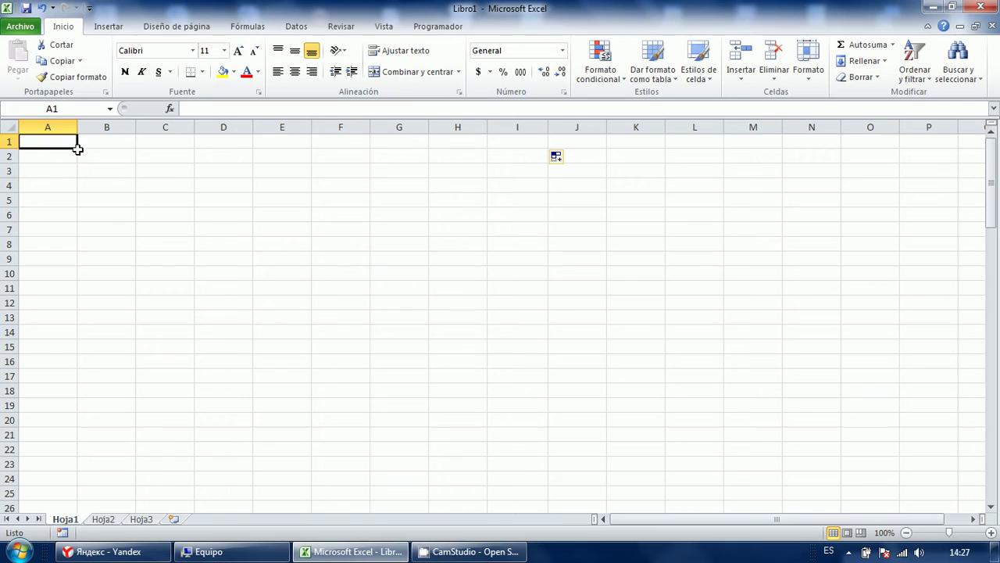
{"action": "left_click", "coordinate": [114, 198]}
{"action": "left_click", "coordinate": [71, 171]}
{"action": "left_click", "coordinate": [86, 154]}
{"action": "left_click", "coordinate": [103, 207]}
{"action": "left_click", "coordinate": [68, 190]}
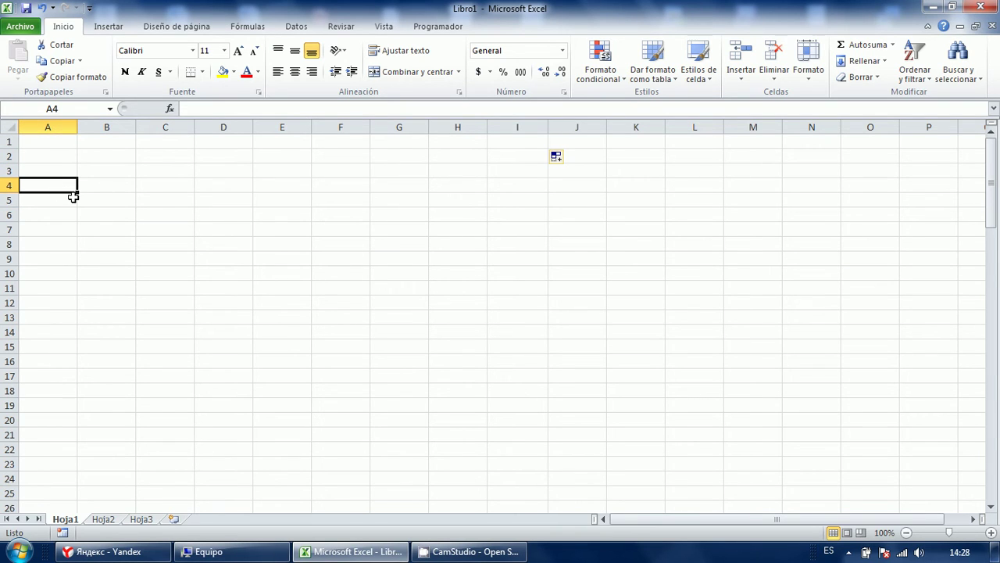
{"action": "left_click", "coordinate": [91, 169]}
{"action": "left_click", "coordinate": [53, 141]}
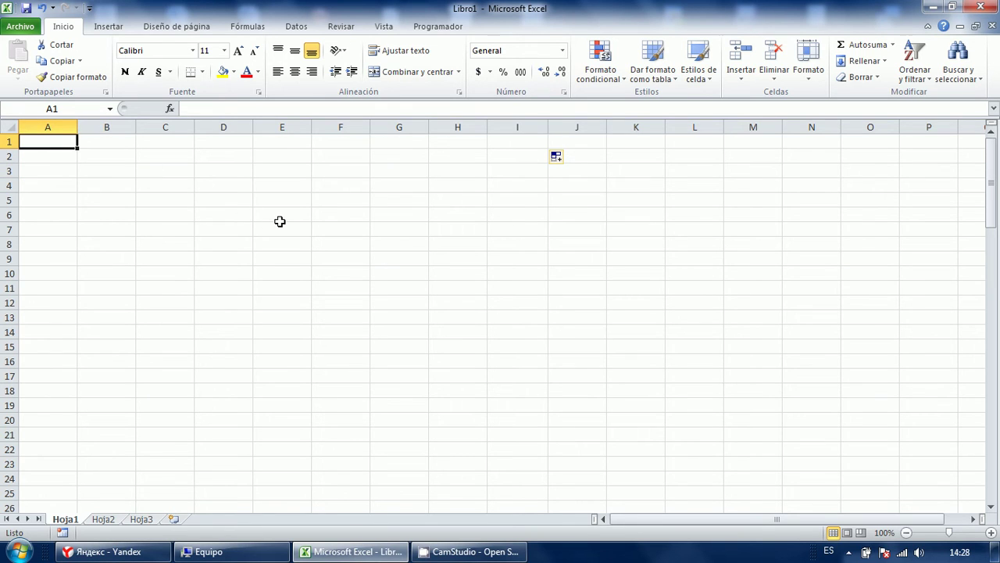
Step: Select the range A1:A100 in column A
{"action": "key", "text": "F5"}
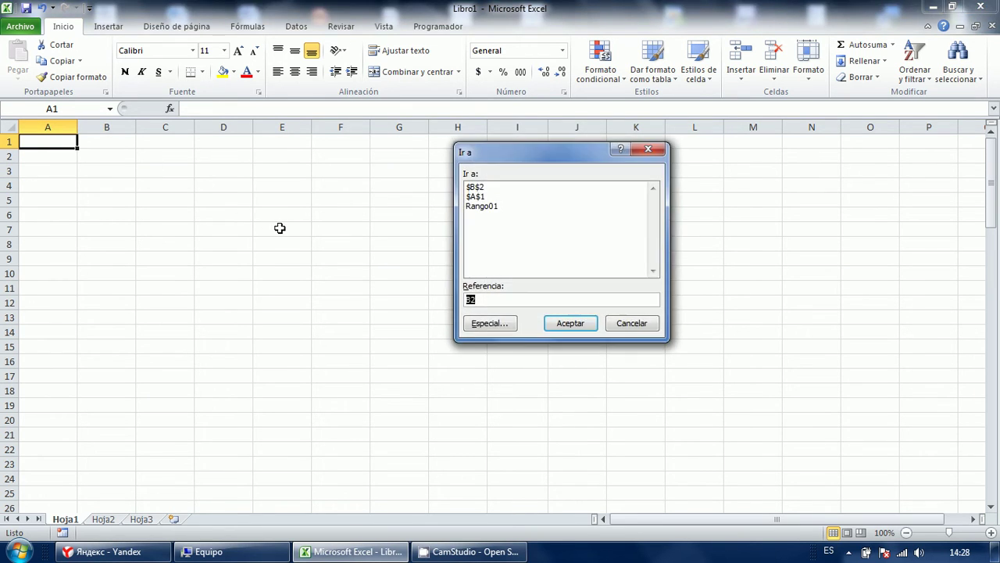
{"action": "type", "text": "a100"}
{"action": "key", "text": "Return"}
{"action": "key", "text": "ctrl+shift+Up"}
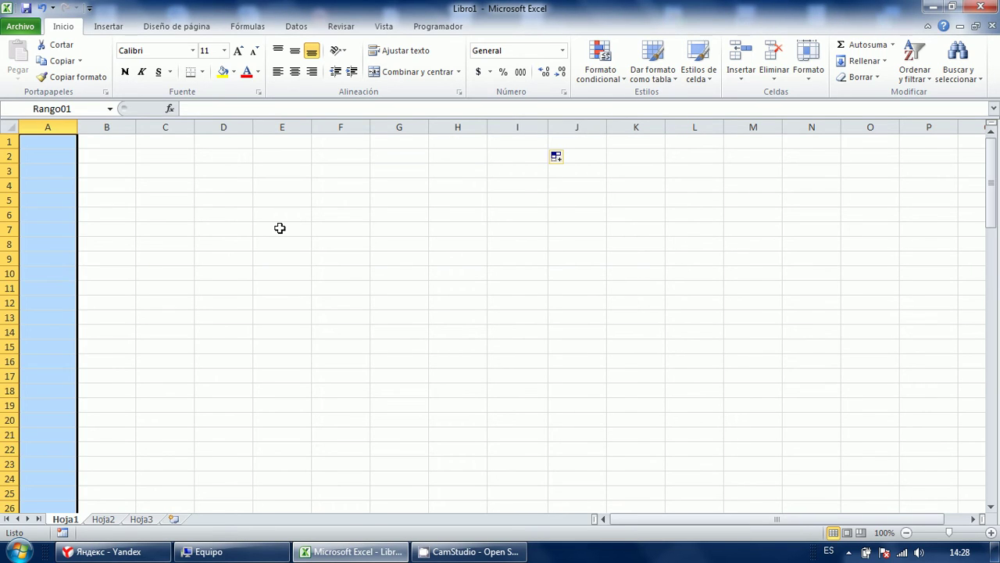
Step: Type the formula =ALEATORIO.ENTRE(0;100) into A100 of the selection
{"action": "type", "text": "="}
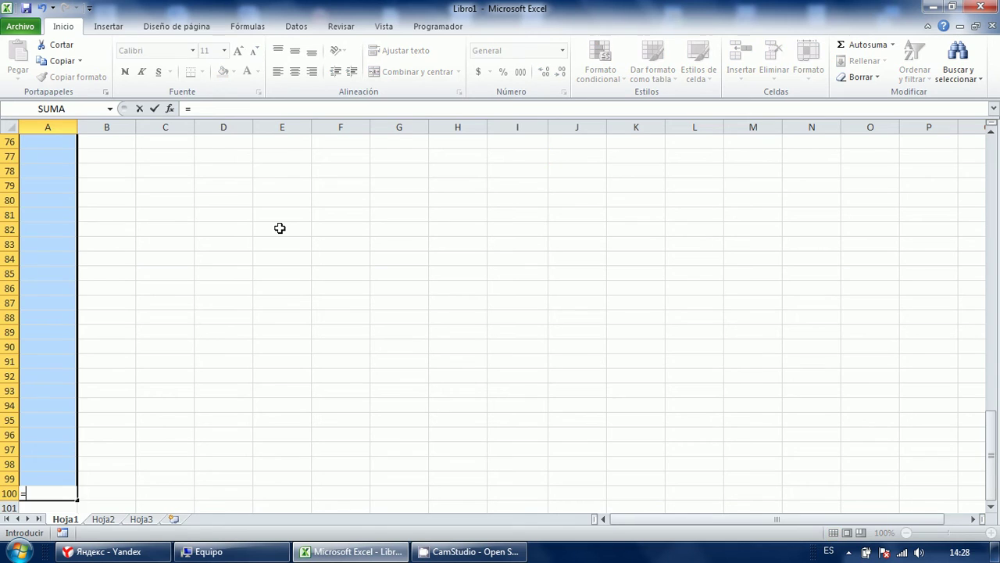
{"action": "type", "text": "alea"}
{"action": "key", "text": "Down"}
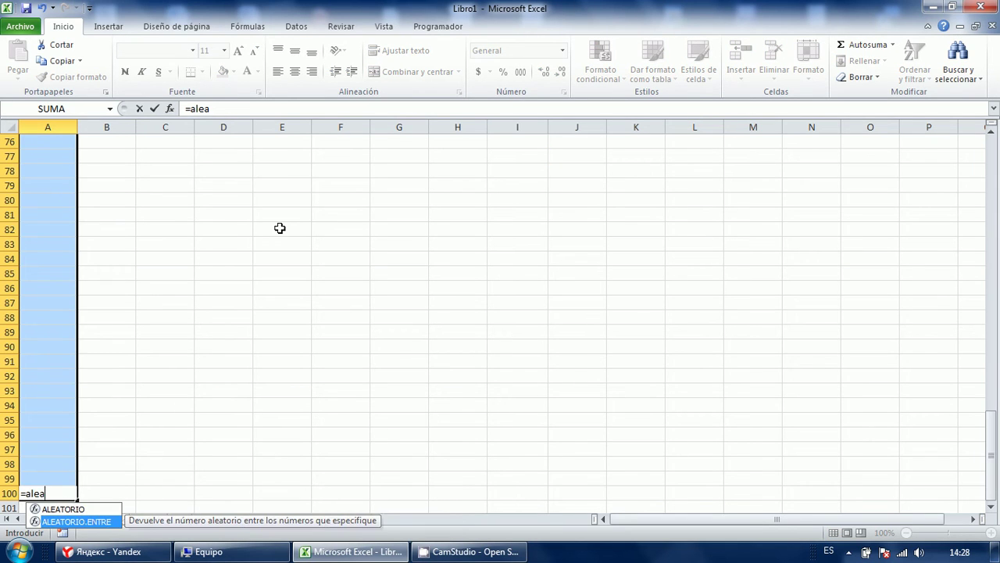
{"action": "key", "text": "Tab"}
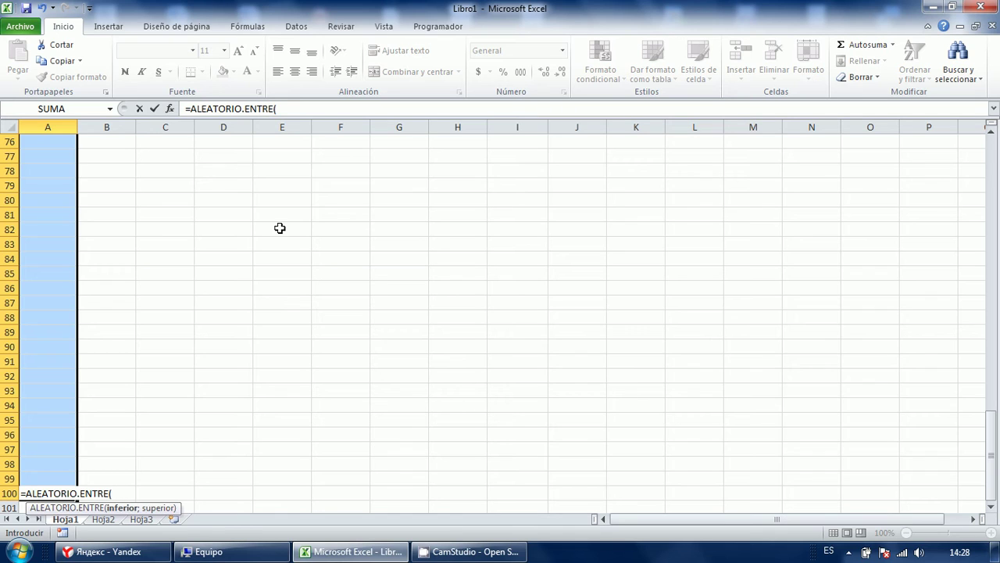
{"action": "key", "text": "BackSpace"}
{"action": "key", "text": "BackSpace"}
{"action": "key", "text": "BackSpace"}
{"action": "key", "text": "BackSpace"}
{"action": "key", "text": "BackSpace"}
{"action": "key", "text": "BackSpace"}
{"action": "key", "text": "BackSpace"}
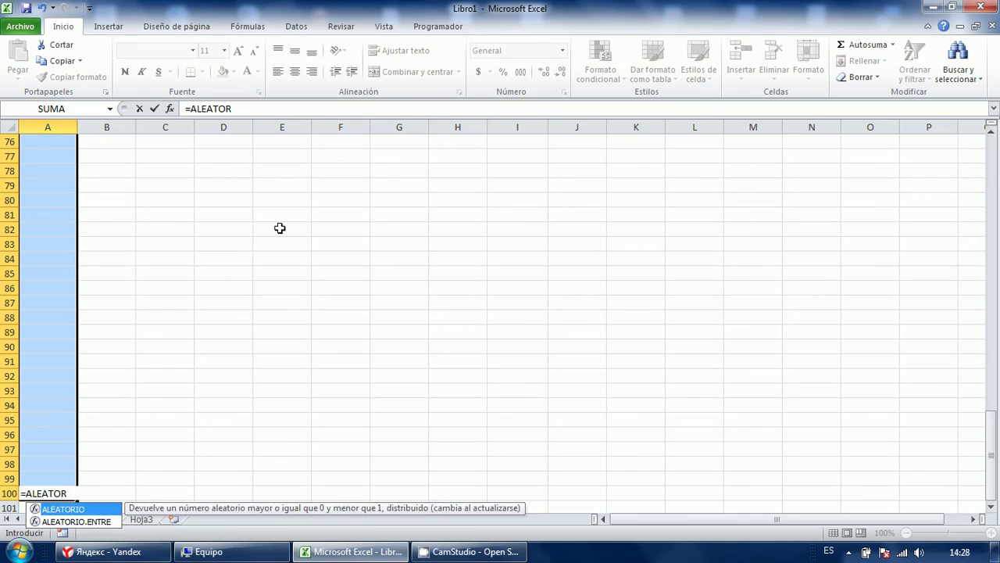
{"action": "key", "text": "Down"}
{"action": "key", "text": "Tab"}
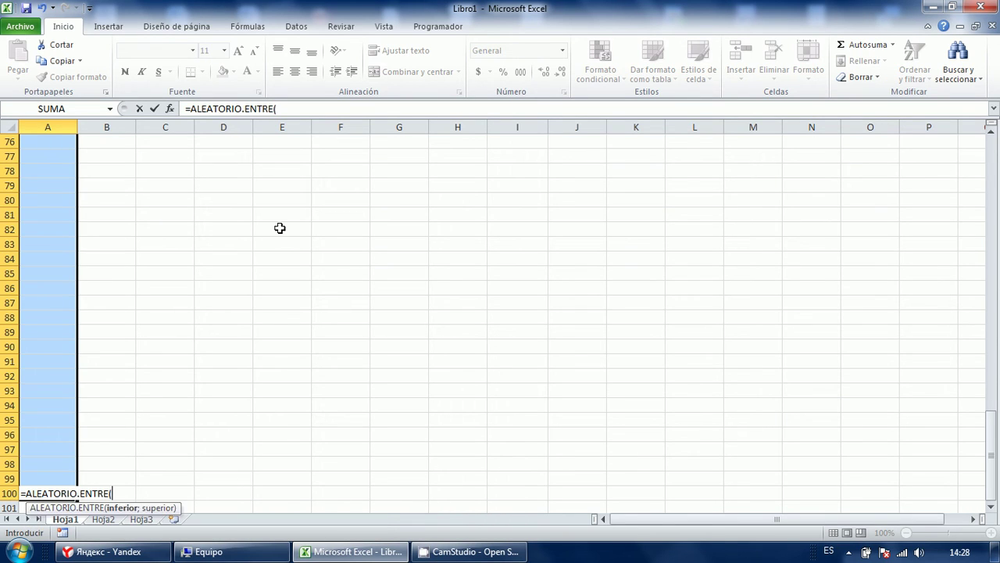
{"action": "type", "text": "0"}
{"action": "type", "text": ";100"}
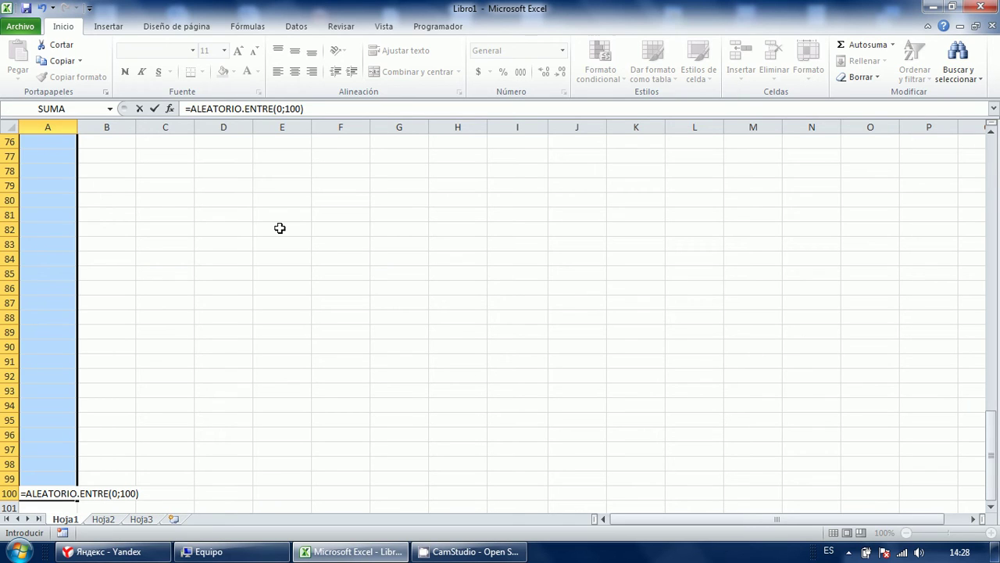
{"action": "key", "text": "Return"}
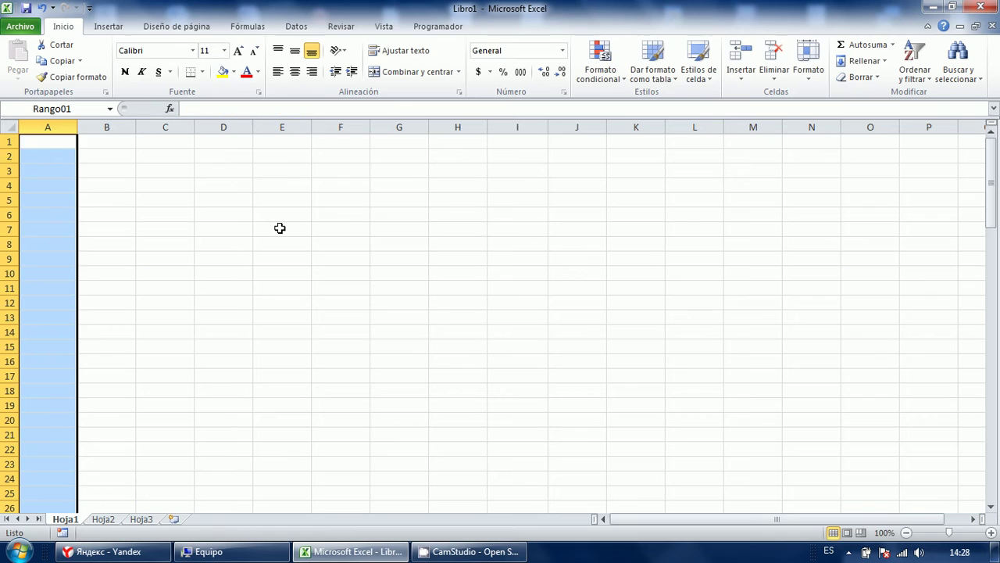
Step: Fill the random formula into all of A1:A100 and copy the 100 numbers
{"action": "key", "text": "Return"}
{"action": "key", "text": "Return"}
{"action": "key", "text": "Return"}
{"action": "key", "text": "Return"}
{"action": "key", "text": "Return"}
{"action": "key", "text": "Return"}
{"action": "key", "text": "Return"}
{"action": "key", "text": "Return"}
{"action": "key", "text": "shift+Return"}
{"action": "key", "text": "shift+Return"}
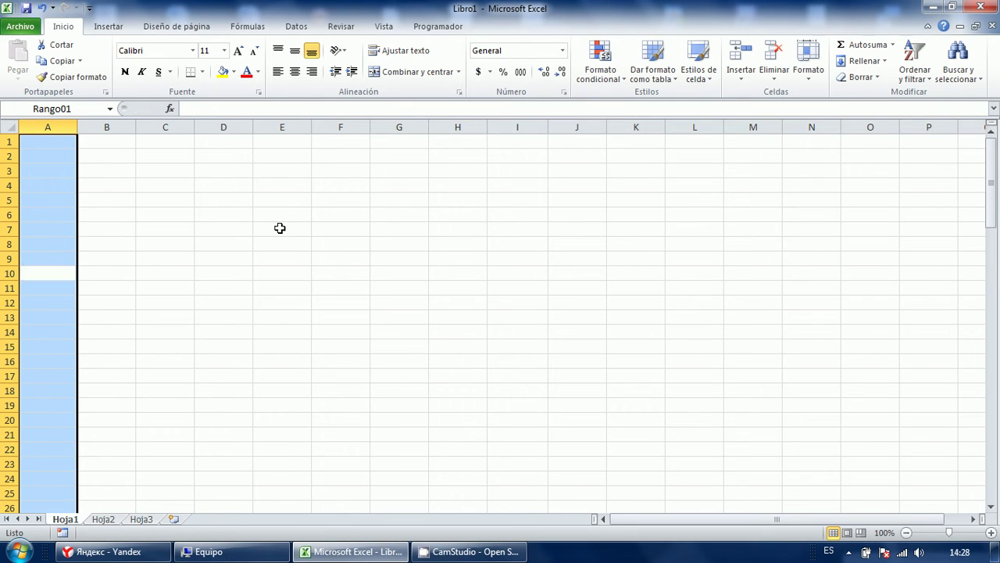
{"action": "key", "text": "shift+Return"}
{"action": "key", "text": "shift+Return"}
{"action": "key", "text": "shift+Return"}
{"action": "key", "text": "shift+Return"}
{"action": "key", "text": "shift+Return"}
{"action": "key", "text": "shift+Return"}
{"action": "key", "text": "shift+Return"}
{"action": "key", "text": "shift+Return"}
{"action": "key", "text": "shift+Return"}
{"action": "key", "text": "shift+Return"}
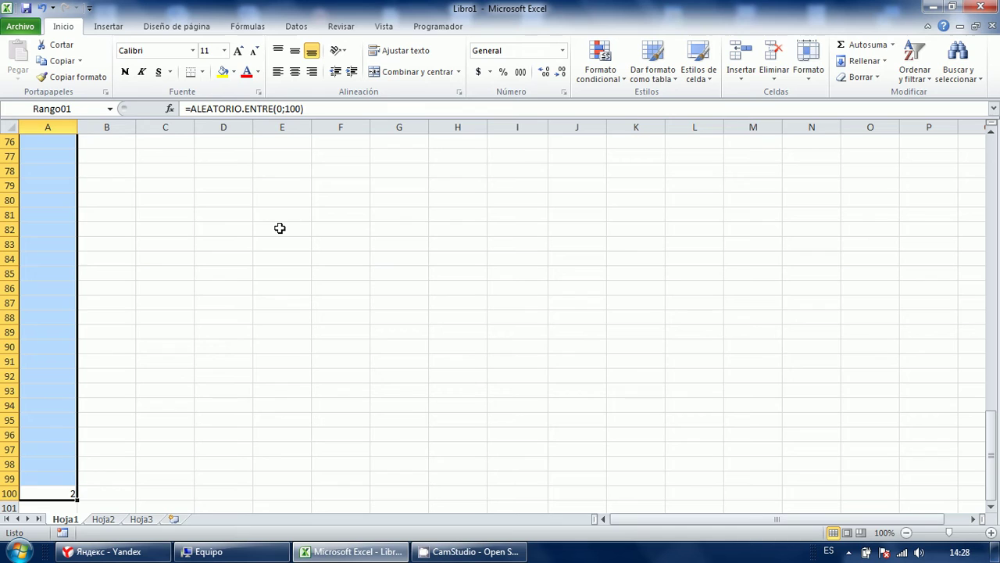
{"action": "key", "text": "F2"}
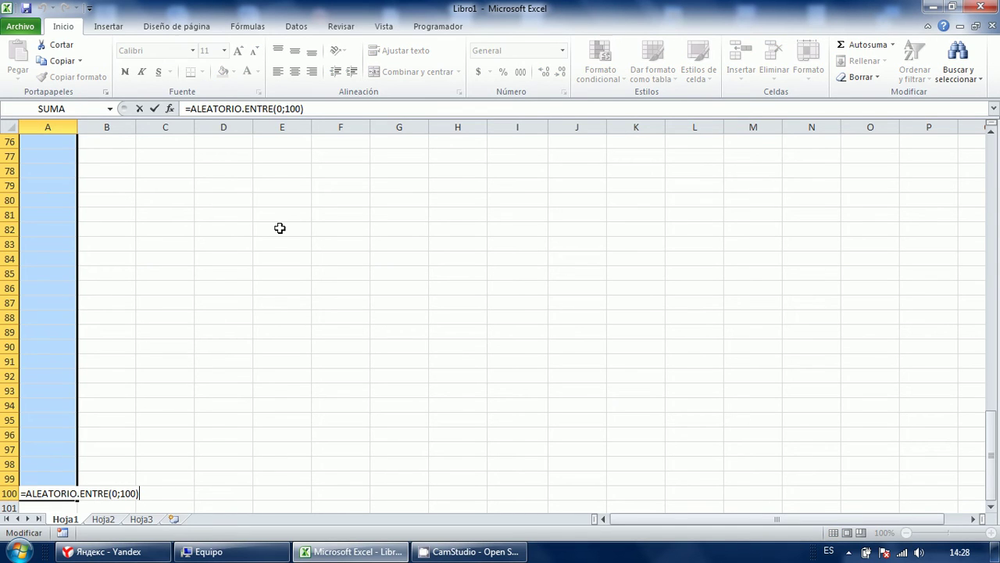
{"action": "key", "text": "ctrl+Return"}
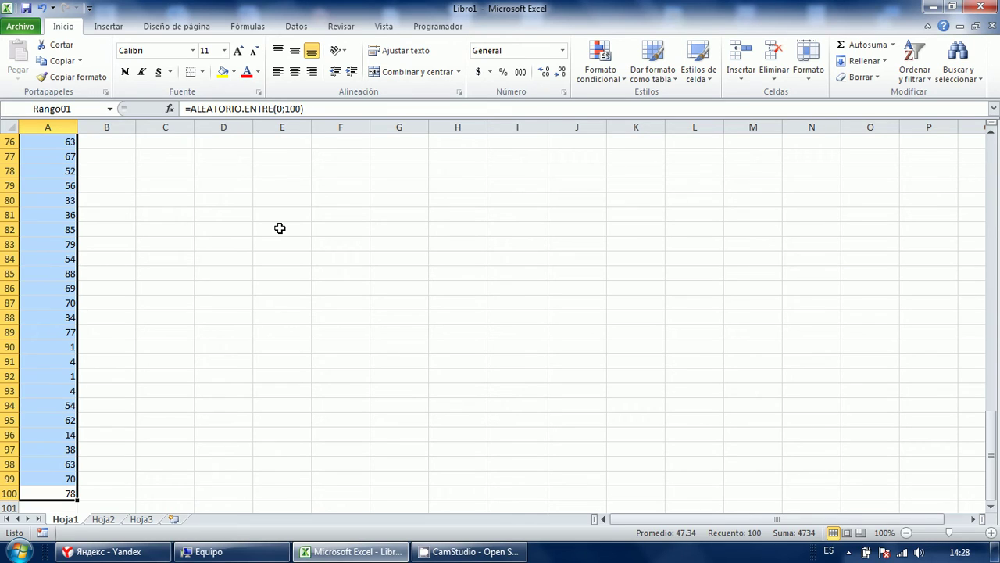
{"action": "key", "text": "Return"}
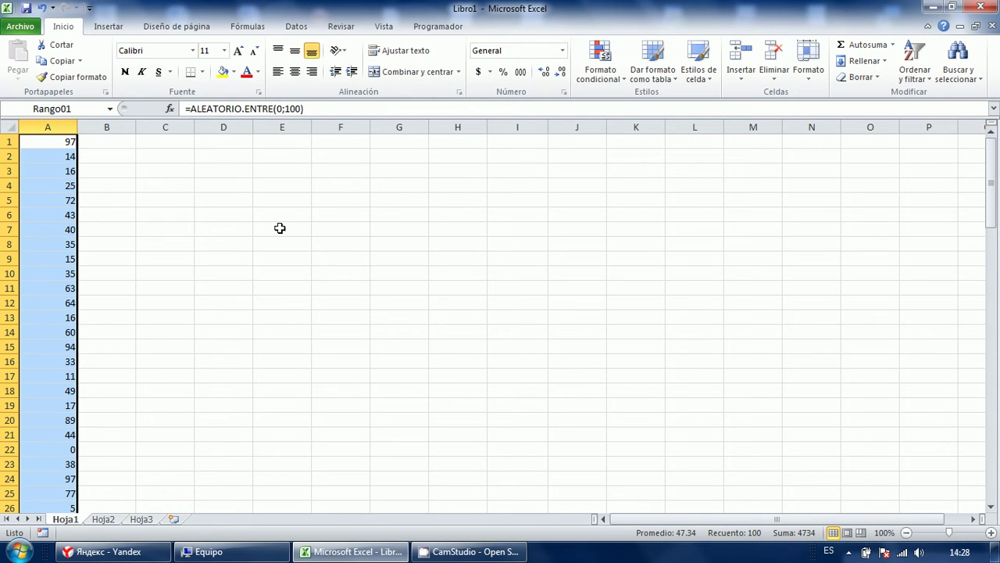
{"action": "key", "text": "ctrl+c"}
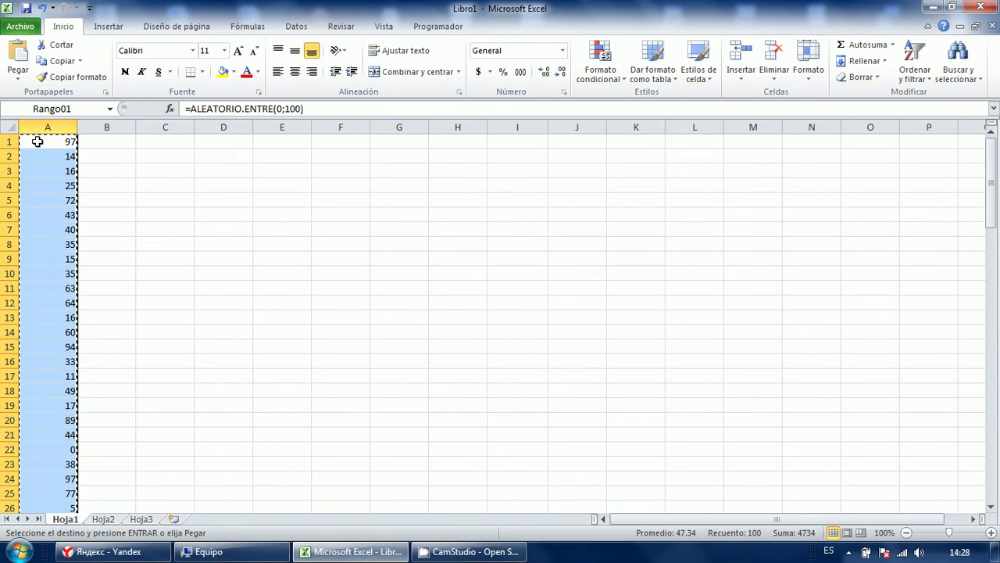
Step: Paste column A's numbers back over A1:A100 as fixed values
{"action": "right_click", "coordinate": [37, 141]}
{"action": "left_click", "coordinate": [93, 202]}
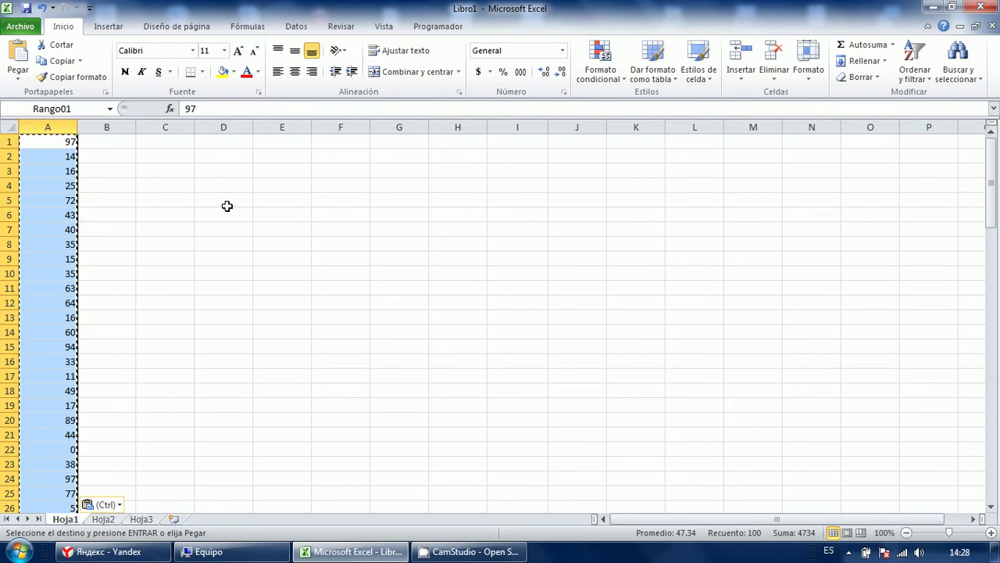
{"action": "key", "text": "Escape"}
{"action": "left_click", "coordinate": [82, 156]}
Step: Delete the stray 'aaa' text that was typed into cell C6
{"action": "left_click", "coordinate": [63, 226]}
{"action": "left_click", "coordinate": [116, 196]}
{"action": "left_click", "coordinate": [156, 215]}
{"action": "type", "text": "aaa"}
{"action": "left_click", "coordinate": [137, 187]}
{"action": "left_click", "coordinate": [165, 215]}
{"action": "key", "text": "Delete"}
{"action": "left_click", "coordinate": [106, 206]}
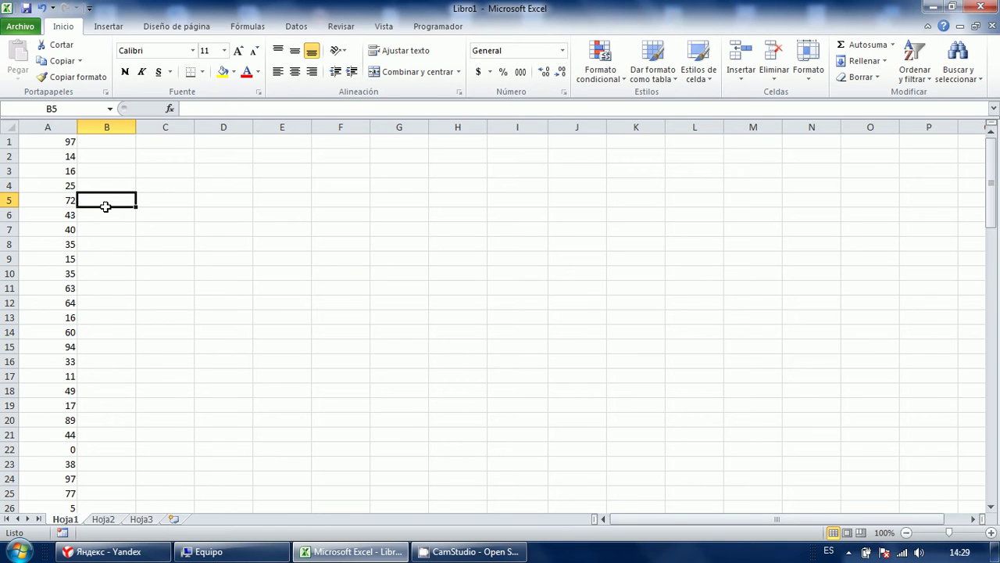
Step: Enter the limit values 40 in C1 and 10 in C2
{"action": "left_click", "coordinate": [159, 145]}
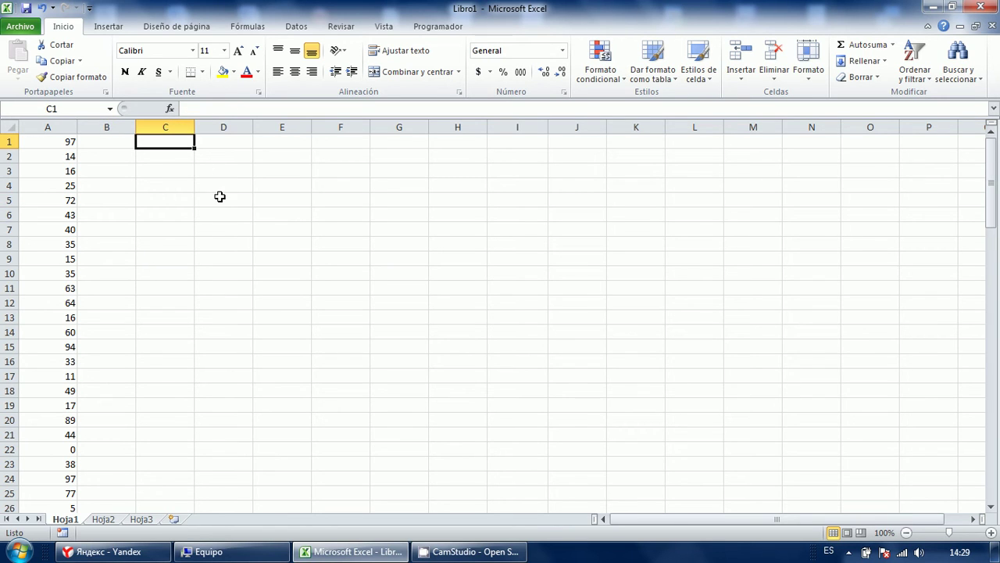
{"action": "type", "text": "40"}
{"action": "key", "text": "Tab"}
{"action": "key", "text": "Return"}
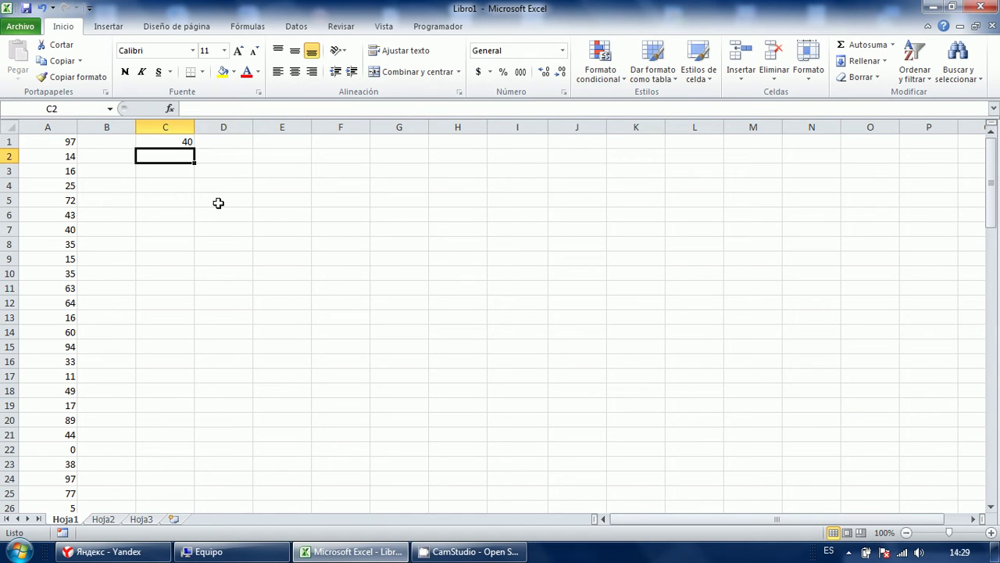
{"action": "type", "text": "10"}
{"action": "key", "text": "Tab"}
{"action": "key", "text": "Up"}
{"action": "key", "text": "Down"}
{"action": "key", "text": "Up"}
Step: Label the limits 'sup' in B1 and 'inf' in B2, right-aligned
{"action": "key", "text": "Left"}
{"action": "key", "text": "Left"}
{"action": "type", "text": "sup"}
{"action": "key", "text": "Return"}
{"action": "type", "text": "inf"}
{"action": "key", "text": "Up"}
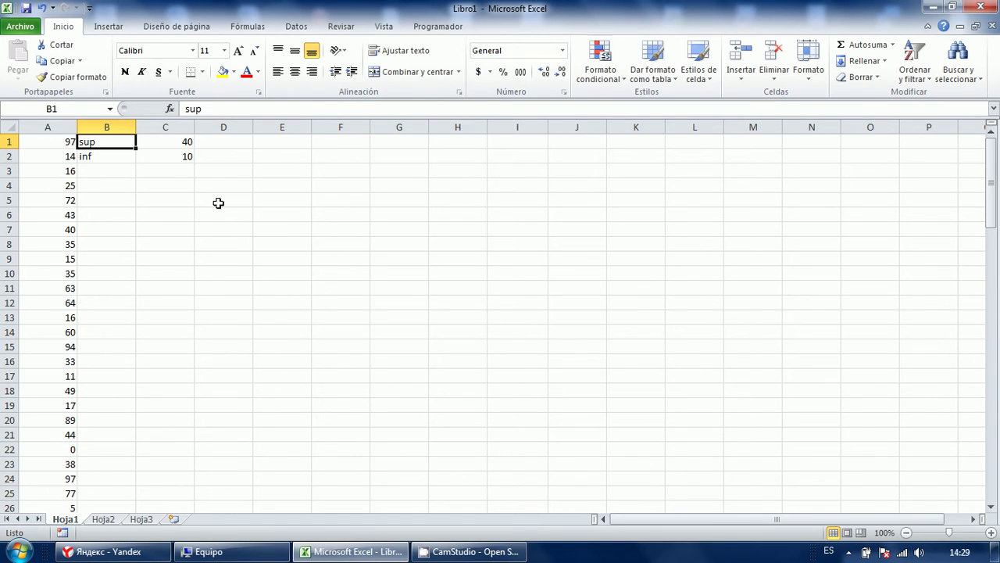
{"action": "key", "text": "shift+Down"}
{"action": "left_click", "coordinate": [311, 71]}
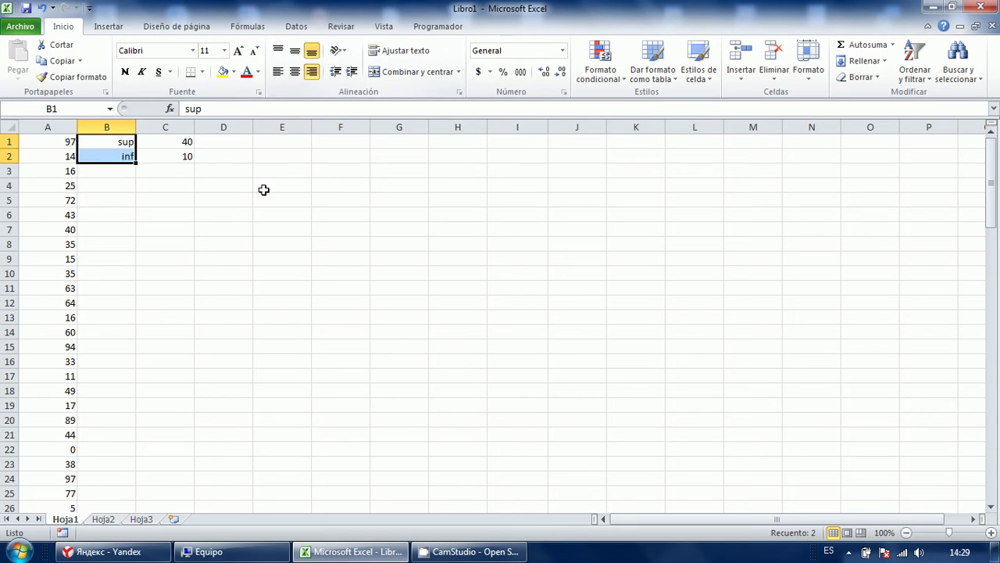
{"action": "left_click", "coordinate": [244, 227]}
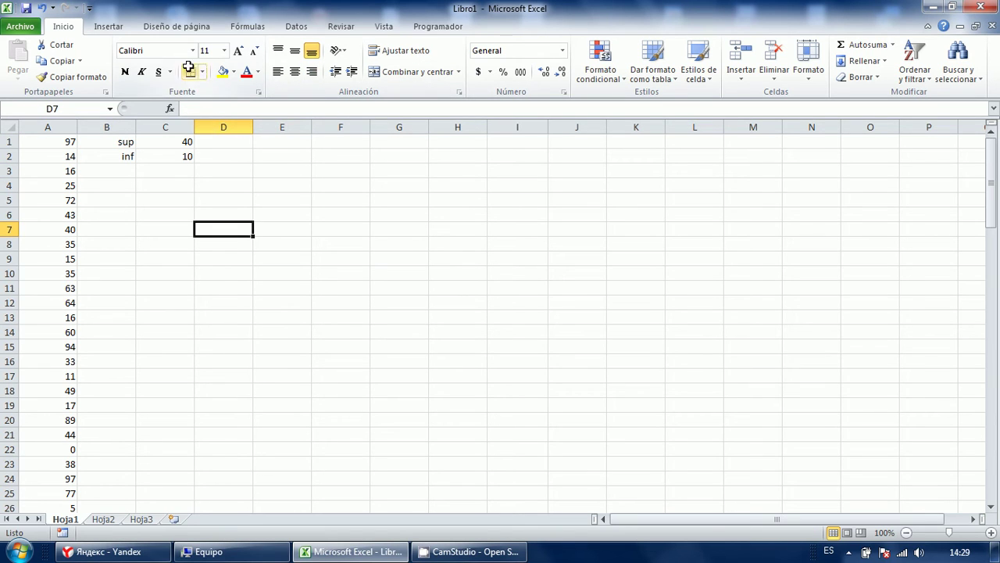
Step: Apply All Borders to the B1:C2 limits block and check the C1 value
{"action": "mouse_move", "coordinate": [178, 140]}
{"action": "left_mouse_down"}
{"action": "mouse_move", "coordinate": [157, 158]}
{"action": "mouse_move", "coordinate": [127, 157]}
{"action": "left_mouse_up"}
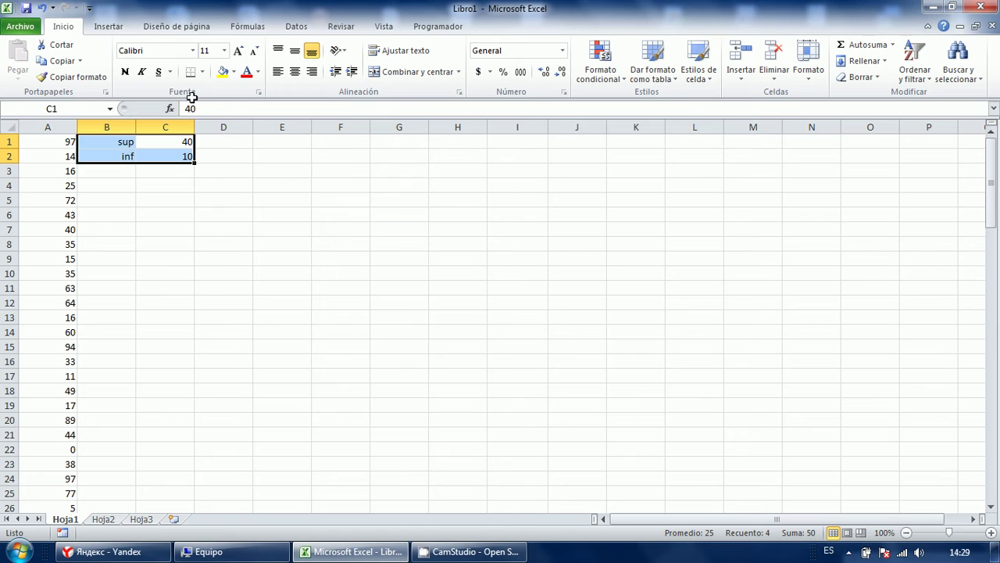
{"action": "left_click", "coordinate": [202, 71]}
{"action": "left_click", "coordinate": [161, 212]}
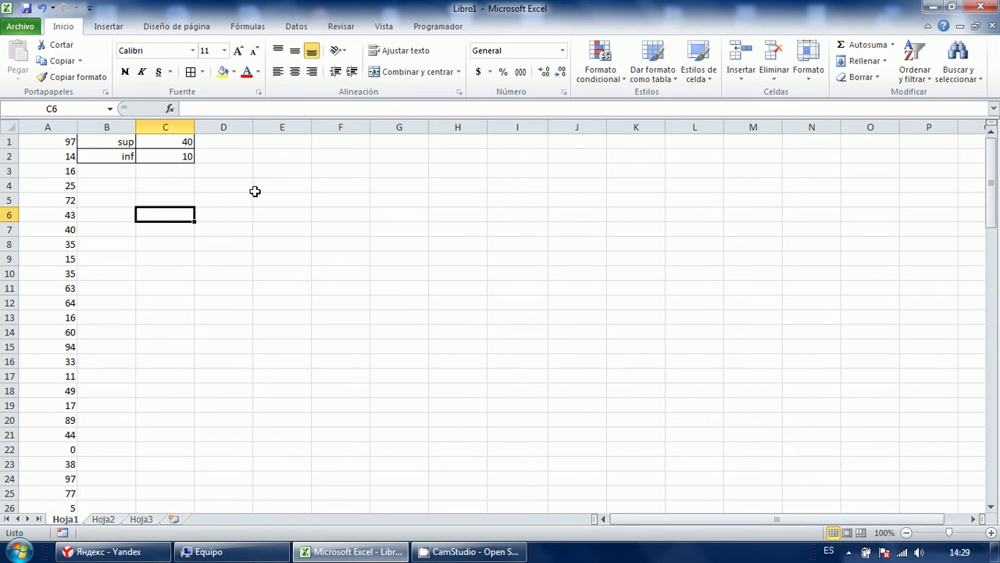
{"action": "left_click", "coordinate": [221, 190]}
{"action": "left_click", "coordinate": [192, 142]}
{"action": "left_click", "coordinate": [180, 152]}
{"action": "left_click", "coordinate": [190, 144]}
{"action": "left_click", "coordinate": [251, 195]}
{"action": "left_click", "coordinate": [170, 232]}
{"action": "left_click", "coordinate": [233, 201]}
{"action": "left_click", "coordinate": [273, 171]}
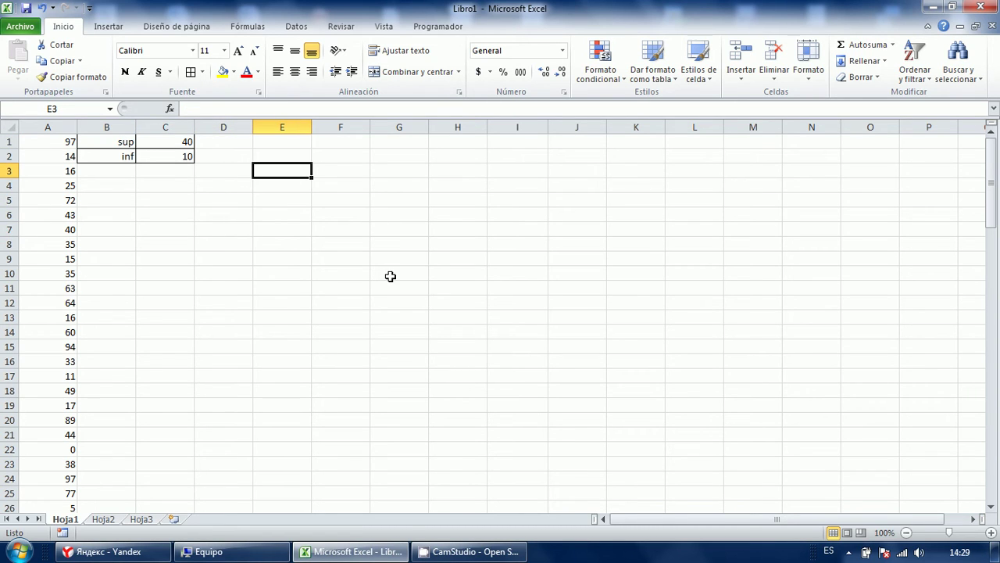
Step: Type =CONTAR.SI(A:A; in E1, with all of column A as the counted range
{"action": "key", "text": "Up"}
{"action": "key", "text": "Up"}
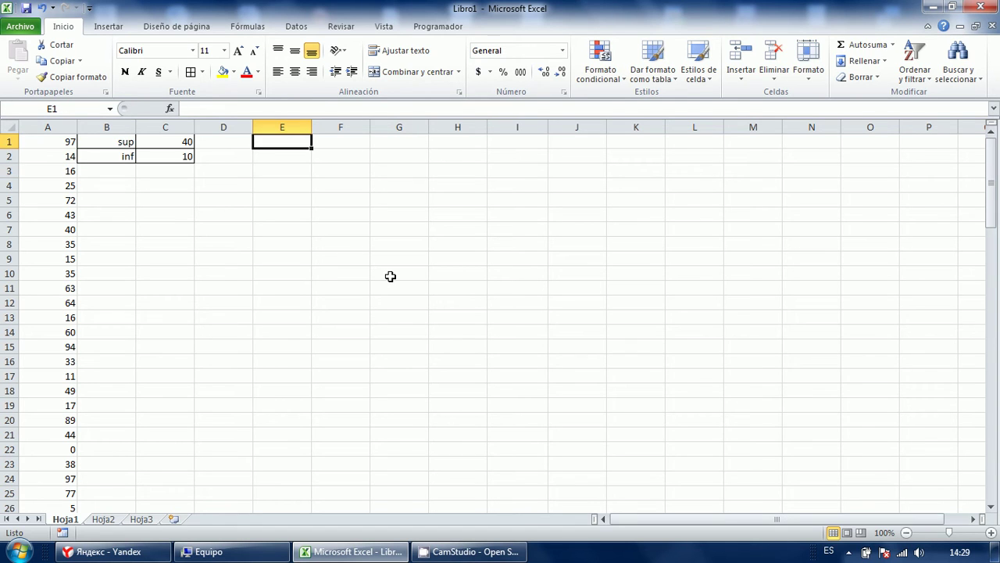
{"action": "type", "text": "=contar"}
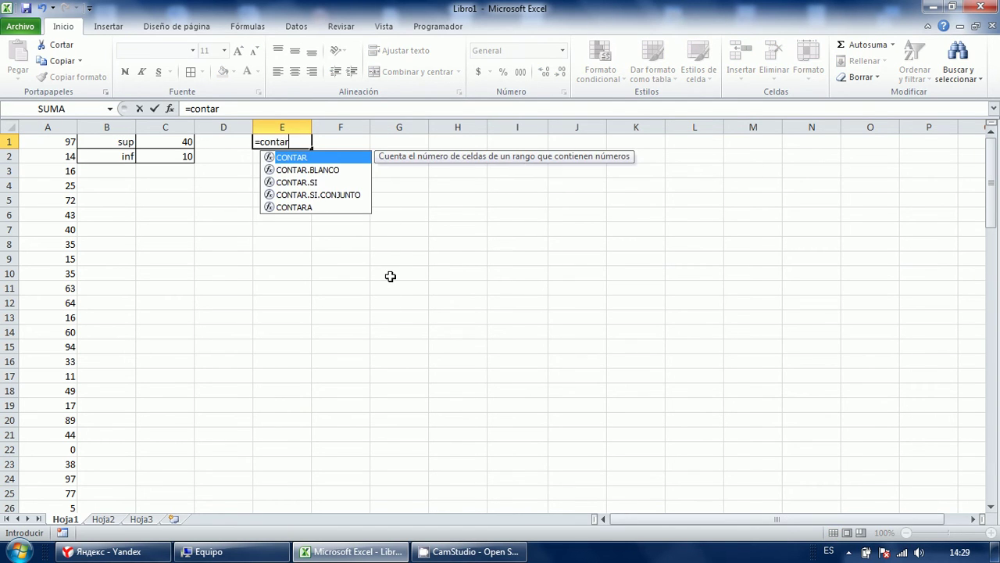
{"action": "key", "text": "Down"}
{"action": "key", "text": "Down"}
{"action": "key", "text": "Tab"}
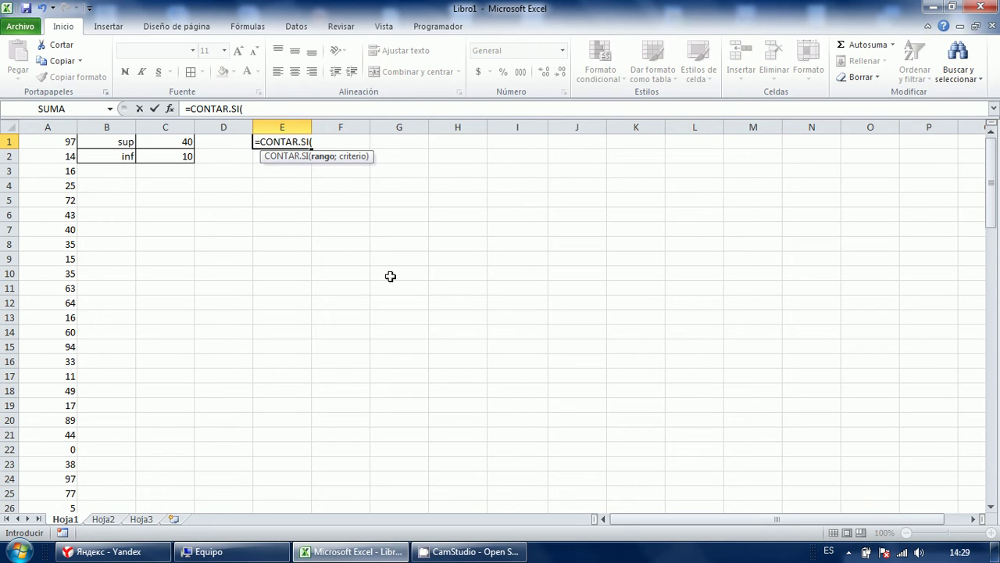
{"action": "key", "text": "Left"}
{"action": "key", "text": "Left"}
{"action": "key", "text": "Left"}
{"action": "key", "text": "Left"}
{"action": "key", "text": "Down"}
{"action": "key", "text": "Down"}
{"action": "key", "text": "Down"}
{"action": "key", "text": "Down"}
{"action": "key", "text": "Down"}
{"action": "key", "text": "Down"}
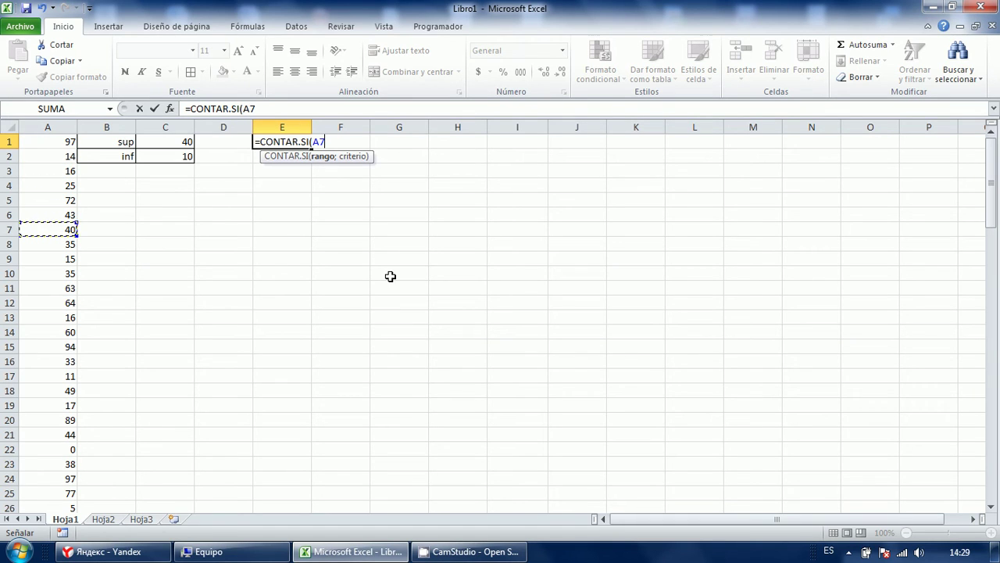
{"action": "key", "text": "ctrl+space"}
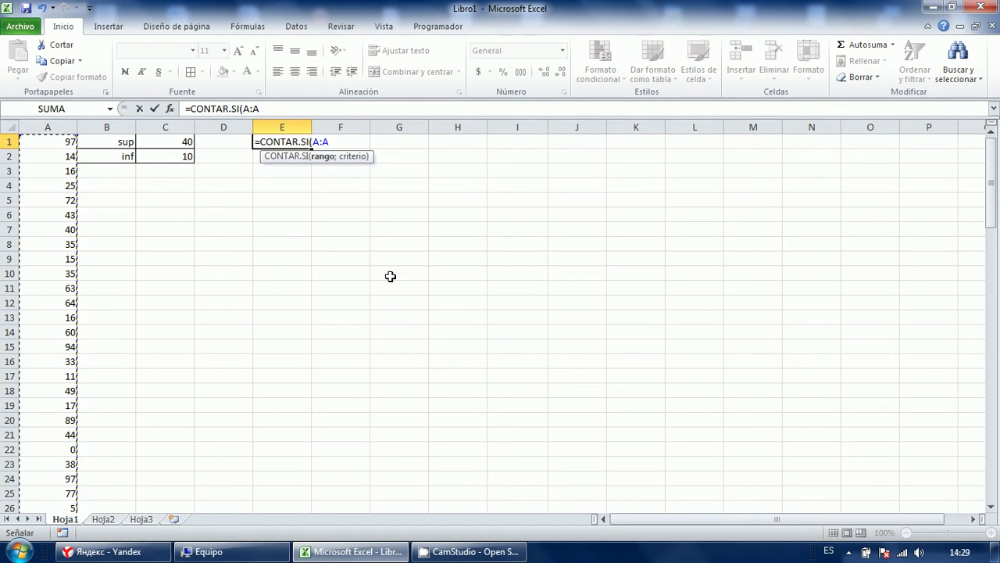
{"action": "type", "text": ";"}
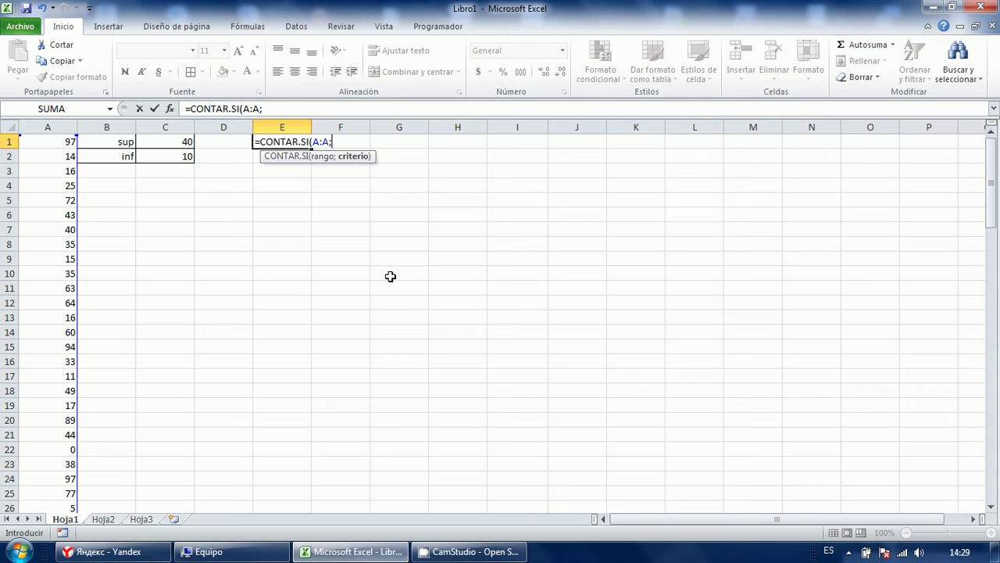
Step: Launch Notepad with Win+R, move its window aside, and note 'C1' in it
{"action": "key", "text": "super+r"}
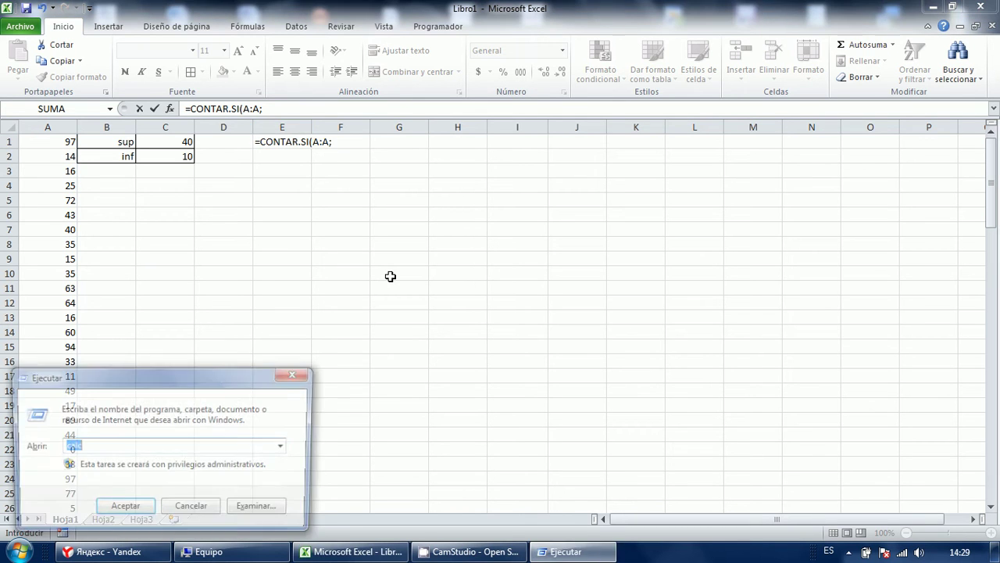
{"action": "type", "text": "notepad"}
{"action": "key", "text": "Return"}
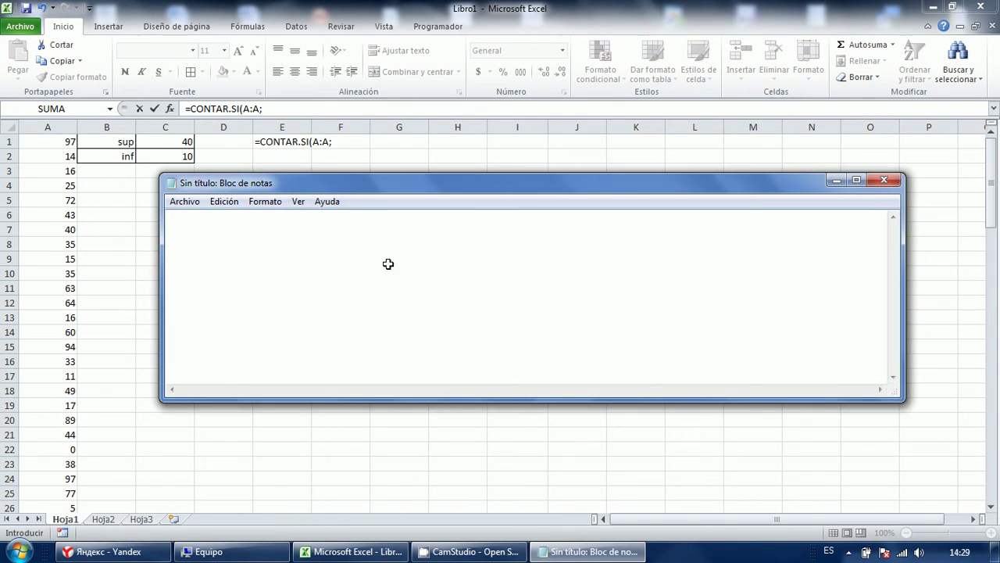
{"action": "left_click_drag", "start_coordinate": [357, 185], "coordinate": [393, 229]}
{"action": "type", "text": "B%"}
{"action": "key", "text": "BackSpace"}
{"action": "key", "text": "BackSpace"}
{"action": "type", "text": "C1"}
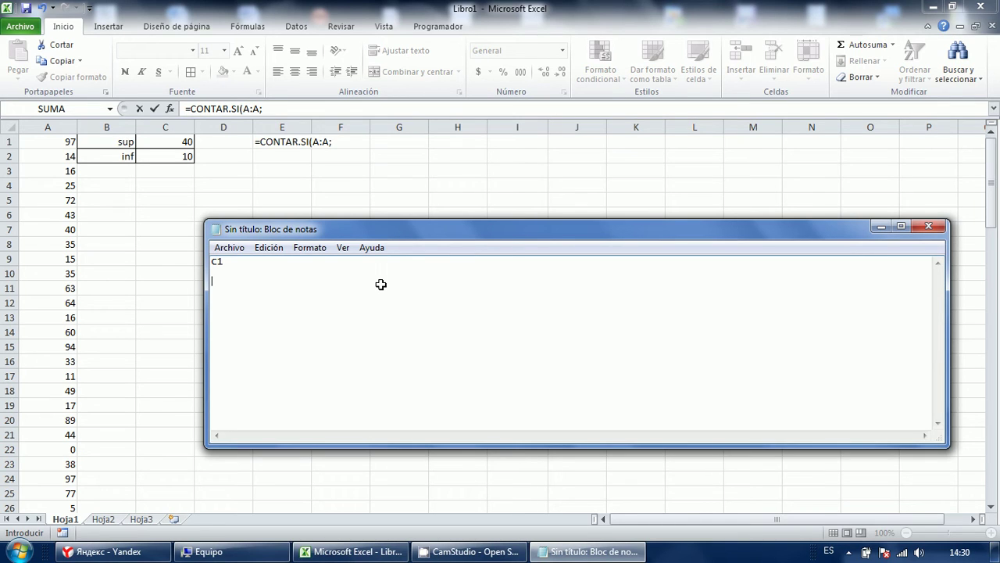
Step: Jot the criterion "<" & C1 in Notepad with spaces, then close the note without saving
{"action": "type", "text": "\""}
{"action": "type", "text": "<"}
{"action": "type", "text": "\""}
{"action": "type", "text": "&"}
{"action": "type", "text": "C!"}
{"action": "type", "text": "1"}
{"action": "left_click", "coordinate": [229, 279]}
{"action": "left_click", "coordinate": [251, 280]}
{"action": "left_click_drag", "start_coordinate": [225, 281], "coordinate": [218, 281]}
{"action": "left_click_drag", "start_coordinate": [281, 280], "coordinate": [293, 280]}
{"action": "left_click", "coordinate": [927, 226]}
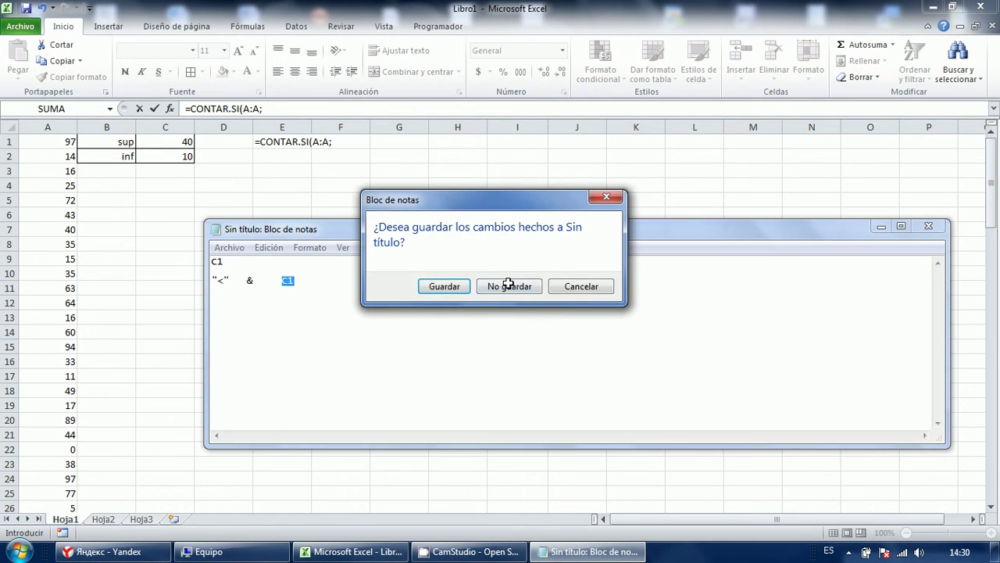
{"action": "left_click", "coordinate": [508, 285]}
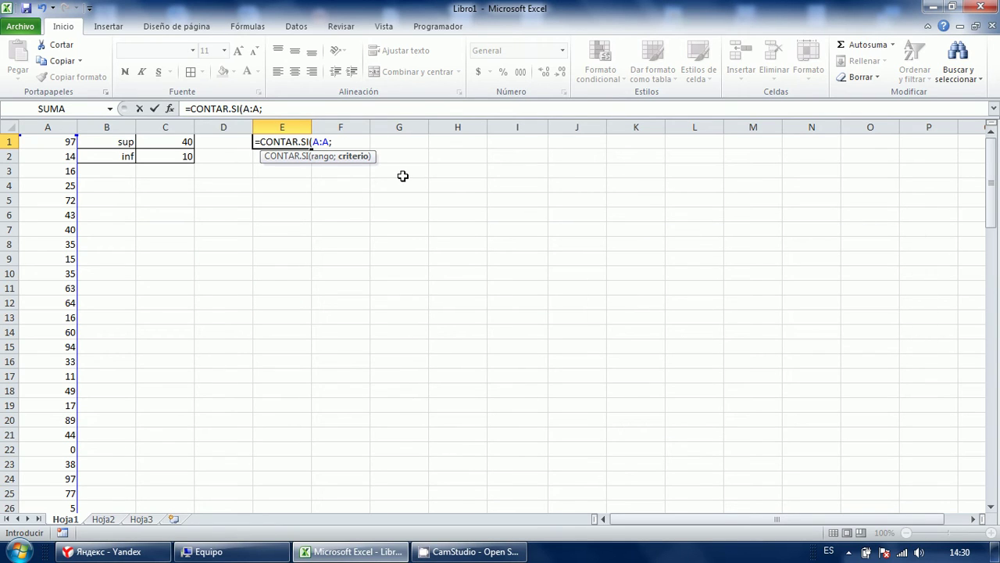
{"action": "left_click", "coordinate": [311, 141]}
Step: Complete E1 as =CONTAR.SI(A:A;"<"&C1), counting 42 values below C1
{"action": "type", "text": "\"<\""}
{"action": "type", "text": "&"}
{"action": "key", "text": "Left"}
{"action": "key", "text": "Left"}
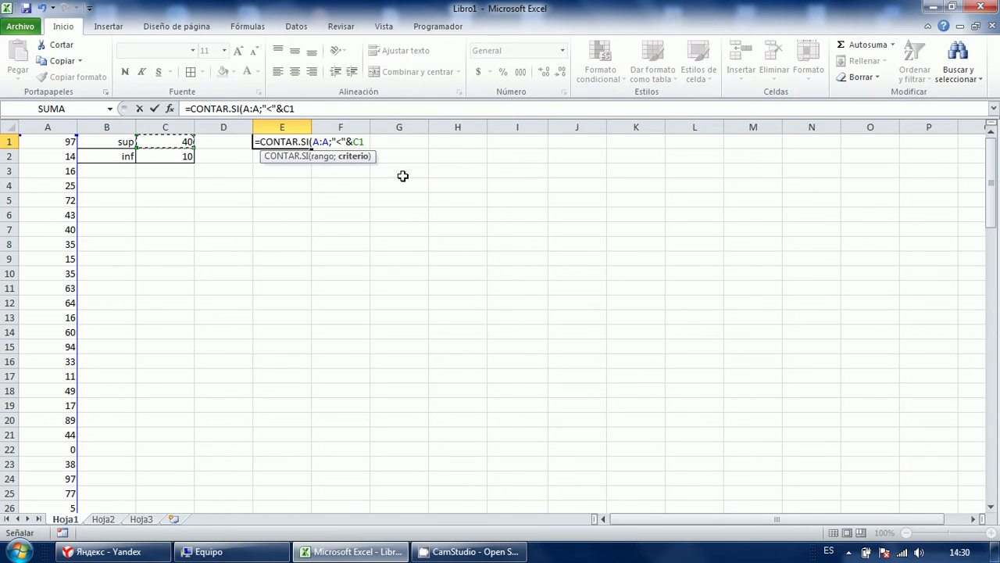
{"action": "type", "text": ")"}
{"action": "key", "text": "Return"}
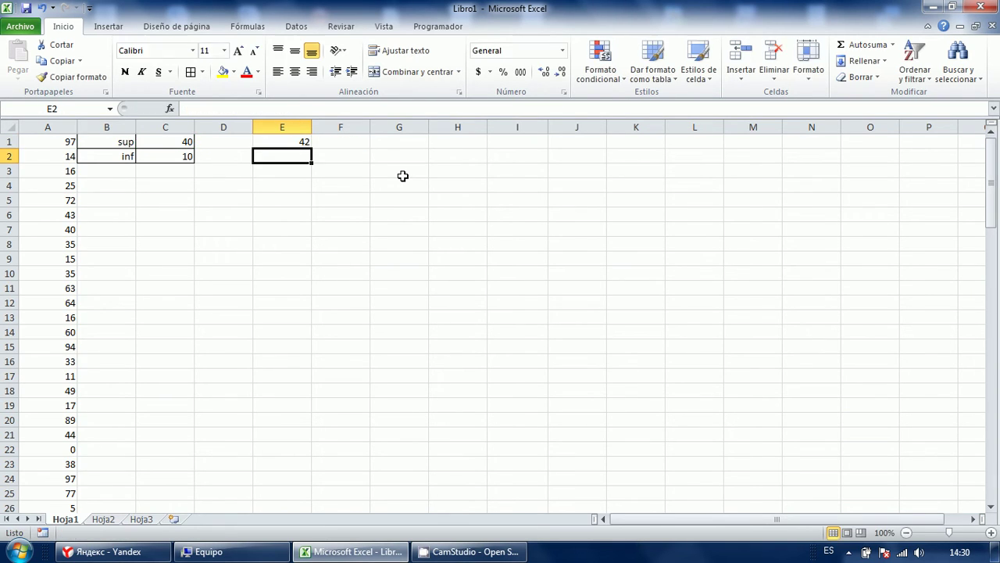
{"action": "key", "text": "Up"}
{"action": "key", "text": "F2"}
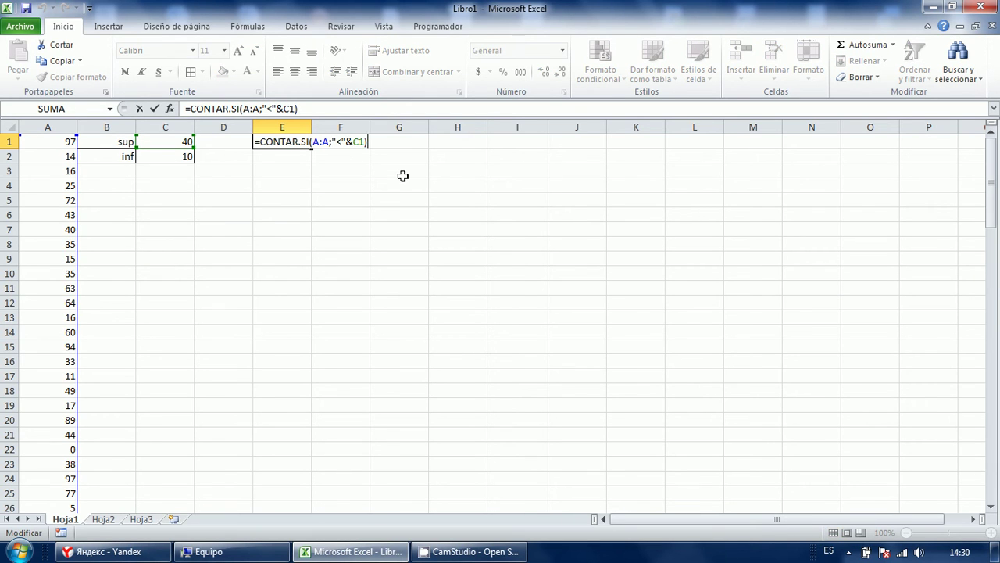
{"action": "key", "text": "Escape"}
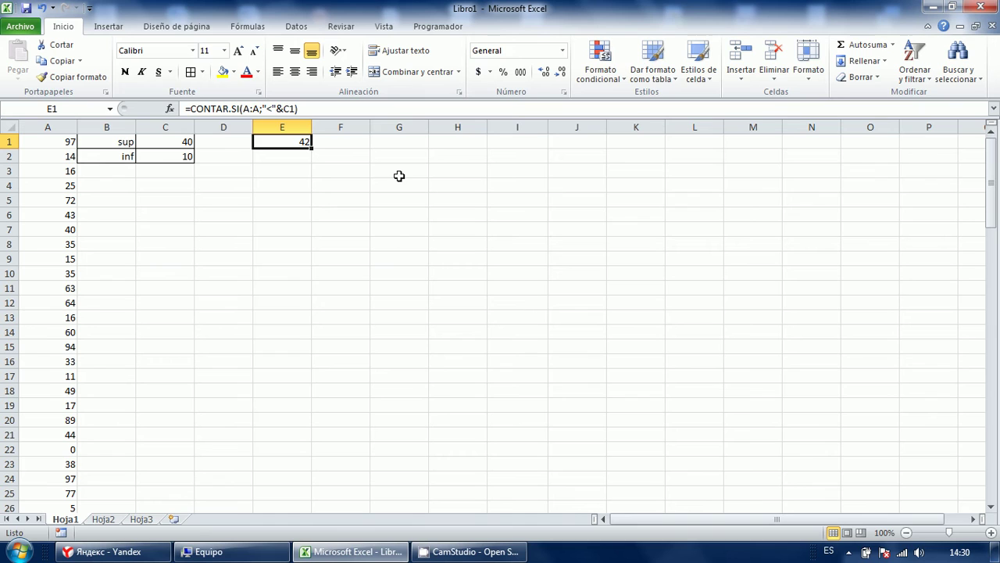
Step: Copy the E1 formula to E2 and change its criterion to ">"&C2
{"action": "key", "text": "ctrl+c"}
{"action": "key", "text": "Right"}
{"action": "key", "text": "Left"}
{"action": "key", "text": "Down"}
{"action": "key", "text": "Down"}
{"action": "key", "text": "Up"}
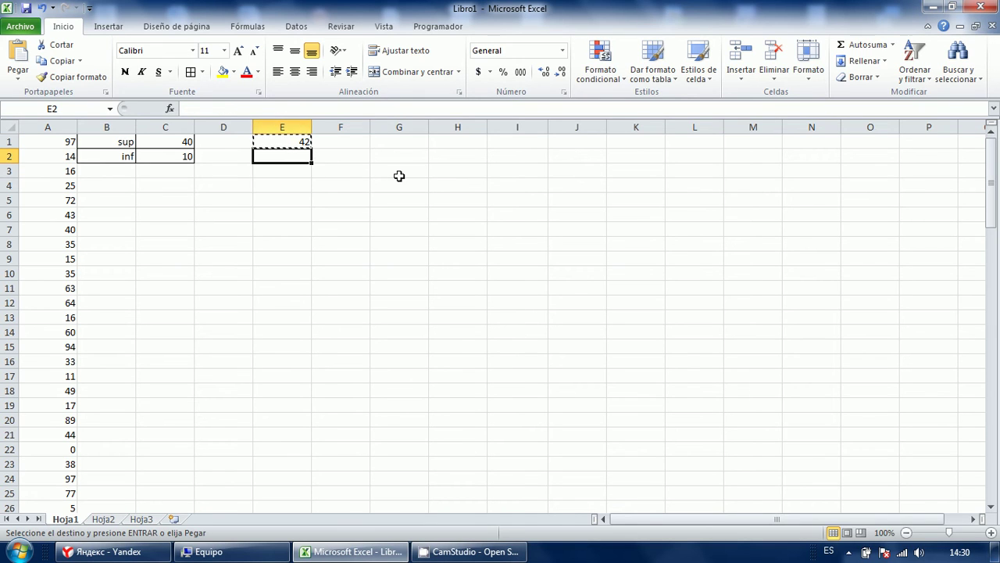
{"action": "key", "text": "ctrl+v"}
{"action": "key", "text": "Escape"}
{"action": "key", "text": "F2"}
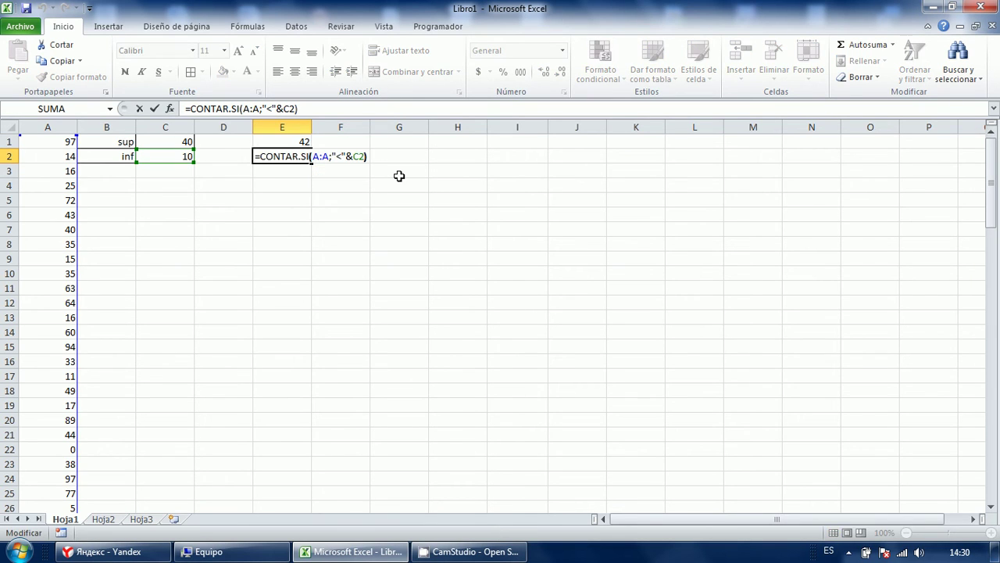
{"action": "key", "text": "Left"}
{"action": "key", "text": "Left"}
{"action": "key", "text": "Left"}
{"action": "key", "text": "Left"}
{"action": "key", "text": "Left"}
{"action": "key", "text": "BackSpace"}
{"action": "type", "text": ">"}
{"action": "key", "text": "Return"}
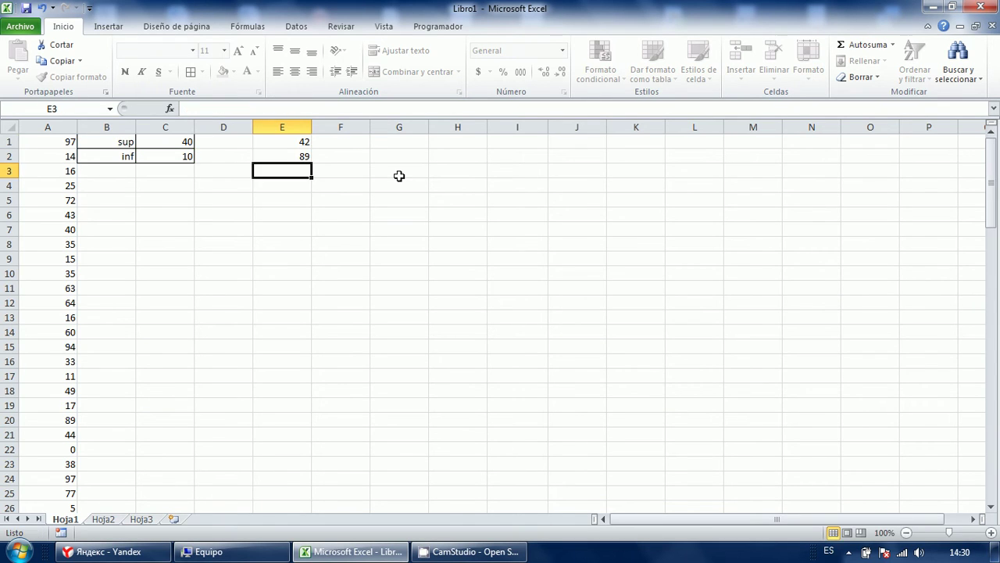
Step: Recheck the E2 formula, which returns 89, and move down to E4
{"action": "key", "text": "Up"}
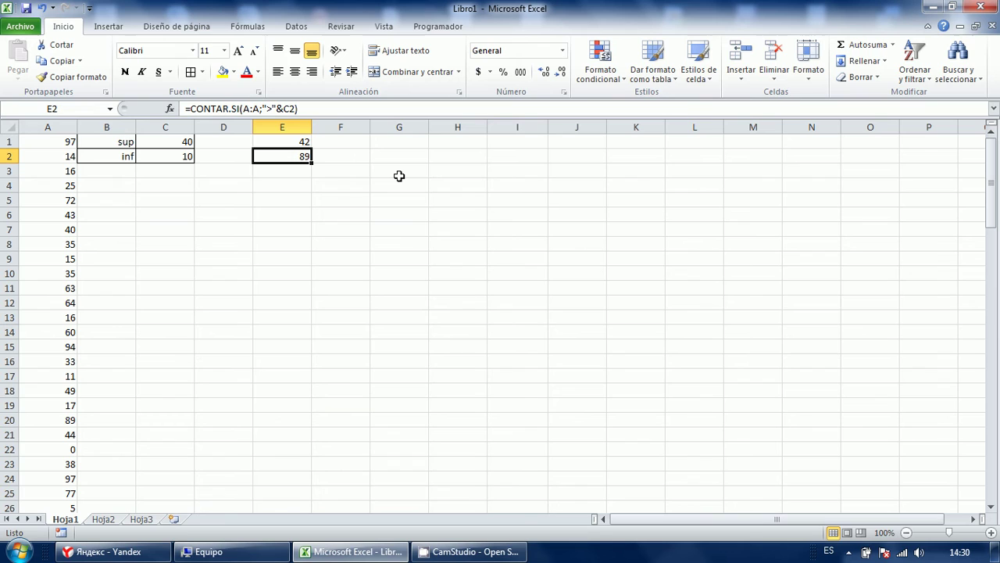
{"action": "key", "text": "F2"}
{"action": "key", "text": "Left"}
{"action": "key", "text": "Left"}
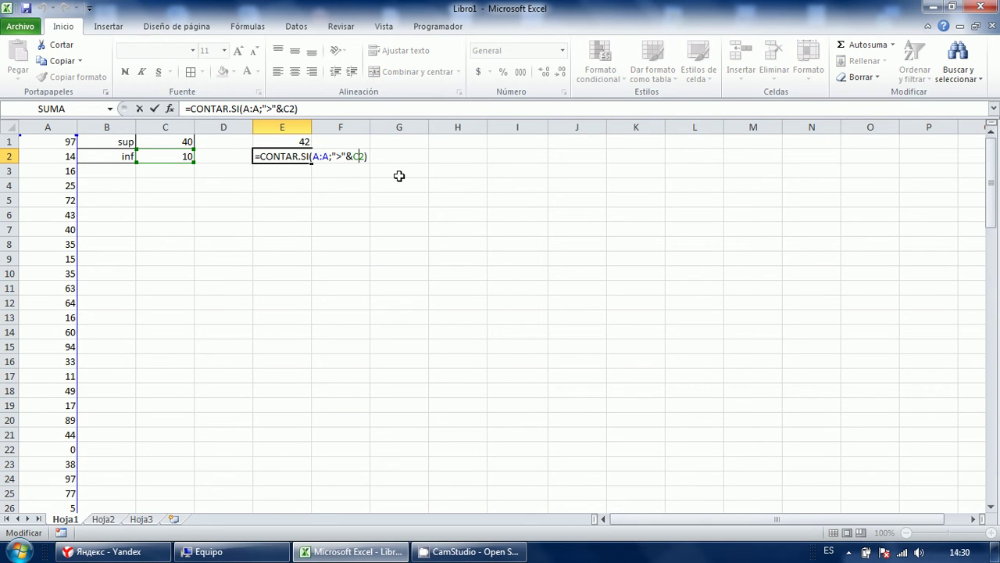
{"action": "key", "text": "Left"}
{"action": "key", "text": "Left"}
{"action": "key", "text": "Left"}
{"action": "key", "text": "Left"}
{"action": "key", "text": "Left"}
{"action": "key", "text": "Left"}
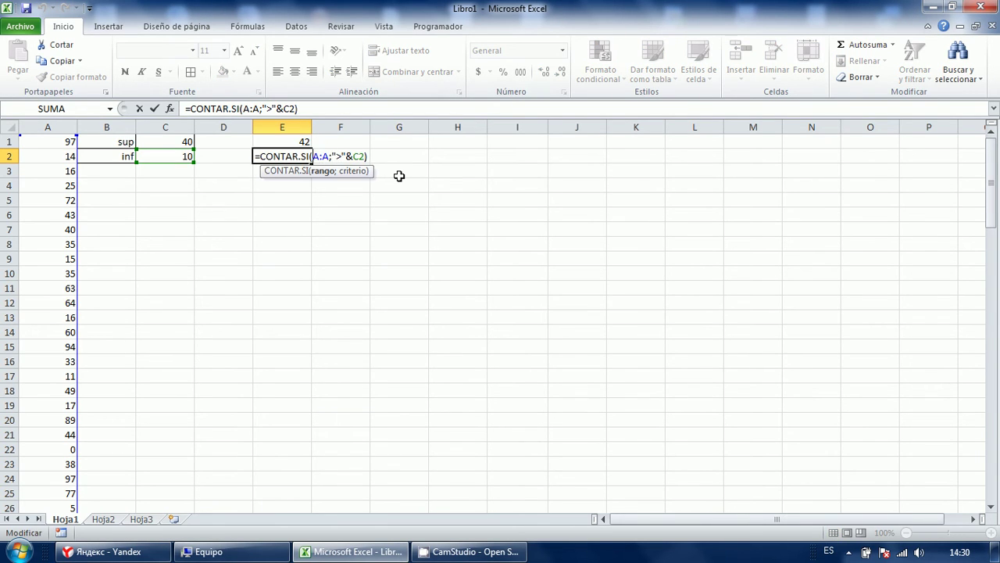
{"action": "key", "text": "Return"}
{"action": "key", "text": "Up"}
{"action": "key", "text": "Down"}
{"action": "key", "text": "Down"}
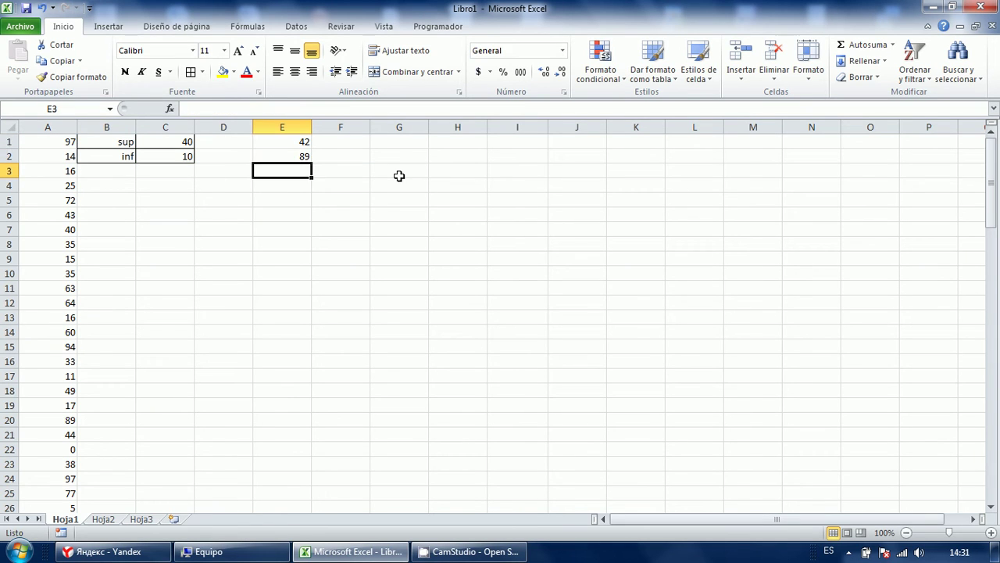
{"action": "key", "text": "Down"}
Step: Start =CONTAR.SI.CONJUNTO in E4 with range A:A and criterion ">"&C2
{"action": "type", "text": "="}
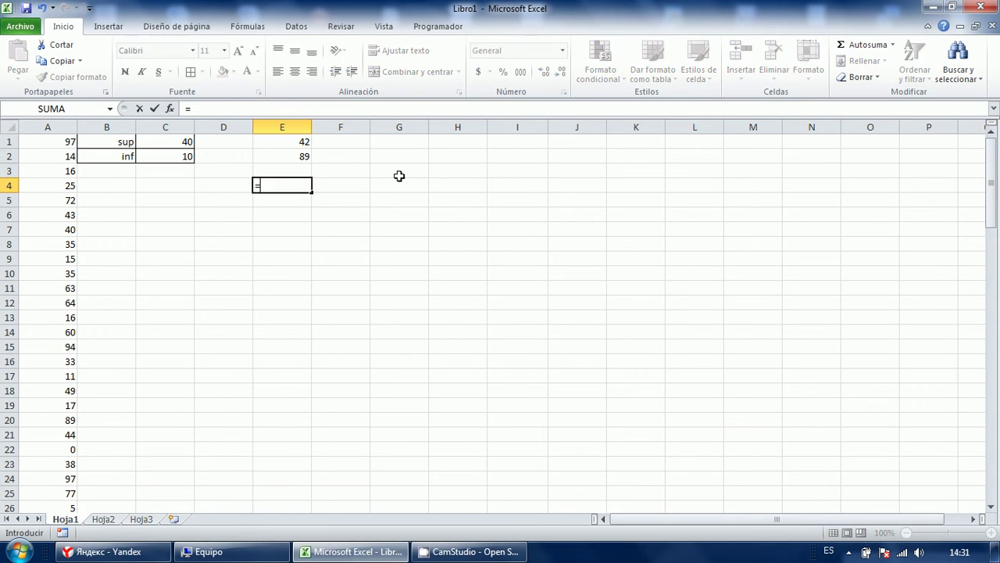
{"action": "type", "text": "contar"}
{"action": "key", "text": "Down"}
{"action": "key", "text": "Down"}
{"action": "key", "text": "Down"}
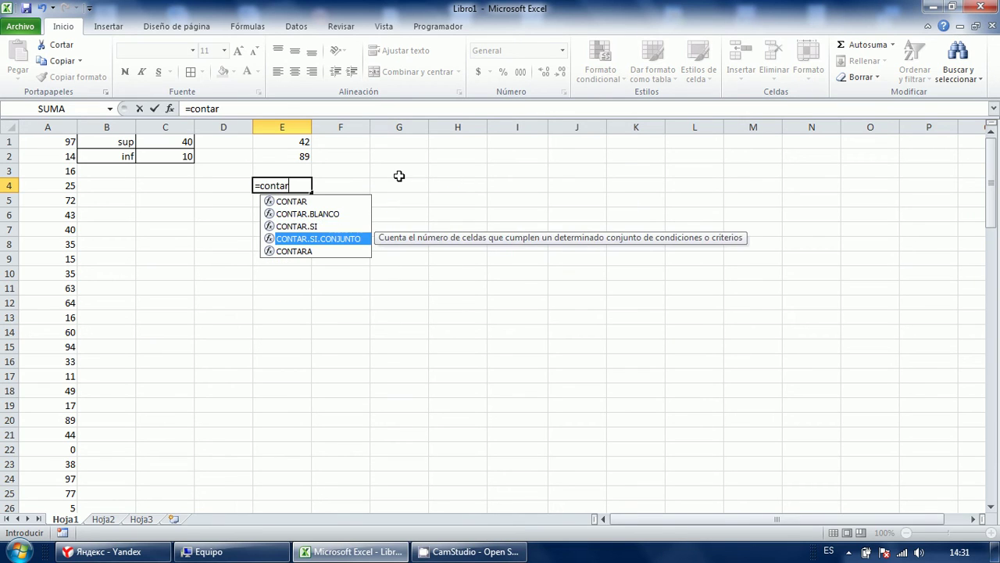
{"action": "key", "text": "Tab"}
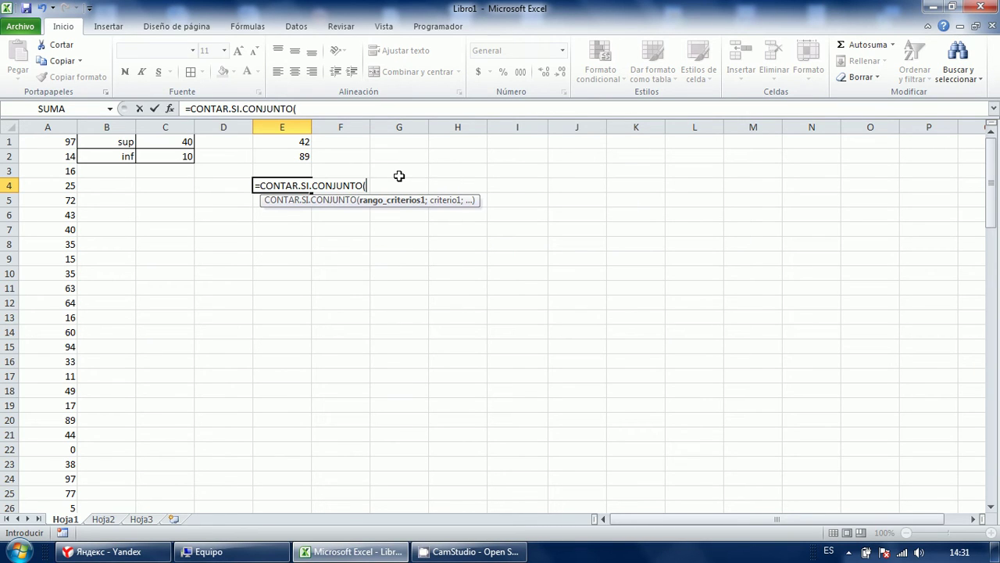
{"action": "key", "text": "Up"}
{"action": "key", "text": "Up"}
{"action": "key", "text": "Up"}
{"action": "key", "text": "Left"}
{"action": "key", "text": "Left"}
{"action": "key", "text": "Left"}
{"action": "key", "text": "Left"}
{"action": "key", "text": "shift+Down"}
{"action": "key", "text": "shift+Down"}
{"action": "key", "text": "ctrl+space"}
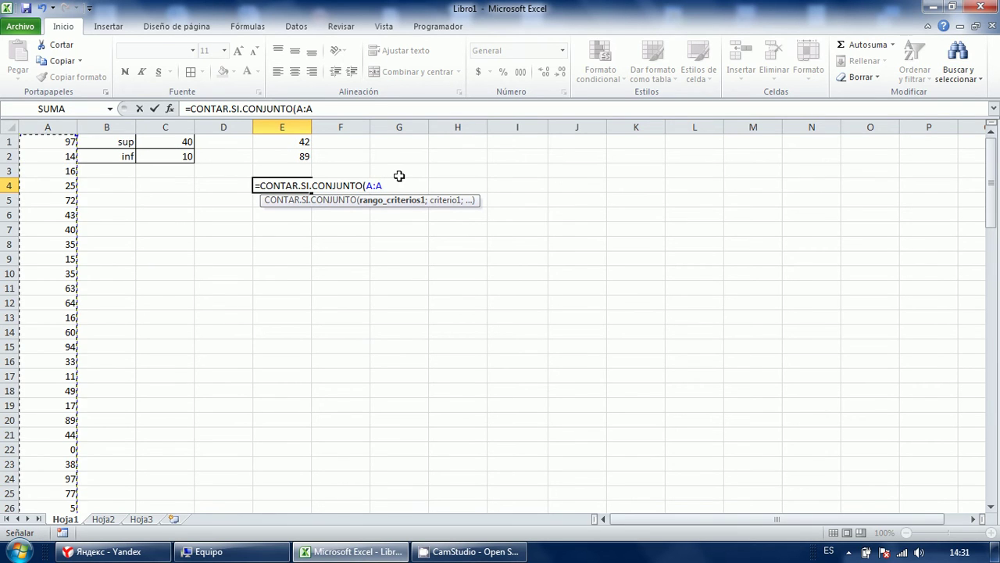
{"action": "type", "text": ";"}
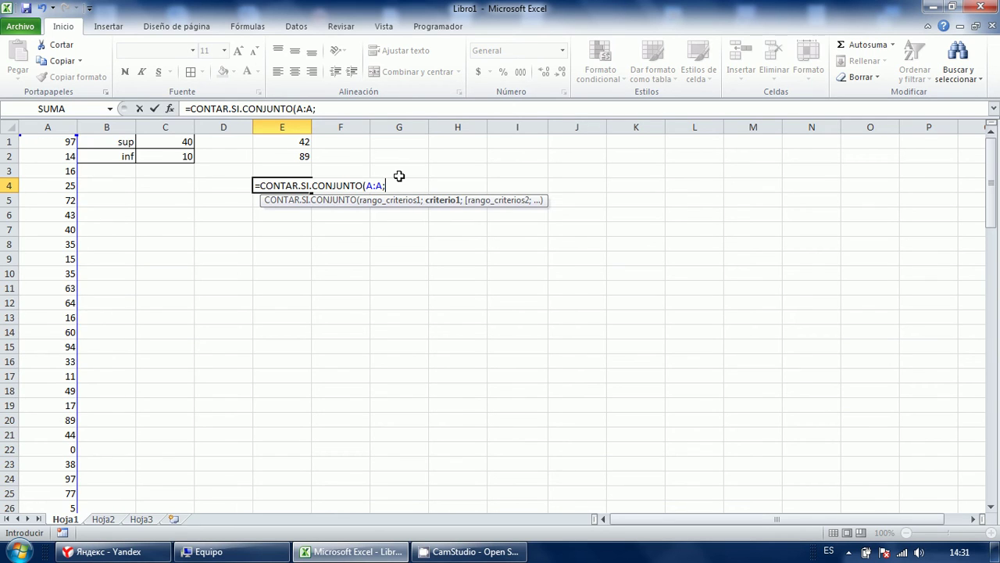
{"action": "type", "text": "\""}
{"action": "type", "text": ">"}
{"action": "type", "text": "\"&"}
{"action": "key", "text": "Left"}
{"action": "key", "text": "Left"}
{"action": "key", "text": "Left"}
{"action": "key", "text": "Up"}
{"action": "key", "text": "Up"}
{"action": "key", "text": "Right"}
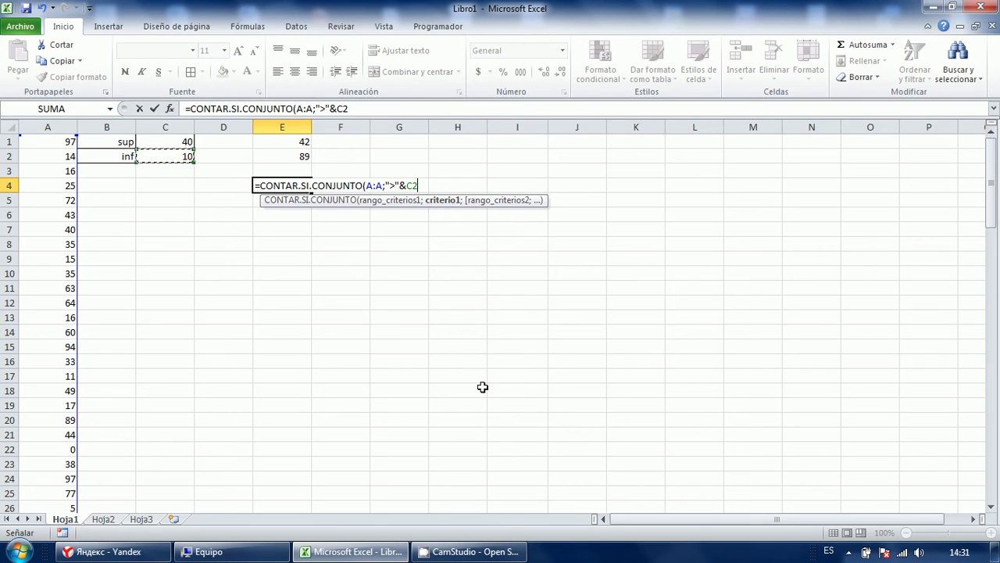
Step: Add the second condition A:A with "<"&C1 and close the formula
{"action": "type", "text": ";"}
{"action": "key", "text": "Left"}
{"action": "key", "text": "Left"}
{"action": "key", "text": "Left"}
{"action": "key", "text": "Left"}
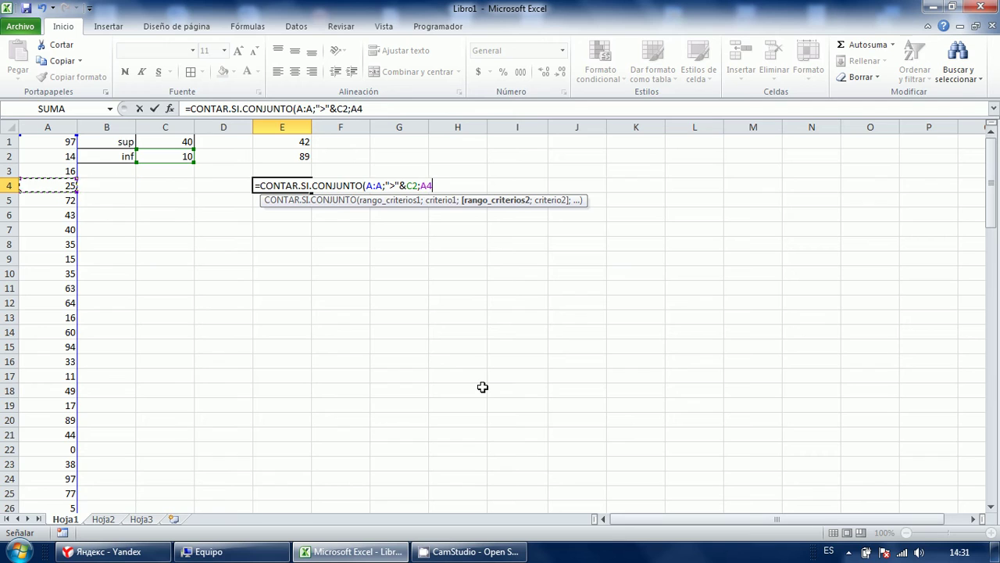
{"action": "key", "text": "ctrl+space"}
{"action": "type", "text": ";"}
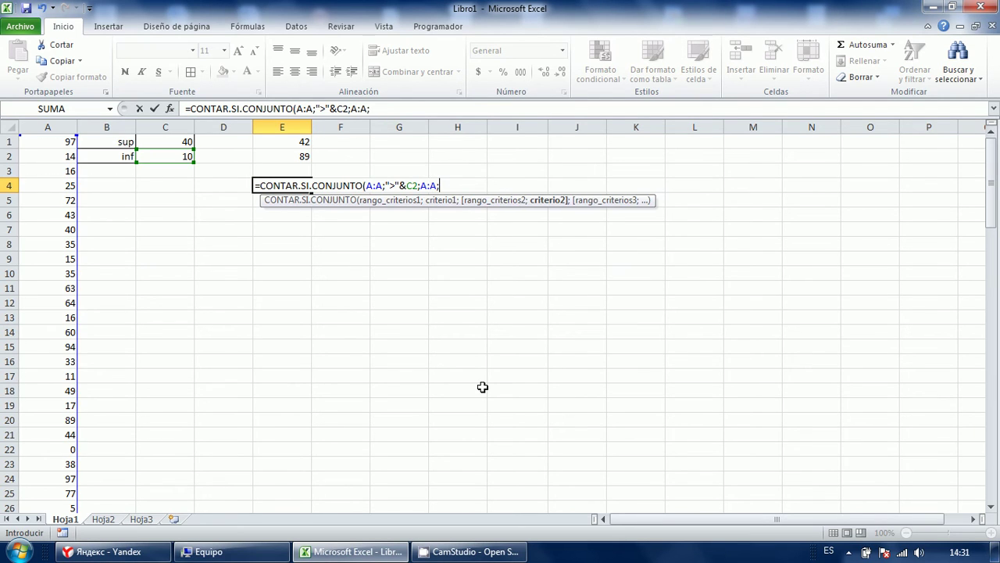
{"action": "type", "text": "\""}
{"action": "type", "text": "<\"&"}
{"action": "key", "text": "Left"}
{"action": "key", "text": "Left"}
{"action": "key", "text": "Left"}
{"action": "key", "text": "Up"}
{"action": "key", "text": "Up"}
{"action": "key", "text": "Up"}
{"action": "key", "text": "Right"}
{"action": "type", "text": ")"}
{"action": "key", "text": "Return"}
Step: Make both comparisons inclusive (>= and <=) so E4 shows 32, then clear E1:E7
{"action": "key", "text": "Up"}
{"action": "key", "text": "F2"}
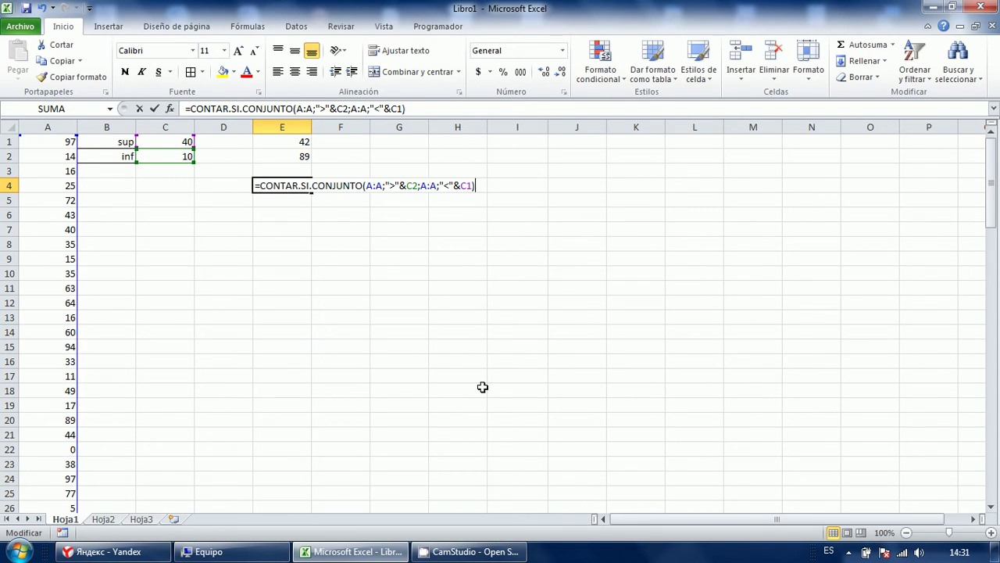
{"action": "key", "text": "Escape"}
{"action": "key", "text": "F2"}
{"action": "left_click", "coordinate": [396, 186]}
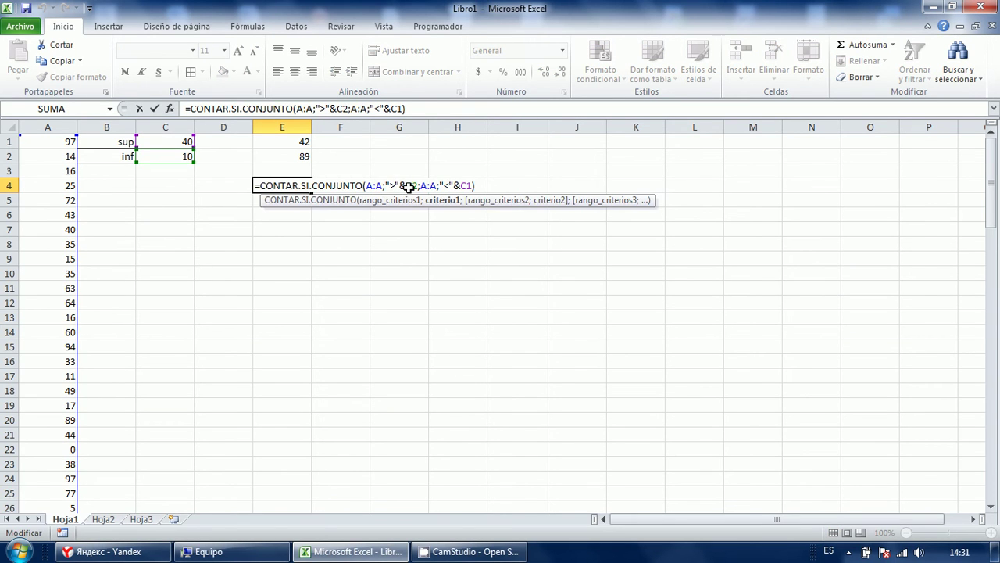
{"action": "type", "text": "="}
{"action": "key", "text": "Right"}
{"action": "key", "text": "Right"}
{"action": "key", "text": "Right"}
{"action": "key", "text": "Right"}
{"action": "key", "text": "Right"}
{"action": "key", "text": "Right"}
{"action": "type", "text": "="}
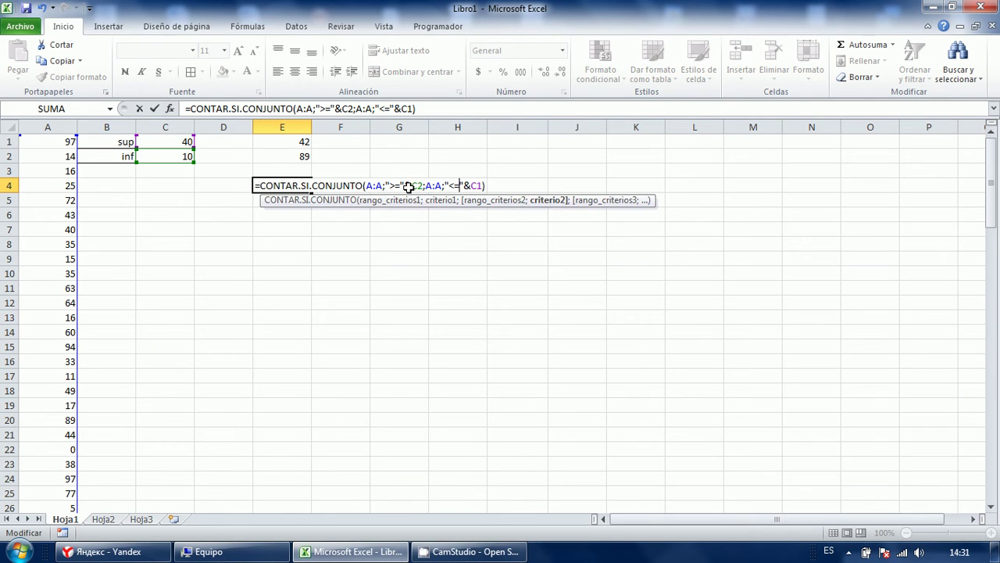
{"action": "key", "text": "Return"}
{"action": "key", "text": "Up"}
{"action": "key", "text": "F2"}
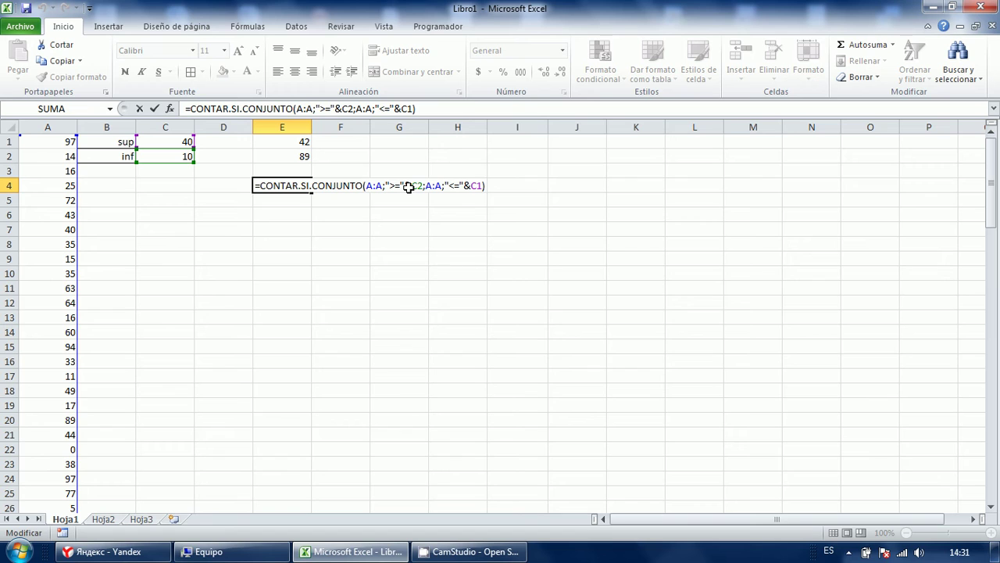
{"action": "key", "text": "Return"}
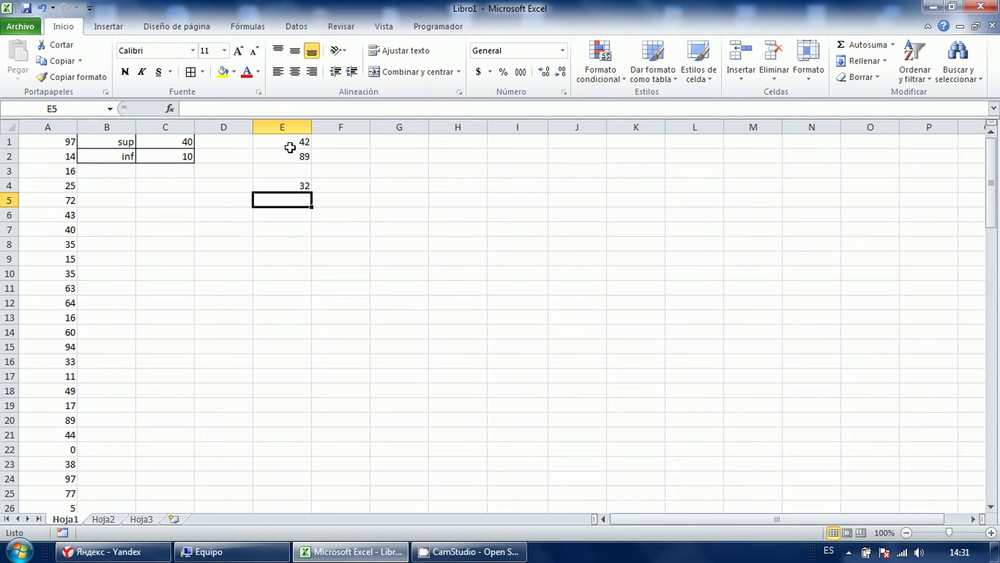
{"action": "left_click_drag", "start_coordinate": [290, 144], "coordinate": [284, 230]}
{"action": "key", "text": "Delete"}
Step: Clear the old sup and inf contents from columns B and C
{"action": "left_click", "coordinate": [244, 254]}
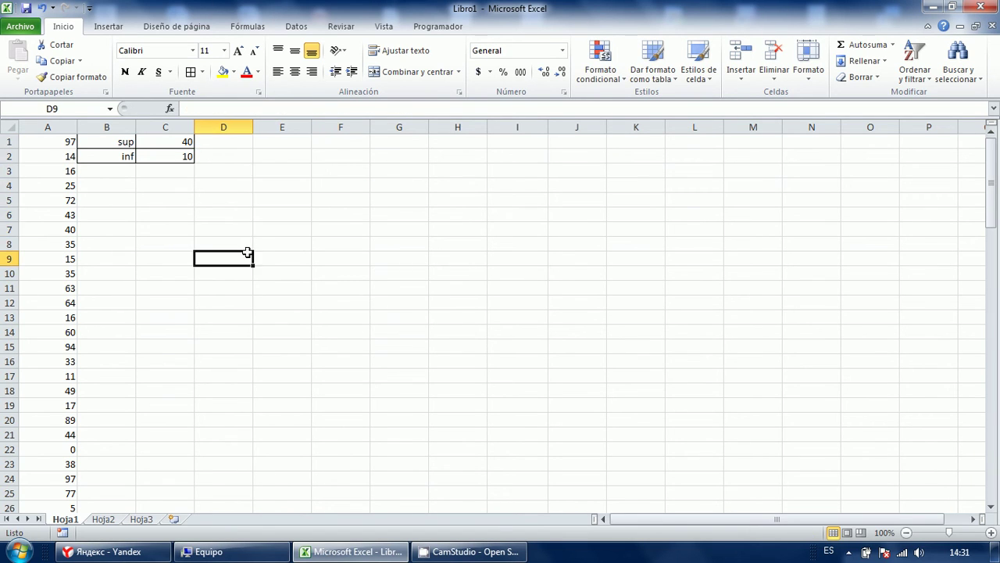
{"action": "left_click", "coordinate": [142, 199]}
{"action": "left_click", "coordinate": [106, 197]}
{"action": "left_click", "coordinate": [66, 171]}
{"action": "left_click", "coordinate": [54, 144]}
{"action": "left_click_drag", "start_coordinate": [90, 142], "coordinate": [166, 186]}
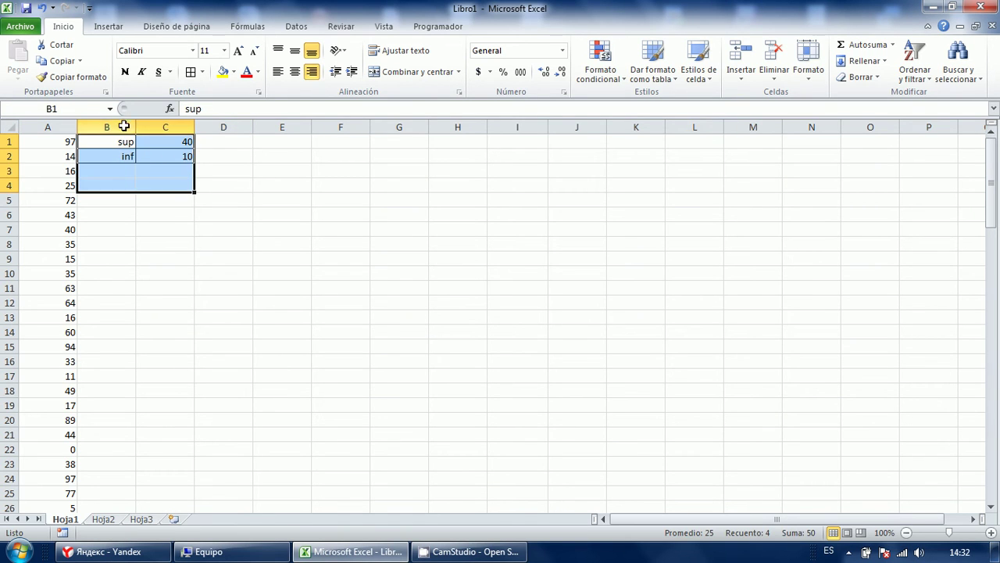
{"action": "left_click", "coordinate": [141, 209]}
{"action": "left_click", "coordinate": [250, 233]}
{"action": "left_click_drag", "start_coordinate": [113, 200], "coordinate": [144, 201]}
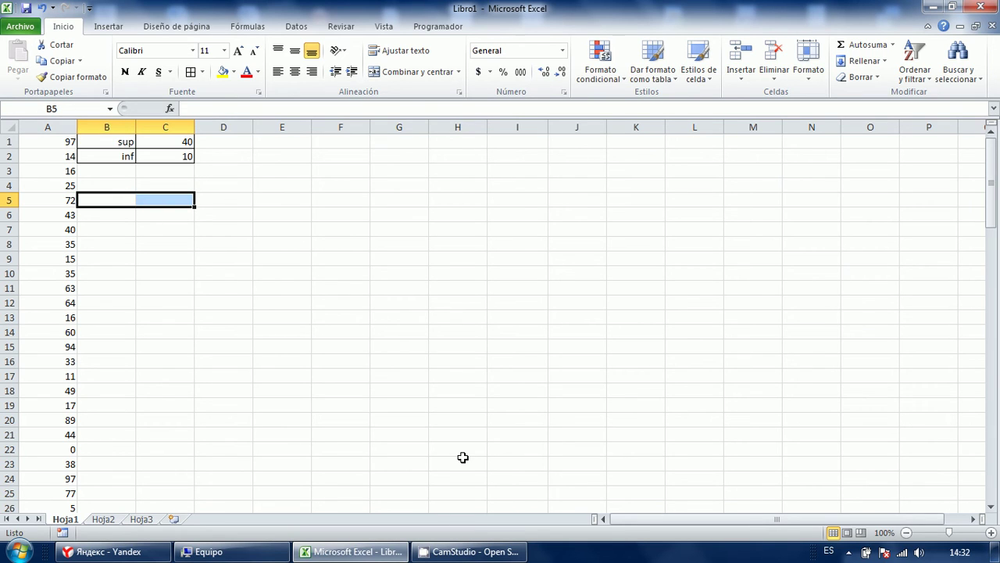
{"action": "key", "text": "ctrl+space"}
{"action": "key", "text": "shift+F10"}
{"action": "key", "text": "Up"}
{"action": "key", "text": "Up"}
{"action": "key", "text": "Up"}
{"action": "key", "text": "Up"}
{"action": "key", "text": "Up"}
{"action": "key", "text": "Return"}
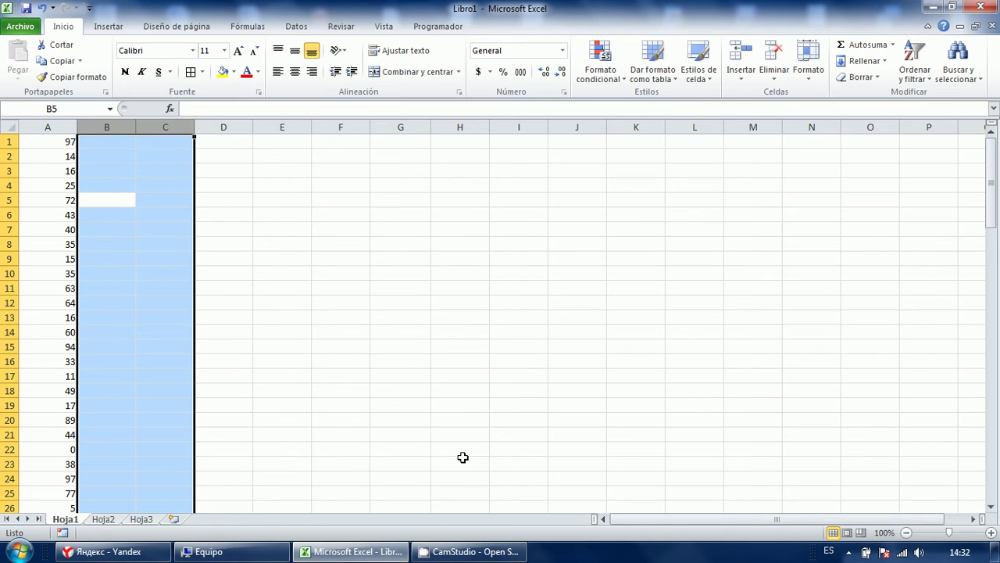
{"action": "key", "text": "Right"}
{"action": "key", "text": "Up"}
{"action": "key", "text": "Up"}
{"action": "key", "text": "Up"}
{"action": "key", "text": "Up"}
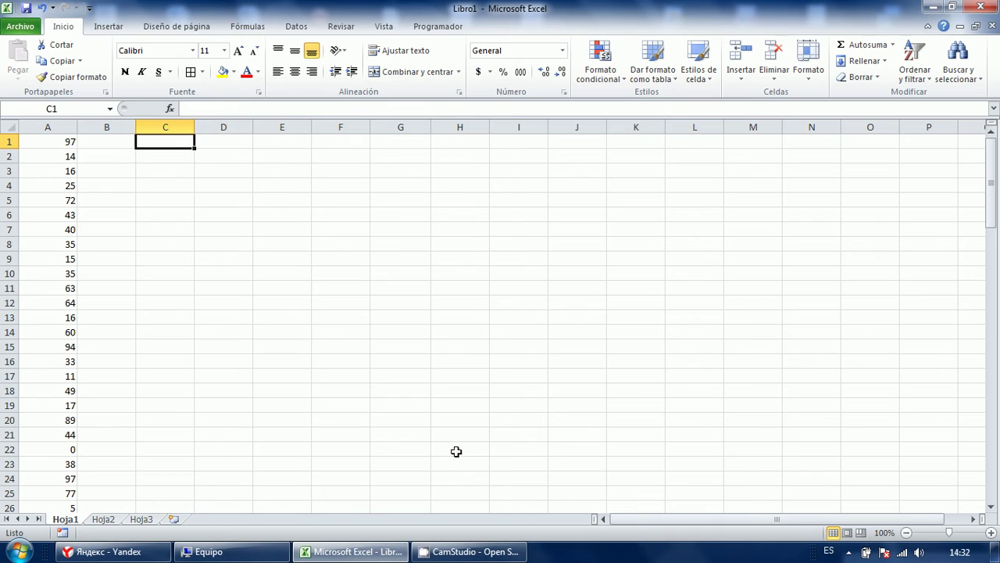
Step: Widen column C and enter Nro Datos in C1 with =CONTAR(A:A) in D1, giving 100
{"action": "left_click_drag", "start_coordinate": [194, 128], "coordinate": [215, 131]}
{"action": "left_click", "coordinate": [204, 172]}
{"action": "left_click", "coordinate": [192, 145]}
{"action": "type", "text": "Nro Datos"}
{"action": "key", "text": "Tab"}
{"action": "type", "text": "Contar(("}
{"action": "key", "text": "BackSpace"}
{"action": "type", "text": "A:A)"}
{"action": "key", "text": "Return"}
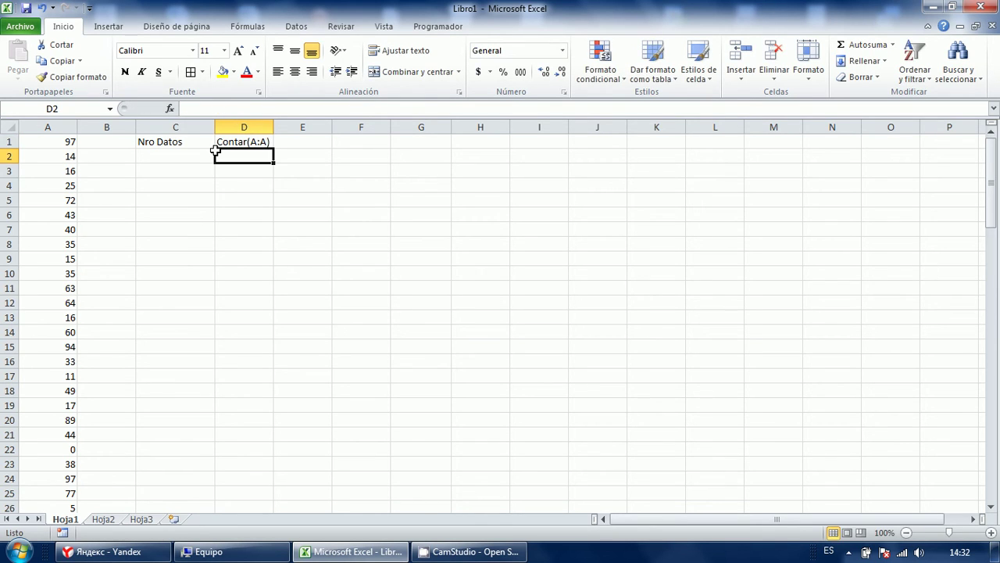
{"action": "left_click", "coordinate": [216, 143]}
{"action": "double_click", "coordinate": [215, 143]}
{"action": "type", "text": "="}
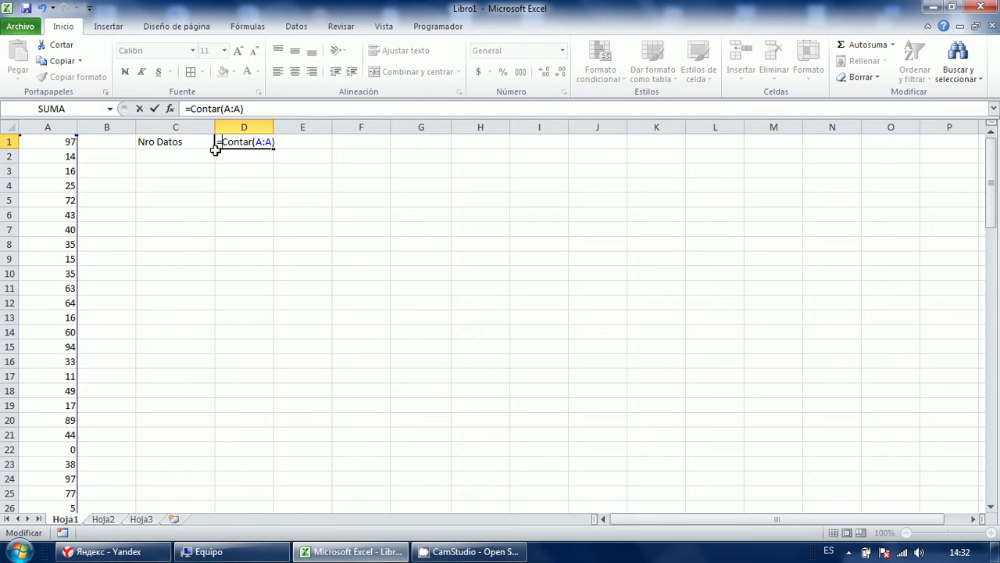
{"action": "key", "text": "Return"}
Step: Add the suma label in C2 with =SUMA(A1:A100) in D2, giving 4734
{"action": "left_click", "coordinate": [214, 145]}
{"action": "left_click", "coordinate": [214, 154]}
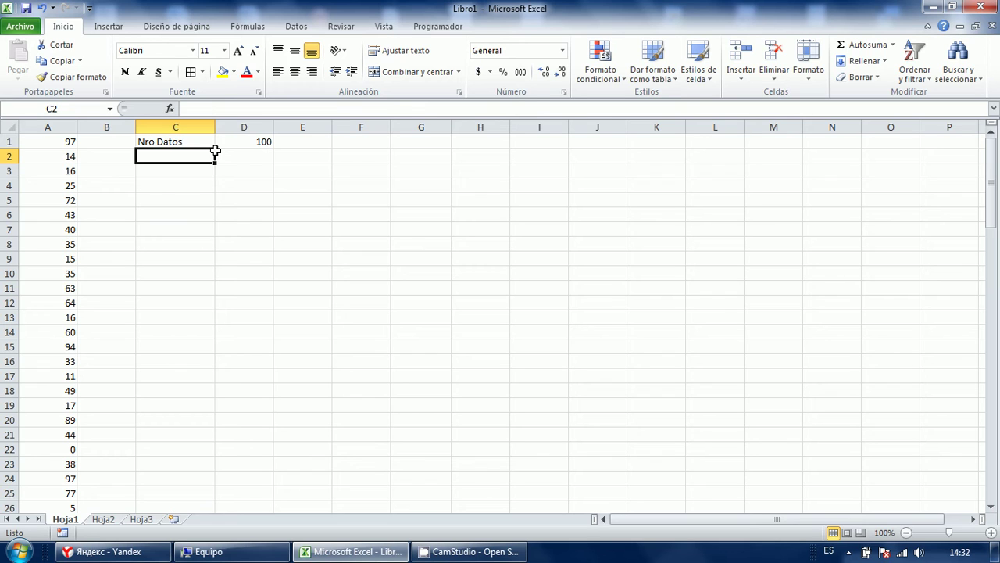
{"action": "type", "text": "suma"}
{"action": "key", "text": "Return"}
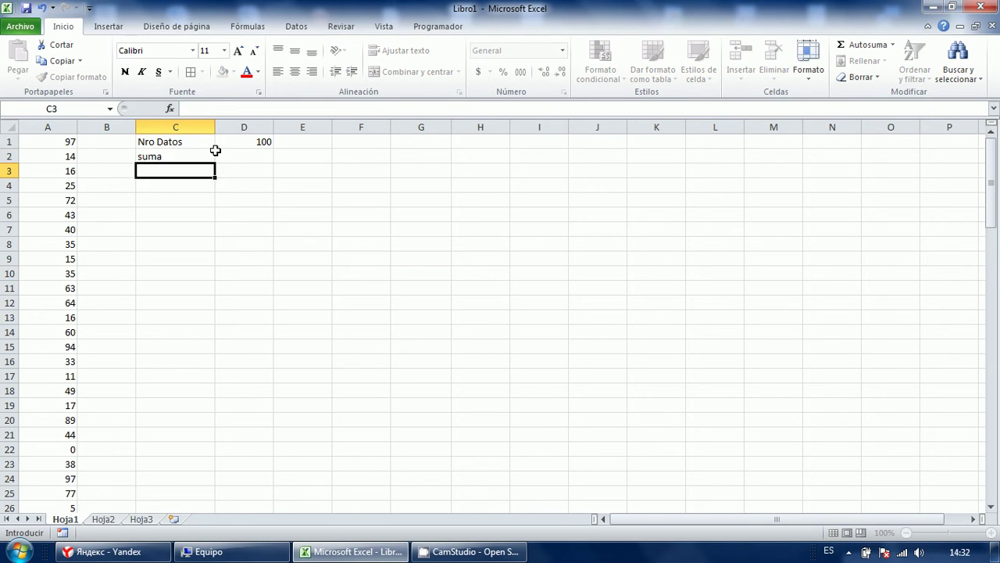
{"action": "left_click", "coordinate": [216, 153]}
{"action": "type", "text": "=suma"}
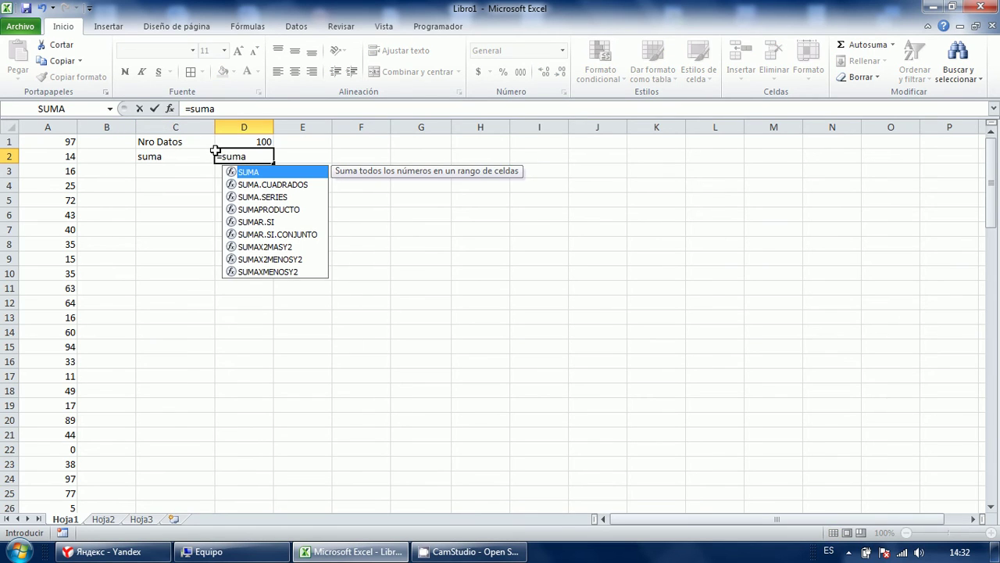
{"action": "type", "text": "("}
{"action": "type", "text": "a1:a100"}
{"action": "key", "text": "Return"}
Step: Add Promedio in C3 with =PROMEDIO(A1:A100) in D3, giving 47.34
{"action": "key", "text": "Left"}
{"action": "key", "text": "Up"}
{"action": "key", "text": "Left"}
{"action": "key", "text": "Down"}
{"action": "key", "text": "Right"}
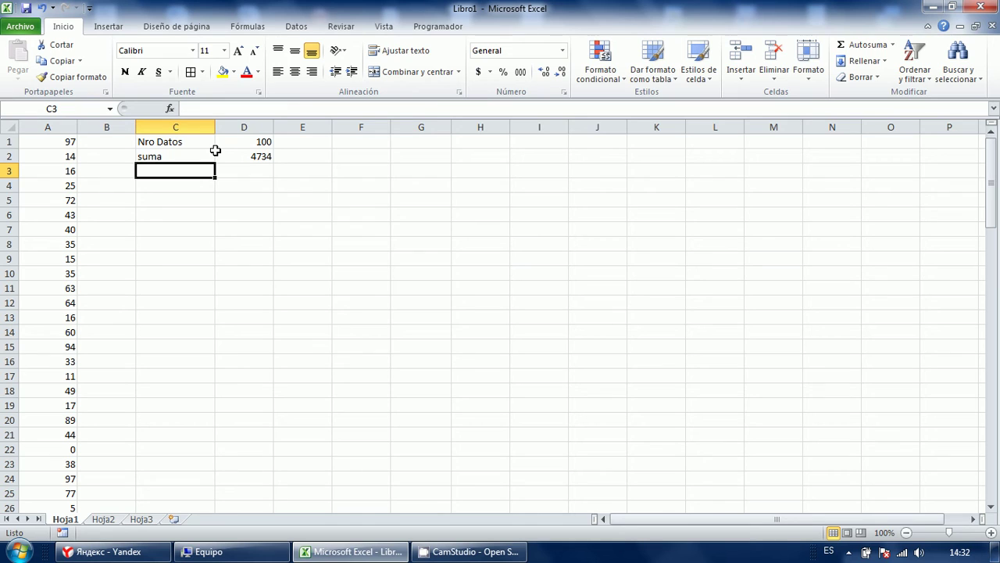
{"action": "type", "text": "Promedio"}
{"action": "key", "text": "Tab"}
{"action": "type", "text": "="}
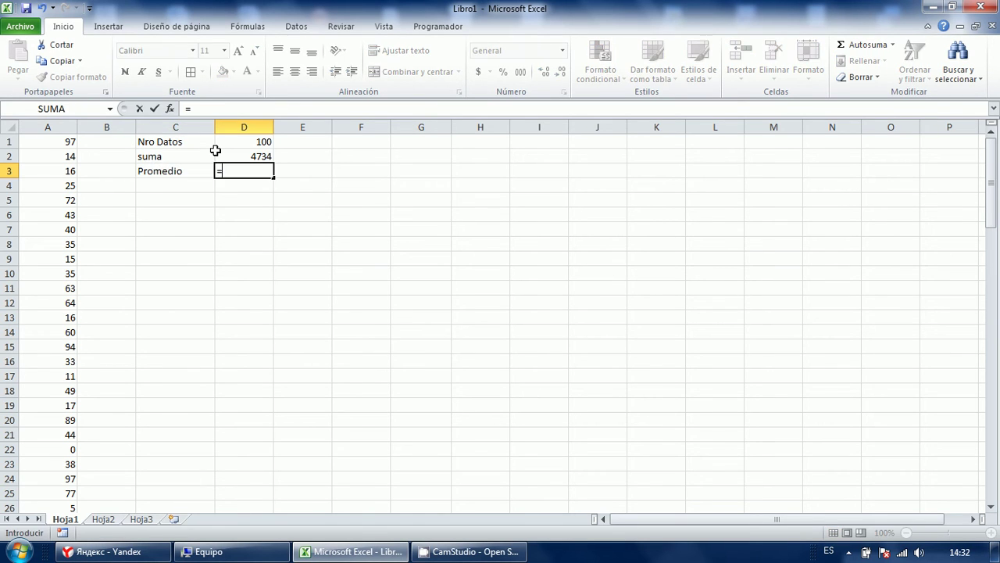
{"action": "type", "text": "pro"}
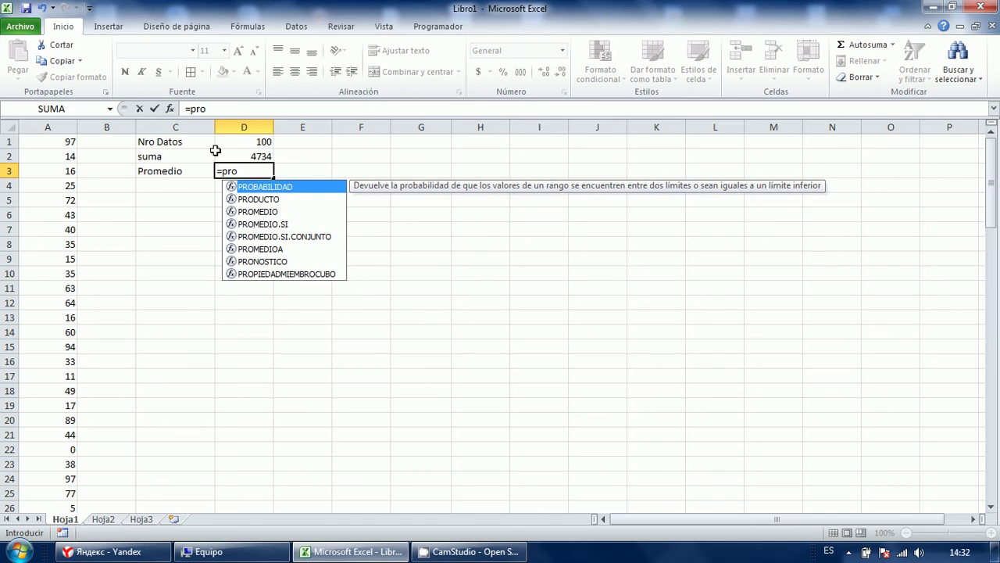
{"action": "key", "text": "Down"}
{"action": "key", "text": "Down"}
{"action": "key", "text": "Tab"}
{"action": "type", "text": "a"}
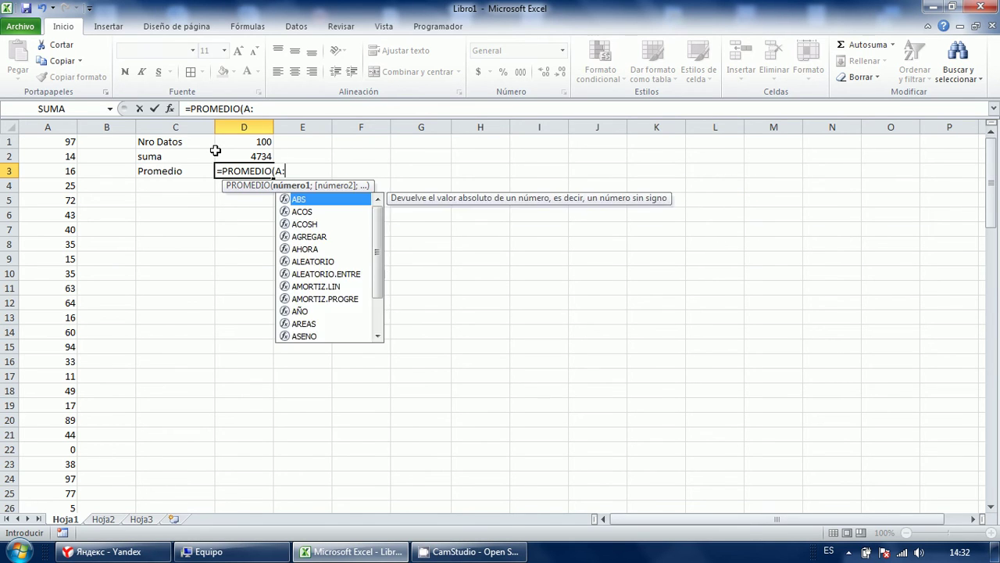
{"action": "type", "text": "1:a100"}
{"action": "key", "text": "Return"}
{"action": "key", "text": "Left"}
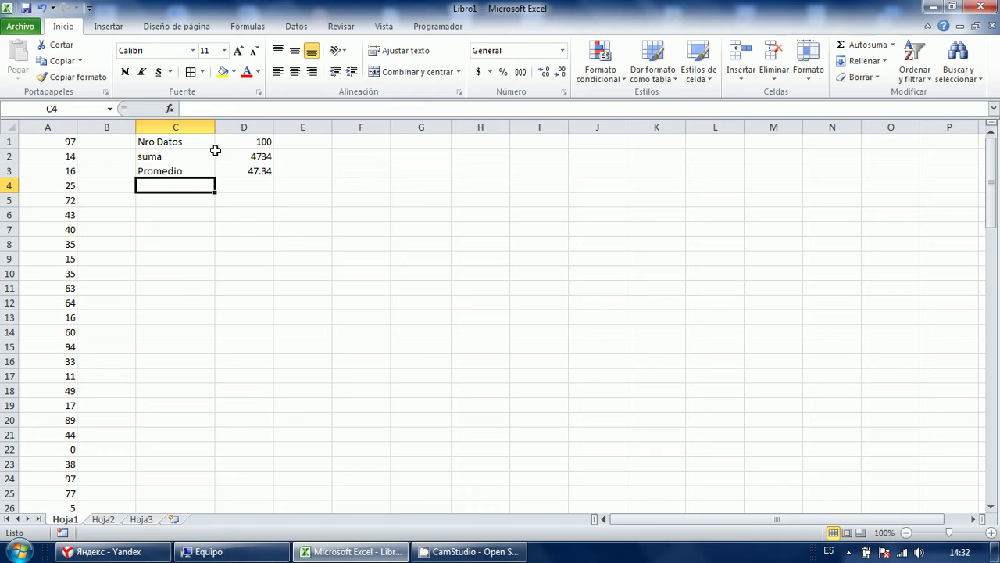
Step: Enter the var label in C4 and =VAR.P(A:A) in D4, returning 800.6444
{"action": "type", "text": "var"}
{"action": "key", "text": "Right"}
{"action": "type", "text": "=var"}
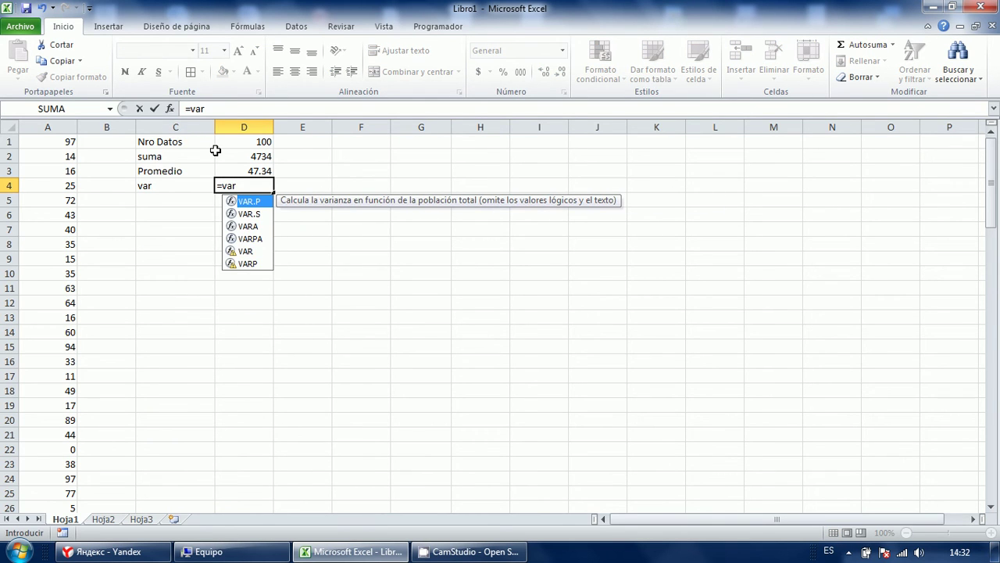
{"action": "key", "text": "Tab"}
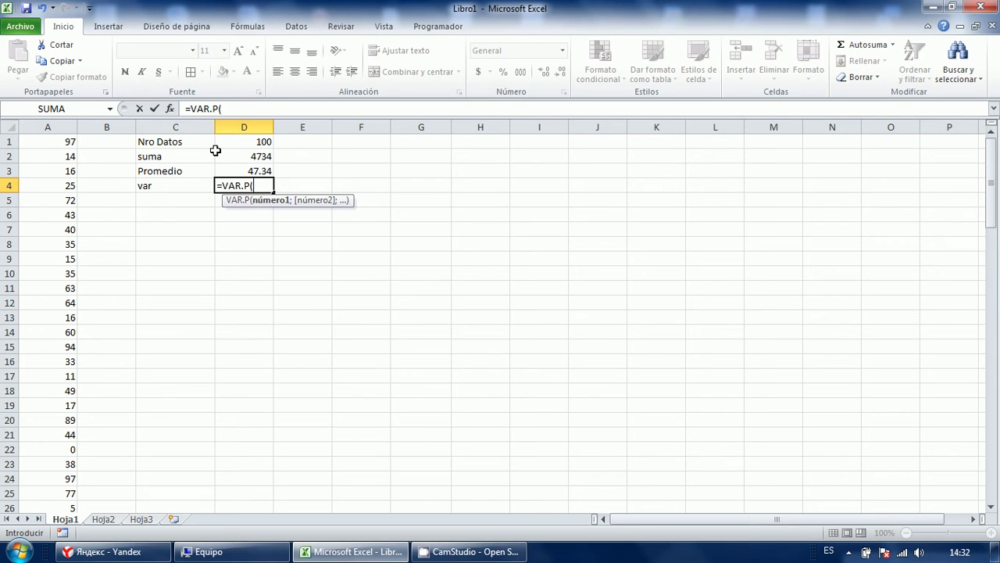
{"action": "type", "text": "A:A)"}
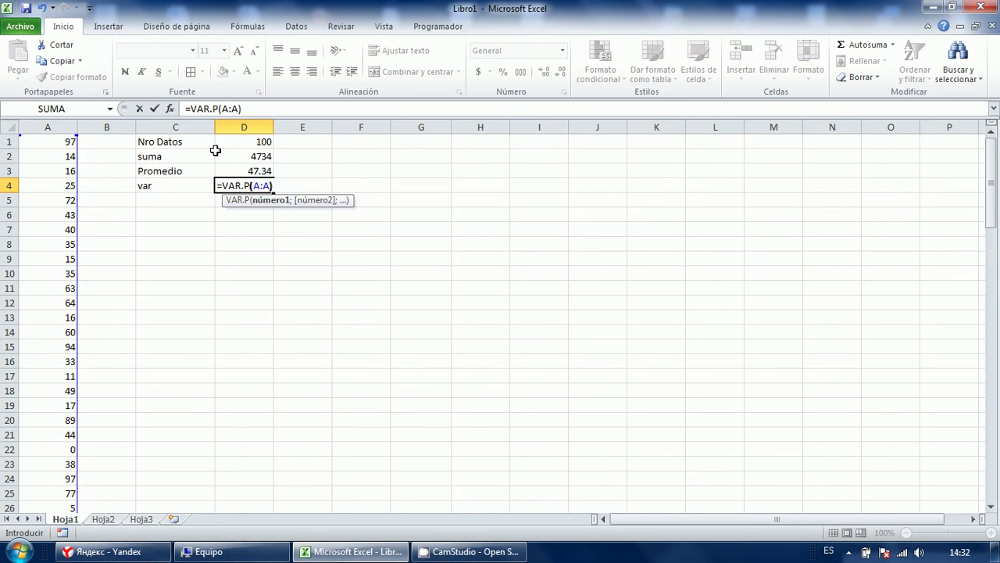
{"action": "key", "text": "Return"}
{"action": "key", "text": "Up"}
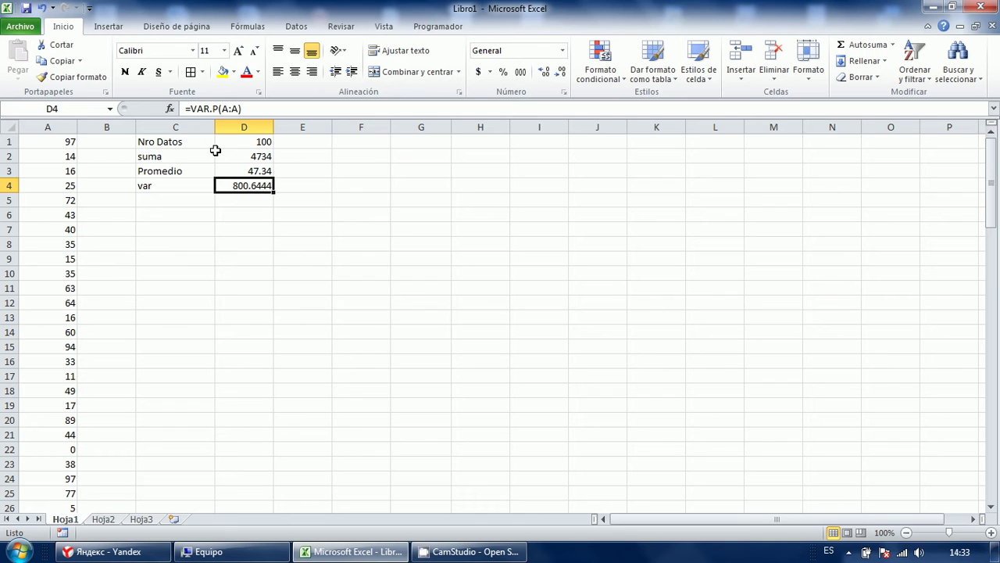
Step: Inspect the D3 average formula and recommit it unchanged
{"action": "key", "text": "Up"}
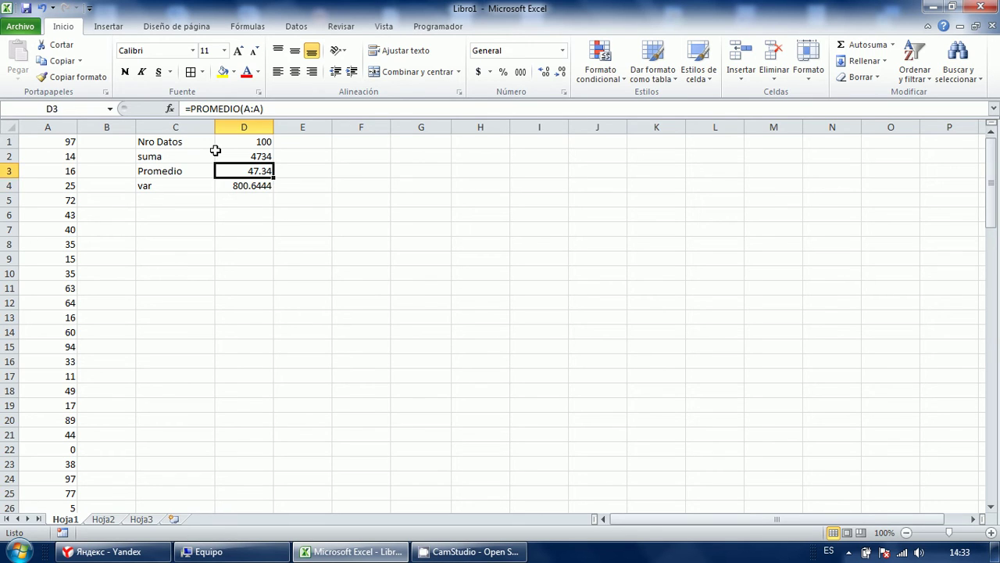
{"action": "key", "text": "F2"}
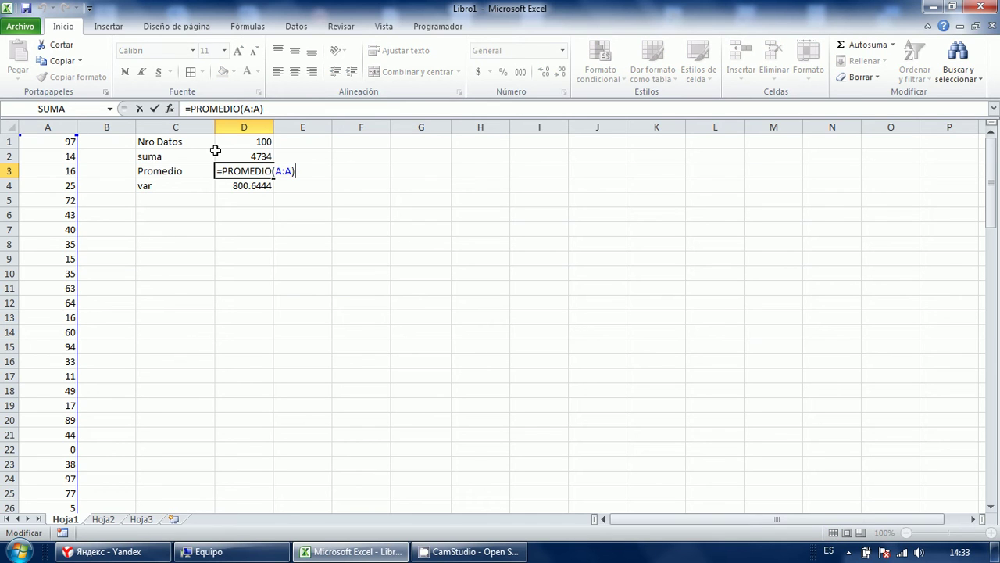
{"action": "key", "text": "ctrl+Return"}
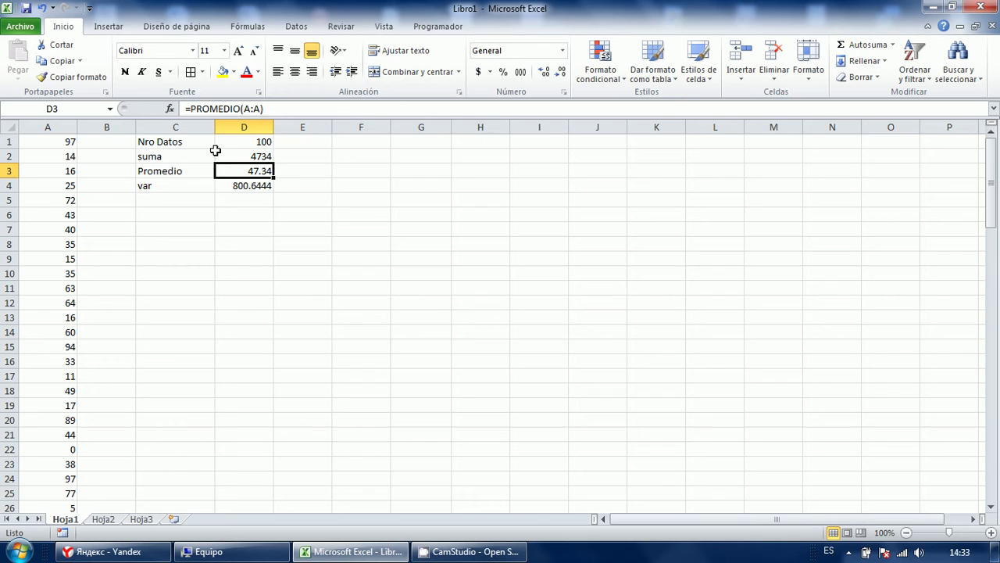
Step: Label C5 Desvt and enter =RAIZ(D4) in D5, the variance's square root
{"action": "key", "text": "Down"}
{"action": "key", "text": "Down"}
{"action": "key", "text": "Left"}
{"action": "type", "text": "Var"}
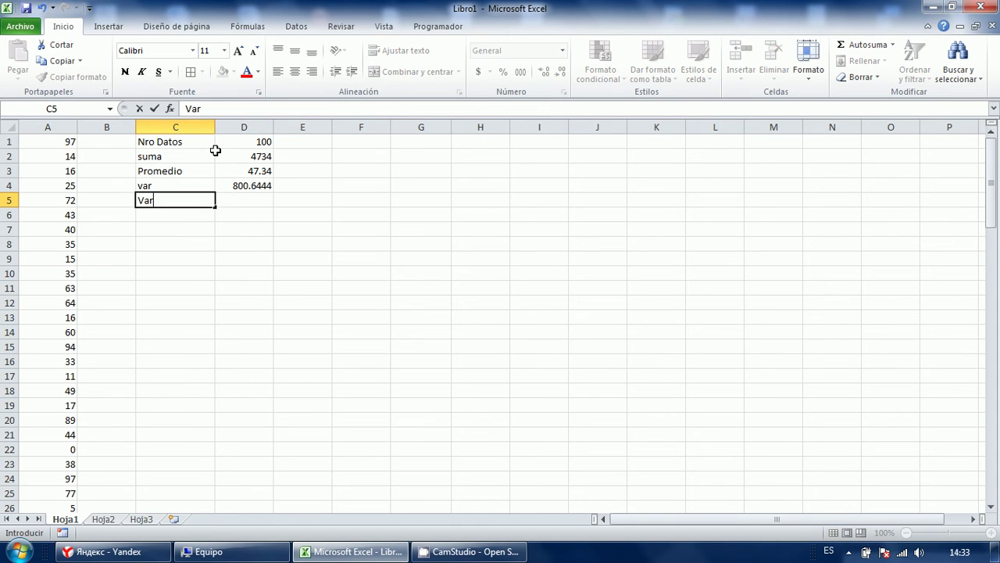
{"action": "key", "text": "Right"}
{"action": "type", "text": "=raiz"}
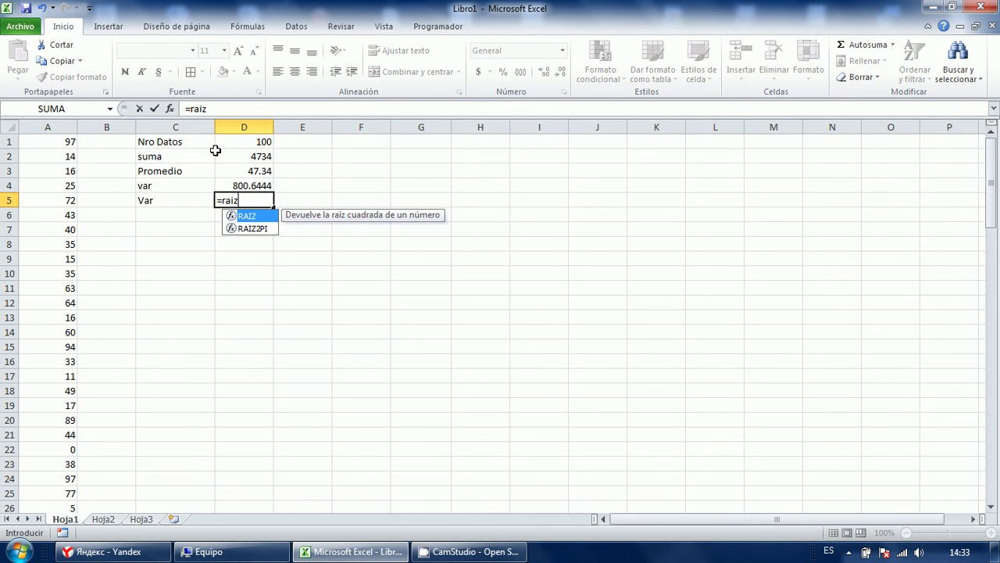
{"action": "type", "text": "("}
{"action": "key", "text": "Up"}
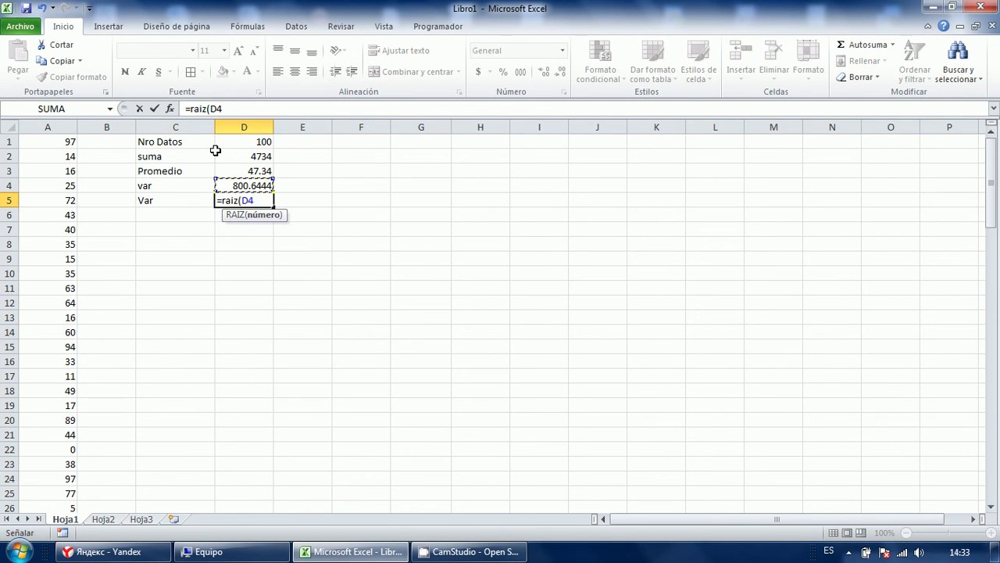
{"action": "type", "text": ")"}
{"action": "key", "text": "ctrl+Return"}
{"action": "key", "text": "Left"}
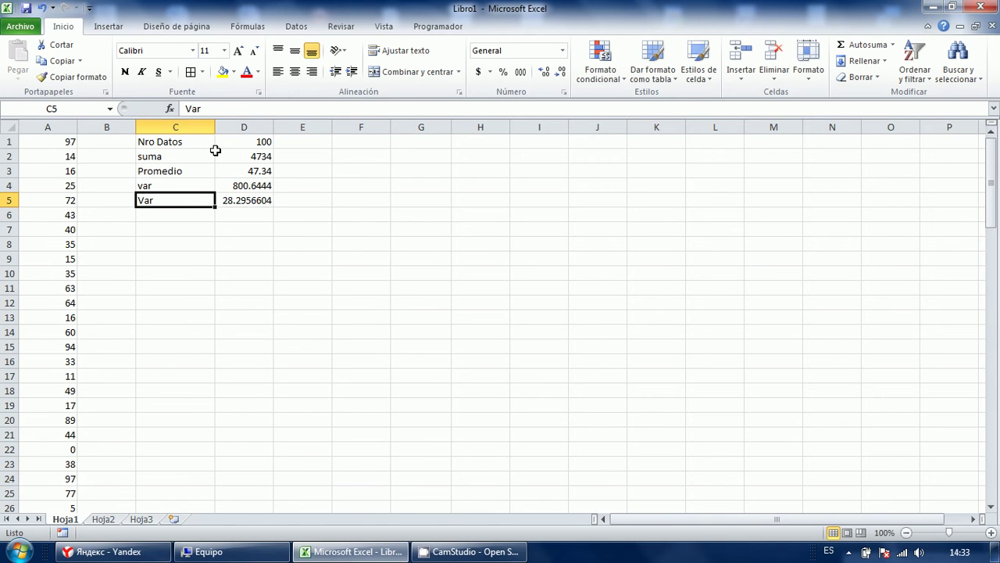
{"action": "type", "text": "Desvt"}
{"action": "key", "text": "Return"}
Step: Add a second Desvt row with =DESVEST.P(A:A) in D6, also giving 28.2956604
{"action": "type", "text": "D"}
{"action": "key", "text": "Right"}
{"action": "type", "text": "=desv"}
{"action": "key", "text": "Down"}
{"action": "key", "text": "Tab"}
{"action": "type", "text": "A:A)"}
{"action": "key", "text": "Return"}
{"action": "key", "text": "Up"}
{"action": "key", "text": "shift+Down"}
{"action": "key", "text": "Up"}
{"action": "key", "text": "Down"}
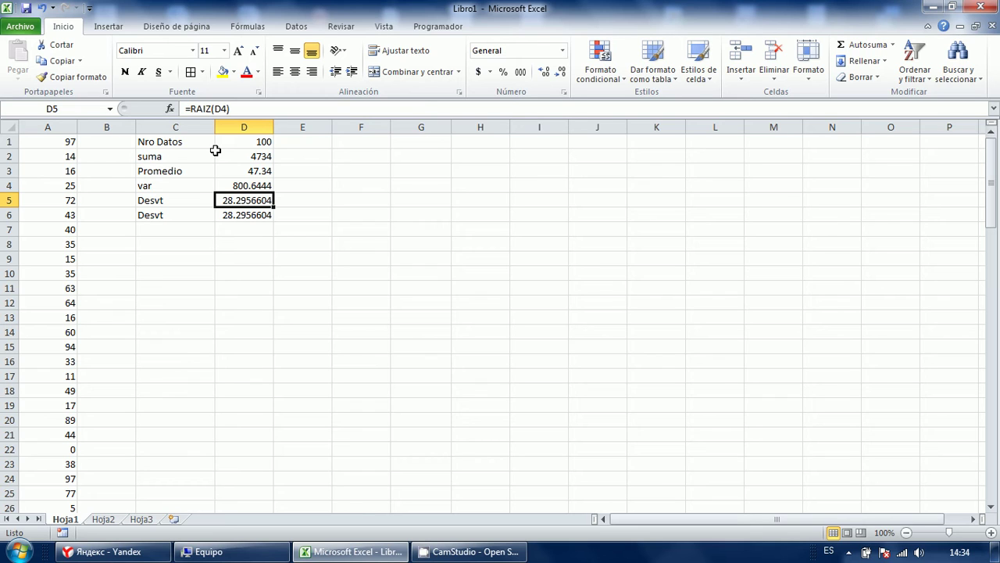
Step: Enter the Max label in C7
{"action": "key", "text": "Down"}
{"action": "key", "text": "Down"}
{"action": "key", "text": "Left"}
{"action": "type", "text": "Max"}
{"action": "key", "text": "Return"}
{"action": "key", "text": "Up"}
{"action": "key", "text": "Right"}
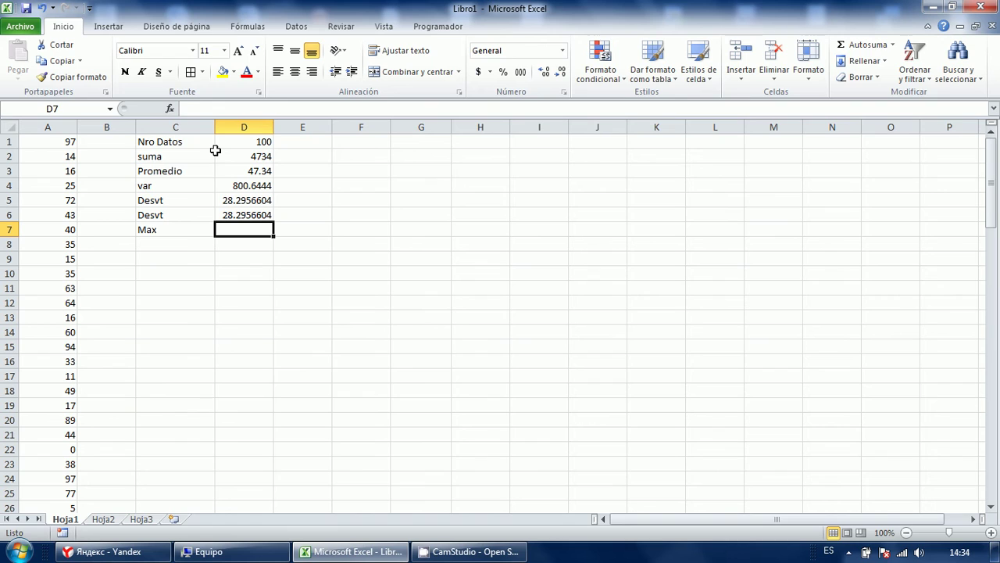
Step: Relabel C7 as Min and enter =MIN(A:A) in D7, giving 0
{"action": "type", "text": "="}
{"action": "key", "text": "Escape"}
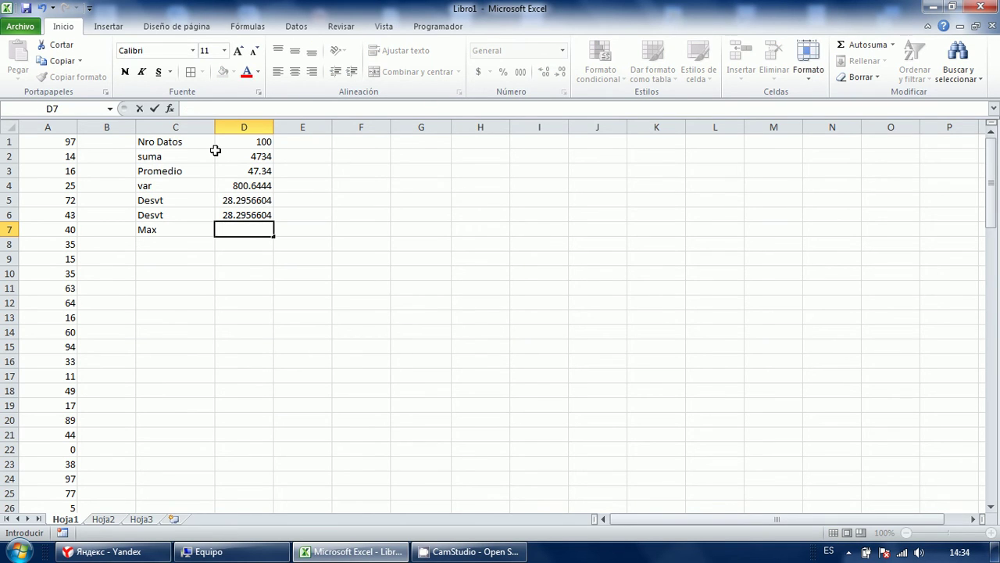
{"action": "key", "text": "Left"}
{"action": "type", "text": "Min"}
{"action": "key", "text": "Right"}
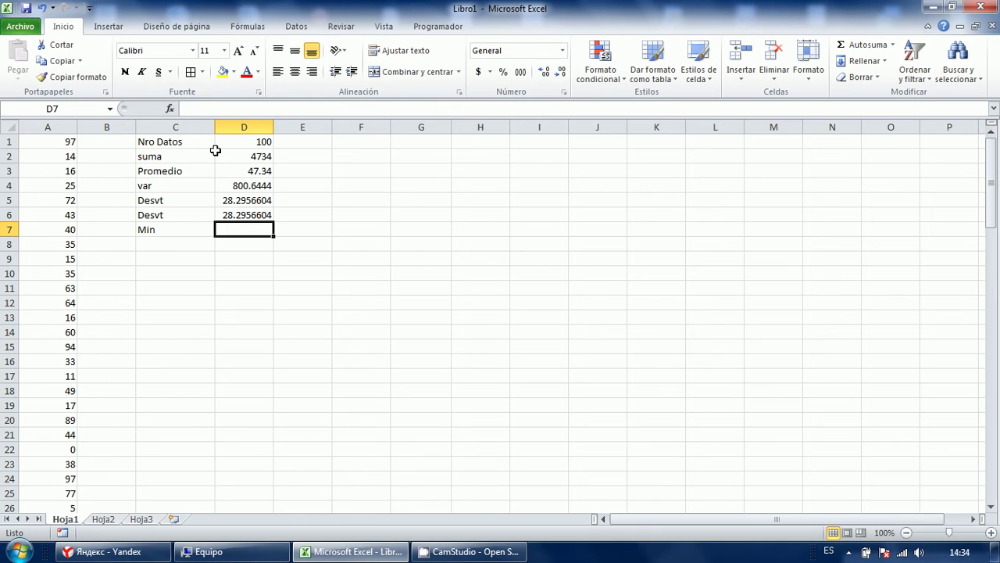
{"action": "type", "text": "=Min)"}
{"action": "key", "text": "BackSpace"}
{"action": "type", "text": "(a:a)"}
{"action": "key", "text": "Return"}
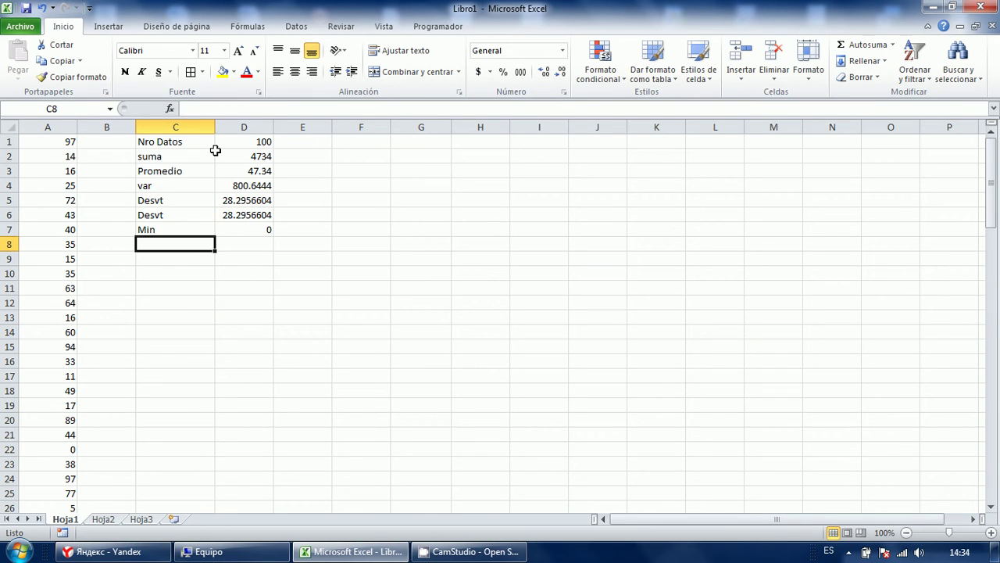
Step: Add a max label in C8 with =MAX(A:A) in D8, giving 97
{"action": "type", "text": "max"}
{"action": "key", "text": "Tab"}
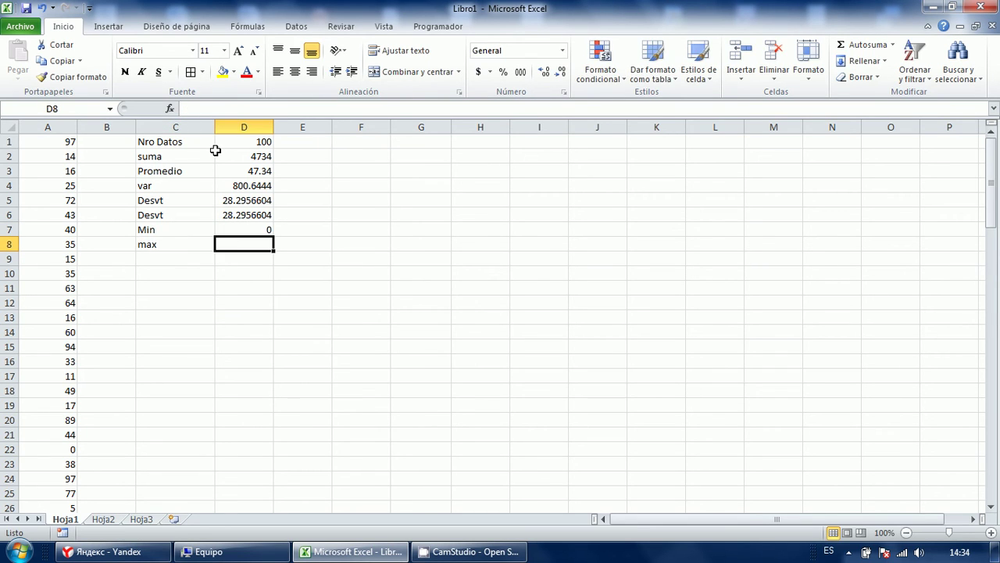
{"action": "type", "text": "=max("}
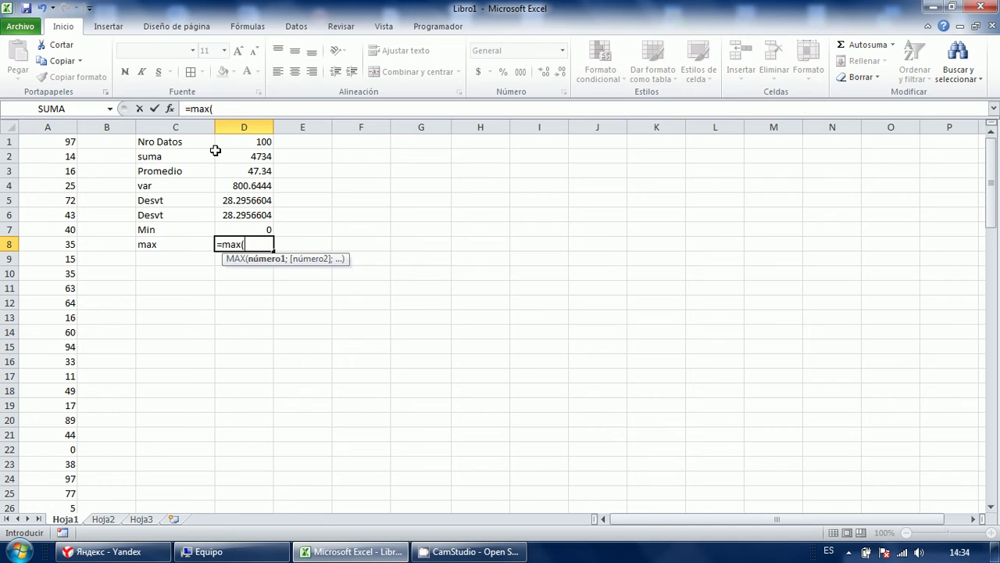
{"action": "type", "text": "A:A)"}
{"action": "key", "text": "Return"}
{"action": "key", "text": "Up"}
{"action": "key", "text": "Up"}
{"action": "key", "text": "shift+Down"}
{"action": "key", "text": "shift+Up"}
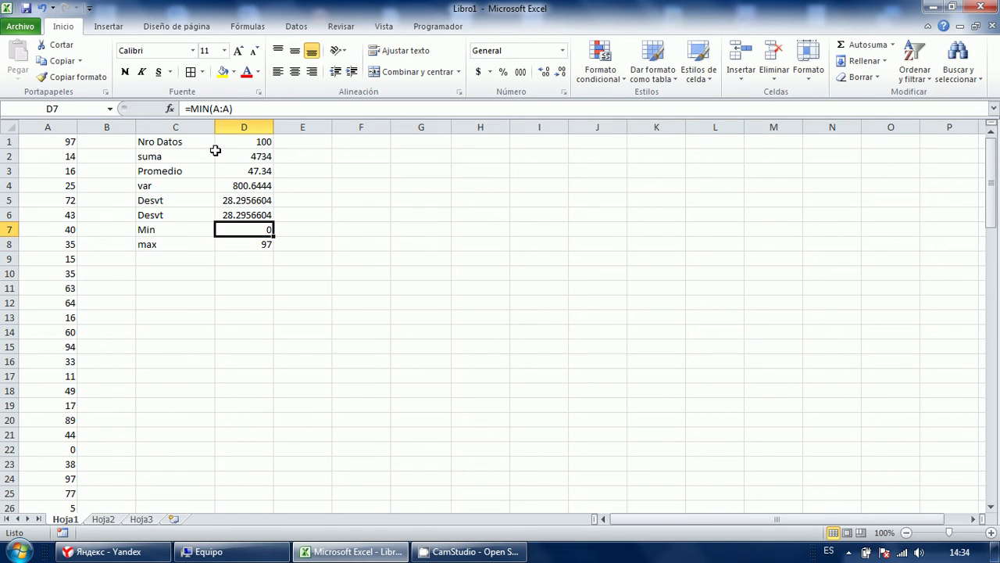
{"action": "key", "text": "Up"}
{"action": "key", "text": "Down"}
{"action": "key", "text": "Down"}
{"action": "key", "text": "Down"}
Step: Enter the label 'nro interva' in C9
{"action": "key", "text": "Left"}
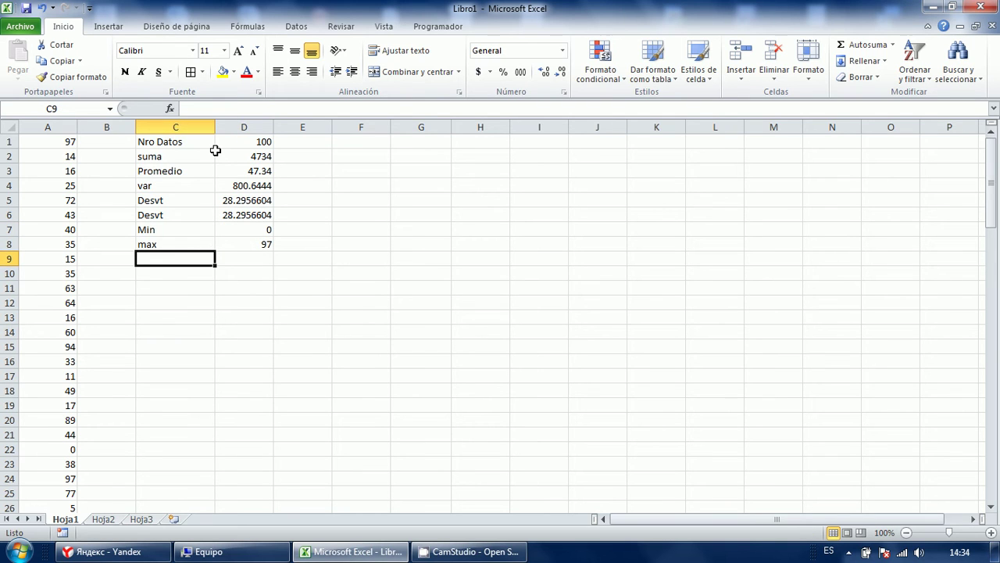
{"action": "type", "text": "nro inter"}
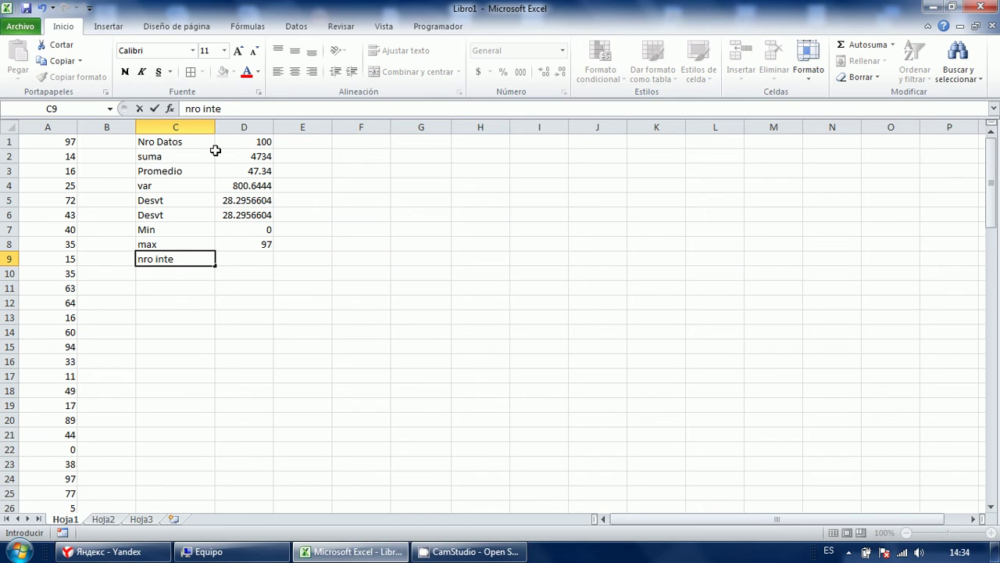
{"action": "type", "text": "va"}
{"action": "key", "text": "Return"}
{"action": "key", "text": "Up"}
{"action": "key", "text": "Right"}
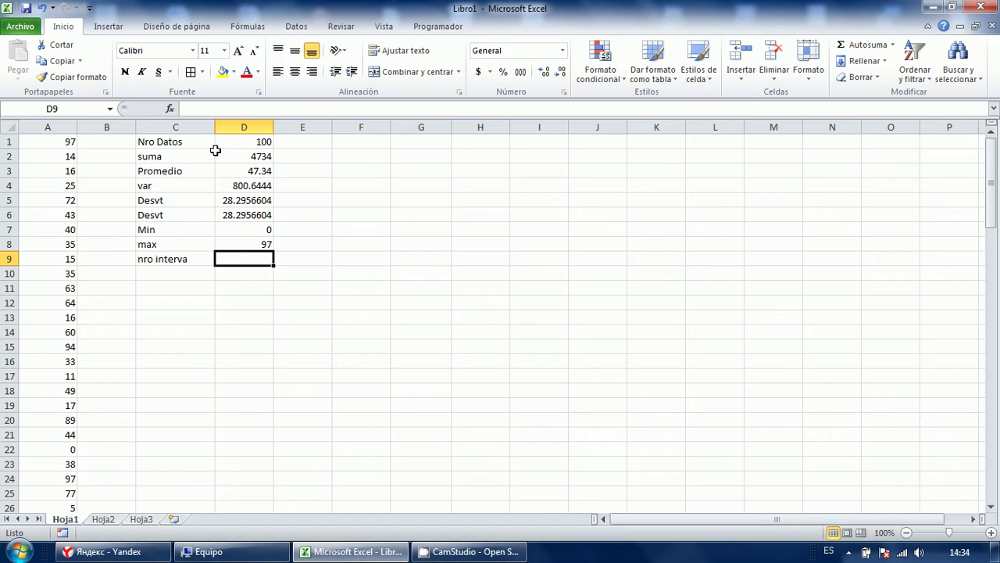
Step: Compute the interval count =RAIZ(D1) in D9, giving 10
{"action": "type", "text": "=rai"}
{"action": "key", "text": "Tab"}
{"action": "key", "text": "Up"}
{"action": "key", "text": "Up"}
{"action": "key", "text": "Up"}
{"action": "key", "text": "Up"}
{"action": "key", "text": "Up"}
{"action": "key", "text": "Up"}
{"action": "type", "text": ")"}
{"action": "key", "text": "ctrl+Return"}
{"action": "key", "text": "F2"}
{"action": "key", "text": "Tab"}
{"action": "key", "text": "Right"}
{"action": "key", "text": "Up"}
{"action": "key", "text": "Up"}
{"action": "key", "text": "Up"}
{"action": "key", "text": "Up"}
{"action": "key", "text": "Up"}
{"action": "key", "text": "Right"}
{"action": "key", "text": "Left"}
{"action": "key", "text": "Up"}
Step: Head G3 'intervalo' and fill interval numbers 1 to 10 down G4:G13
{"action": "key", "text": "Right"}
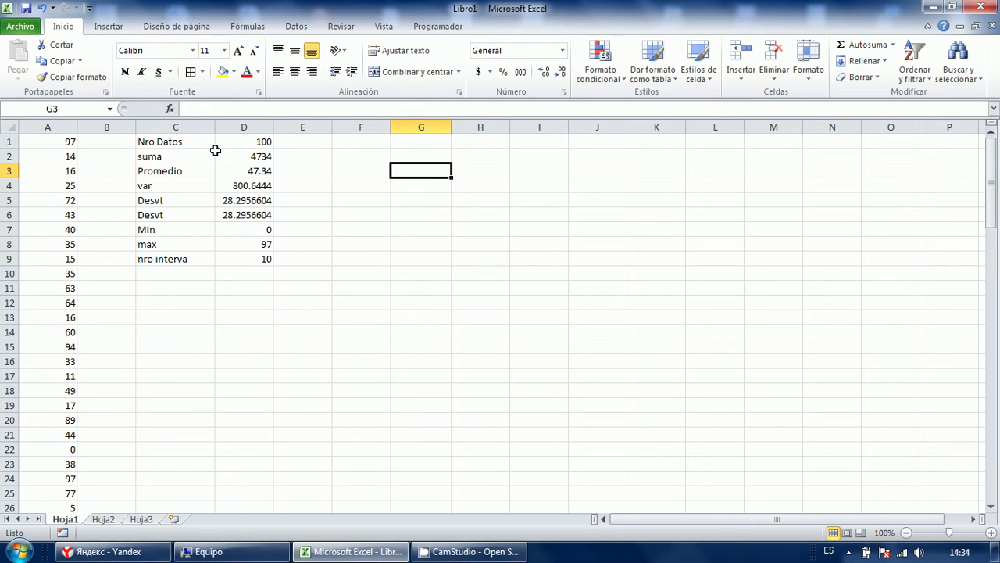
{"action": "type", "text": "intervalo"}
{"action": "key", "text": "Return"}
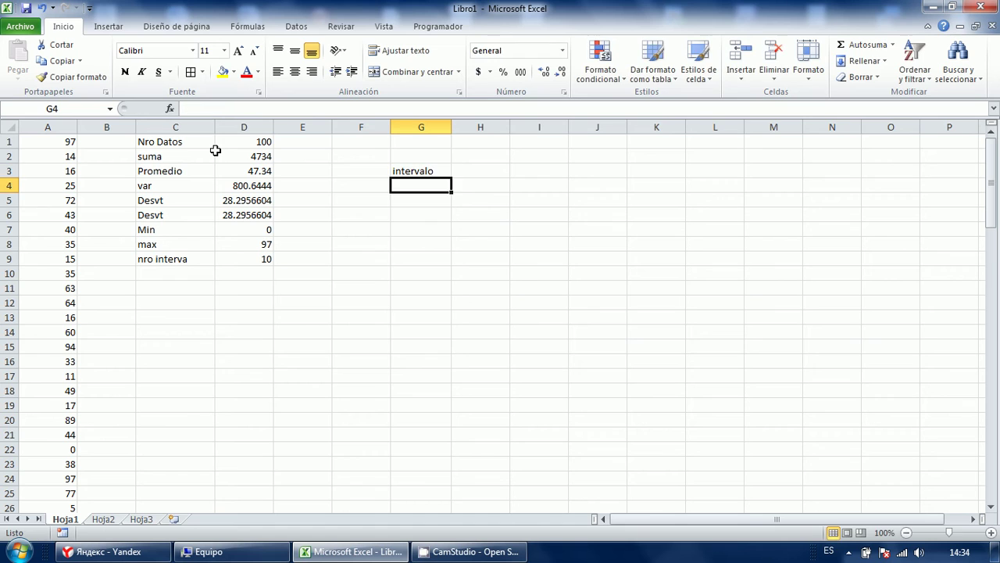
{"action": "type", "text": "1"}
{"action": "key", "text": "Return"}
{"action": "type", "text": "2"}
{"action": "key", "text": "Return"}
{"action": "key", "text": "Up"}
{"action": "key", "text": "Up"}
{"action": "key", "text": "shift+Down"}
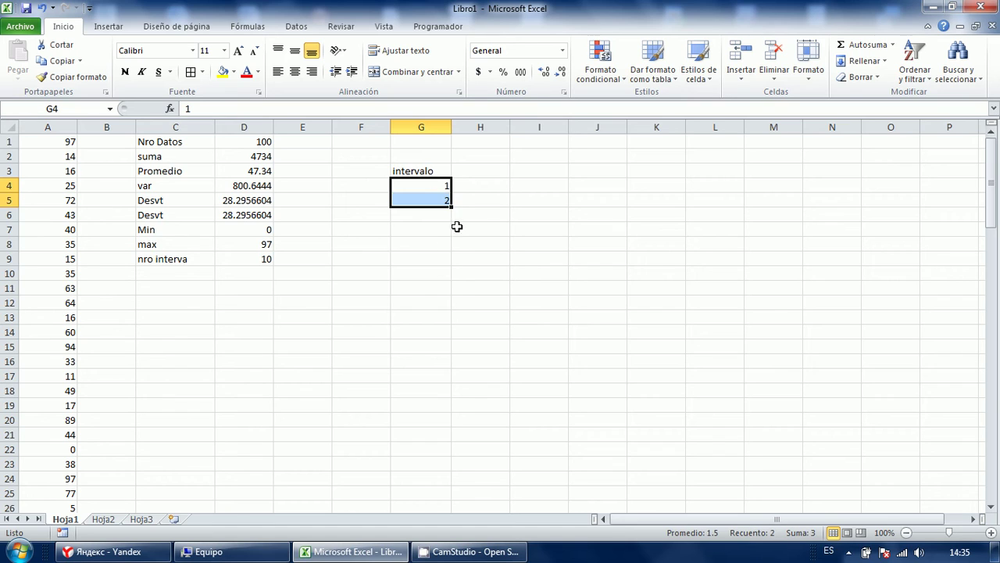
{"action": "left_click_drag", "start_coordinate": [451, 208], "coordinate": [450, 271]}
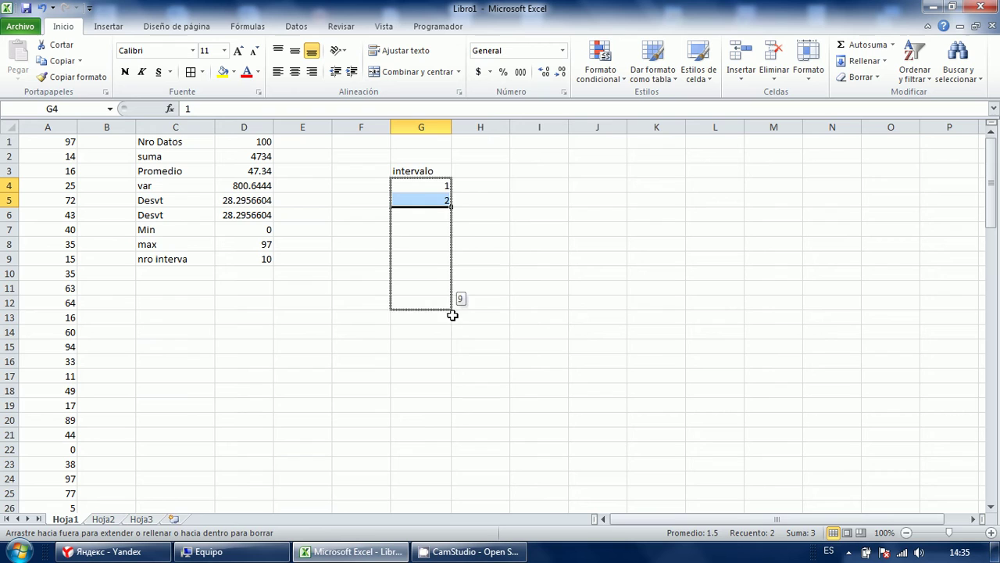
{"action": "left_click_drag", "start_coordinate": [450, 271], "coordinate": [452, 322]}
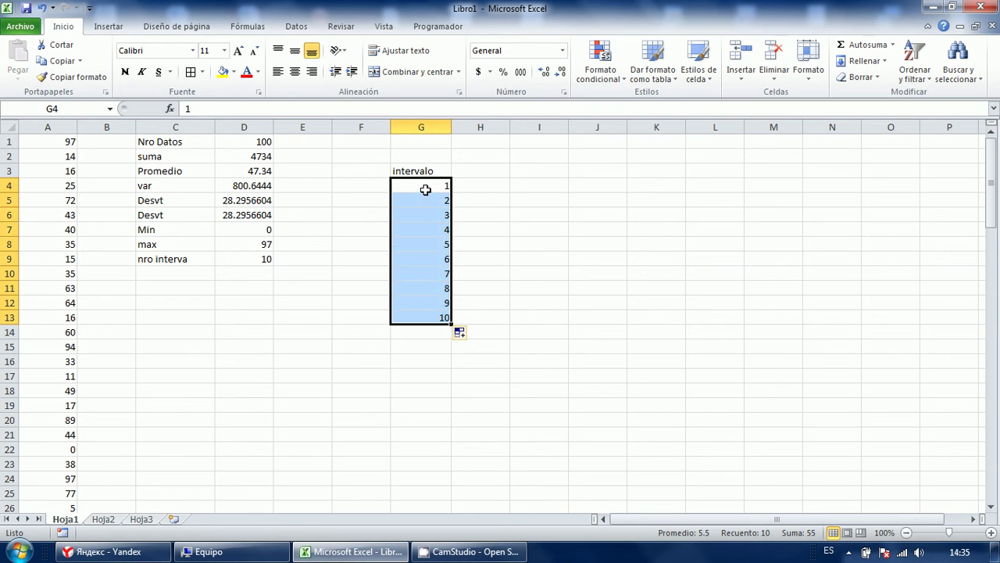
{"action": "left_click_drag", "start_coordinate": [425, 189], "coordinate": [427, 312]}
{"action": "left_click", "coordinate": [476, 170]}
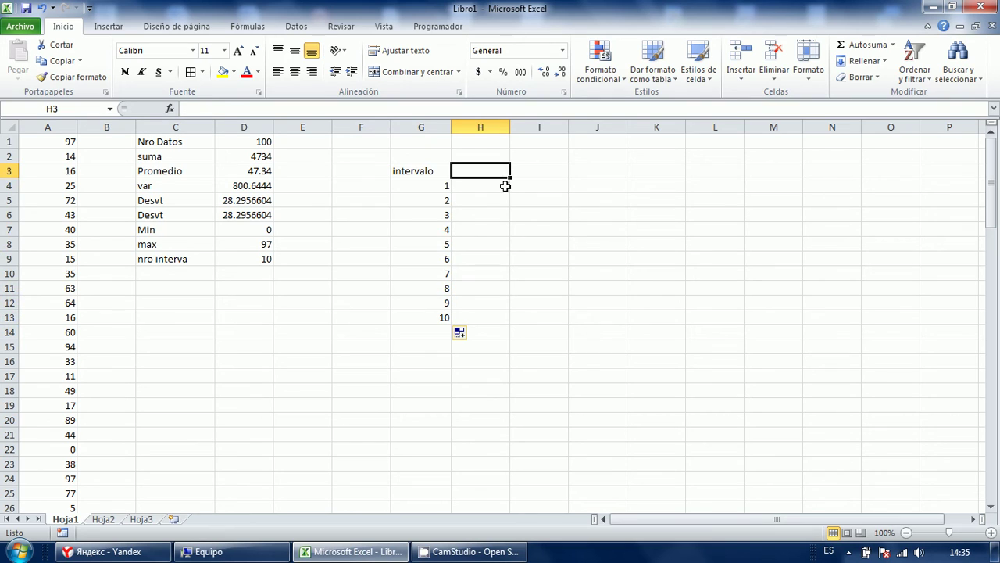
Step: Label C10 as Amplit, replacing the initial Rango label
{"action": "left_click", "coordinate": [205, 275]}
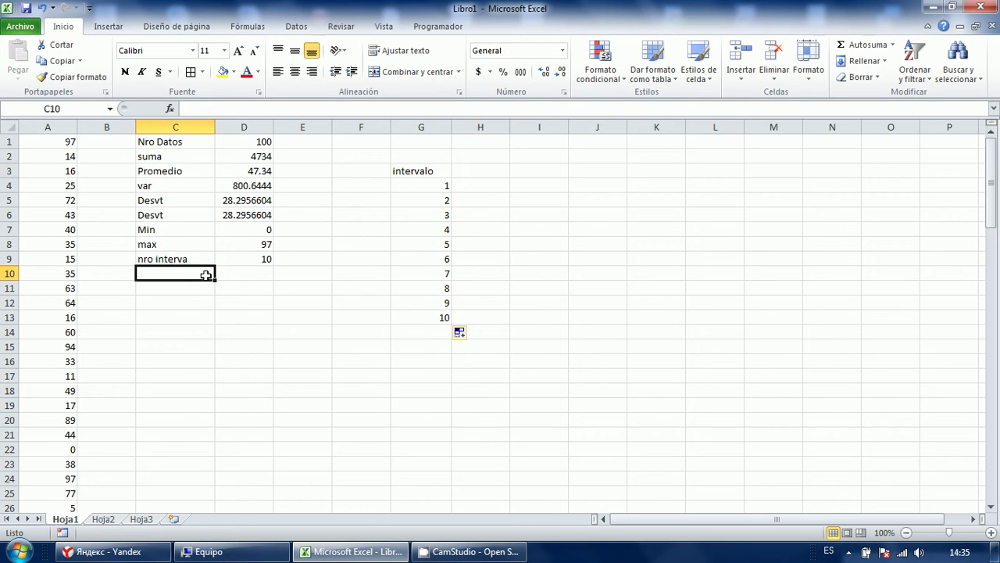
{"action": "type", "text": "Rango"}
{"action": "key", "text": "Return"}
{"action": "key", "text": "Up"}
{"action": "type", "text": "Ampl"}
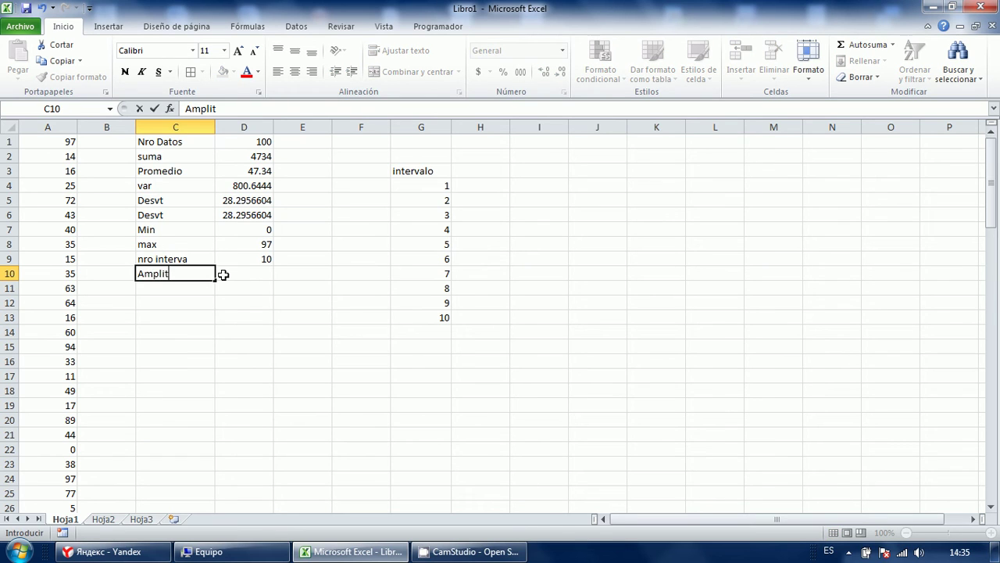
{"action": "left_click", "coordinate": [222, 274]}
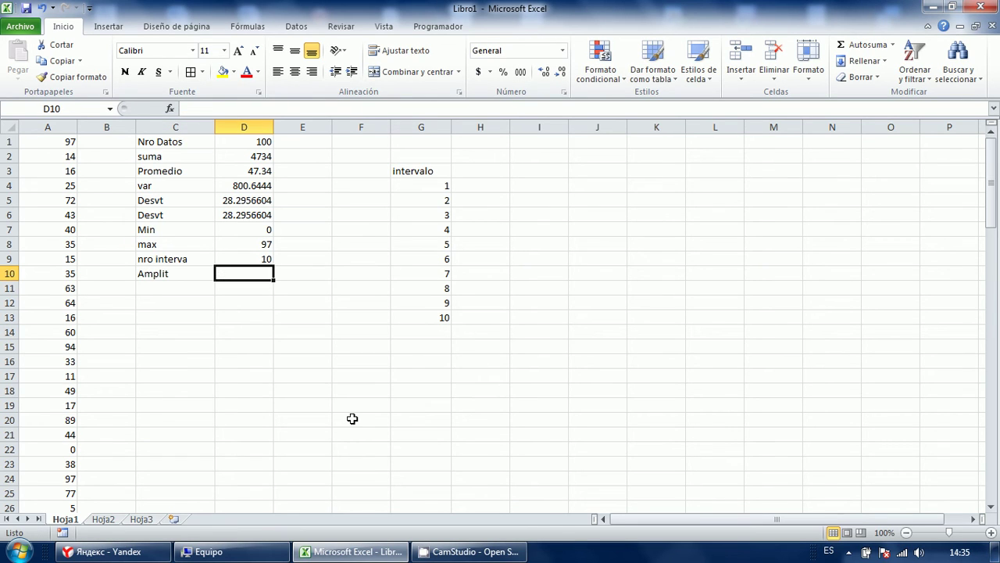
Step: Enter =(D8-D7)/D9 in D10, giving an interval width of 9.7
{"action": "type", "text": "=("}
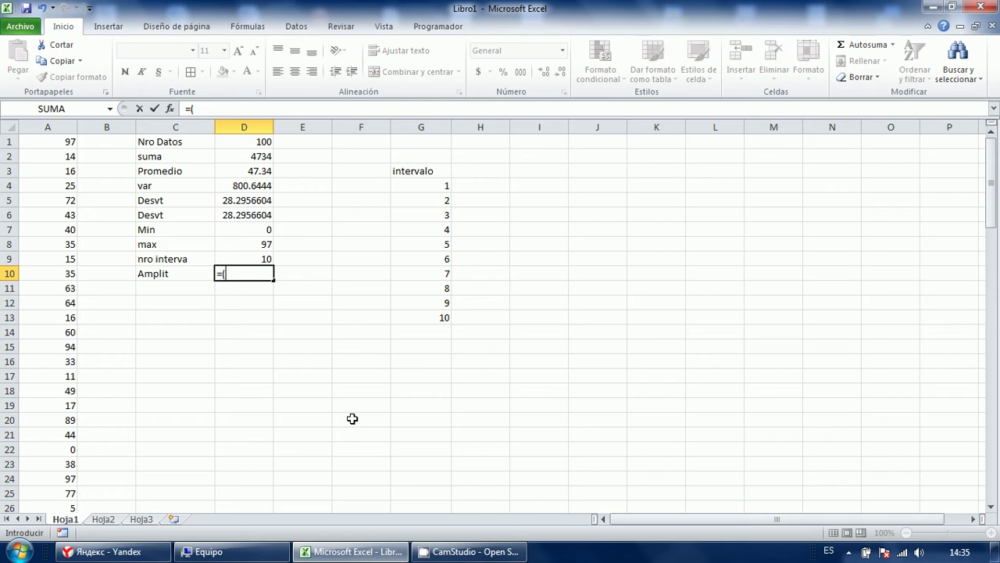
{"action": "key", "text": "Up"}
{"action": "key", "text": "Up"}
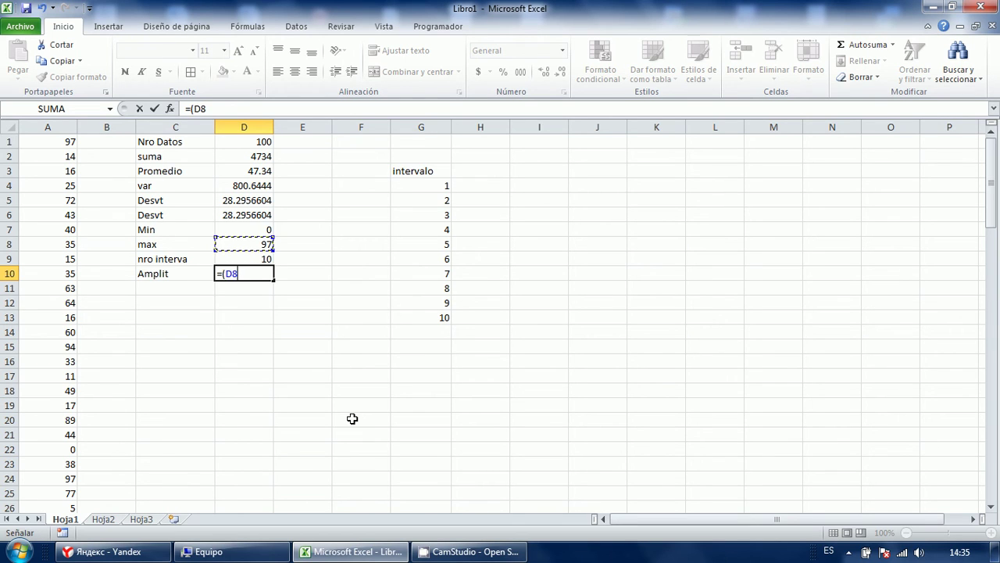
{"action": "type", "text": "-"}
{"action": "key", "text": "Up"}
{"action": "key", "text": "Up"}
{"action": "key", "text": "Up"}
{"action": "type", "text": ")"}
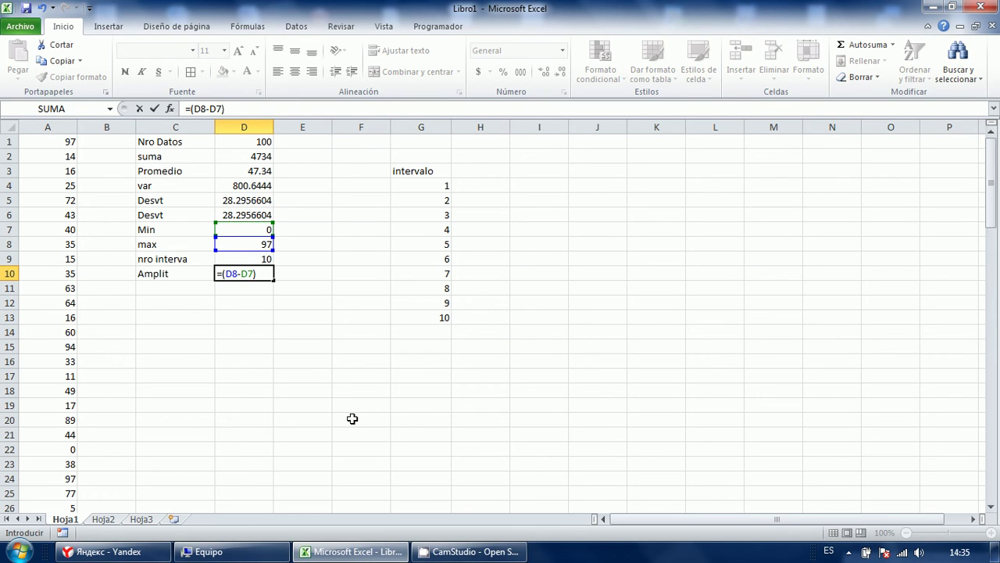
{"action": "key", "text": "Up"}
{"action": "key", "text": "Return"}
{"action": "key", "text": "Up"}
{"action": "key", "text": "F2"}
{"action": "key", "text": "Escape"}
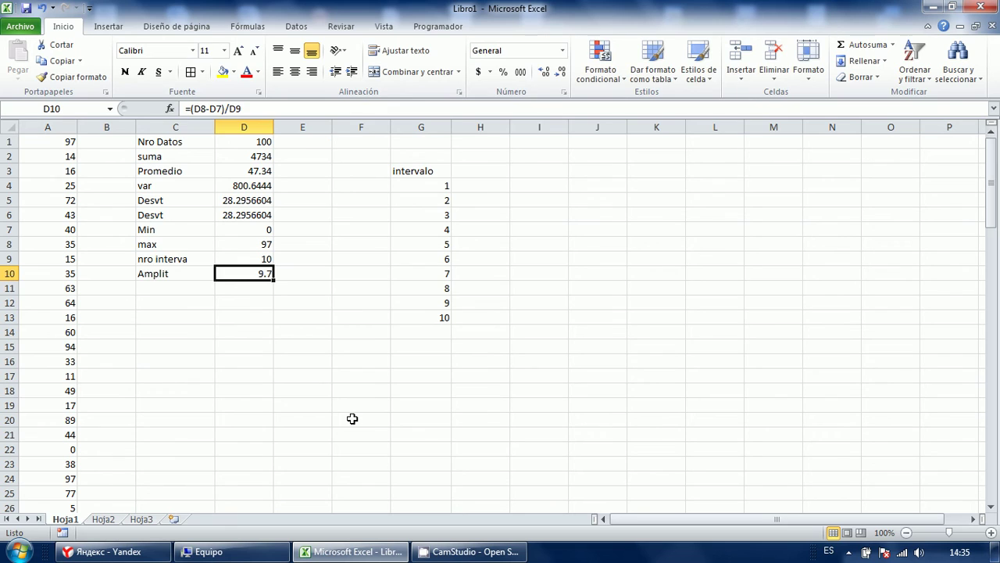
Step: Type the headings Min, Max and MC in H3:J3
{"action": "key", "text": "Right"}
{"action": "key", "text": "Right"}
{"action": "key", "text": "Right"}
{"action": "key", "text": "Up"}
{"action": "key", "text": "Up"}
{"action": "key", "text": "Up"}
{"action": "key", "text": "Up"}
{"action": "key", "text": "Up"}
{"action": "key", "text": "Left"}
{"action": "key", "text": "Up"}
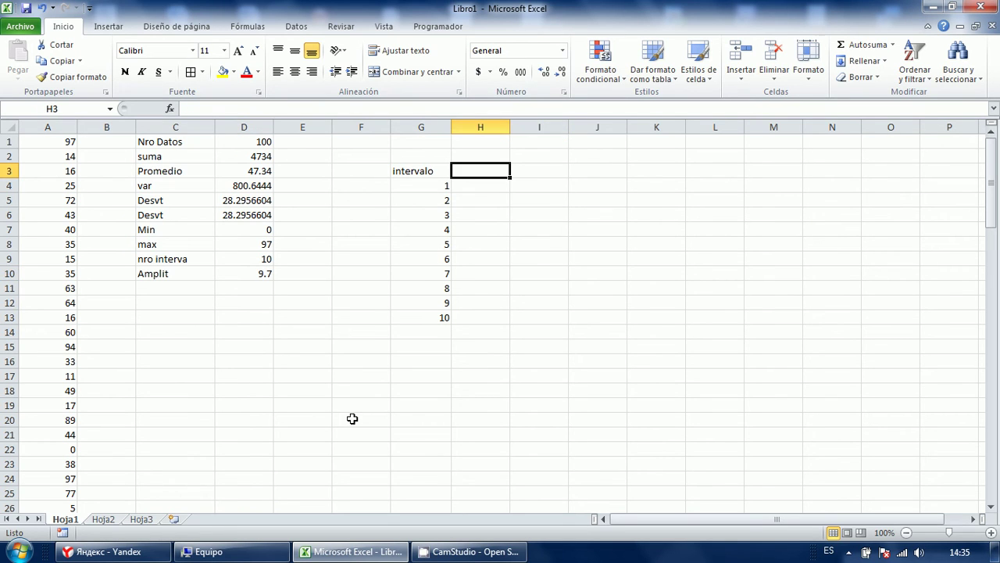
{"action": "type", "text": "Min"}
{"action": "key", "text": "Tab"}
{"action": "type", "text": "Max"}
{"action": "key", "text": "Tab"}
{"action": "type", "text": "MC"}
{"action": "key", "text": "Down"}
{"action": "key", "text": "Left"}
{"action": "key", "text": "Left"}
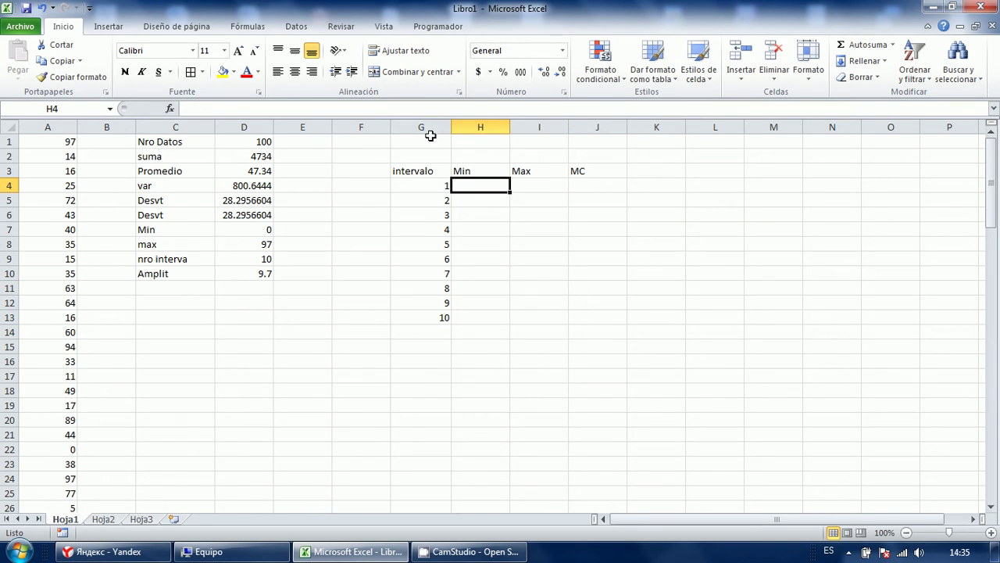
Step: Give columns G:J equal width and apply All Borders to G4:J13
{"action": "left_click_drag", "start_coordinate": [460, 140], "coordinate": [547, 139]}
{"action": "left_click_drag", "start_coordinate": [421, 127], "coordinate": [594, 126]}
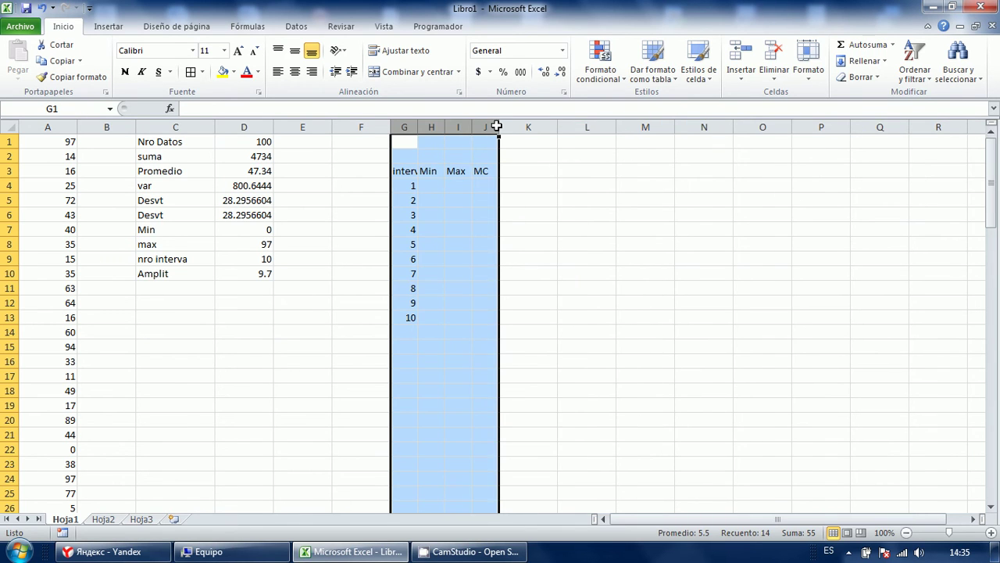
{"action": "left_click_drag", "start_coordinate": [497, 126], "coordinate": [511, 129]}
{"action": "left_click", "coordinate": [469, 187]}
{"action": "left_click_drag", "start_coordinate": [422, 186], "coordinate": [563, 317]}
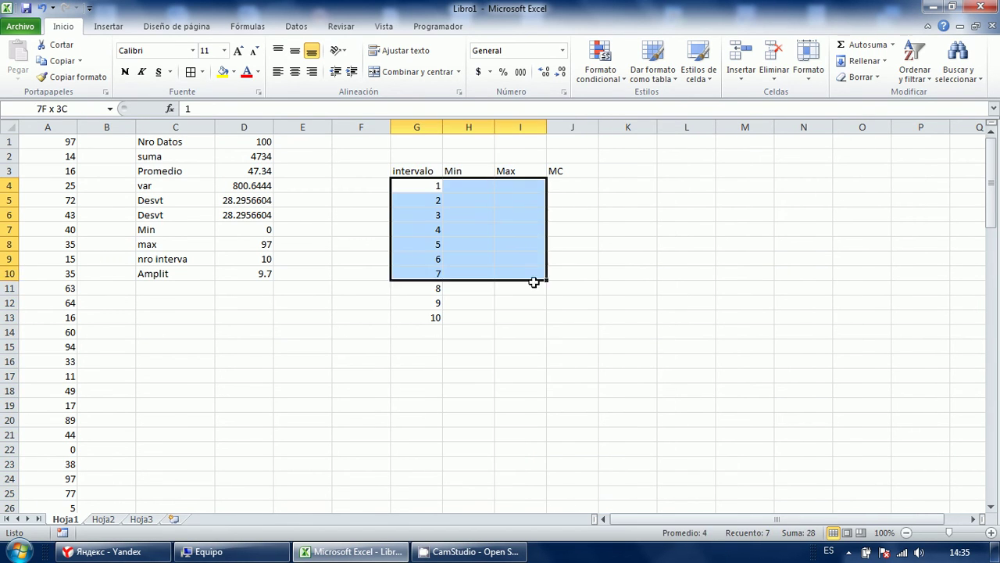
{"action": "left_click", "coordinate": [192, 71]}
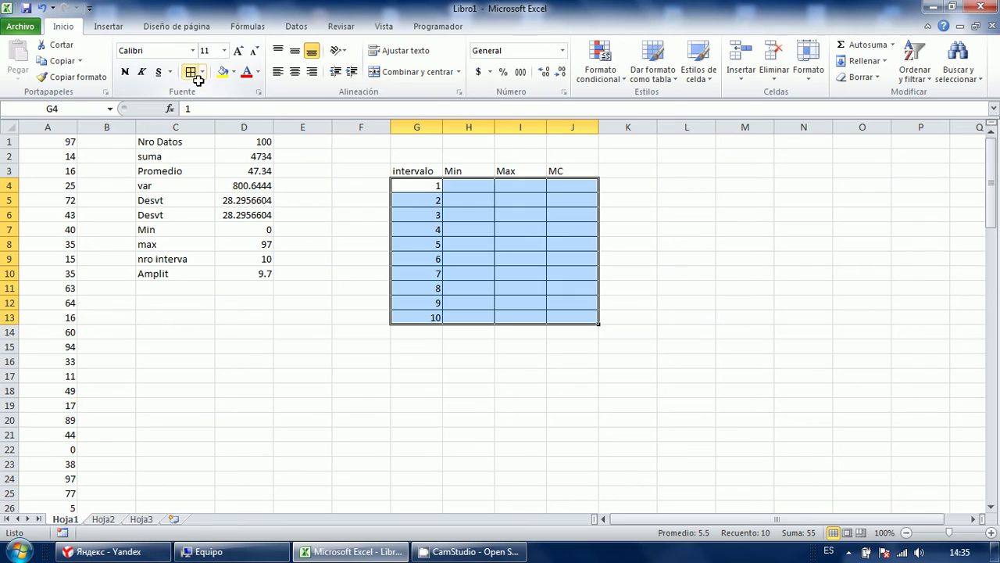
{"action": "left_click", "coordinate": [469, 185]}
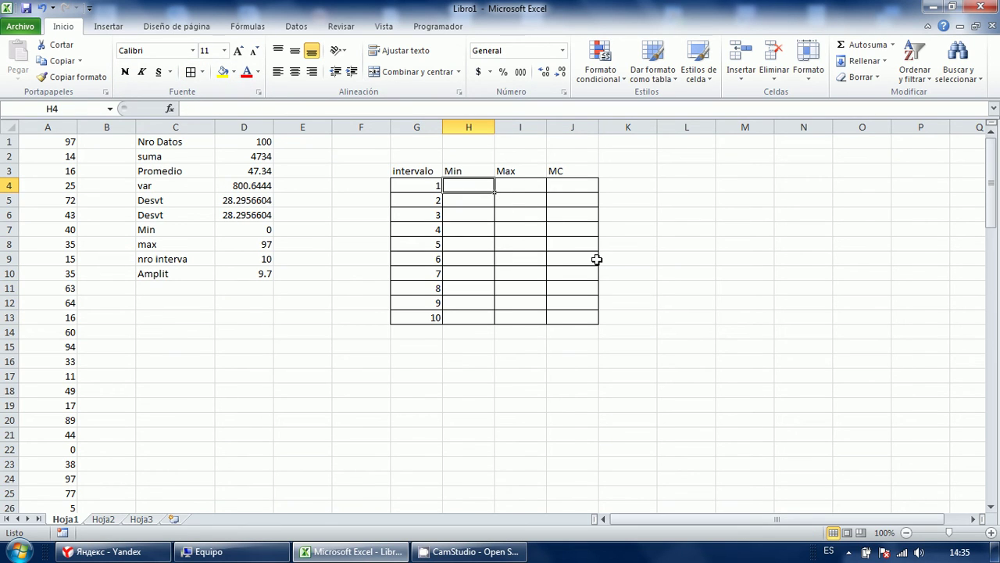
Step: Enter =D7 in H4 so the first interval's Min reads 0, then review the D7 and D10 formulas
{"action": "type", "text": "="}
{"action": "key", "text": "Left"}
{"action": "key", "text": "Left"}
{"action": "key", "text": "Left"}
{"action": "key", "text": "Down"}
{"action": "key", "text": "Down"}
{"action": "key", "text": "Down"}
{"action": "key", "text": "Tab"}
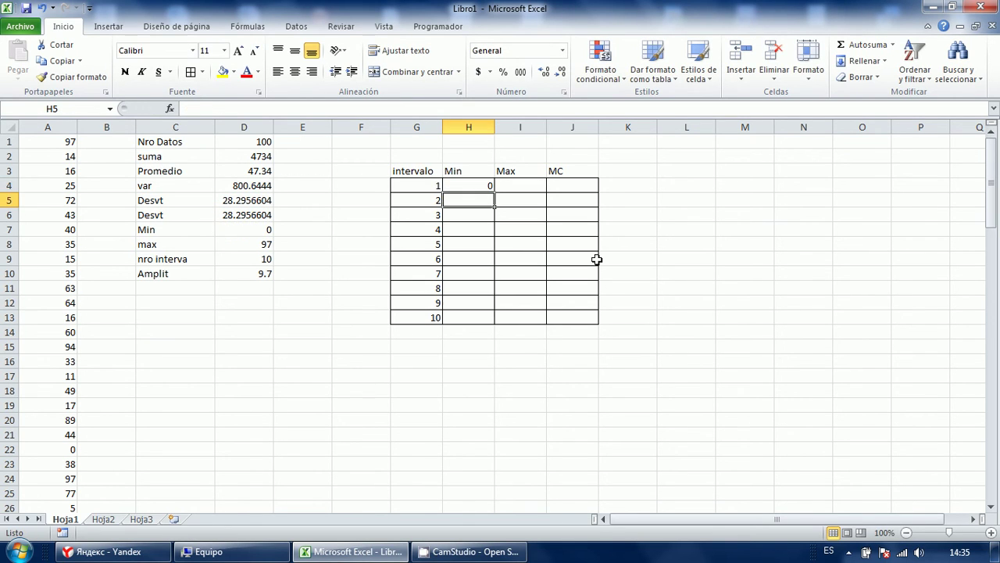
{"action": "key", "text": "Left"}
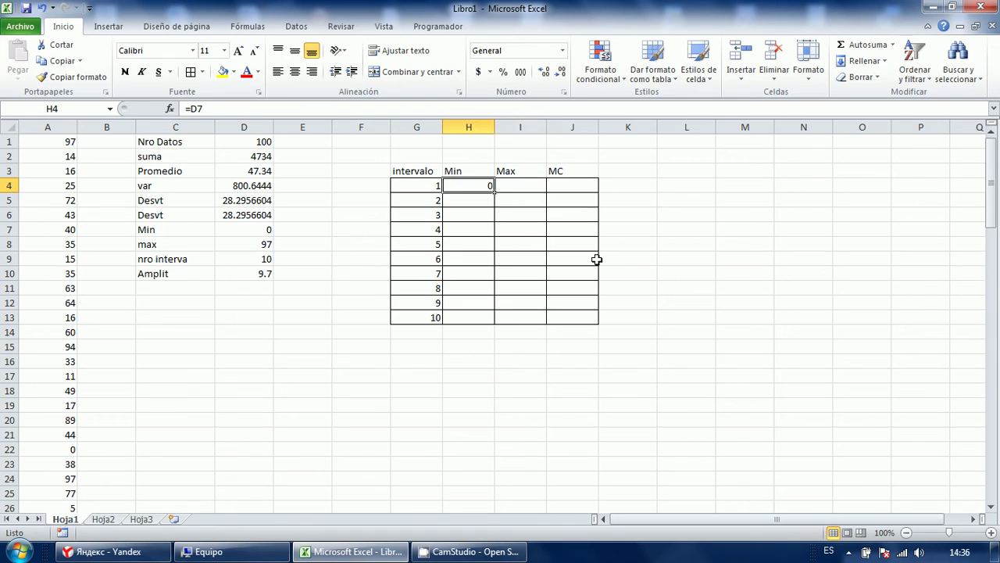
{"action": "key", "text": "Right"}
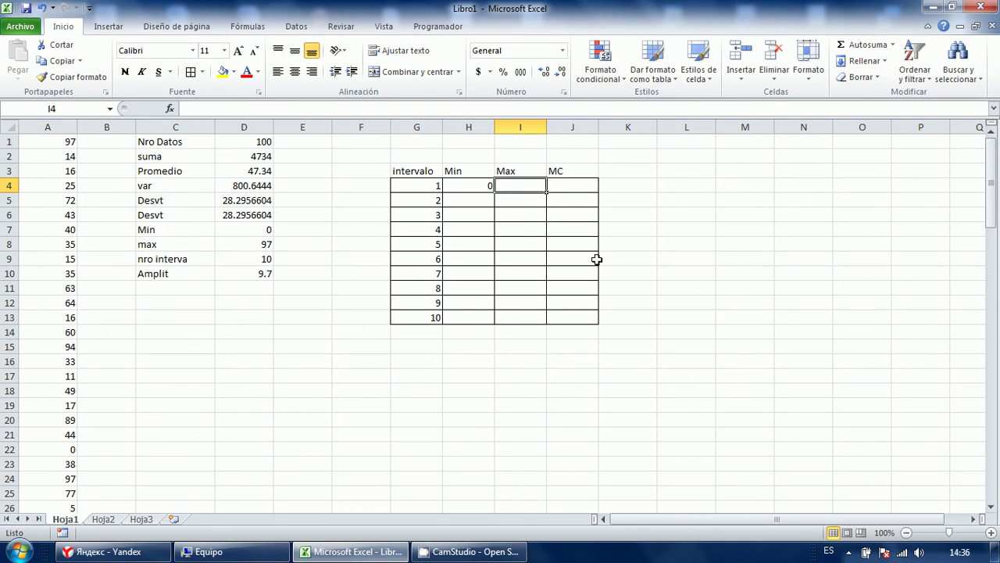
{"action": "left_click", "coordinate": [263, 233]}
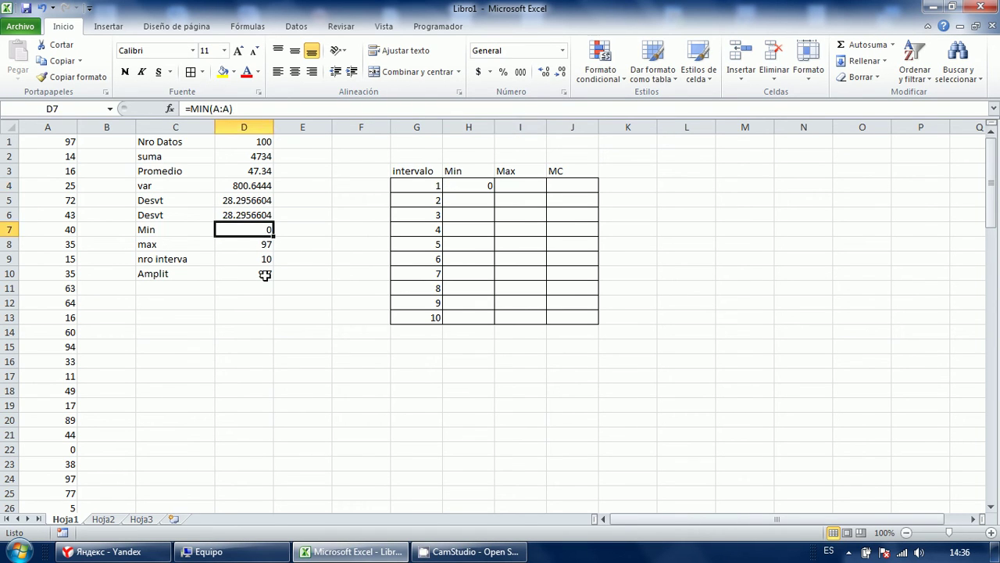
{"action": "left_click", "coordinate": [243, 274]}
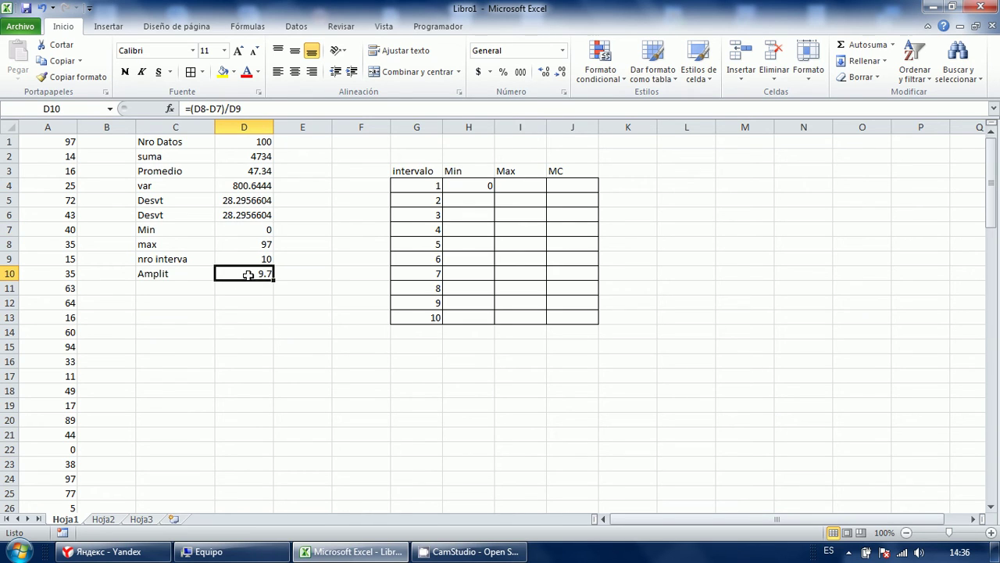
Step: Look over the Min and Max cells of the first intervals, from H4 to H8
{"action": "left_click", "coordinate": [465, 200]}
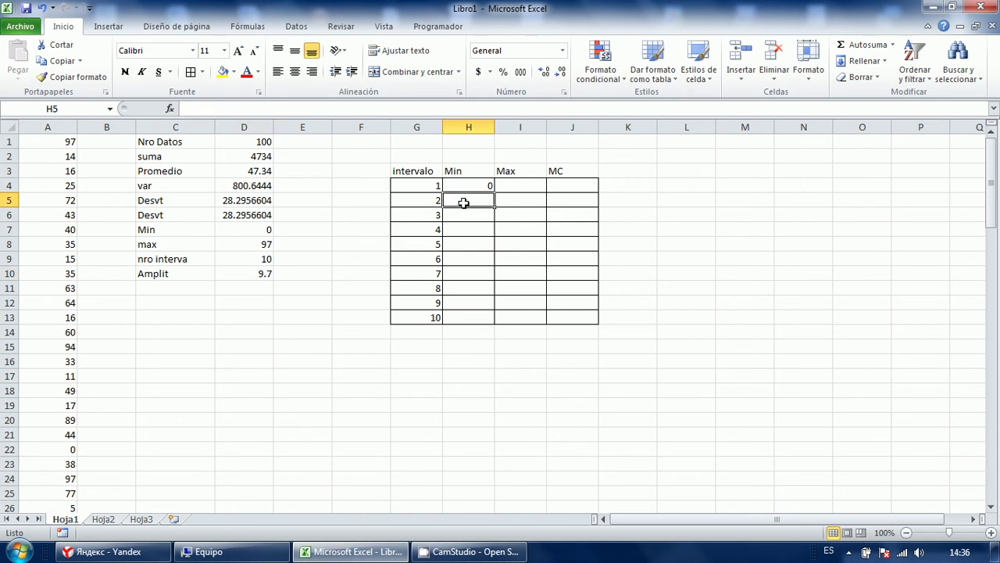
{"action": "left_click", "coordinate": [507, 186]}
{"action": "left_click", "coordinate": [472, 203]}
{"action": "left_click", "coordinate": [500, 188]}
{"action": "left_click", "coordinate": [487, 199]}
{"action": "left_click", "coordinate": [519, 199]}
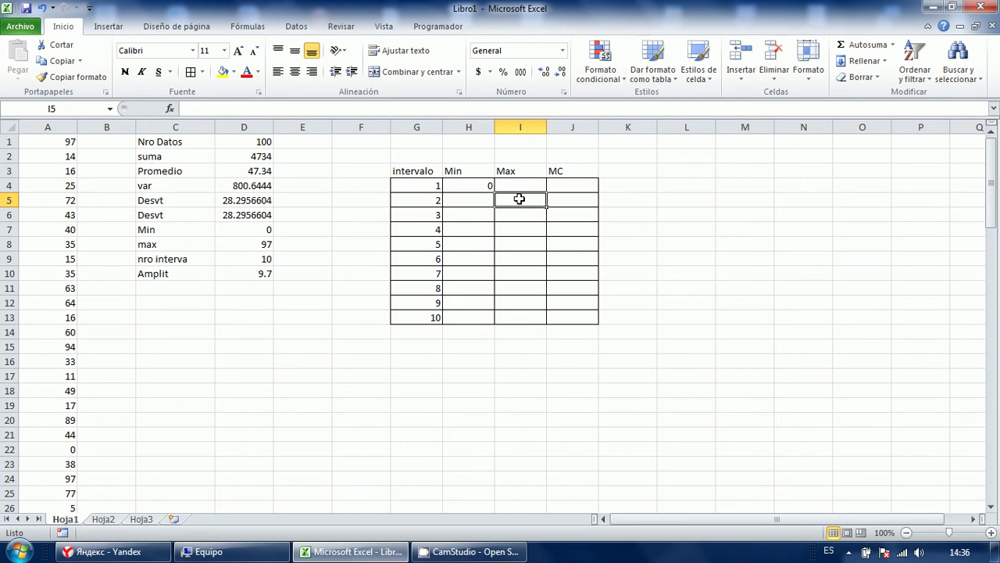
{"action": "left_click", "coordinate": [475, 218]}
{"action": "left_click", "coordinate": [511, 201]}
{"action": "left_click", "coordinate": [489, 214]}
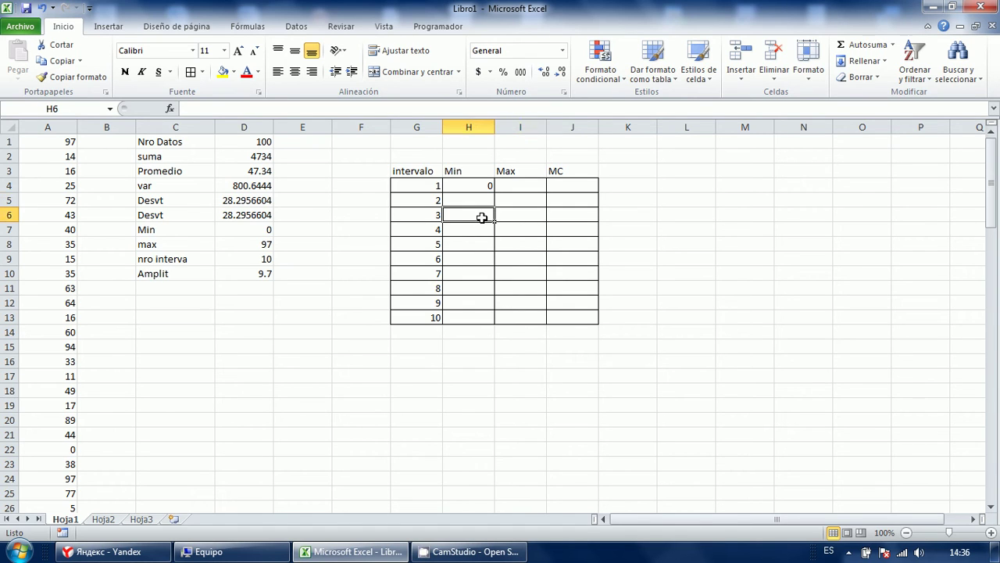
{"action": "left_click", "coordinate": [509, 217]}
{"action": "left_click", "coordinate": [486, 214]}
{"action": "left_click", "coordinate": [513, 217]}
{"action": "left_click", "coordinate": [484, 227]}
{"action": "left_click", "coordinate": [523, 225]}
{"action": "left_click", "coordinate": [466, 245]}
{"action": "left_click", "coordinate": [484, 190]}
{"action": "left_click", "coordinate": [484, 198]}
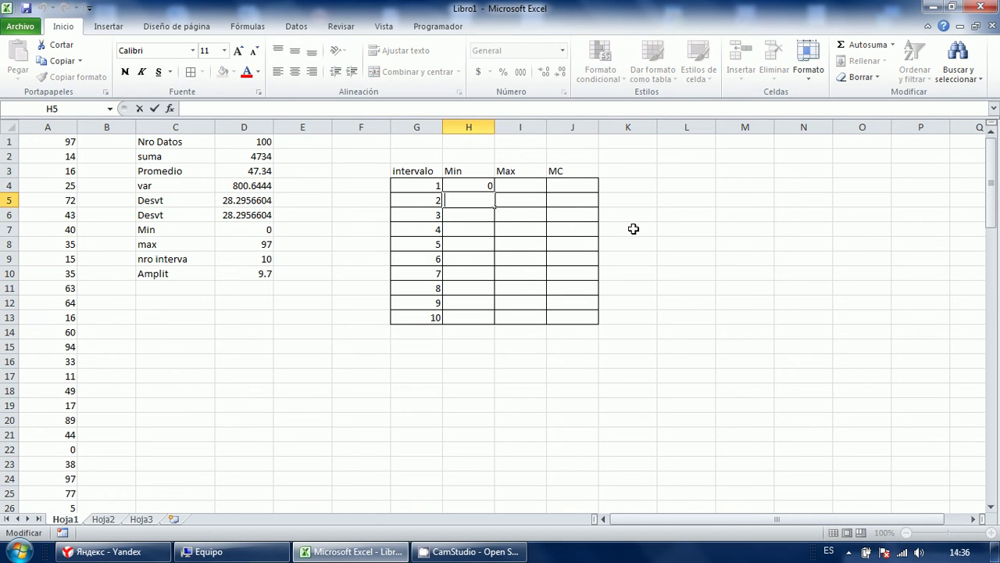
Step: Enter =I4 in H5 and fill it down H5:H13 with Ctrl+Enter
{"action": "type", "text": "="}
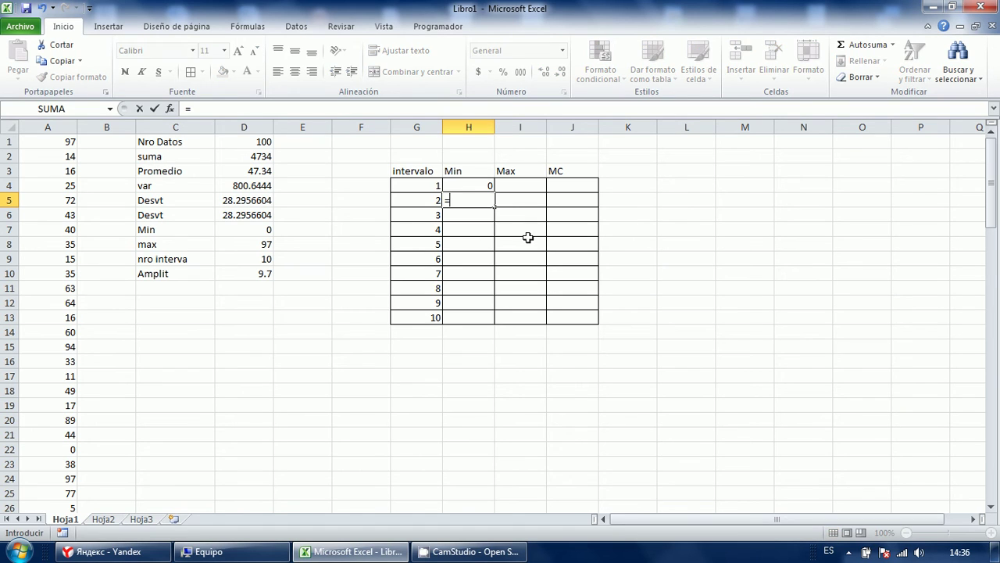
{"action": "left_click", "coordinate": [518, 185]}
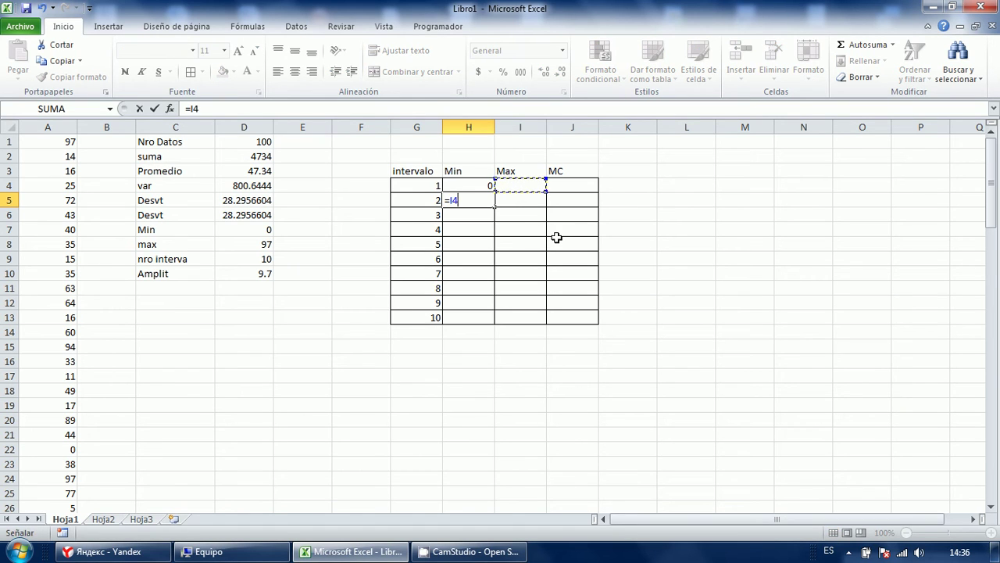
{"action": "key", "text": "Return"}
{"action": "key", "text": "Up"}
{"action": "key", "text": "shift+Down"}
{"action": "key", "text": "shift+Down"}
{"action": "key", "text": "shift+Down"}
{"action": "key", "text": "shift+Down"}
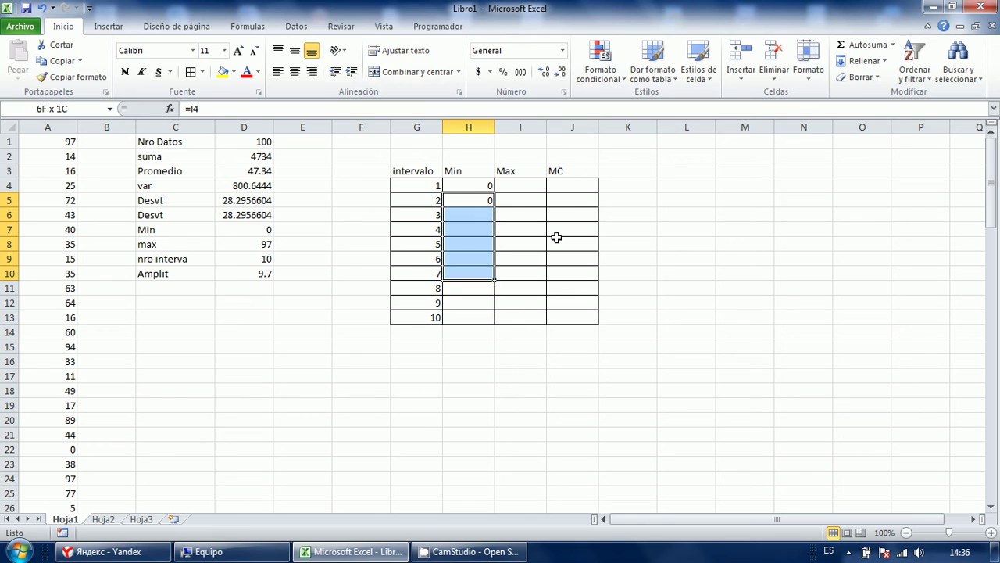
{"action": "key", "text": "shift+Down"}
{"action": "key", "text": "shift+Down"}
{"action": "key", "text": "shift+Down"}
{"action": "key", "text": "F2"}
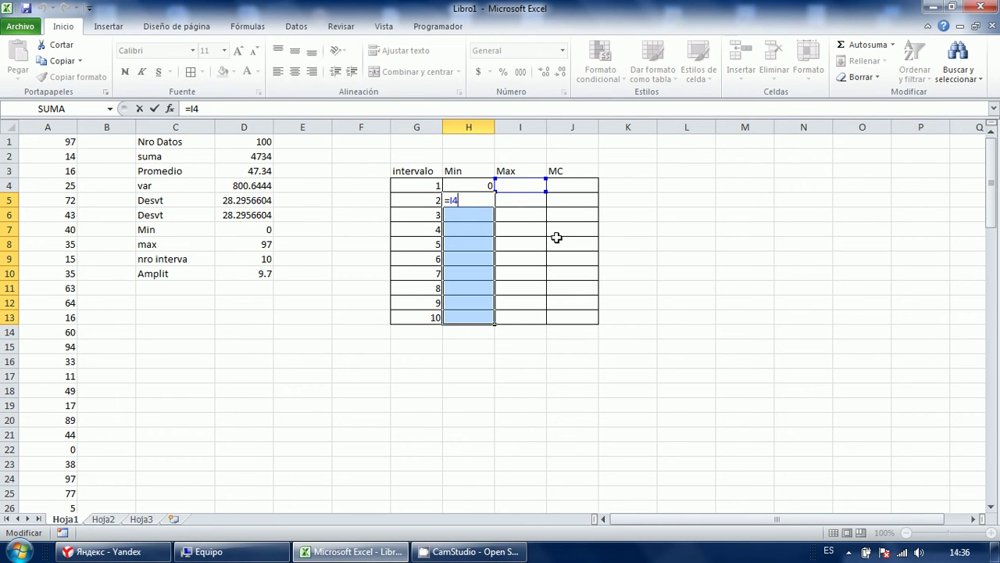
{"action": "key", "text": "ctrl+Return"}
Step: Step through the copied Min formulas to confirm each one references the previous row's Max
{"action": "key", "text": "Up"}
{"action": "key", "text": "Down"}
{"action": "key", "text": "F2"}
{"action": "key", "text": "Return"}
{"action": "key", "text": "F2"}
{"action": "key", "text": "Return"}
{"action": "key", "text": "F2"}
{"action": "key", "text": "Return"}
{"action": "key", "text": "F2"}
{"action": "key", "text": "Return"}
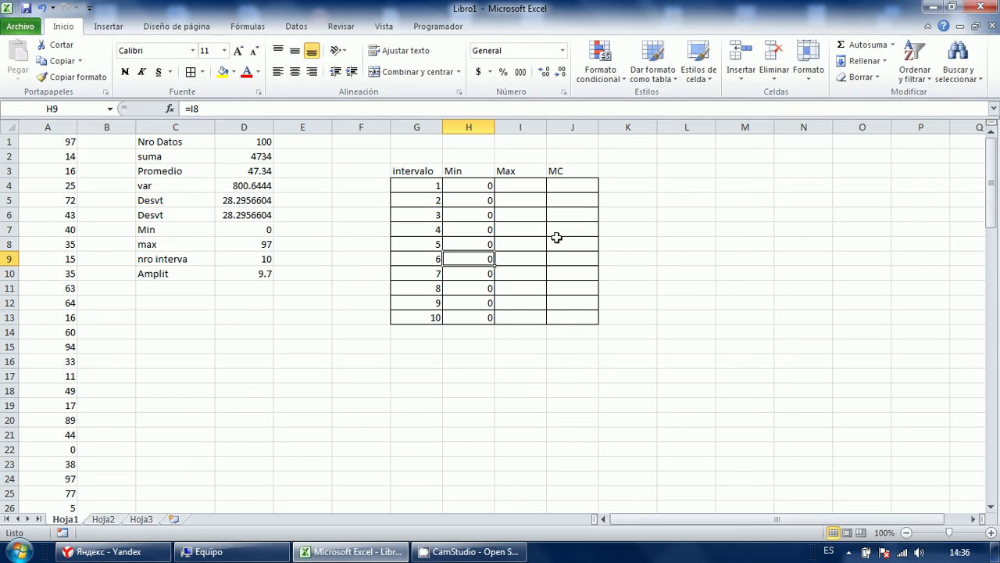
{"action": "key", "text": "F2"}
{"action": "key", "text": "Return"}
{"action": "key", "text": "F2"}
{"action": "key", "text": "Return"}
{"action": "key", "text": "F2"}
{"action": "key", "text": "Return"}
{"action": "key", "text": "Return"}
{"action": "key", "text": "Right"}
{"action": "key", "text": "Up"}
{"action": "key", "text": "Up"}
{"action": "key", "text": "Up"}
{"action": "key", "text": "Up"}
{"action": "key", "text": "Up"}
{"action": "key", "text": "Up"}
{"action": "key", "text": "Up"}
{"action": "key", "text": "Up"}
{"action": "key", "text": "F2"}
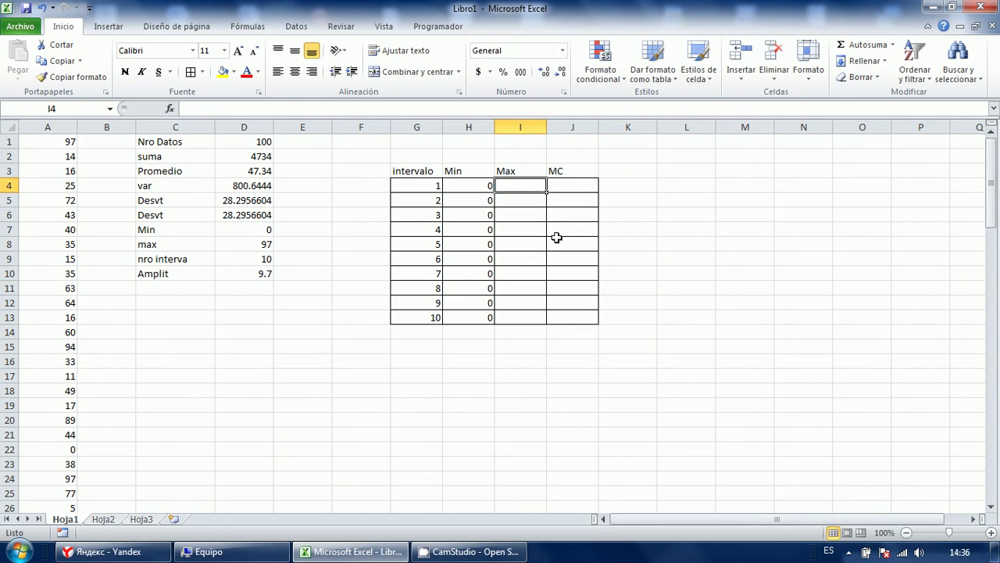
Step: Enter =H4+$D$10 in I4 and fill it down I4:I13
{"action": "type", "text": "="}
{"action": "key", "text": "Left"}
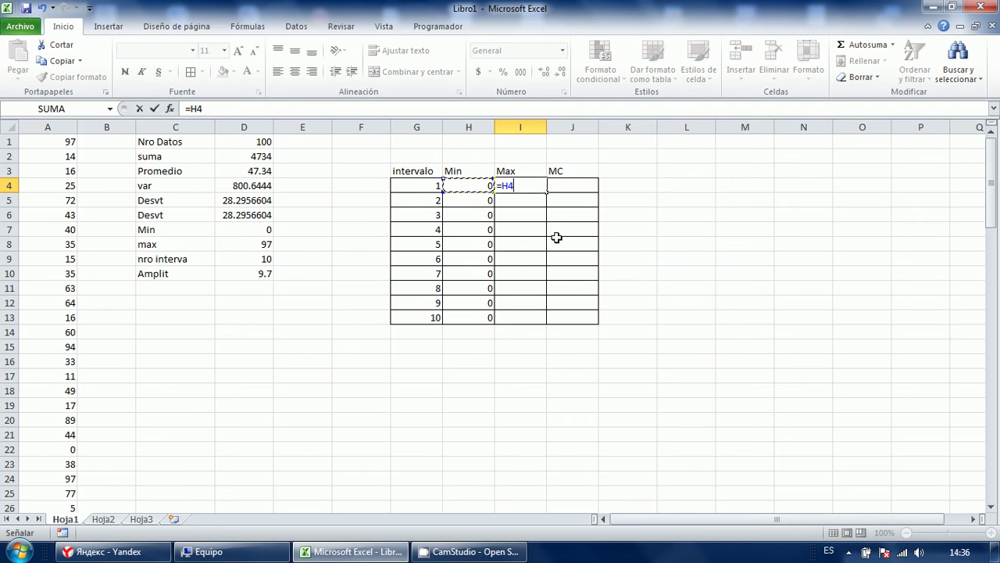
{"action": "type", "text": "+"}
{"action": "key", "text": "Left"}
{"action": "key", "text": "Left"}
{"action": "key", "text": "Left"}
{"action": "key", "text": "Down"}
{"action": "key", "text": "Down"}
{"action": "key", "text": "Down"}
{"action": "key", "text": "Down"}
{"action": "key", "text": "Down"}
{"action": "key", "text": "Left"}
{"action": "key", "text": "Down"}
{"action": "key", "text": "F4"}
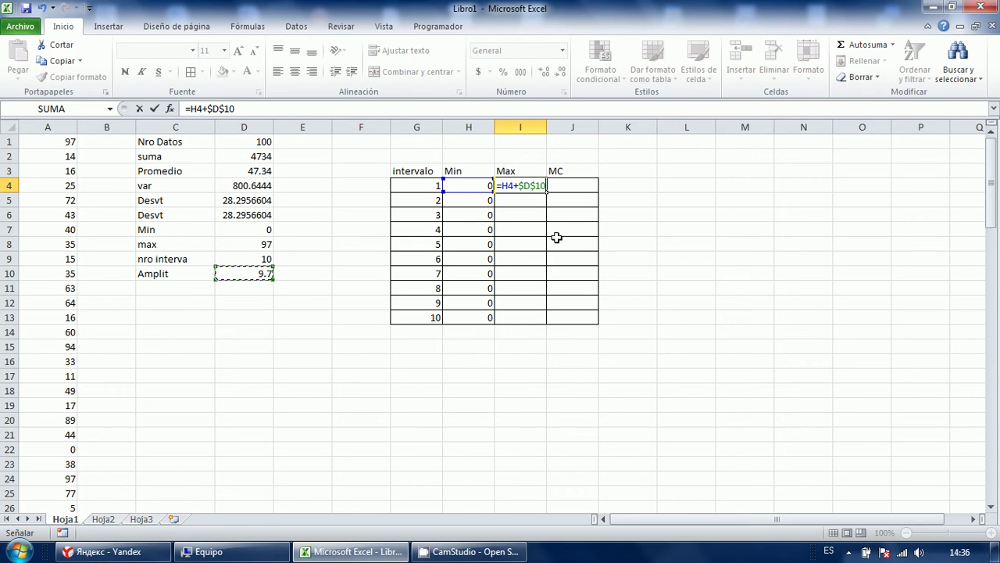
{"action": "key", "text": "ctrl+Return"}
{"action": "key", "text": "shift+Down"}
{"action": "key", "text": "shift+Down"}
{"action": "key", "text": "shift+Down"}
{"action": "key", "text": "shift+Down"}
{"action": "key", "text": "shift+Down"}
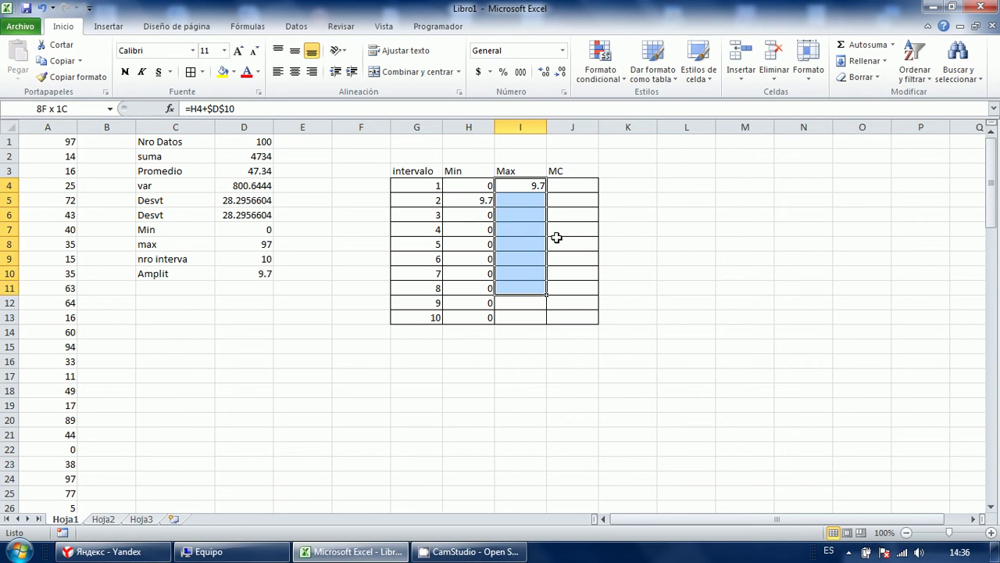
{"action": "key", "text": "shift+Down"}
{"action": "key", "text": "shift+Down"}
{"action": "key", "text": "F2"}
{"action": "key", "text": "ctrl+Return"}
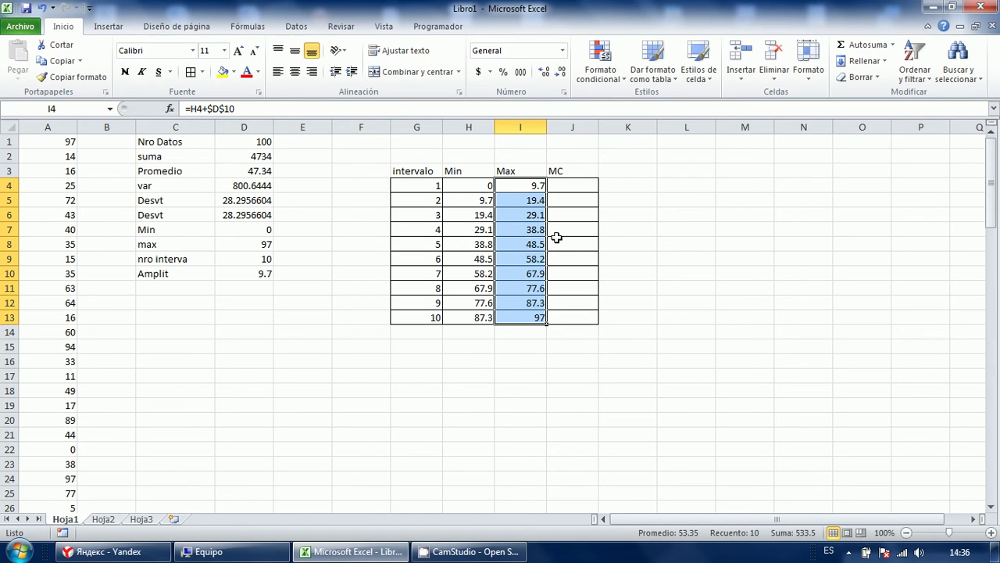
Step: Check the Max formulas row by row, confirming limits run from 9.7 to 97
{"action": "key", "text": "Up"}
{"action": "key", "text": "Down"}
{"action": "key", "text": "F2"}
{"action": "key", "text": "Return"}
{"action": "key", "text": "F2"}
{"action": "key", "text": "Return"}
{"action": "key", "text": "F2"}
{"action": "key", "text": "Return"}
{"action": "key", "text": "F2"}
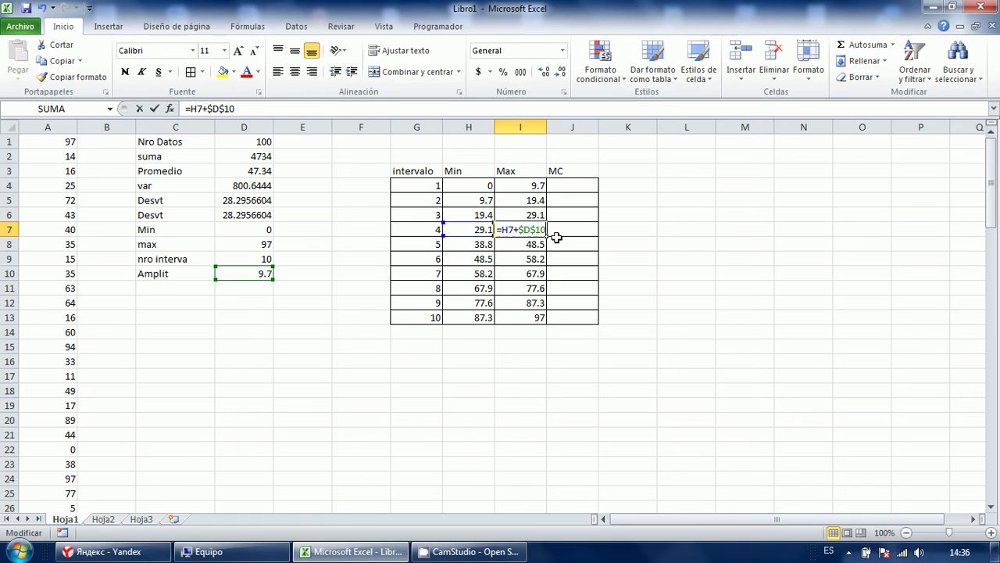
{"action": "key", "text": "Return"}
{"action": "key", "text": "F2"}
{"action": "key", "text": "Return"}
{"action": "key", "text": "Down"}
{"action": "key", "text": "Down"}
{"action": "key", "text": "Down"}
{"action": "key", "text": "Down"}
{"action": "key", "text": "F2"}
{"action": "key", "text": "Up"}
{"action": "key", "text": "Up"}
{"action": "key", "text": "Up"}
{"action": "key", "text": "F2"}
{"action": "key", "text": "Up"}
{"action": "key", "text": "Up"}
{"action": "key", "text": "F2"}
{"action": "key", "text": "Return"}
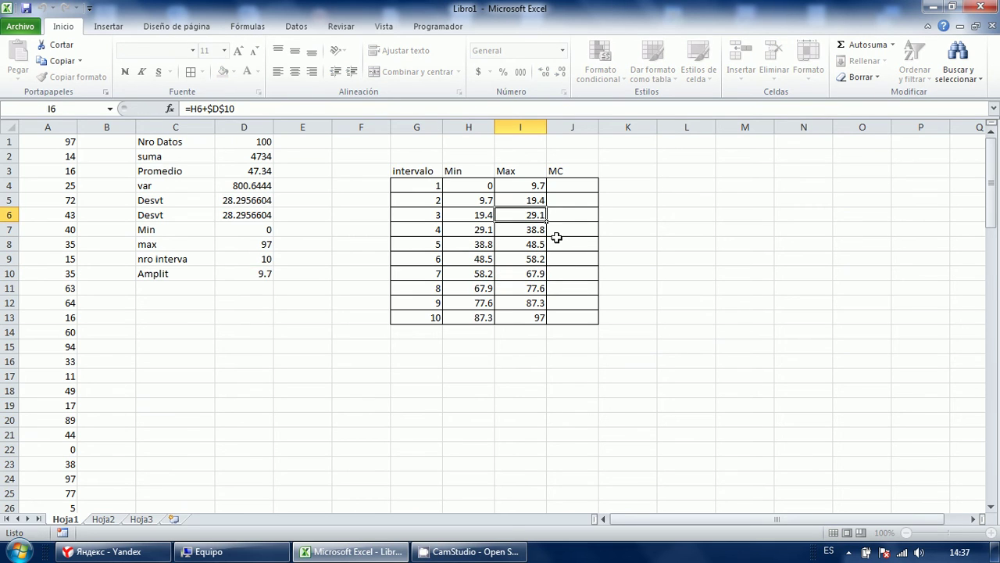
{"action": "key", "text": "Up"}
{"action": "key", "text": "Up"}
{"action": "key", "text": "Up"}
{"action": "key", "text": "Right"}
{"action": "key", "text": "Down"}
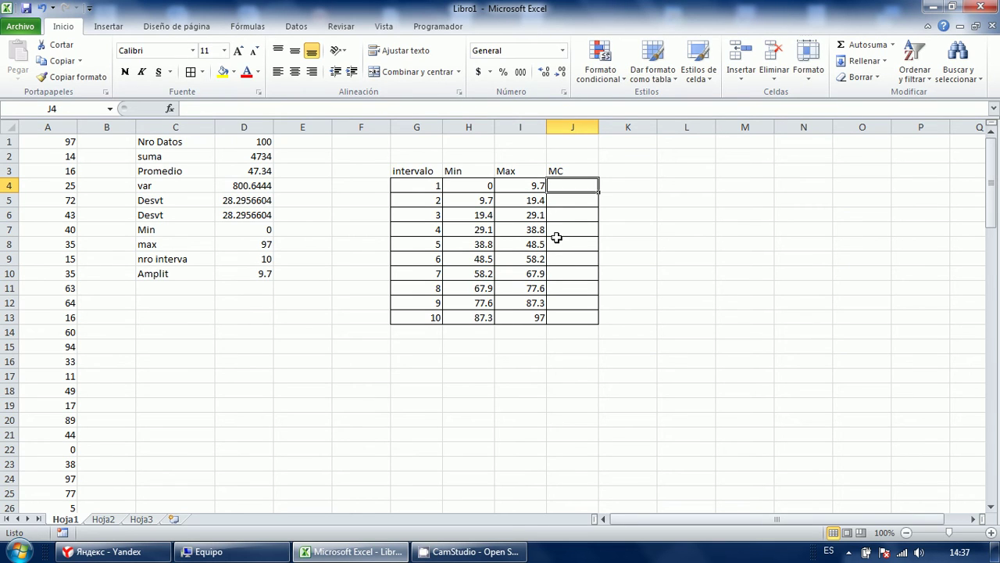
Step: Cancel the started formula and select the ten MC cells J4:J13
{"action": "type", "text": "="}
{"action": "key", "text": "Escape"}
{"action": "key", "text": "Left"}
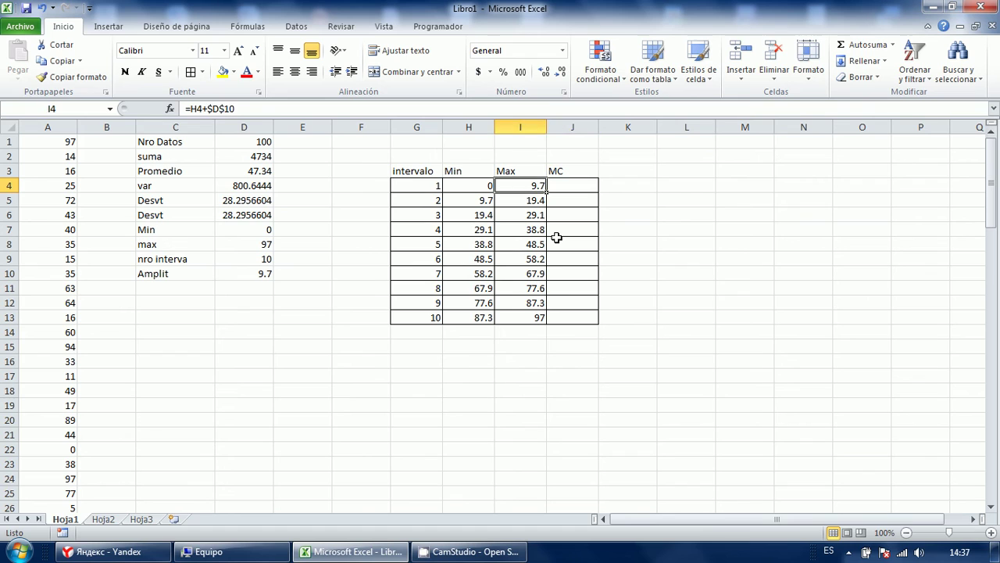
{"action": "key", "text": "Left"}
{"action": "key", "text": "shift+Right"}
{"action": "key", "text": "Right"}
{"action": "key", "text": "Down"}
{"action": "key", "text": "shift+Left"}
{"action": "key", "text": "Right"}
{"action": "key", "text": "Down"}
{"action": "key", "text": "Left"}
{"action": "key", "text": "shift+Left"}
{"action": "key", "text": "Right"}
{"action": "key", "text": "Right"}
{"action": "key", "text": "Up"}
{"action": "key", "text": "Up"}
{"action": "key", "text": "Left"}
{"action": "key", "text": "Left"}
{"action": "key", "text": "ctrl+Down"}
{"action": "key", "text": "Right"}
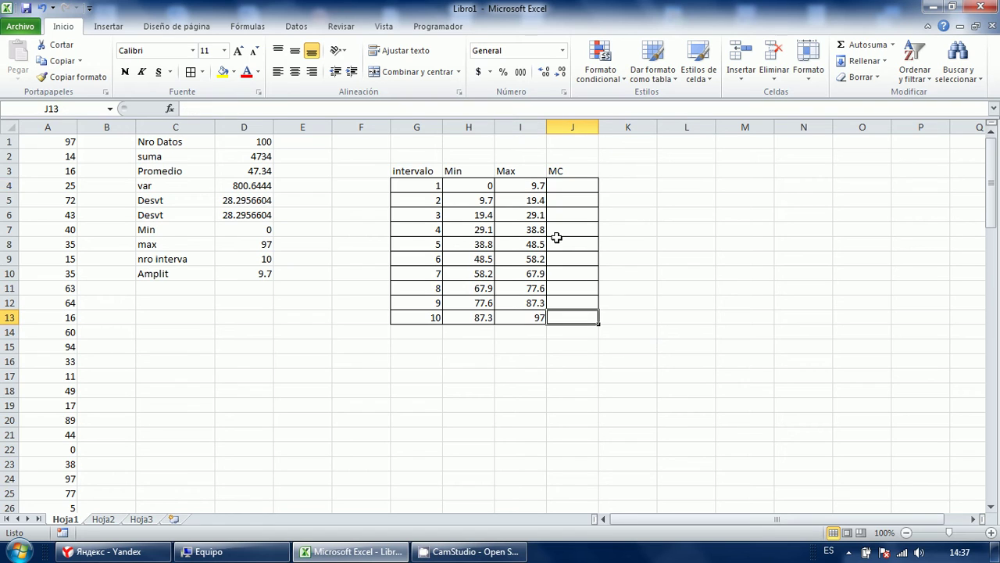
{"action": "key", "text": "ctrl+shift+Up"}
{"action": "key", "text": "shift+Down"}
{"action": "key", "text": "Return"}
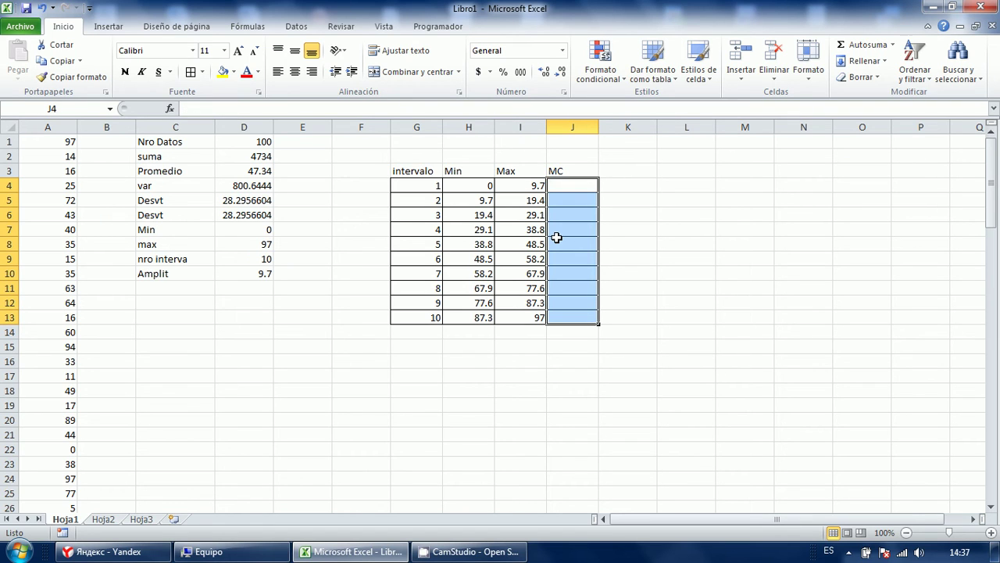
Step: Fill J4:J13 with a first Min*Max formula and apply Number format with fewer decimals
{"action": "type", "text": "="}
{"action": "key", "text": "Left"}
{"action": "key", "text": "Left"}
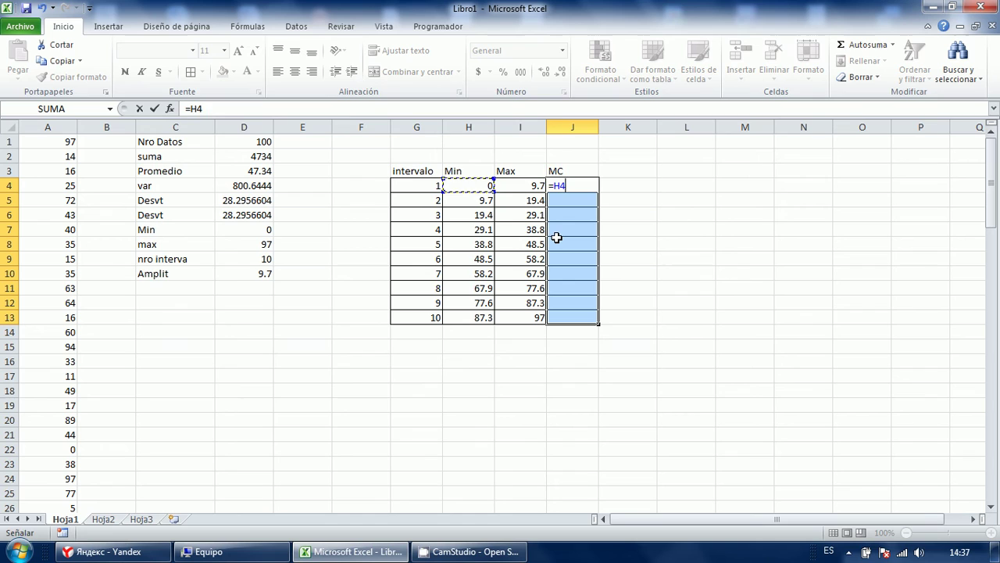
{"action": "type", "text": "*"}
{"action": "key", "text": "Left"}
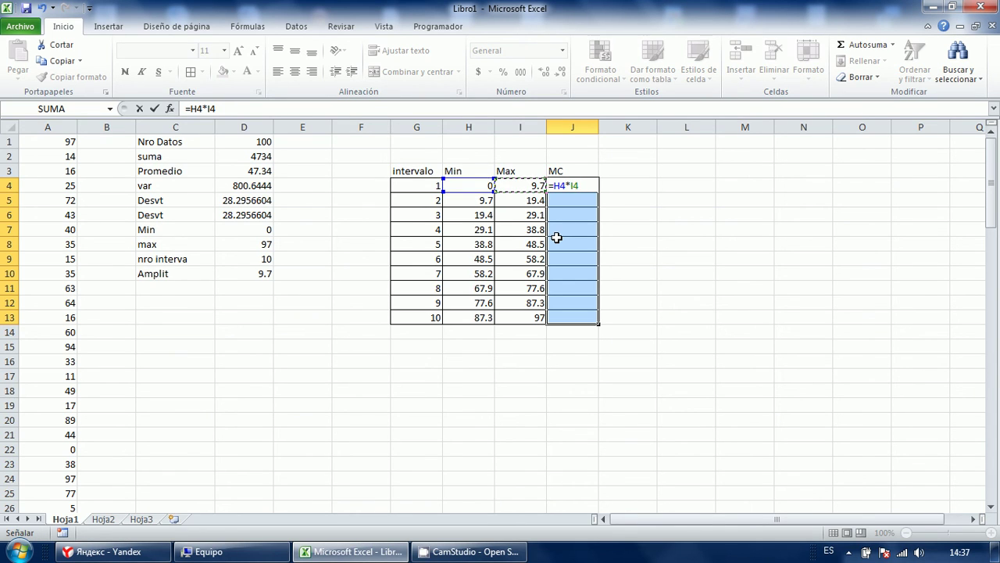
{"action": "key", "text": "ctrl+Return"}
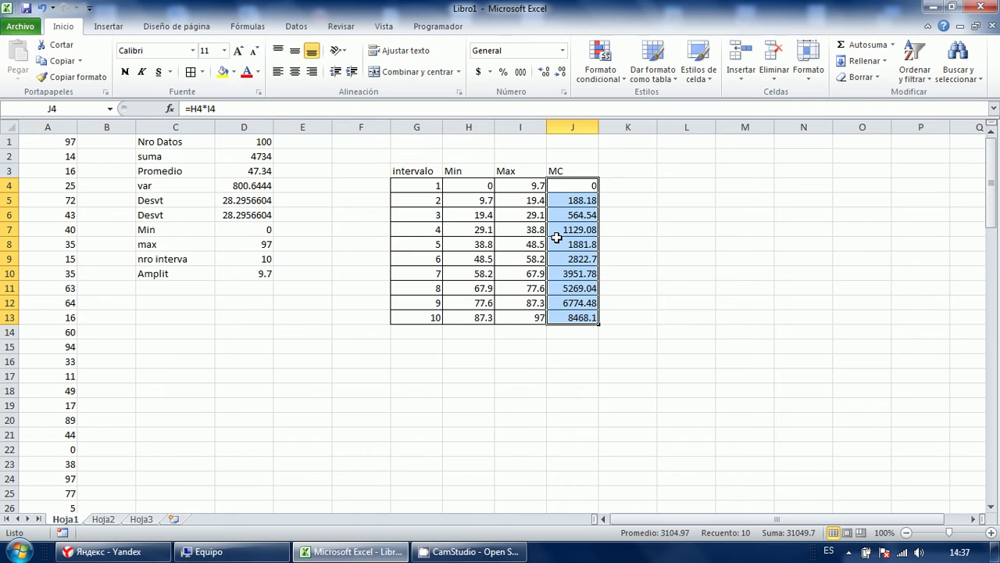
{"action": "left_click", "coordinate": [546, 72]}
{"action": "left_click", "coordinate": [545, 71]}
{"action": "double_click", "coordinate": [558, 72]}
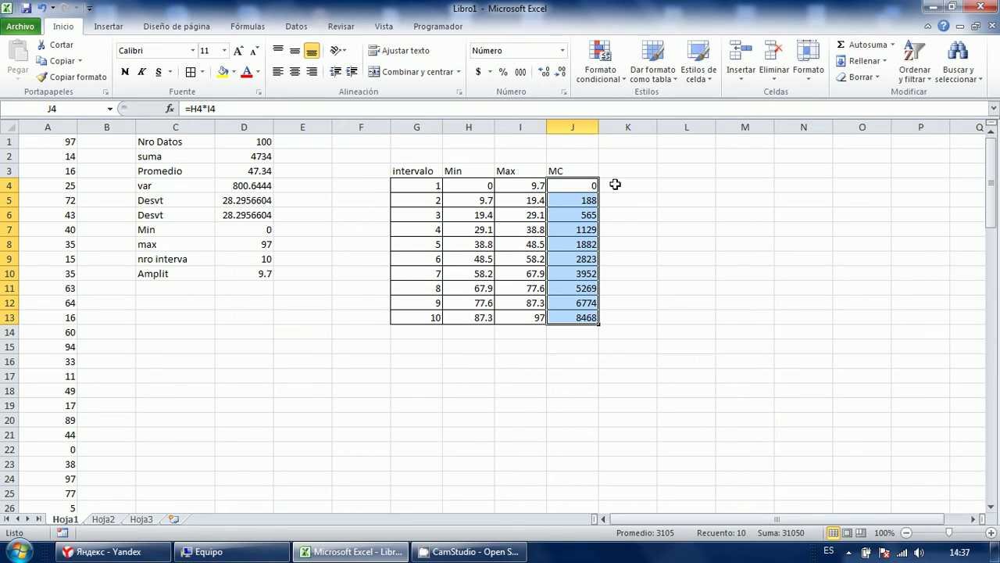
Step: Replace the MC formula with =PROMEDIO(H4:I4), filled down J4:J13
{"action": "double_click", "coordinate": [592, 187]}
{"action": "key", "text": "Return"}
{"action": "key", "text": "F2"}
{"action": "key", "text": "Return"}
{"action": "key", "text": "F2"}
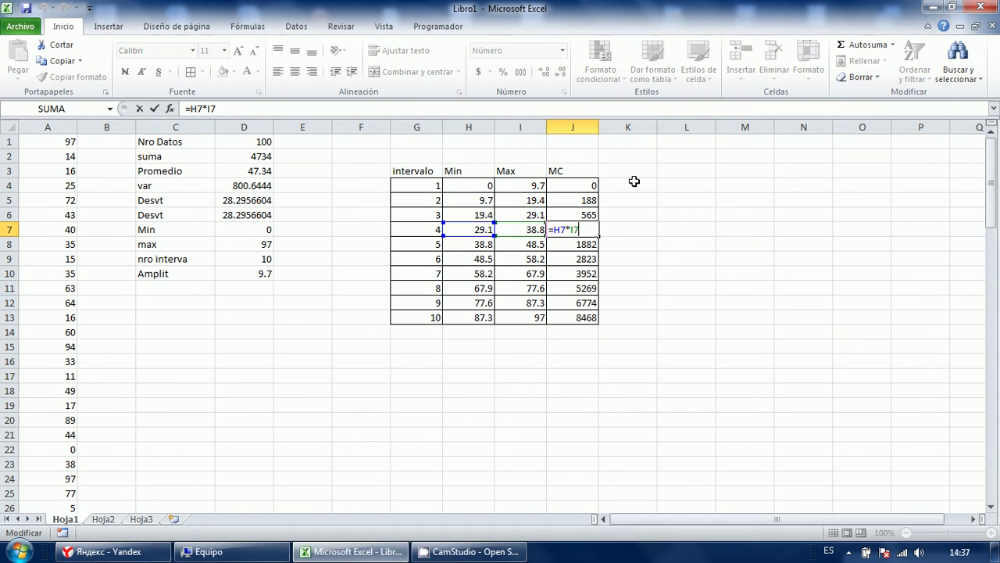
{"action": "key", "text": "shift+Return"}
{"action": "key", "text": "Up"}
{"action": "key", "text": "ctrl+shift+Down"}
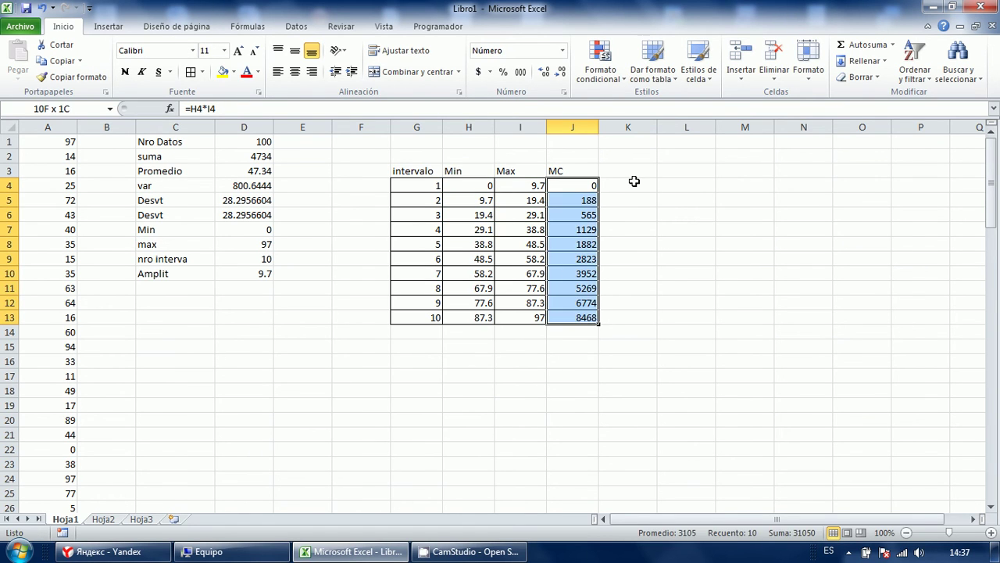
{"action": "type", "text": "=promed"}
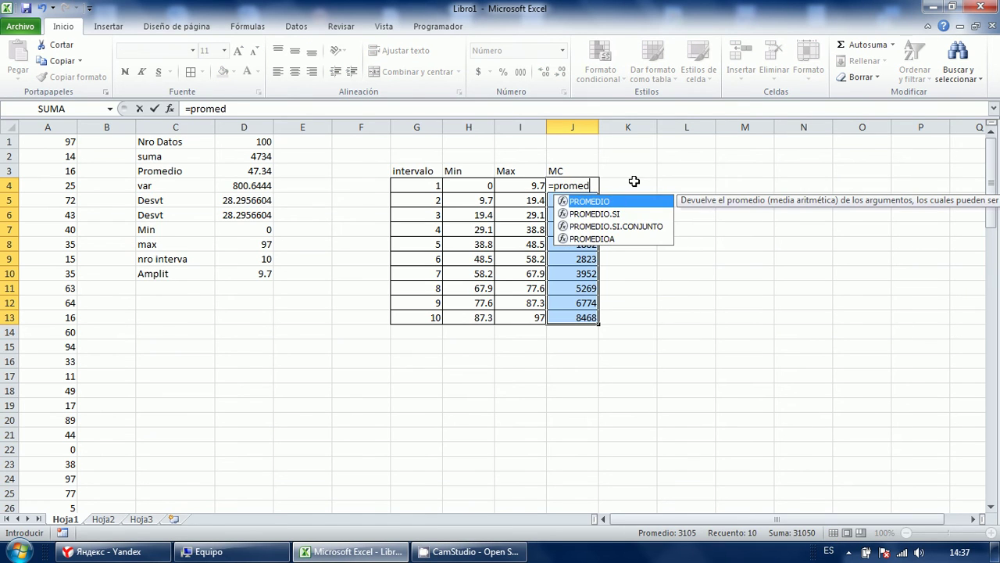
{"action": "key", "text": "Tab"}
{"action": "key", "text": "Left"}
{"action": "key", "text": "Left"}
{"action": "key", "text": "shift+Right"}
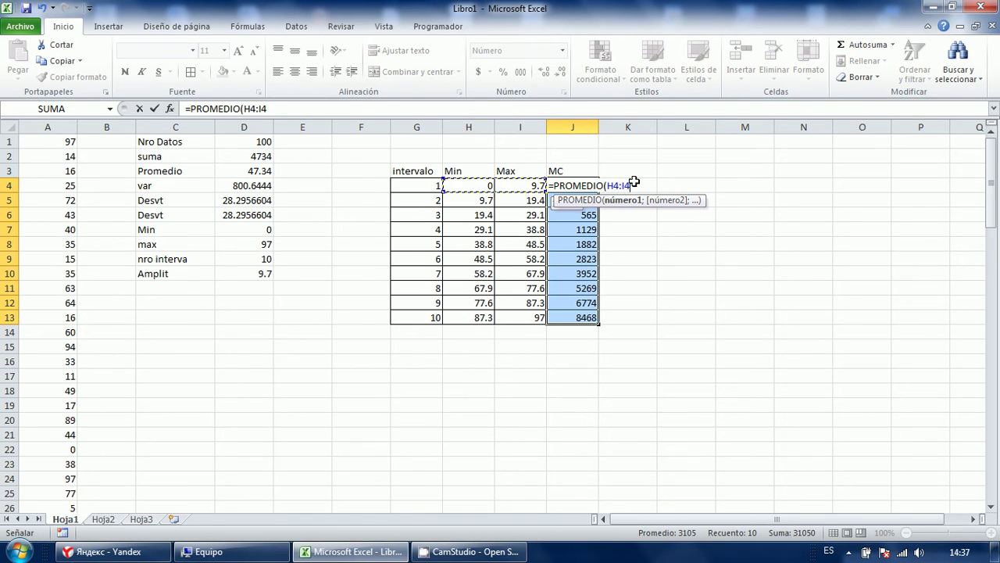
{"action": "key", "text": "ctrl+Return"}
Step: Show the MC midpoints with one decimal, 4.9 through 92.2
{"action": "key", "text": "Down"}
{"action": "key", "text": "Up"}
{"action": "key", "text": "shift+Down"}
{"action": "key", "text": "shift+Down"}
{"action": "key", "text": "shift+Down"}
{"action": "key", "text": "shift+Down"}
{"action": "key", "text": "shift+Down"}
{"action": "key", "text": "shift+Down"}
{"action": "key", "text": "shift+Down"}
{"action": "key", "text": "shift+Down"}
{"action": "key", "text": "Up"}
{"action": "key", "text": "Up"}
{"action": "key", "text": "Down"}
{"action": "key", "text": "Down"}
{"action": "key", "text": "ctrl+shift+Down"}
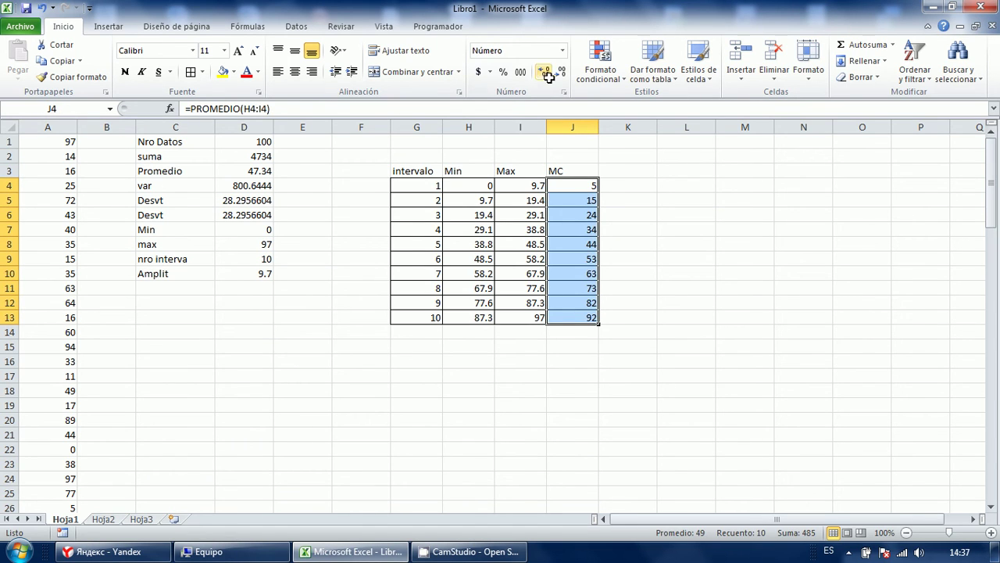
{"action": "left_click", "coordinate": [559, 72]}
Step: Add the headers f in K3 and F in L3
{"action": "left_click", "coordinate": [630, 168]}
{"action": "left_click", "coordinate": [632, 187]}
{"action": "left_click", "coordinate": [623, 171]}
{"action": "left_click", "coordinate": [625, 184]}
{"action": "left_click", "coordinate": [628, 172]}
{"action": "type", "text": "f"}
{"action": "key", "text": "Tab"}
{"action": "type", "text": "F"}
{"action": "key", "text": "Down"}
{"action": "key", "text": "Left"}
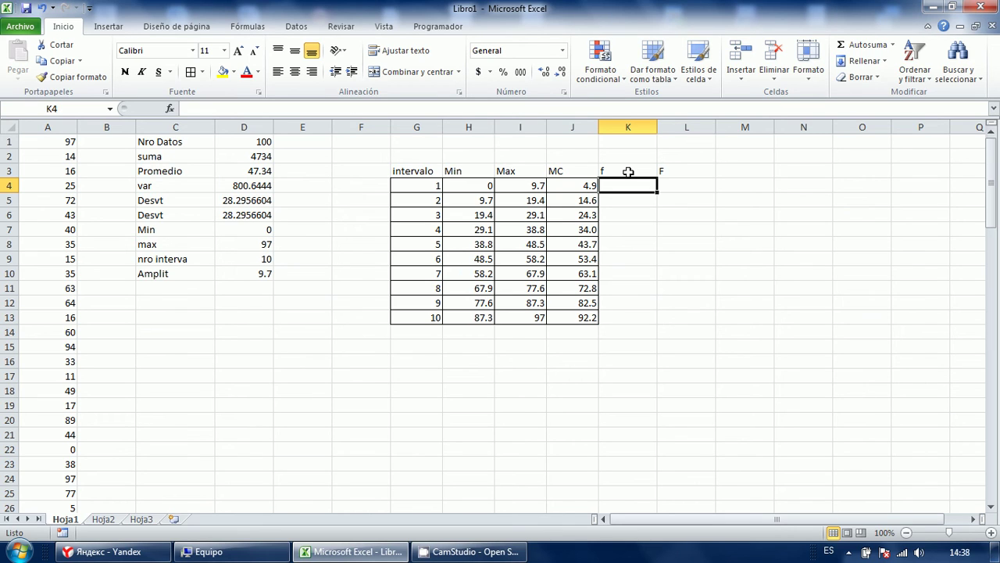
Step: Correct the cumulative frequency header to 'f'
{"action": "key", "text": "Right"}
{"action": "key", "text": "Right"}
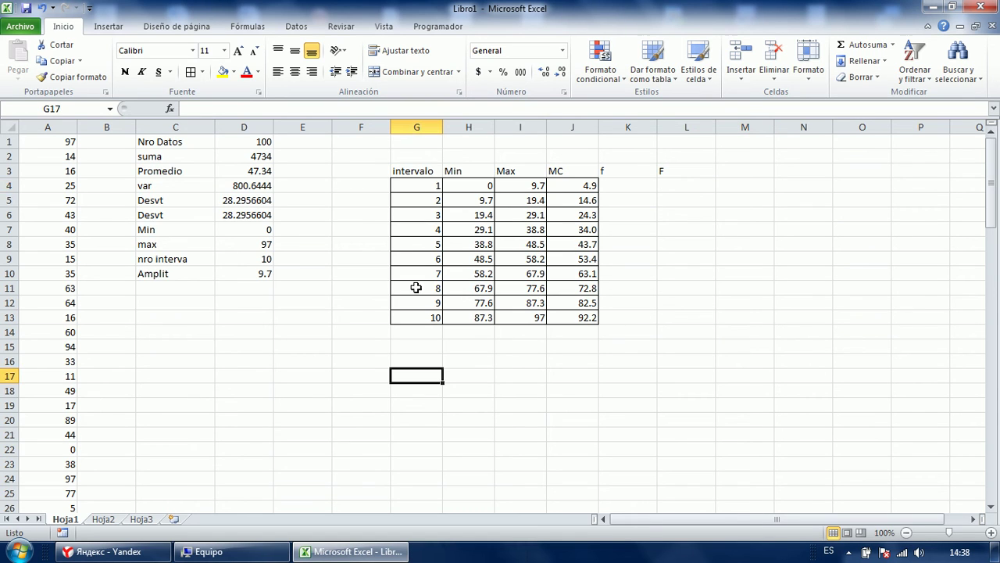
{"action": "left_click", "coordinate": [674, 175]}
{"action": "type", "text": "f"}
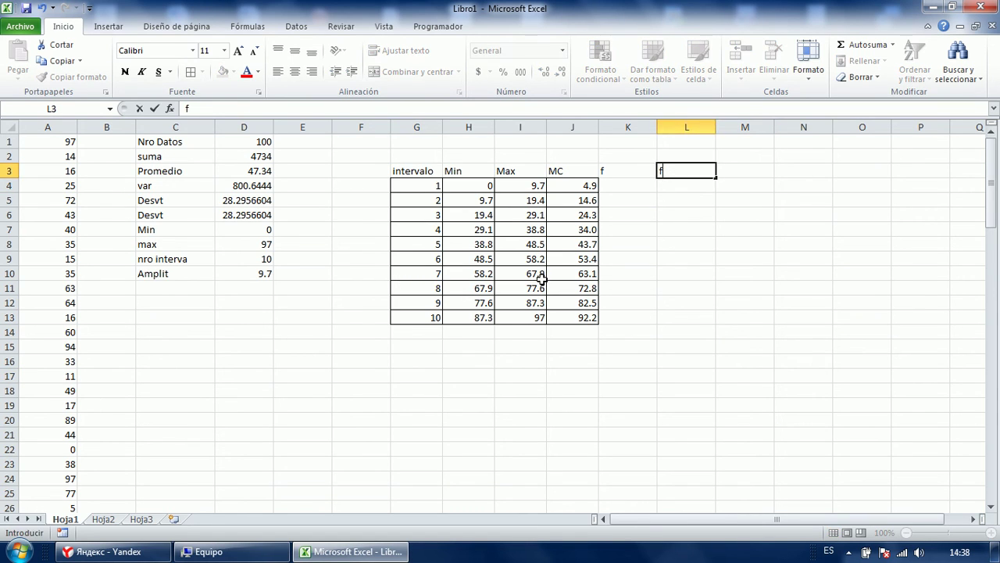
{"action": "left_click", "coordinate": [116, 355]}
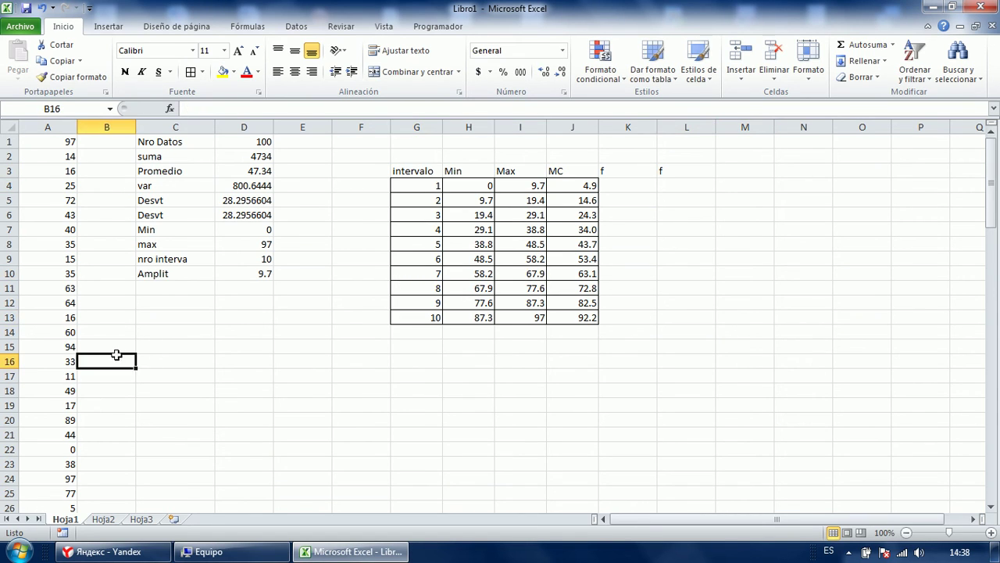
Step: Select the column A data, start a new range name, then cancel it and return to K4
{"action": "left_click", "coordinate": [43, 143]}
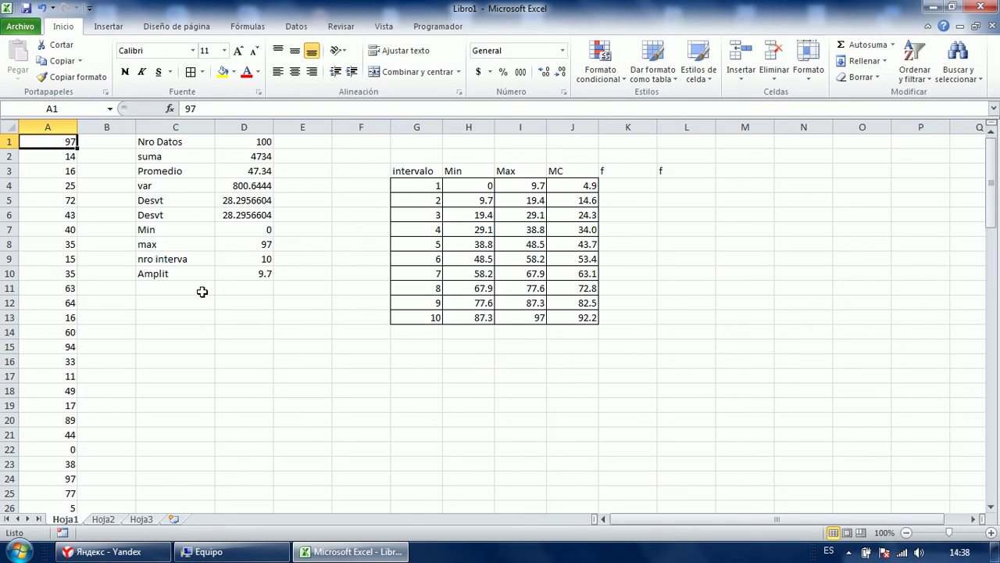
{"action": "key", "text": "Down"}
{"action": "key", "text": "Down"}
{"action": "key", "text": "Down"}
{"action": "key", "text": "ctrl+e"}
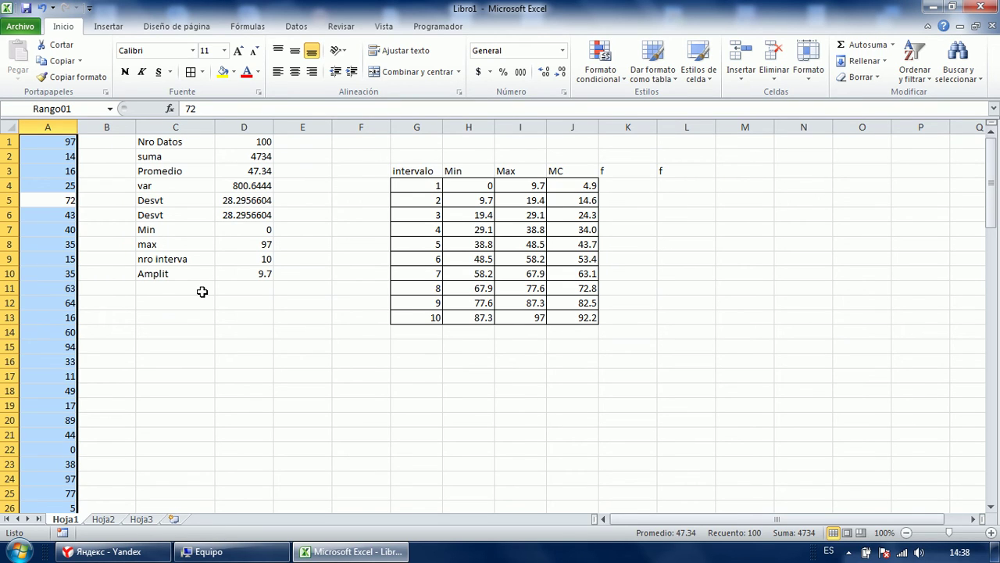
{"action": "right_click", "coordinate": [202, 292]}
{"action": "key", "text": "Up"}
{"action": "key", "text": "Up"}
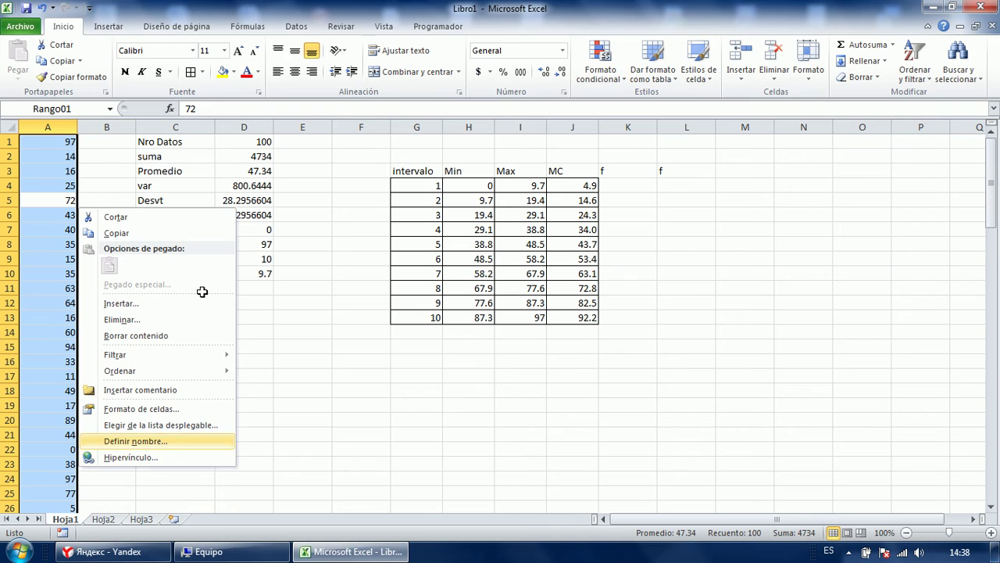
{"action": "key", "text": "Return"}
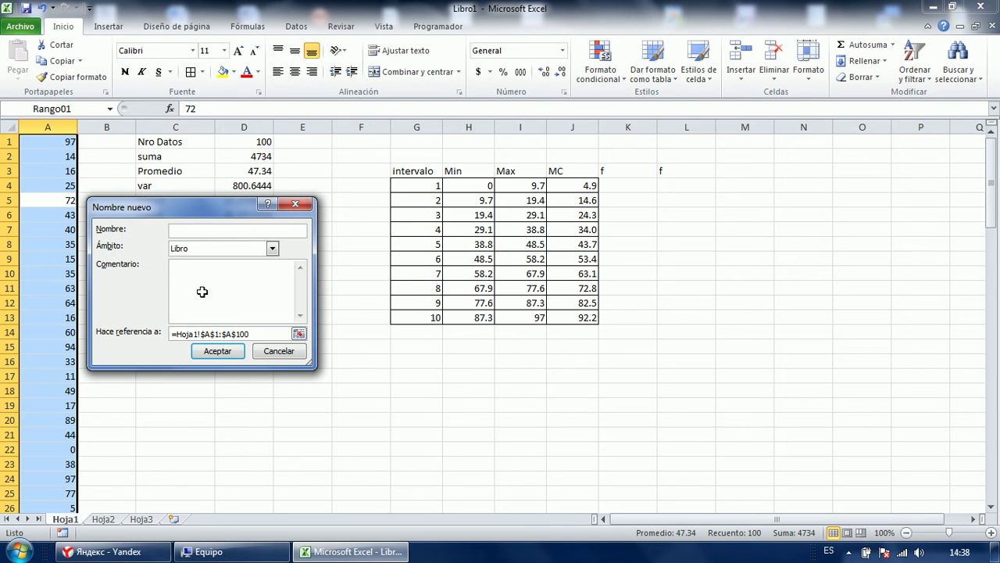
{"action": "type", "text": "zx"}
{"action": "key", "text": "Return"}
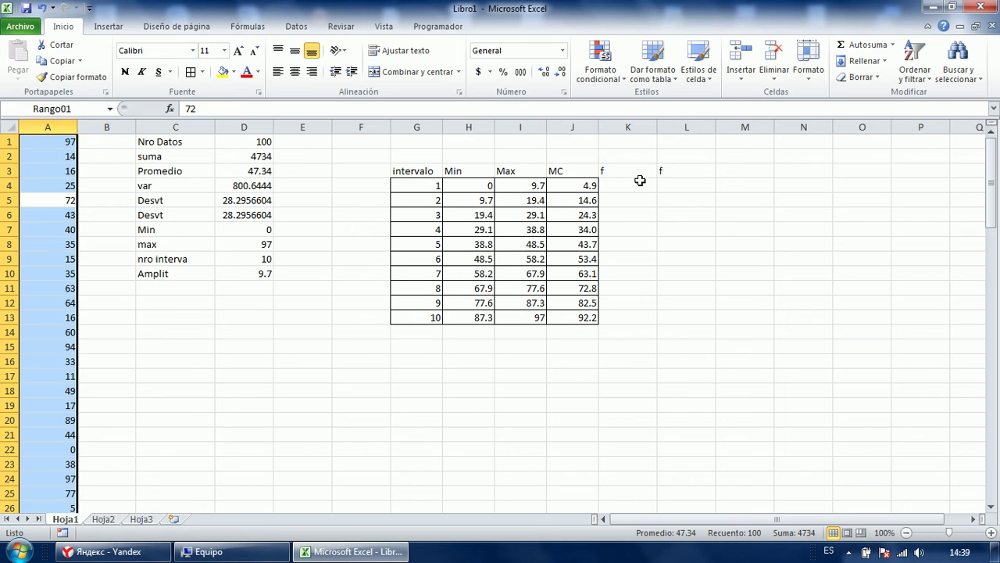
{"action": "left_click", "coordinate": [639, 184]}
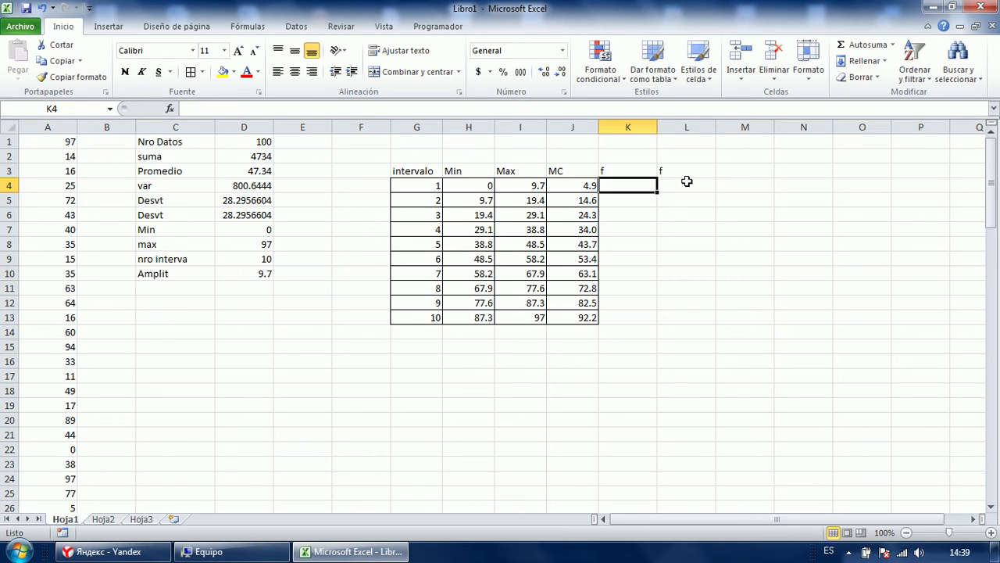
Step: In K4, begin =CONTAR.SI.CONJUNTO with range zx and the criterion ">"&H4
{"action": "type", "text": "=contar"}
{"action": "key", "text": "Down"}
{"action": "key", "text": "Down"}
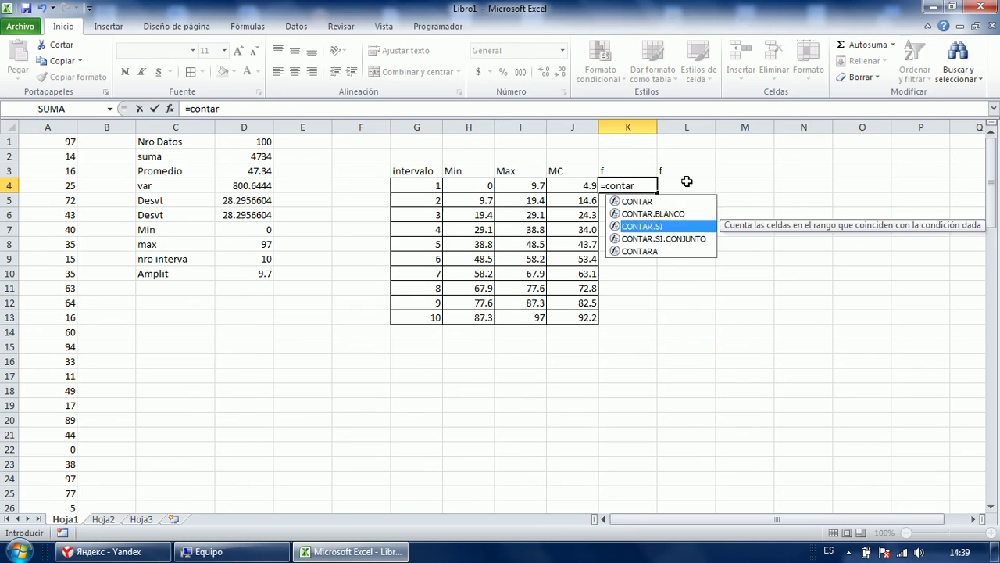
{"action": "key", "text": "Down"}
{"action": "key", "text": "Tab"}
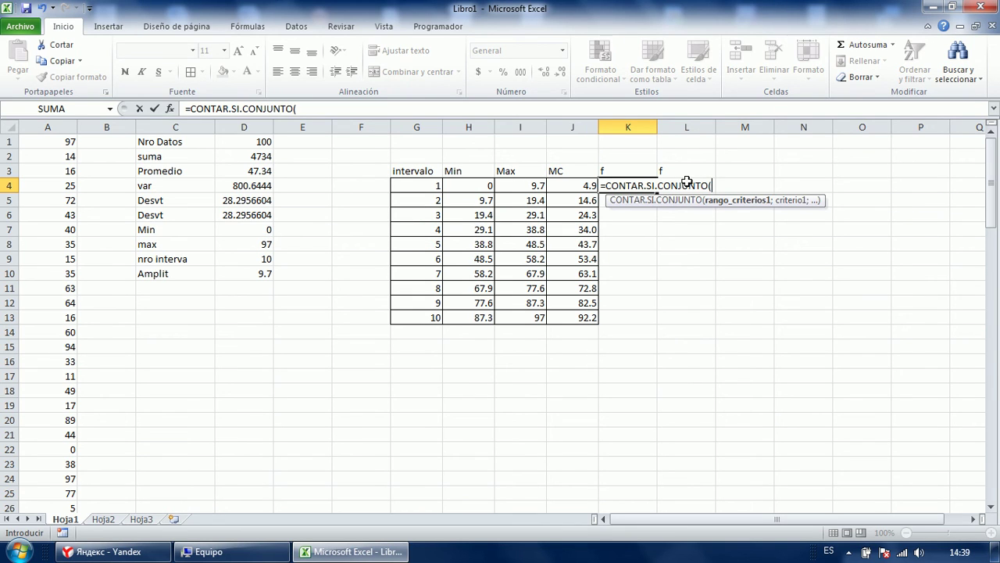
{"action": "type", "text": "zx"}
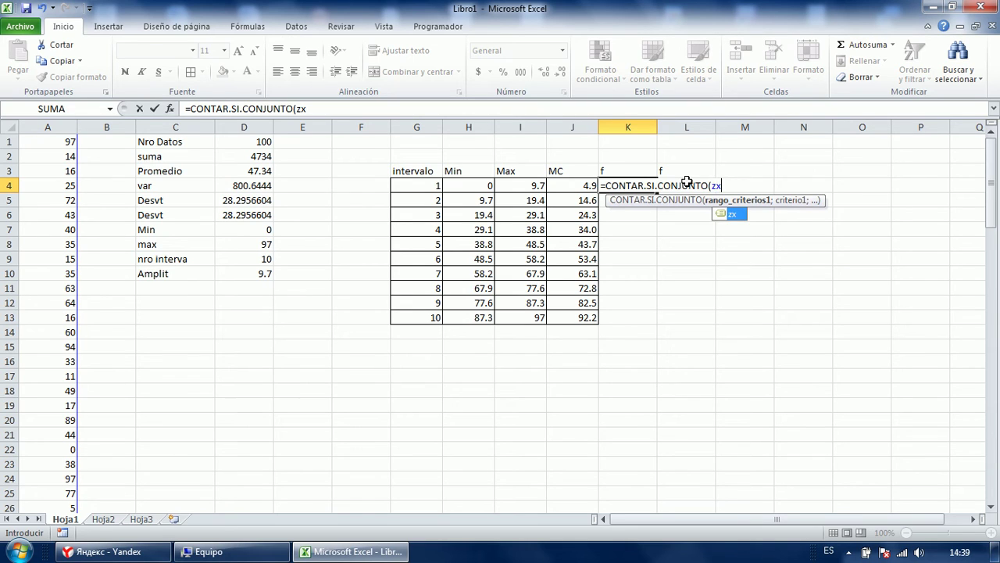
{"action": "type", "text": ";\">"}
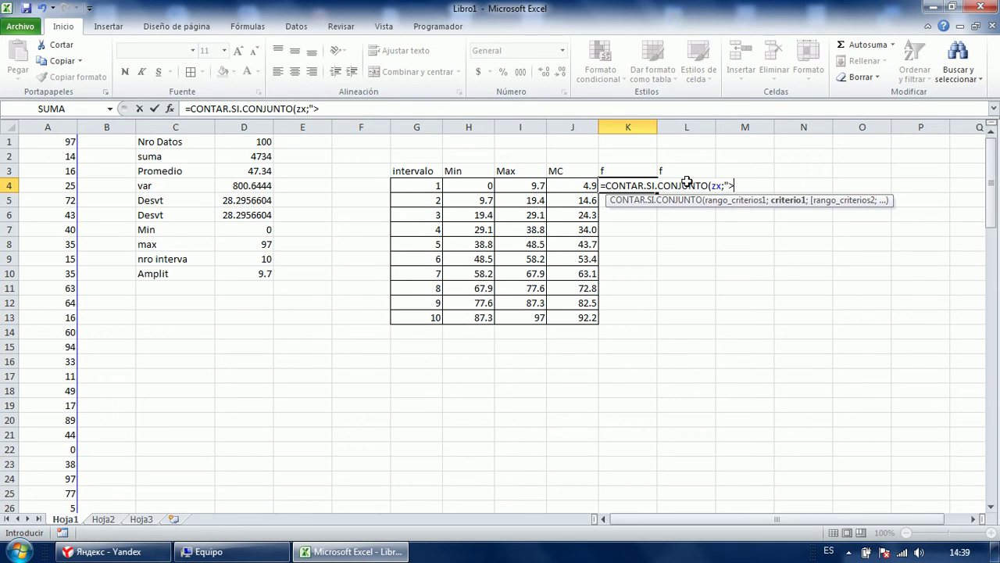
{"action": "key", "text": "Left"}
{"action": "key", "text": "Left"}
{"action": "key", "text": "Left"}
{"action": "key", "text": "Left"}
{"action": "key", "text": "Left"}
{"action": "key", "text": "Right"}
{"action": "key", "text": "Right"}
{"action": "key", "text": "BackSpace"}
{"action": "key", "text": "BackSpace"}
{"action": "type", "text": "&"}
{"action": "key", "text": "Left"}
{"action": "key", "text": "Left"}
{"action": "key", "text": "Left"}
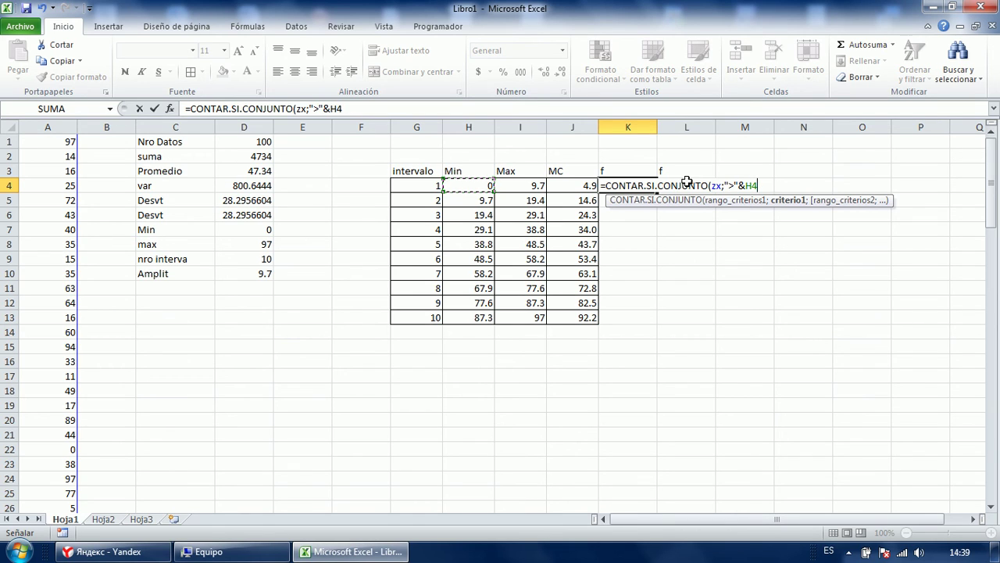
Step: Add the second condition zx "<="&I4 and enter the formula, giving 9 for interval 1
{"action": "type", "text": ";"}
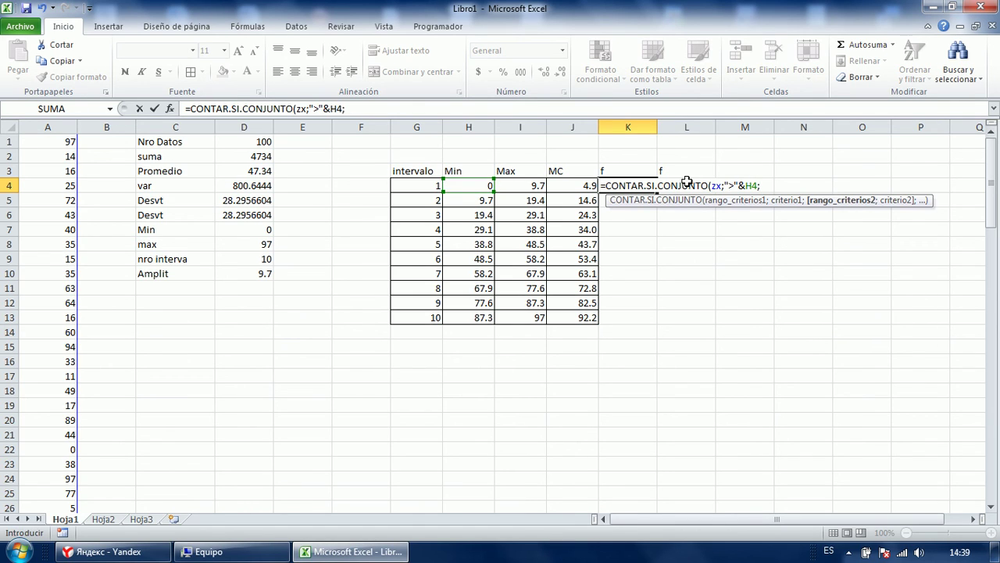
{"action": "type", "text": "zx"}
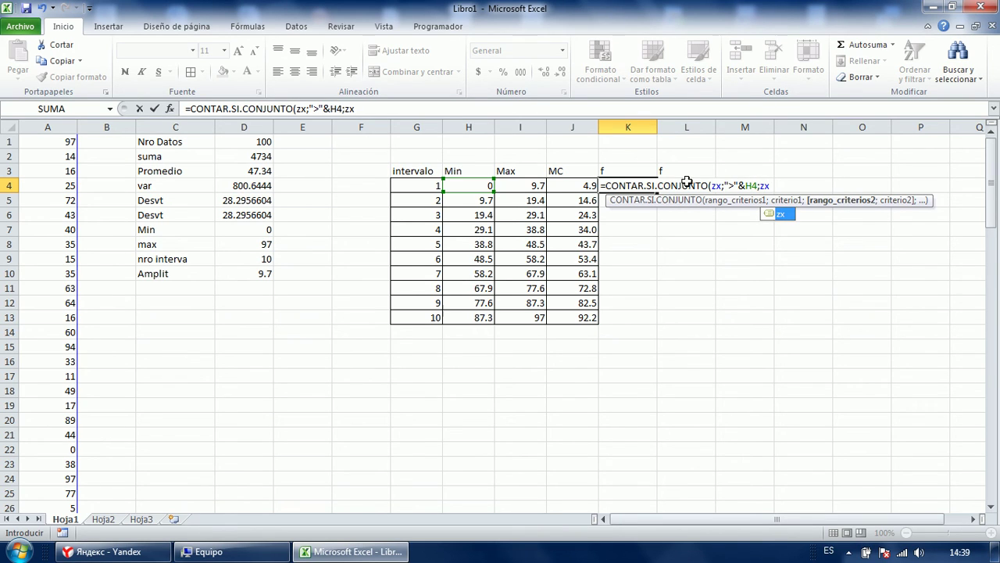
{"action": "type", "text": ";\"<="}
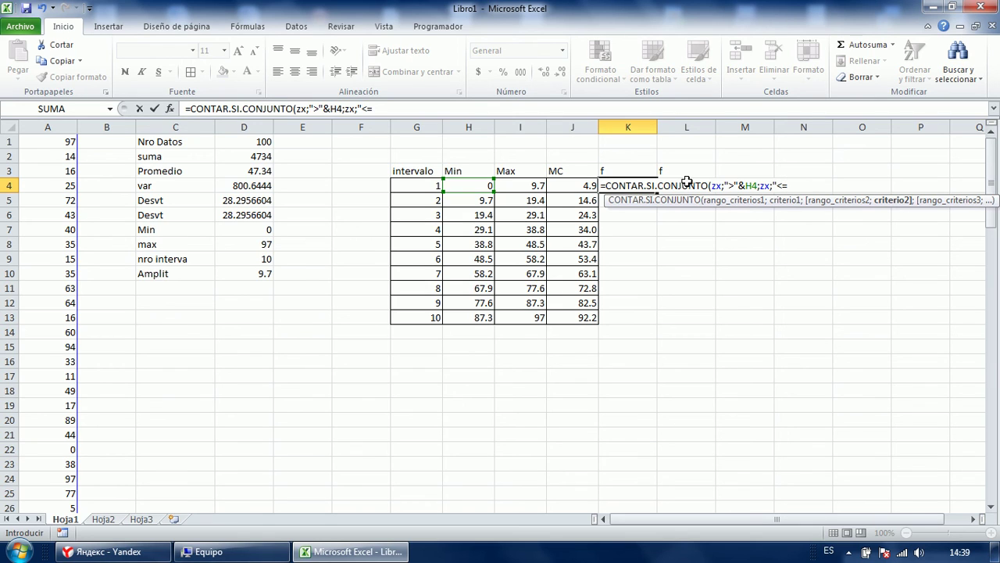
{"action": "type", "text": "&"}
{"action": "key", "text": "Left"}
{"action": "key", "text": "Left"}
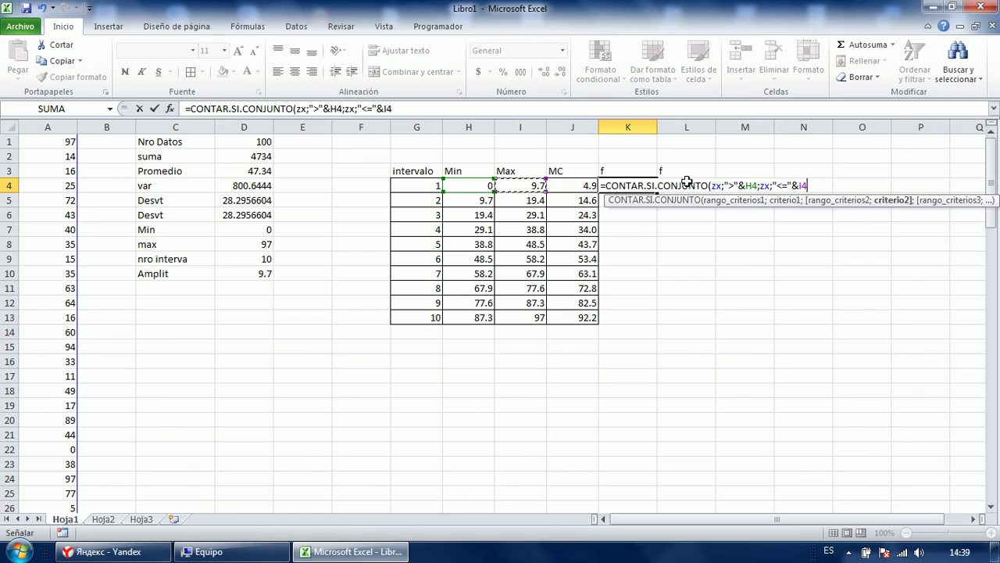
{"action": "type", "text": ")"}
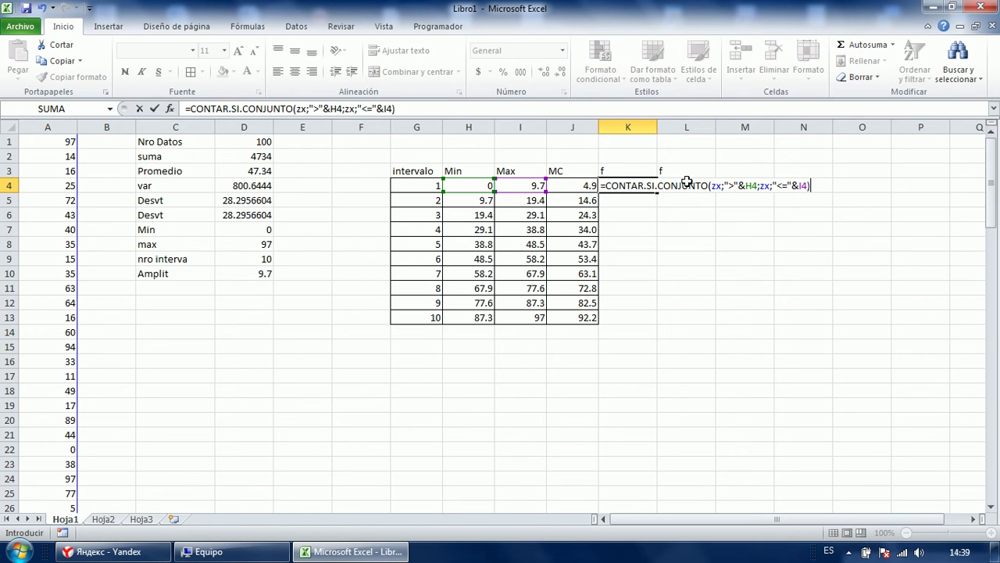
{"action": "key", "text": "Return"}
{"action": "key", "text": "Up"}
Step: Delete the duplicate Rango01 name in the Name Manager
{"action": "left_click", "coordinate": [249, 24]}
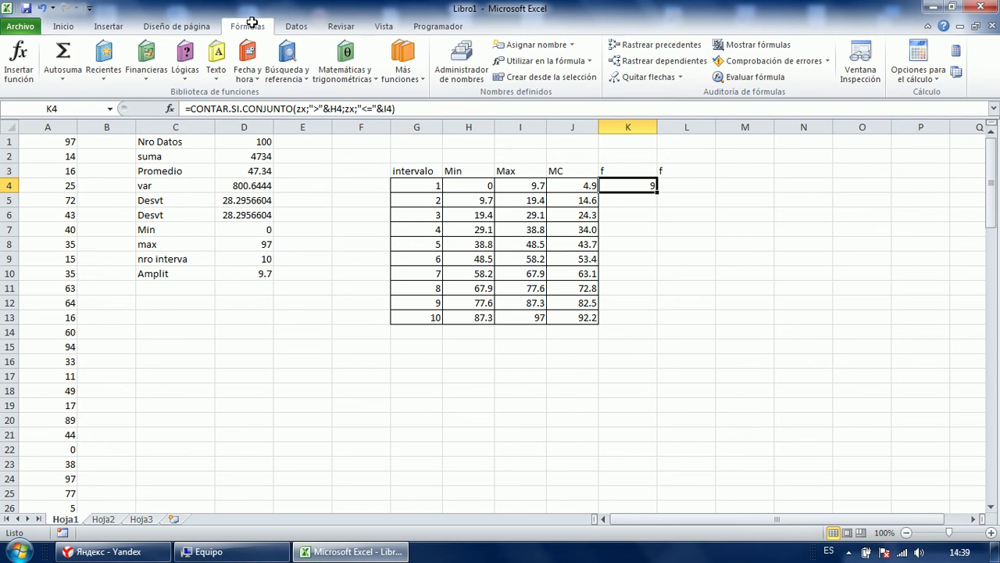
{"action": "left_click", "coordinate": [461, 59]}
{"action": "left_click", "coordinate": [402, 165]}
{"action": "left_click", "coordinate": [394, 152]}
{"action": "left_click", "coordinate": [518, 119]}
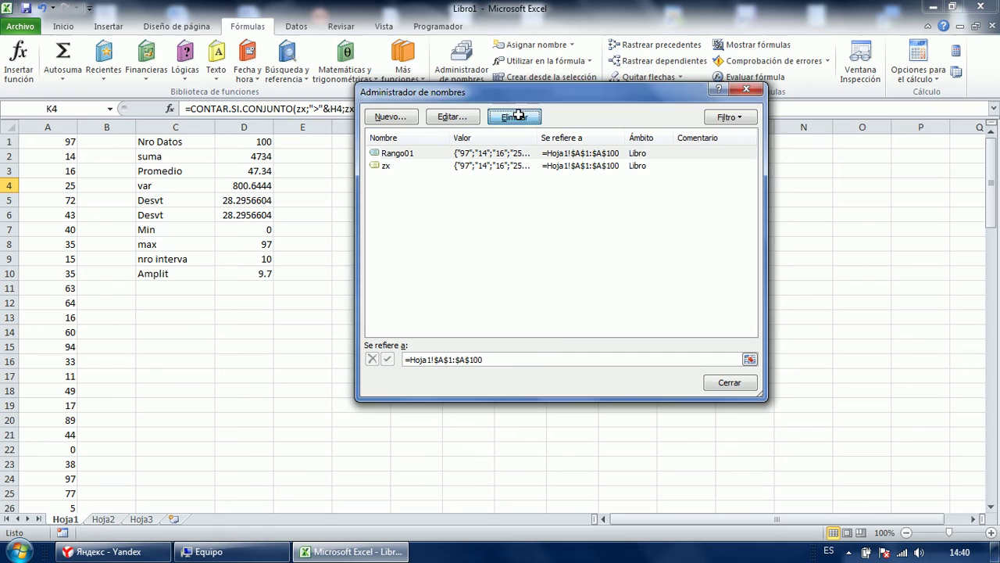
{"action": "left_click", "coordinate": [467, 313]}
Step: Confirm zx refers to Hoja1 A1:A100, then close the Name Manager
{"action": "left_click", "coordinate": [384, 151]}
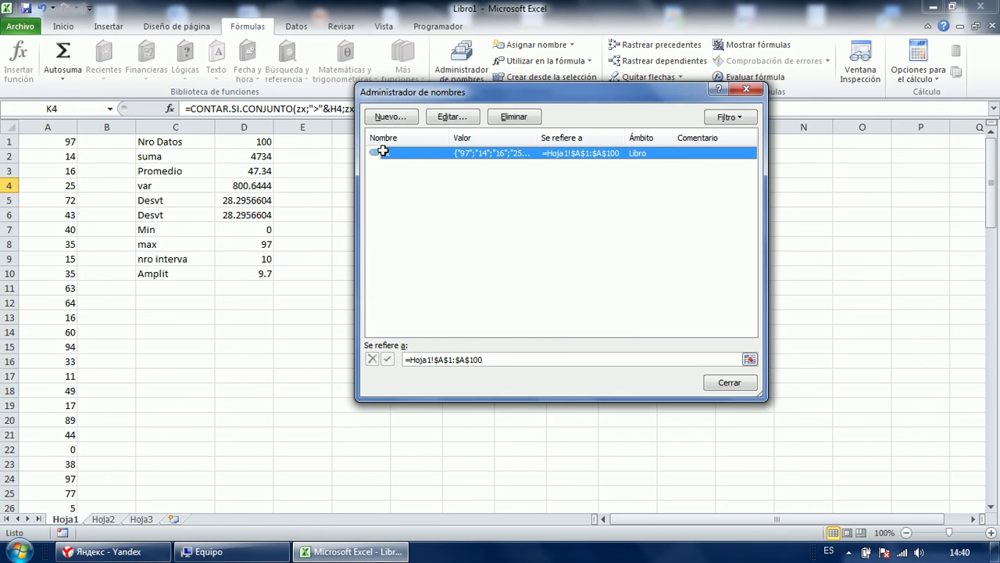
{"action": "left_click", "coordinate": [440, 359]}
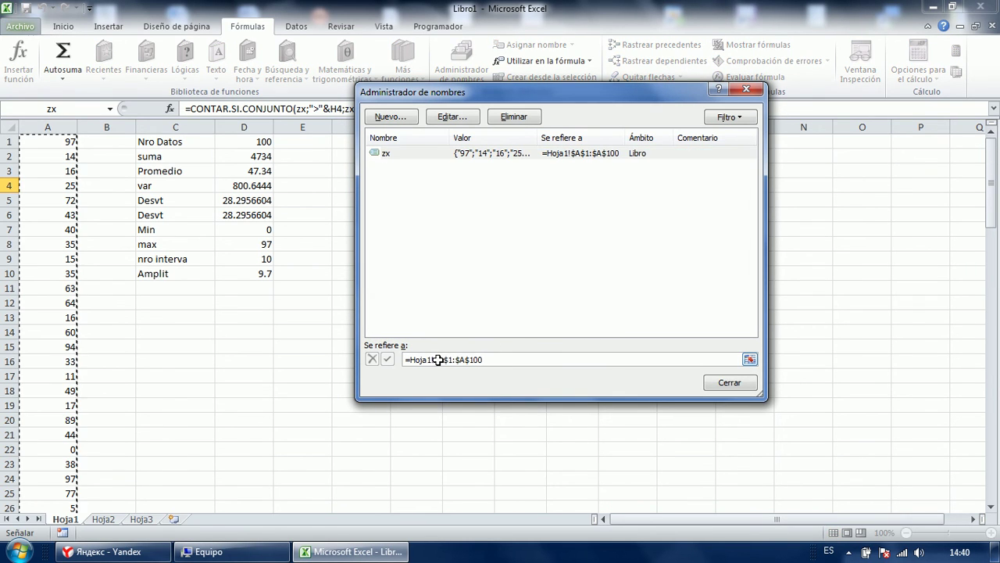
{"action": "left_click", "coordinate": [436, 359]}
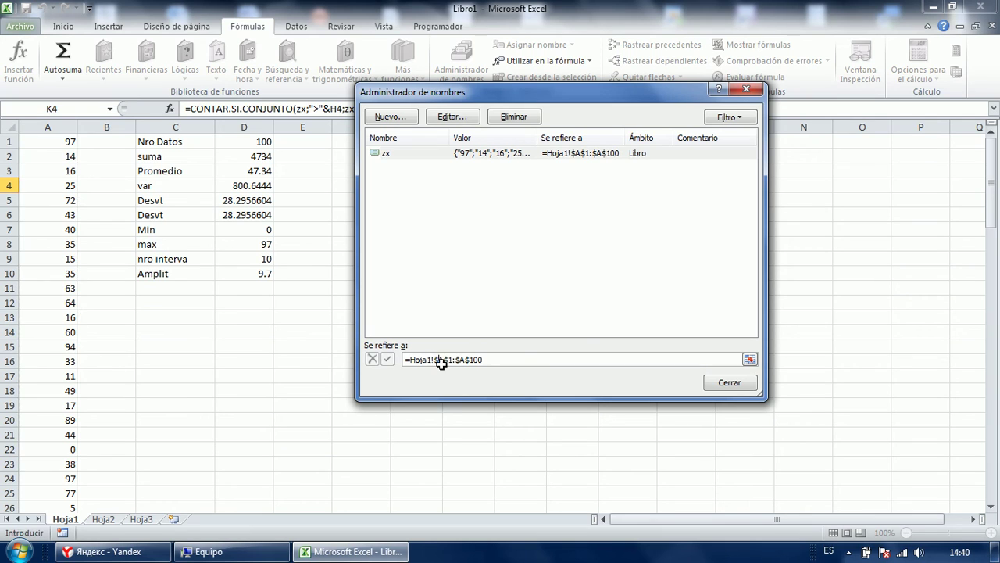
{"action": "left_click", "coordinate": [729, 382]}
Step: Copy the K4 frequency formula down to K13 and check K5's references
{"action": "left_click_drag", "start_coordinate": [657, 194], "coordinate": [655, 331]}
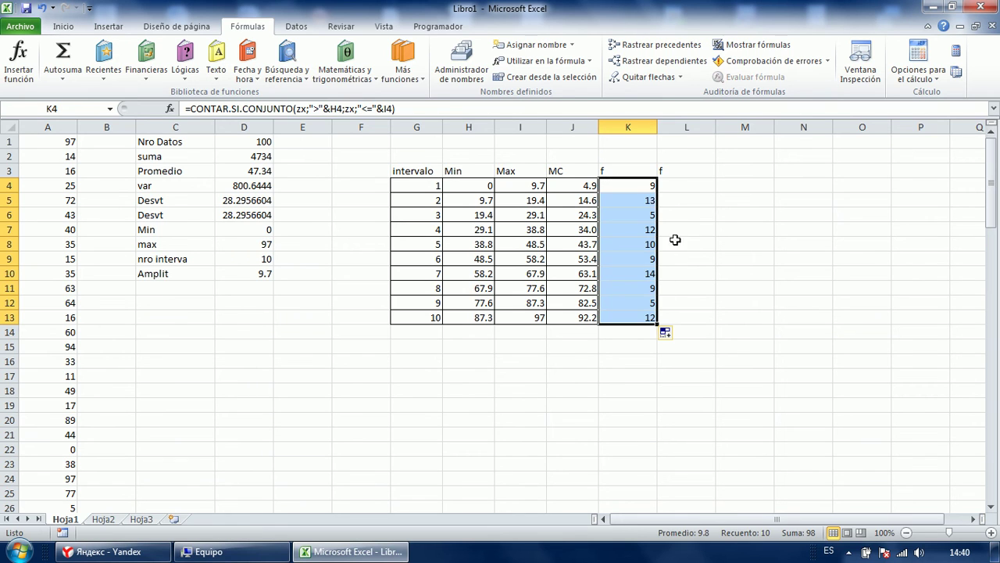
{"action": "left_click", "coordinate": [639, 205]}
{"action": "double_click", "coordinate": [640, 205]}
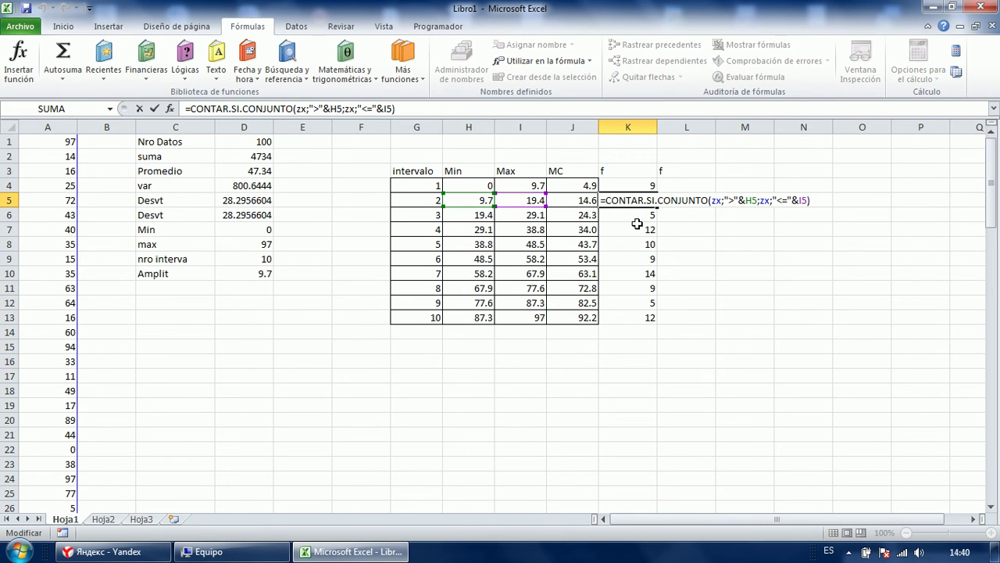
{"action": "key", "text": "Return"}
{"action": "key", "text": "Return"}
{"action": "key", "text": "Return"}
{"action": "key", "text": "Return"}
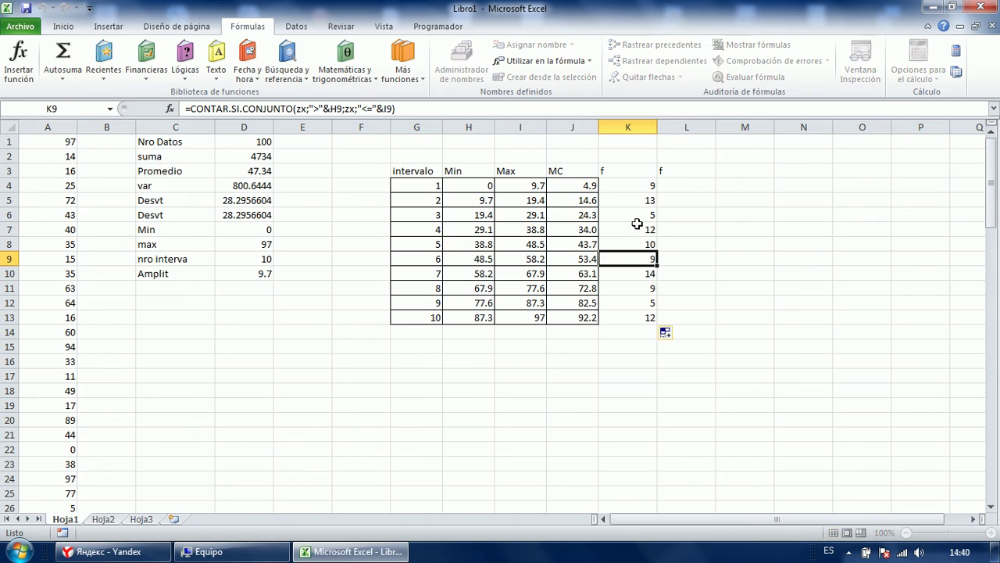
Step: Check the formulas from K9 down, then select K4:K13 to see the total of 98
{"action": "key", "text": "F2"}
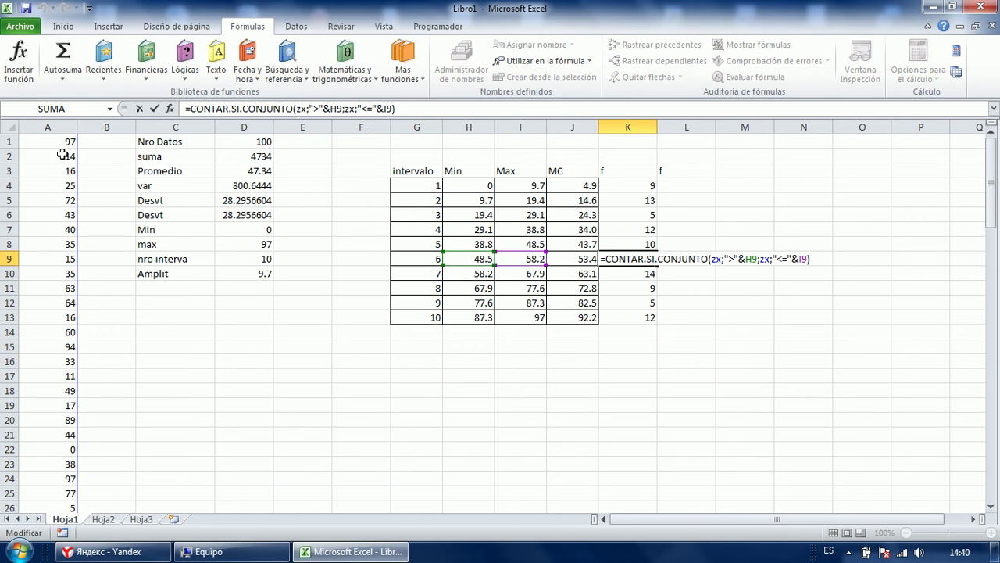
{"action": "key", "text": "Return"}
{"action": "key", "text": "F2"}
{"action": "key", "text": "Return"}
{"action": "key", "text": "F2"}
{"action": "key", "text": "Return"}
{"action": "key", "text": "F2"}
{"action": "key", "text": "Escape"}
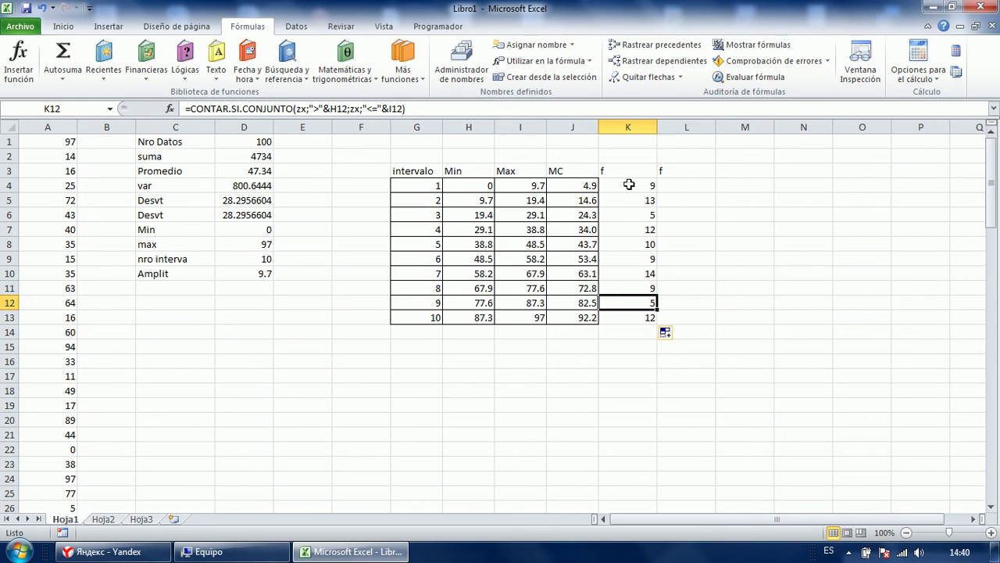
{"action": "left_click_drag", "start_coordinate": [630, 185], "coordinate": [640, 321]}
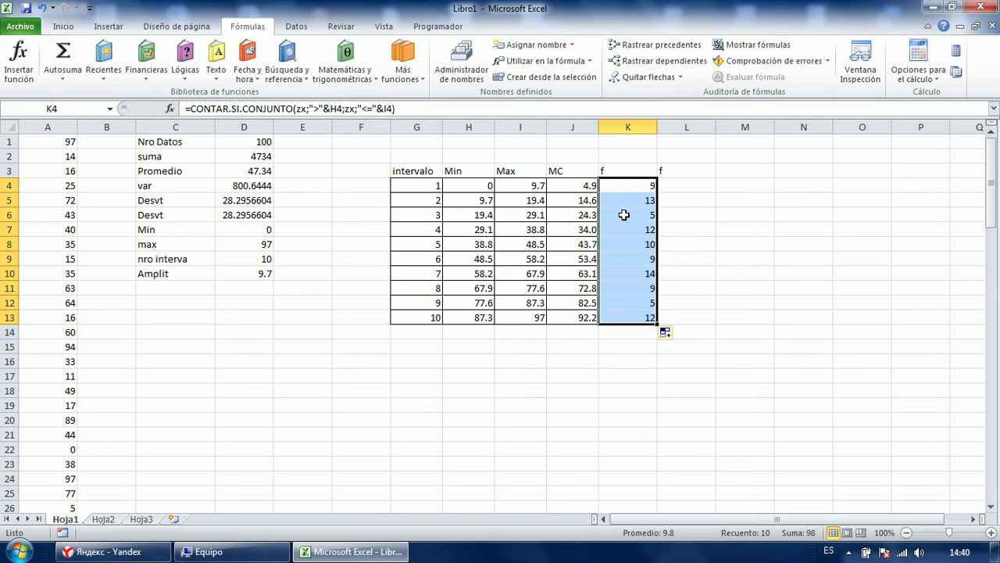
Step: Change K4's lower condition to ">="&H4 so interval 1 counts 11
{"action": "double_click", "coordinate": [624, 316]}
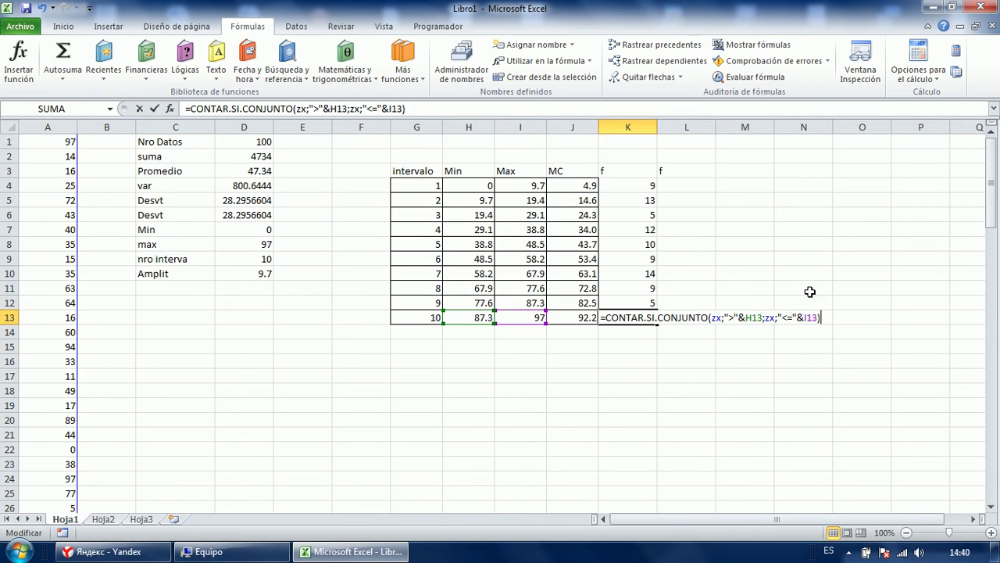
{"action": "left_click", "coordinate": [731, 317]}
{"action": "left_click", "coordinate": [785, 317]}
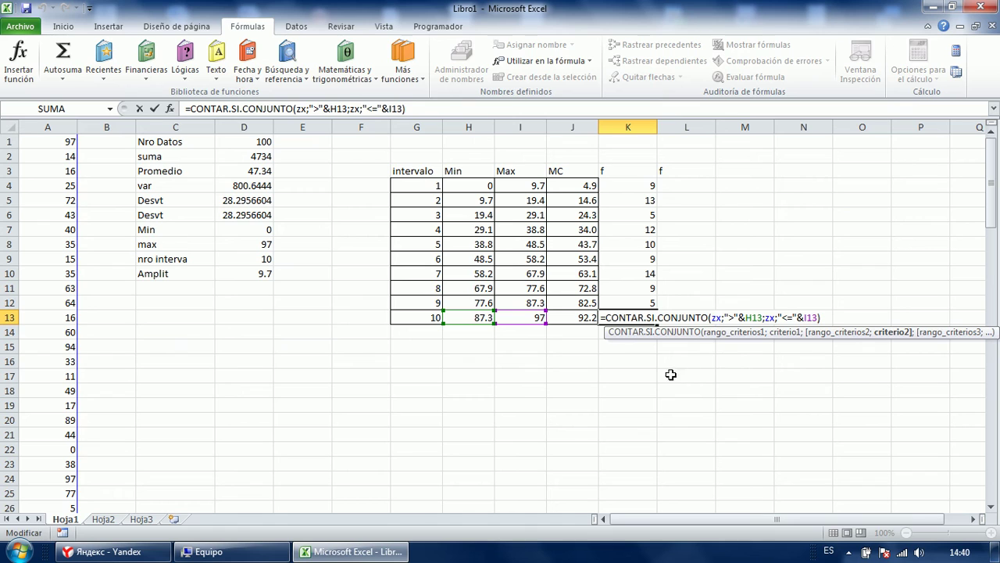
{"action": "double_click", "coordinate": [633, 188]}
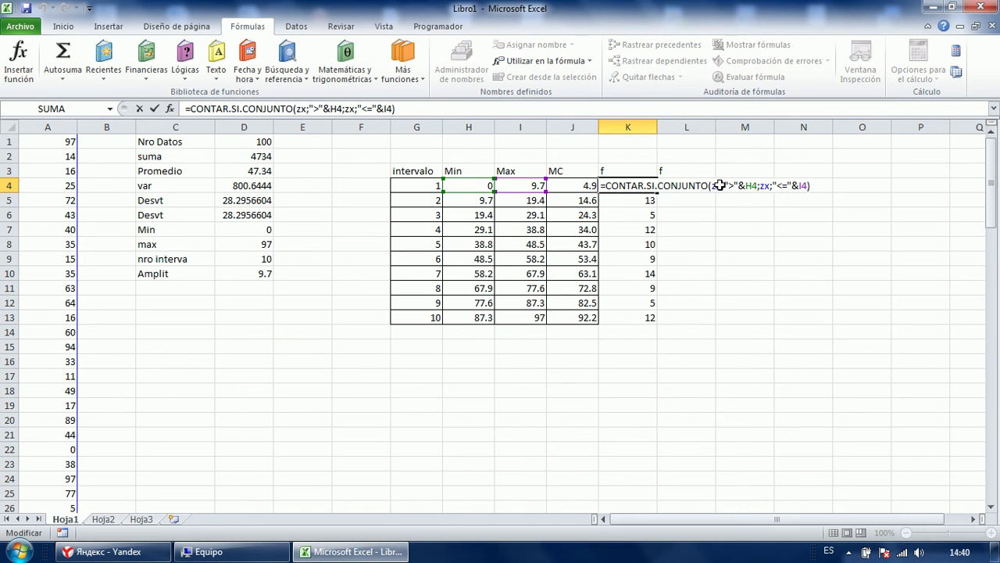
{"action": "left_click", "coordinate": [733, 185]}
{"action": "type", "text": "="}
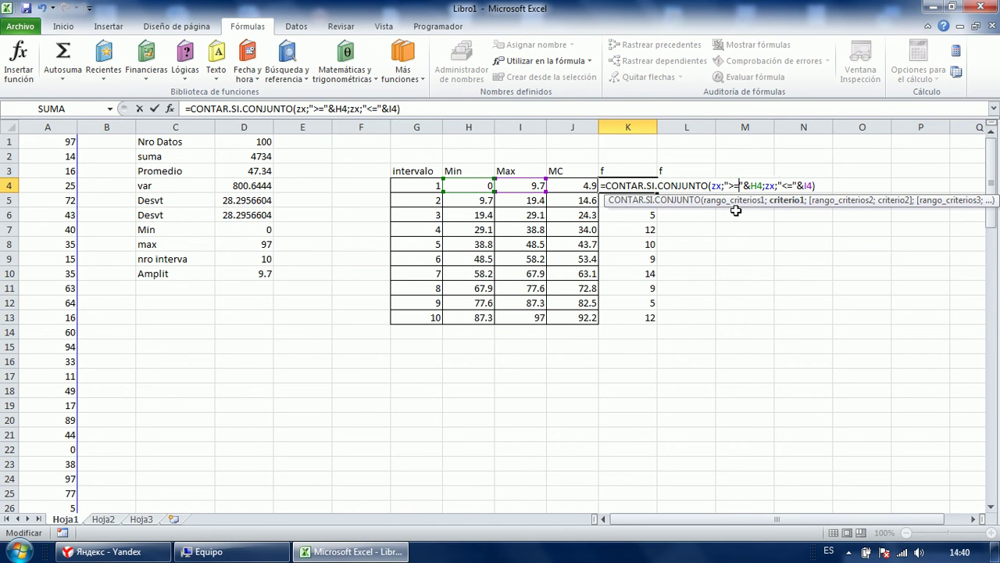
{"action": "key", "text": "Return"}
{"action": "key", "text": "Up"}
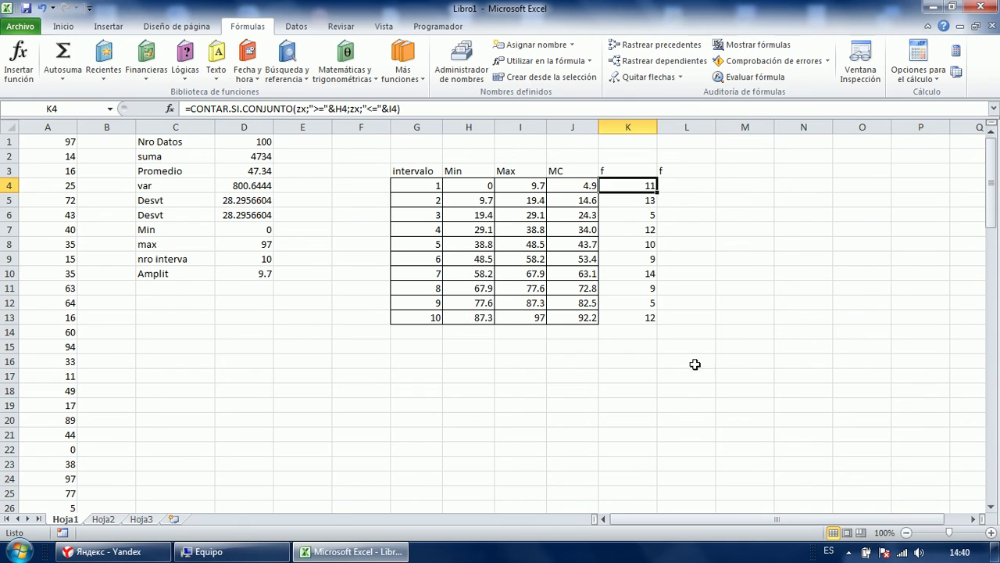
Step: Check the f total and re-enter each K4:K13 formula so the frequencies total 100
{"action": "left_click", "coordinate": [642, 317], "text": "shift"}
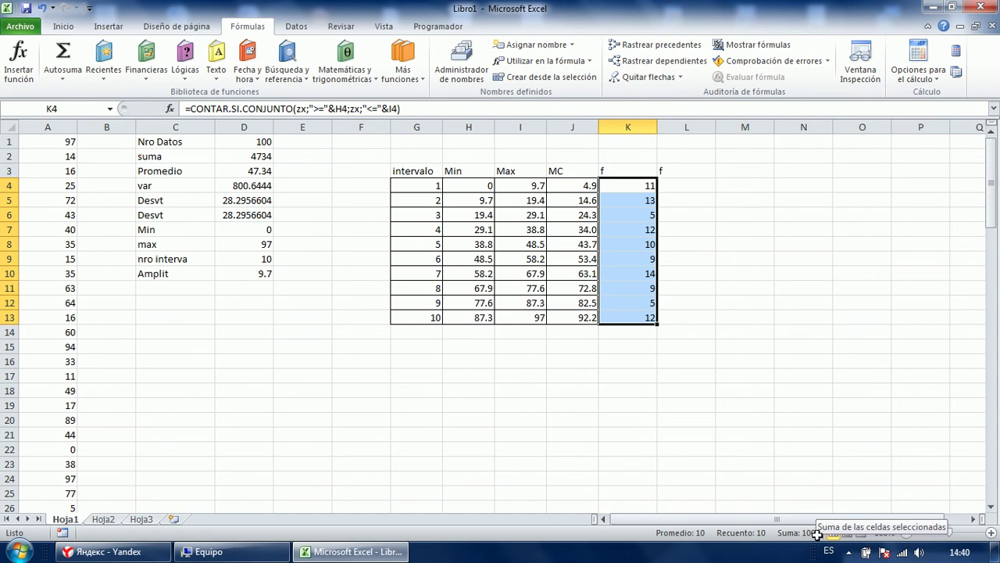
{"action": "left_click", "coordinate": [721, 332]}
{"action": "left_click", "coordinate": [641, 184]}
{"action": "key", "text": "F2"}
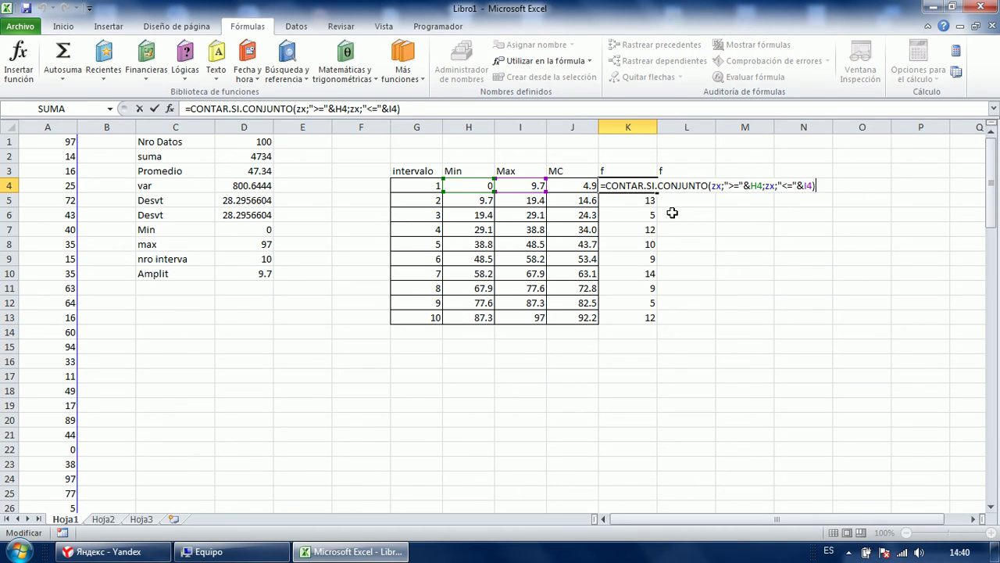
{"action": "key", "text": "Return"}
{"action": "key", "text": "F2"}
{"action": "key", "text": "Return"}
{"action": "key", "text": "F2"}
{"action": "key", "text": "Return"}
{"action": "key", "text": "F2"}
{"action": "key", "text": "Return"}
{"action": "key", "text": "F2"}
{"action": "key", "text": "Return"}
{"action": "key", "text": "F2"}
{"action": "key", "text": "Return"}
{"action": "key", "text": "F2"}
{"action": "key", "text": "Return"}
{"action": "key", "text": "F2"}
{"action": "key", "text": "Return"}
{"action": "key", "text": "F2"}
{"action": "key", "text": "Return"}
Step: Move the selection to empty cell G17 below the table
{"action": "key", "text": "Left"}
{"action": "key", "text": "Left"}
{"action": "key", "text": "Left"}
{"action": "key", "text": "Down"}
{"action": "key", "text": "Down"}
{"action": "key", "text": "Down"}
{"action": "key", "text": "Left"}
{"action": "key", "text": "Left"}
{"action": "key", "text": "Right"}
{"action": "key", "text": "Left"}
{"action": "key", "text": "Left"}
{"action": "key", "text": "Left"}
{"action": "key", "text": "Down"}
{"action": "key", "text": "Down"}
{"action": "key", "text": "Down"}
{"action": "key", "text": "Up"}
{"action": "key", "text": "Up"}
{"action": "key", "text": "Right"}
{"action": "key", "text": "Right"}
{"action": "key", "text": "Right"}
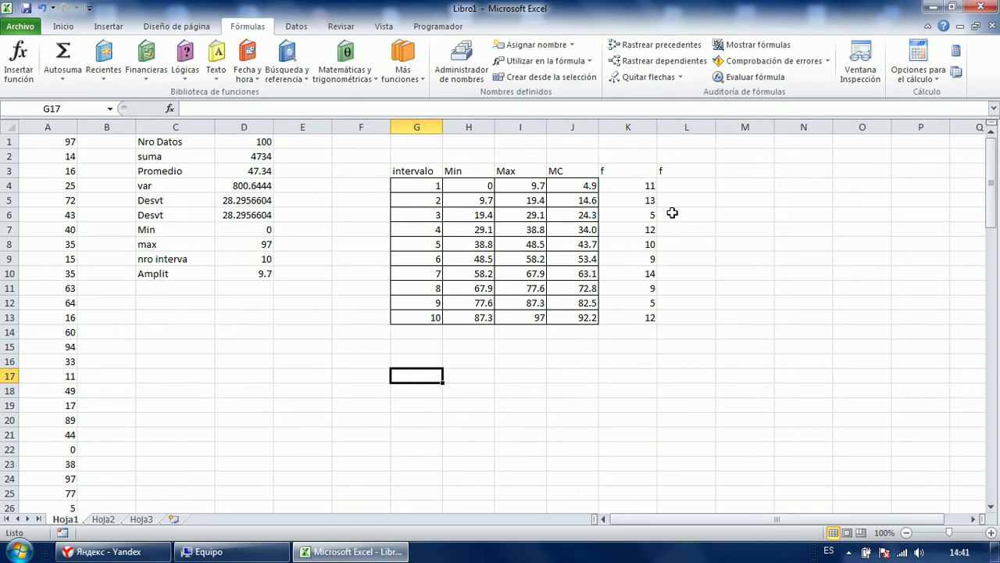
Step: Fill VERDADERO into G17 and the chosen cells across G17:H25
{"action": "type", "text": "verdadero"}
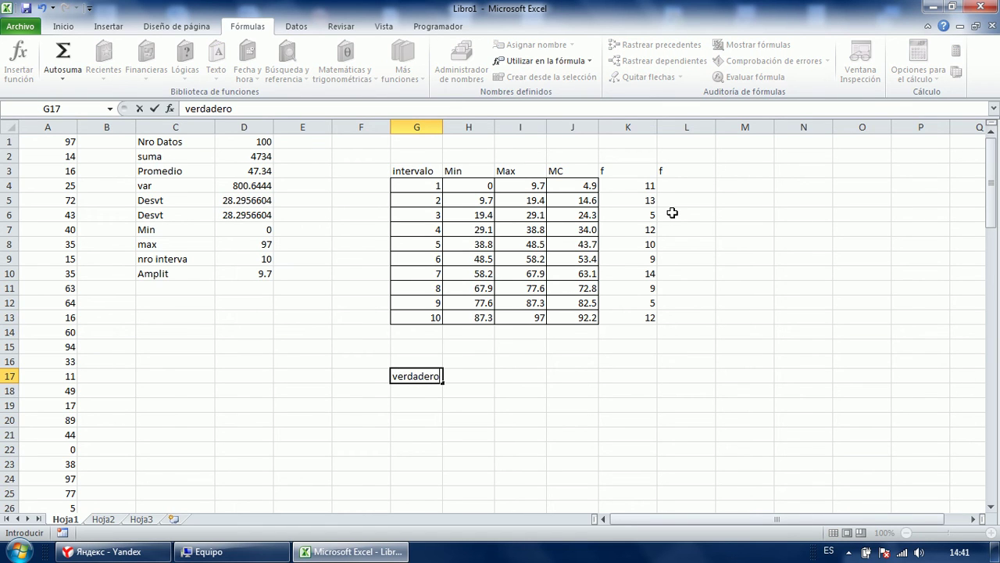
{"action": "left_click", "coordinate": [520, 427]}
{"action": "left_click", "coordinate": [439, 380]}
{"action": "left_click", "coordinate": [465, 392], "text": "ctrl"}
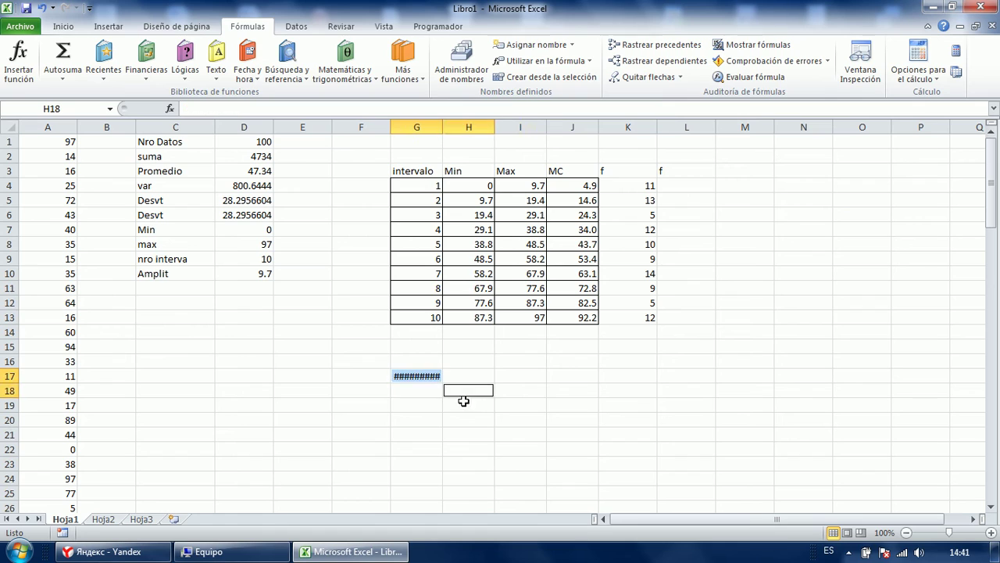
{"action": "left_click", "coordinate": [456, 408], "text": "ctrl"}
{"action": "left_click", "coordinate": [430, 422], "text": "ctrl"}
{"action": "left_click", "coordinate": [425, 435], "text": "ctrl"}
{"action": "left_click", "coordinate": [425, 450], "text": "ctrl"}
{"action": "left_click", "coordinate": [460, 434], "text": "ctrl"}
{"action": "left_click", "coordinate": [459, 450], "text": "ctrl"}
{"action": "left_click", "coordinate": [444, 479], "text": "ctrl"}
{"action": "left_click", "coordinate": [427, 481], "text": "ctrl"}
{"action": "left_click", "coordinate": [438, 493], "text": "ctrl"}
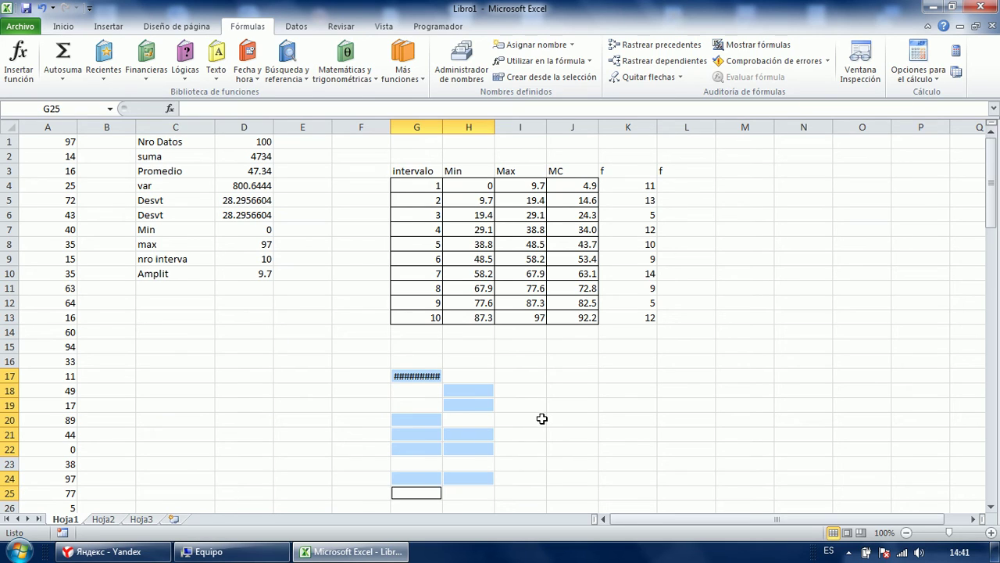
{"action": "key", "text": "F2"}
{"action": "key", "text": "F2"}
{"action": "key", "text": "Return"}
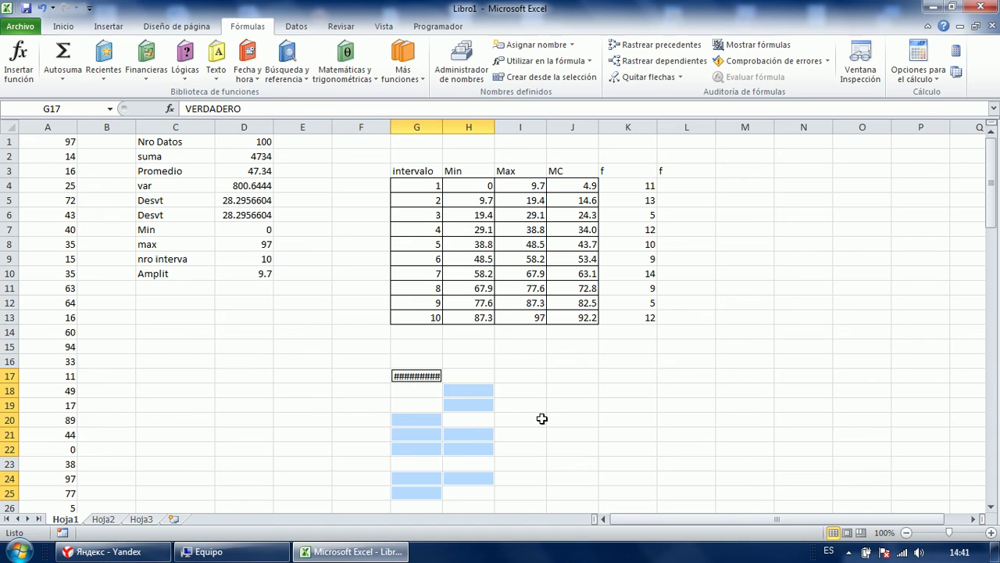
{"action": "key", "text": "F2"}
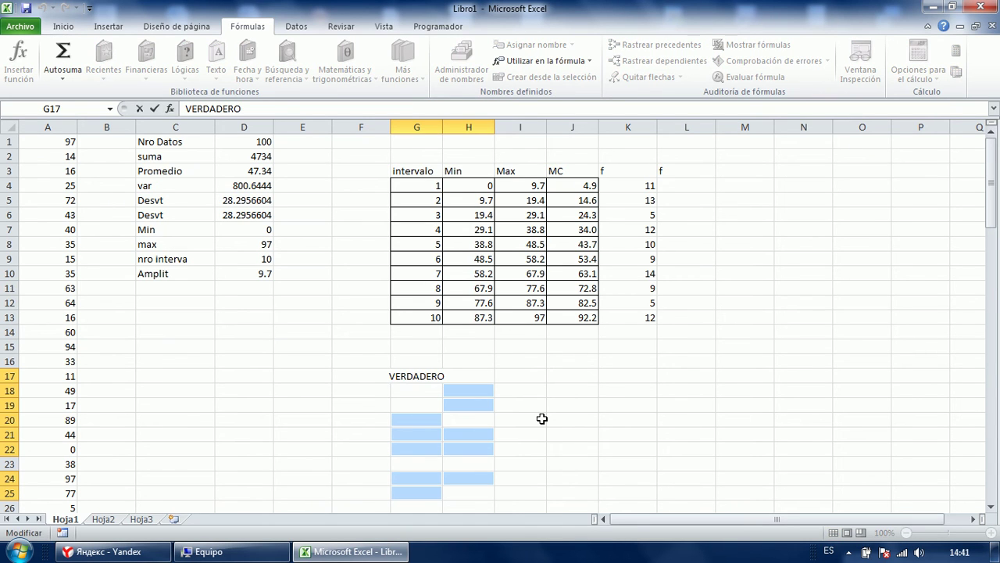
{"action": "key", "text": "ctrl+Return"}
Step: Widen columns G and H and fill FALSO into the remaining blank cells of G17:H25
{"action": "left_click_drag", "start_coordinate": [431, 130], "coordinate": [506, 131]}
{"action": "left_click", "coordinate": [492, 381]}
{"action": "left_click", "coordinate": [422, 391], "text": "ctrl"}
{"action": "left_click", "coordinate": [423, 405], "text": "ctrl"}
{"action": "left_click", "coordinate": [486, 420], "text": "ctrl"}
{"action": "left_click", "coordinate": [487, 464], "text": "ctrl"}
{"action": "left_click", "coordinate": [423, 463], "text": "ctrl"}
{"action": "left_click", "coordinate": [476, 492], "text": "ctrl"}
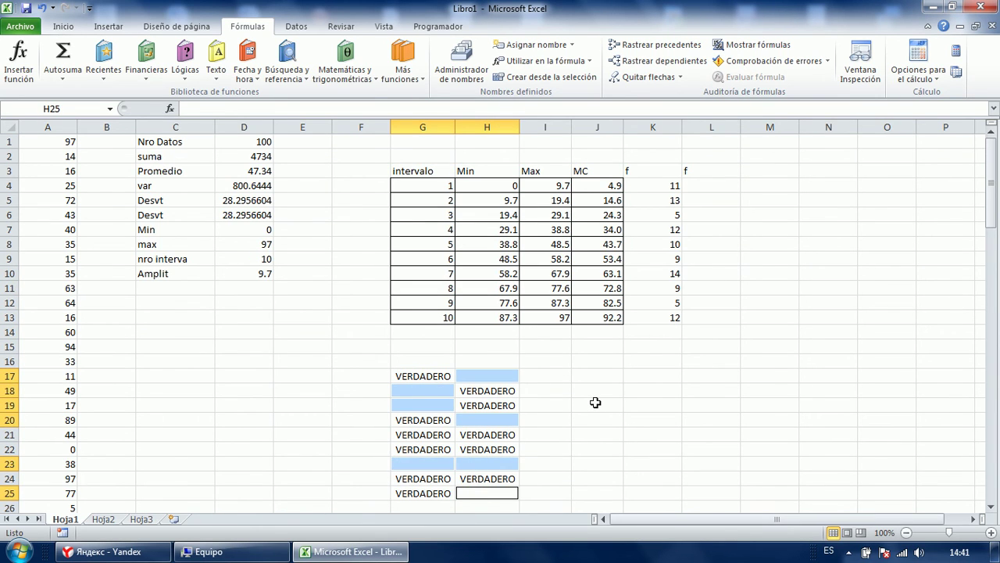
{"action": "type", "text": "falso"}
{"action": "key", "text": "ctrl+Return"}
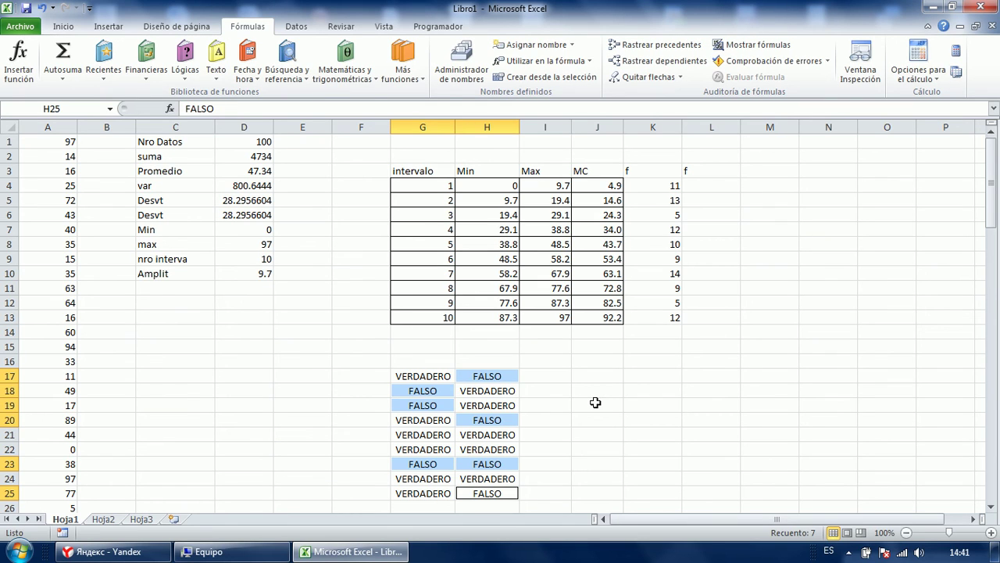
Step: Start a product formula in I17 that references G17
{"action": "left_click", "coordinate": [541, 445]}
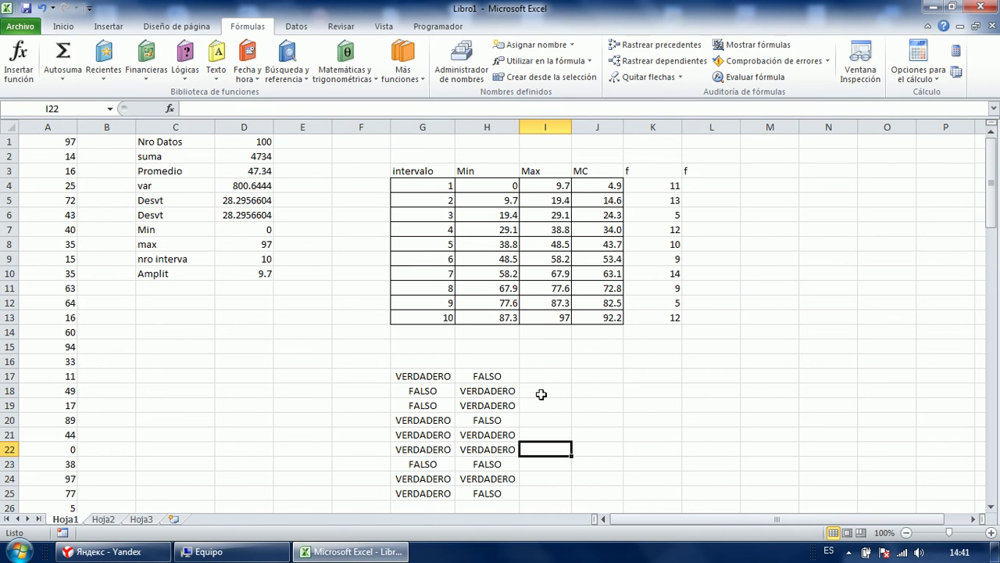
{"action": "left_click", "coordinate": [444, 376]}
{"action": "left_click", "coordinate": [539, 376]}
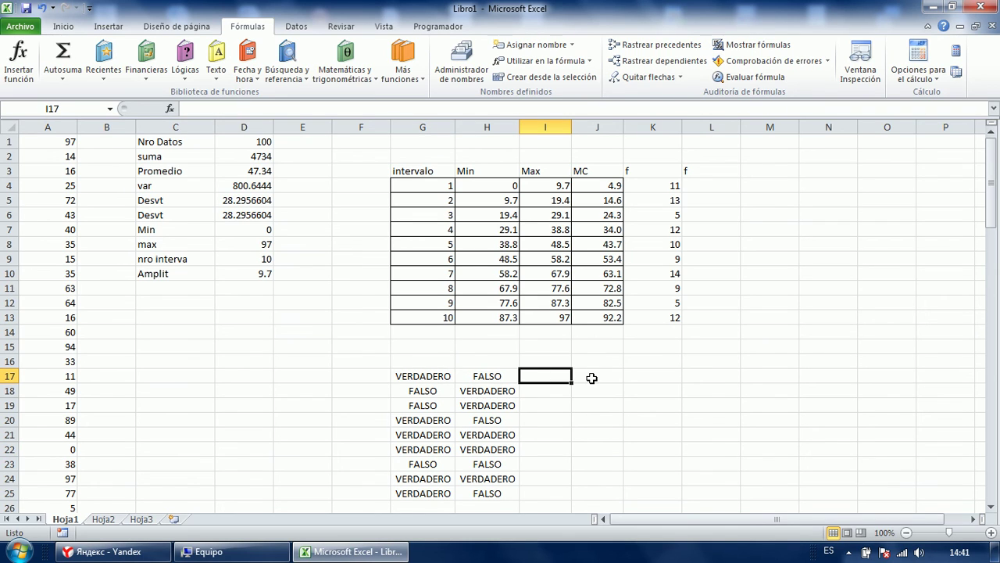
{"action": "type", "text": "="}
{"action": "key", "text": "Left"}
{"action": "key", "text": "Left"}
Step: Complete =G17*H17 in I17 and fill it down through I17:I25
{"action": "type", "text": "*"}
{"action": "key", "text": "Left"}
{"action": "key", "text": "ctrl+Return"}
{"action": "key", "text": "shift+Down"}
{"action": "key", "text": "shift+Down"}
{"action": "key", "text": "shift+Down"}
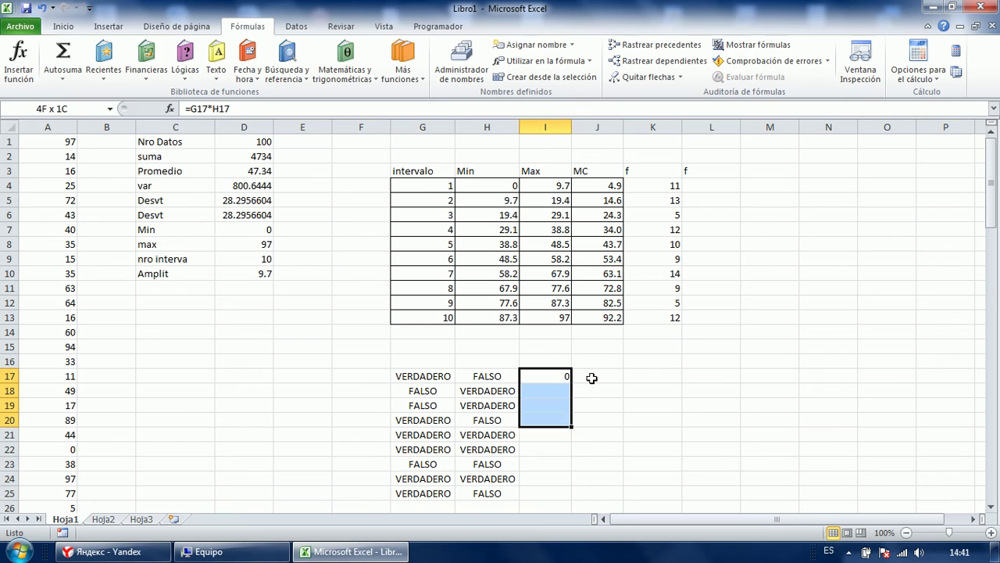
{"action": "key", "text": "shift+Down"}
{"action": "key", "text": "shift+Down"}
{"action": "key", "text": "shift+Down"}
{"action": "key", "text": "F2"}
{"action": "key", "text": "ctrl+Return"}
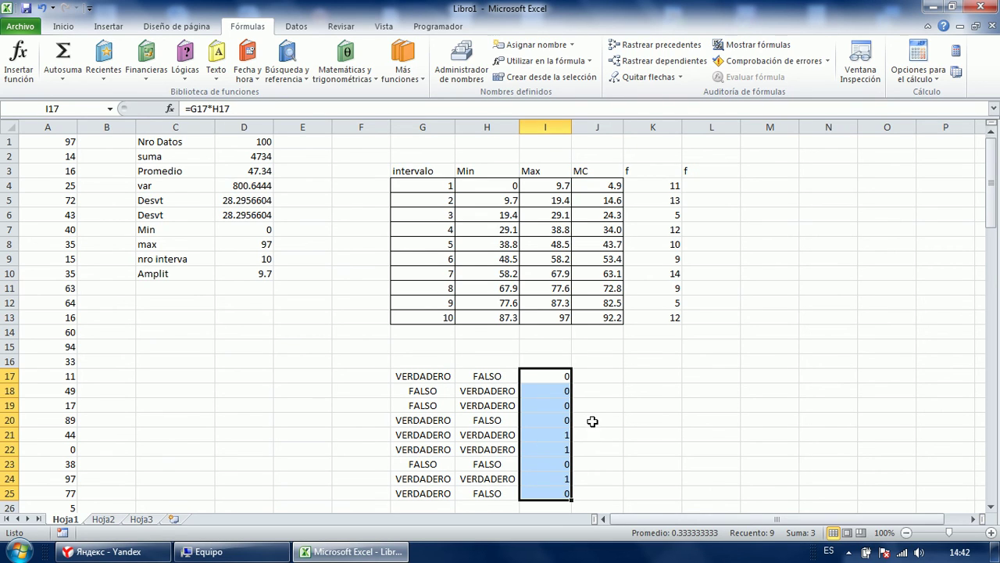
Step: Delete the G17:I25 demonstration block, leaving the frequency table intact
{"action": "left_click", "coordinate": [596, 373]}
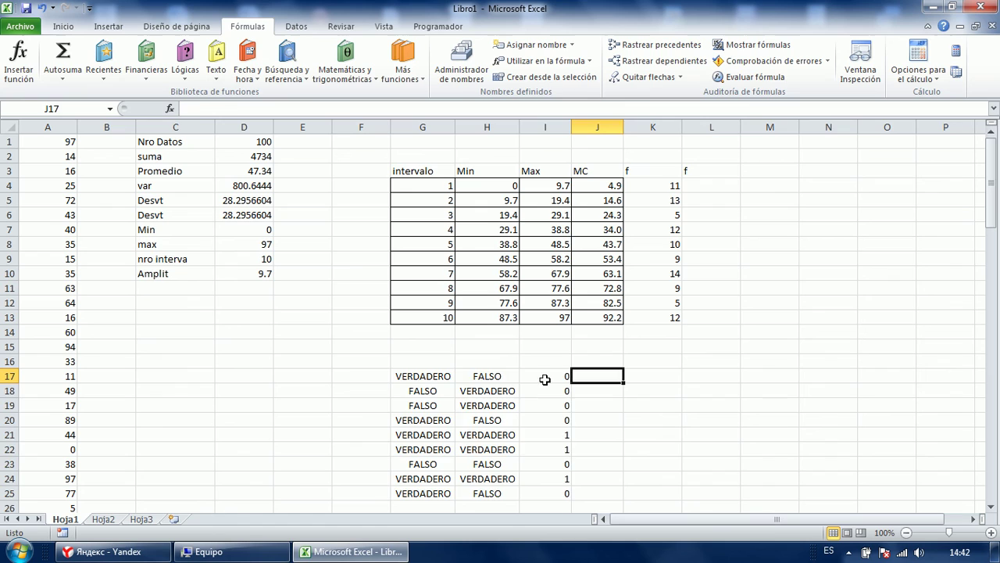
{"action": "left_click_drag", "start_coordinate": [542, 379], "coordinate": [437, 498]}
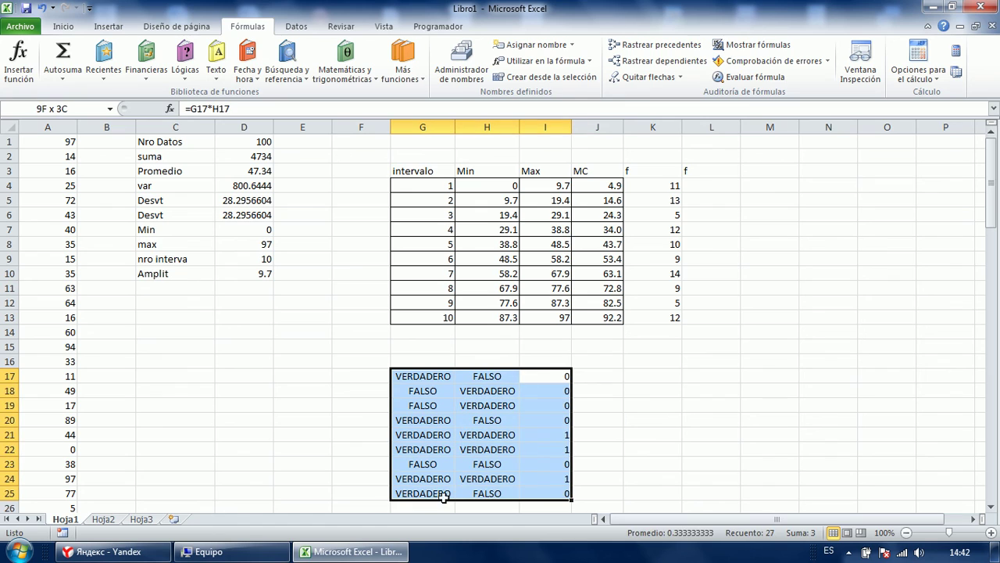
{"action": "left_click", "coordinate": [638, 374]}
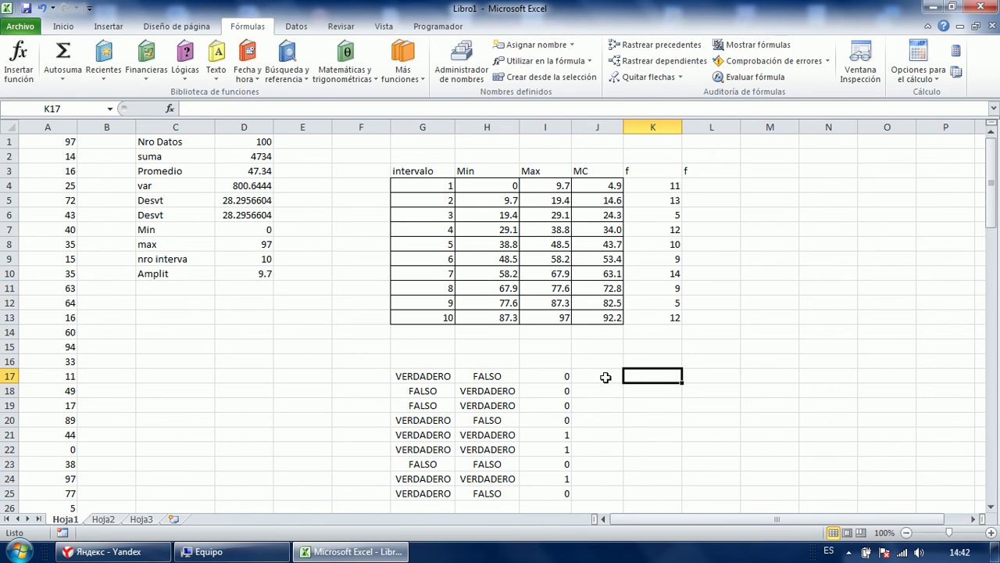
{"action": "left_click_drag", "start_coordinate": [556, 376], "coordinate": [412, 491]}
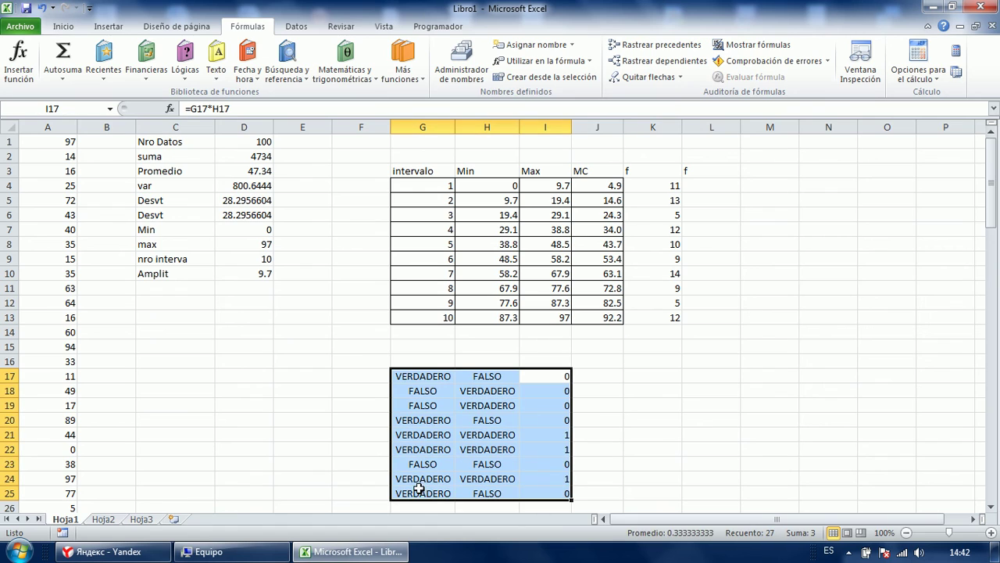
{"action": "key", "text": "Delete"}
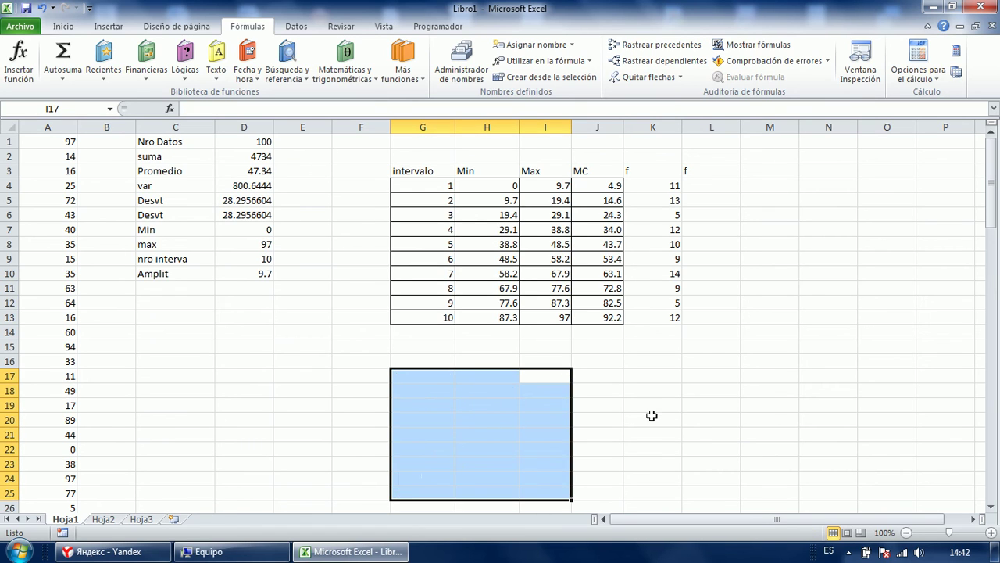
{"action": "left_click", "coordinate": [652, 415]}
{"action": "left_click", "coordinate": [710, 182]}
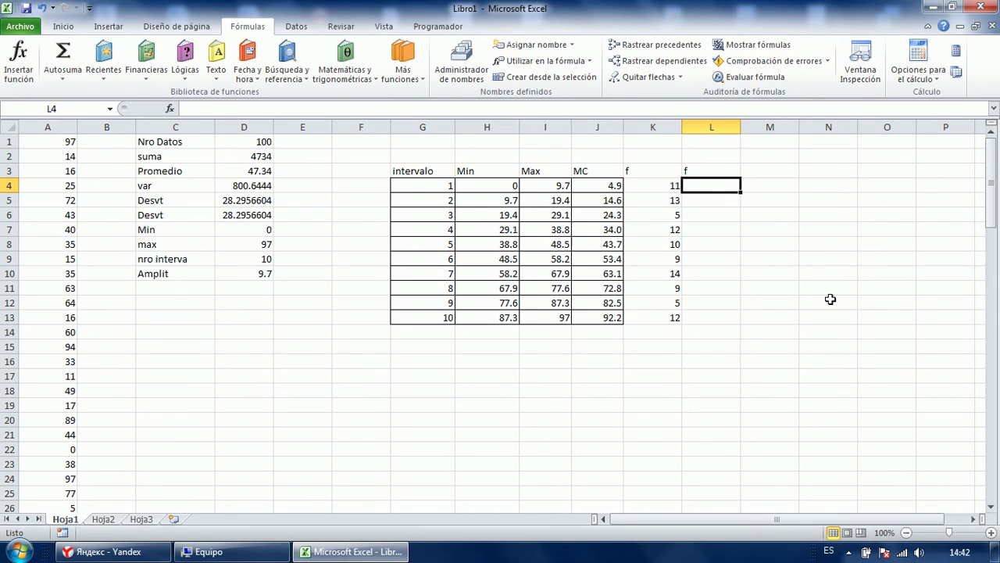
Step: Build =SUMAPRODUCTO((zx>H4)*(zx<=I4)) in L4 to count zx values within interval 1's bounds
{"action": "type", "text": "=sumaproducto"}
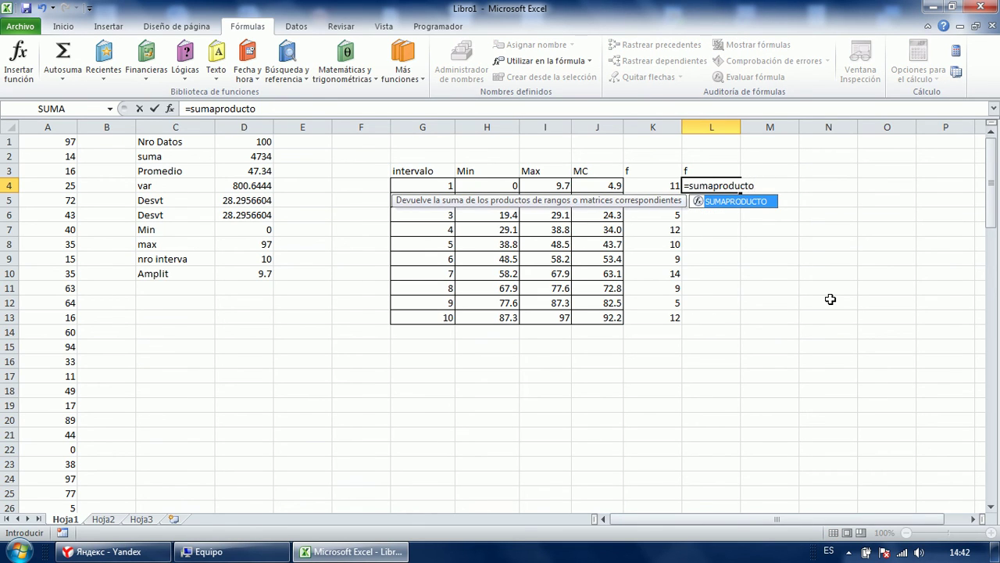
{"action": "key", "text": "Tab"}
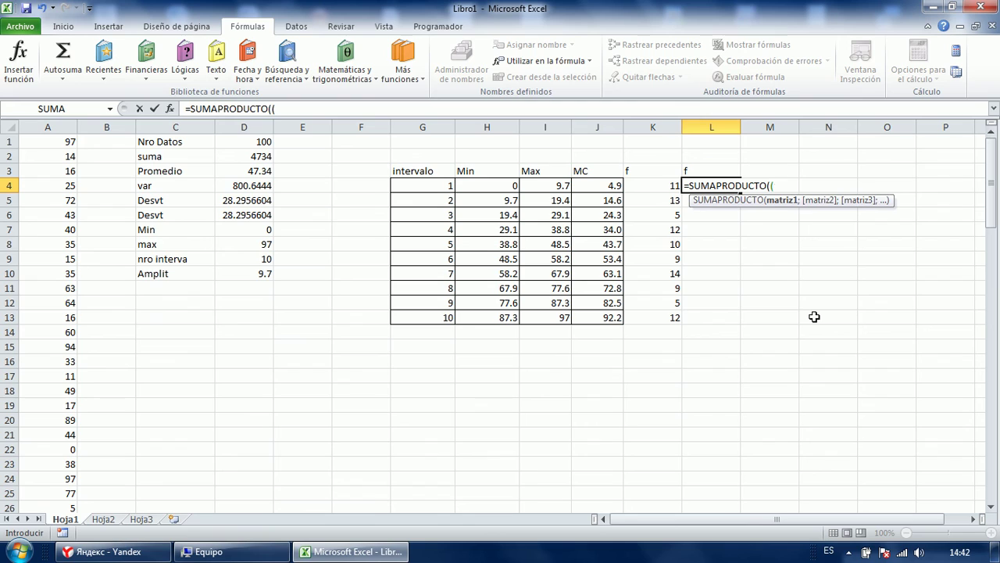
{"action": "type", "text": "zx>"}
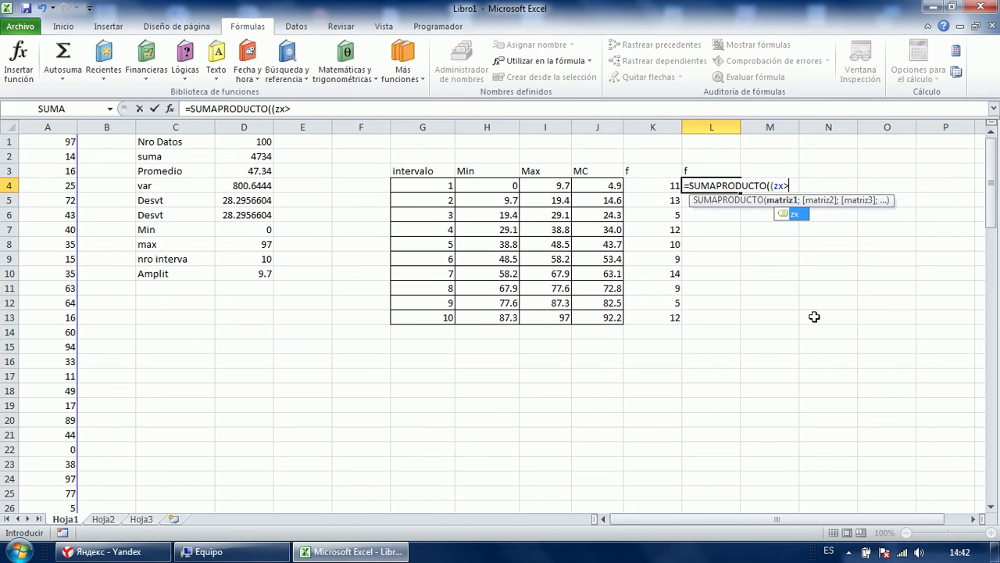
{"action": "left_click", "coordinate": [506, 187]}
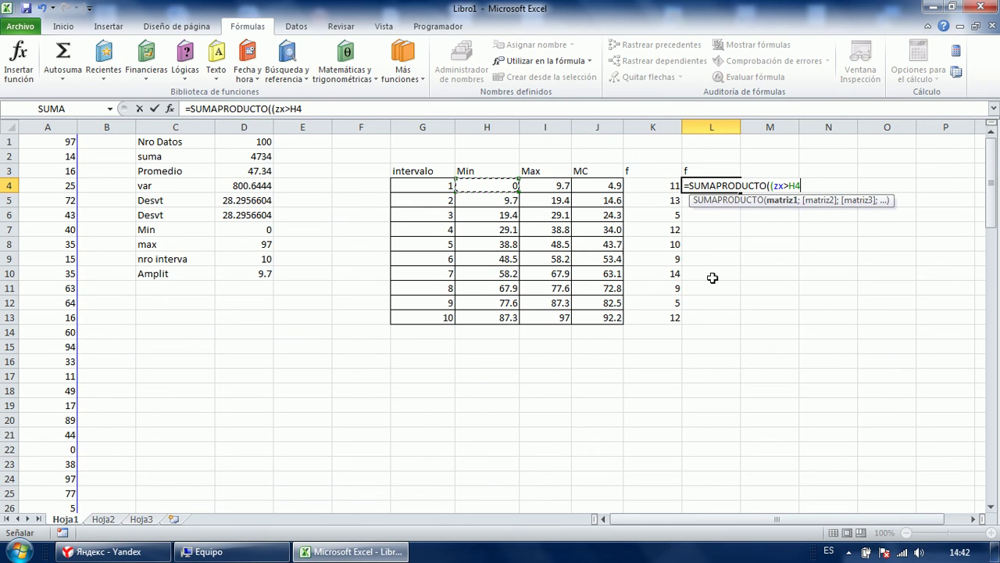
{"action": "type", "text": ")*("}
{"action": "type", "text": "zx"}
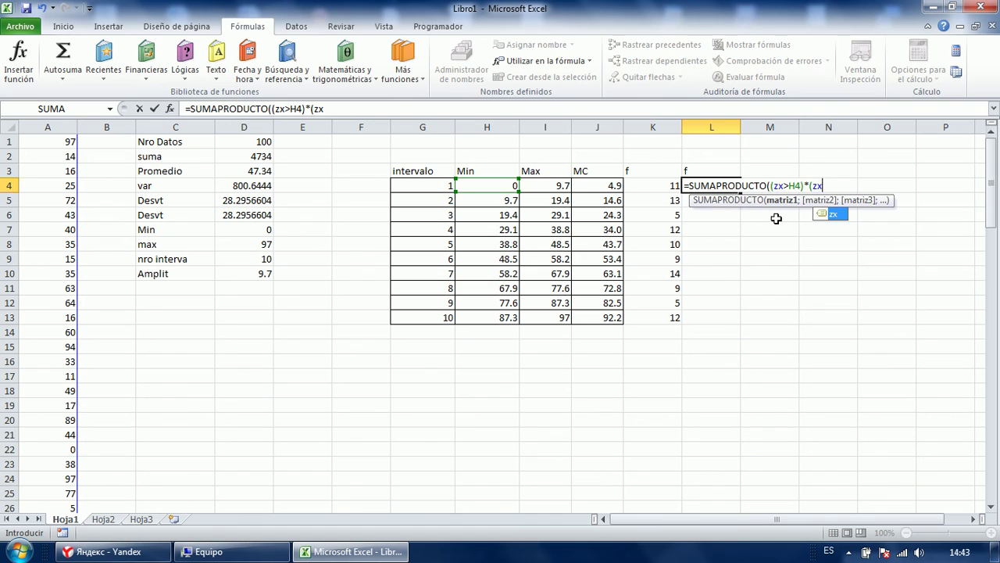
{"action": "type", "text": "<="}
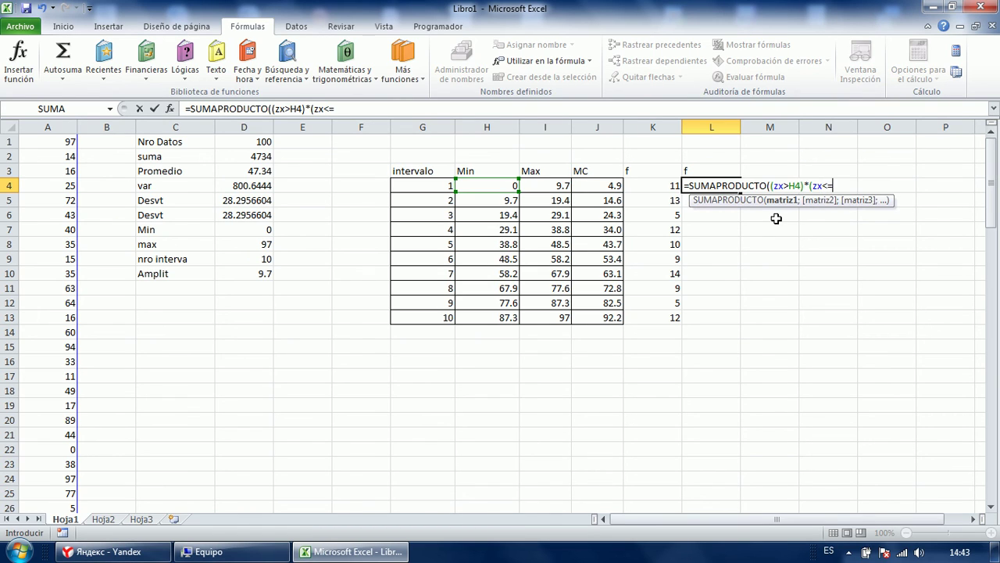
{"action": "left_click", "coordinate": [562, 187]}
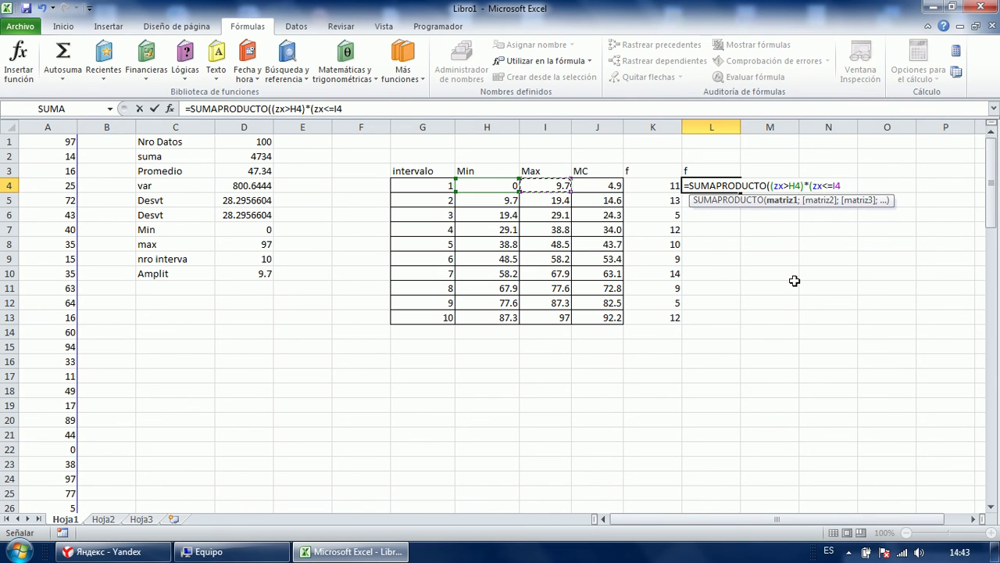
{"action": "type", "text": ")"}
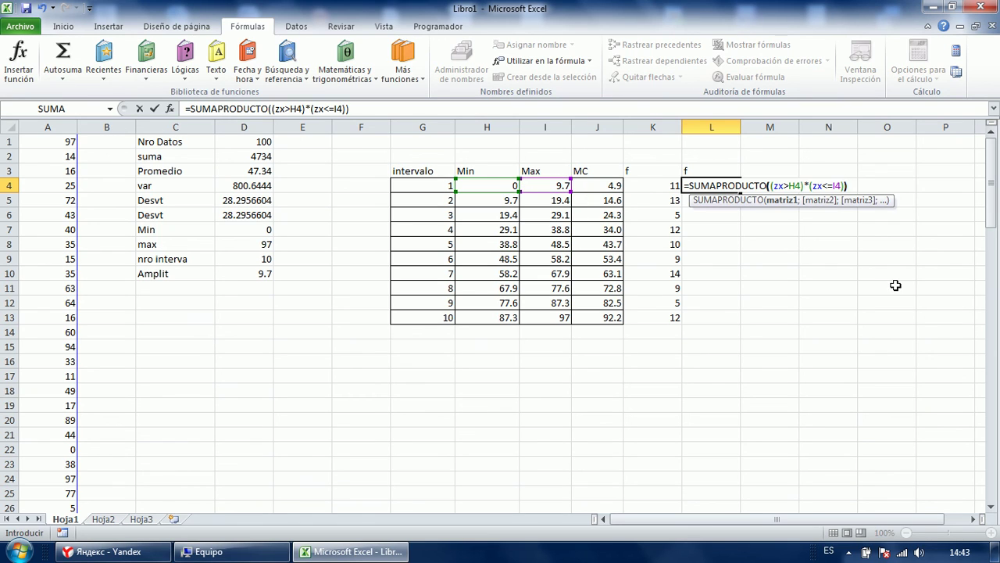
Step: Highlight the zx>H4 and zx<=I4 conditions in the formula, then confirm it in L4
{"action": "left_click", "coordinate": [802, 185]}
{"action": "left_click", "coordinate": [822, 185]}
{"action": "left_click_drag", "start_coordinate": [800, 185], "coordinate": [774, 186]}
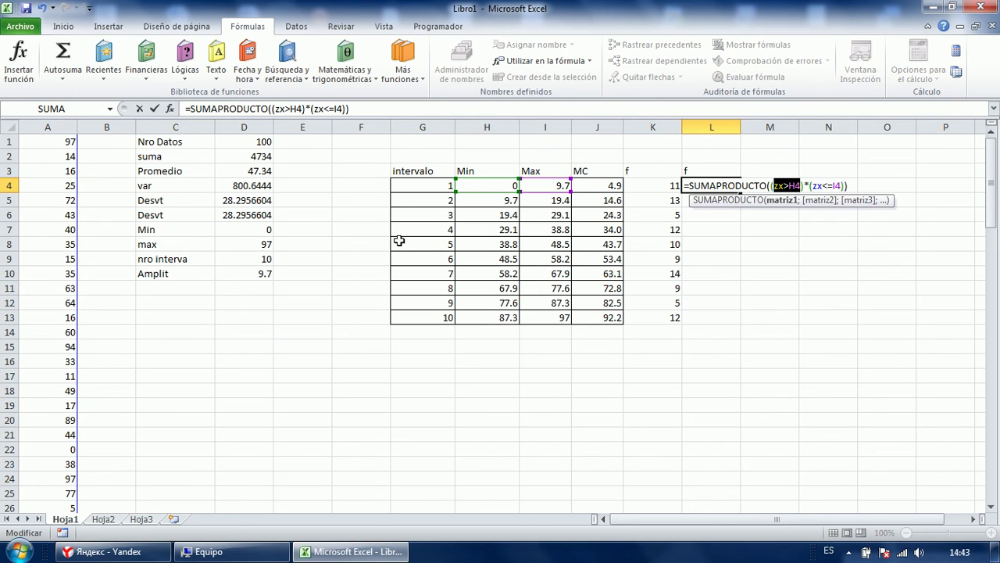
{"action": "left_click_drag", "start_coordinate": [813, 186], "coordinate": [844, 186]}
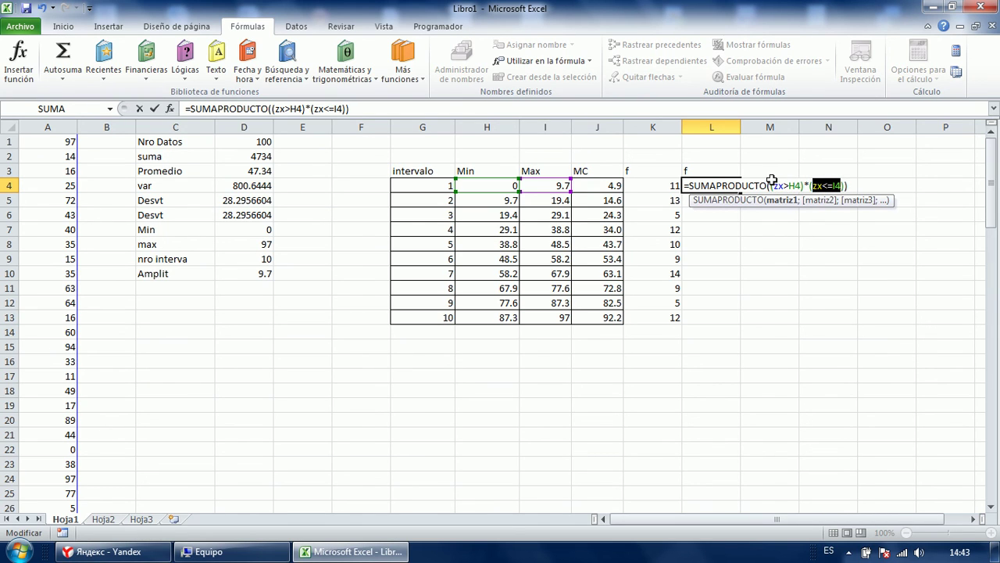
{"action": "left_click_drag", "start_coordinate": [772, 186], "coordinate": [842, 186]}
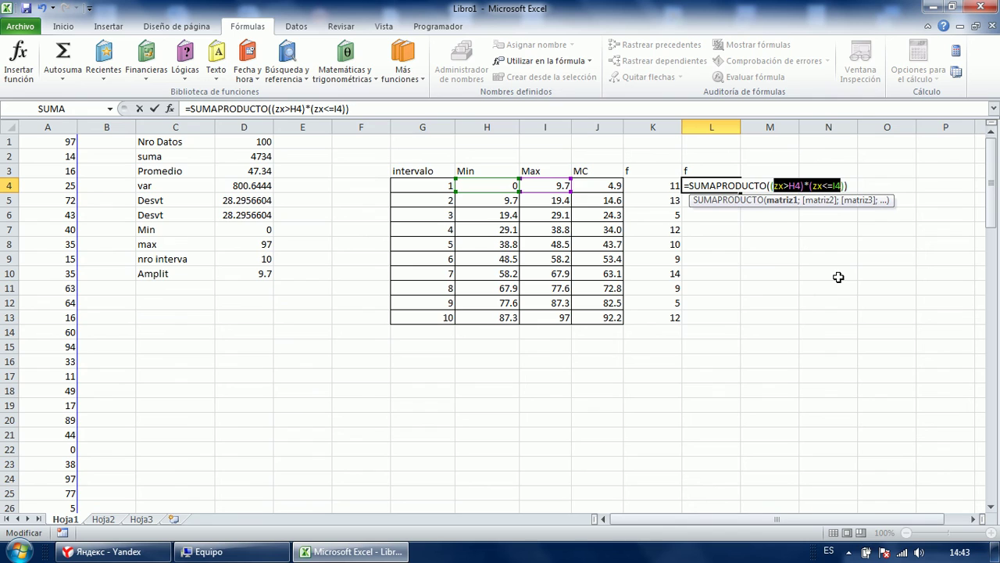
{"action": "key", "text": "Return"}
Step: Copy the L4 frequency formula down through L13
{"action": "key", "text": "Up"}
{"action": "key", "text": "F2"}
{"action": "key", "text": "Escape"}
{"action": "double_click", "coordinate": [740, 189]}
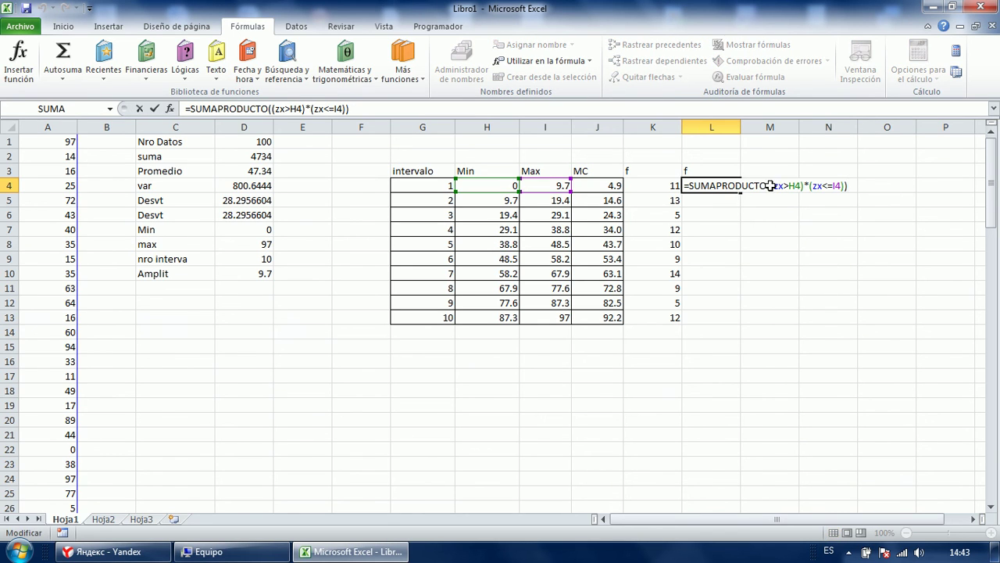
{"action": "key", "text": "Escape"}
{"action": "left_click_drag", "start_coordinate": [740, 192], "coordinate": [727, 317]}
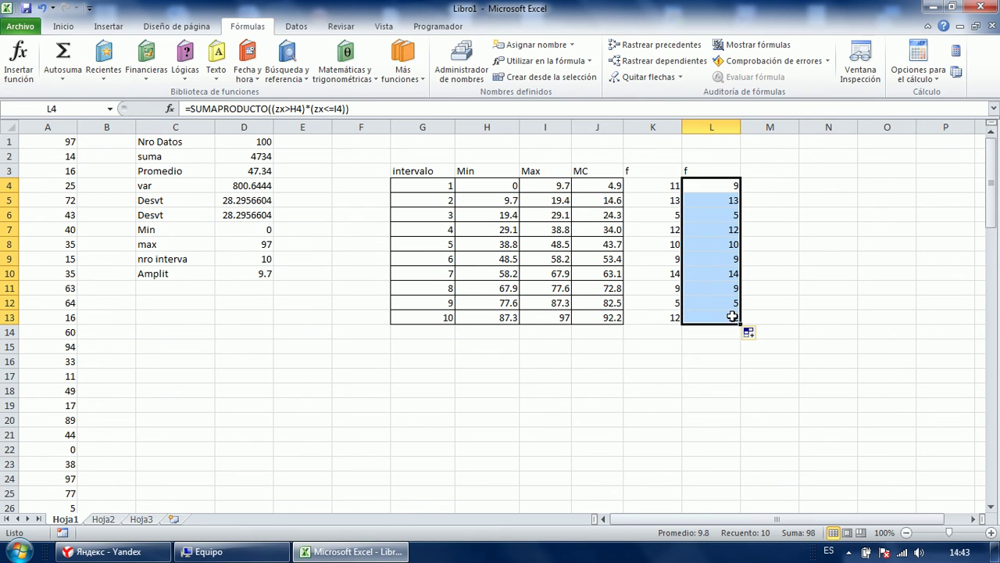
Step: Fill the frequency formula into L4:L13 at once with Ctrl+Enter instead of dragging
{"action": "key", "text": "ctrl+z"}
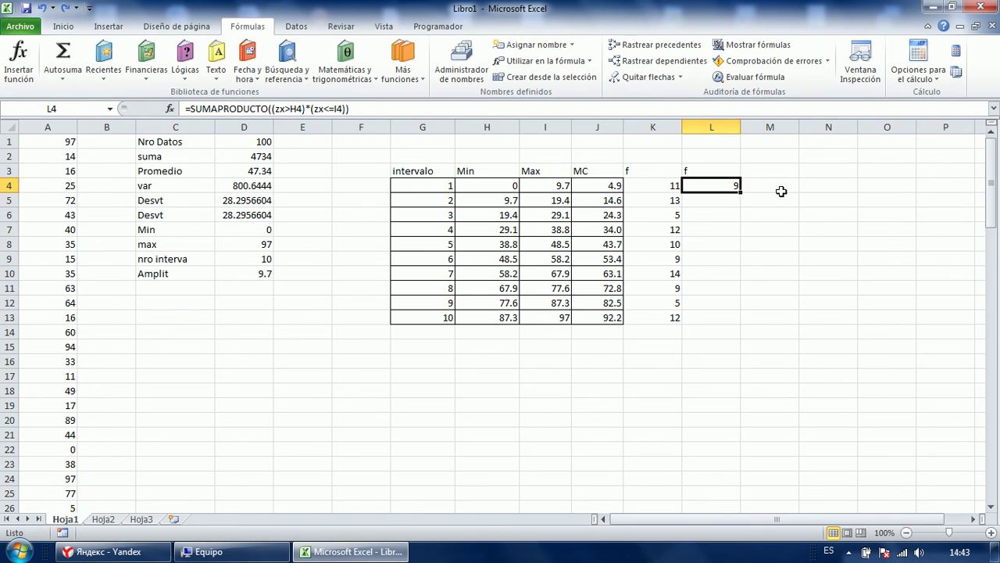
{"action": "key", "text": "shift+Down"}
{"action": "key", "text": "shift+Down"}
{"action": "key", "text": "shift+Down"}
{"action": "key", "text": "shift+Down"}
{"action": "key", "text": "shift+Down"}
{"action": "key", "text": "shift+Down"}
{"action": "key", "text": "F2"}
{"action": "key", "text": "ctrl+Return"}
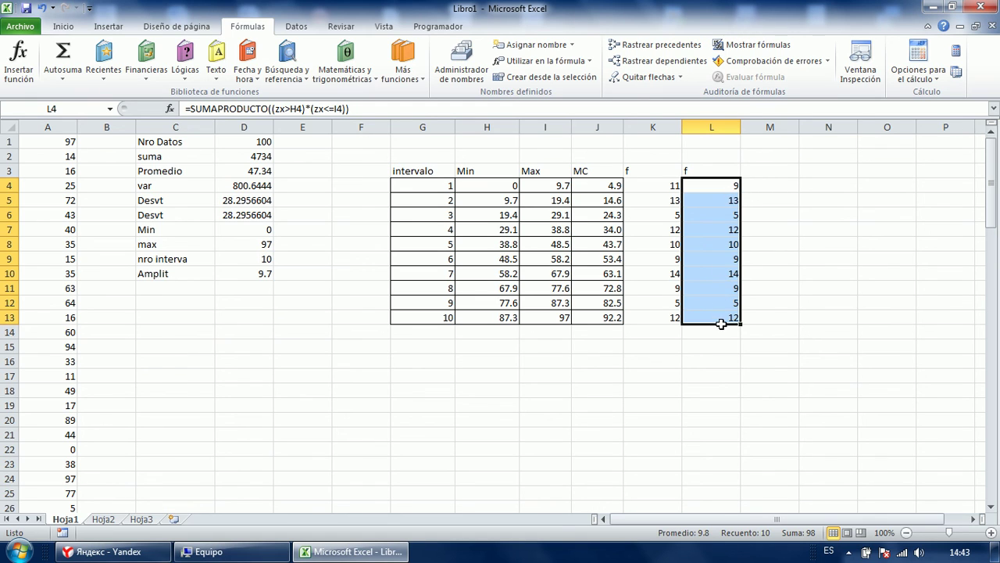
Step: Change L4's lower-bound test to zx>=H4 so each interval includes its Min
{"action": "left_click_drag", "start_coordinate": [725, 318], "coordinate": [714, 186]}
{"action": "double_click", "coordinate": [713, 185]}
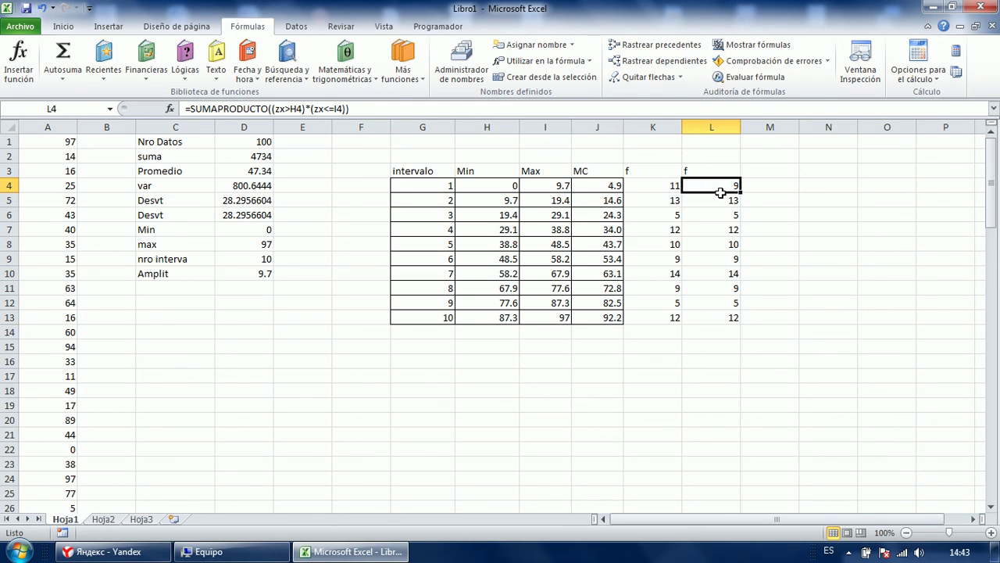
{"action": "left_click", "coordinate": [788, 186]}
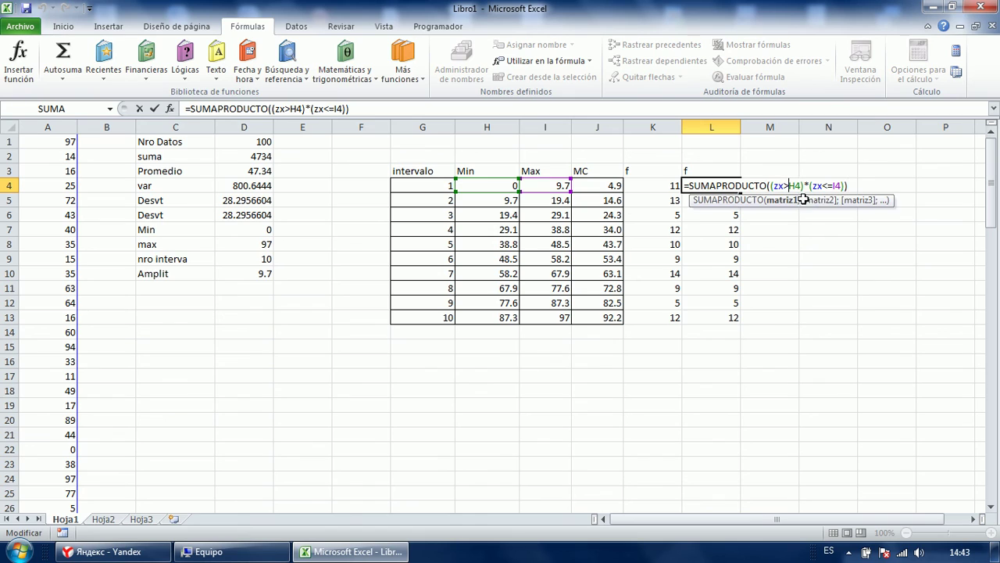
{"action": "type", "text": "="}
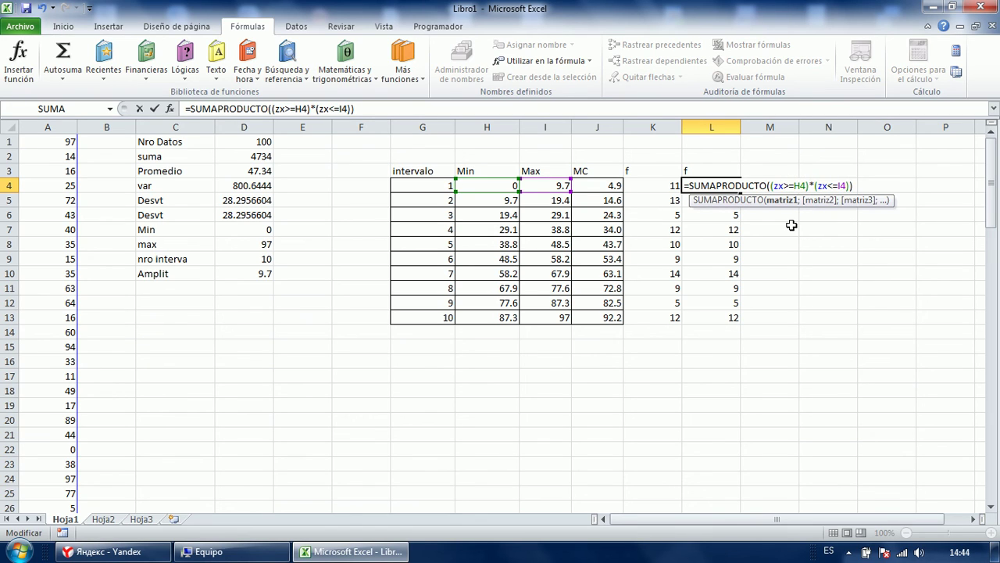
{"action": "key", "text": "Return"}
Step: Compare the L4:L13 counts and formula with K4's CONTAR.SI.CONJUNTO formula and the K4:K13 counts
{"action": "key", "text": "Up"}
{"action": "key", "text": "ctrl+shift+Down"}
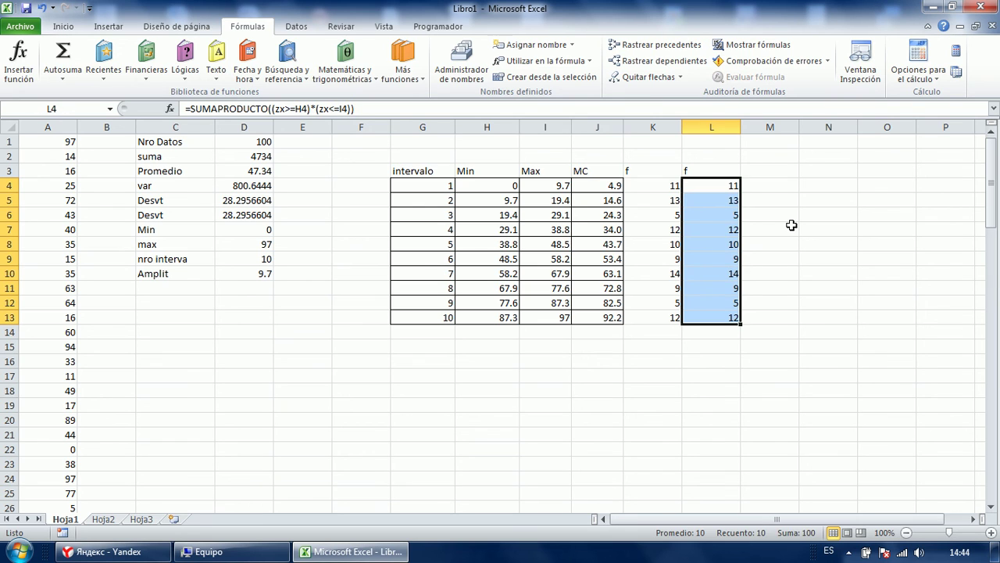
{"action": "key", "text": "Left"}
{"action": "key", "text": "ctrl+shift+Down"}
{"action": "key", "text": "ctrl+shift+Up"}
{"action": "key", "text": "F2"}
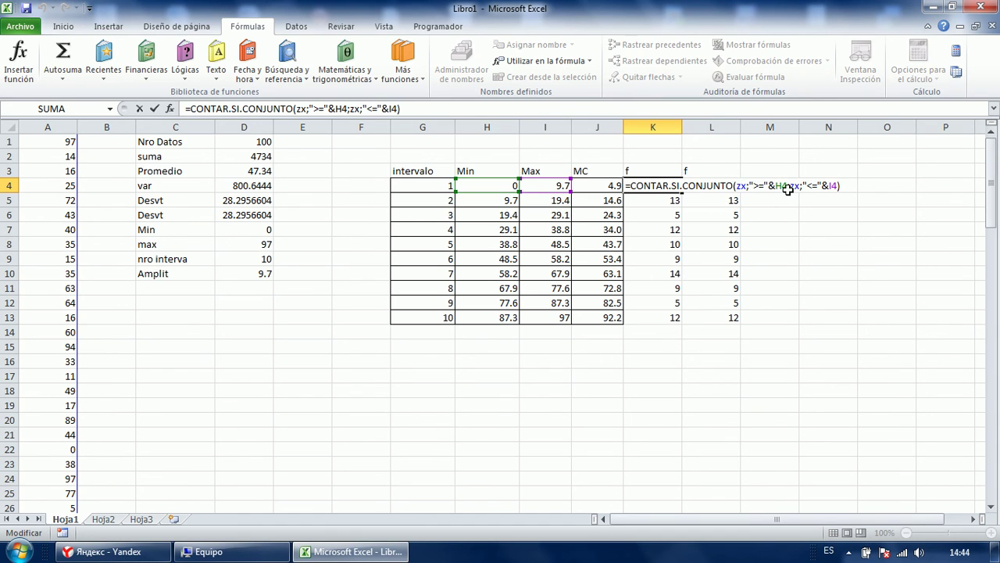
{"action": "key", "text": "Escape"}
{"action": "double_click", "coordinate": [710, 185]}
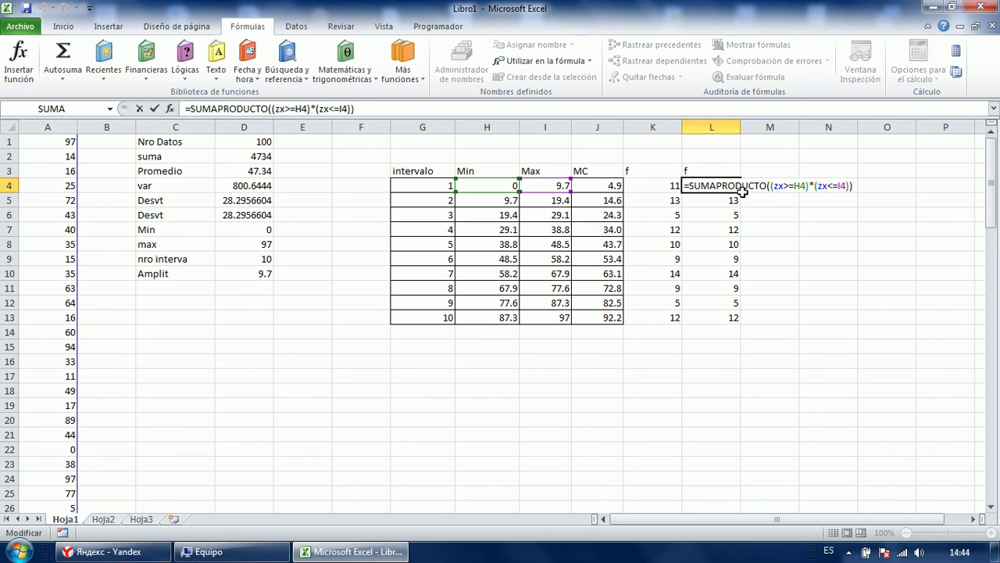
{"action": "key", "text": "Escape"}
Step: Delete column K, the duplicate column of frequency counts
{"action": "left_click", "coordinate": [724, 170]}
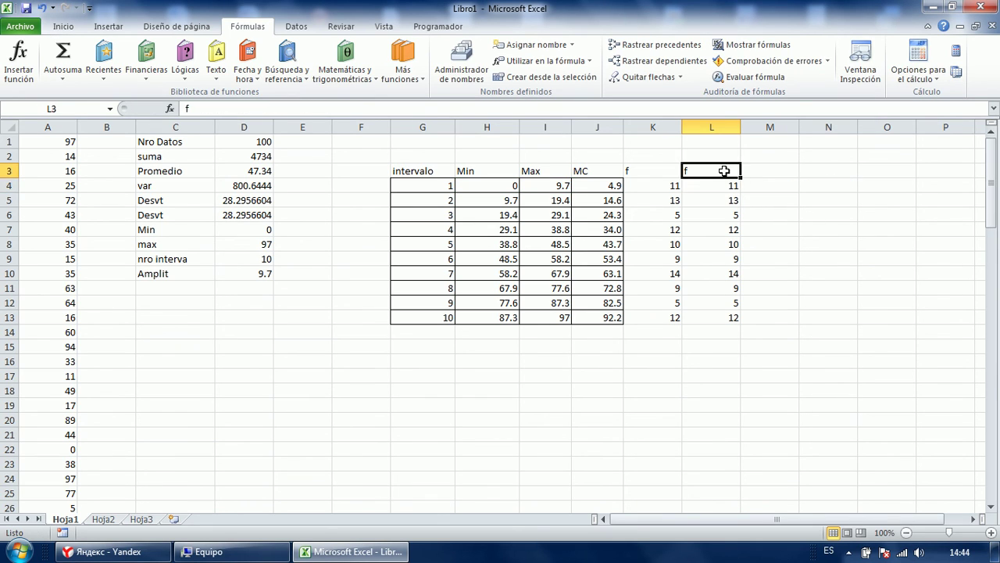
{"action": "left_click", "coordinate": [711, 390]}
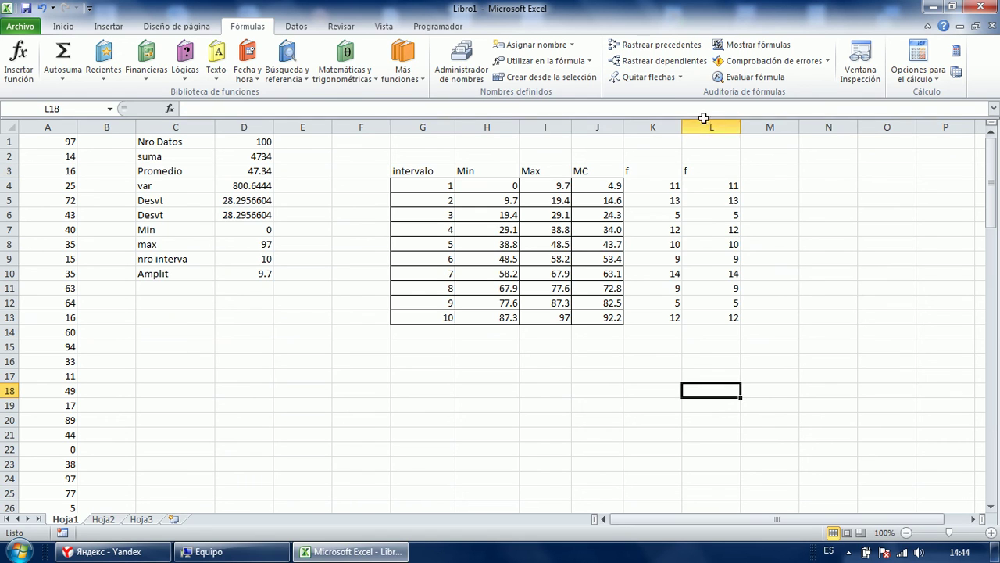
{"action": "left_click", "coordinate": [653, 126]}
{"action": "right_click", "coordinate": [652, 159]}
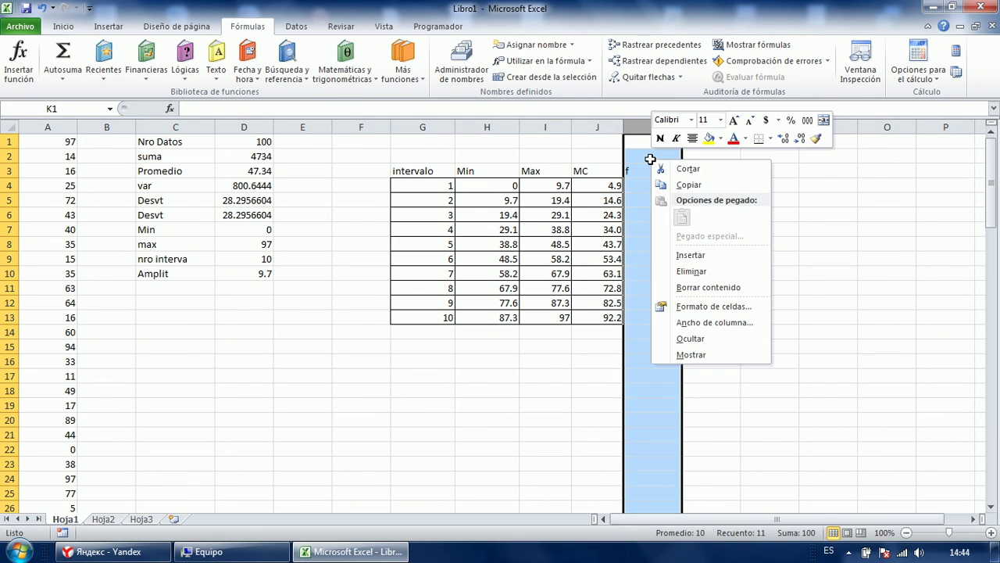
{"action": "left_click", "coordinate": [690, 271]}
Step: Copy the MC column's formatting from J3:J13 onto the f column K3:K13
{"action": "left_click_drag", "start_coordinate": [615, 179], "coordinate": [598, 314]}
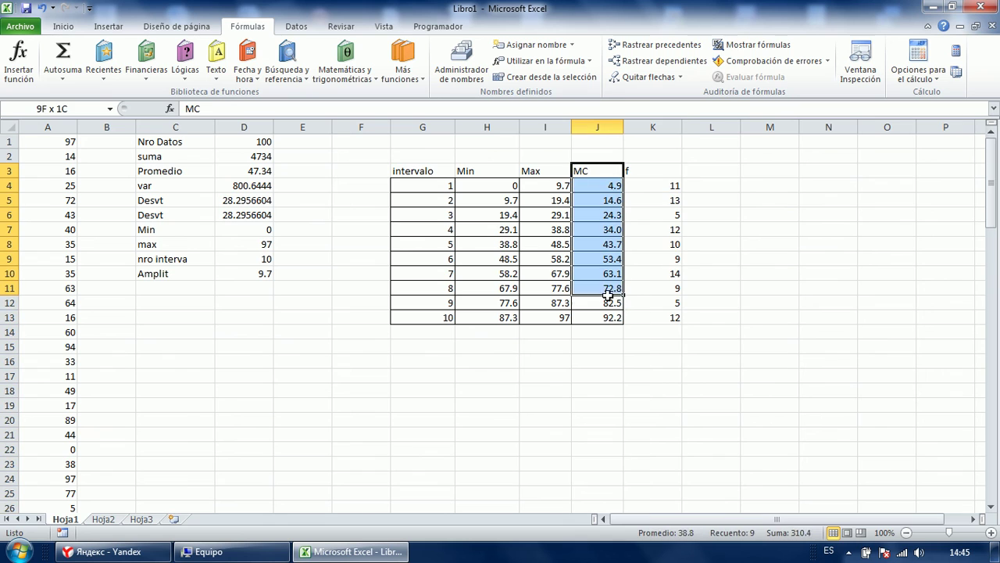
{"action": "left_click", "coordinate": [63, 26]}
{"action": "left_click", "coordinate": [41, 73]}
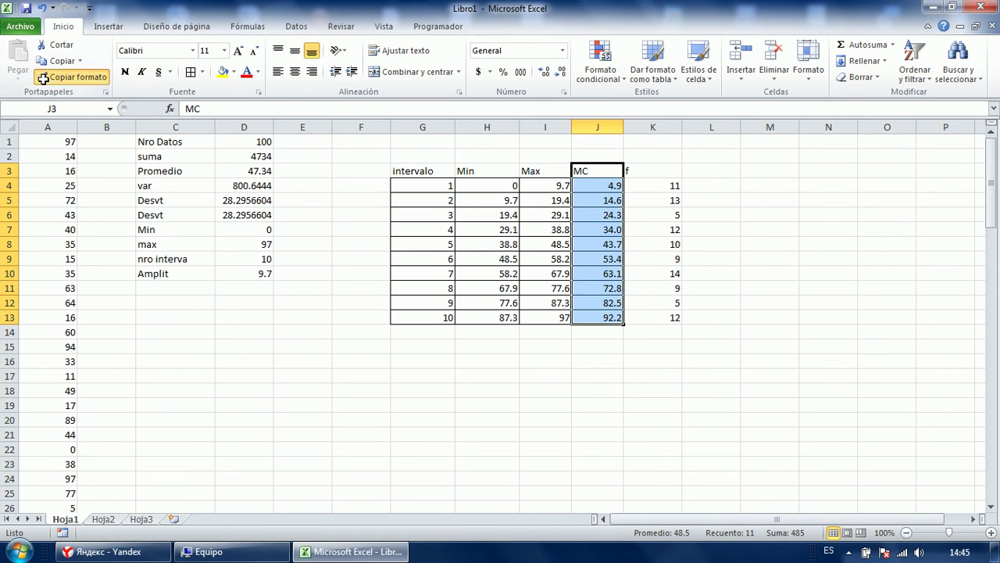
{"action": "left_click", "coordinate": [654, 168]}
{"action": "left_click", "coordinate": [655, 227]}
Step: Extend the bordered cells into columns L to N, then clear their contents
{"action": "left_click", "coordinate": [708, 187]}
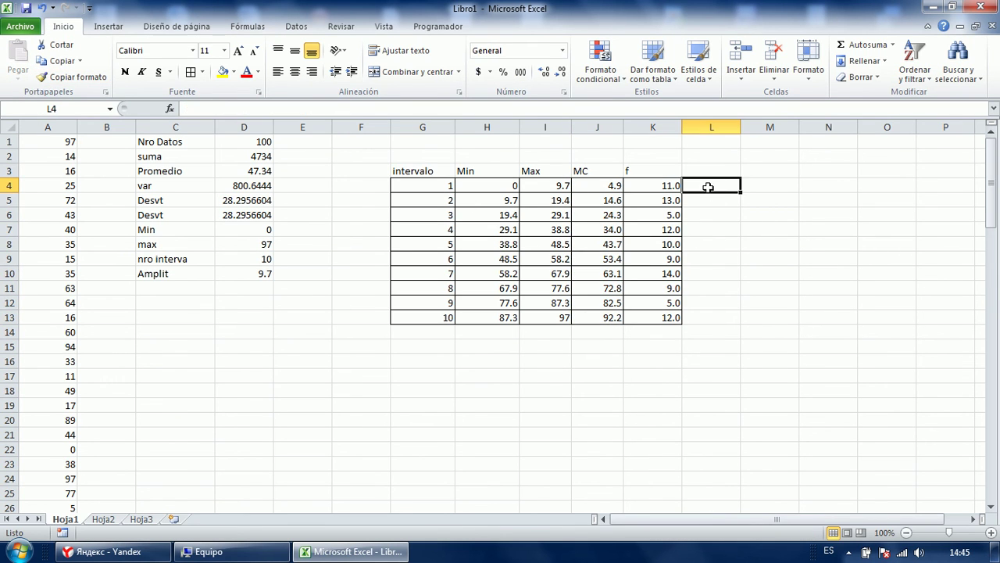
{"action": "mouse_move", "coordinate": [674, 181]}
{"action": "left_mouse_down"}
{"action": "mouse_move", "coordinate": [678, 319]}
{"action": "mouse_move", "coordinate": [840, 324]}
{"action": "left_mouse_up"}
{"action": "left_click", "coordinate": [829, 343]}
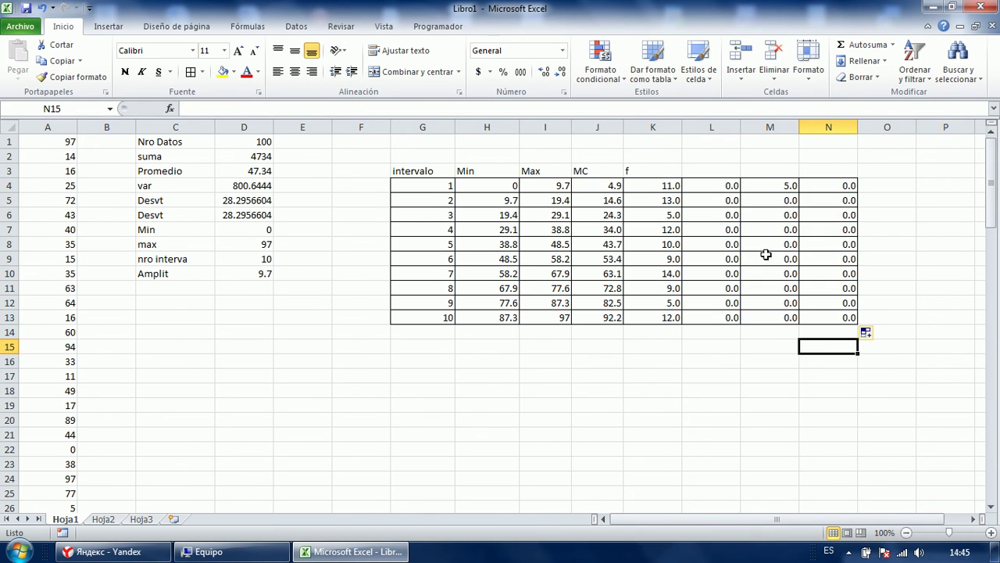
{"action": "left_click_drag", "start_coordinate": [712, 185], "coordinate": [851, 357]}
{"action": "key", "text": "Delete"}
{"action": "left_click", "coordinate": [770, 376]}
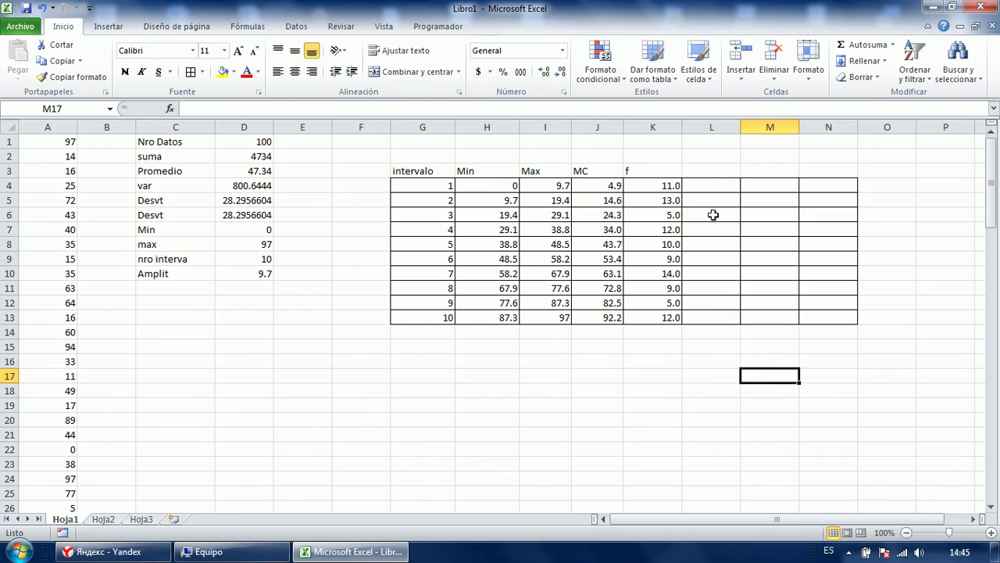
Step: Enter the heading 'F' in L3
{"action": "left_click", "coordinate": [710, 184]}
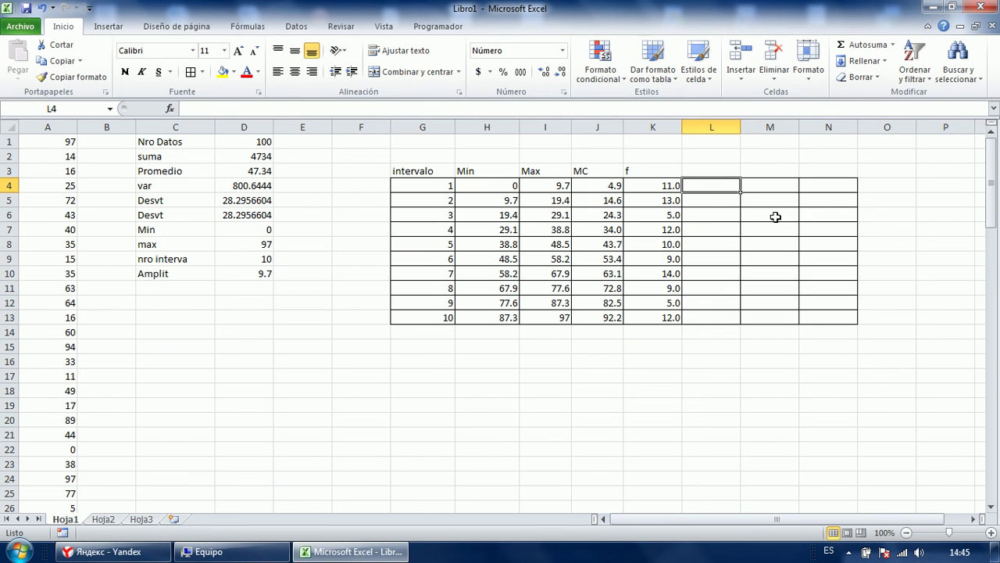
{"action": "key", "text": "Up"}
{"action": "type", "text": "F"}
{"action": "key", "text": "Return"}
Step: Check K4's formula and the running sum of K4:K7, ending in L4
{"action": "left_click", "coordinate": [657, 185]}
{"action": "left_click", "coordinate": [708, 201]}
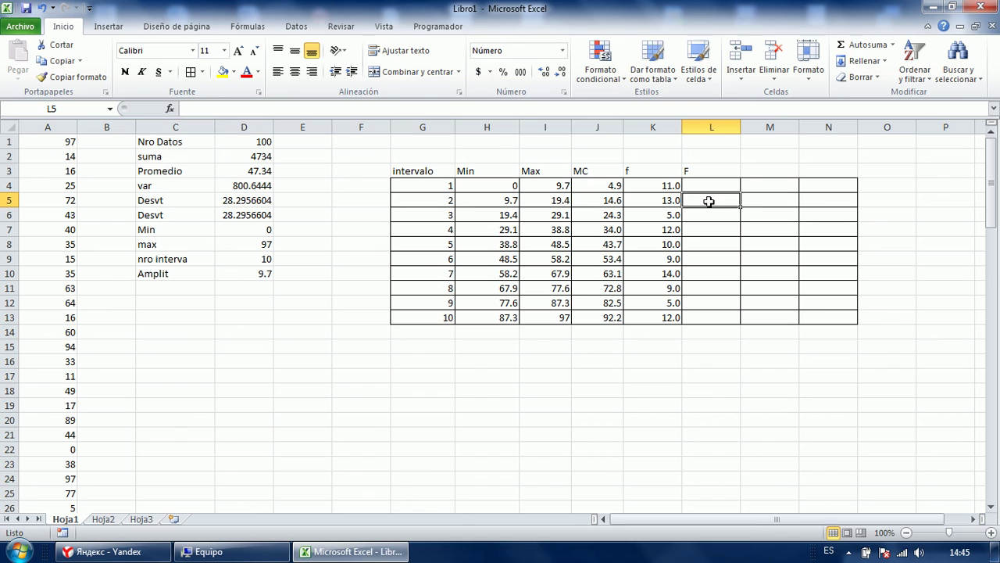
{"action": "left_click_drag", "start_coordinate": [664, 186], "coordinate": [664, 230]}
{"action": "left_click", "coordinate": [699, 212]}
{"action": "left_click", "coordinate": [668, 189]}
{"action": "left_click", "coordinate": [692, 229]}
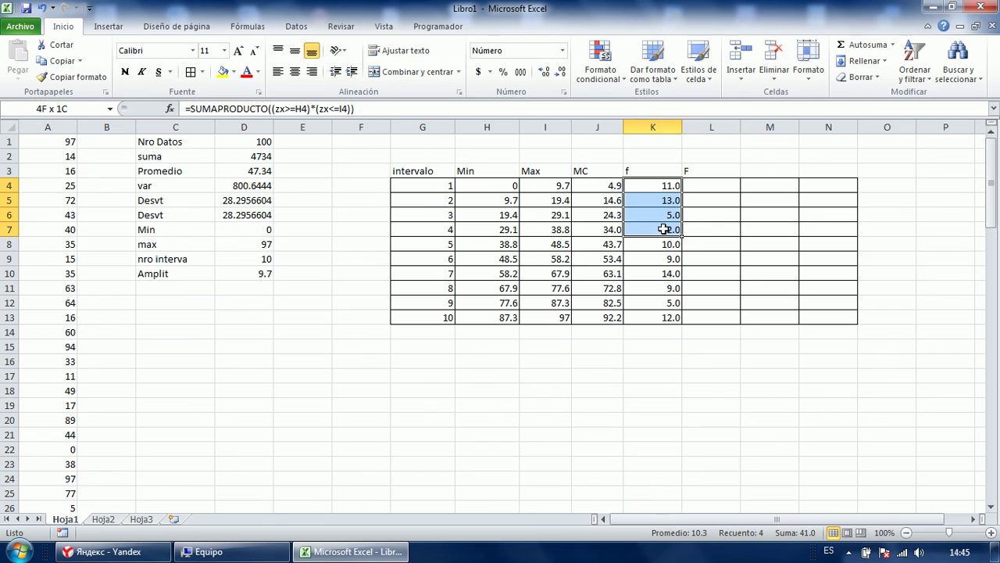
{"action": "left_click", "coordinate": [714, 188]}
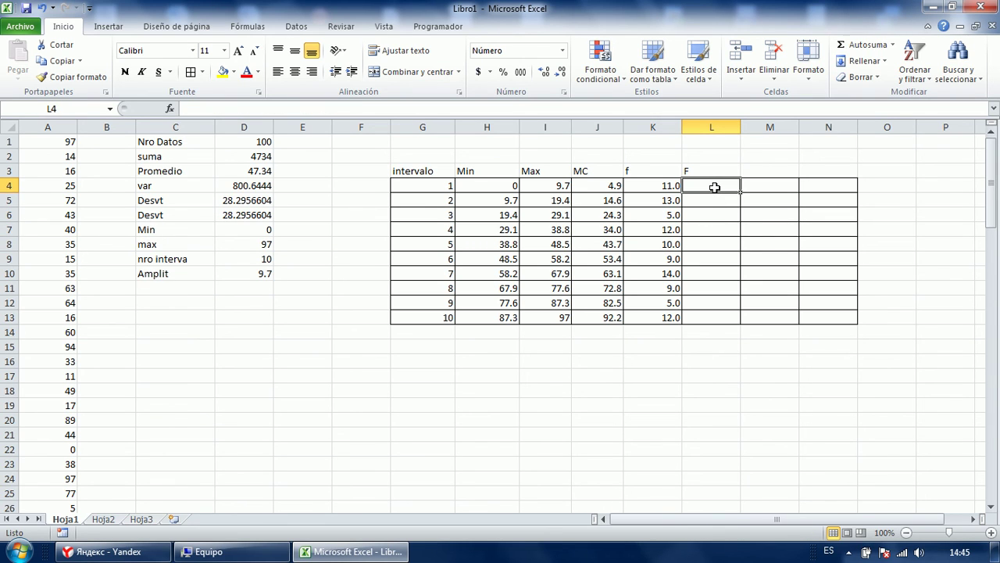
Step: Enter =SUMA($K$4:K4) in L4, anchoring the first row, so it returns 11.0
{"action": "type", "text": "="}
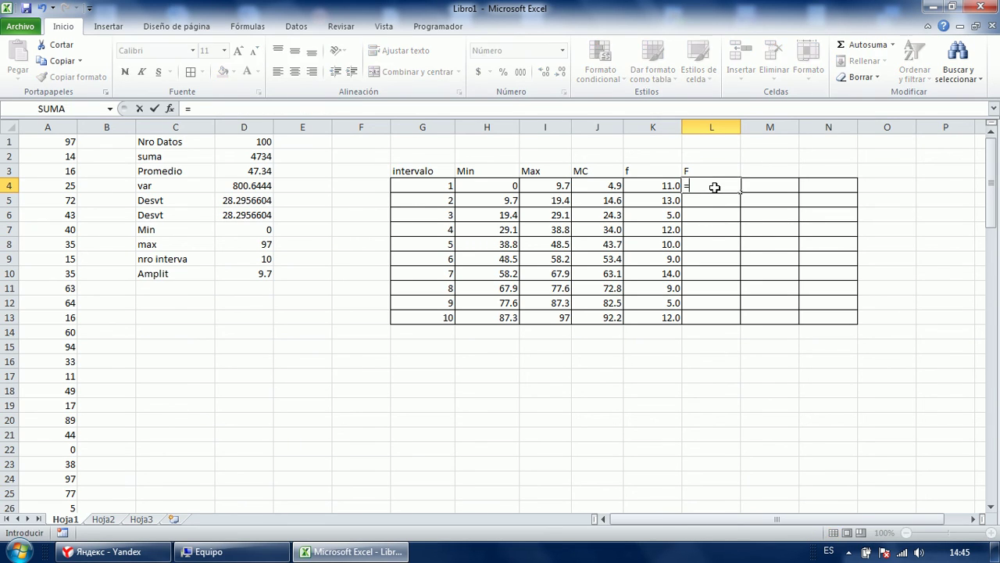
{"action": "type", "text": "suma("}
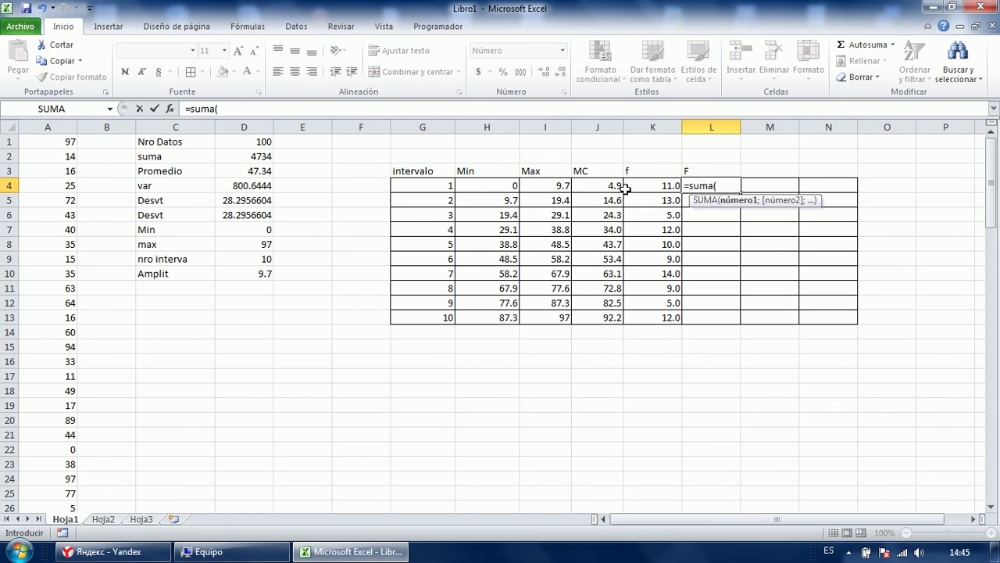
{"action": "left_click", "coordinate": [656, 186]}
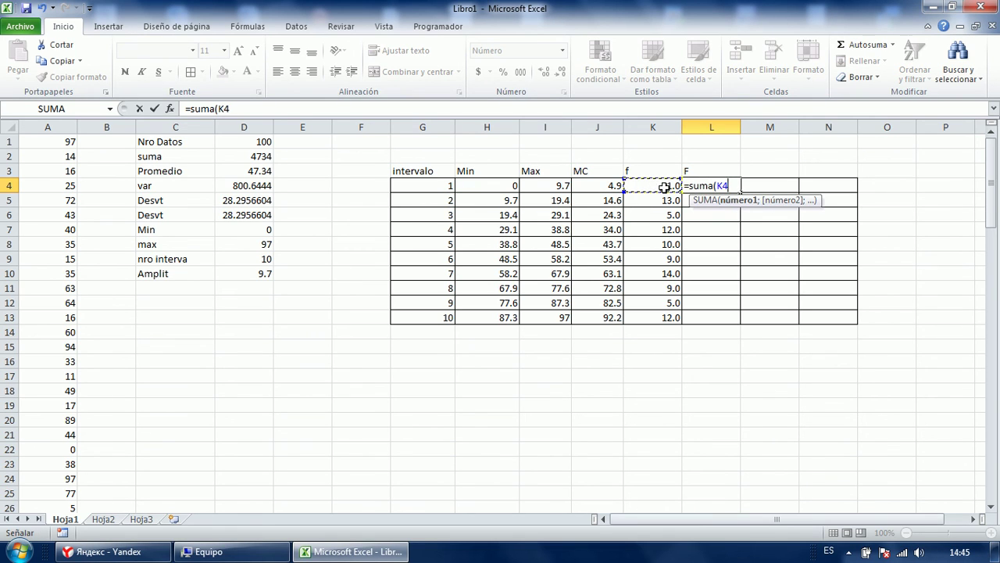
{"action": "key", "text": "F8"}
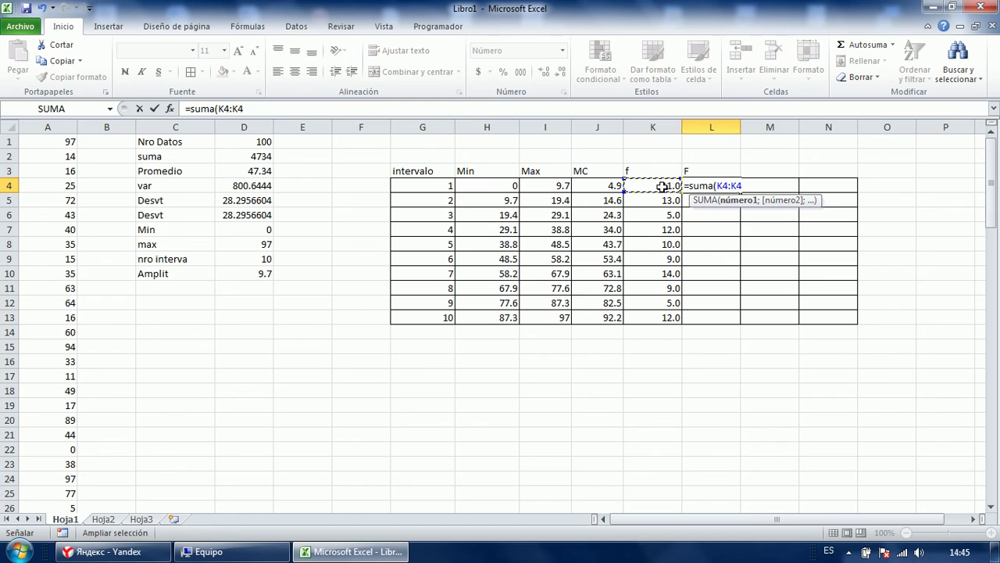
{"action": "key", "text": "BackSpace"}
{"action": "key", "text": "BackSpace"}
{"action": "type", "text": "K4"}
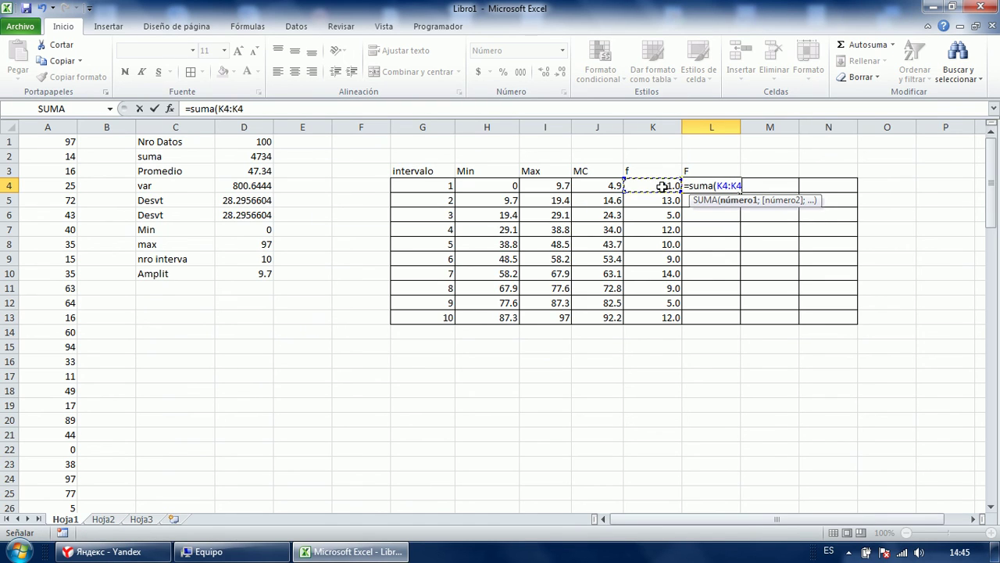
{"action": "left_click", "coordinate": [736, 185]}
{"action": "key", "text": "F4"}
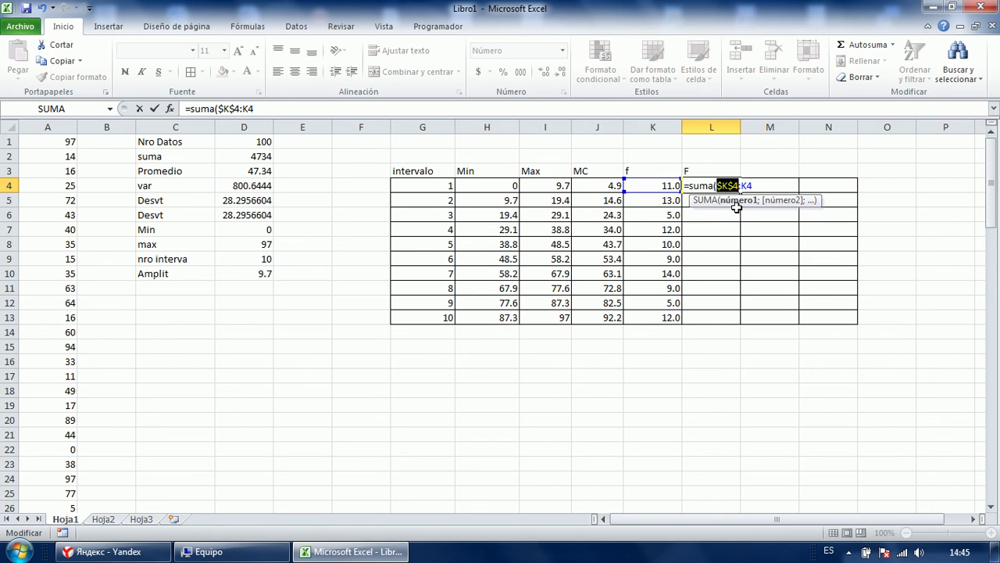
{"action": "left_click", "coordinate": [757, 188]}
{"action": "type", "text": ")"}
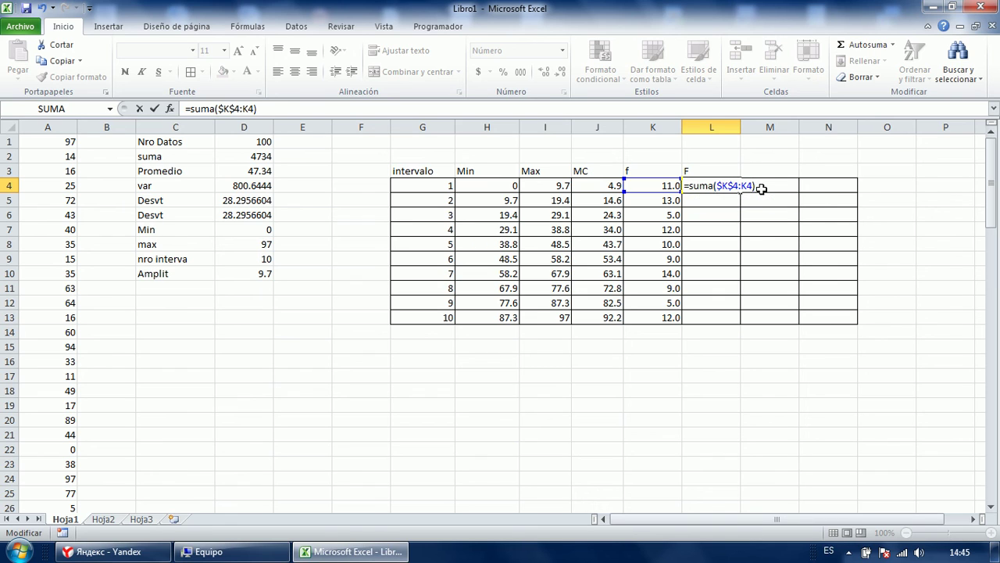
{"action": "key", "text": "Return"}
{"action": "key", "text": "Up"}
{"action": "key", "text": "F2"}
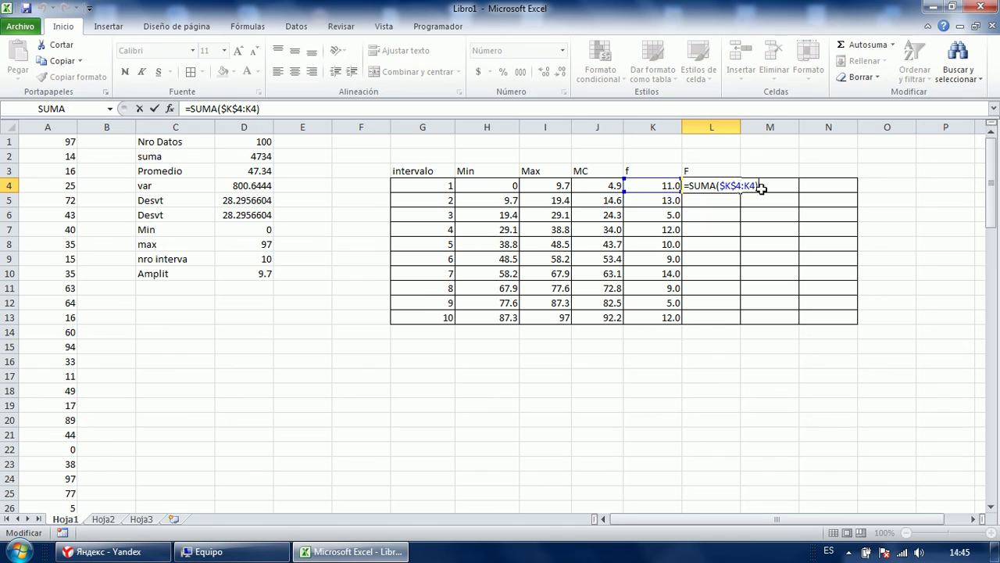
{"action": "key", "text": "Escape"}
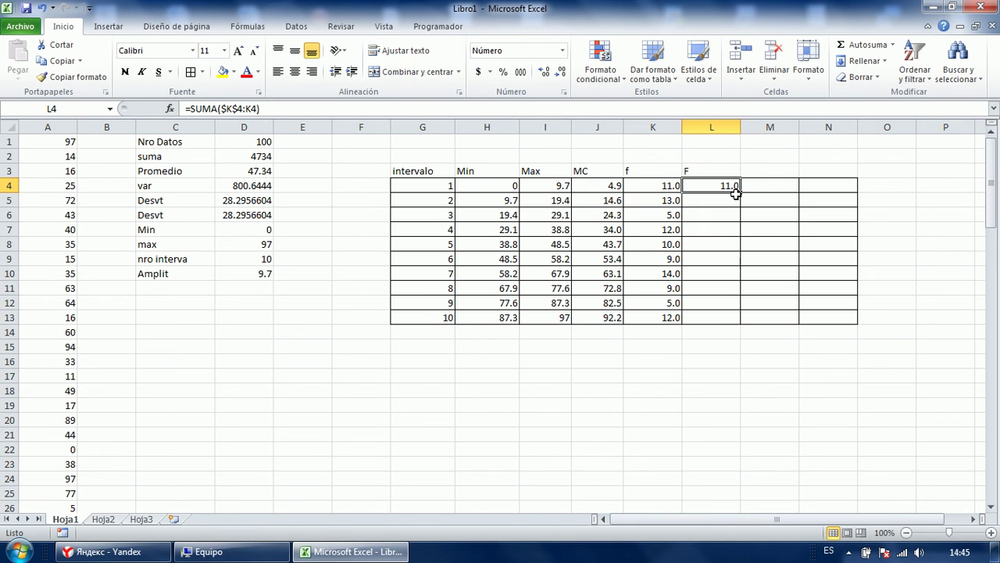
Step: Copy the running total into L5:L7 and check each cell's formula
{"action": "left_click_drag", "start_coordinate": [740, 194], "coordinate": [744, 197]}
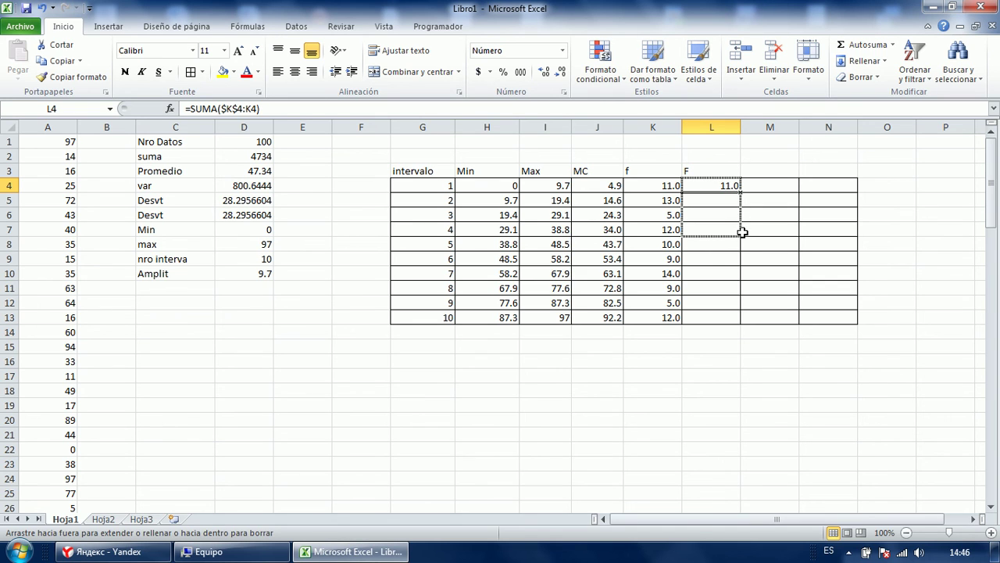
{"action": "left_click_drag", "start_coordinate": [743, 197], "coordinate": [741, 232]}
{"action": "key", "text": "F2"}
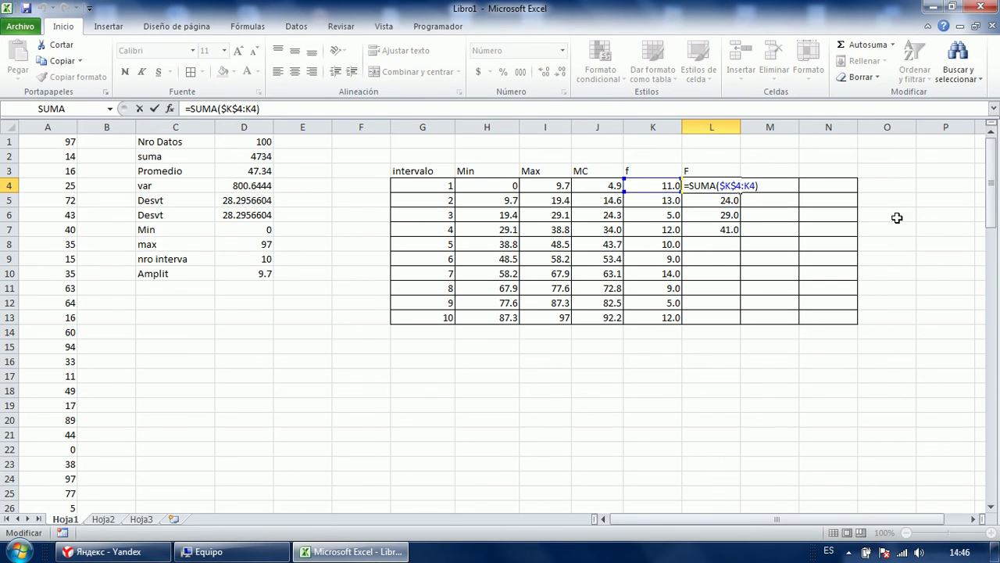
{"action": "key", "text": "Return"}
{"action": "key", "text": "F2"}
{"action": "key", "text": "Return"}
{"action": "key", "text": "F2"}
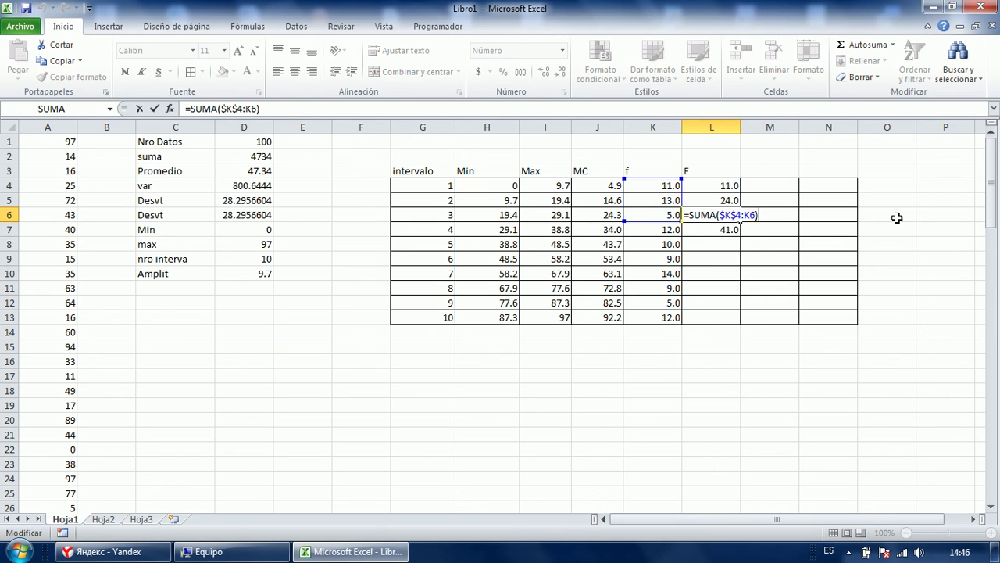
{"action": "key", "text": "Return"}
Step: Fill L7's =SUMA($K$4:K7) down through L13 with Ctrl+Enter
{"action": "key", "text": "F2"}
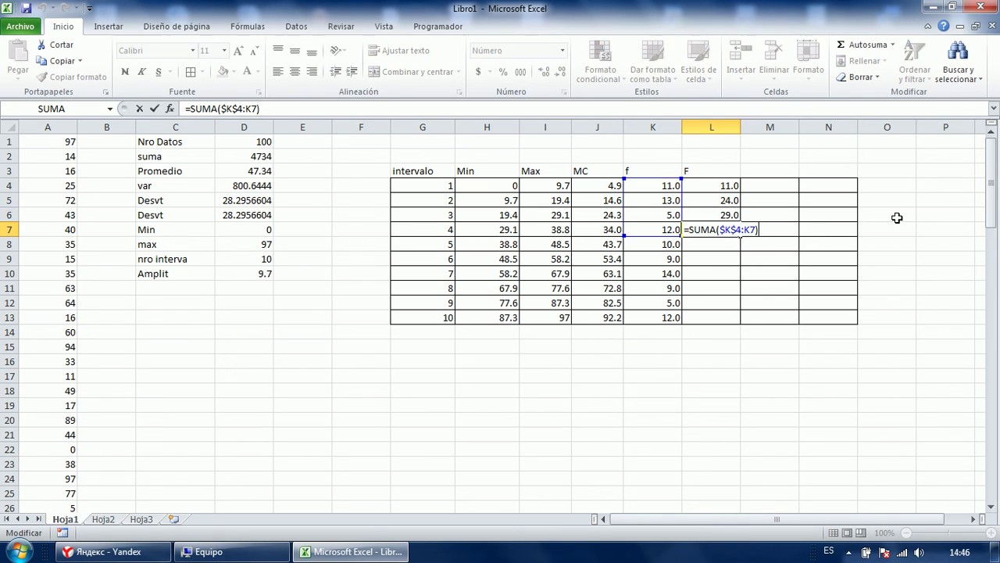
{"action": "key", "text": "ctrl+Return"}
{"action": "key", "text": "shift+Down"}
{"action": "key", "text": "shift+Down"}
{"action": "key", "text": "shift+Down"}
{"action": "key", "text": "shift+Down"}
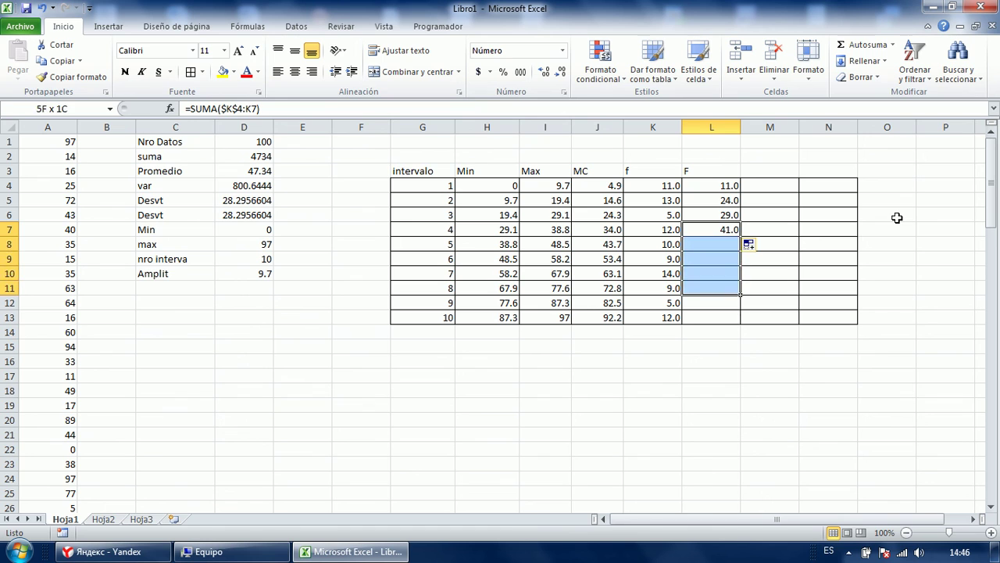
{"action": "key", "text": "shift+Down"}
{"action": "key", "text": "shift+Down"}
{"action": "key", "text": "F2"}
{"action": "key", "text": "ctrl+Return"}
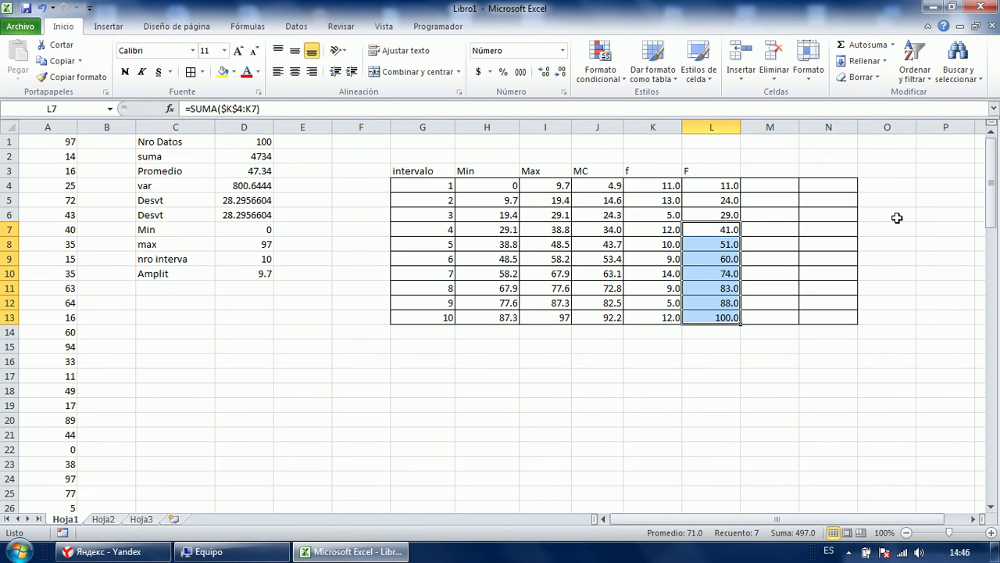
Step: Check the copied cumulative formulas in L8 through L13, ending with =SUMA($K$4:K13)
{"action": "key", "text": "Down"}
{"action": "key", "text": "F2"}
{"action": "key", "text": "Return"}
{"action": "key", "text": "F2"}
{"action": "key", "text": "Return"}
{"action": "key", "text": "Down"}
{"action": "key", "text": "F2"}
{"action": "key", "text": "Return"}
{"action": "key", "text": "Down"}
{"action": "key", "text": "Up"}
{"action": "key", "text": "Up"}
{"action": "key", "text": "F2"}
{"action": "key", "text": "Return"}
{"action": "key", "text": "F2"}
{"action": "key", "text": "Return"}
{"action": "key", "text": "F2"}
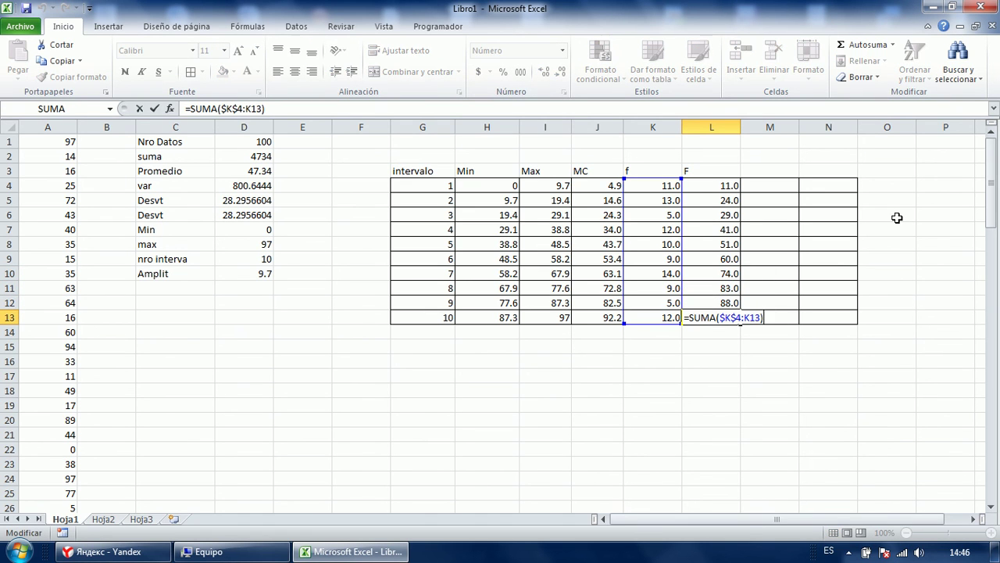
{"action": "key", "text": "Escape"}
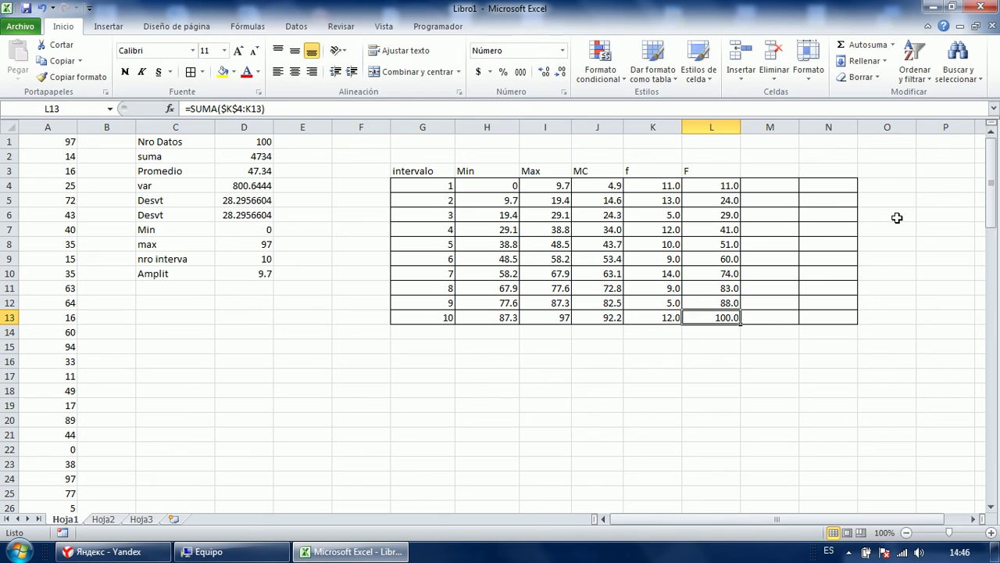
Step: Verify the F column from L4 to the 100.0 total in L13
{"action": "key", "text": "ctrl+Up"}
{"action": "key", "text": "Down"}
{"action": "key", "text": "ctrl+Down"}
{"action": "key", "text": "F2"}
{"action": "key", "text": "Escape"}
{"action": "key", "text": "ctrl+Up"}
{"action": "key", "text": "Right"}
{"action": "key", "text": "Left"}
{"action": "key", "text": "ctrl+Down"}
Step: Give the 100.0 total in L13 a grey fill
{"action": "left_click", "coordinate": [233, 71]}
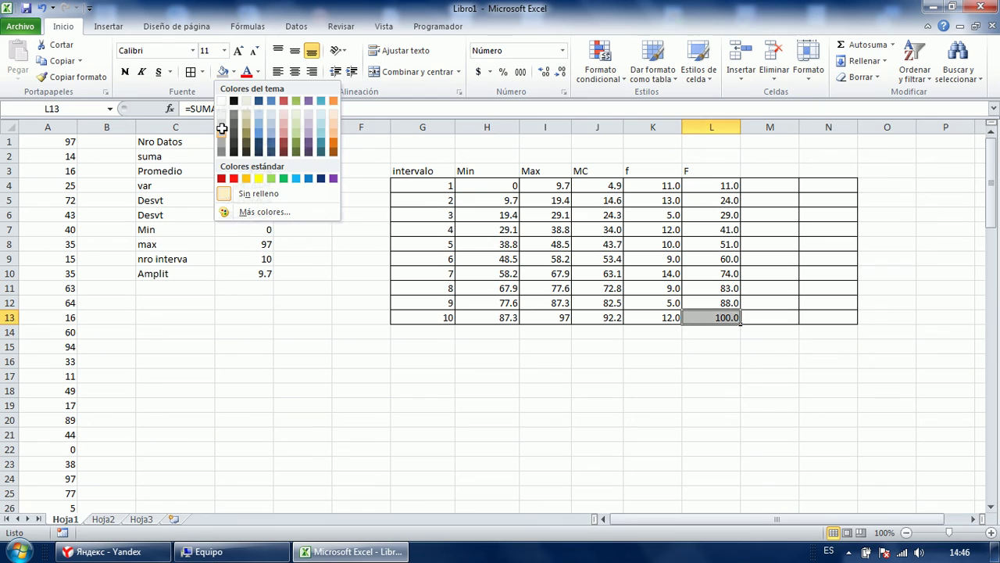
{"action": "left_click", "coordinate": [222, 128]}
{"action": "left_click", "coordinate": [582, 214]}
Step: Enter the headings 'h' in M3 and 'H' in N3
{"action": "left_click", "coordinate": [758, 187]}
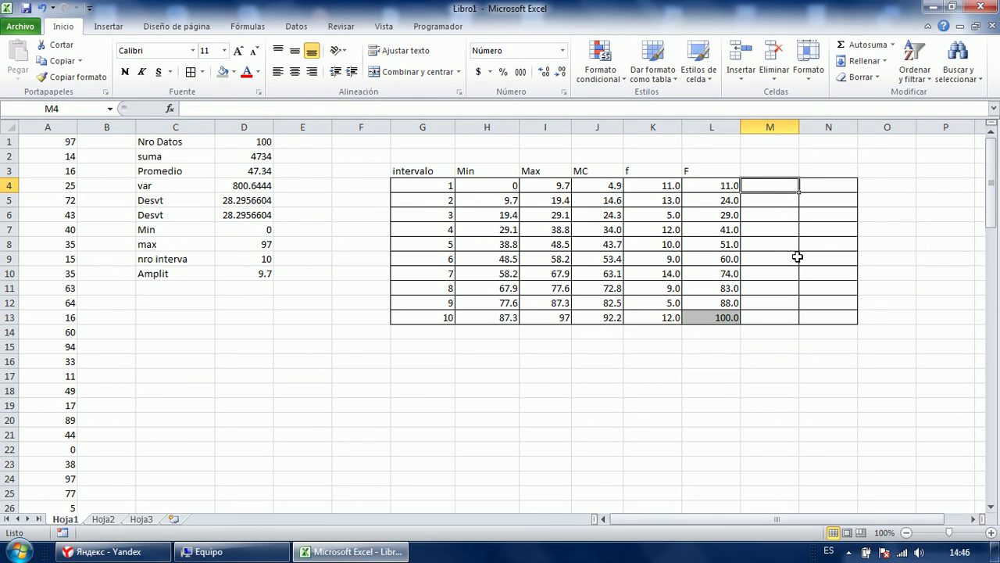
{"action": "left_click", "coordinate": [763, 165]}
{"action": "type", "text": "h"}
{"action": "key", "text": "Tab"}
{"action": "type", "text": "H"}
{"action": "key", "text": "Return"}
Step: Look over the empty N4:N13 cells, then select M4 for the h formula
{"action": "left_click_drag", "start_coordinate": [811, 190], "coordinate": [822, 316]}
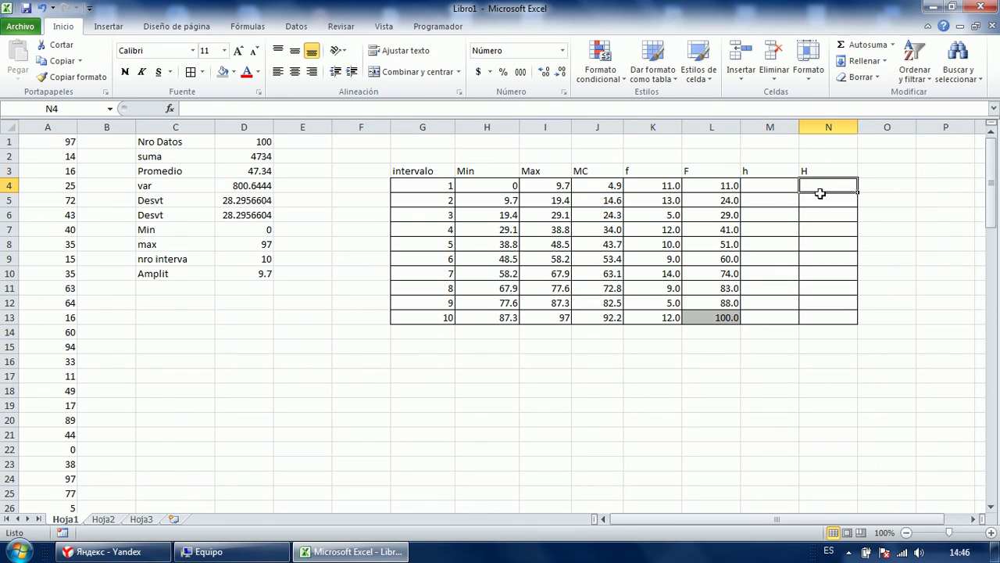
{"action": "left_click", "coordinate": [824, 183]}
{"action": "left_click", "coordinate": [824, 320]}
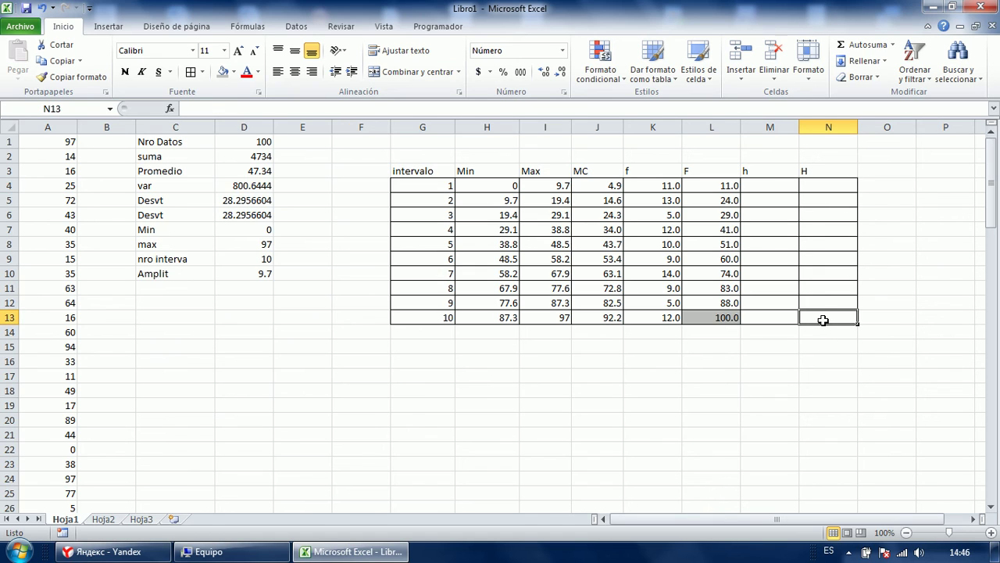
{"action": "left_click", "coordinate": [769, 185]}
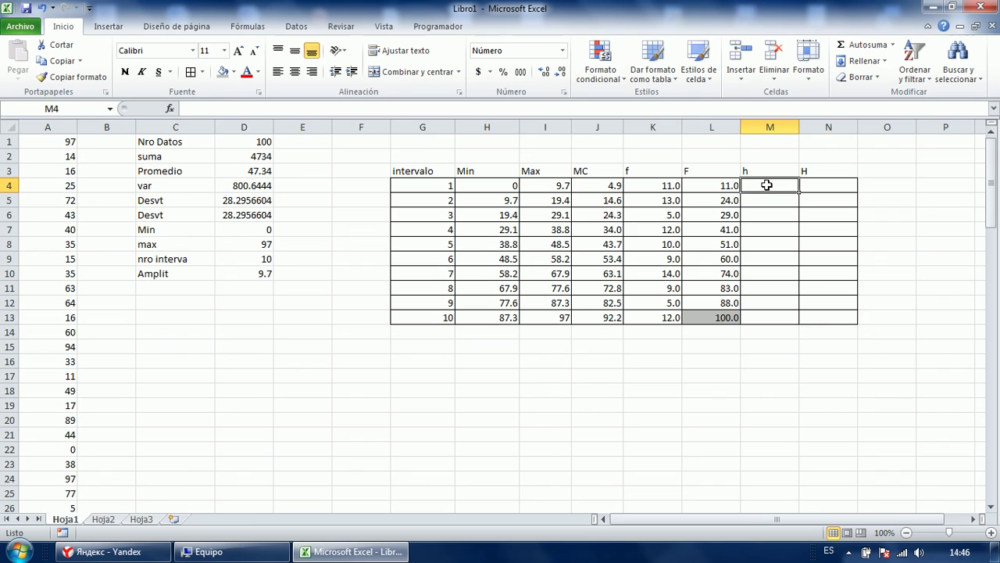
Step: Enter =K4/$L$13 in M4 to divide the interval's f by the fixed 100 total
{"action": "type", "text": "="}
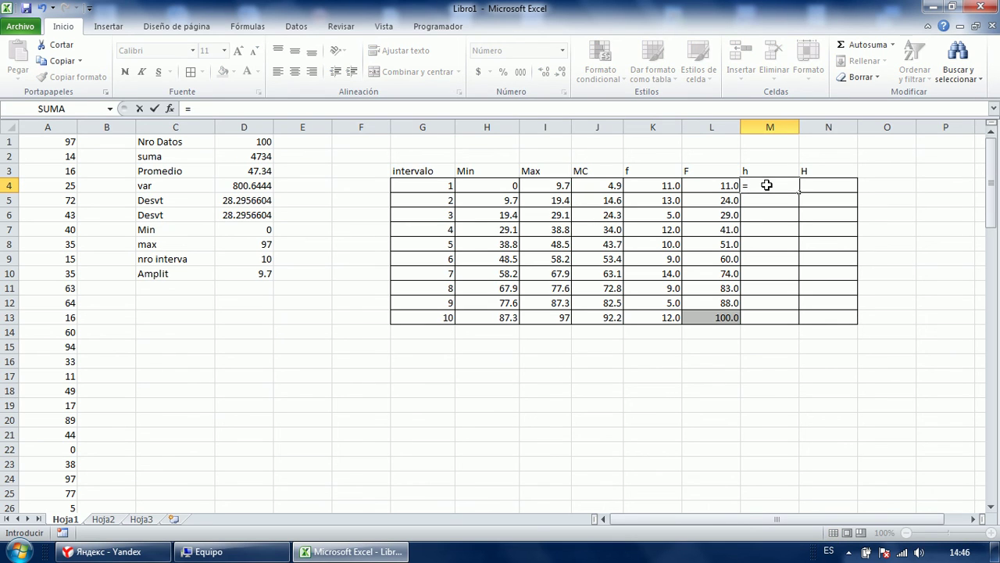
{"action": "left_click", "coordinate": [652, 186]}
{"action": "type", "text": "/"}
{"action": "left_click", "coordinate": [723, 319]}
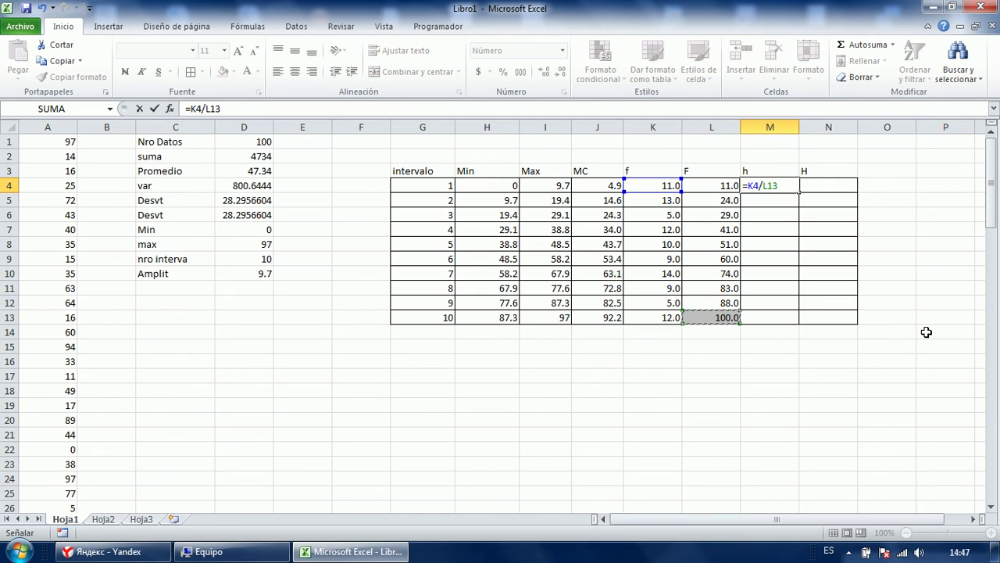
{"action": "key", "text": "F4"}
{"action": "key", "text": "Return"}
Step: Copy the M4 formula down to M13 and verify the copied formulas
{"action": "left_click", "coordinate": [774, 186]}
{"action": "key", "text": "F2"}
{"action": "key", "text": "Return"}
{"action": "left_click_drag", "start_coordinate": [786, 187], "coordinate": [781, 317]}
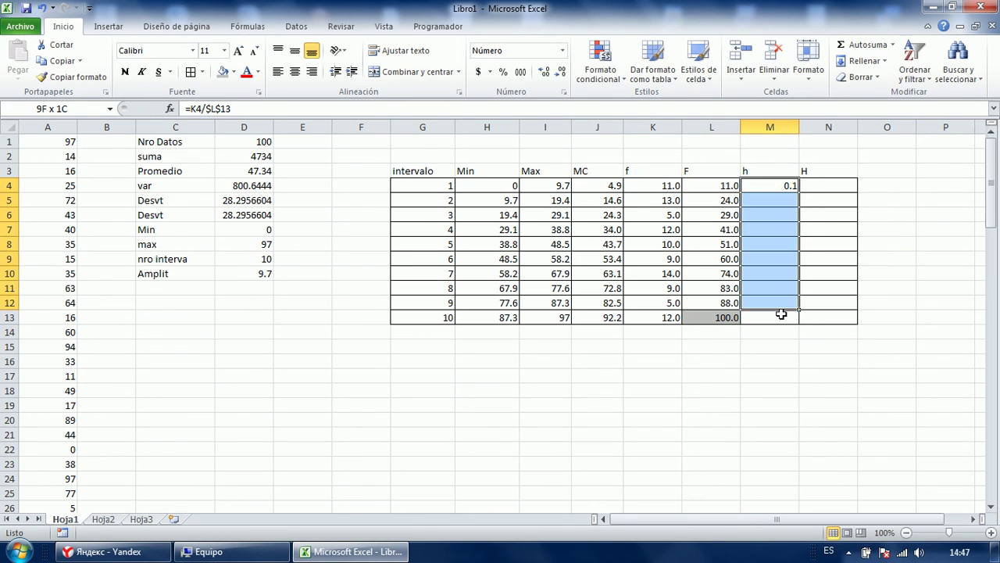
{"action": "left_click", "coordinate": [791, 186]}
{"action": "left_click_drag", "start_coordinate": [798, 192], "coordinate": [797, 324]}
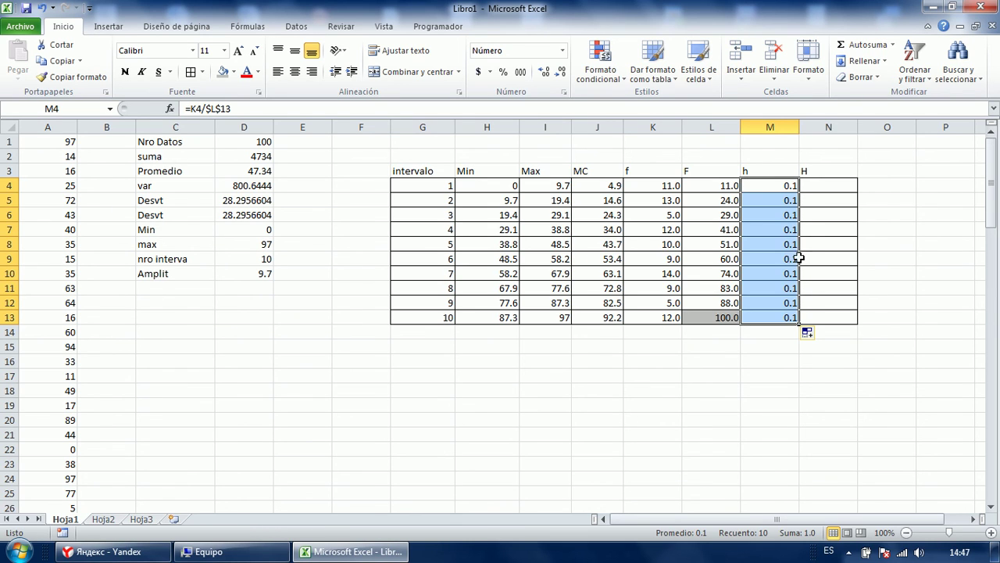
{"action": "key", "text": "F2"}
{"action": "key", "text": "Escape"}
{"action": "double_click", "coordinate": [772, 207]}
{"action": "key", "text": "Escape"}
Step: Format the h values M4:M13 as percentages with one decimal place
{"action": "left_click_drag", "start_coordinate": [778, 186], "coordinate": [789, 317]}
{"action": "left_click", "coordinate": [542, 71]}
{"action": "left_click", "coordinate": [543, 71]}
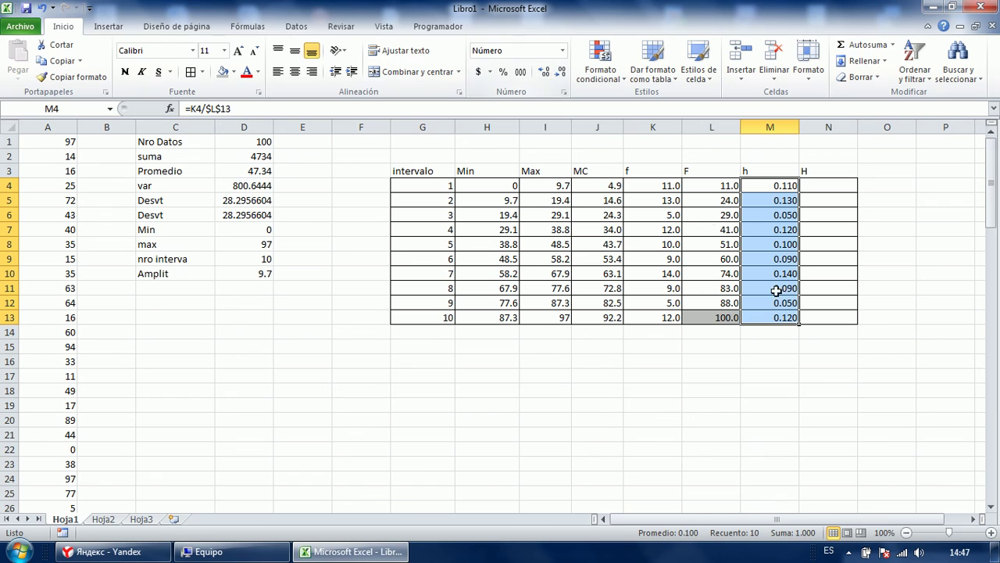
{"action": "left_click", "coordinate": [560, 71]}
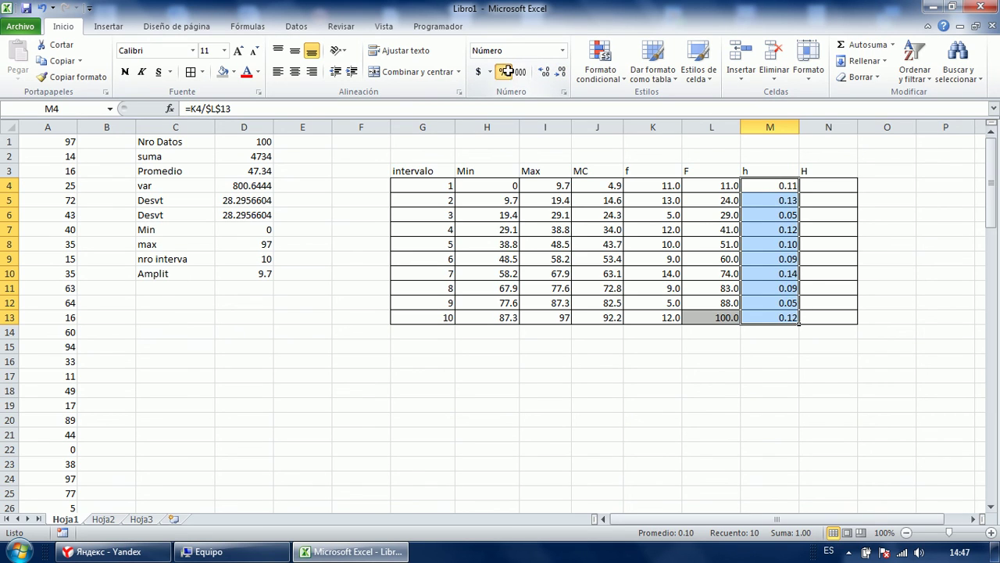
{"action": "left_click", "coordinate": [503, 71]}
{"action": "left_click", "coordinate": [543, 72]}
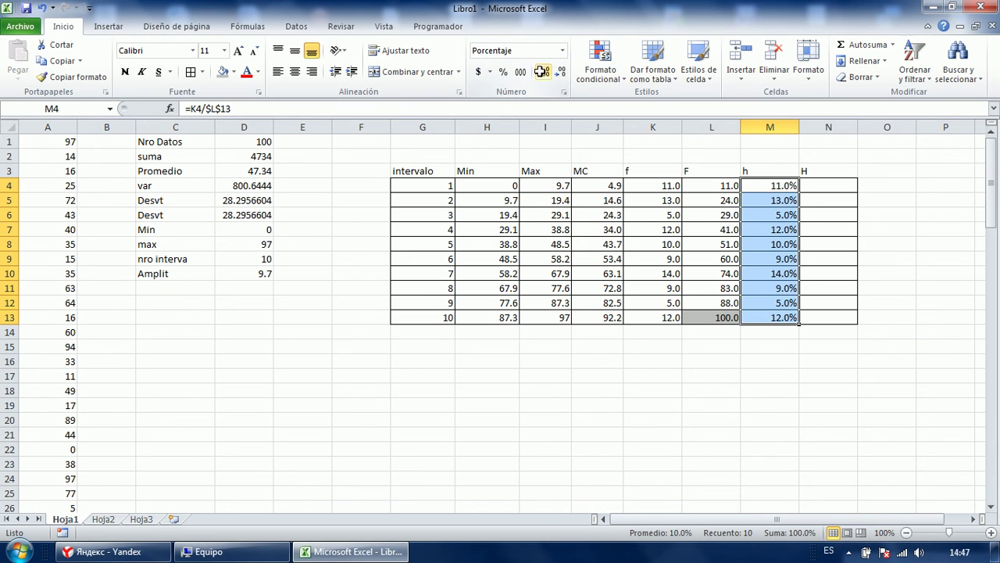
{"action": "left_click_drag", "start_coordinate": [818, 188], "coordinate": [825, 308]}
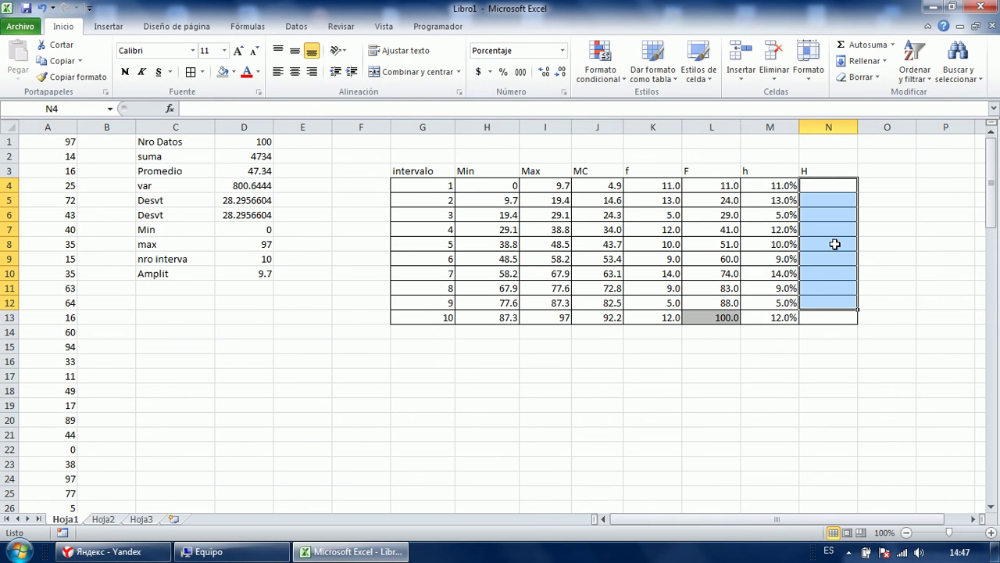
Step: Enter =L4/$L$13 in N4 for the first cumulative percentage H
{"action": "left_click", "coordinate": [825, 316]}
{"action": "left_click", "coordinate": [837, 185]}
{"action": "type", "text": "="}
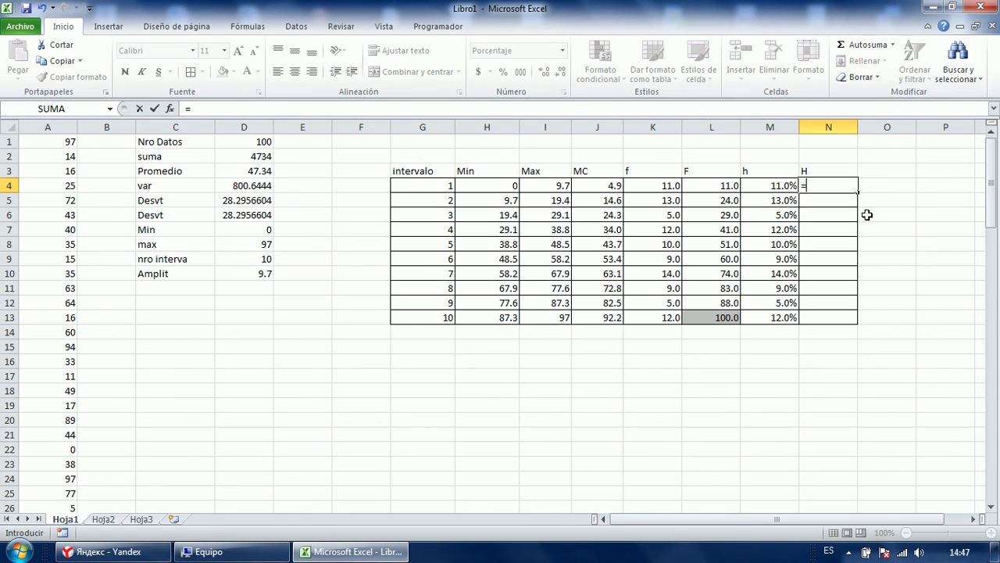
{"action": "left_click", "coordinate": [719, 187]}
{"action": "type", "text": "/"}
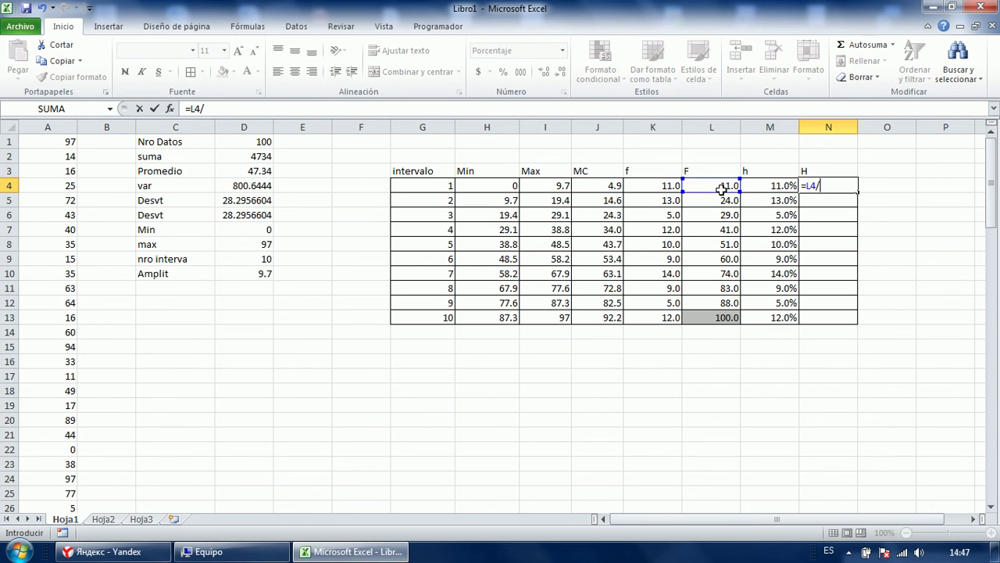
{"action": "left_click", "coordinate": [704, 314]}
{"action": "key", "text": "F4"}
{"action": "key", "text": "ctrl+Return"}
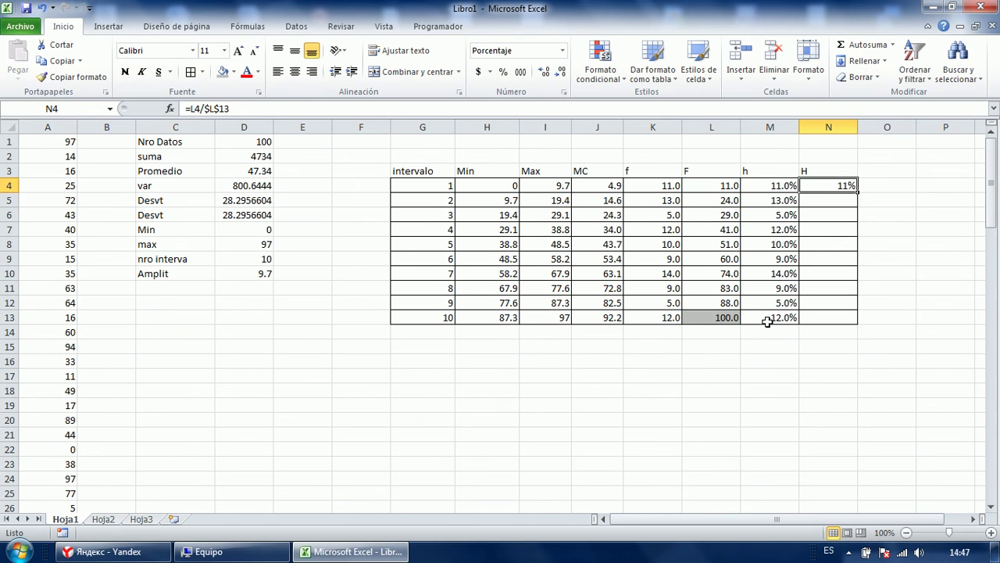
Step: Fill the N4 formula through N13 with Ctrl+Enter and check the copied formulas
{"action": "key", "text": "shift+Down"}
{"action": "key", "text": "shift+Down"}
{"action": "key", "text": "shift+Down"}
{"action": "key", "text": "shift+Down"}
{"action": "key", "text": "shift+Down"}
{"action": "key", "text": "shift+Down"}
{"action": "key", "text": "shift+Down"}
{"action": "key", "text": "shift+Down"}
{"action": "key", "text": "F2"}
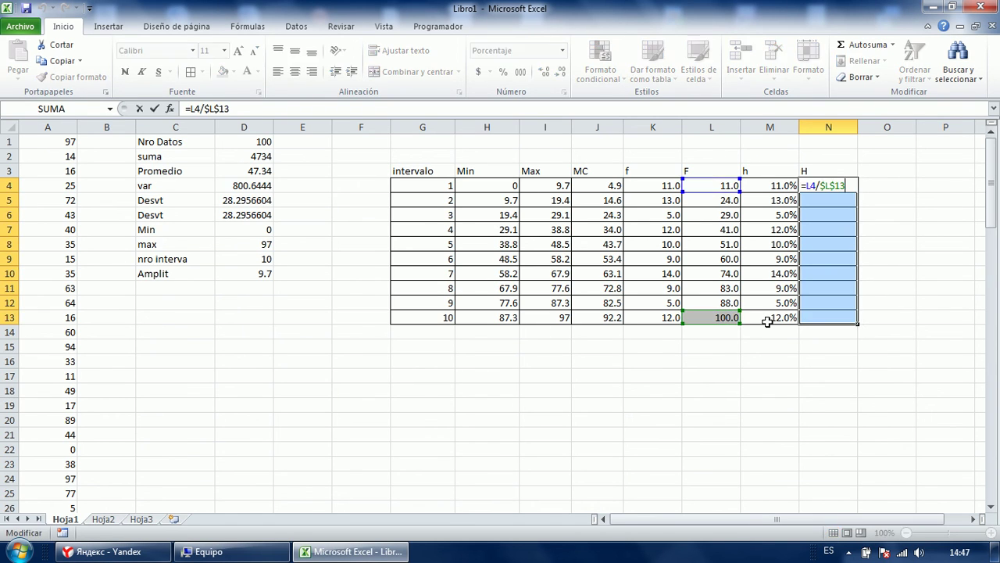
{"action": "key", "text": "ctrl+Return"}
{"action": "key", "text": "Up"}
{"action": "key", "text": "Down"}
{"action": "key", "text": "Down"}
{"action": "key", "text": "F2"}
{"action": "key", "text": "Escape"}
{"action": "key", "text": "Left"}
{"action": "key", "text": "Right"}
{"action": "key", "text": "Down"}
Step: Clear the h and H values from M4:N13, leaving only the headings
{"action": "mouse_move", "coordinate": [788, 185]}
{"action": "left_mouse_down"}
{"action": "mouse_move", "coordinate": [786, 244]}
{"action": "mouse_move", "coordinate": [829, 315]}
{"action": "left_mouse_up"}
{"action": "left_click", "coordinate": [829, 229]}
{"action": "double_click", "coordinate": [828, 229]}
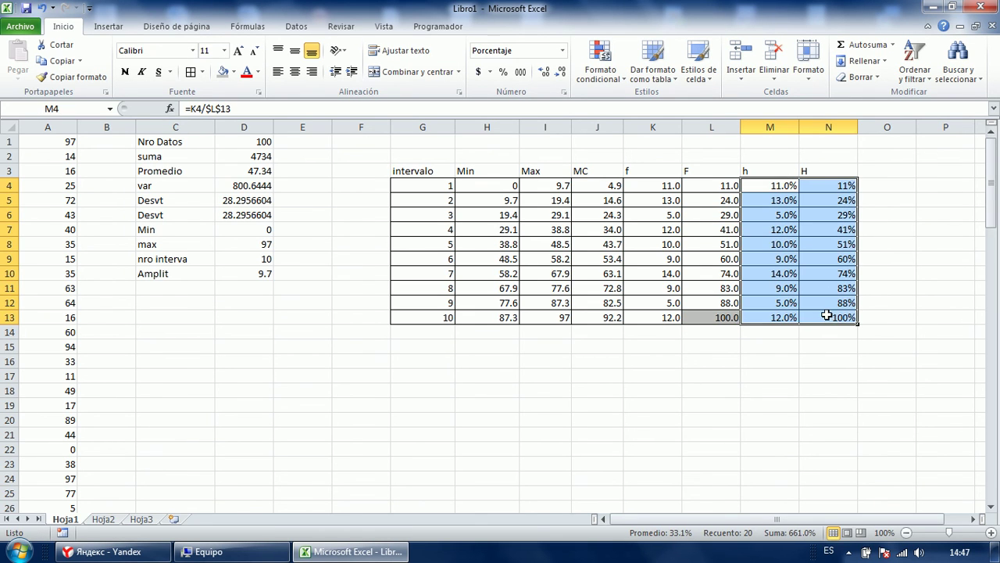
{"action": "key", "text": "ctrl+z"}
{"action": "mouse_move", "coordinate": [774, 186]}
{"action": "left_mouse_down"}
{"action": "mouse_move", "coordinate": [839, 327]}
{"action": "mouse_move", "coordinate": [786, 206]}
{"action": "mouse_move", "coordinate": [827, 322]}
{"action": "left_mouse_up"}
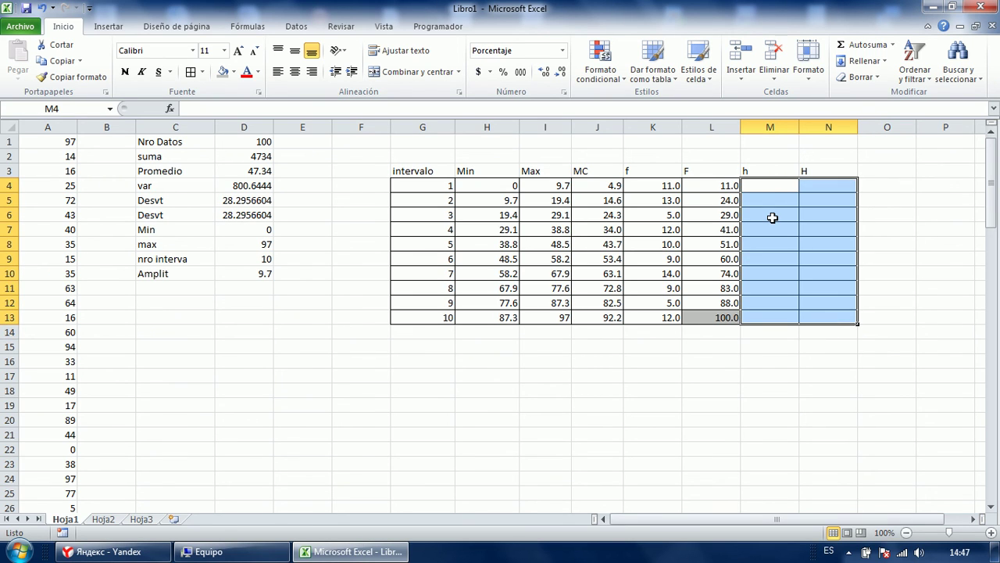
Step: Start the M4 formula =K4/$L$13, dividing f by the absolute total in L13
{"action": "type", "text": "="}
{"action": "left_click", "coordinate": [649, 187]}
{"action": "type", "text": "/"}
{"action": "left_click", "coordinate": [719, 314]}
{"action": "key", "text": "F4"}
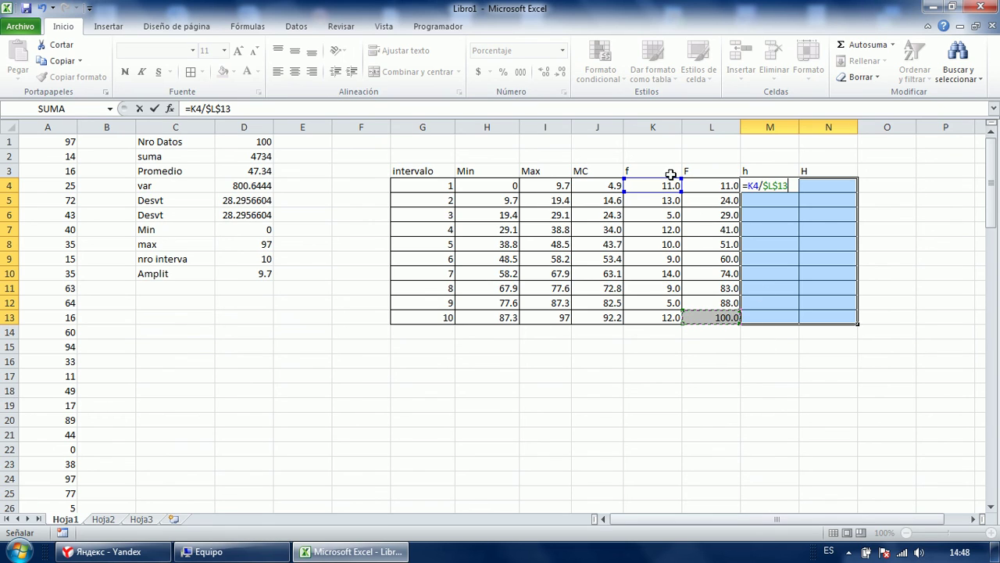
Step: Fill M4:N13 with h relative percentages (11.0%–12.0%) and cumulative H percentages reaching 100%
{"action": "key", "text": "ctrl+Return"}
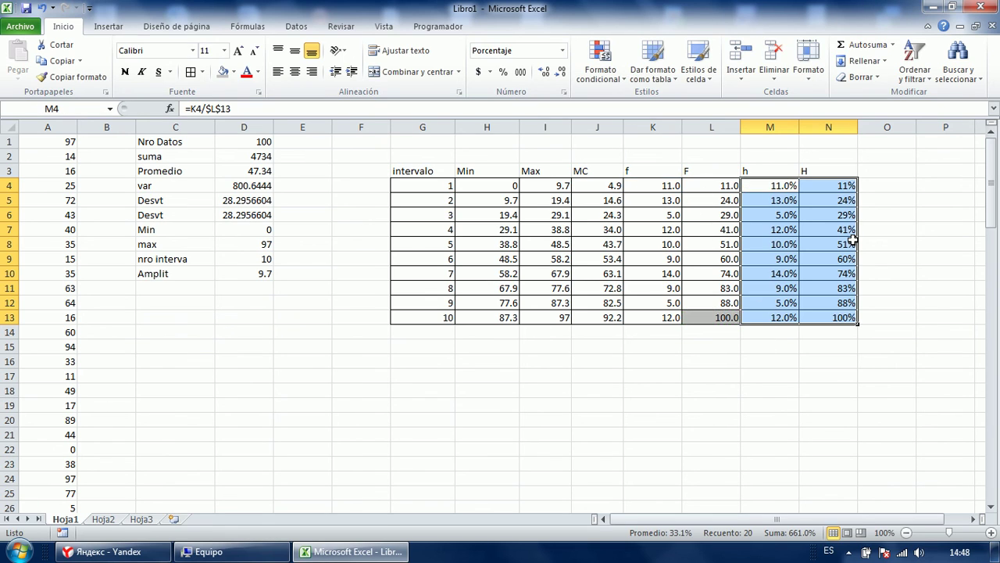
{"action": "left_click", "coordinate": [852, 242]}
{"action": "left_click_drag", "start_coordinate": [785, 187], "coordinate": [837, 317]}
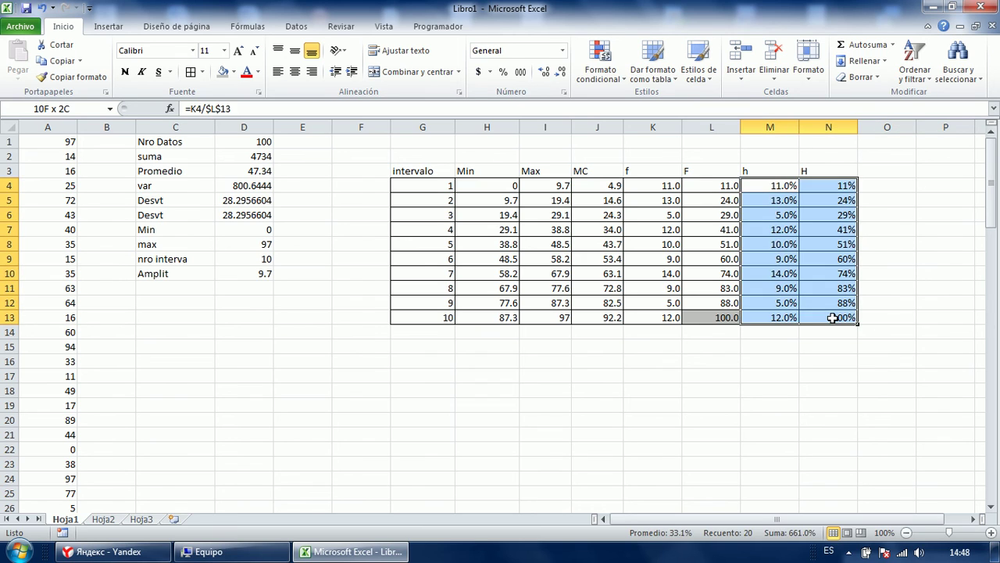
{"action": "left_click", "coordinate": [826, 360]}
{"action": "left_click", "coordinate": [770, 405]}
{"action": "left_click", "coordinate": [545, 390]}
{"action": "left_click", "coordinate": [361, 404]}
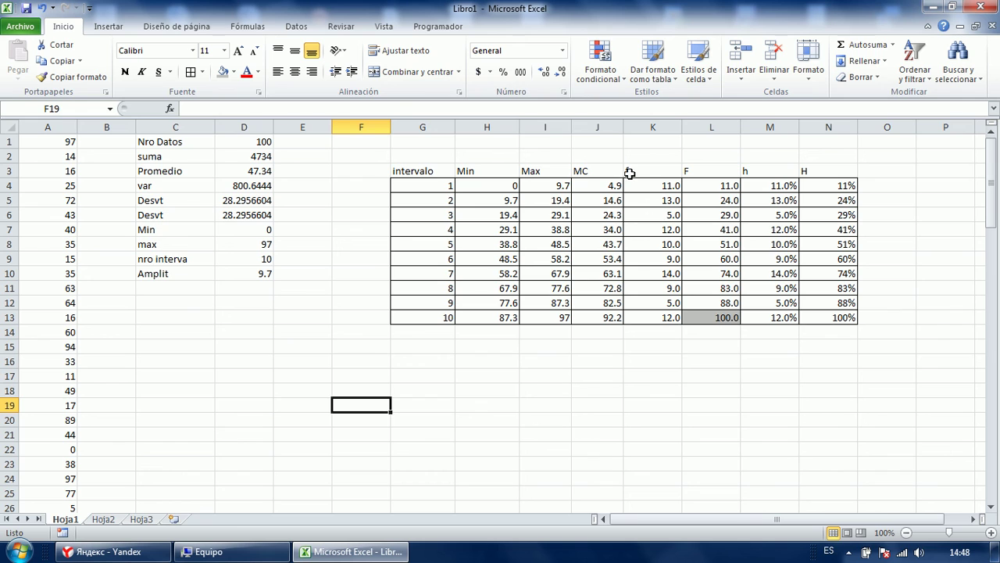
Step: Insert a 2D clustered column chart and place it below the summary values
{"action": "left_click", "coordinate": [197, 26]}
{"action": "left_click", "coordinate": [224, 20]}
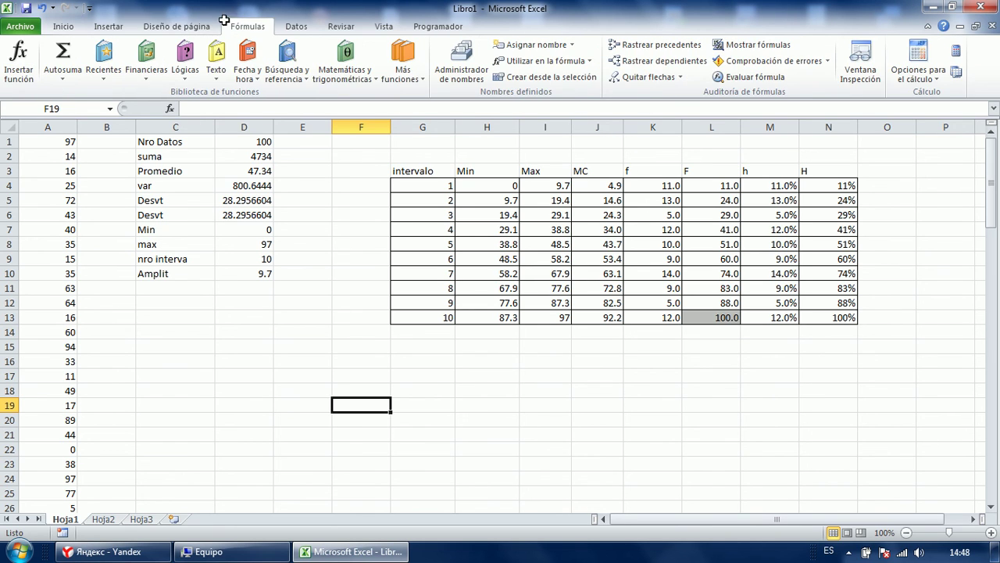
{"action": "left_click", "coordinate": [106, 26]}
{"action": "left_click", "coordinate": [295, 61]}
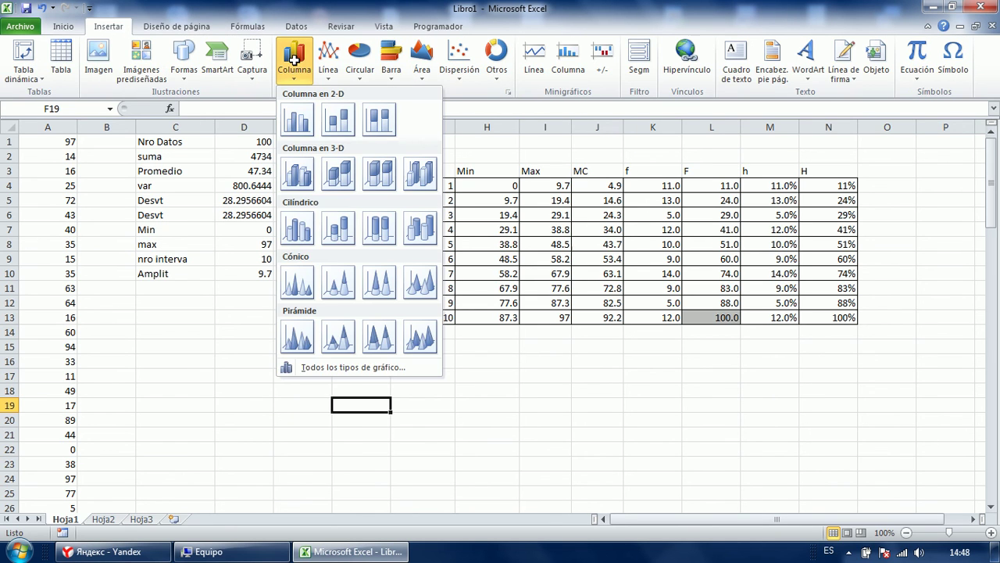
{"action": "left_click", "coordinate": [298, 123]}
{"action": "mouse_move", "coordinate": [429, 255]}
{"action": "left_mouse_down"}
{"action": "mouse_move", "coordinate": [126, 329]}
{"action": "mouse_move", "coordinate": [123, 270]}
{"action": "left_mouse_up"}
Step: Add a data series whose values are the f frequencies =Hoja1!$K$4:$K$13
{"action": "left_click", "coordinate": [204, 61]}
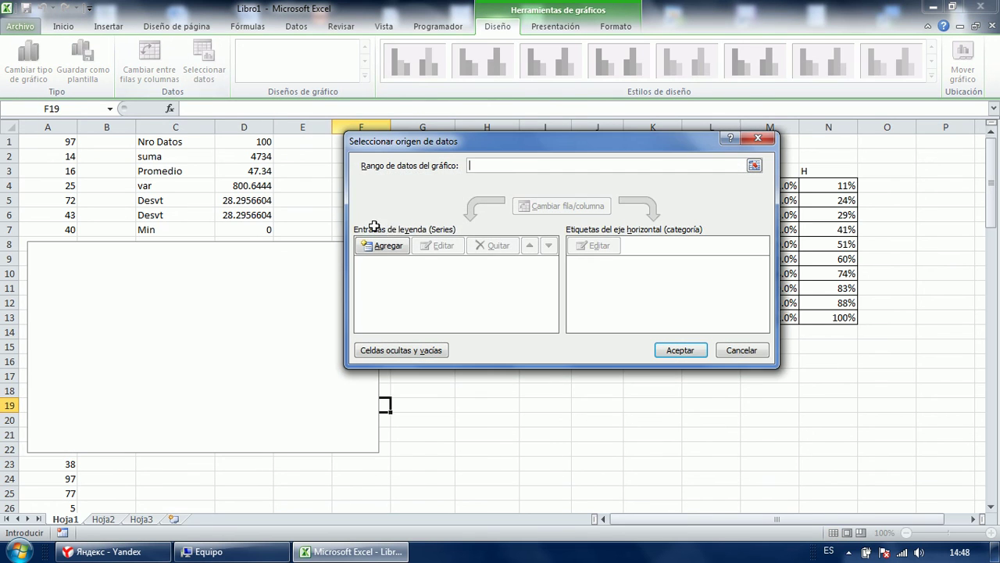
{"action": "left_click_drag", "start_coordinate": [420, 140], "coordinate": [220, 161]}
{"action": "left_click", "coordinate": [184, 264]}
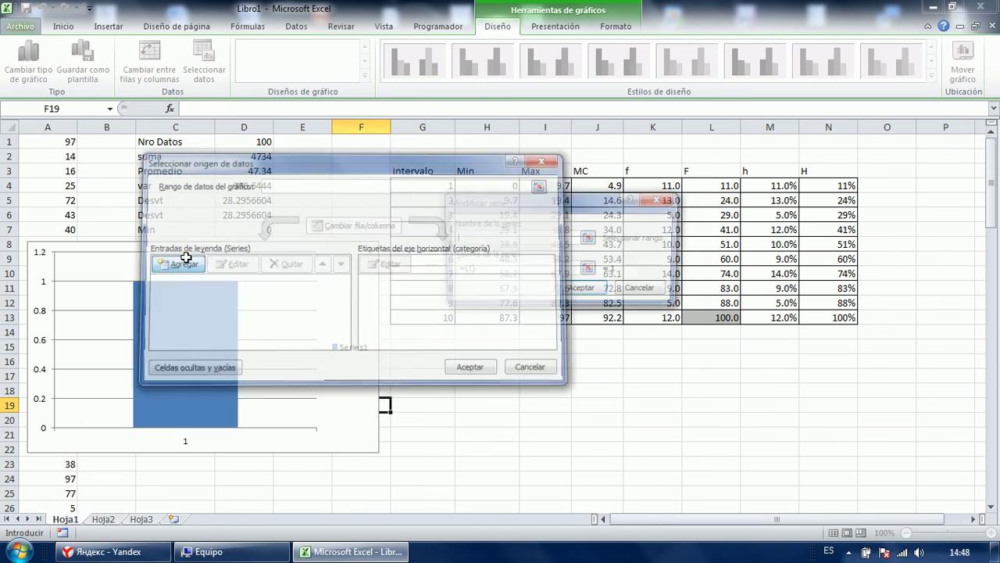
{"action": "left_click_drag", "start_coordinate": [549, 208], "coordinate": [380, 164]}
{"action": "type", "text": ",kmjhgdfs"}
{"action": "key", "text": "Tab"}
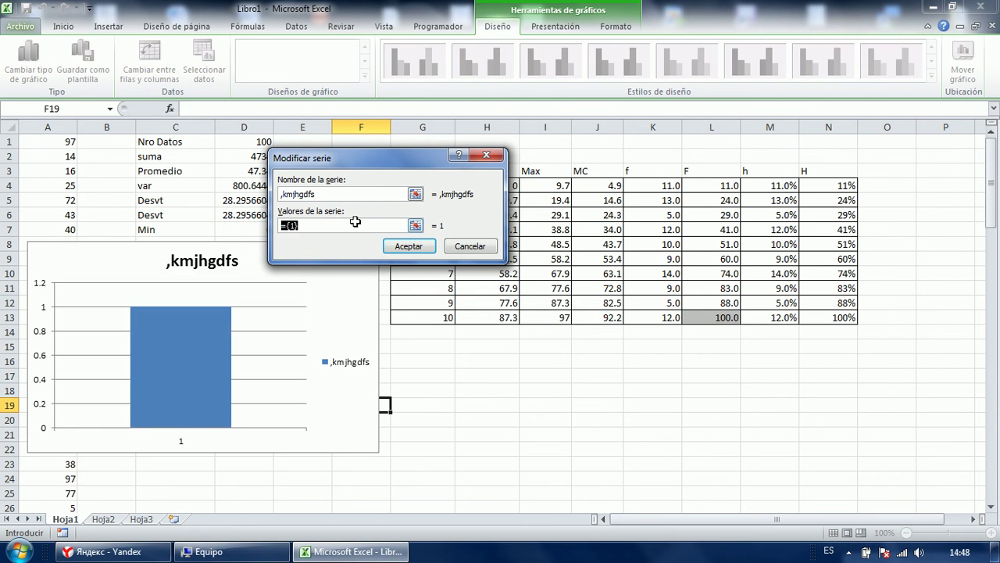
{"action": "key", "text": "BackSpace"}
{"action": "left_click_drag", "start_coordinate": [663, 186], "coordinate": [663, 284]}
{"action": "left_click_drag", "start_coordinate": [659, 313], "coordinate": [660, 315]}
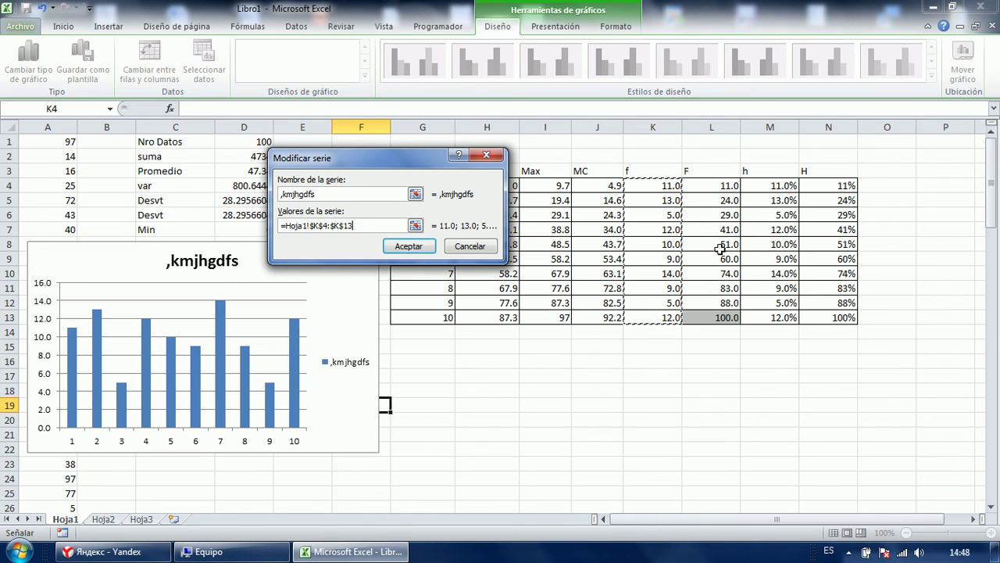
{"action": "left_click", "coordinate": [434, 245]}
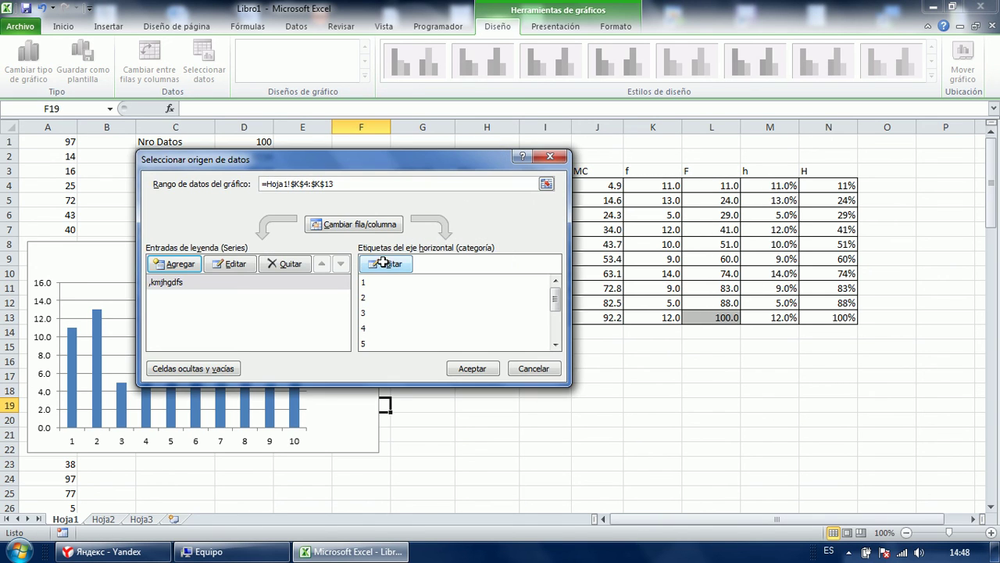
Step: Set the horizontal axis labels to the MC class marks J4:J13
{"action": "left_click", "coordinate": [398, 264]}
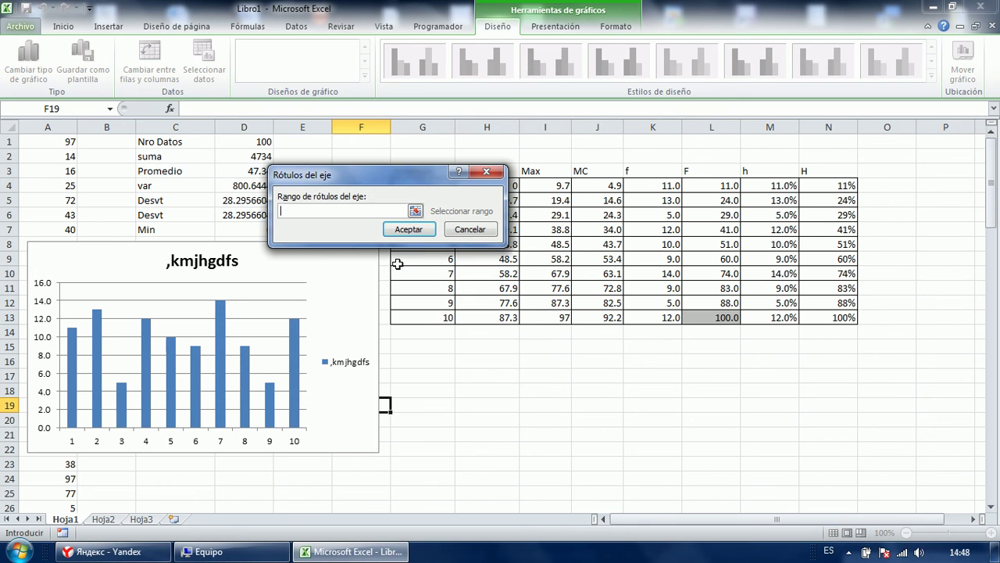
{"action": "left_click_drag", "start_coordinate": [598, 193], "coordinate": [598, 317]}
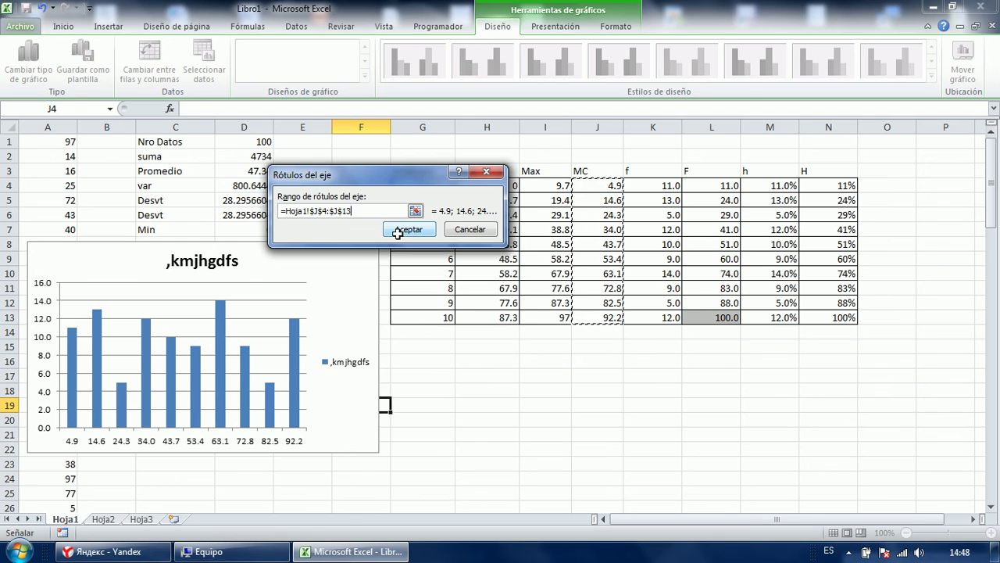
{"action": "left_click", "coordinate": [398, 229]}
Step: Confirm the chart data and set the bars' gap width to 0% so they touch
{"action": "left_click", "coordinate": [472, 367]}
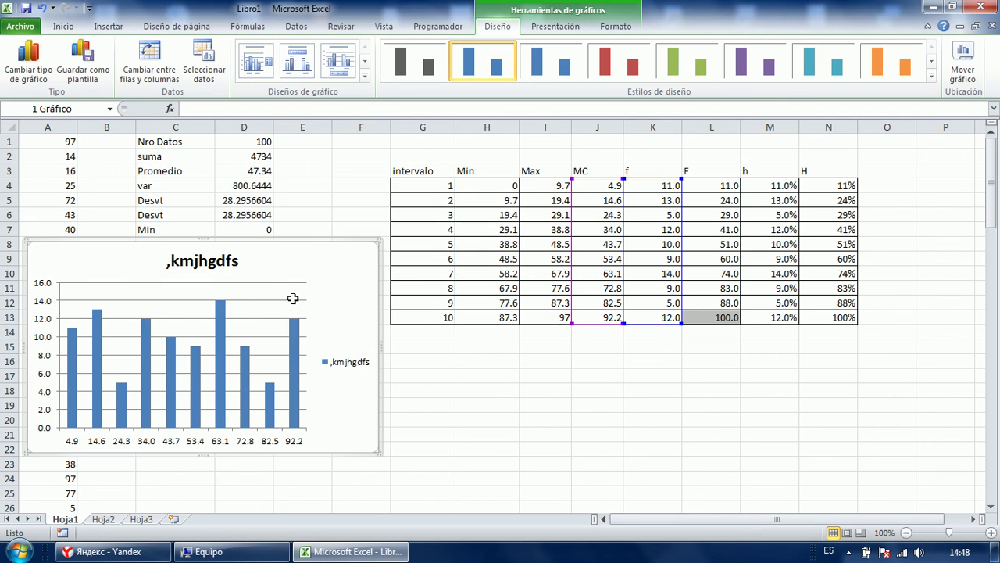
{"action": "left_click_drag", "start_coordinate": [292, 297], "coordinate": [415, 306]}
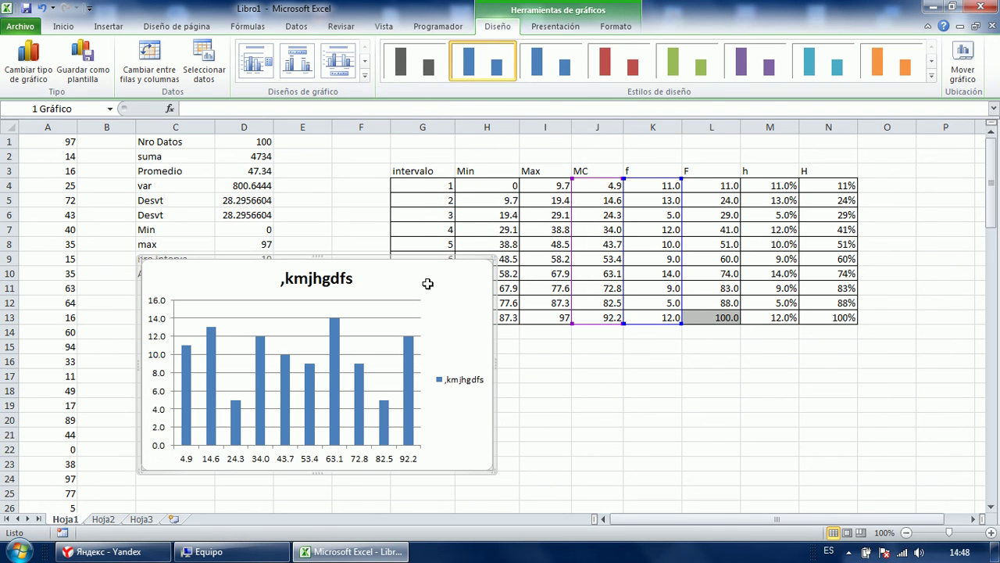
{"action": "right_click", "coordinate": [428, 287]}
{"action": "left_click", "coordinate": [486, 277]}
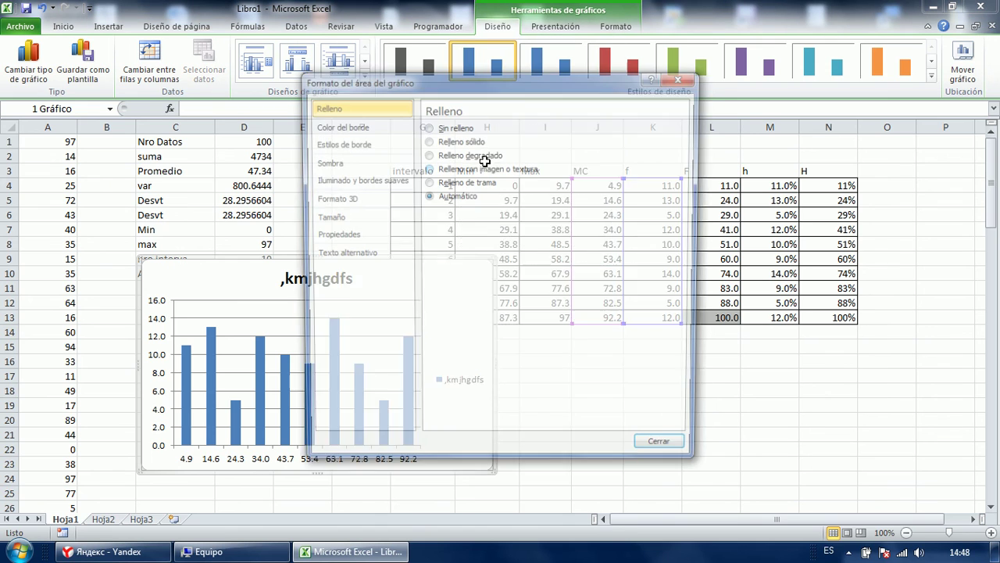
{"action": "left_click", "coordinate": [210, 365]}
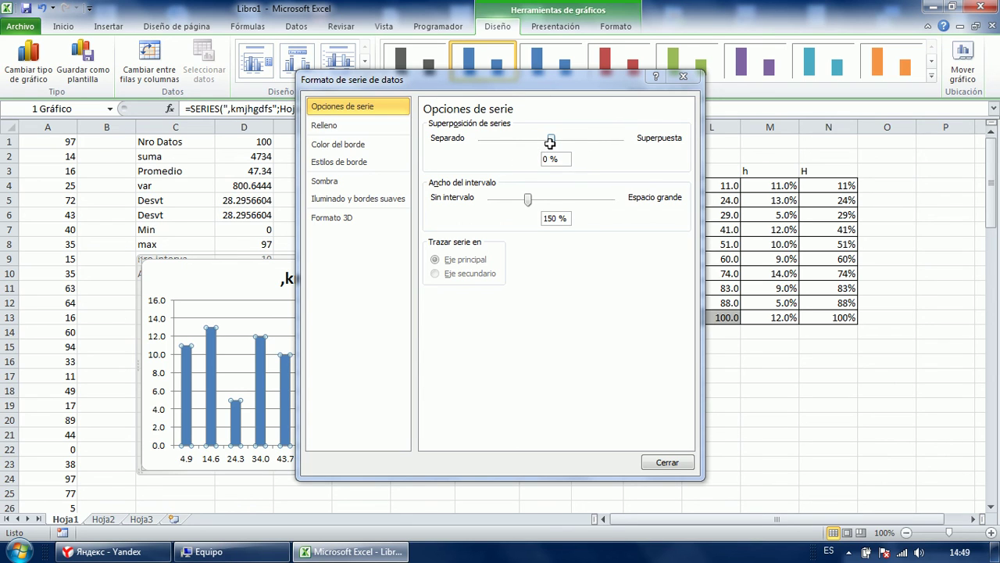
{"action": "left_click_drag", "start_coordinate": [529, 197], "coordinate": [491, 199]}
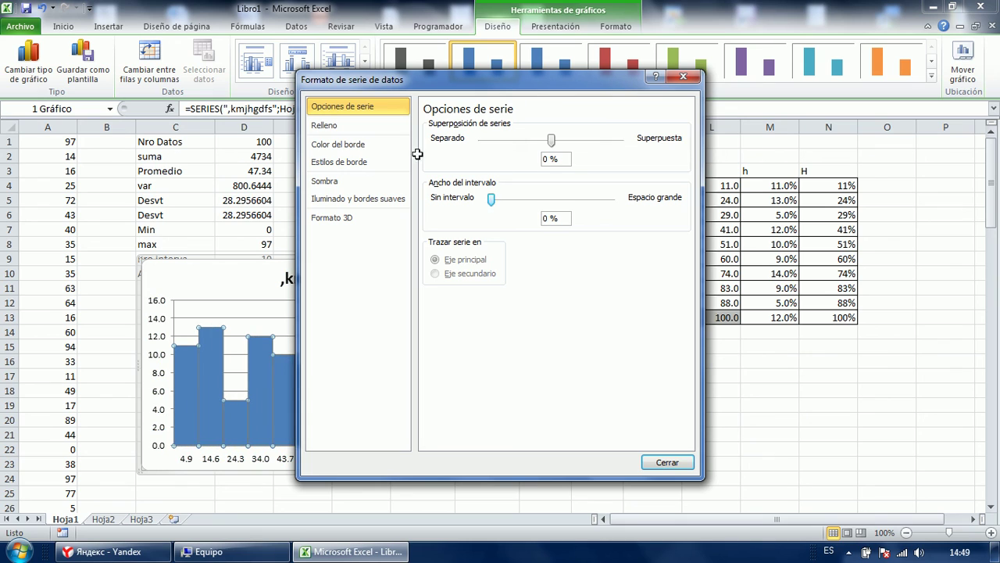
Step: Fill the histogram bars with solid light grey
{"action": "left_click", "coordinate": [358, 128]}
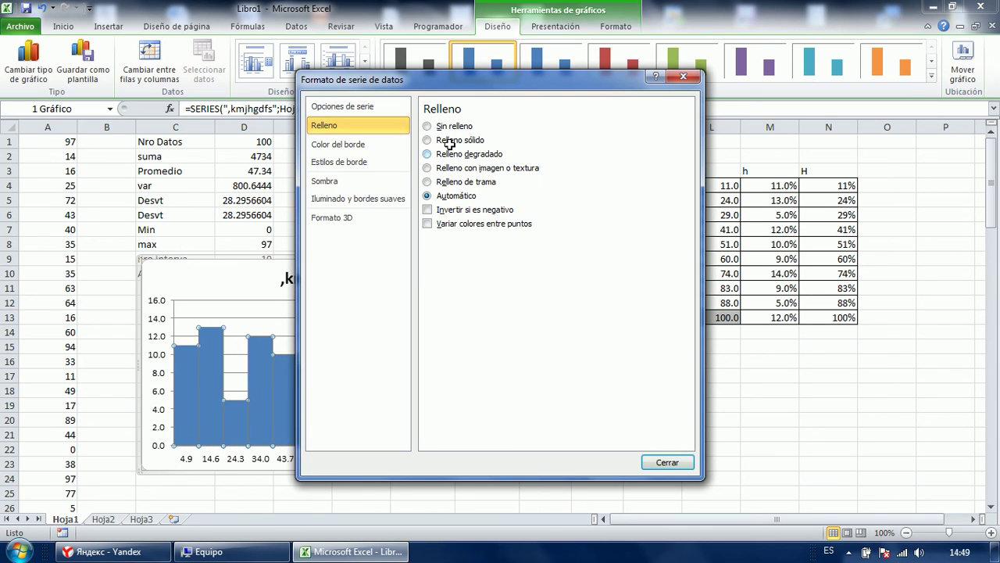
{"action": "left_click", "coordinate": [449, 140]}
{"action": "left_click", "coordinate": [488, 256]}
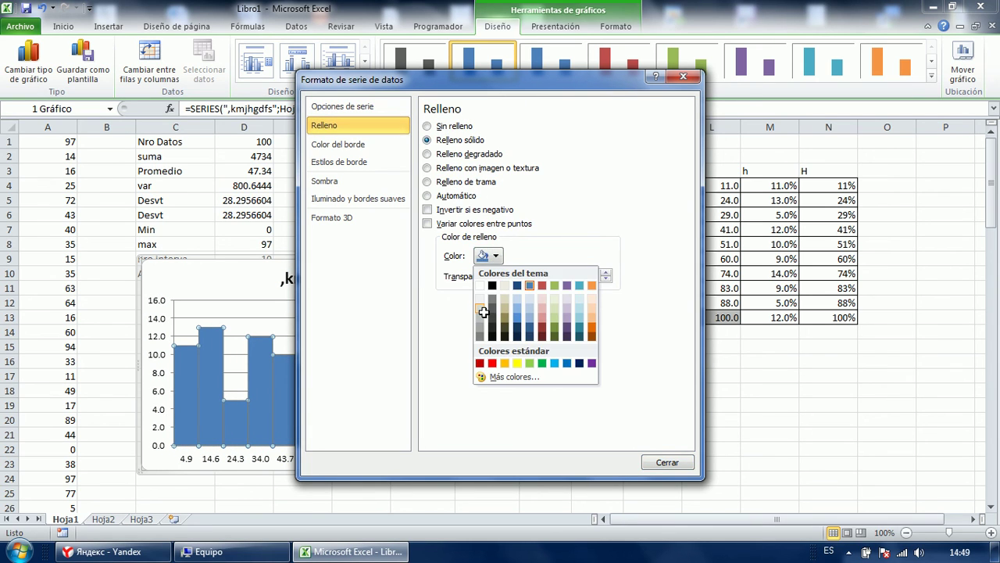
{"action": "left_click", "coordinate": [483, 313]}
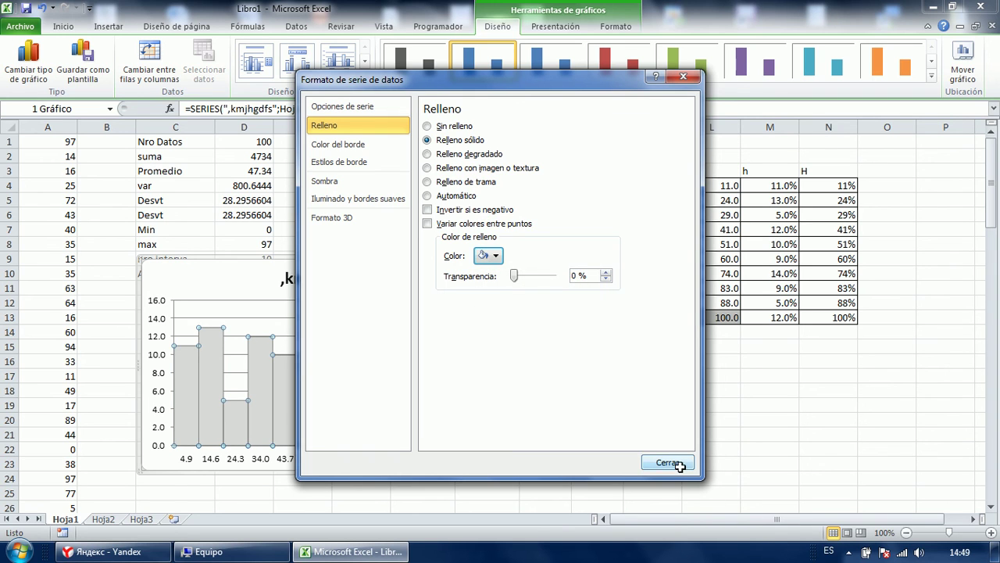
{"action": "left_click", "coordinate": [668, 462]}
Step: Give the bars a solid black outline and move the chart up-left beside the table
{"action": "left_click", "coordinate": [599, 450]}
{"action": "left_click", "coordinate": [380, 404]}
{"action": "left_click", "coordinate": [379, 404]}
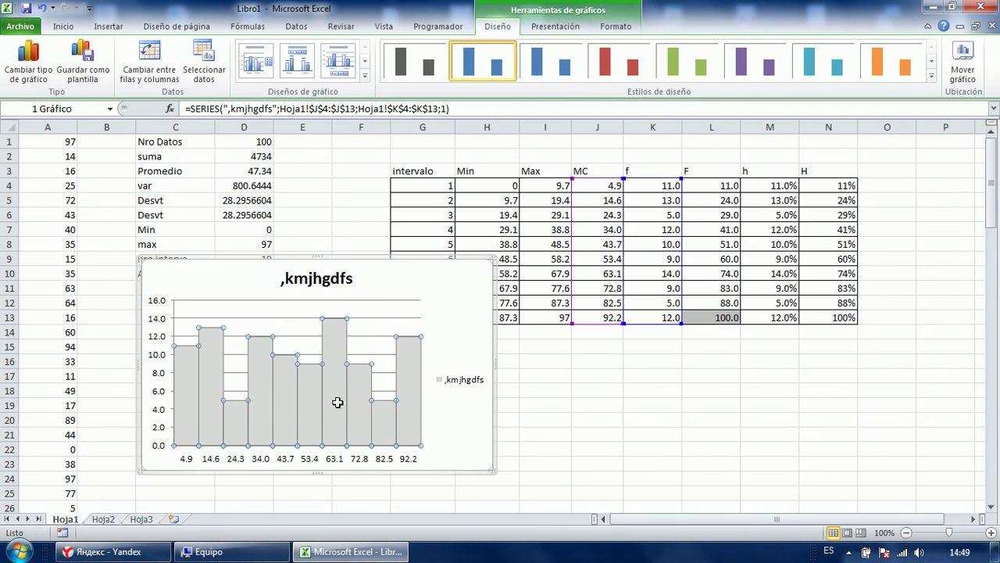
{"action": "right_click", "coordinate": [337, 402]}
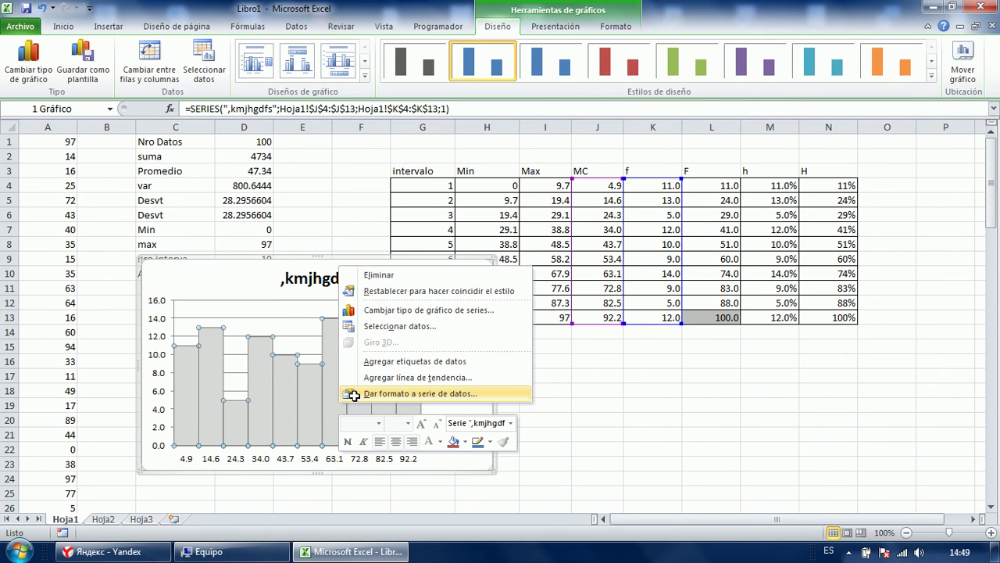
{"action": "left_click", "coordinate": [313, 381]}
{"action": "right_click", "coordinate": [306, 389]}
{"action": "right_click", "coordinate": [462, 288]}
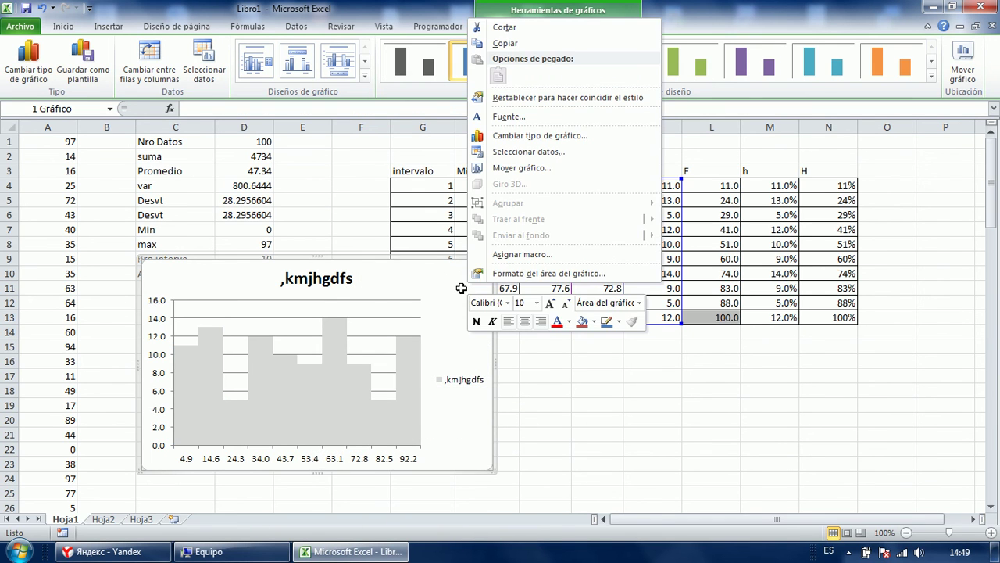
{"action": "left_click", "coordinate": [478, 273]}
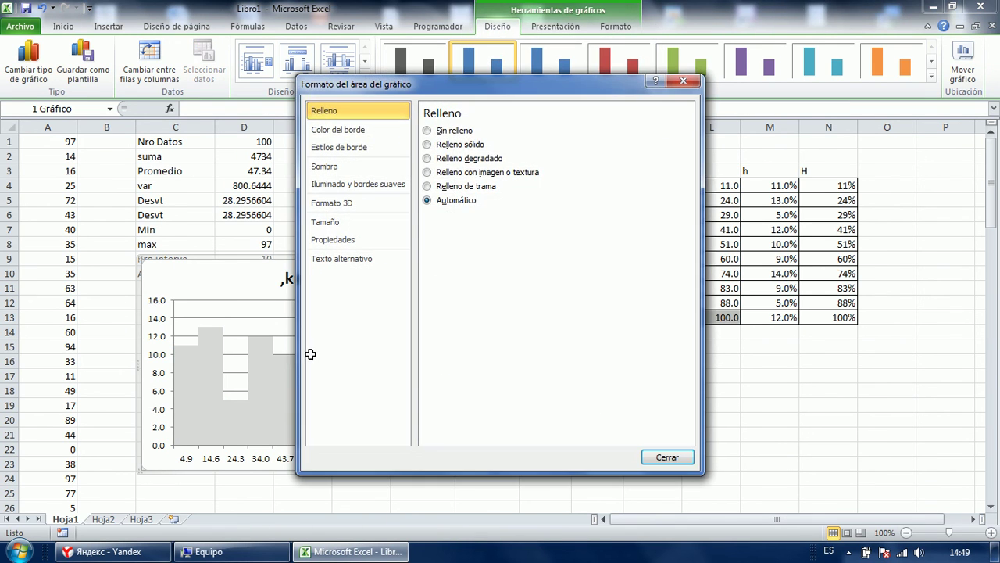
{"action": "left_click", "coordinate": [244, 421]}
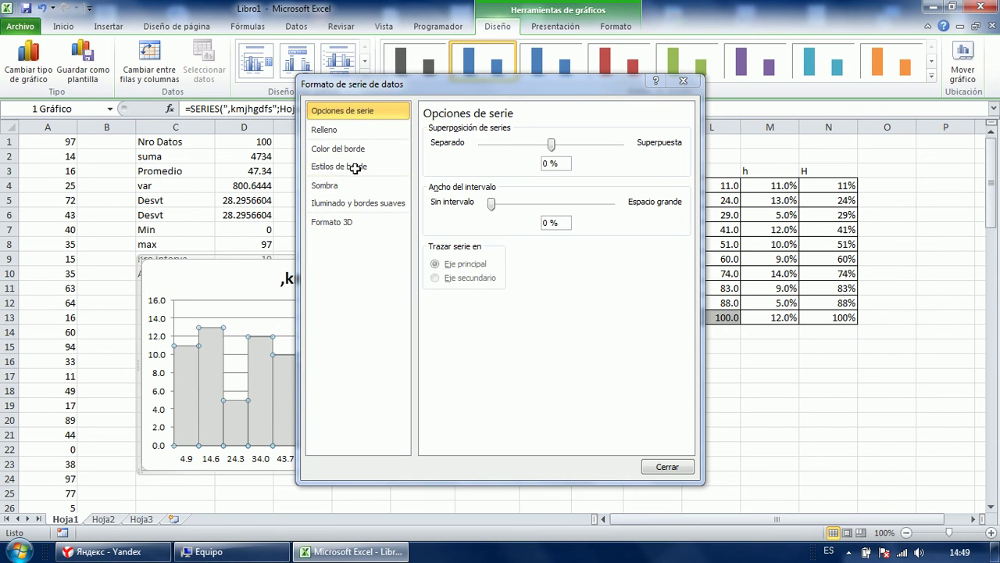
{"action": "left_click", "coordinate": [363, 150]}
{"action": "left_click", "coordinate": [457, 146]}
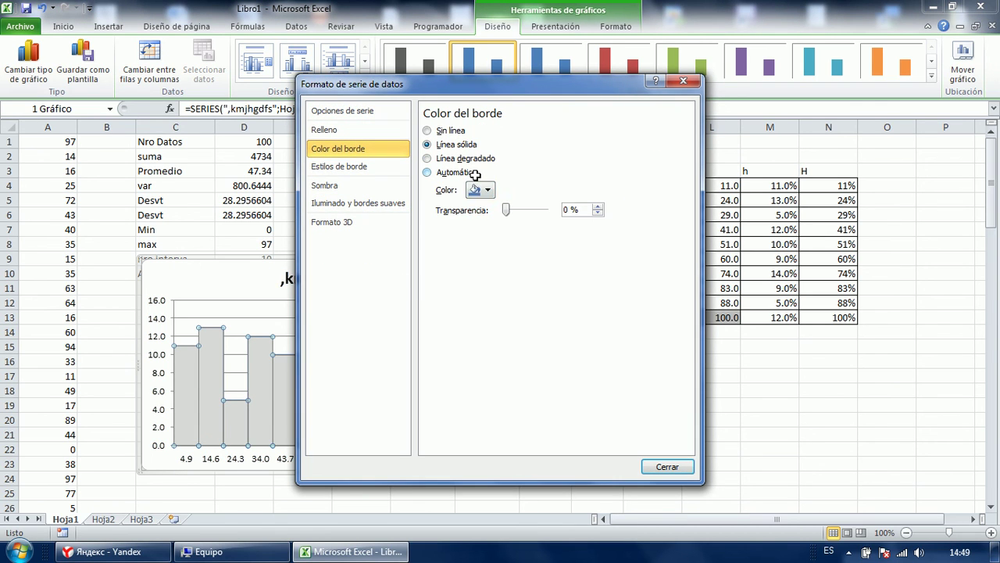
{"action": "left_click", "coordinate": [476, 191]}
{"action": "left_click", "coordinate": [482, 219]}
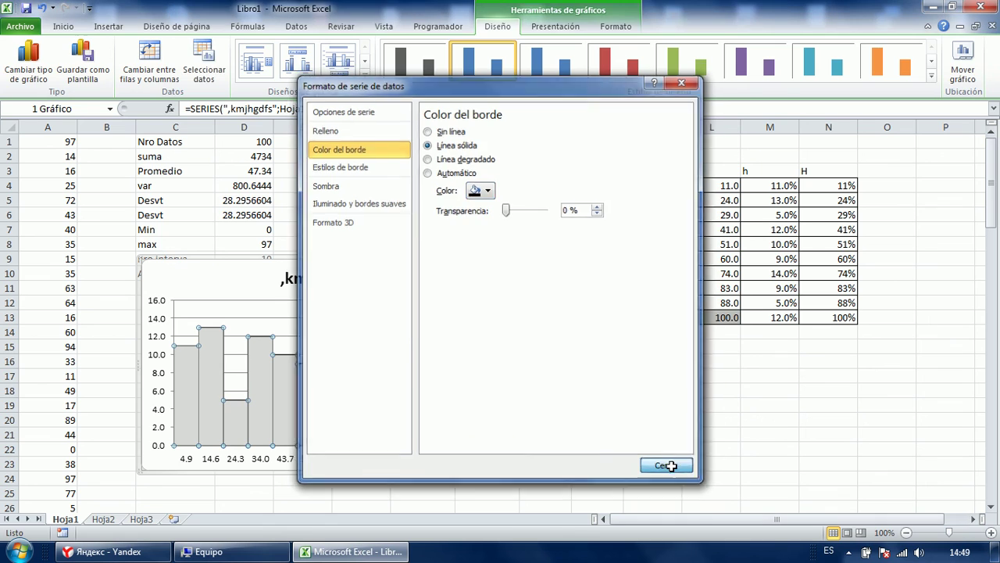
{"action": "left_click", "coordinate": [667, 467]}
{"action": "left_click", "coordinate": [598, 448]}
{"action": "left_click_drag", "start_coordinate": [437, 323], "coordinate": [362, 267]}
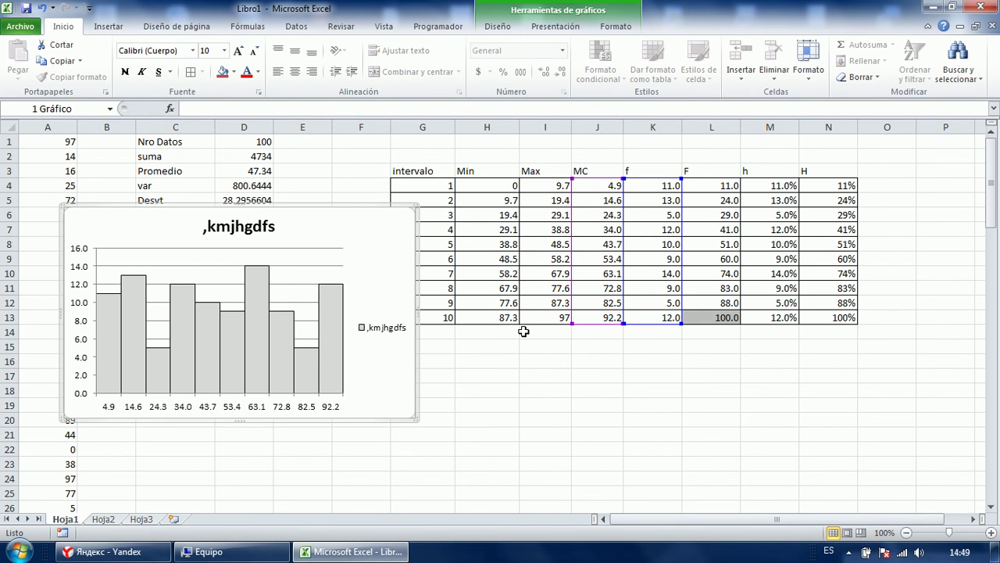
Step: Shift the histogram right beside the summary statistics, partly overlapping the interval table
{"action": "left_click", "coordinate": [490, 375]}
{"action": "left_click", "coordinate": [630, 359]}
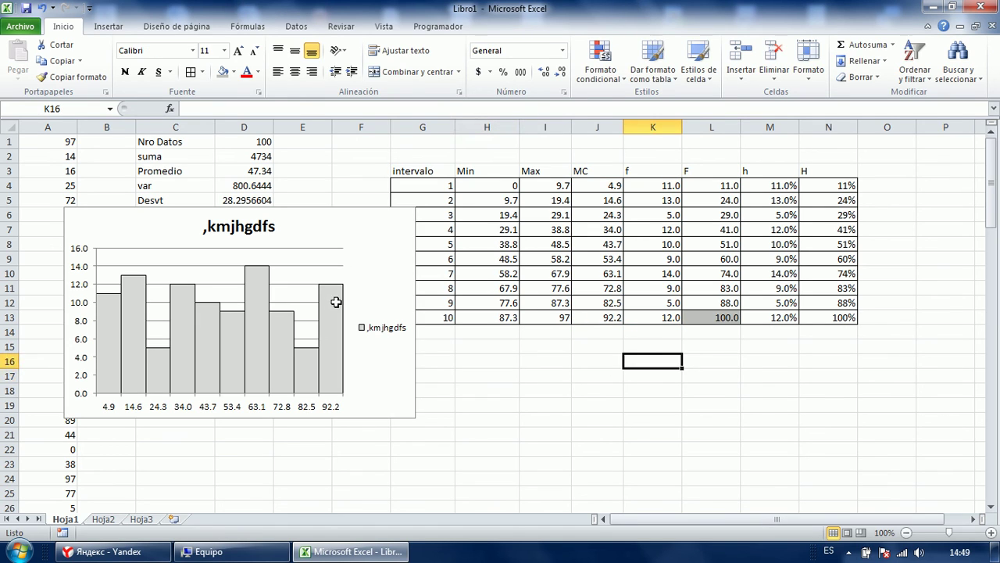
{"action": "left_click", "coordinate": [328, 320]}
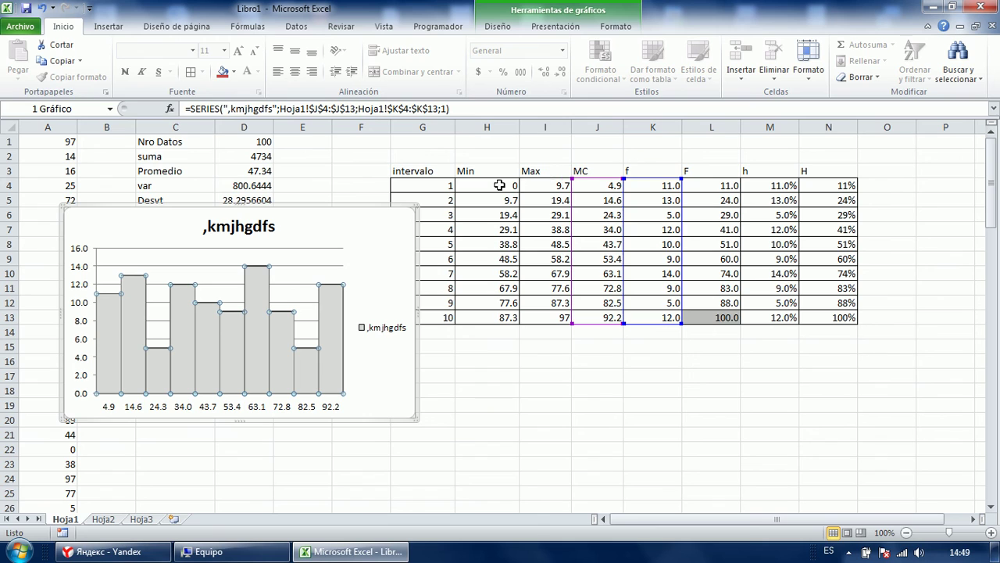
{"action": "left_click_drag", "start_coordinate": [394, 245], "coordinate": [368, 249]}
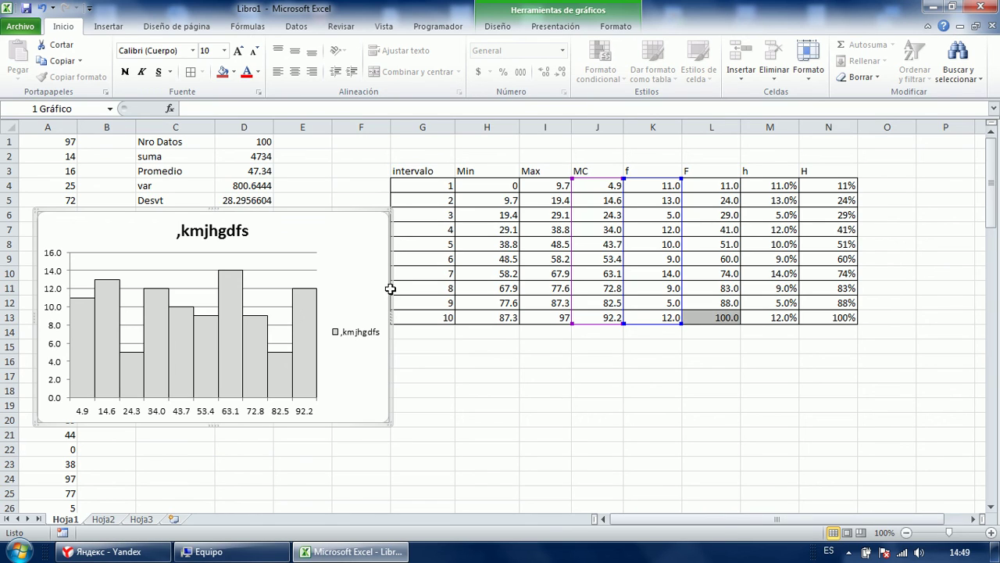
{"action": "mouse_move", "coordinate": [337, 262]}
{"action": "left_mouse_down"}
{"action": "mouse_move", "coordinate": [623, 248]}
{"action": "mouse_move", "coordinate": [485, 276]}
{"action": "mouse_move", "coordinate": [478, 257]}
{"action": "left_mouse_up"}
{"action": "left_click", "coordinate": [604, 369]}
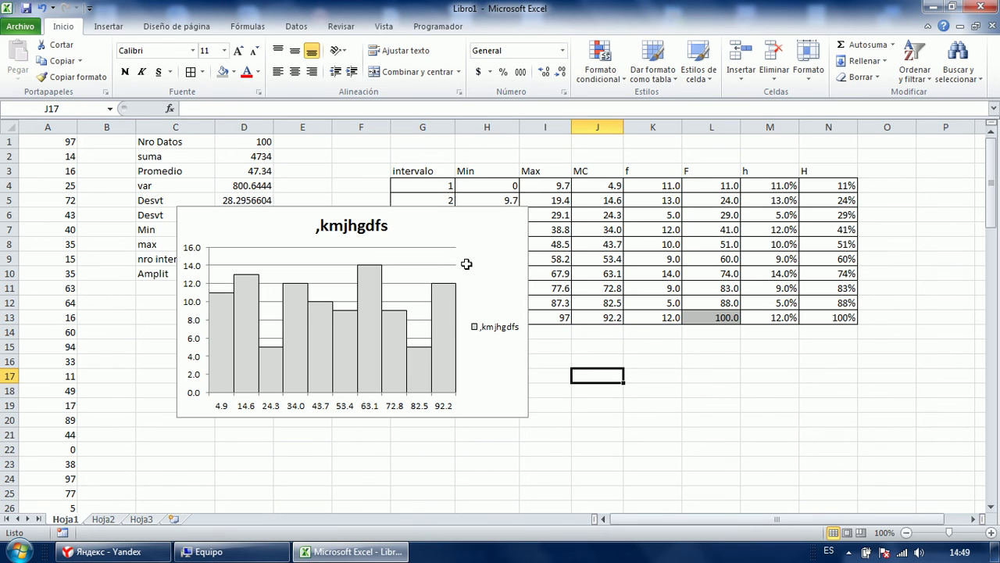
{"action": "left_click", "coordinate": [466, 264]}
Step: Widen column K to fit long entries, starting from cell K19
{"action": "left_click", "coordinate": [639, 402]}
{"action": "scroll", "coordinate": [638, 403], "scroll_direction": "up", "scroll_amount": 9, "text": "ctrl"}
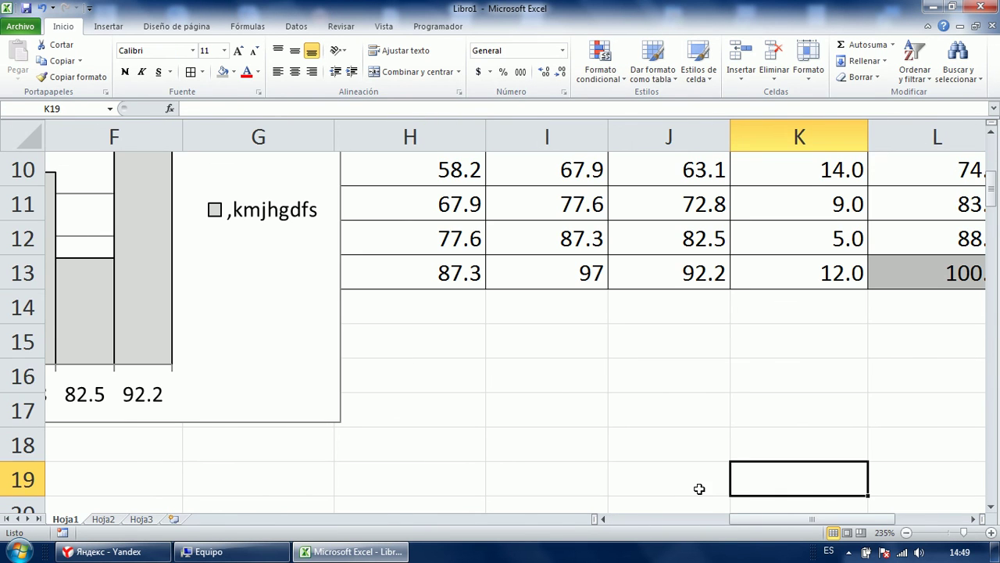
{"action": "left_click_drag", "start_coordinate": [812, 519], "coordinate": [860, 518]}
{"action": "scroll", "coordinate": [679, 384], "scroll_direction": "down", "scroll_amount": 2}
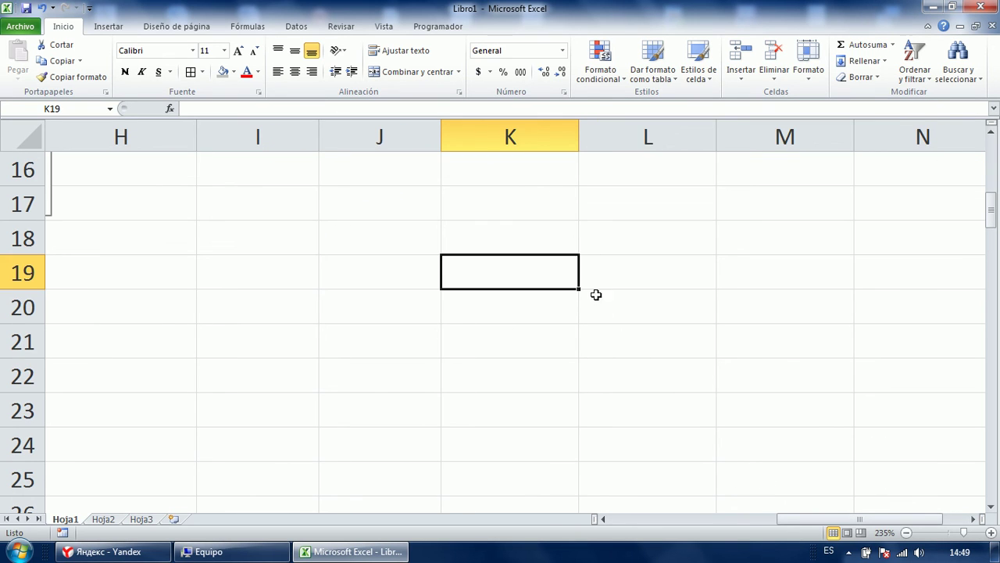
{"action": "left_click_drag", "start_coordinate": [580, 137], "coordinate": [727, 137]}
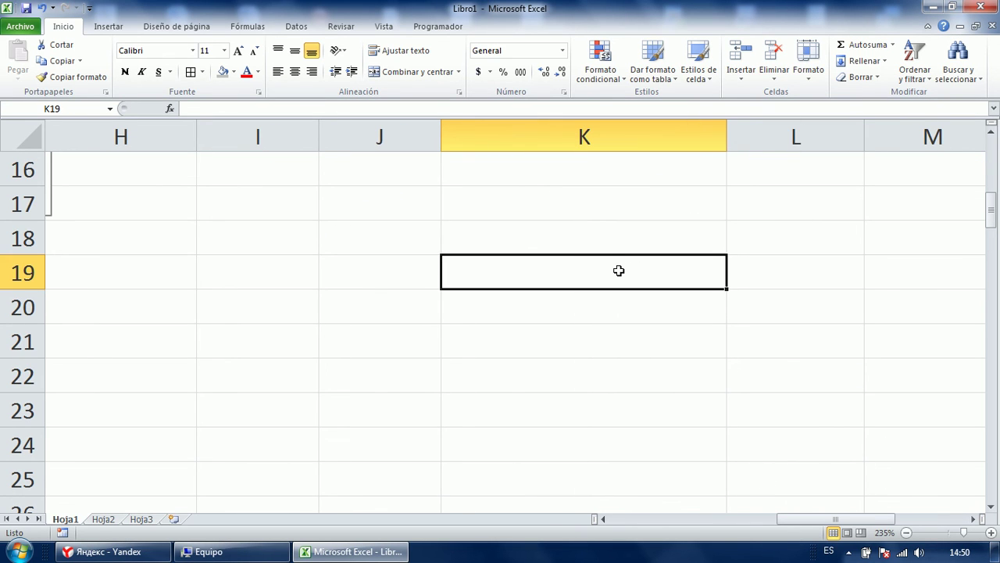
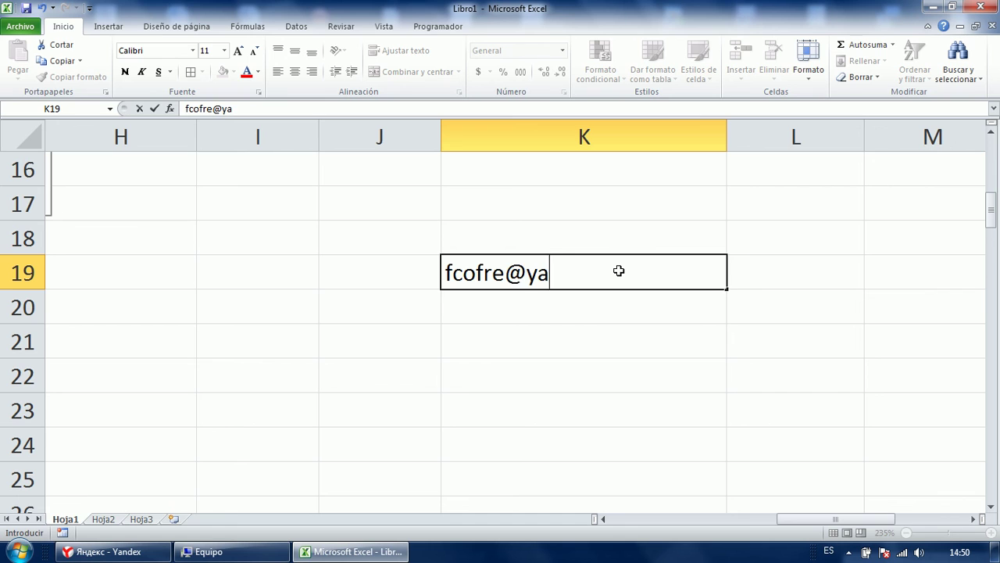
Step: Enter three e-mail addresses into K19, K20 and K21, each becoming a hyperlink
{"action": "key", "text": "Left"}
{"action": "key", "text": "Right"}
{"action": "key", "text": "Down"}
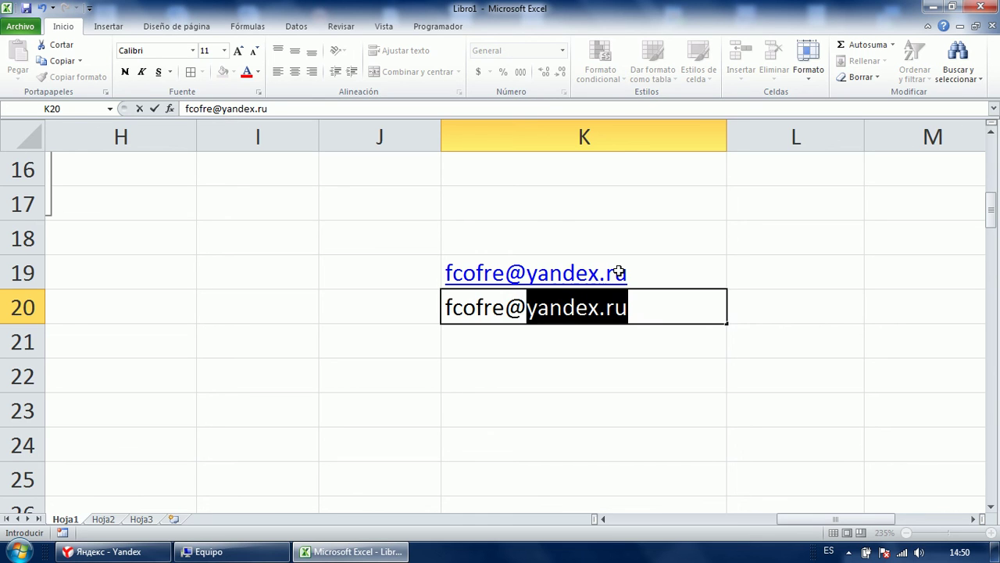
{"action": "key", "text": "Return"}
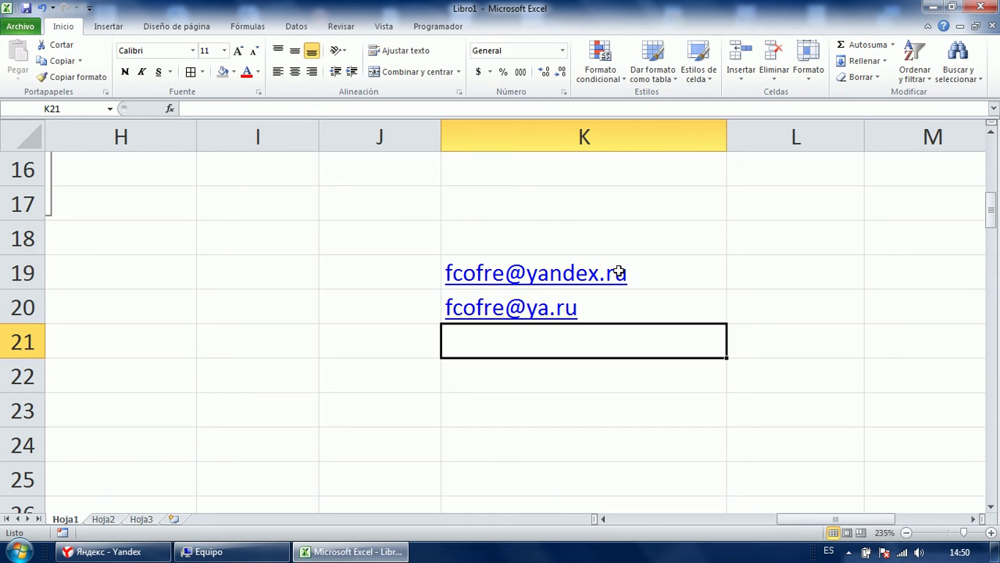
{"action": "key", "text": "ctrl+Return"}
Step: Select the three address cells K19:K21
{"action": "key", "text": "Up"}
{"action": "key", "text": "Up"}
{"action": "key", "text": "shift+Down"}
{"action": "key", "text": "shift+Down"}
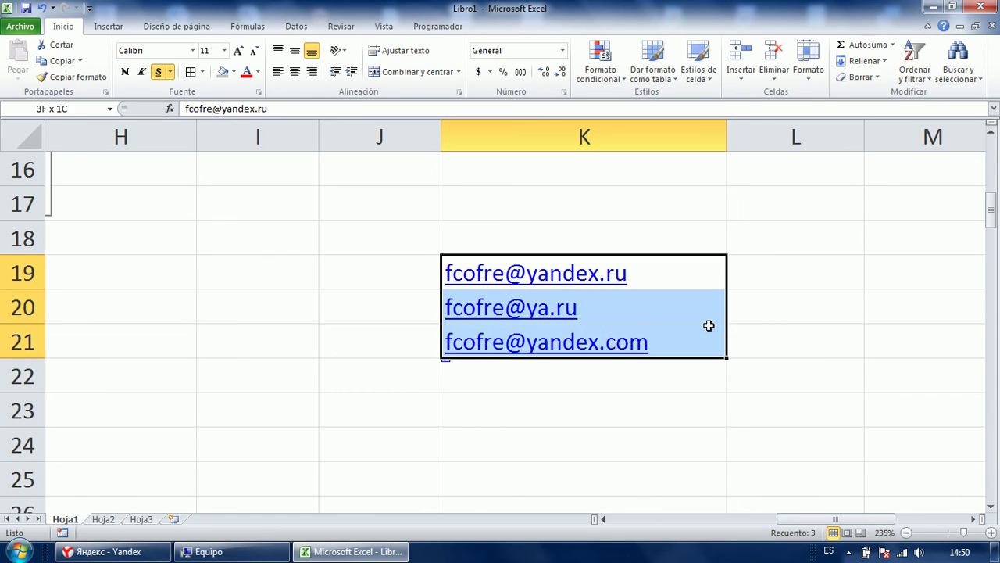
{"action": "left_click", "coordinate": [630, 394]}
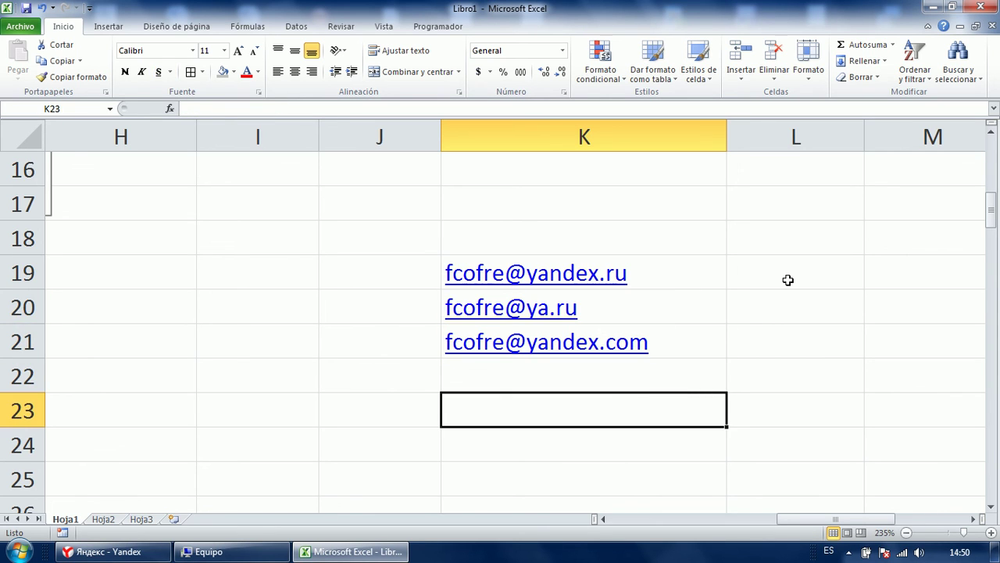
{"action": "key", "text": "Up"}
{"action": "key", "text": "Up"}
{"action": "key", "text": "shift+Up"}
{"action": "key", "text": "shift+Up"}
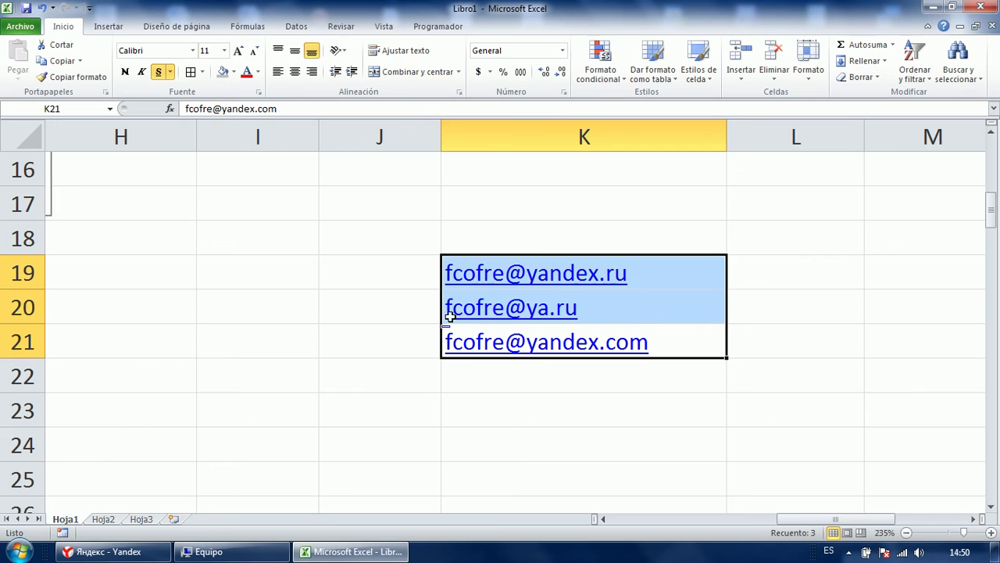
Step: Select cells I19 to I21 beside the addresses
{"action": "left_click", "coordinate": [408, 318]}
{"action": "left_click", "coordinate": [452, 398]}
{"action": "left_click", "coordinate": [361, 413]}
{"action": "left_click", "coordinate": [325, 261]}
{"action": "left_click", "coordinate": [279, 277]}
{"action": "left_click", "coordinate": [285, 404]}
{"action": "left_click", "coordinate": [279, 436]}
{"action": "left_click", "coordinate": [285, 332]}
{"action": "left_click", "coordinate": [286, 310]}
{"action": "left_click", "coordinate": [275, 272]}
{"action": "left_click_drag", "start_coordinate": [270, 329], "coordinate": [276, 278]}
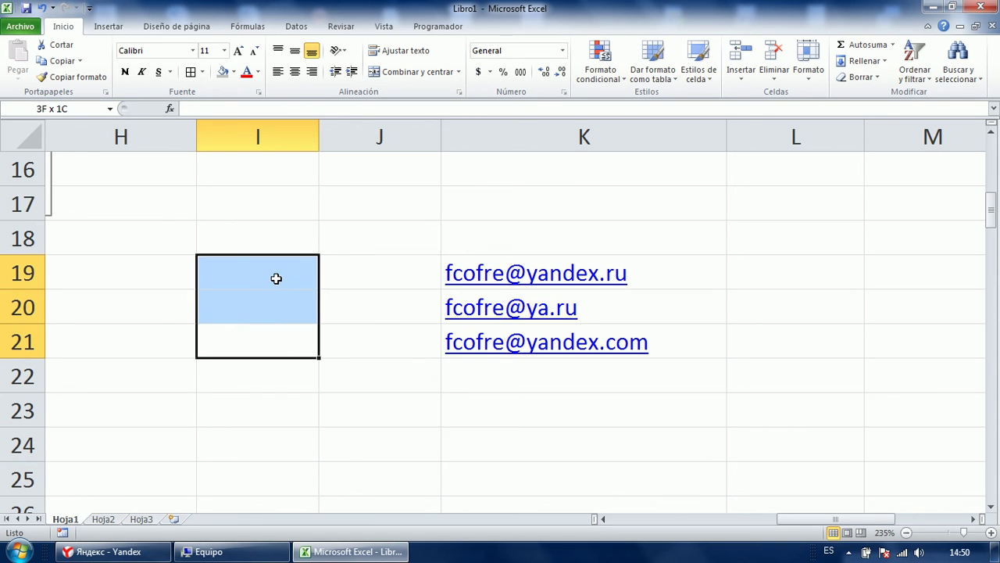